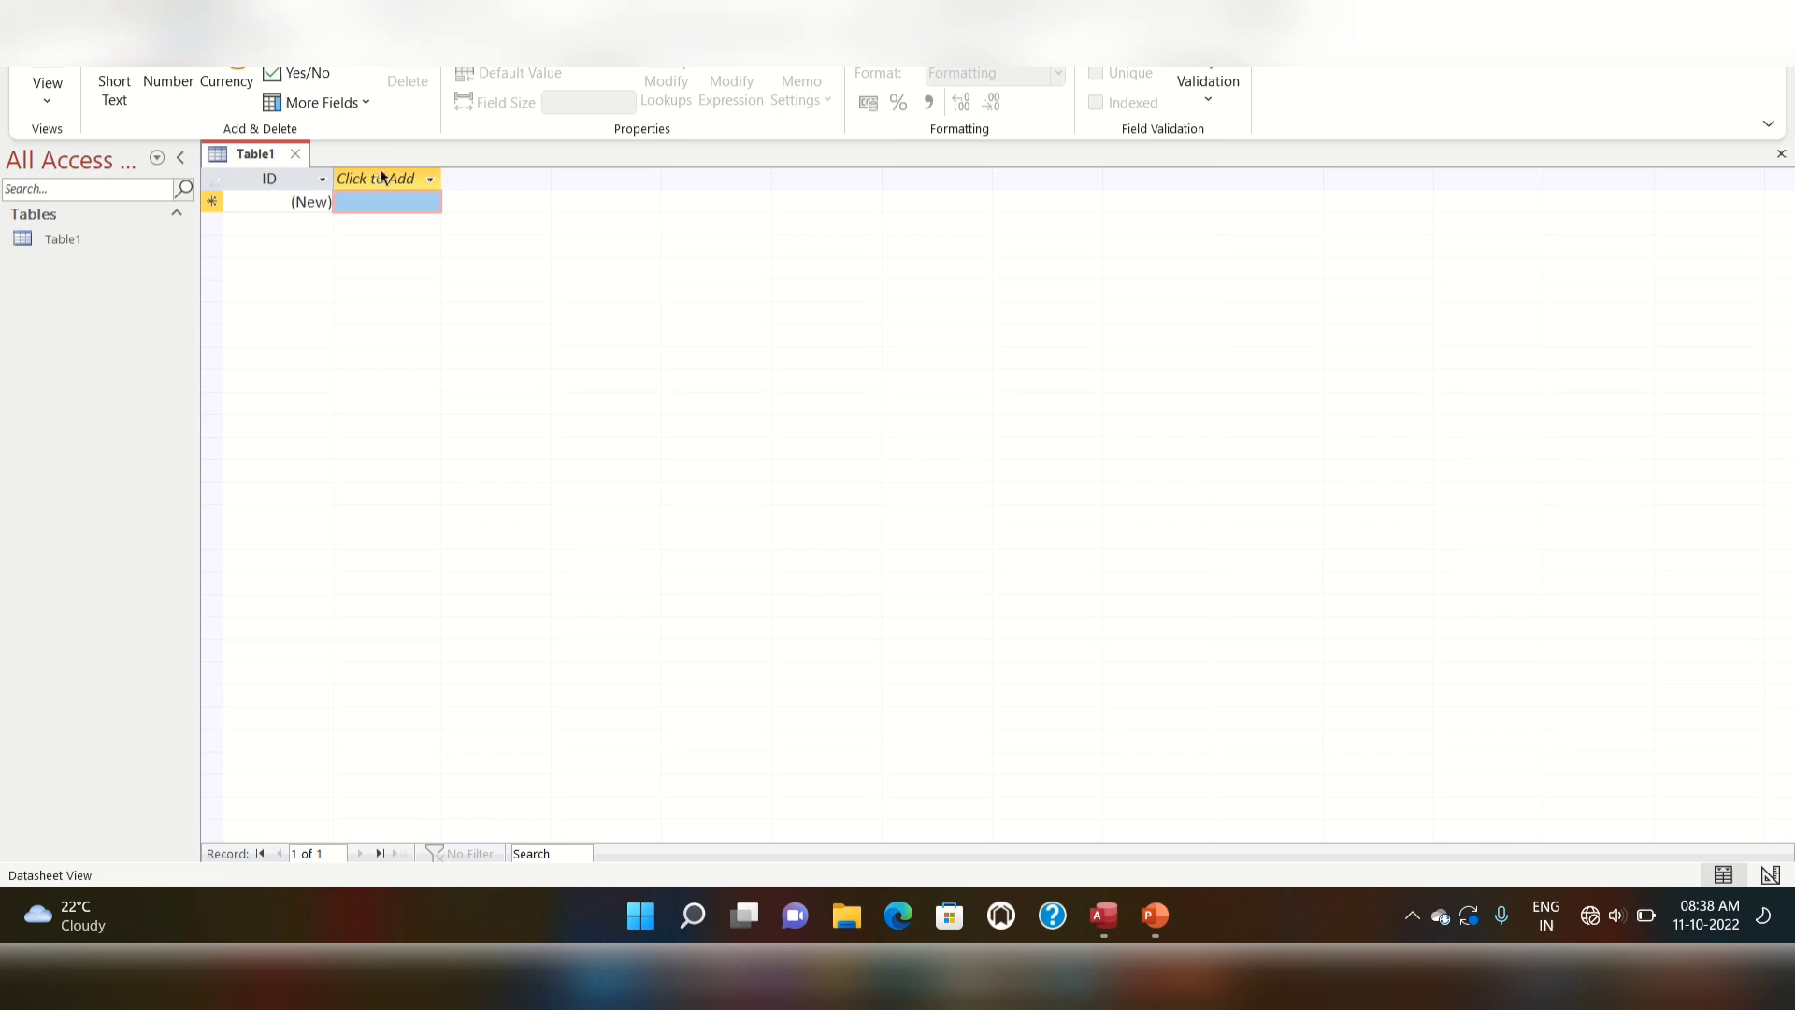
Save the new empty table under the name Book
{"action": "right_click", "coordinate": [249, 153]}
{"action": "left_click", "coordinate": [307, 172]}
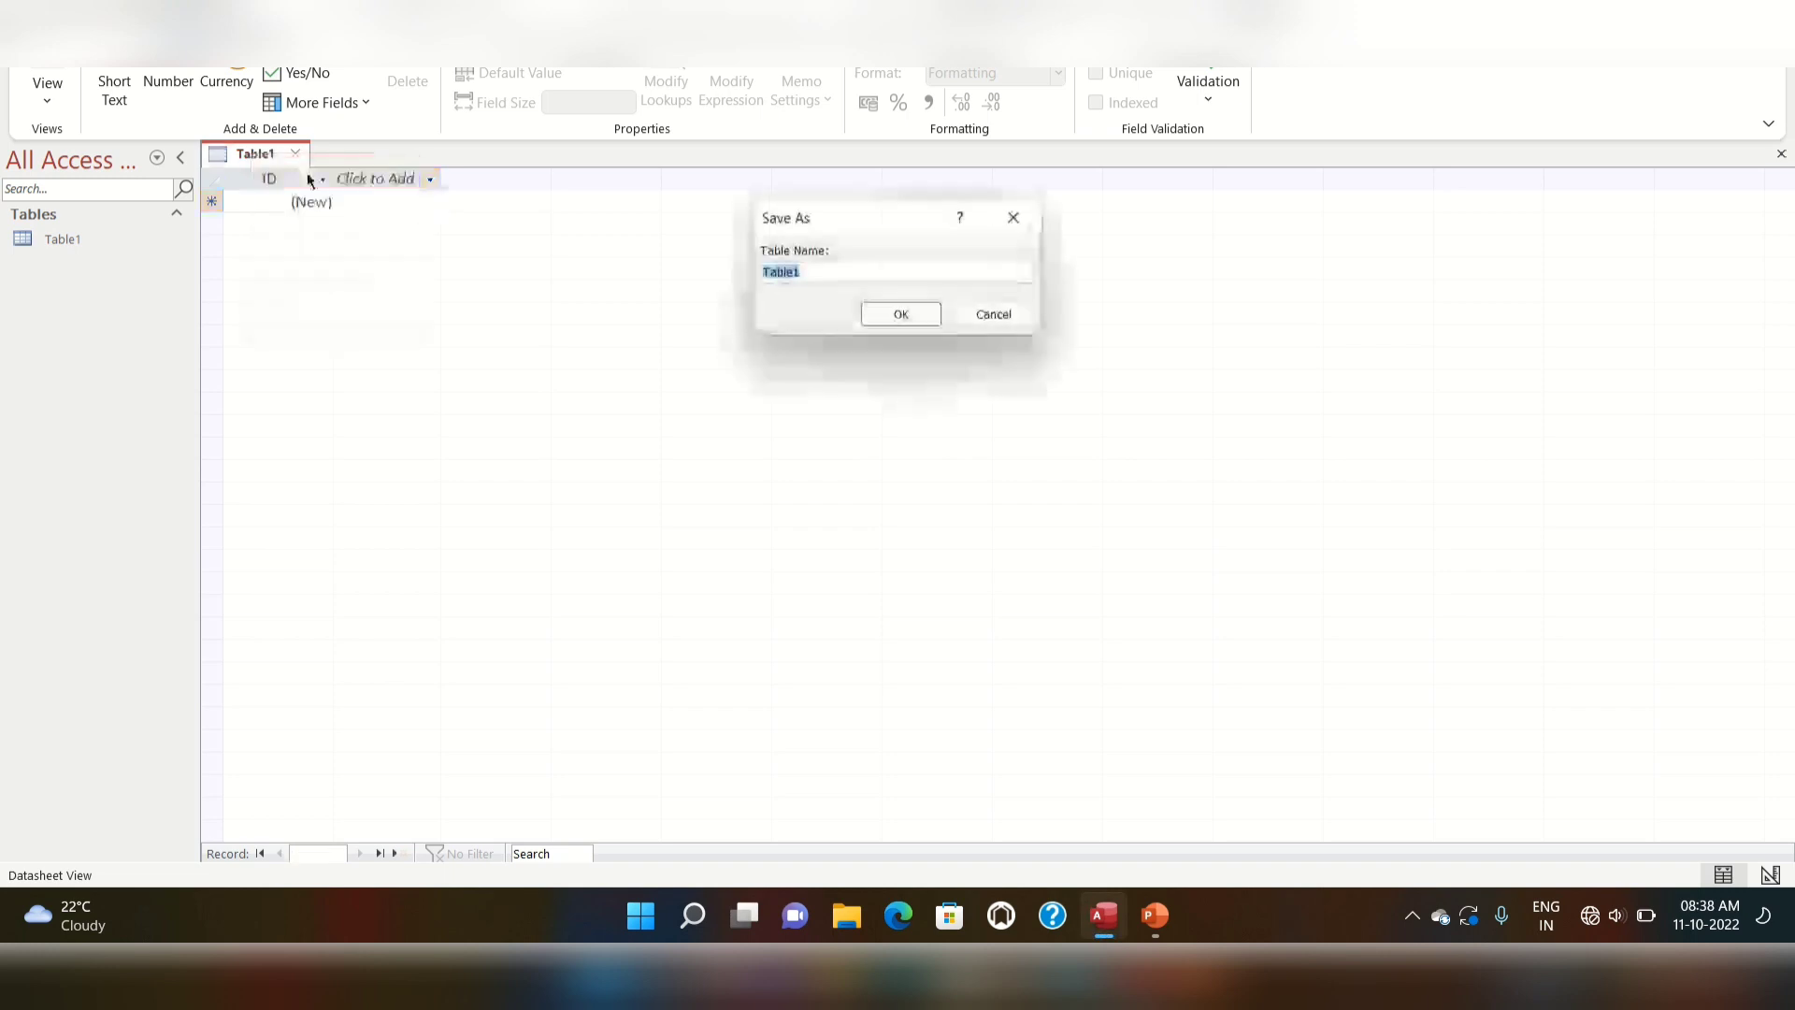
{"action": "left_click", "coordinate": [884, 275]}
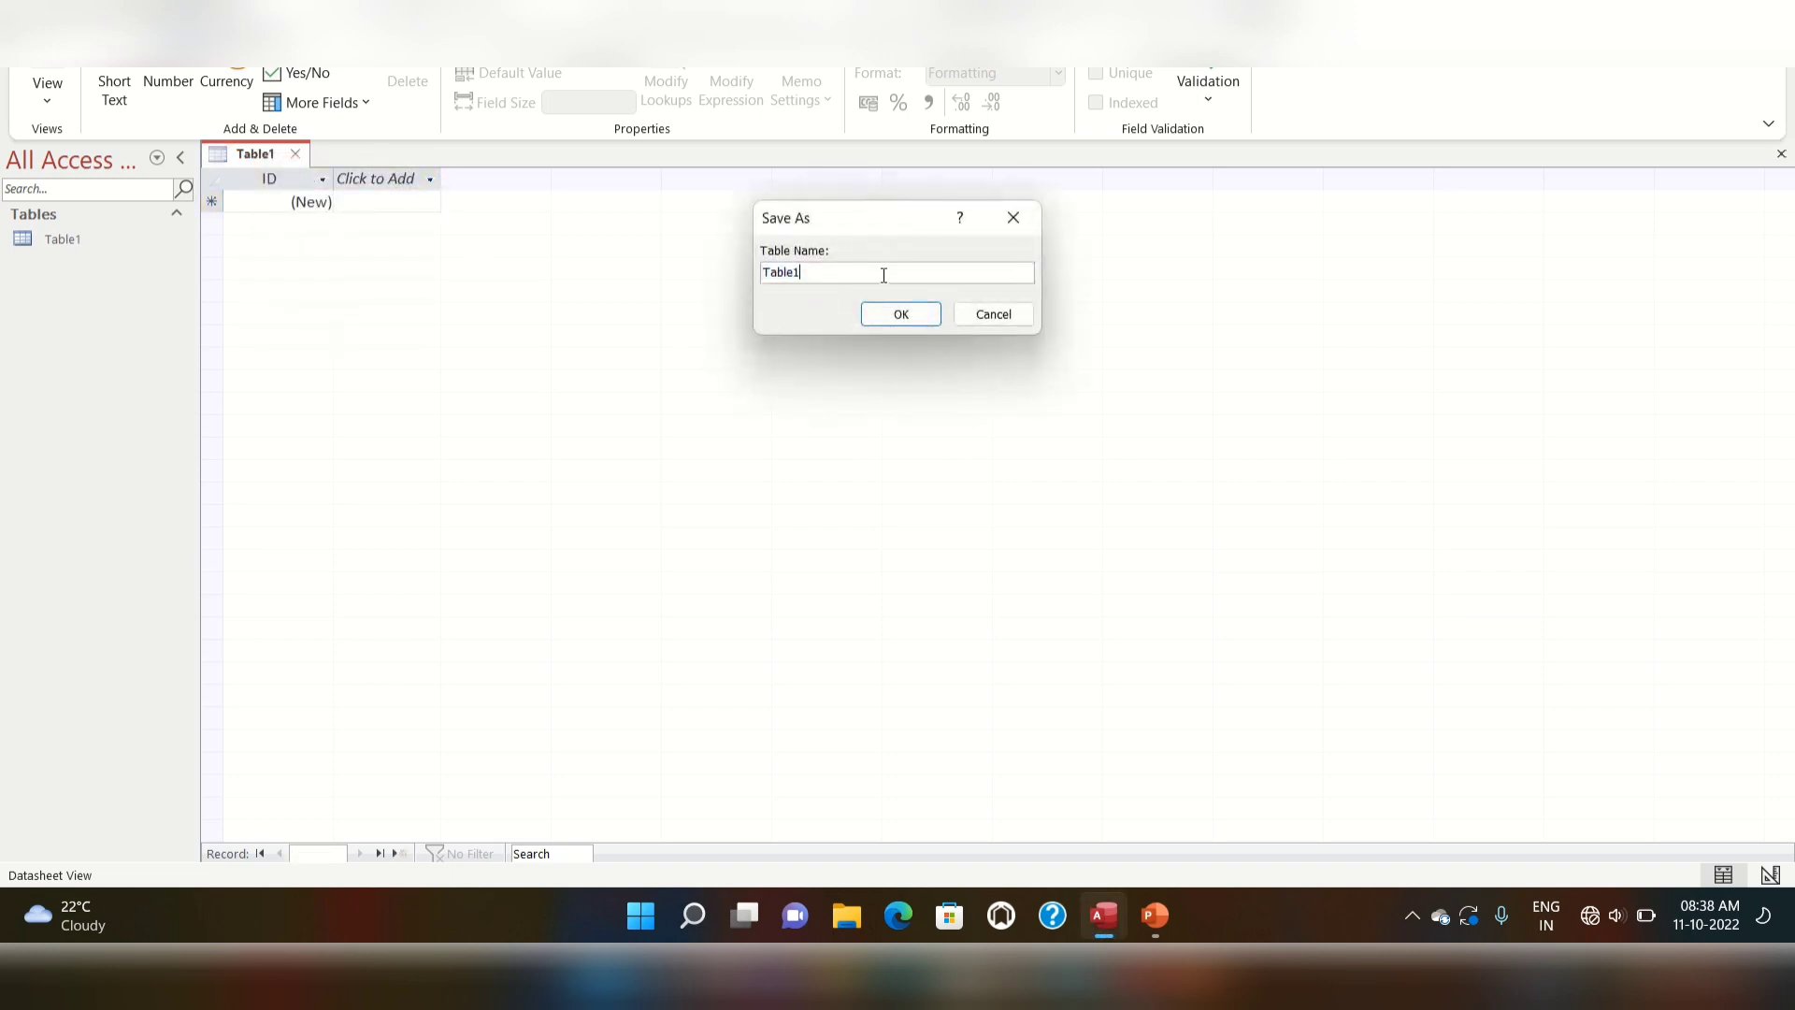
{"action": "key", "text": "BackSpace"}
{"action": "key", "text": "BackSpace"}
{"action": "key", "text": "BackSpace"}
{"action": "key", "text": "BackSpace"}
{"action": "key", "text": "BackSpace"}
{"action": "key", "text": "BackSpace"}
{"action": "type", "text": "Book"}
{"action": "left_click", "coordinate": [933, 316]}
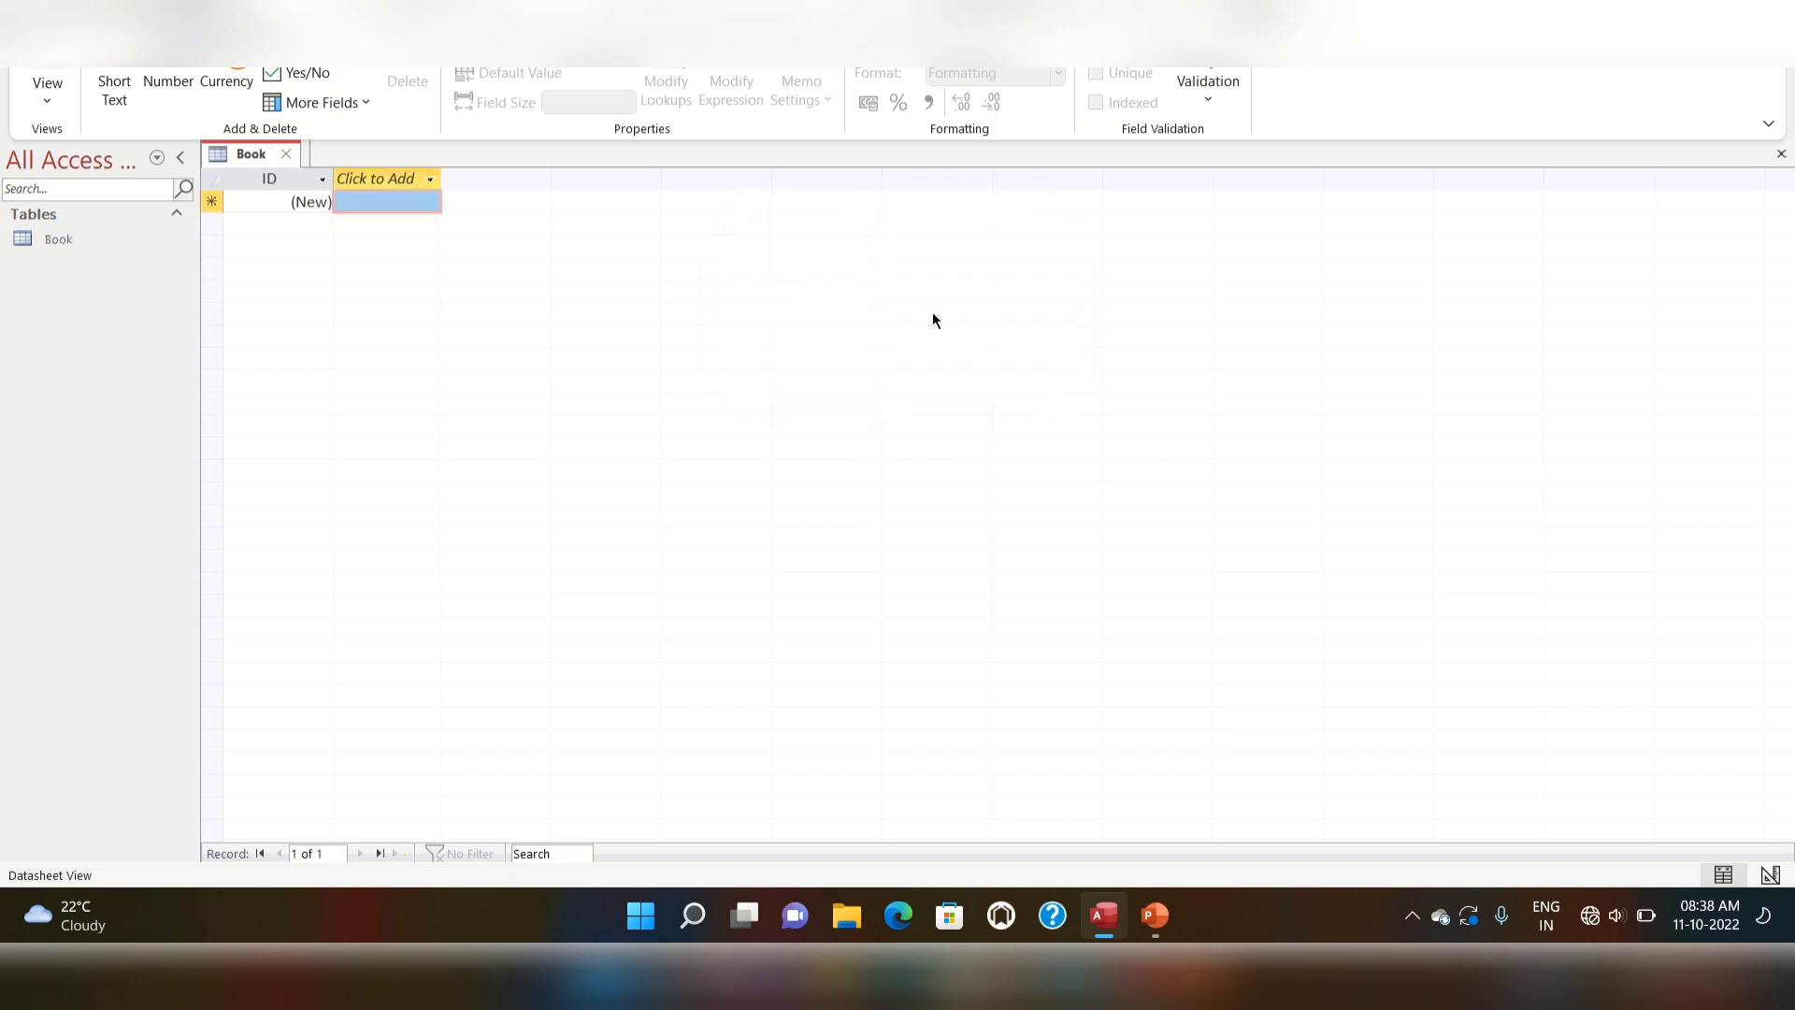
Open the Book table in Design View and add a Book Name field with the Short Text data type
{"action": "right_click", "coordinate": [248, 150]}
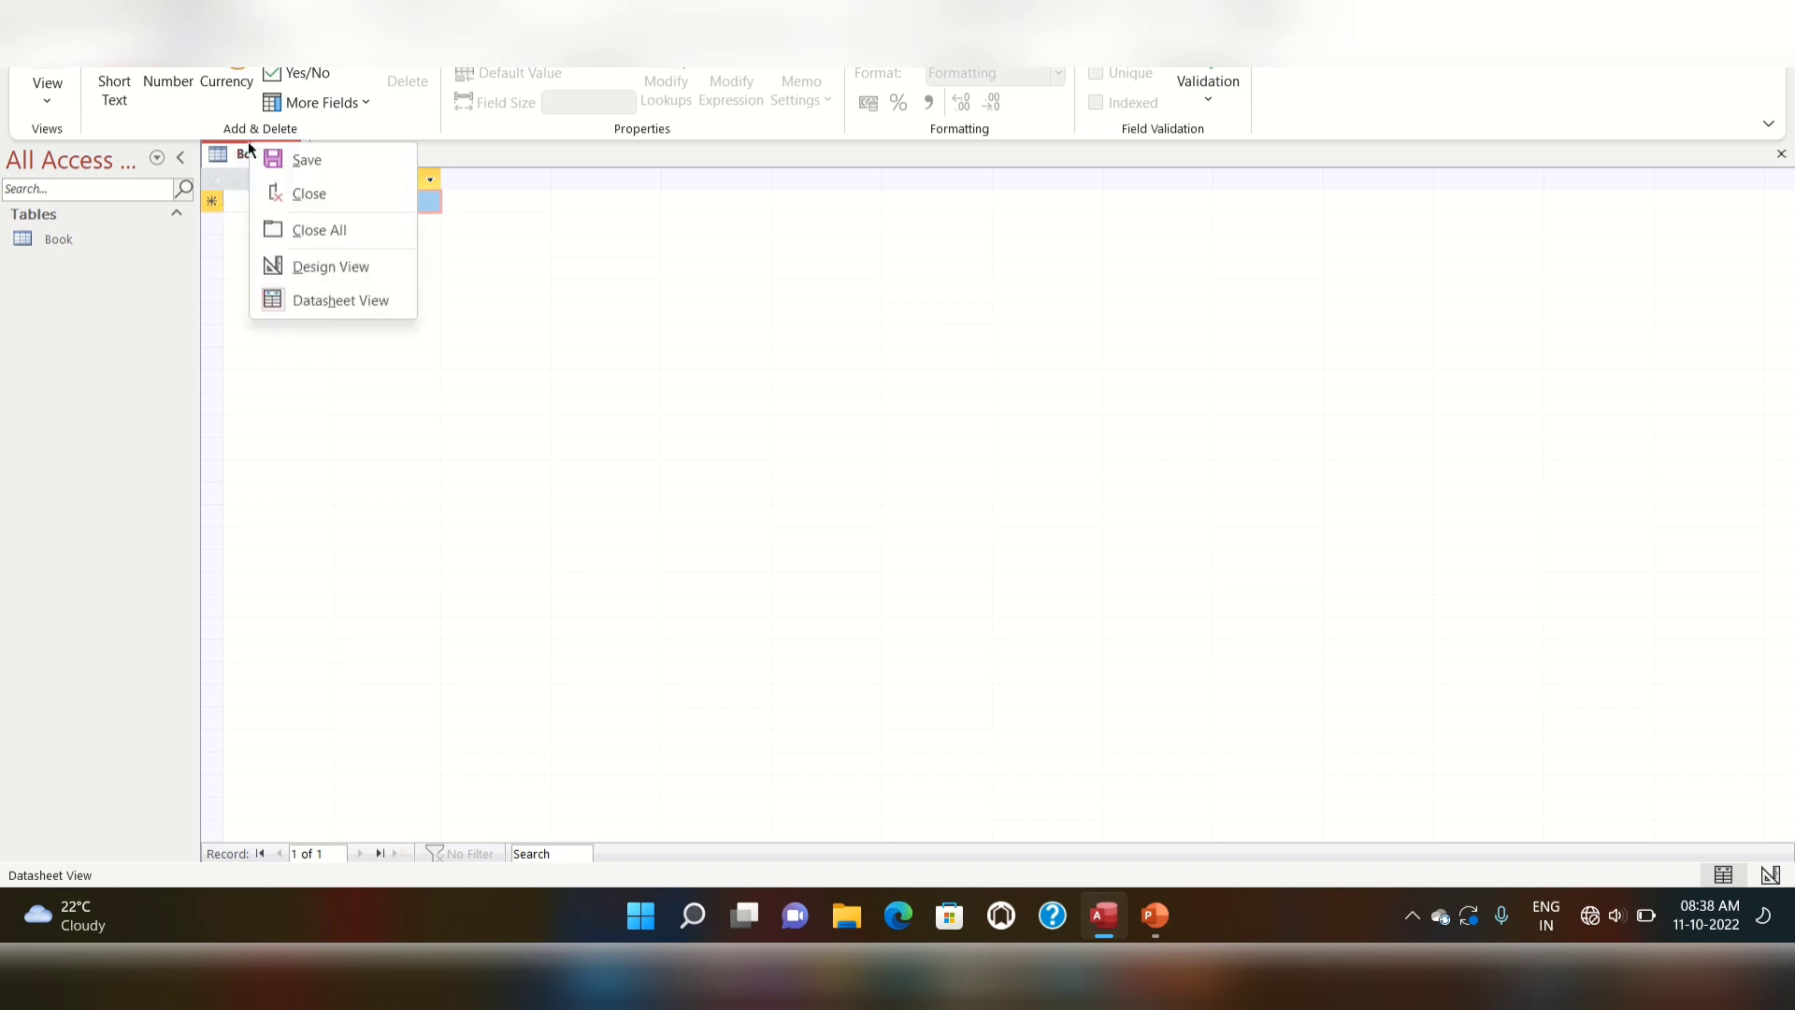
{"action": "left_click", "coordinate": [324, 267]}
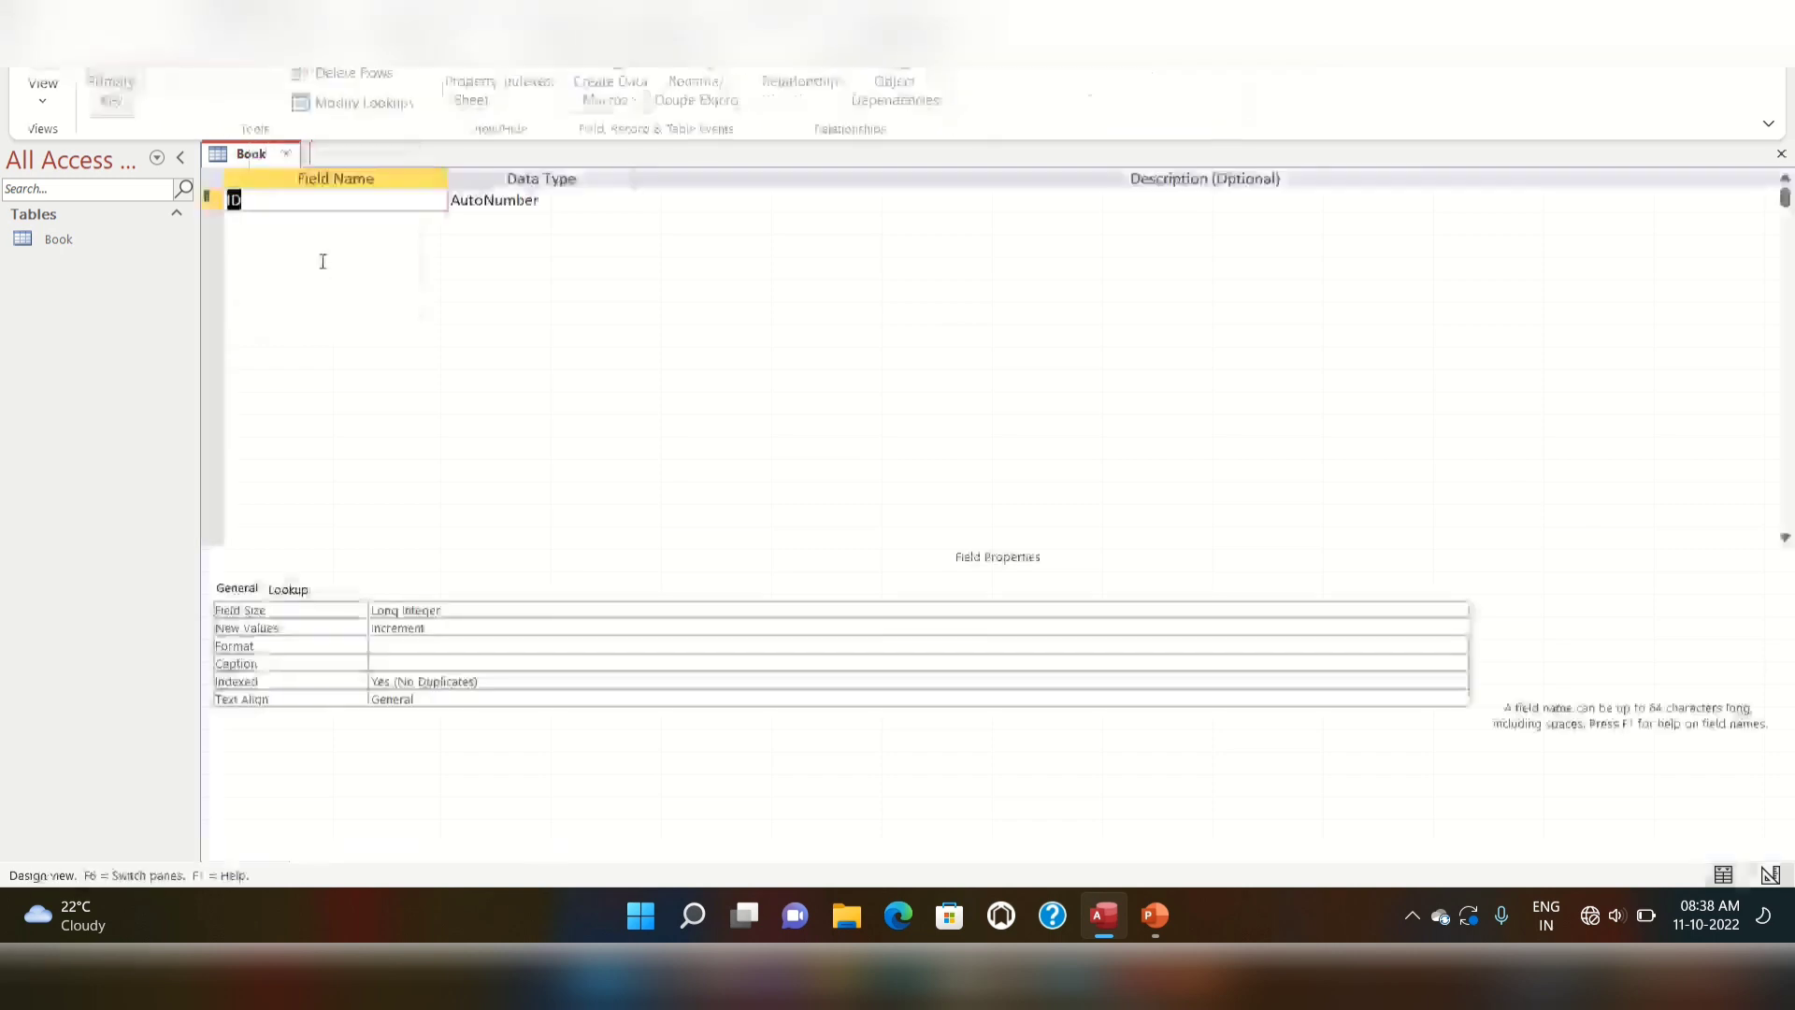
{"action": "left_click", "coordinate": [383, 216]}
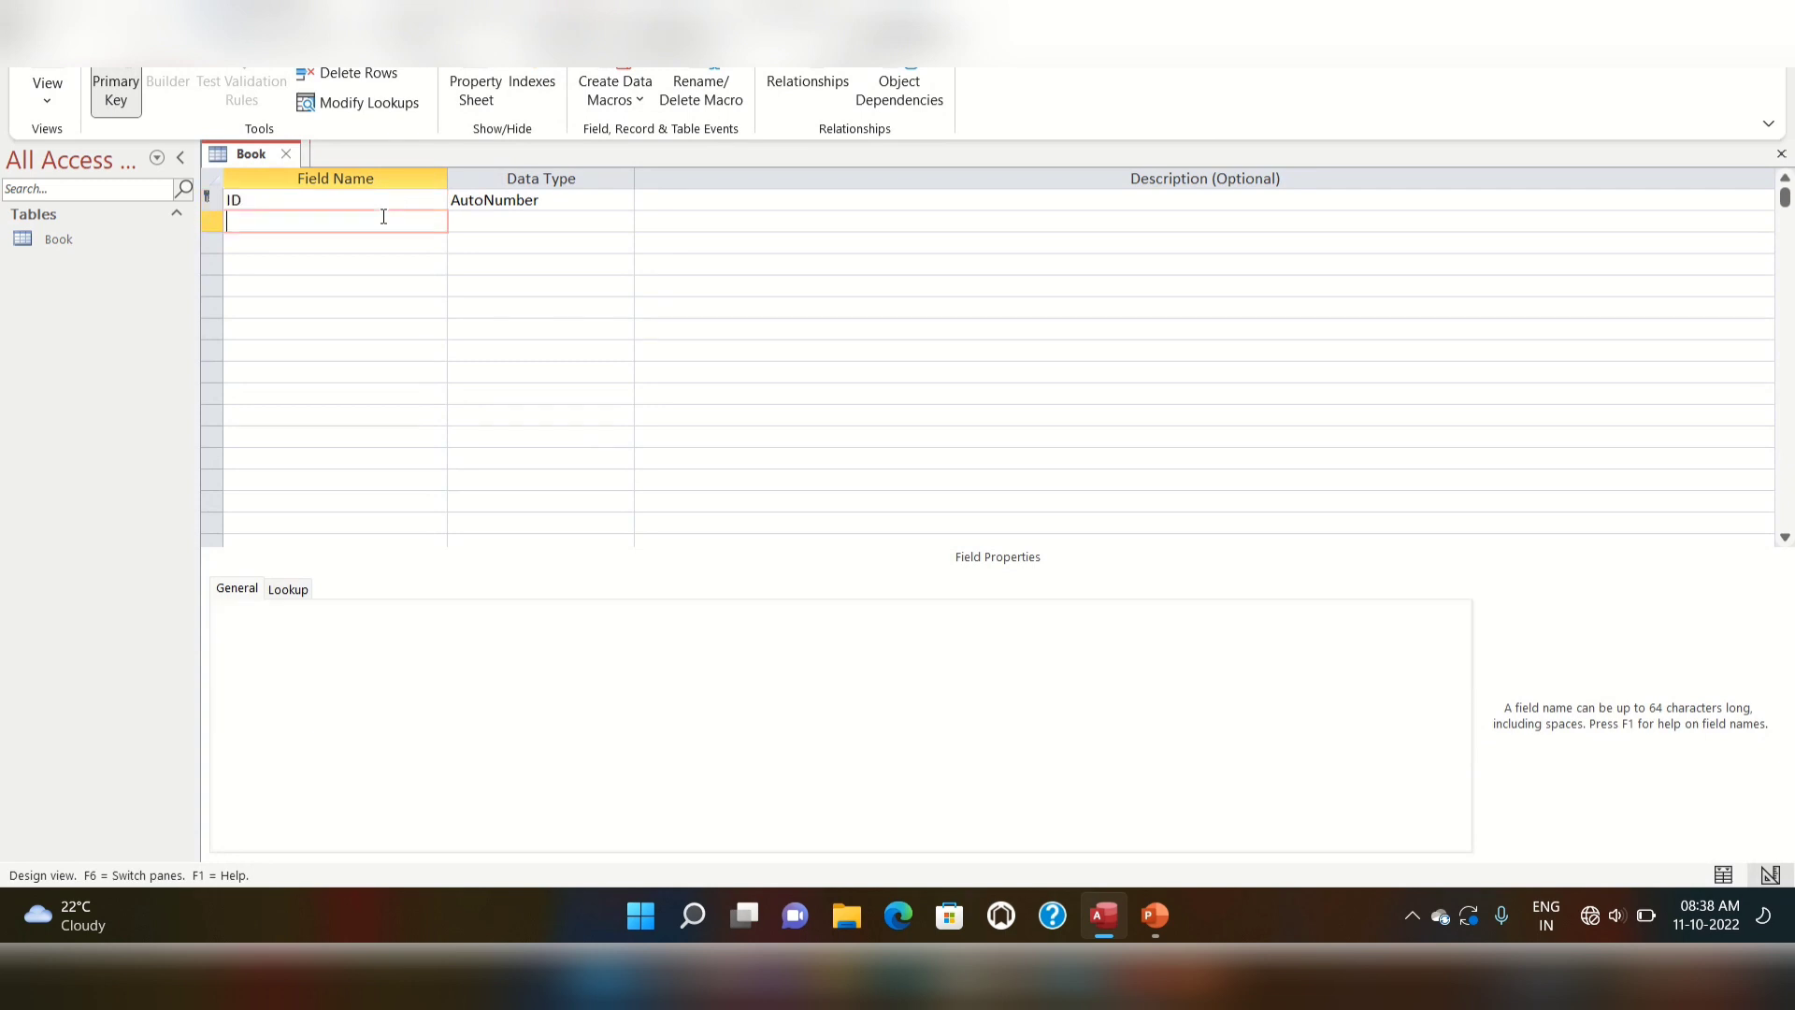
{"action": "type", "text": "Book"}
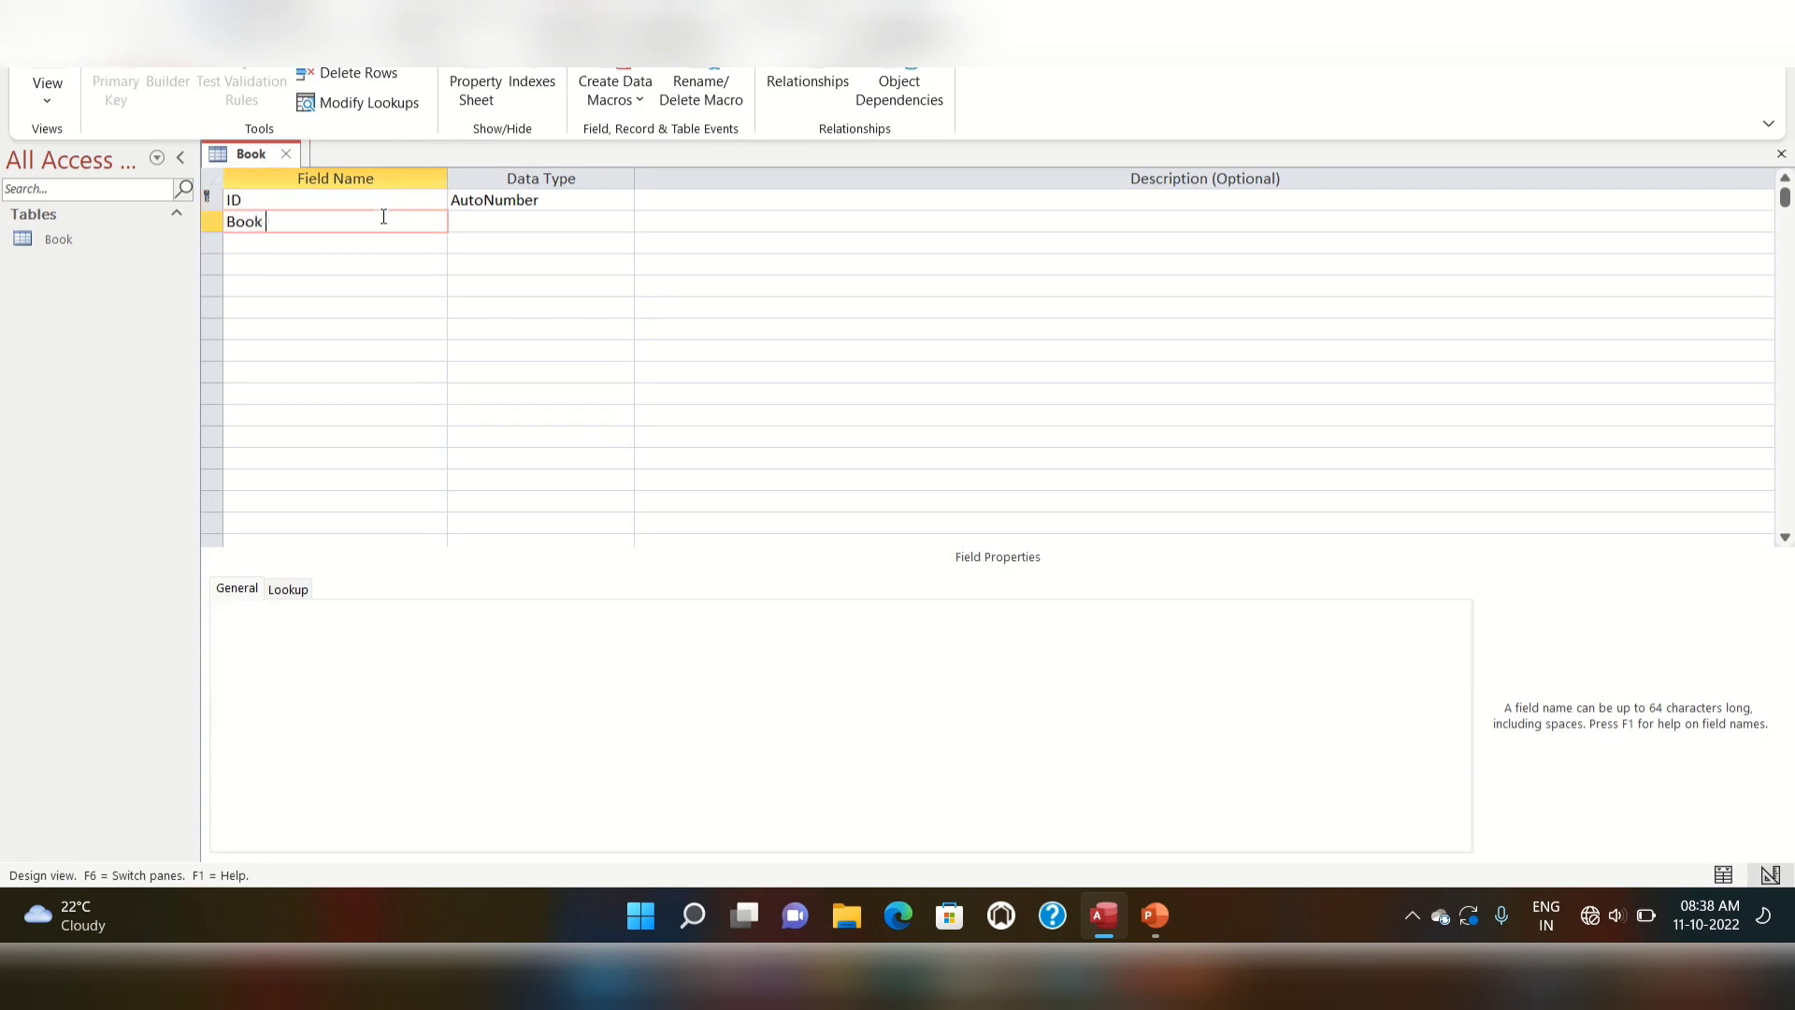
{"action": "type", "text": " Nam"}
{"action": "key", "text": "BackSpace"}
{"action": "key", "text": "BackSpace"}
{"action": "type", "text": "amr"}
{"action": "type", "text": "e"}
{"action": "left_click", "coordinate": [493, 220]}
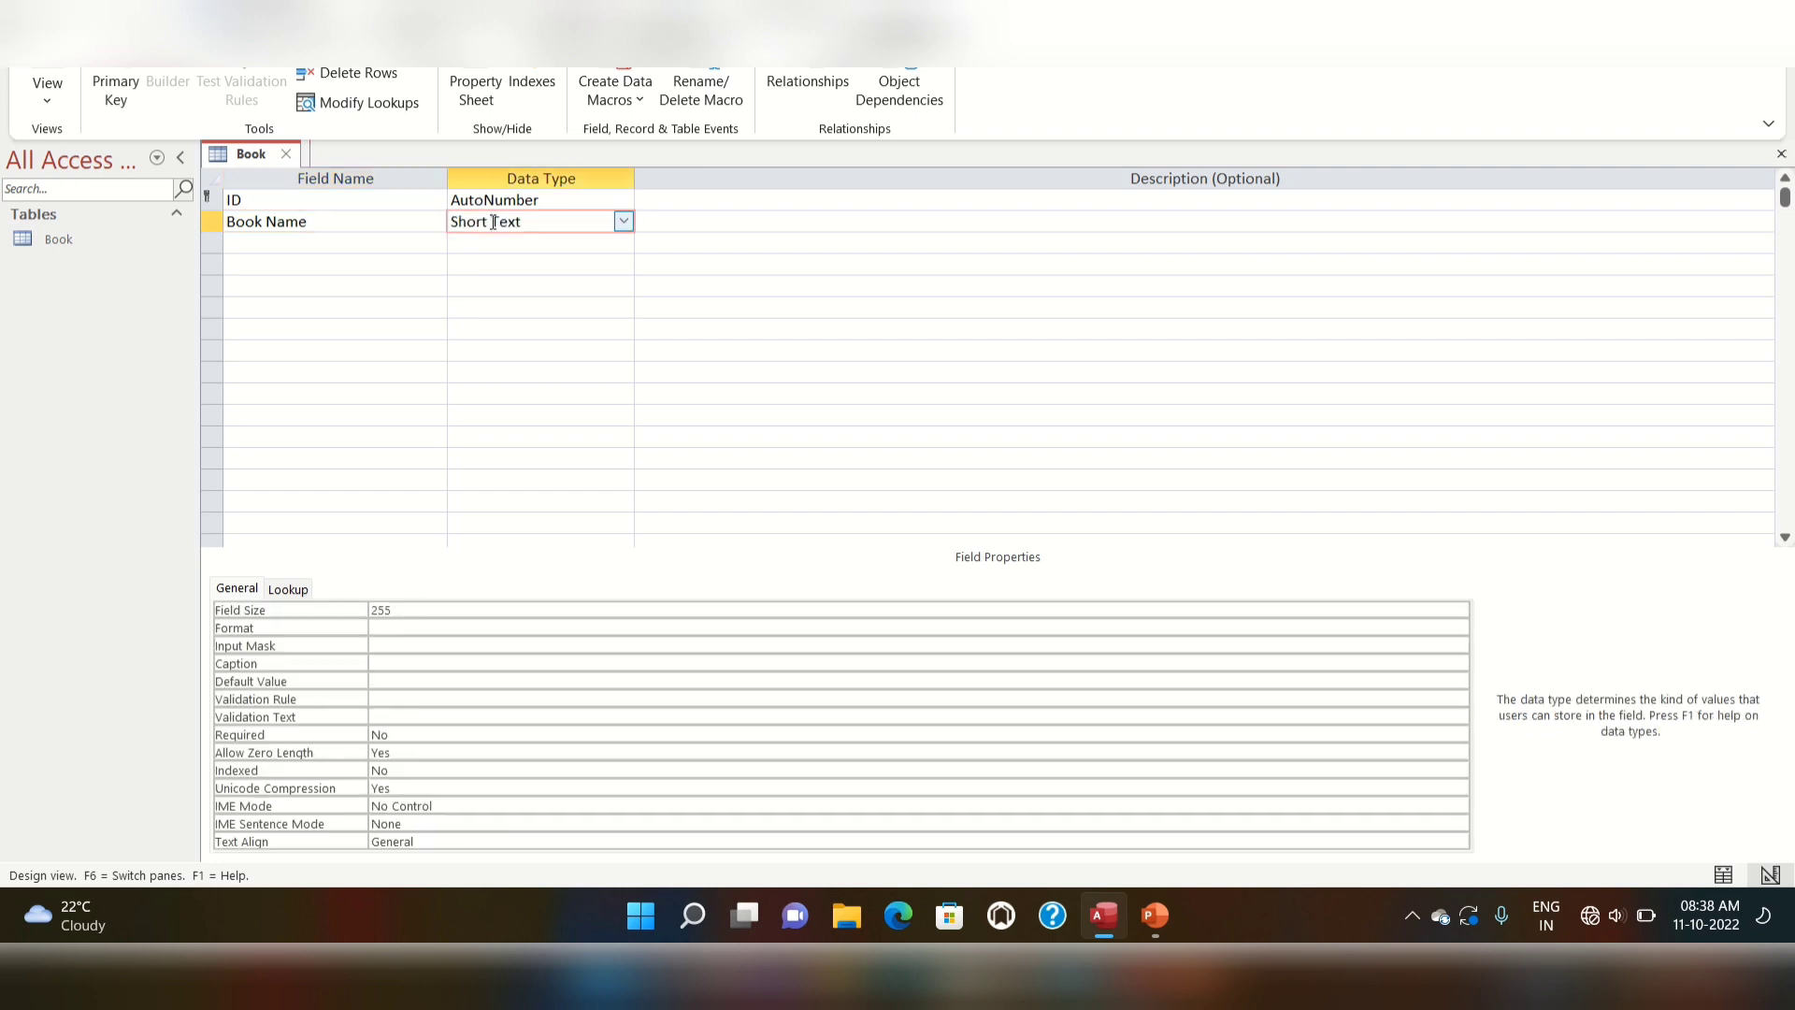
Add an Author field with the Short Text data type below Book Name
{"action": "left_click", "coordinate": [374, 247]}
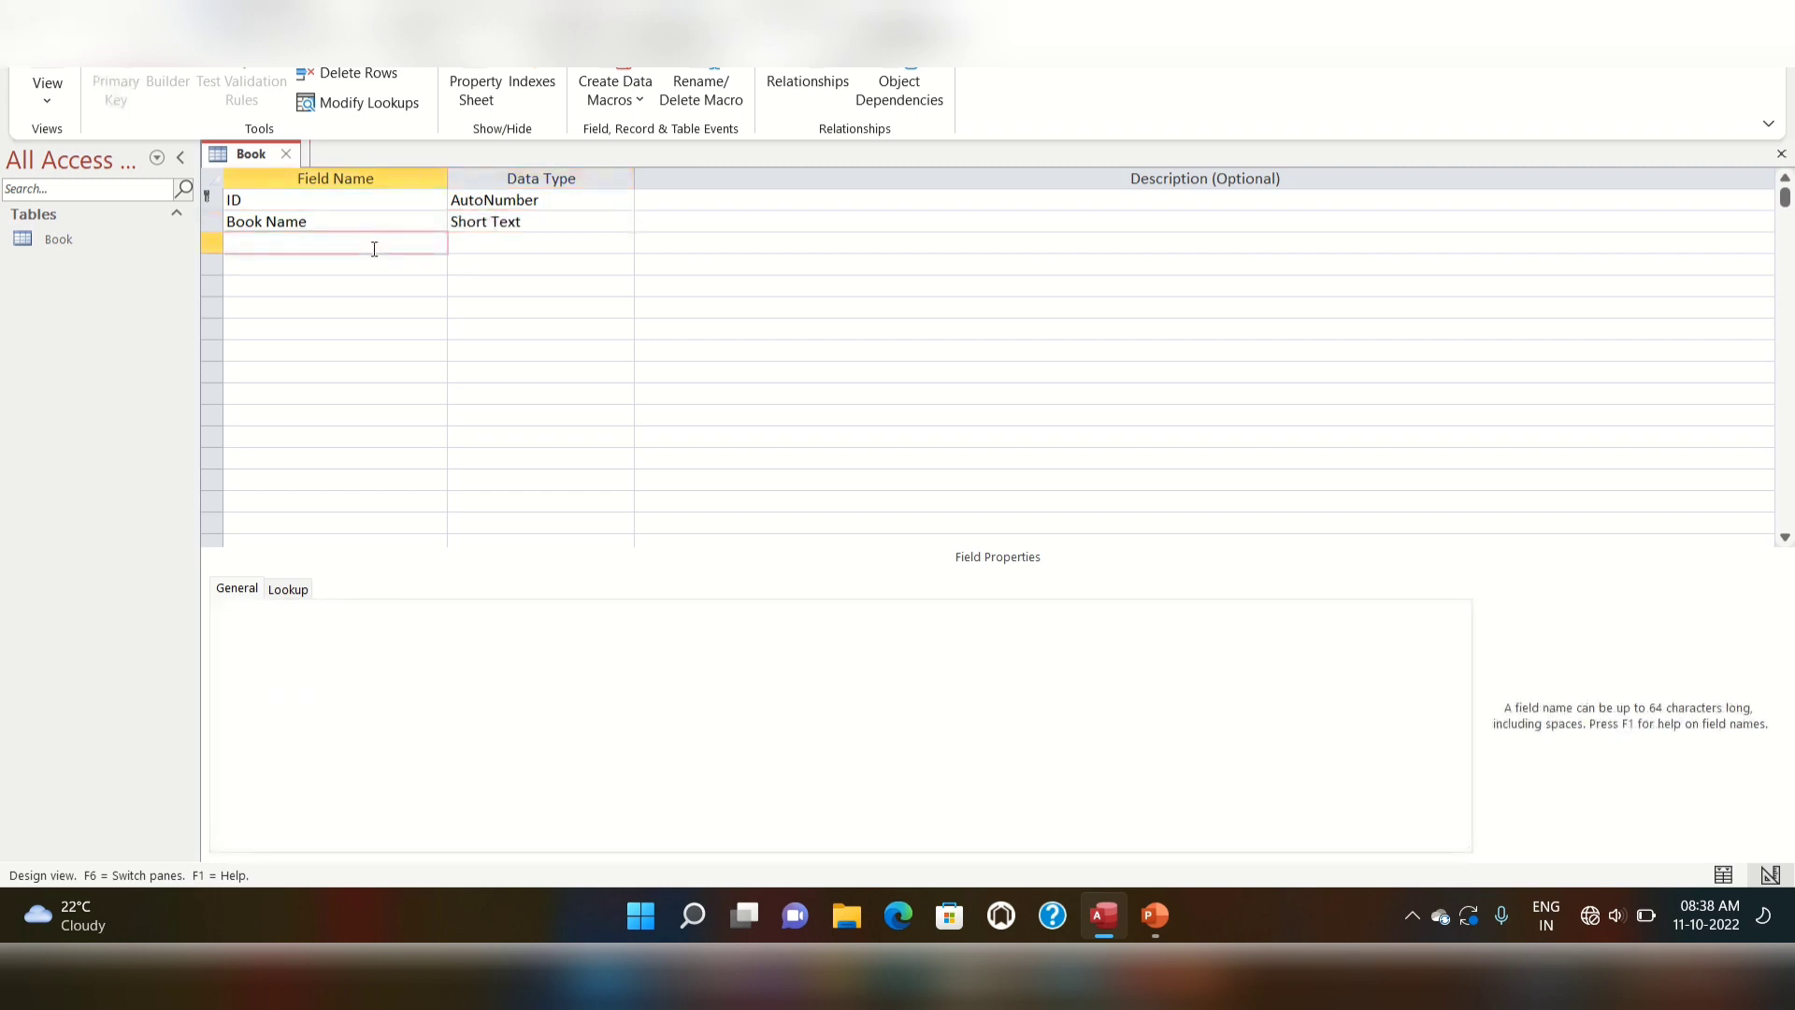
{"action": "type", "text": "Author"}
{"action": "left_click", "coordinate": [481, 242]}
Add a Serial No field with the Short Text data type below Author and save the Book table
{"action": "left_click", "coordinate": [292, 271]}
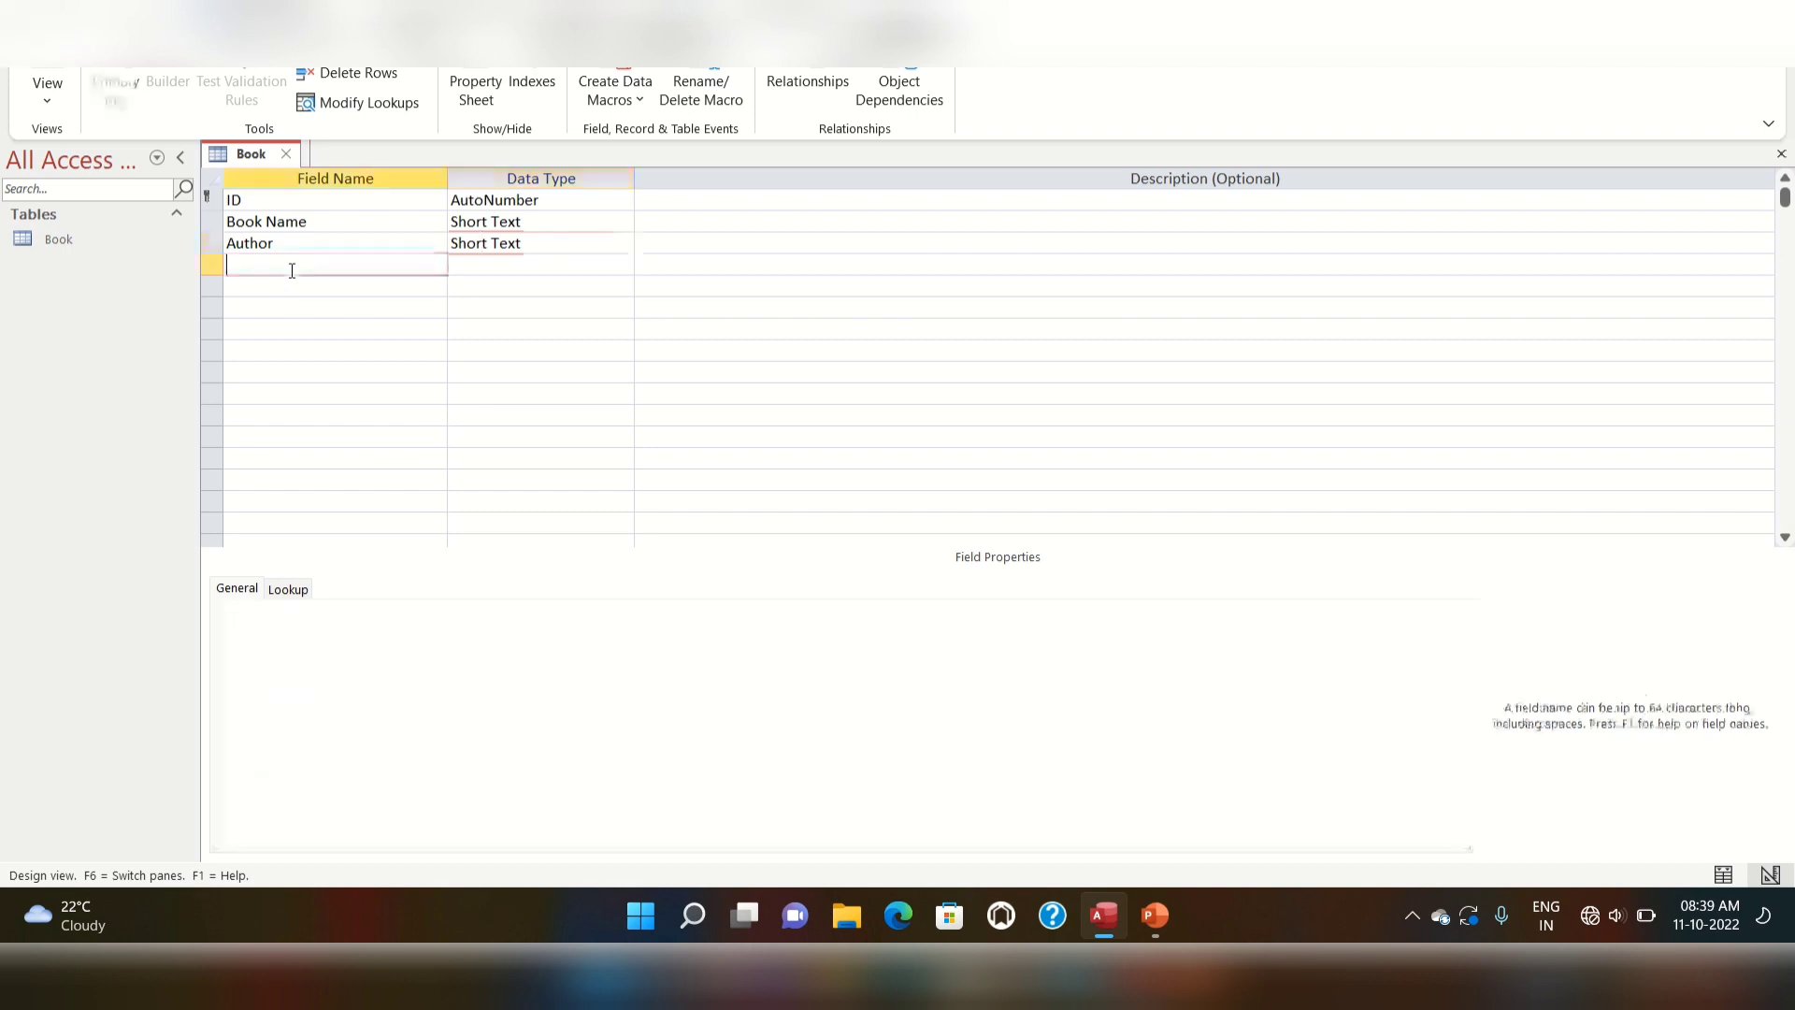
{"action": "type", "text": "Seri"}
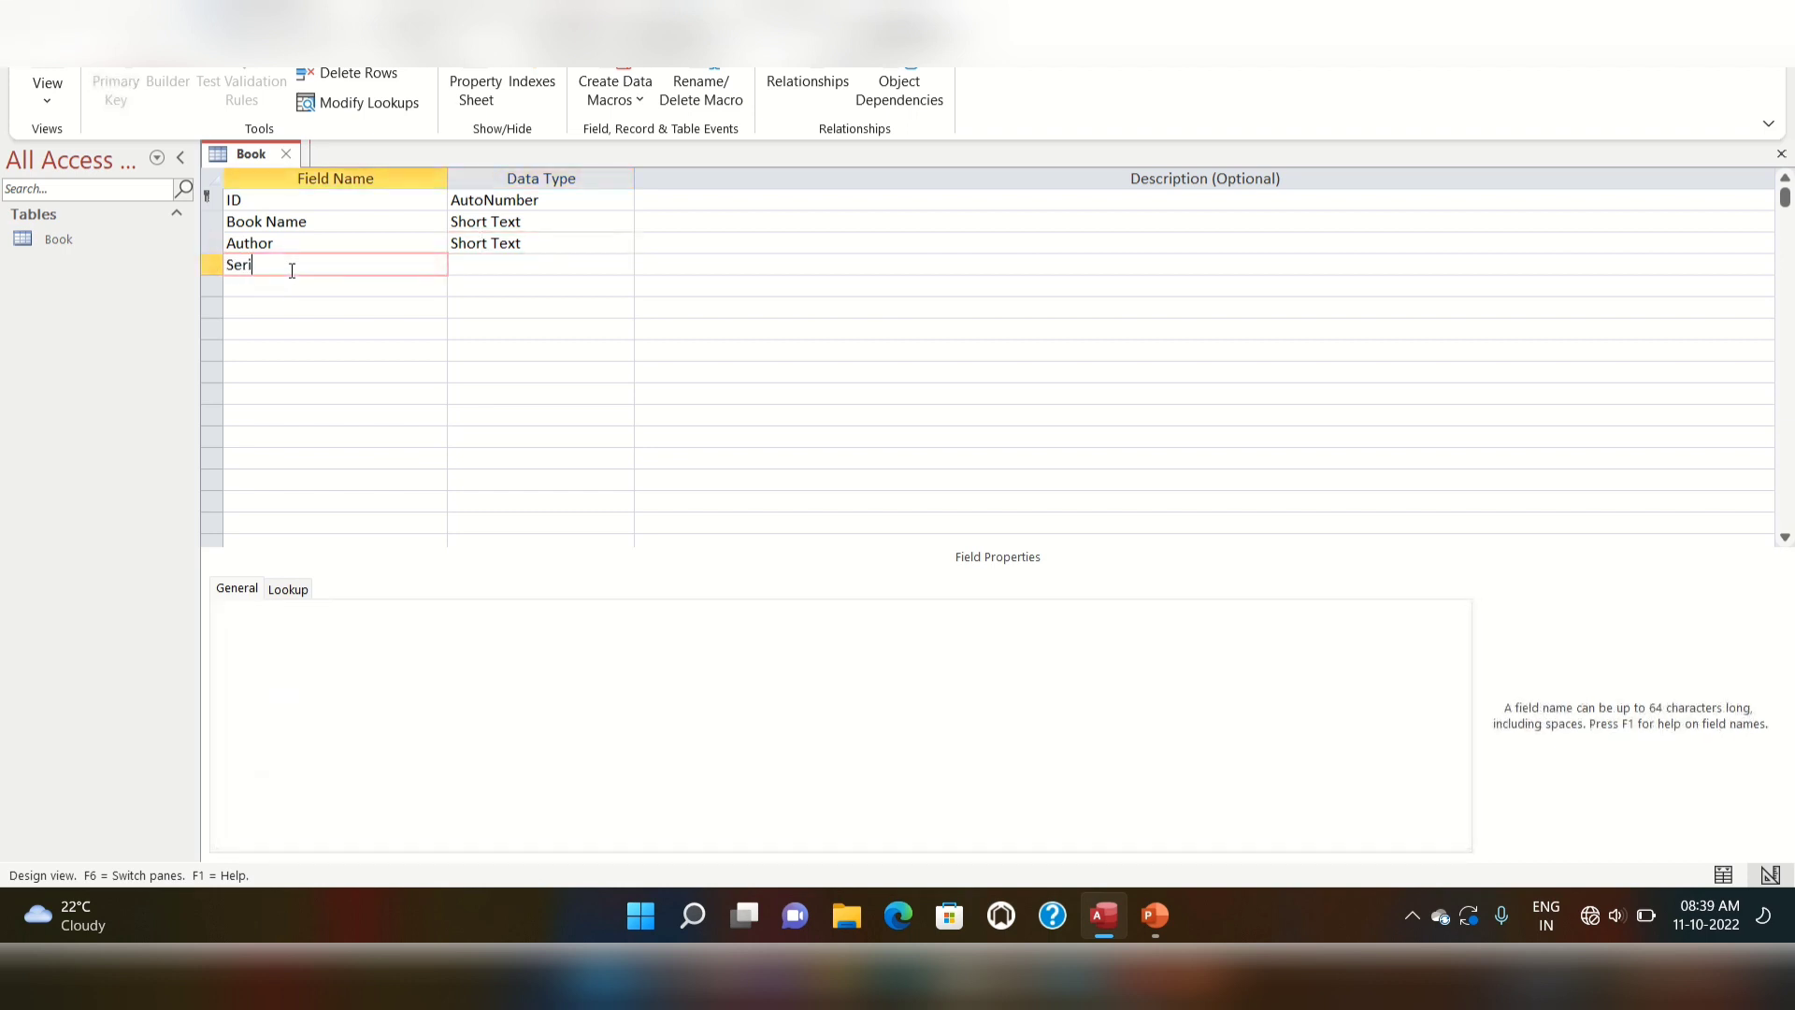
{"action": "type", "text": "al NO"}
{"action": "left_click", "coordinate": [509, 264]}
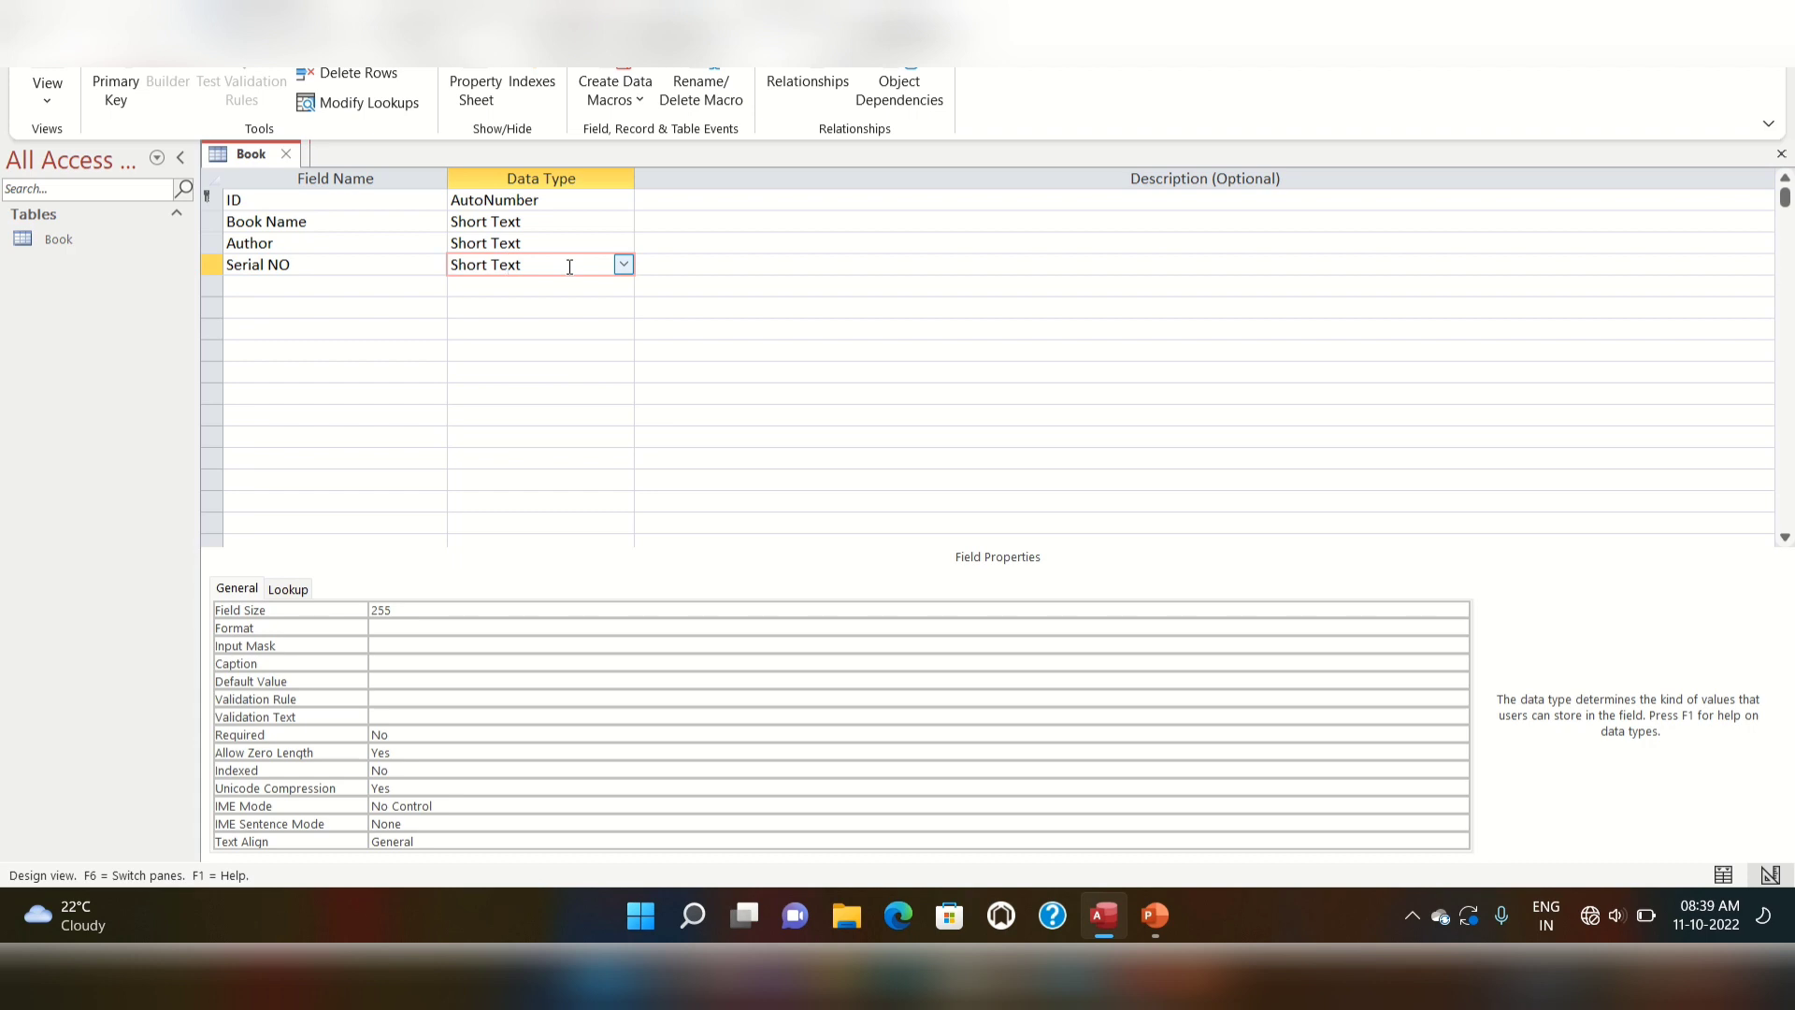
{"action": "left_click", "coordinate": [376, 265]}
{"action": "key", "text": "BackSpace"}
{"action": "type", "text": "o"}
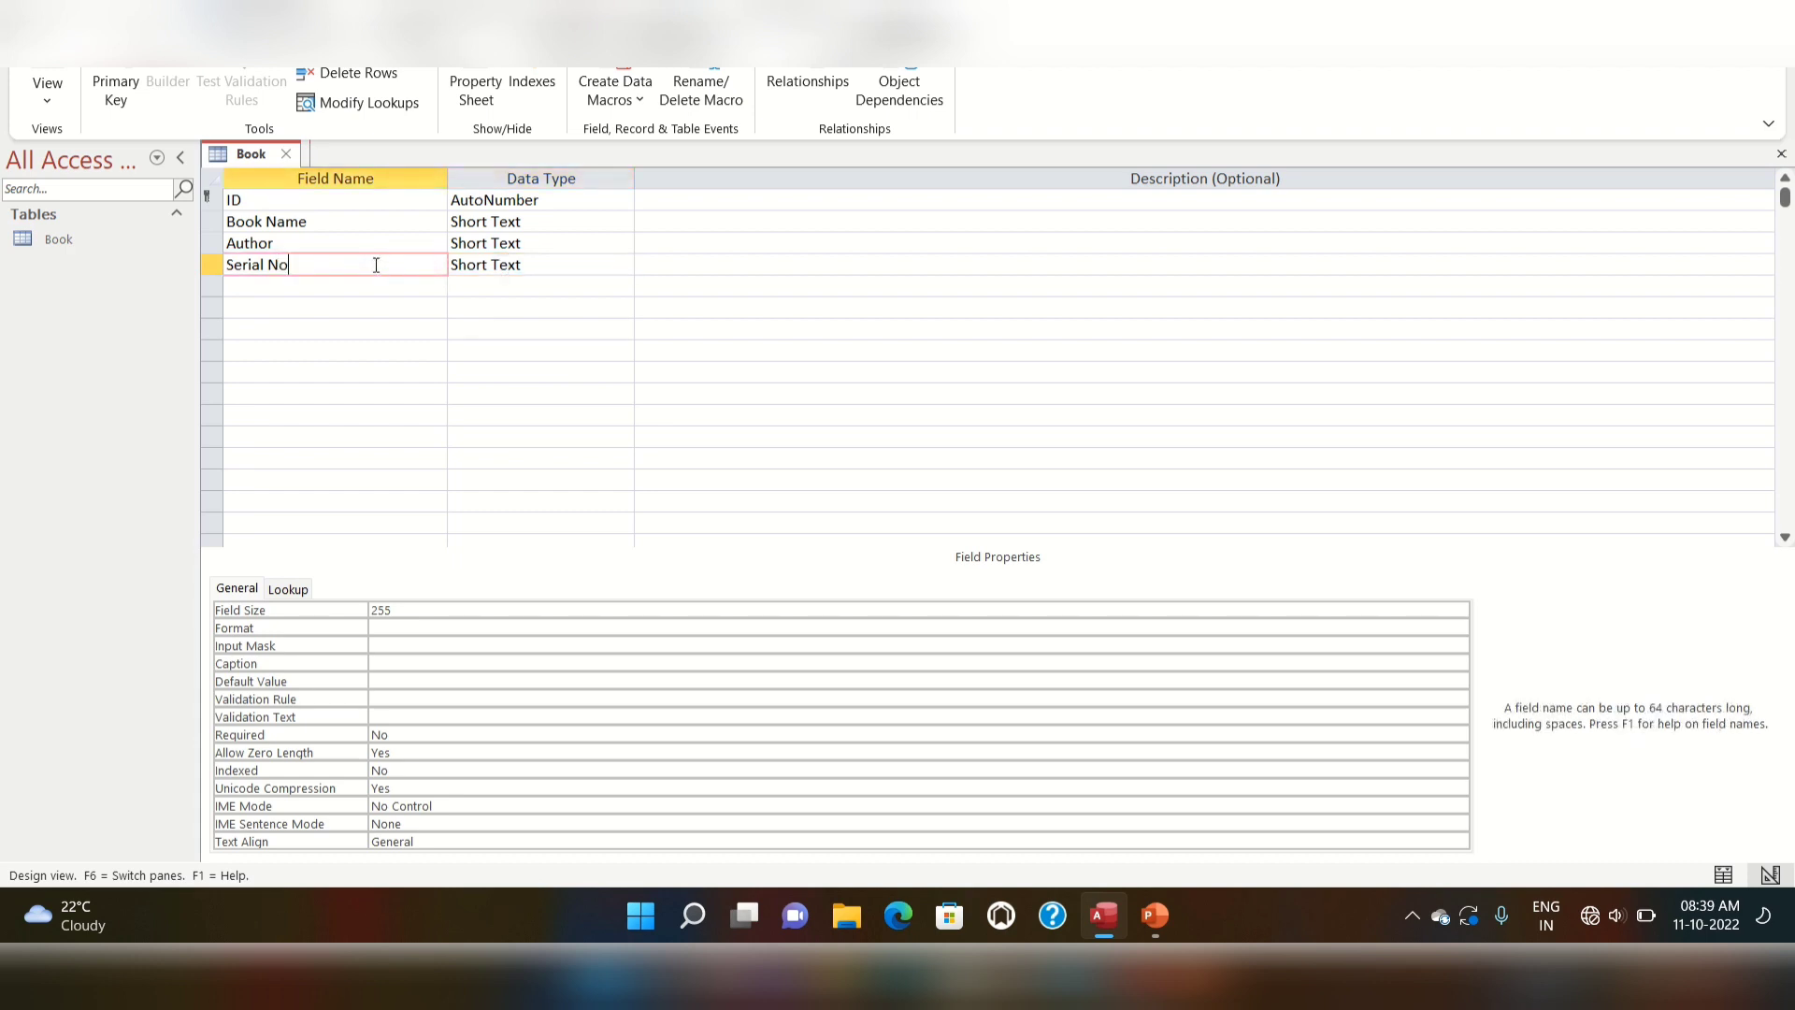
{"action": "left_click", "coordinate": [522, 265]}
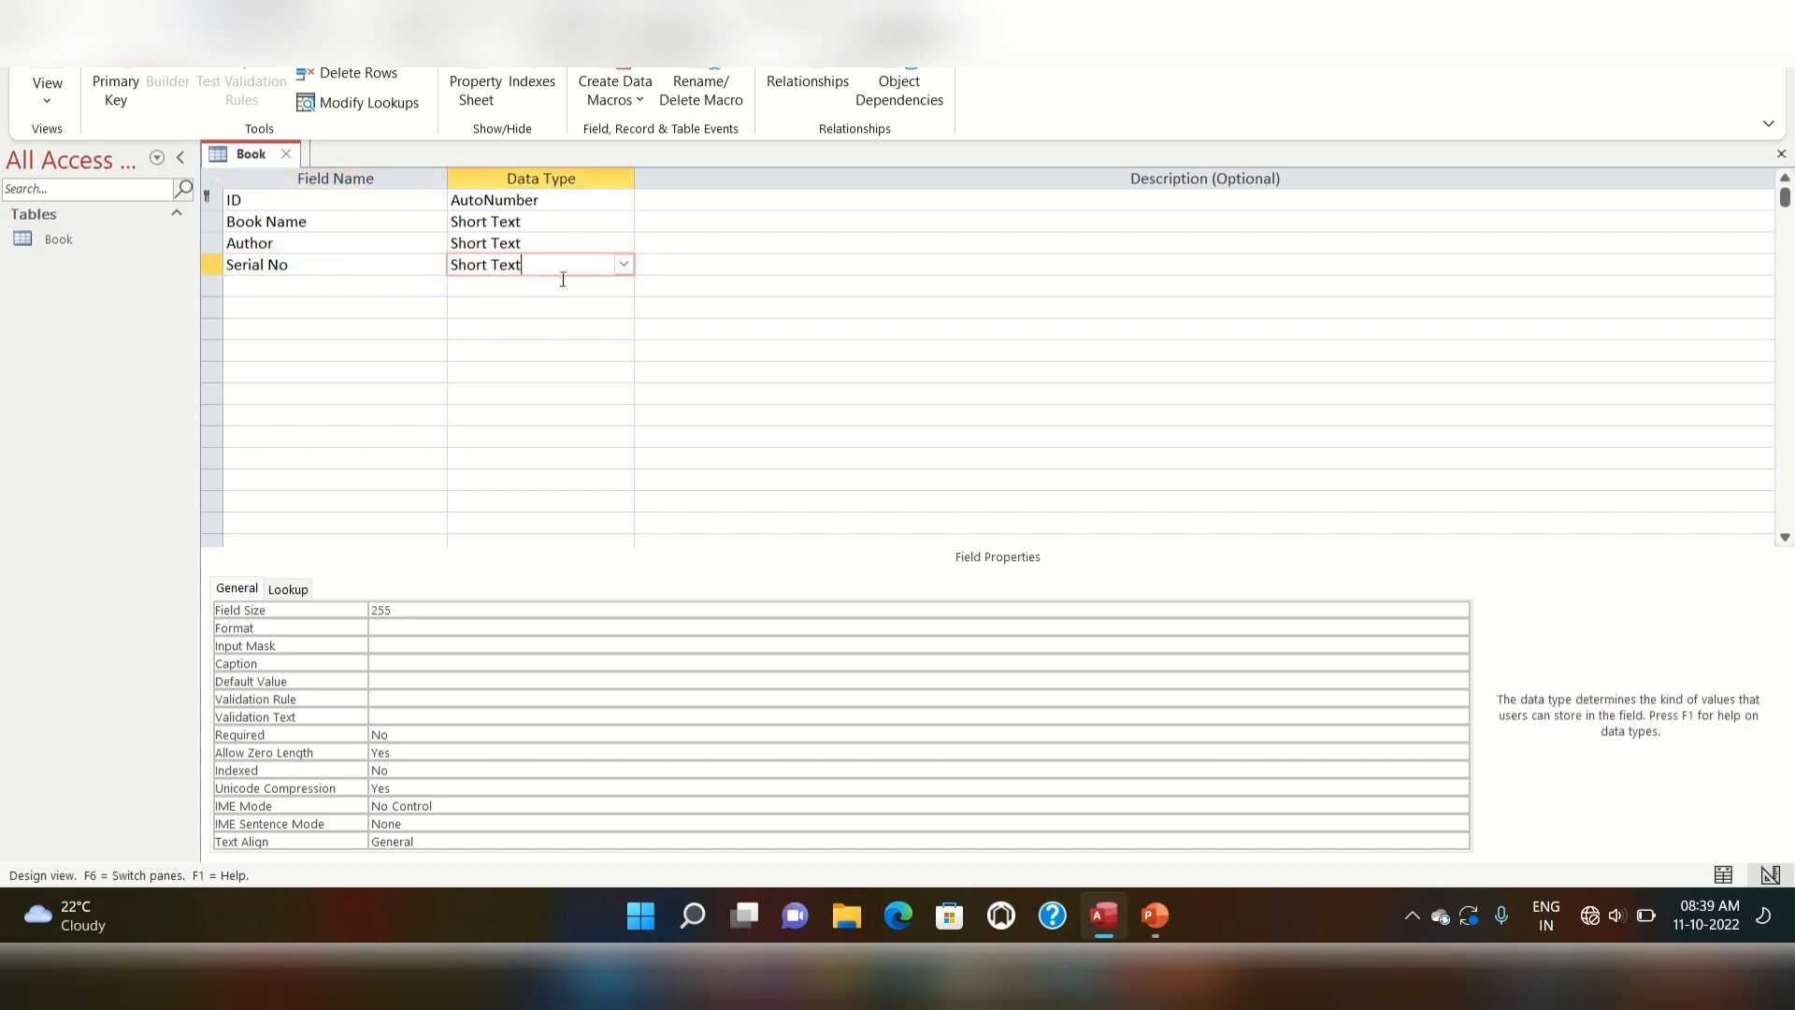
{"action": "right_click", "coordinate": [249, 154]}
{"action": "left_click", "coordinate": [281, 167]}
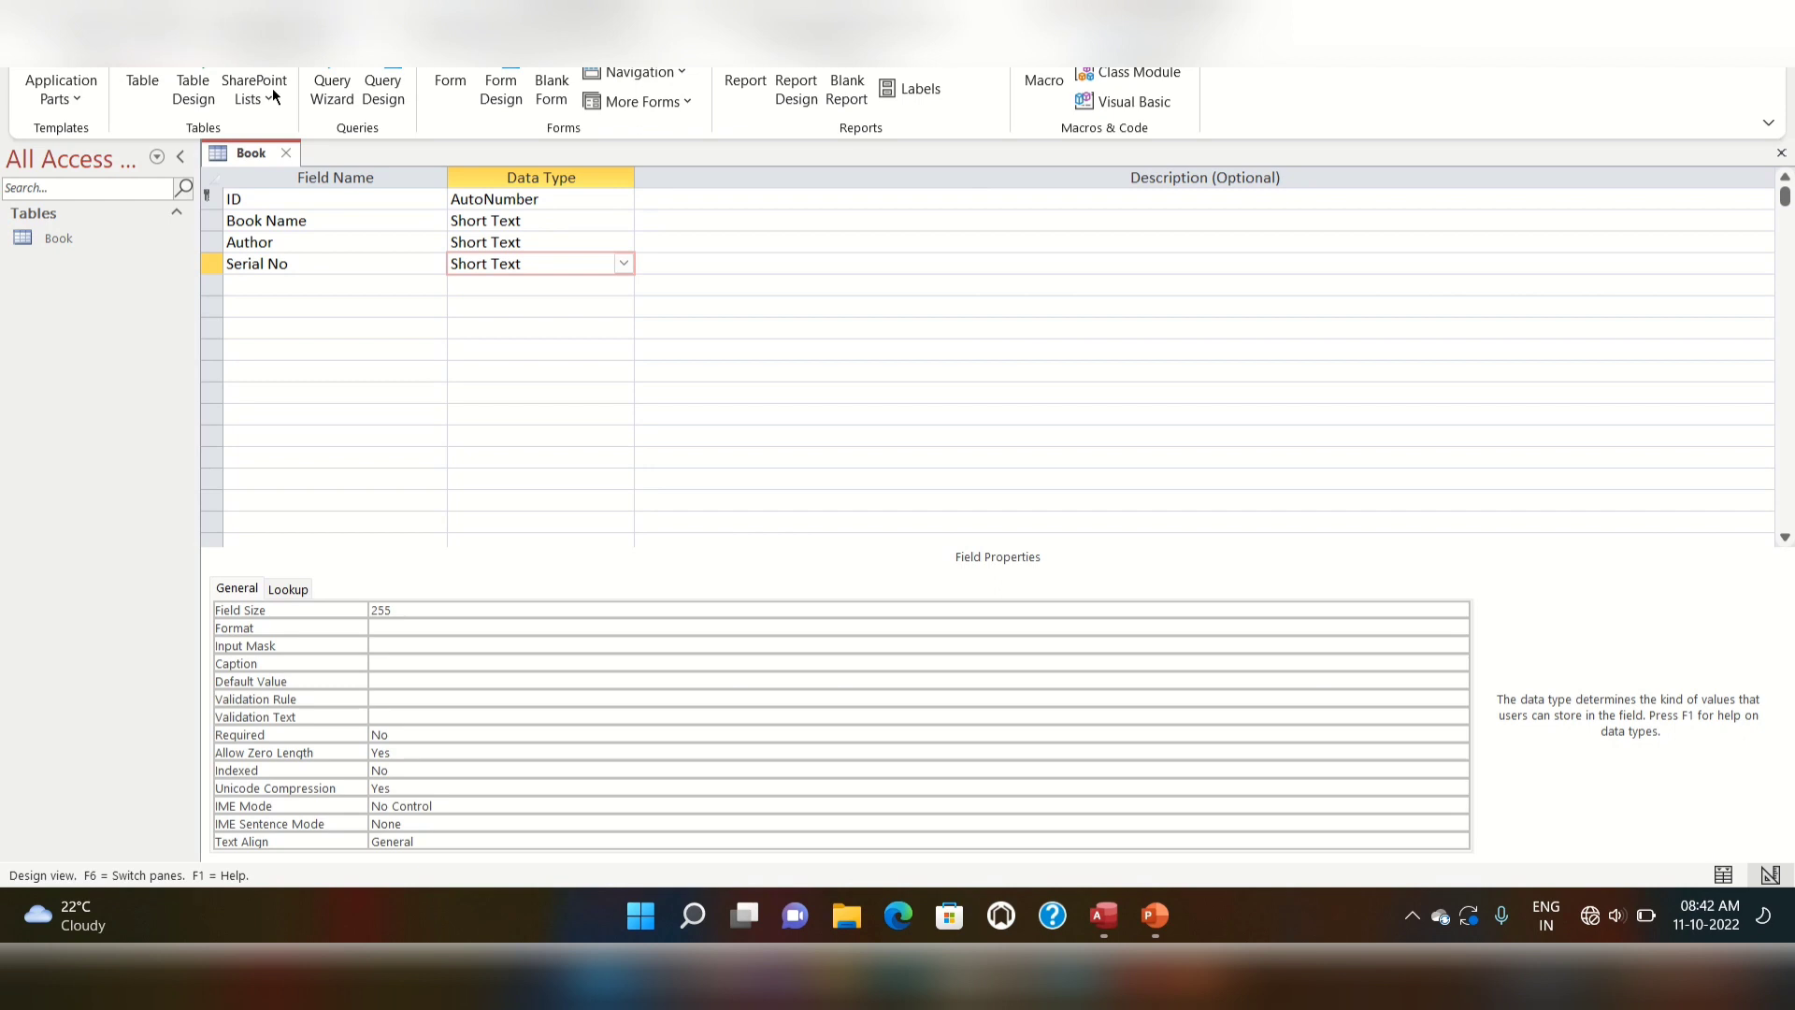
Create another new table and save it under the name User
{"action": "left_click", "coordinate": [145, 86]}
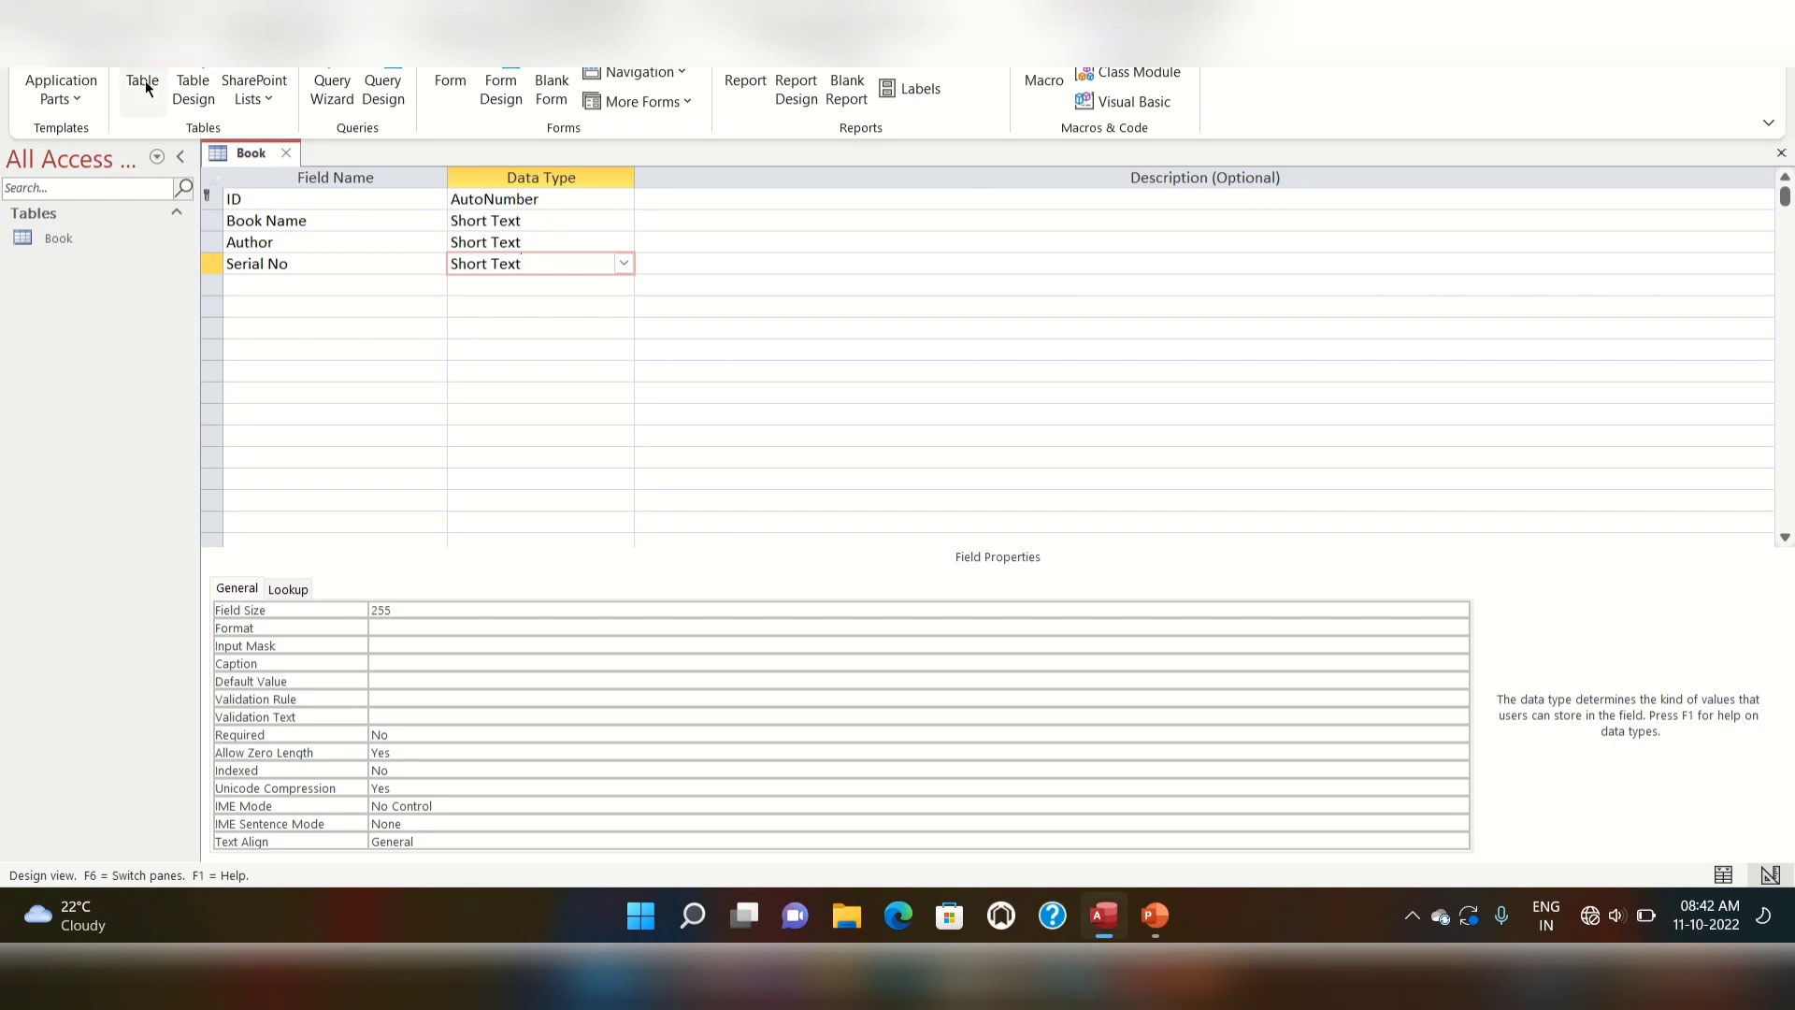
{"action": "left_click", "coordinate": [144, 80]}
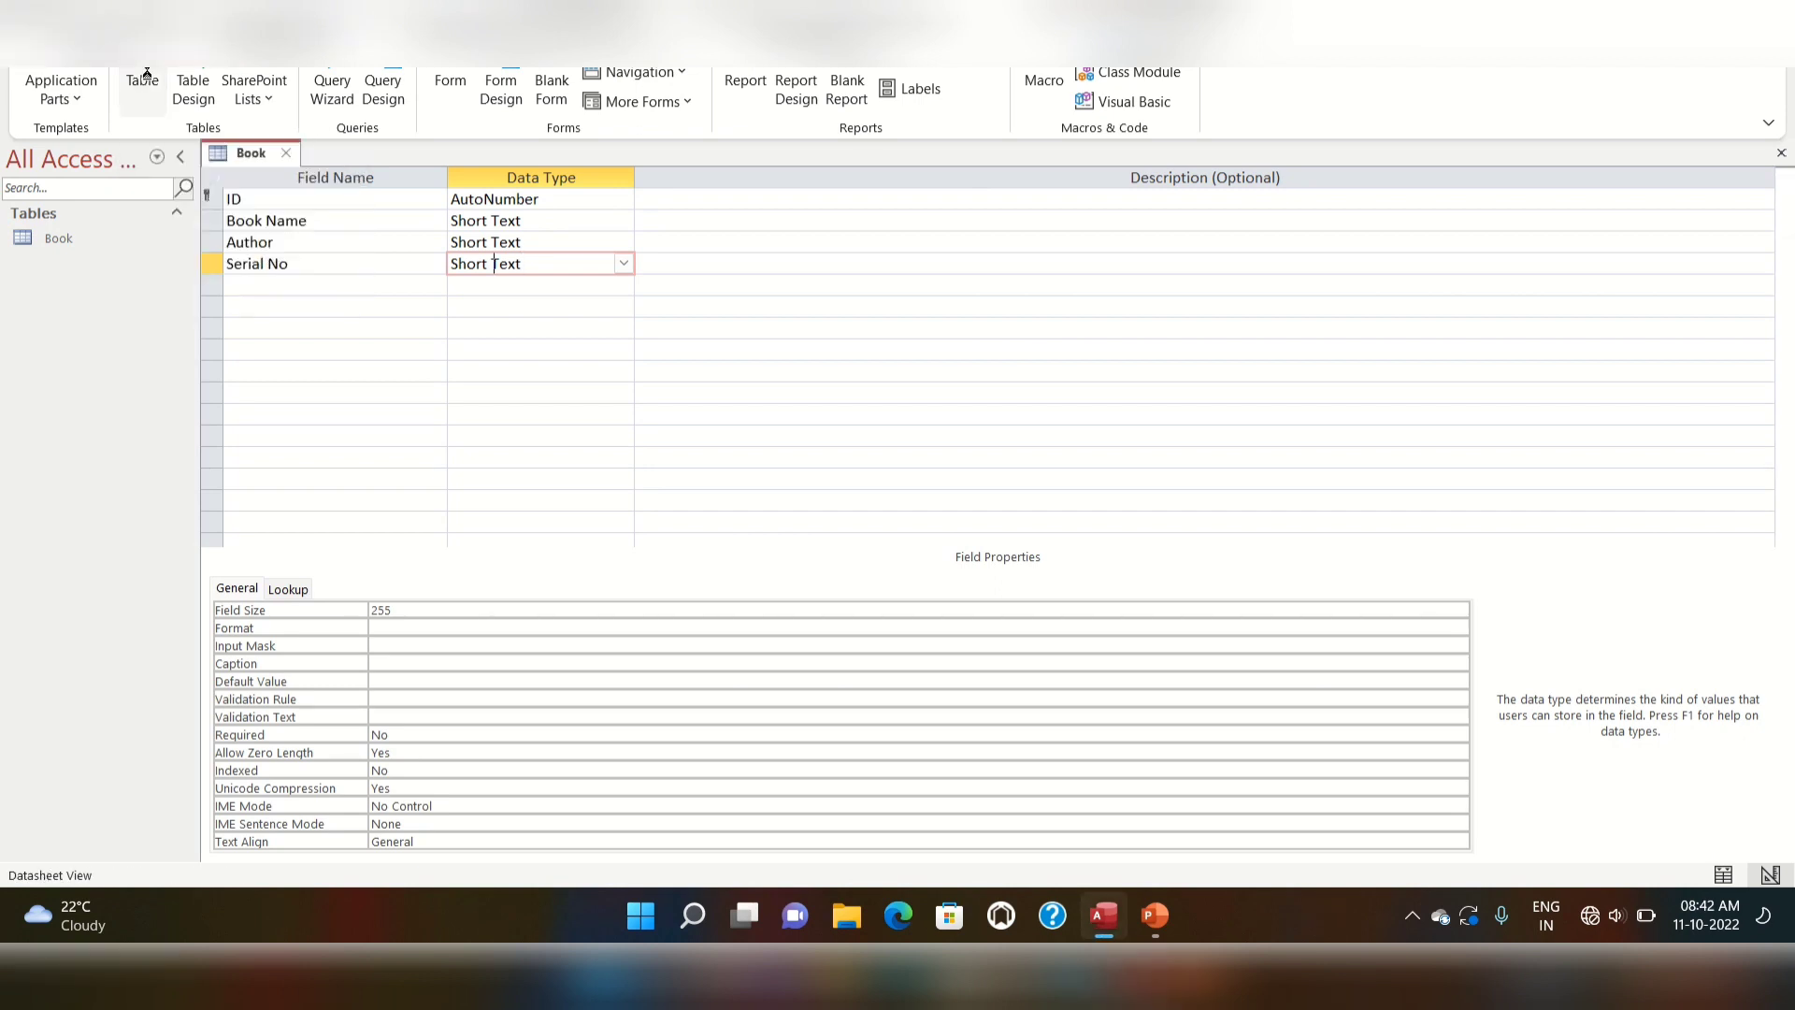
{"action": "right_click", "coordinate": [340, 143]}
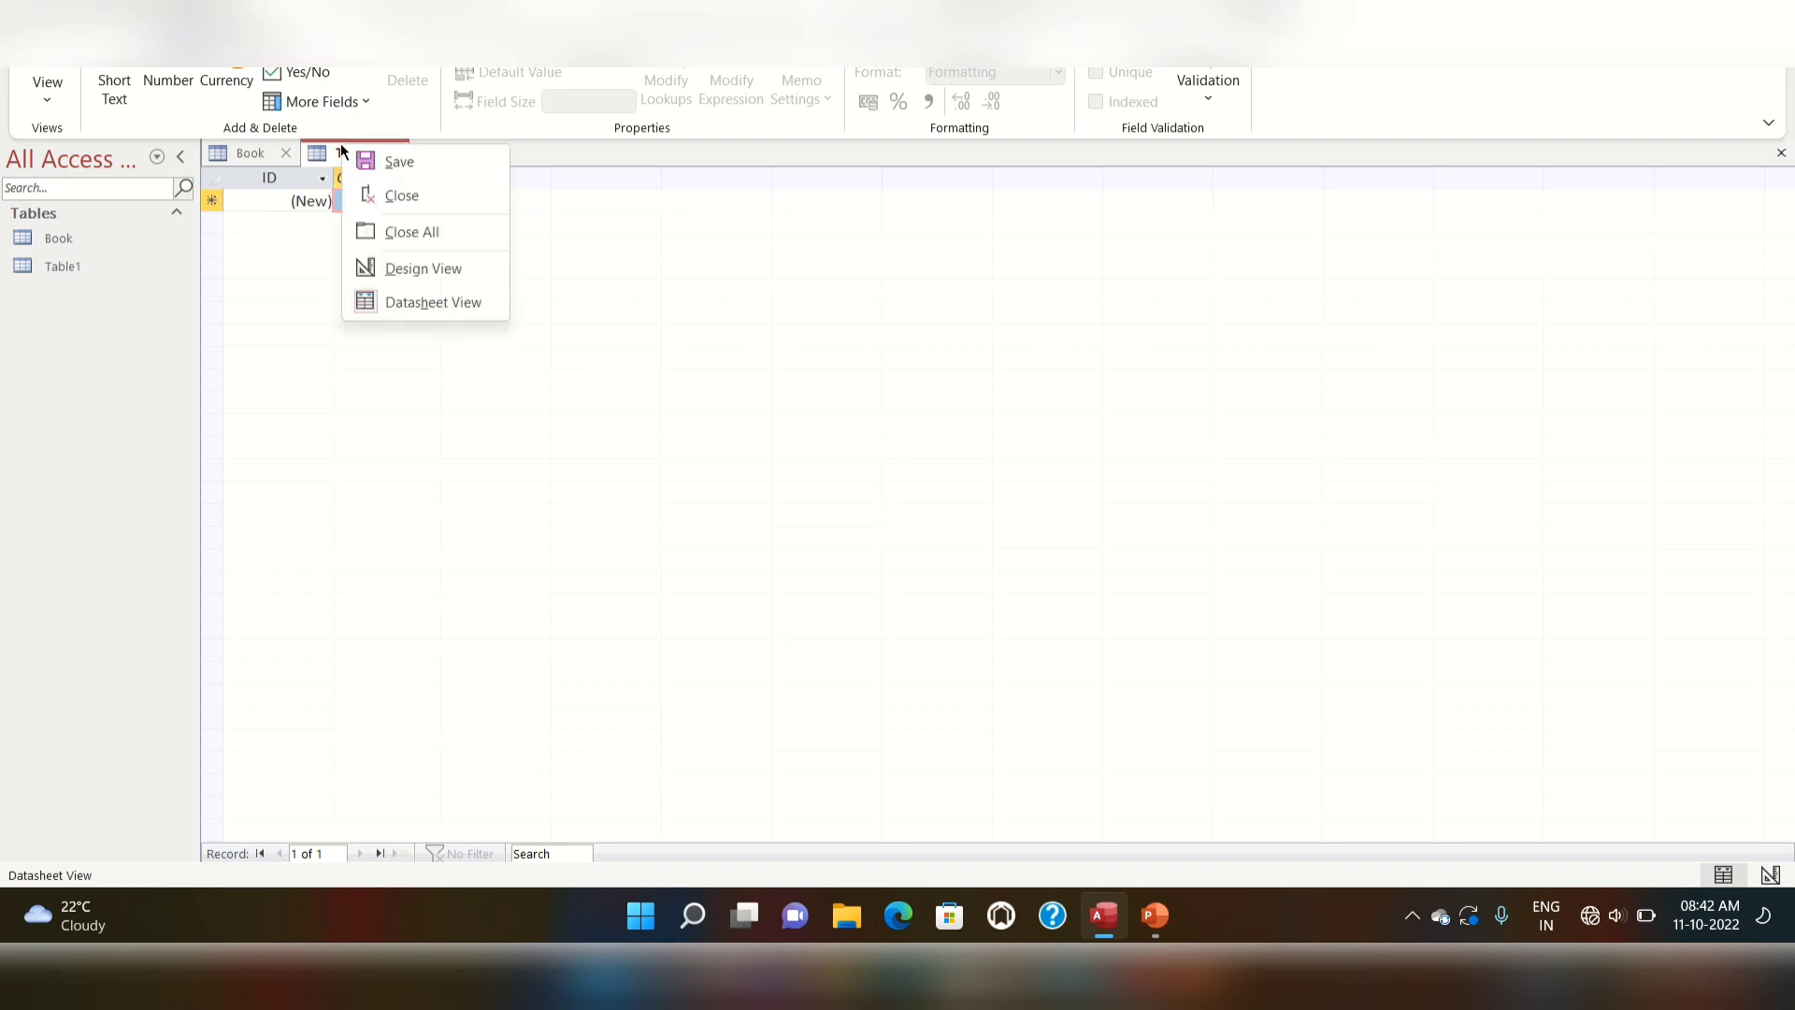
{"action": "left_click", "coordinate": [424, 160]}
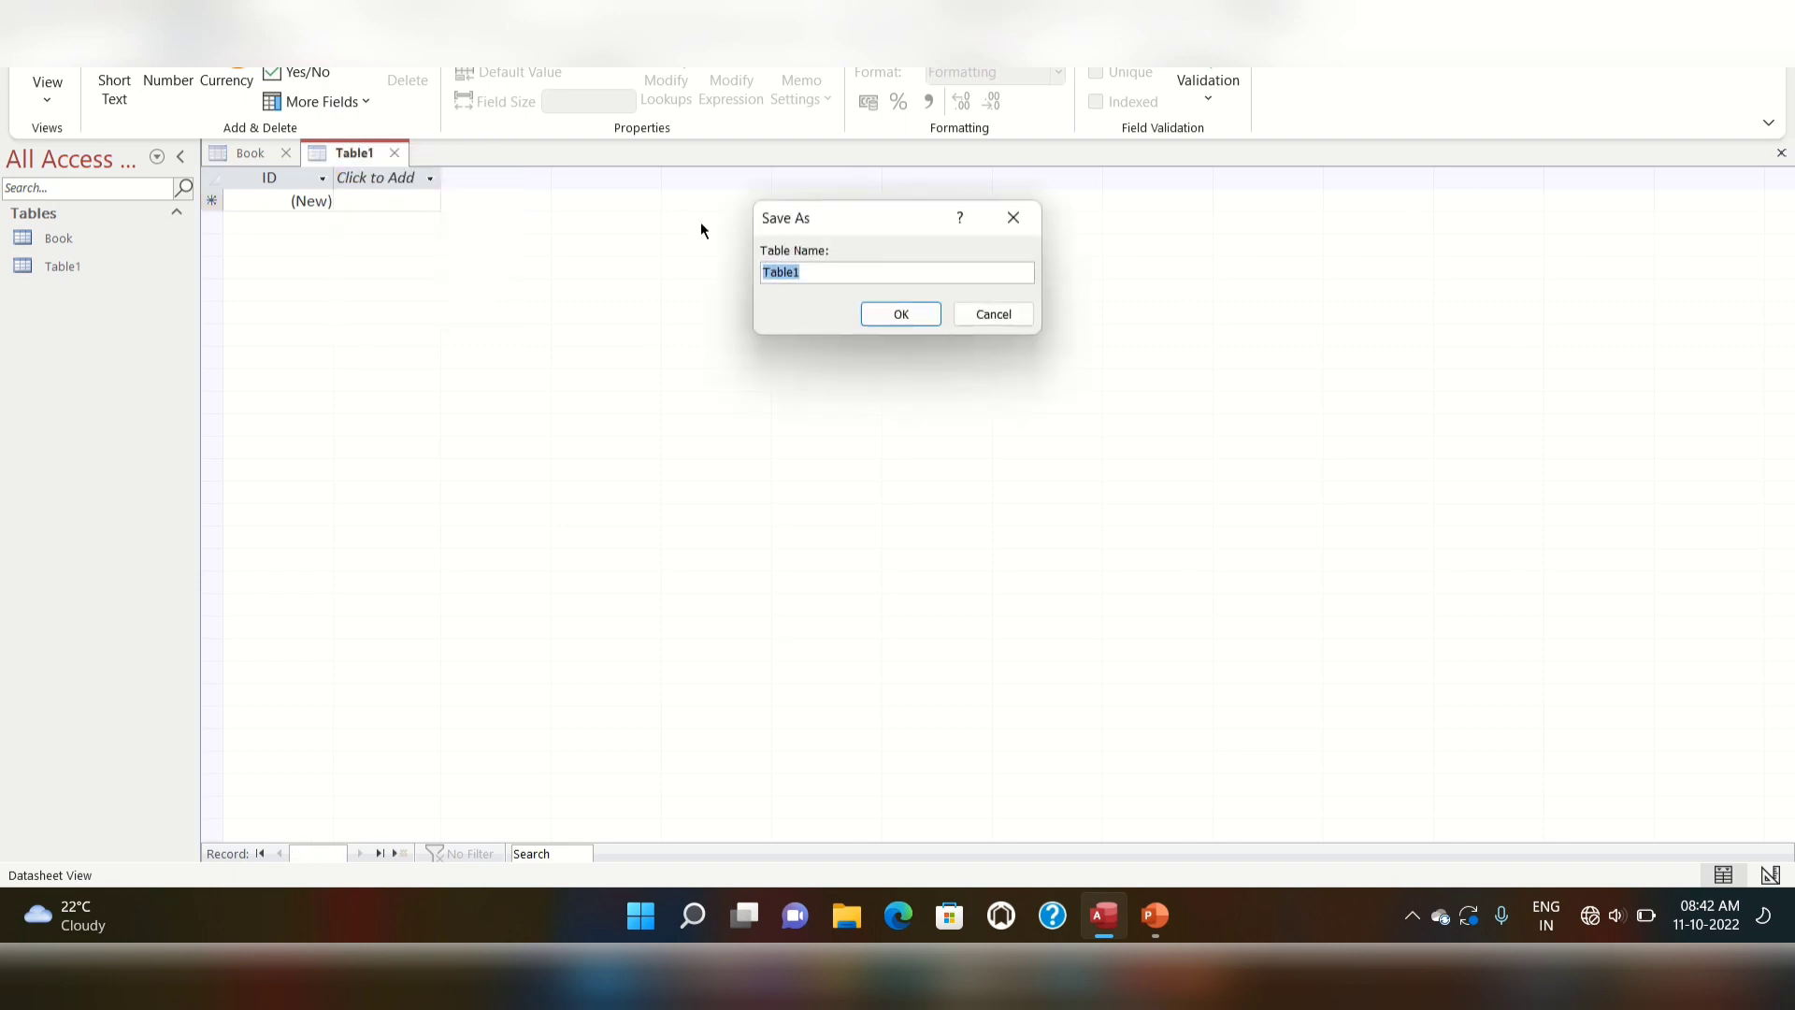
{"action": "left_click", "coordinate": [844, 269]}
{"action": "key", "text": "BackSpace"}
{"action": "key", "text": "BackSpace"}
{"action": "key", "text": "BackSpace"}
{"action": "key", "text": "BackSpace"}
{"action": "key", "text": "BackSpace"}
{"action": "key", "text": "BackSpace"}
{"action": "type", "text": "User"}
{"action": "left_click", "coordinate": [919, 313]}
Open the User table in Design View and add a User Role field with the Short Text data type
{"action": "right_click", "coordinate": [343, 148]}
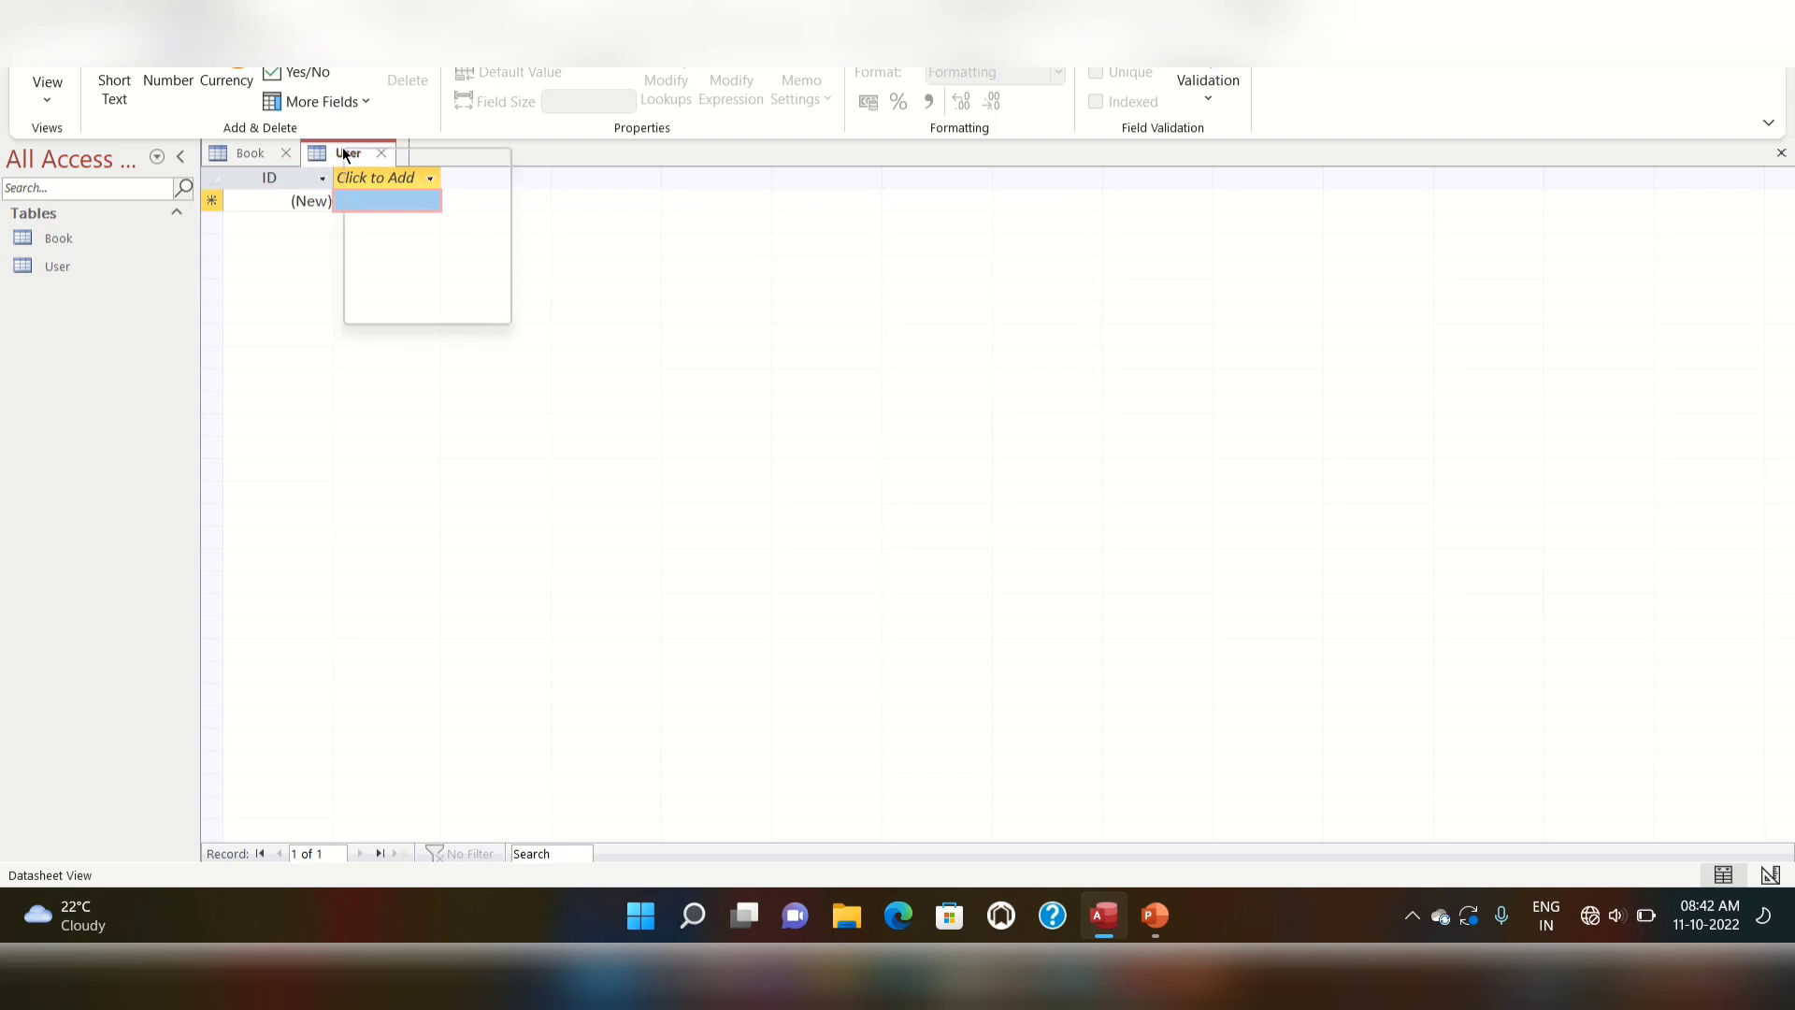
{"action": "left_click", "coordinate": [430, 269]}
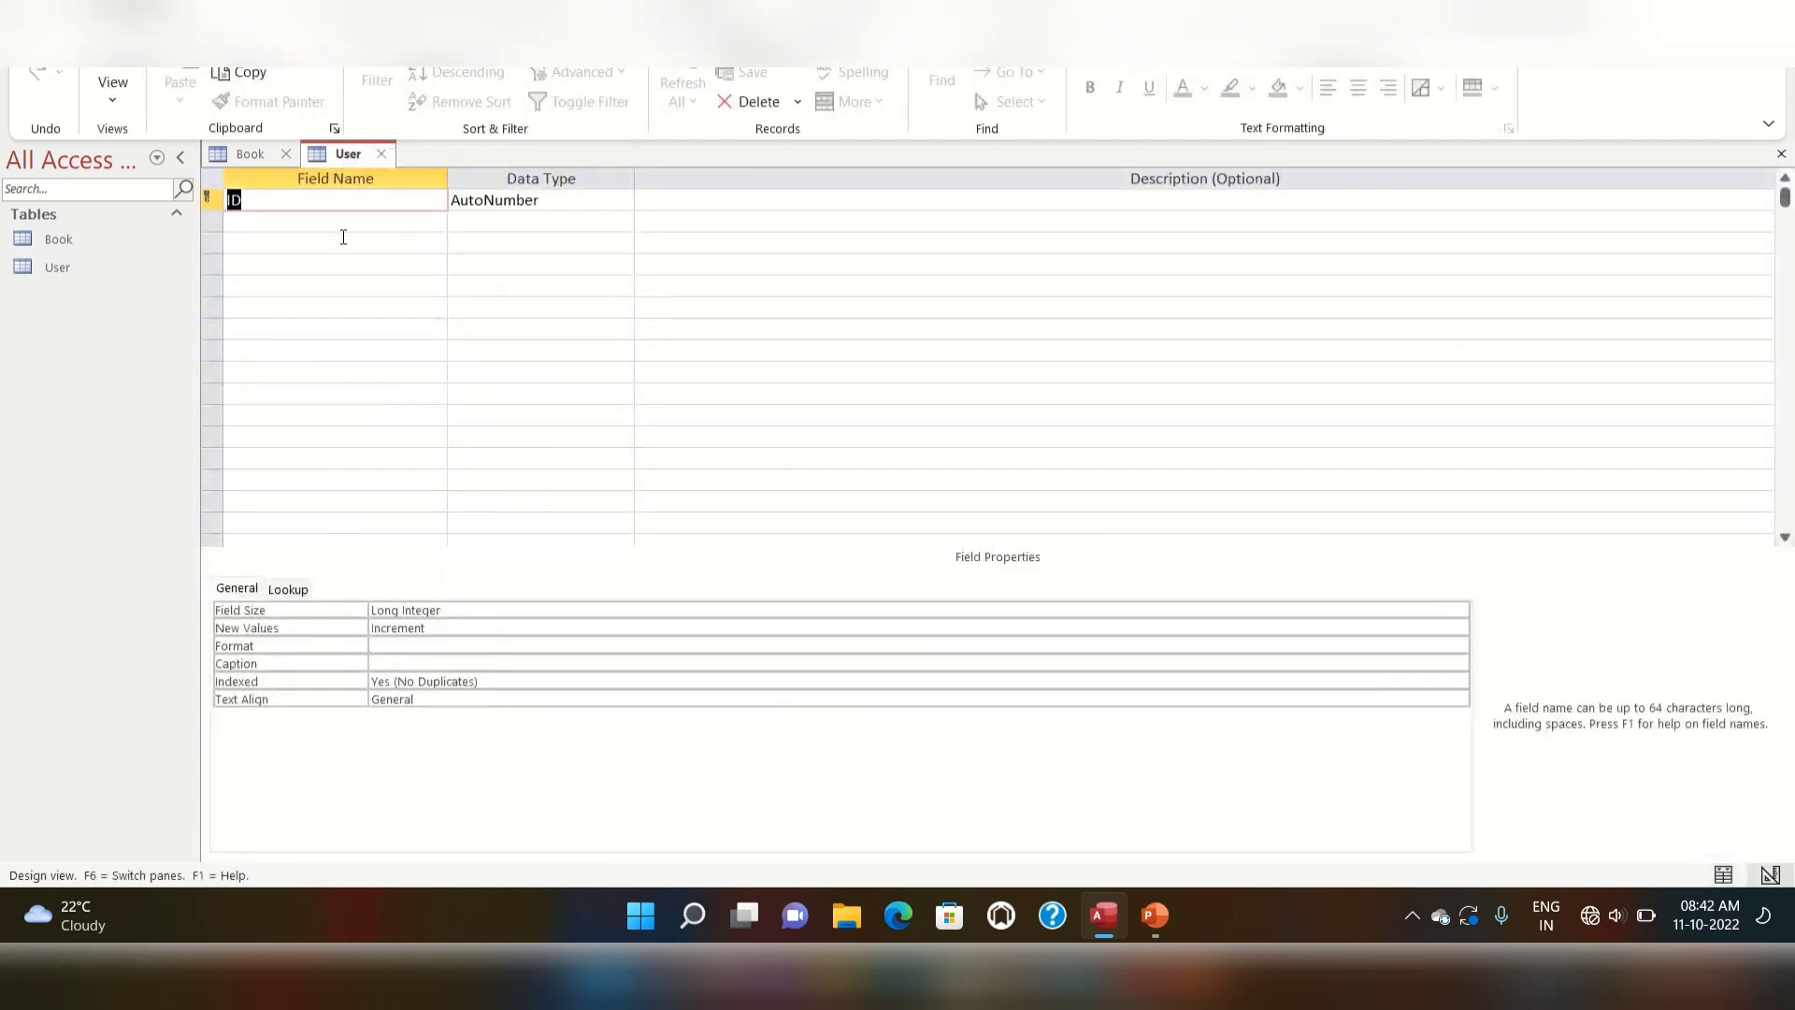
{"action": "left_click", "coordinate": [343, 226]}
{"action": "type", "text": "Us"}
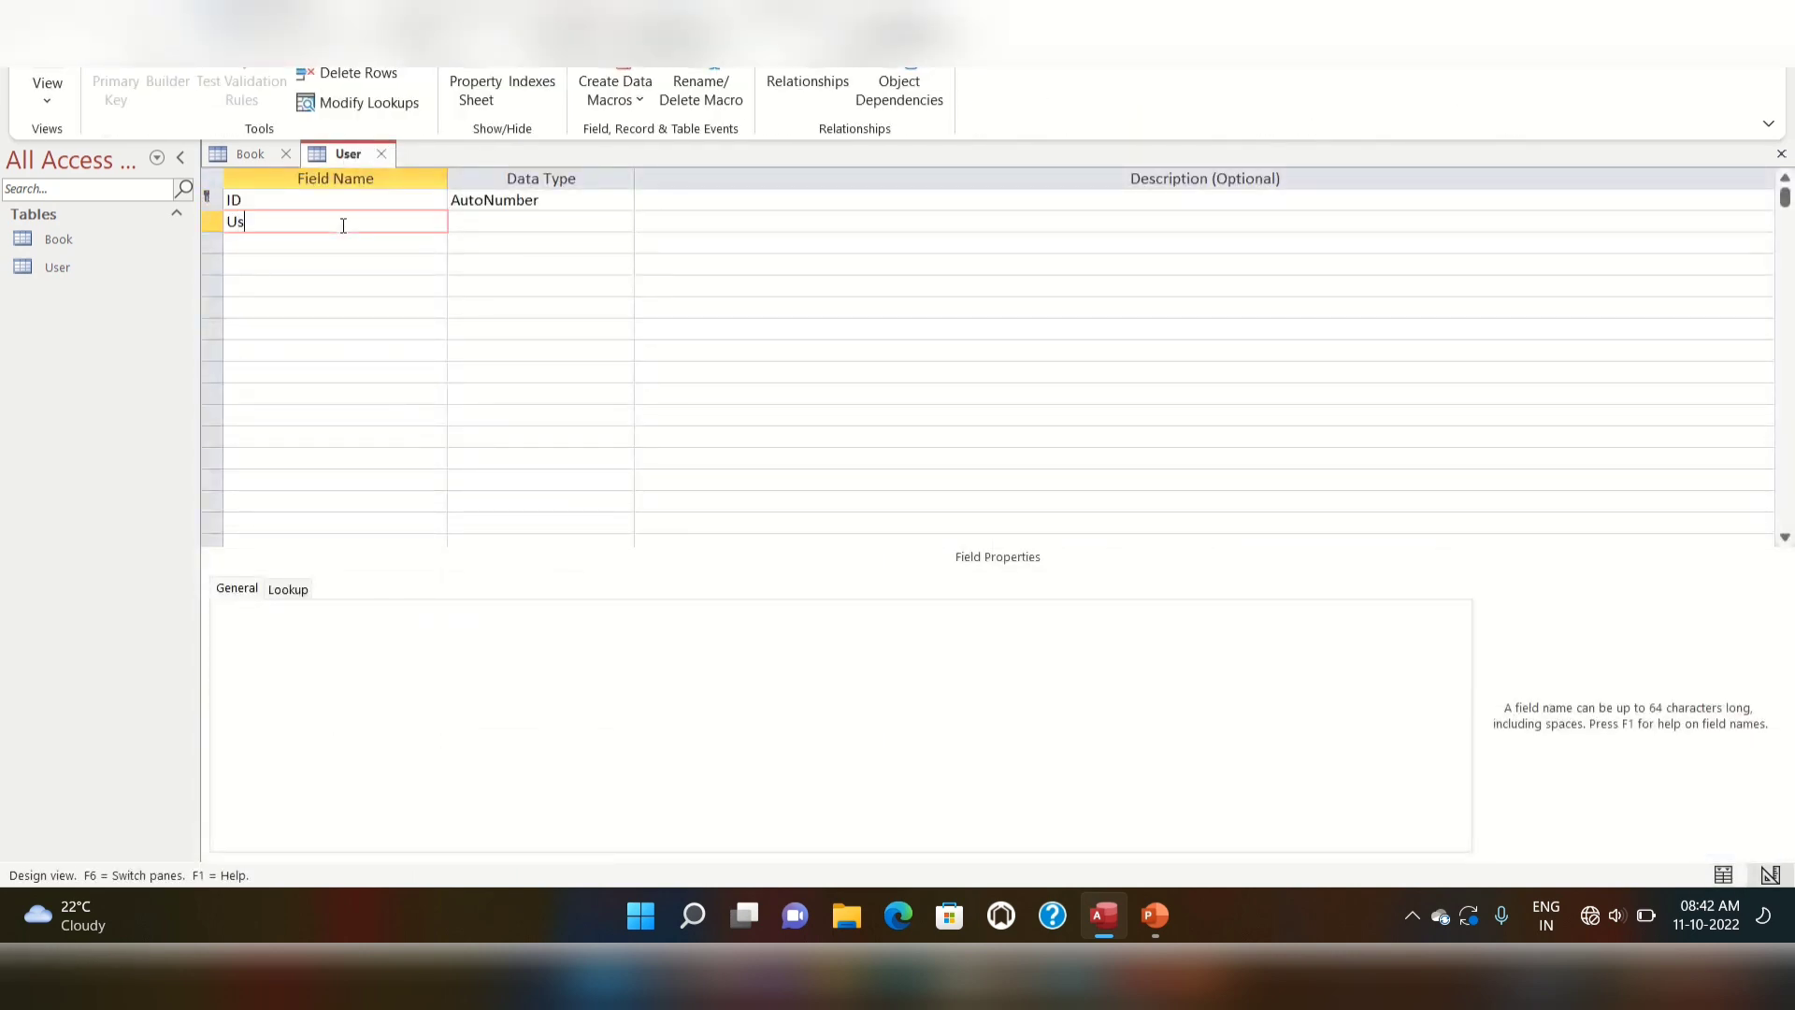
{"action": "type", "text": "er Role"}
{"action": "left_click", "coordinate": [480, 222]}
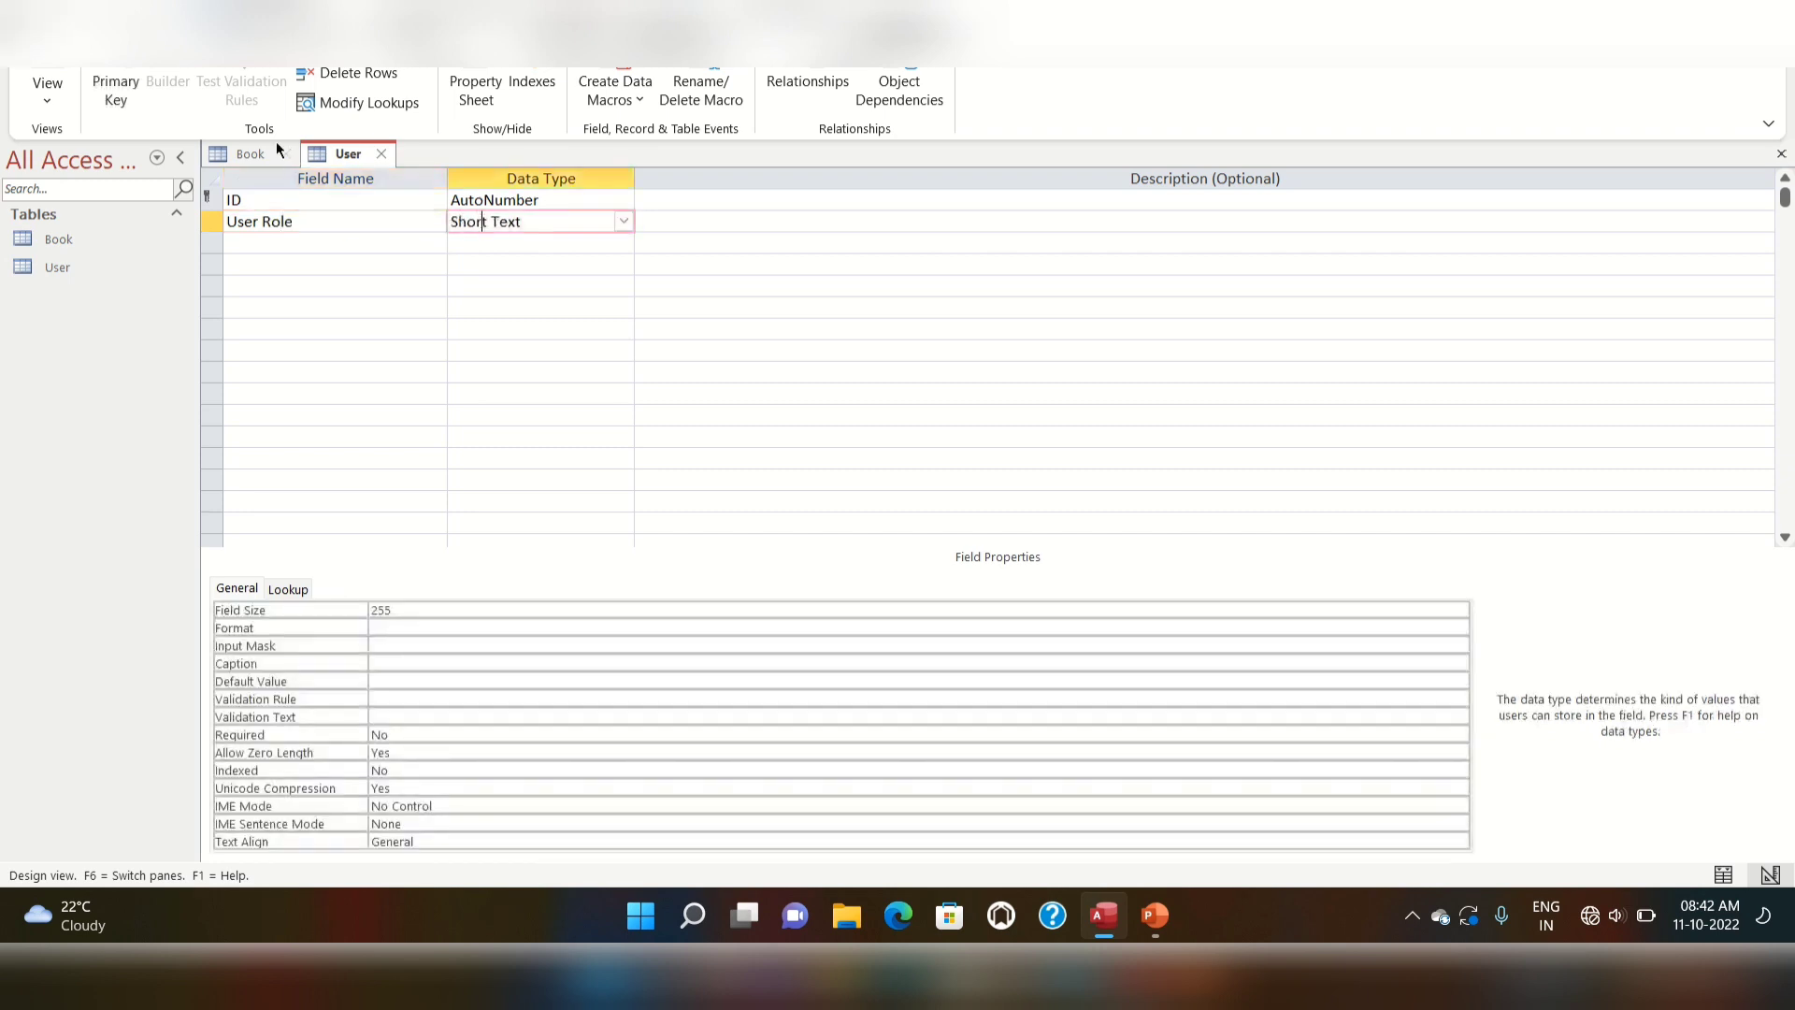
Save the User table's design and close all open tables
{"action": "right_click", "coordinate": [338, 151]}
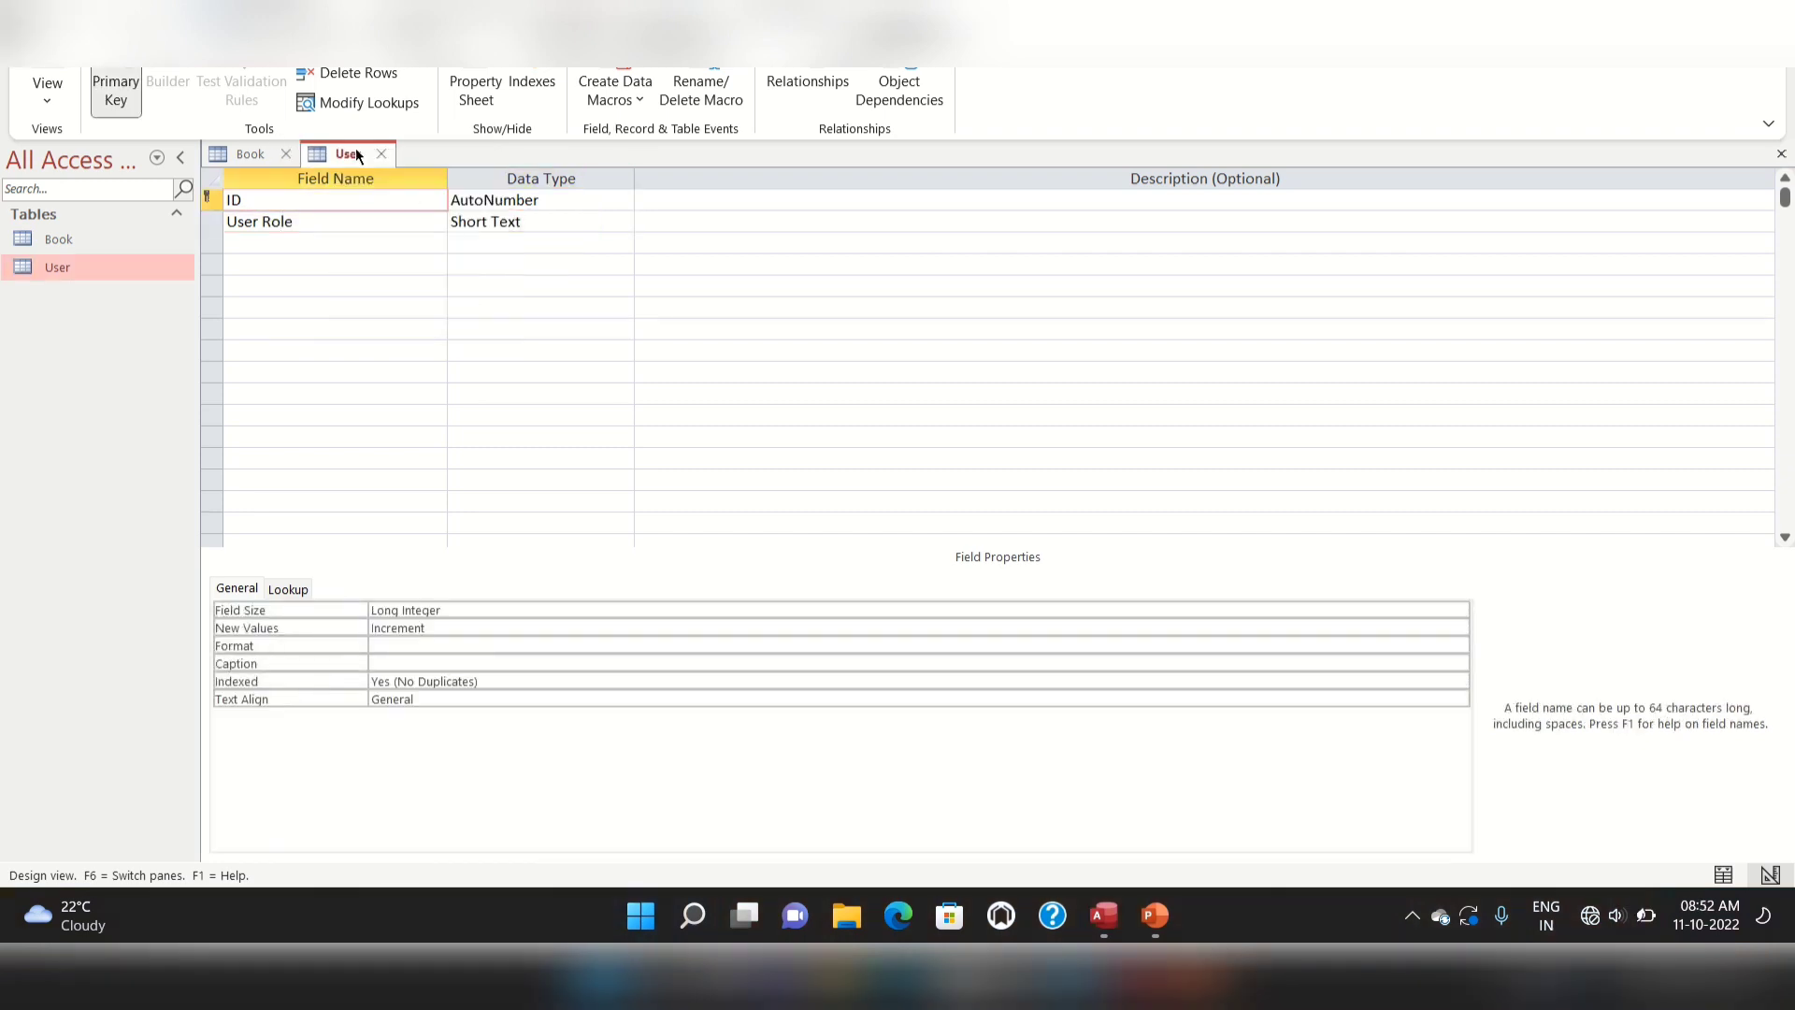
{"action": "right_click", "coordinate": [356, 150]}
{"action": "left_click", "coordinate": [403, 173]}
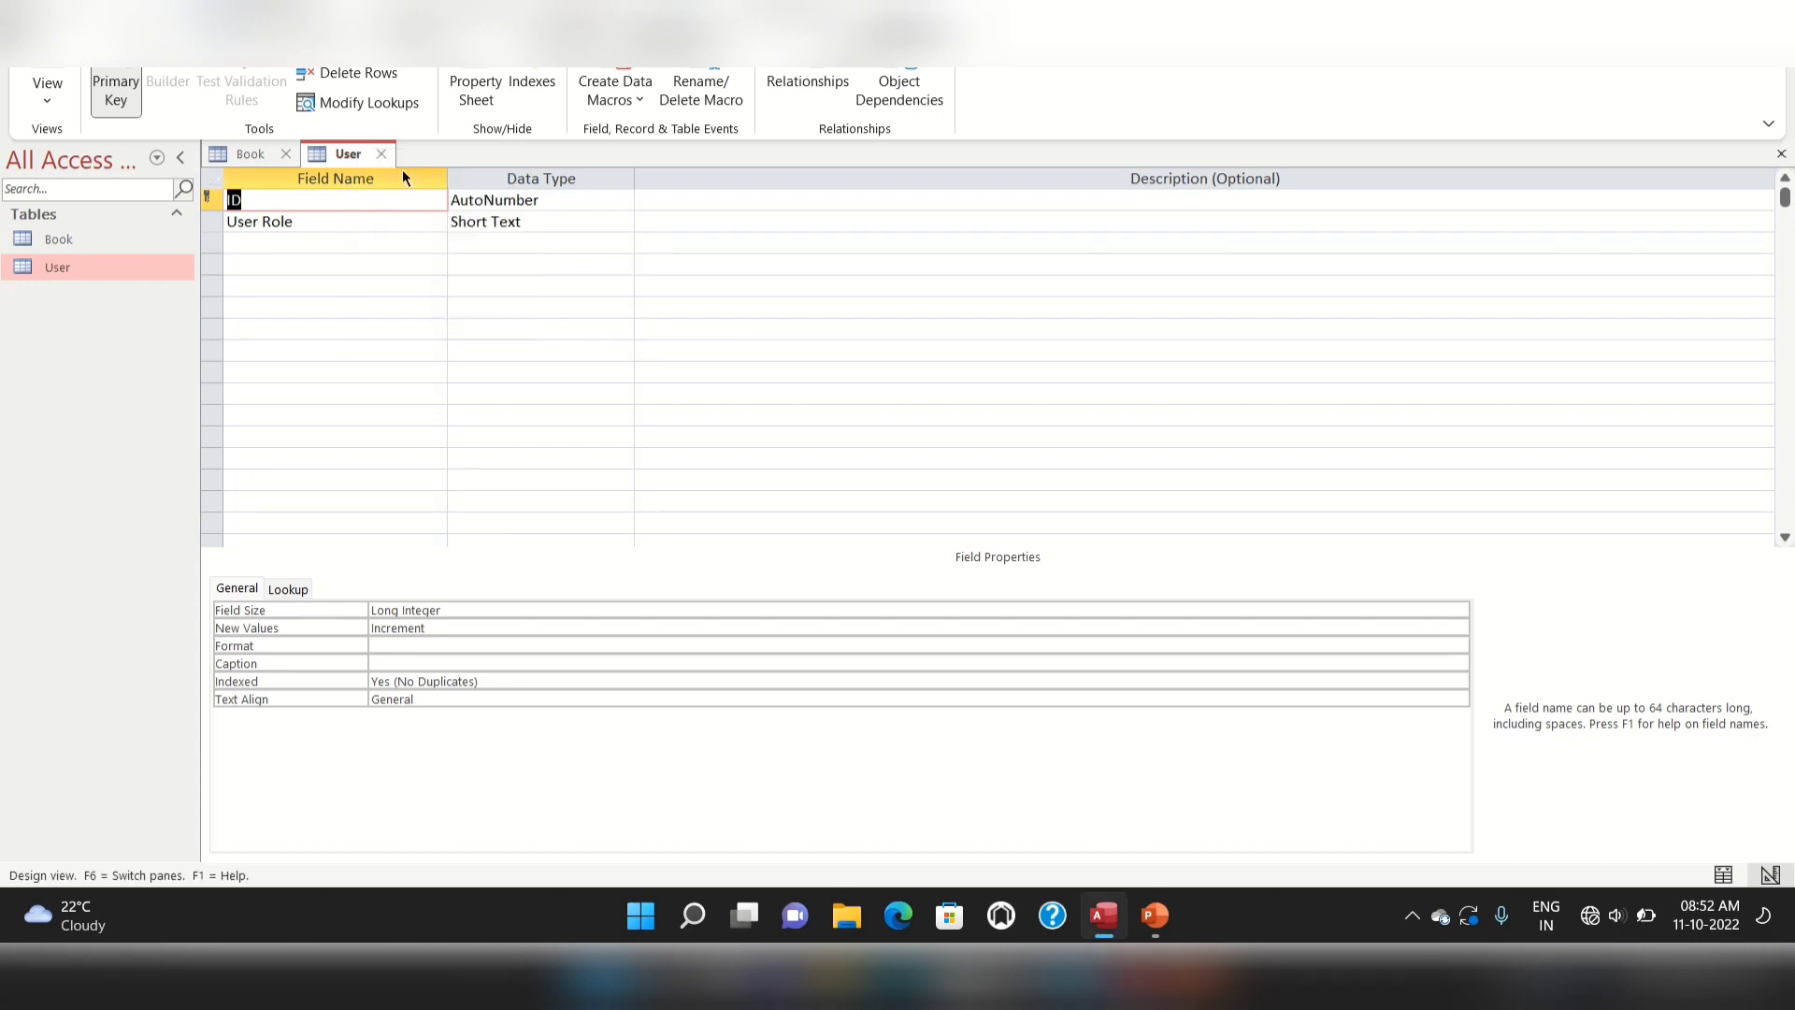
{"action": "right_click", "coordinate": [347, 154]}
{"action": "left_click", "coordinate": [417, 234]}
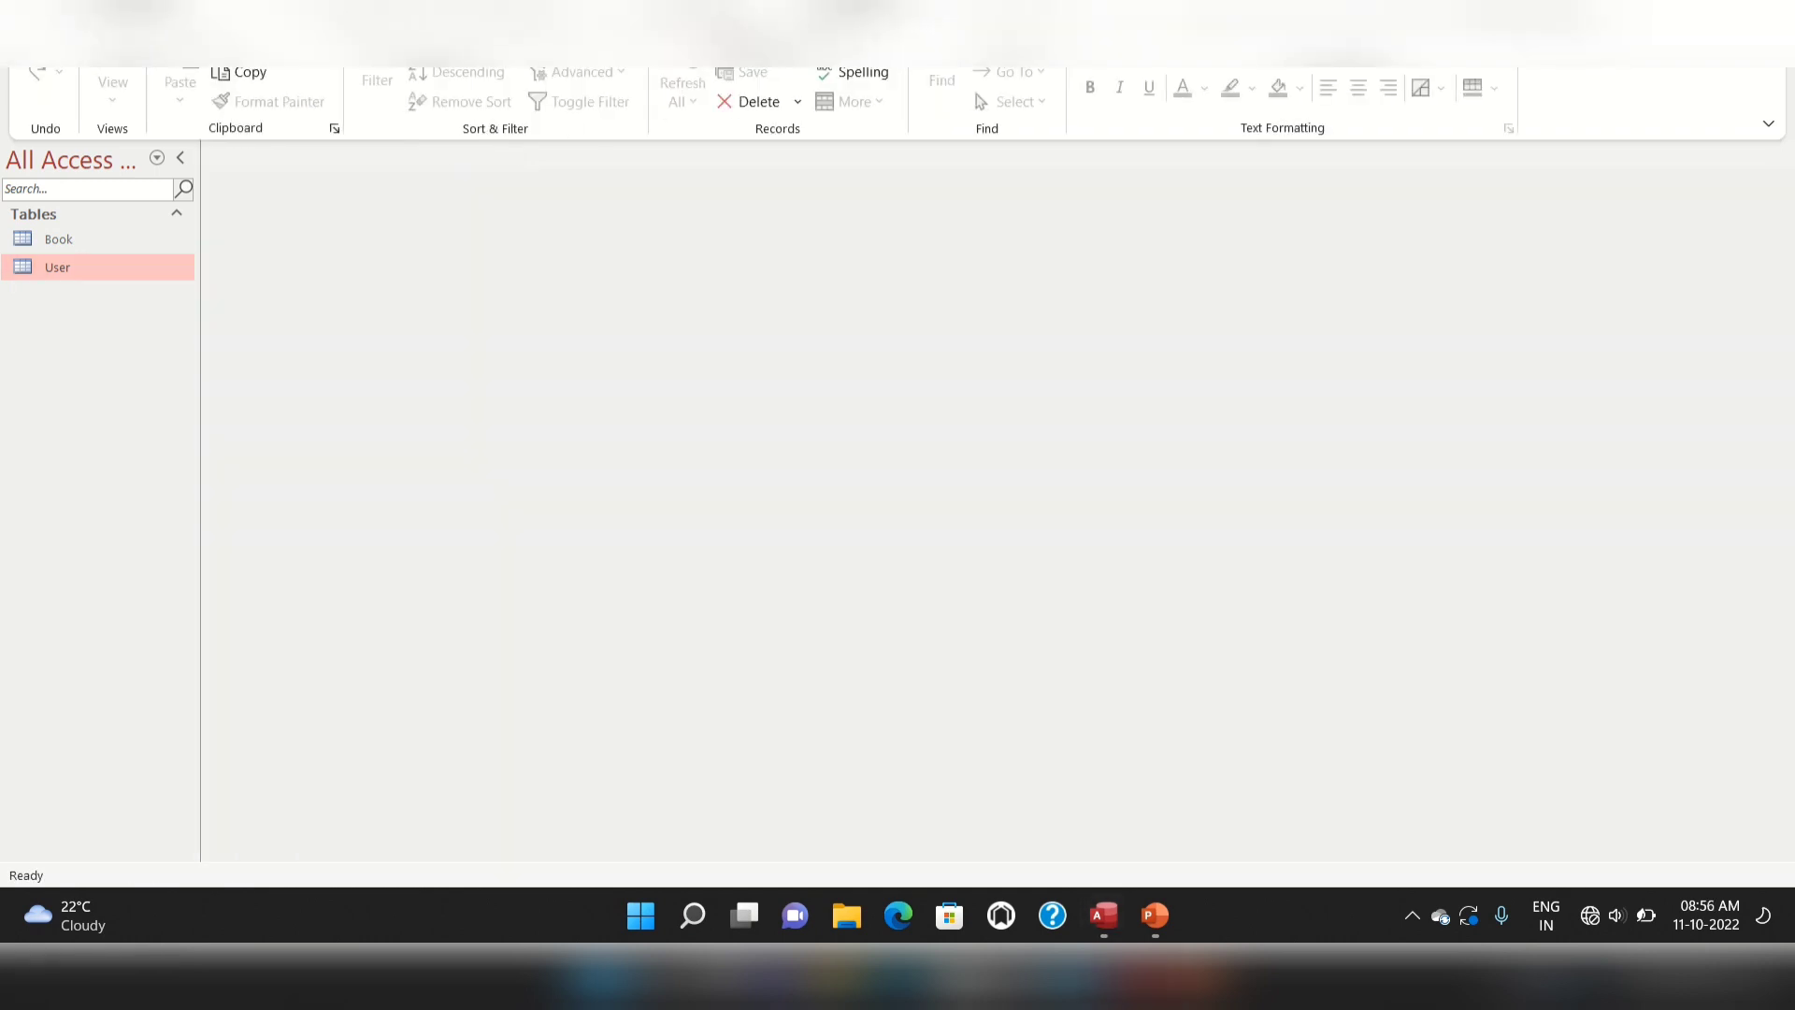
Create a third new table and save it under the name Menu
{"action": "key", "text": "alt+Tab"}
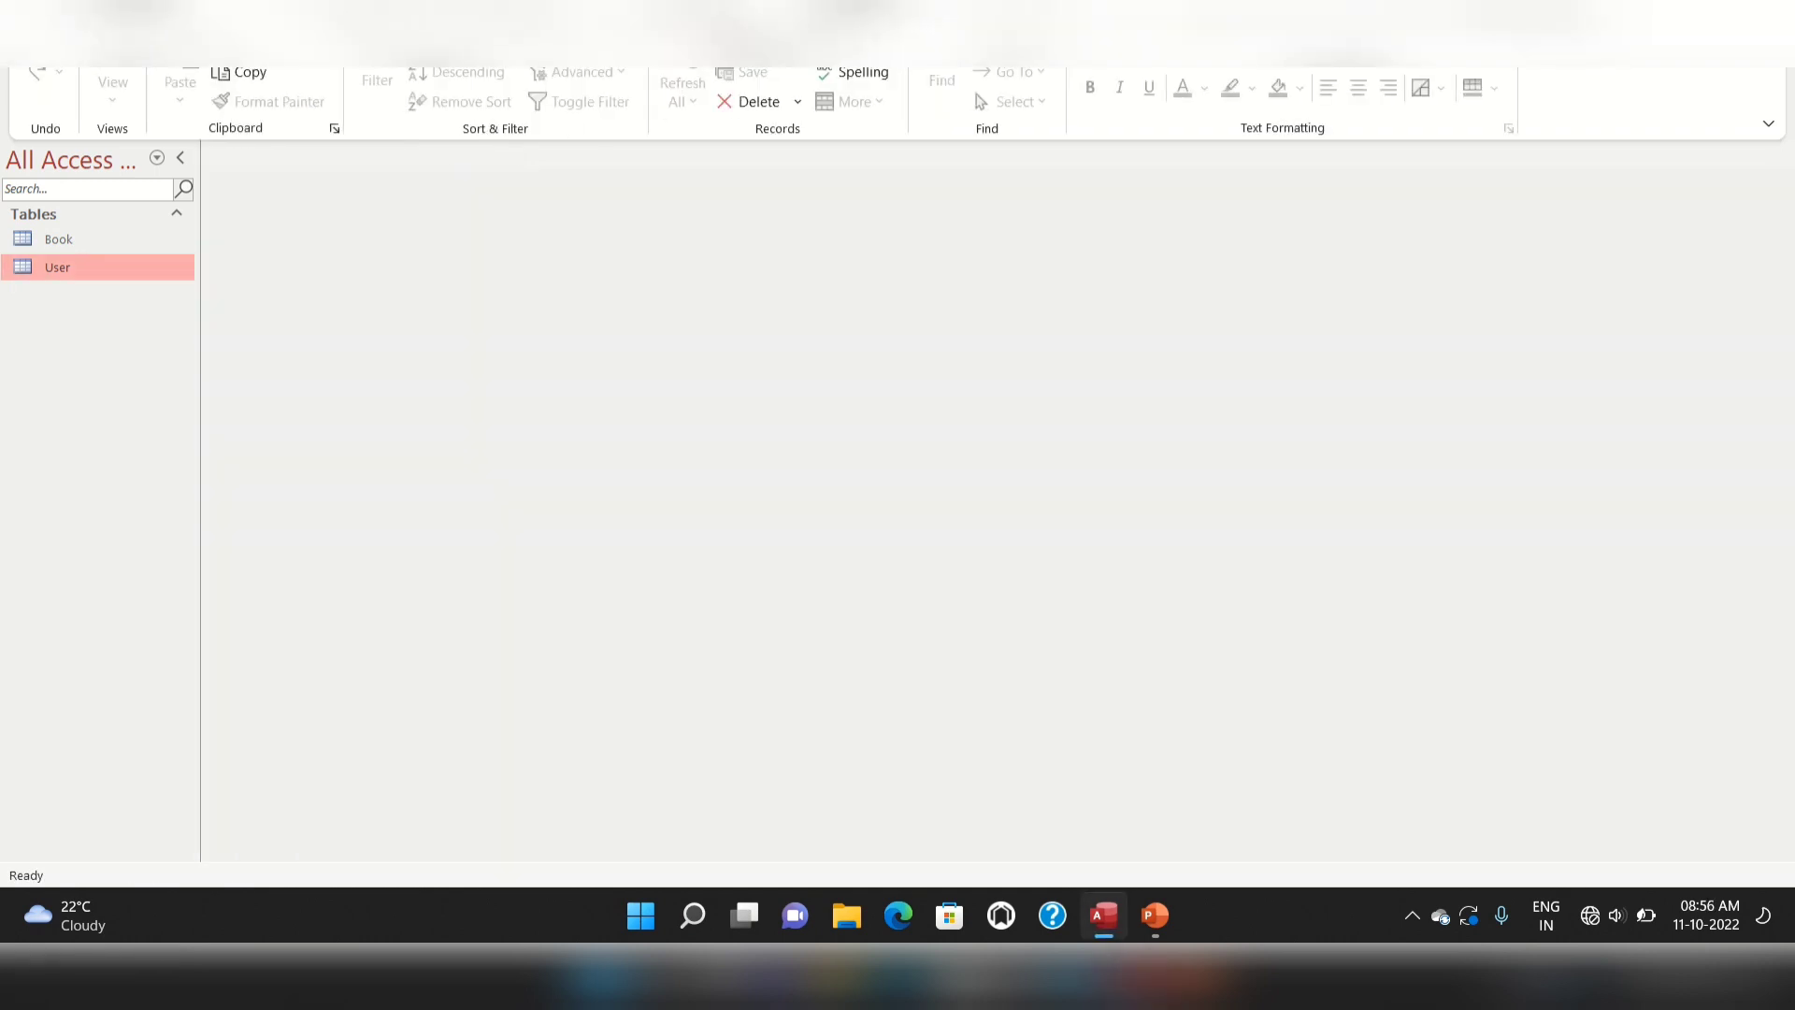
{"action": "left_click", "coordinate": [137, 62]}
{"action": "left_click", "coordinate": [136, 75]}
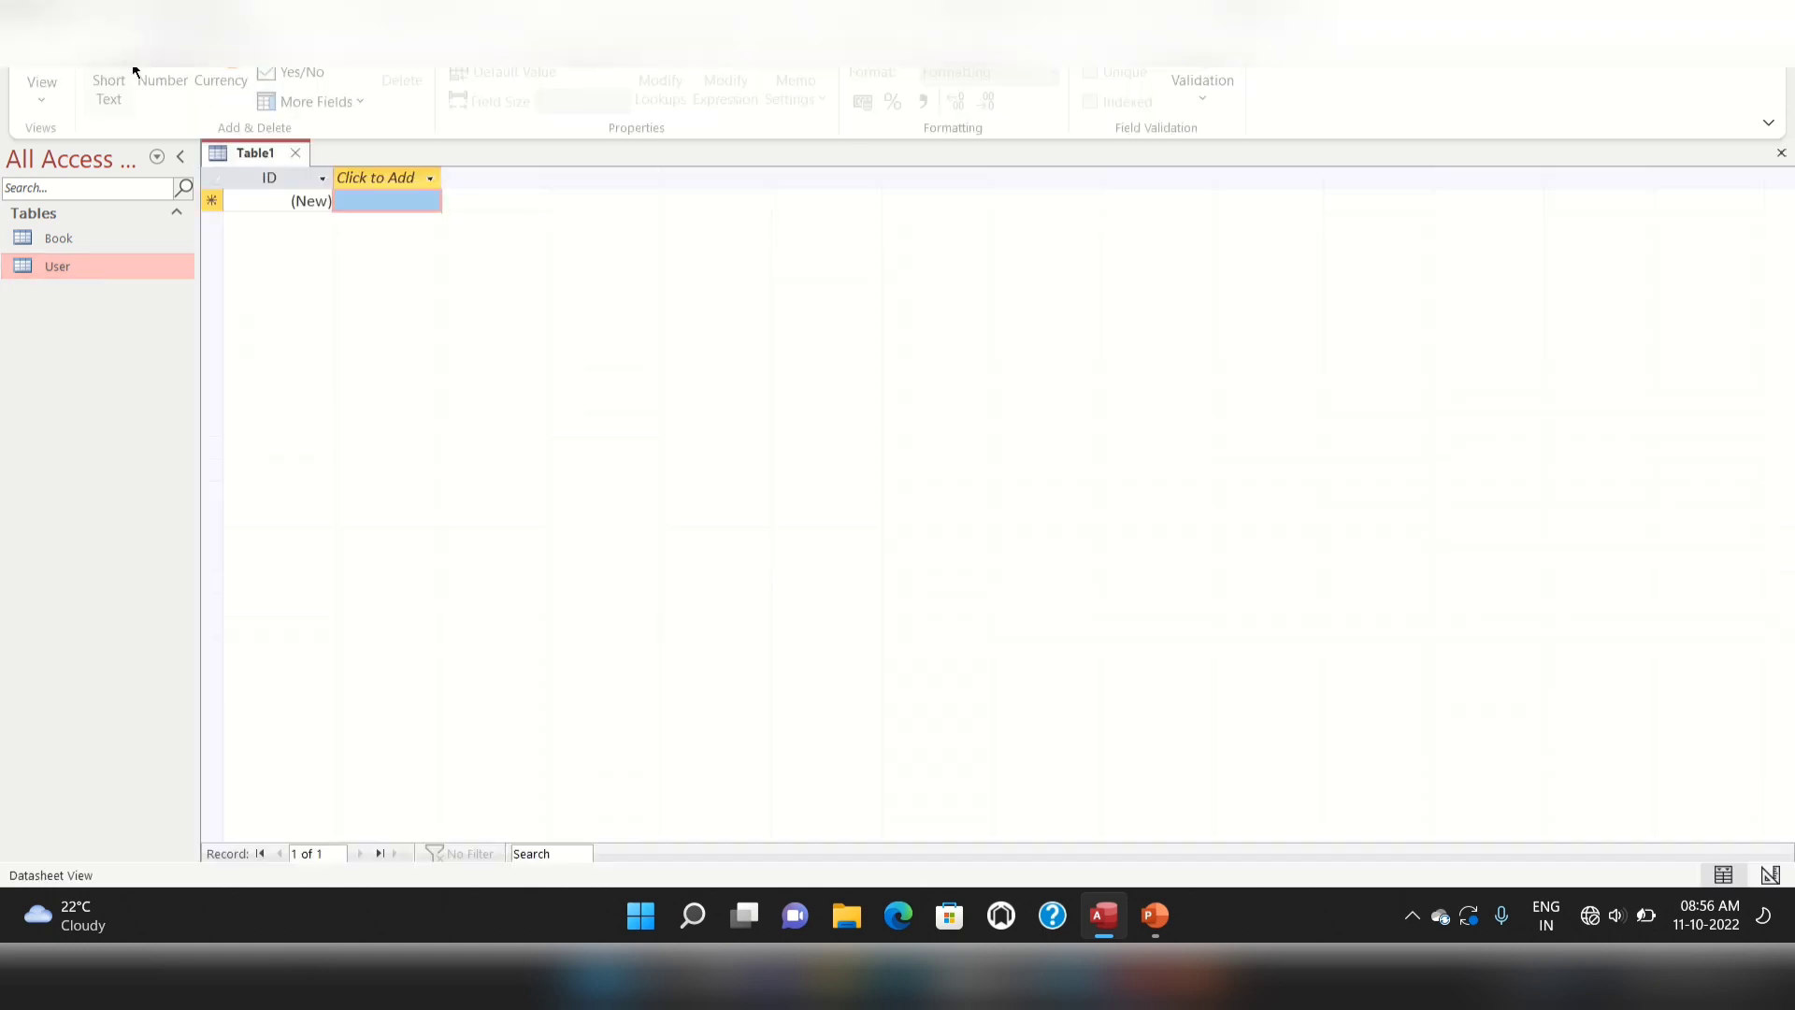
{"action": "right_click", "coordinate": [257, 156]}
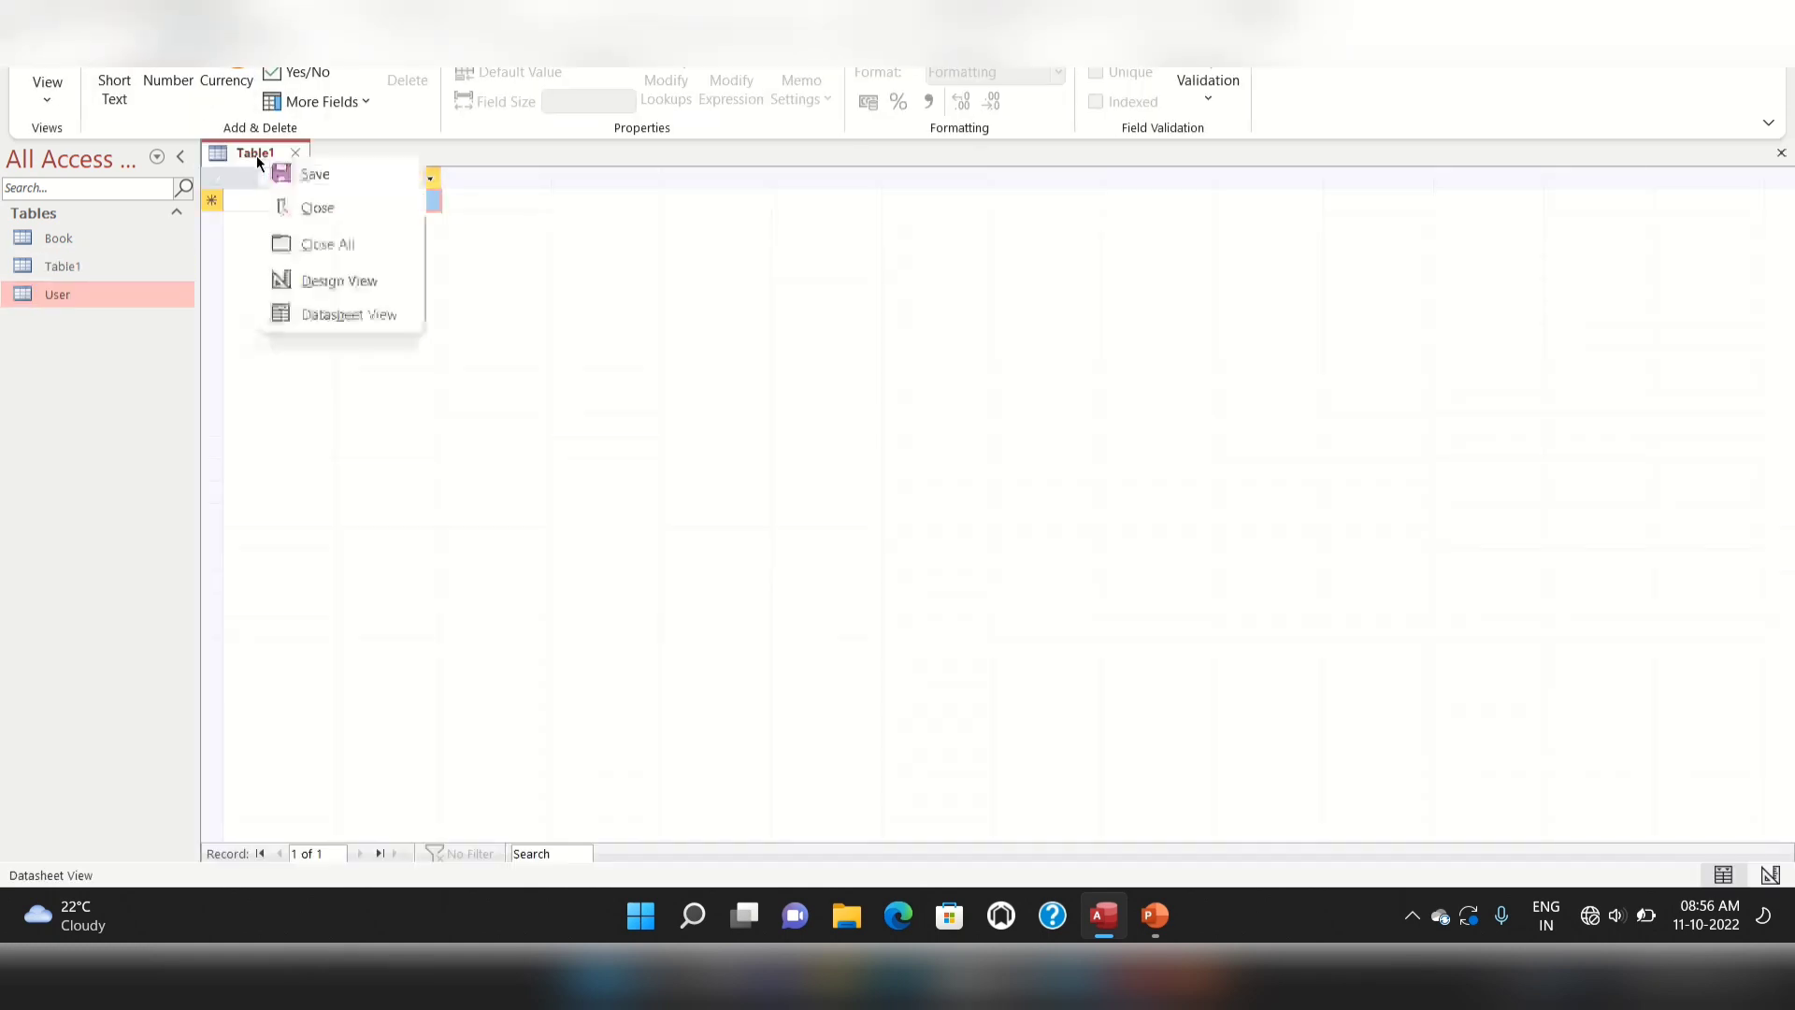
{"action": "left_click", "coordinate": [301, 169]}
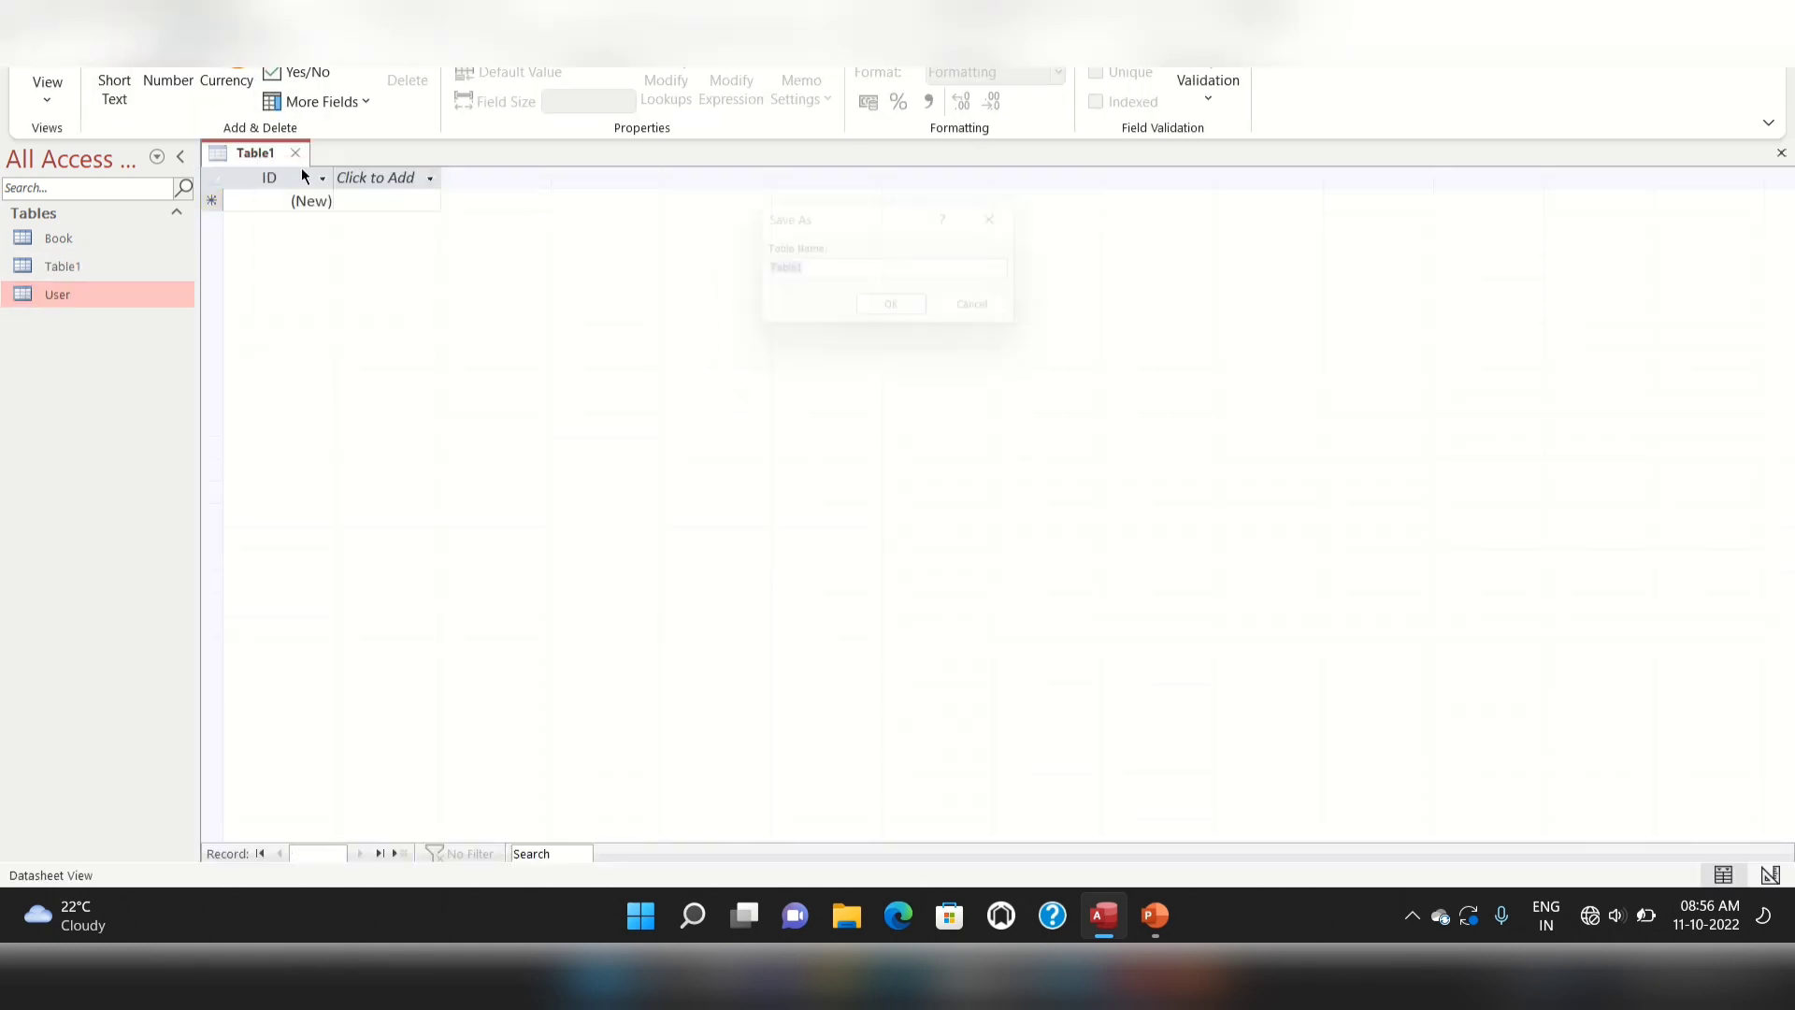
{"action": "left_click", "coordinate": [827, 267]}
{"action": "key", "text": "BackSpace"}
{"action": "key", "text": "BackSpace"}
{"action": "key", "text": "BackSpace"}
{"action": "key", "text": "BackSpace"}
{"action": "key", "text": "BackSpace"}
{"action": "key", "text": "BackSpace"}
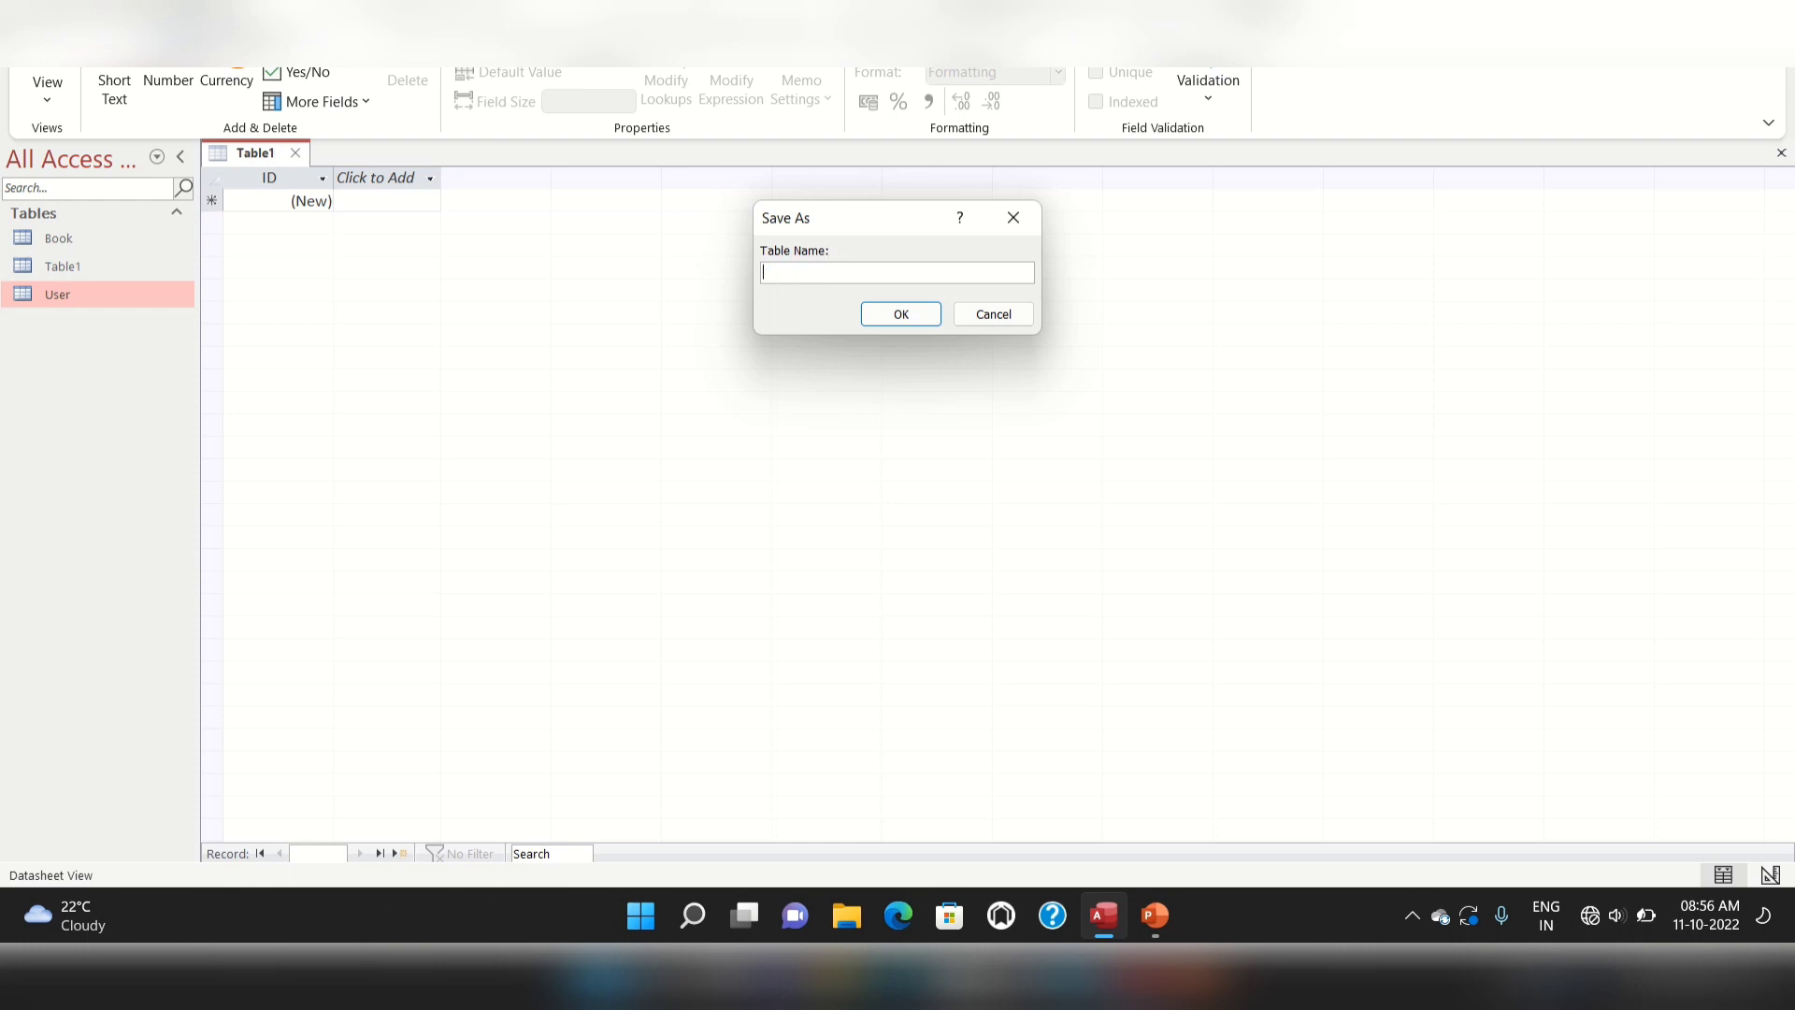
{"action": "type", "text": "Menu"}
{"action": "left_click", "coordinate": [913, 311]}
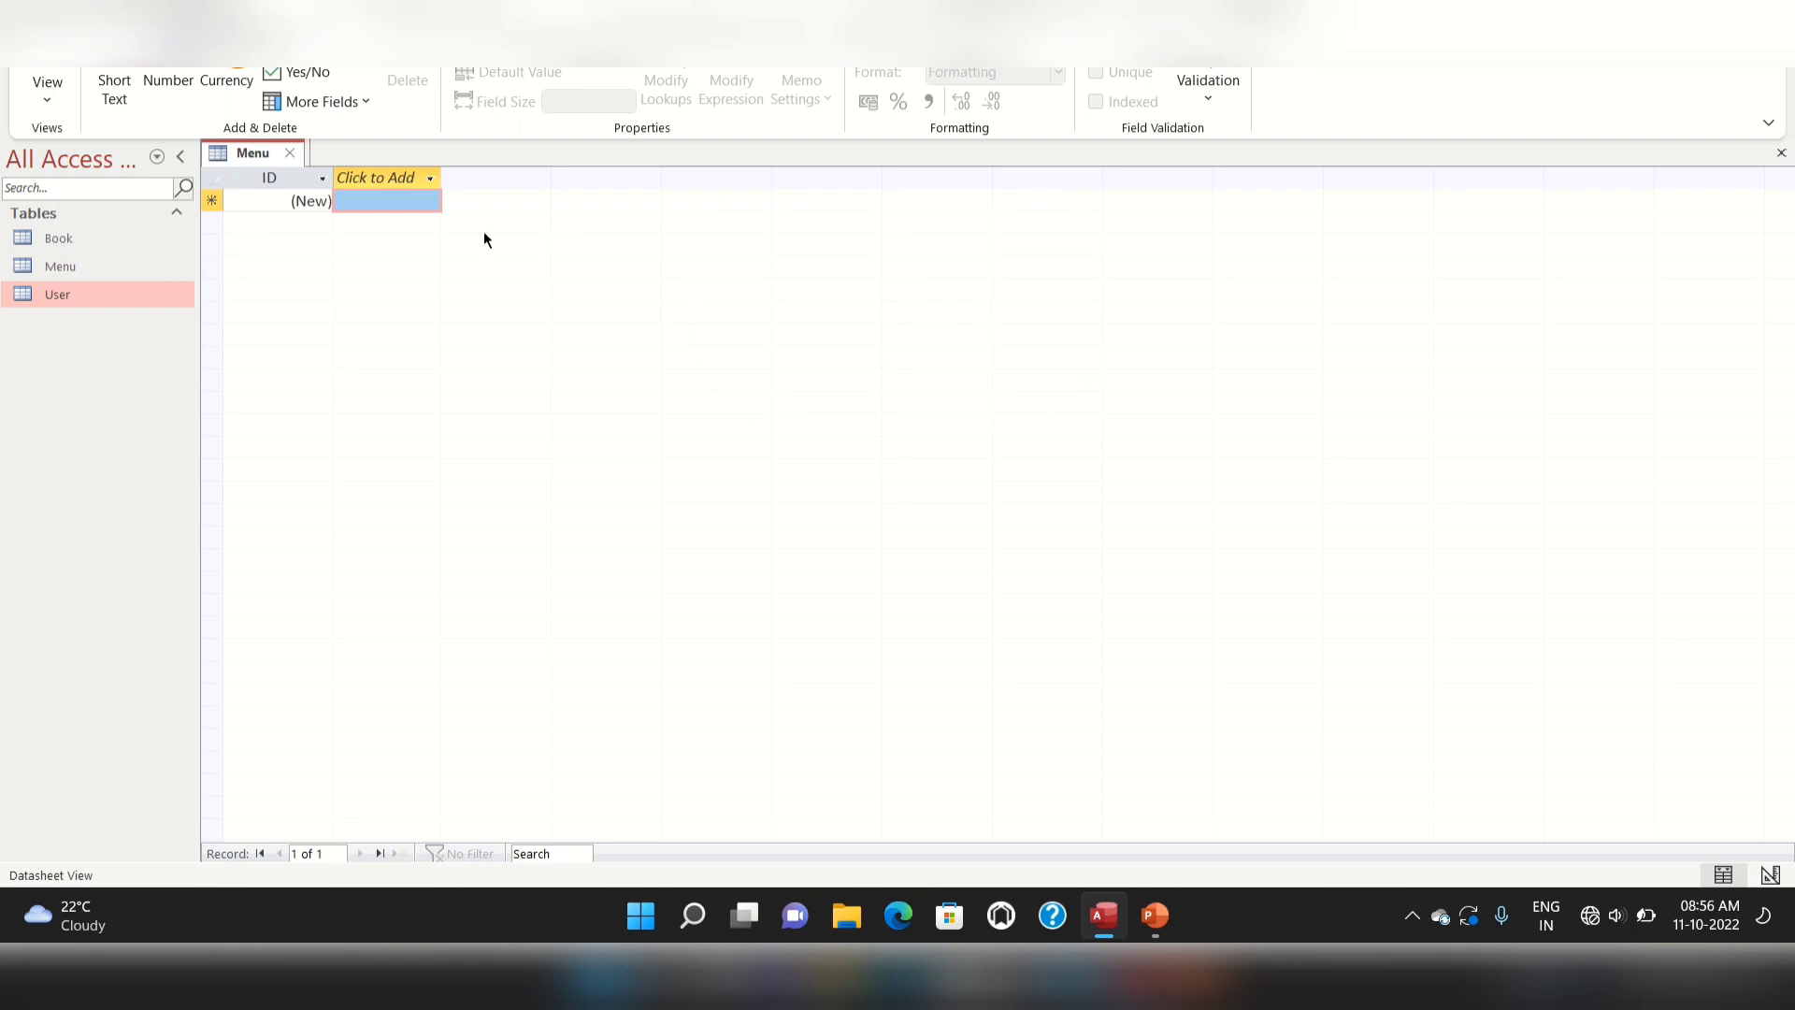
Switch the Menu table to Design View and add a Book field with the Number data type
{"action": "right_click", "coordinate": [234, 148]}
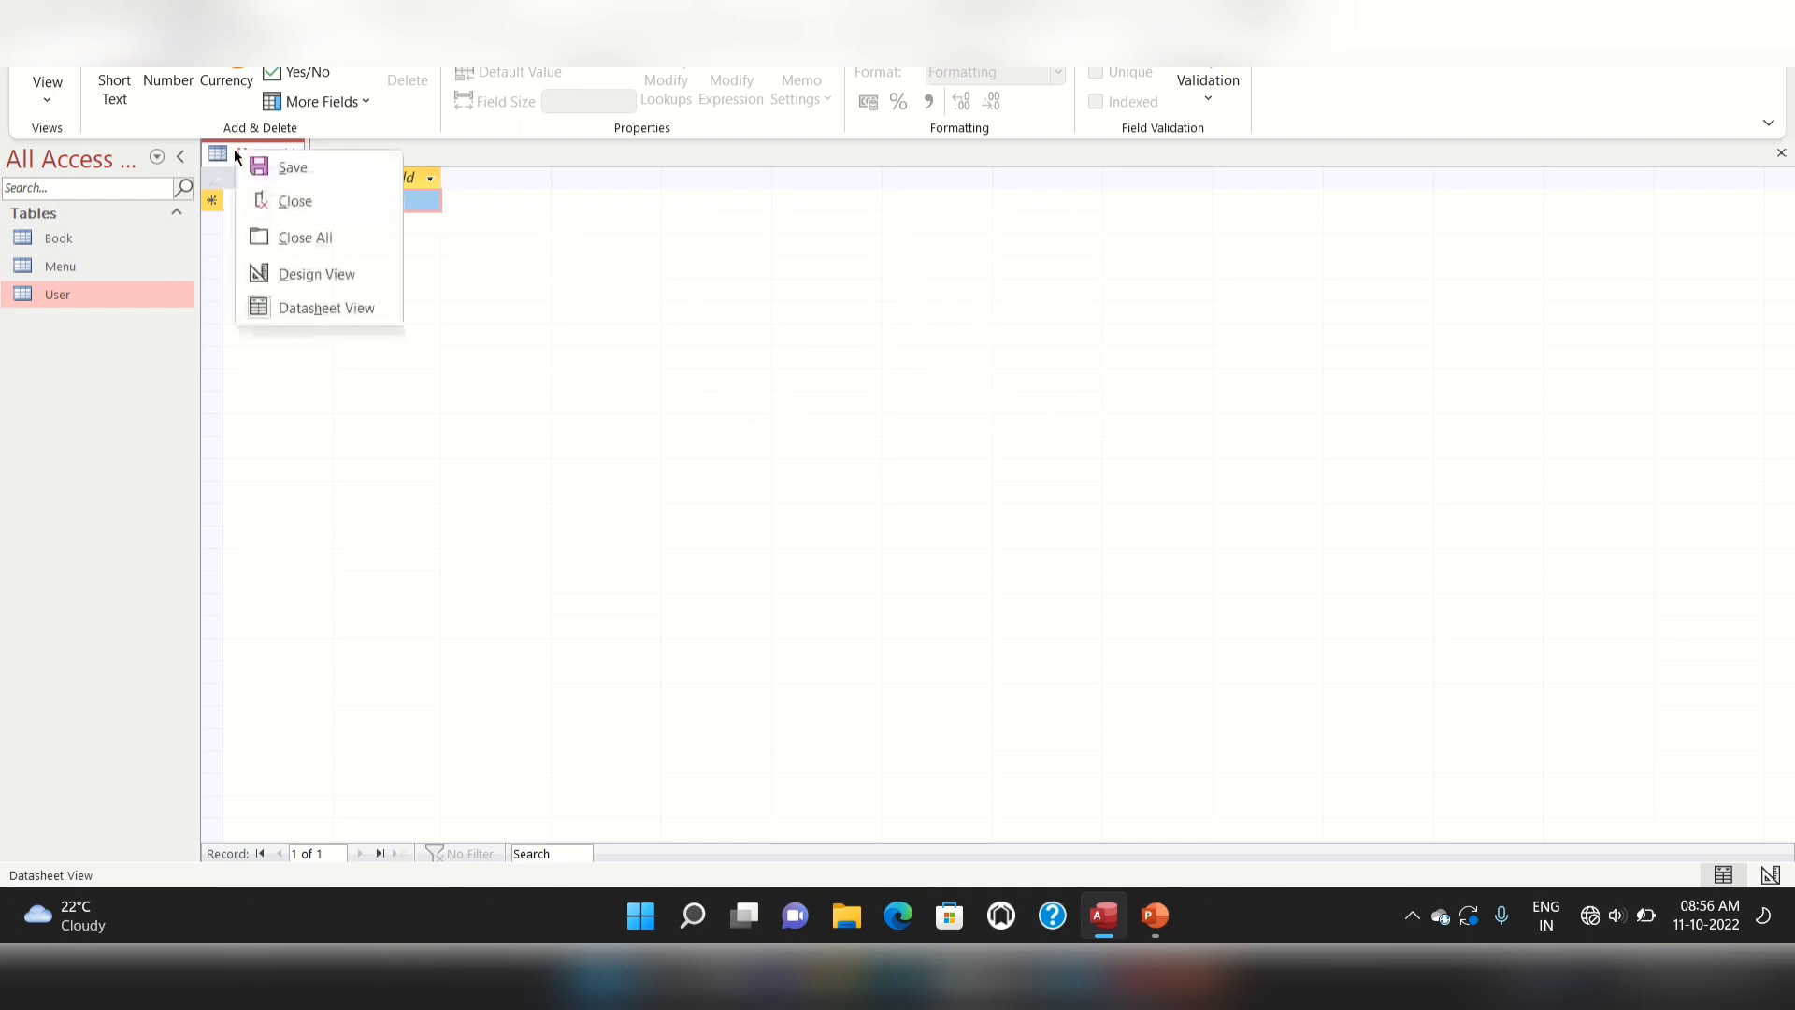
{"action": "left_click", "coordinate": [318, 271]}
{"action": "left_click", "coordinate": [326, 224]}
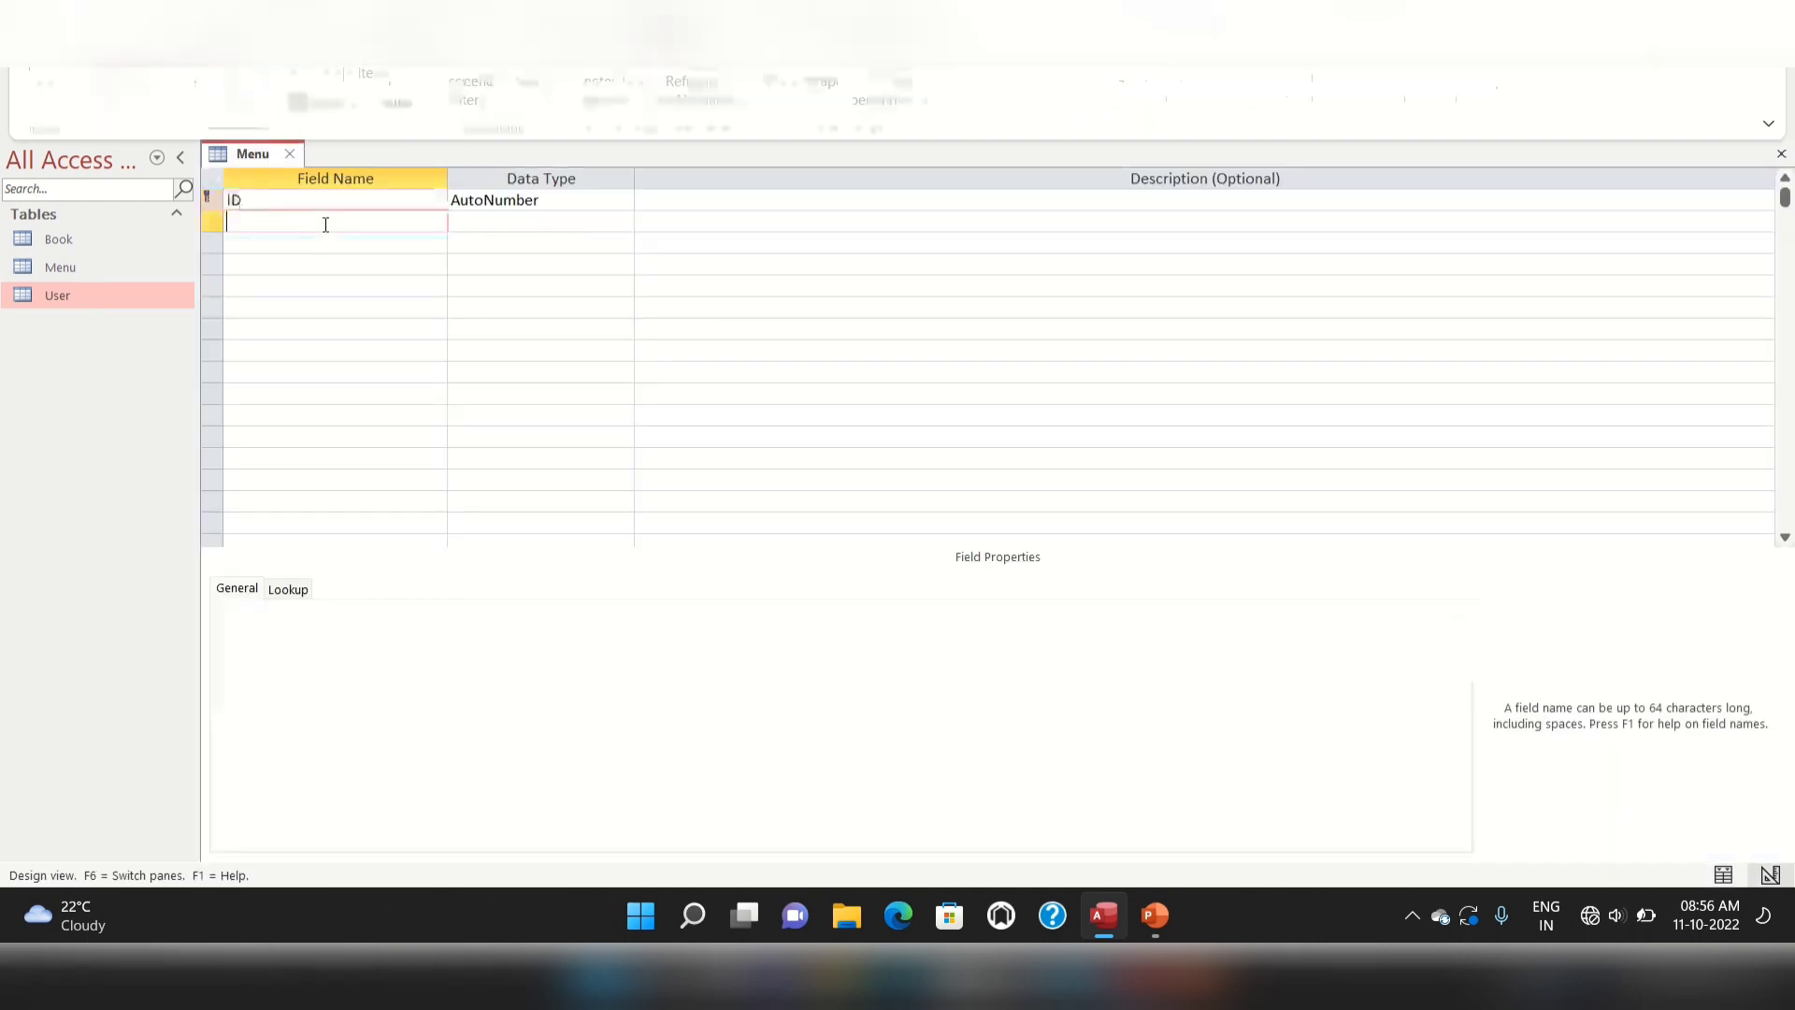
{"action": "type", "text": "Book"}
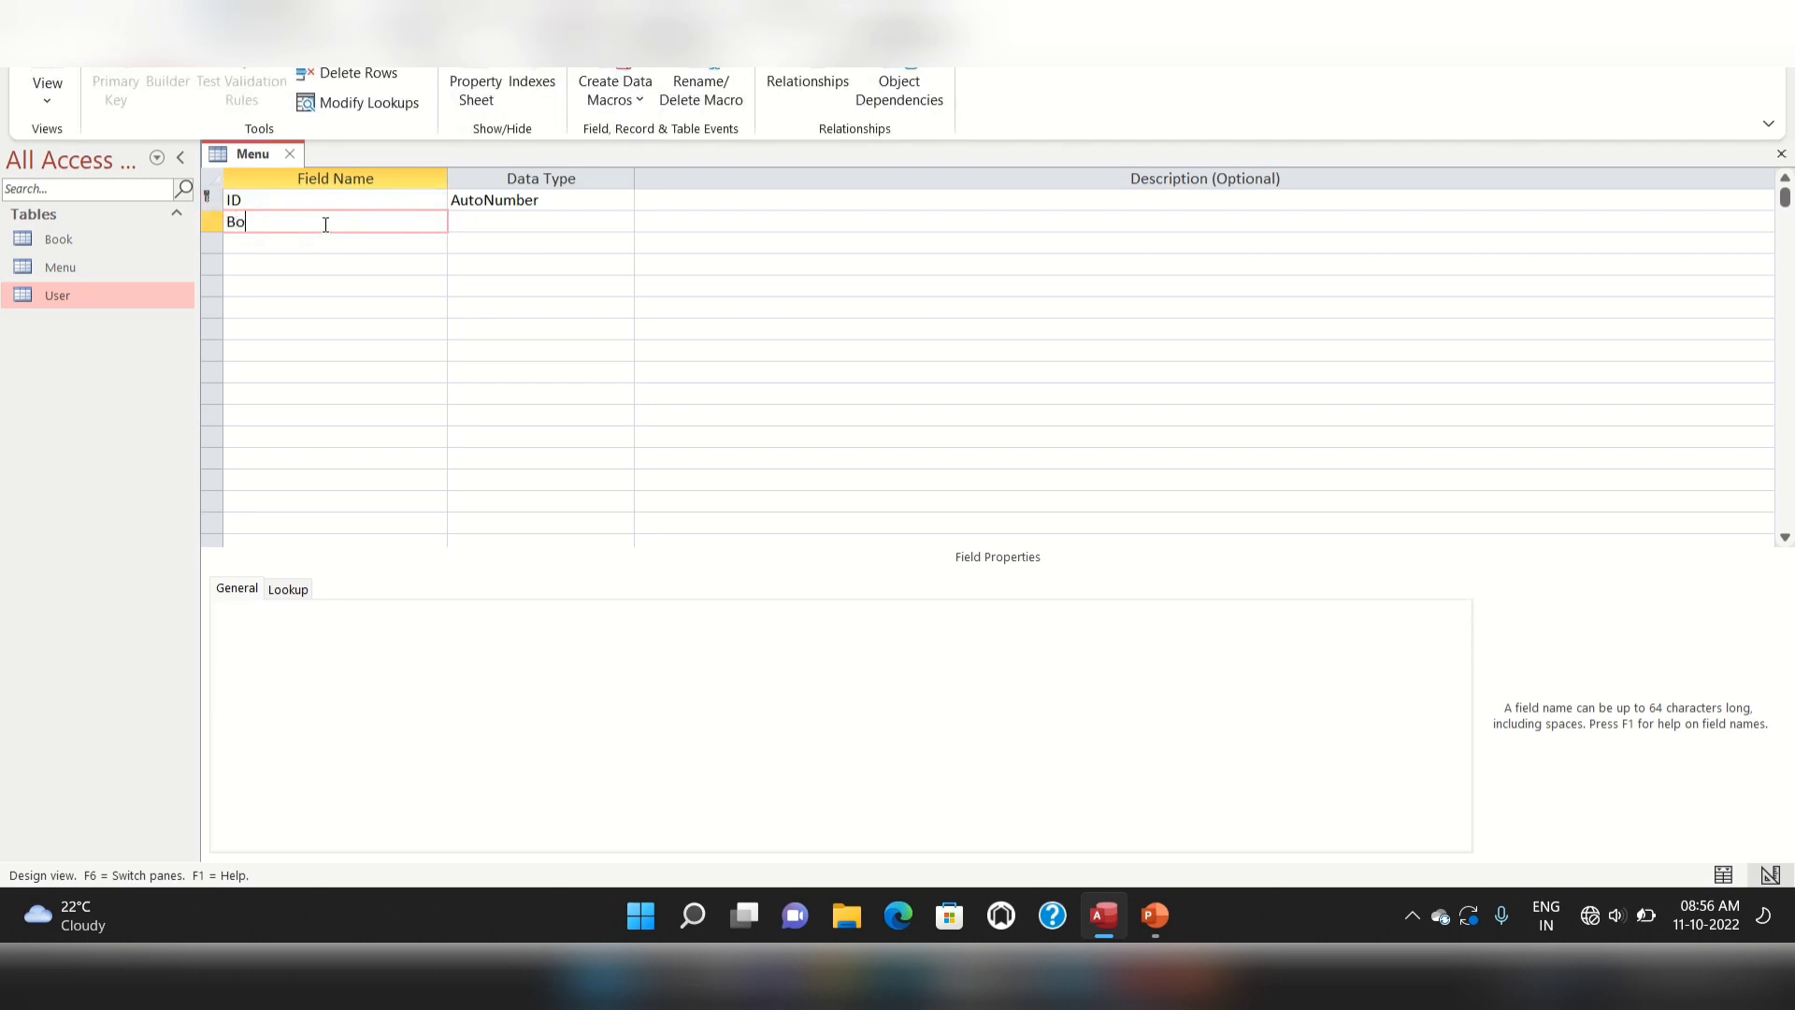
{"action": "left_click", "coordinate": [526, 222]}
{"action": "left_click", "coordinate": [625, 221]}
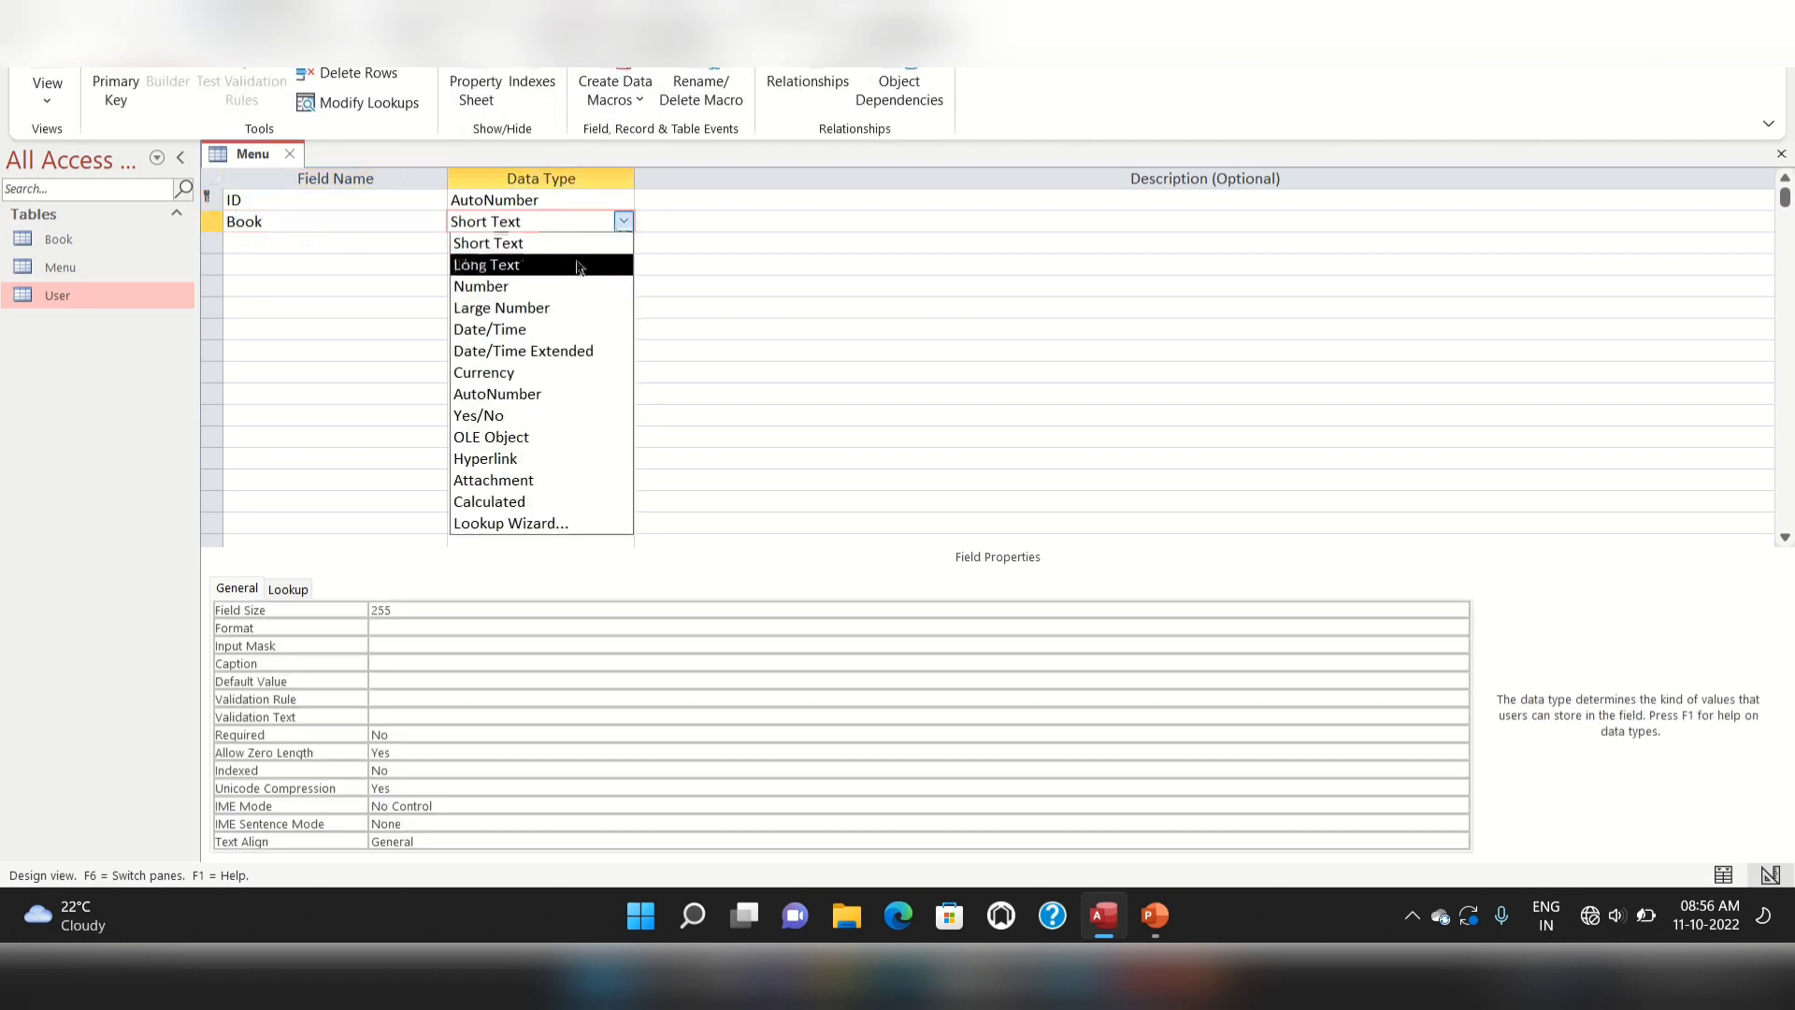
{"action": "left_click", "coordinate": [557, 283]}
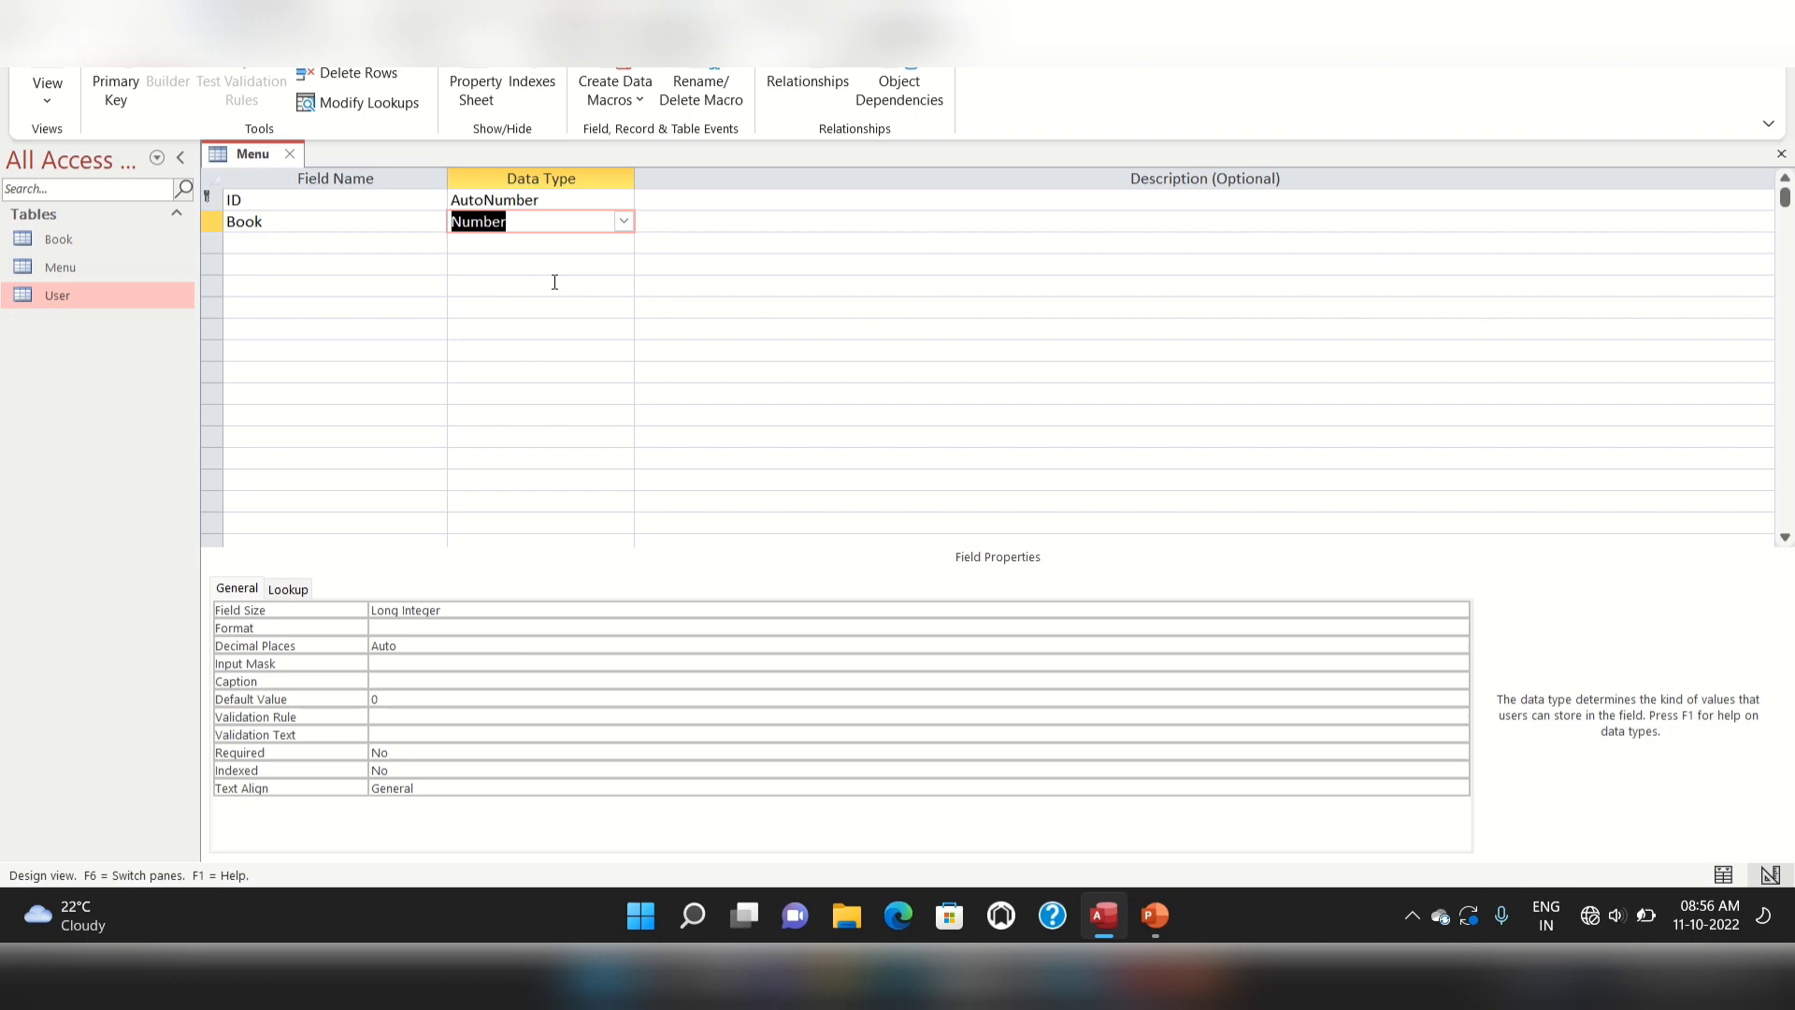
Add a User field with the Number data type below the Book field in the Menu table
{"action": "left_click", "coordinate": [357, 245]}
{"action": "type", "text": "User"}
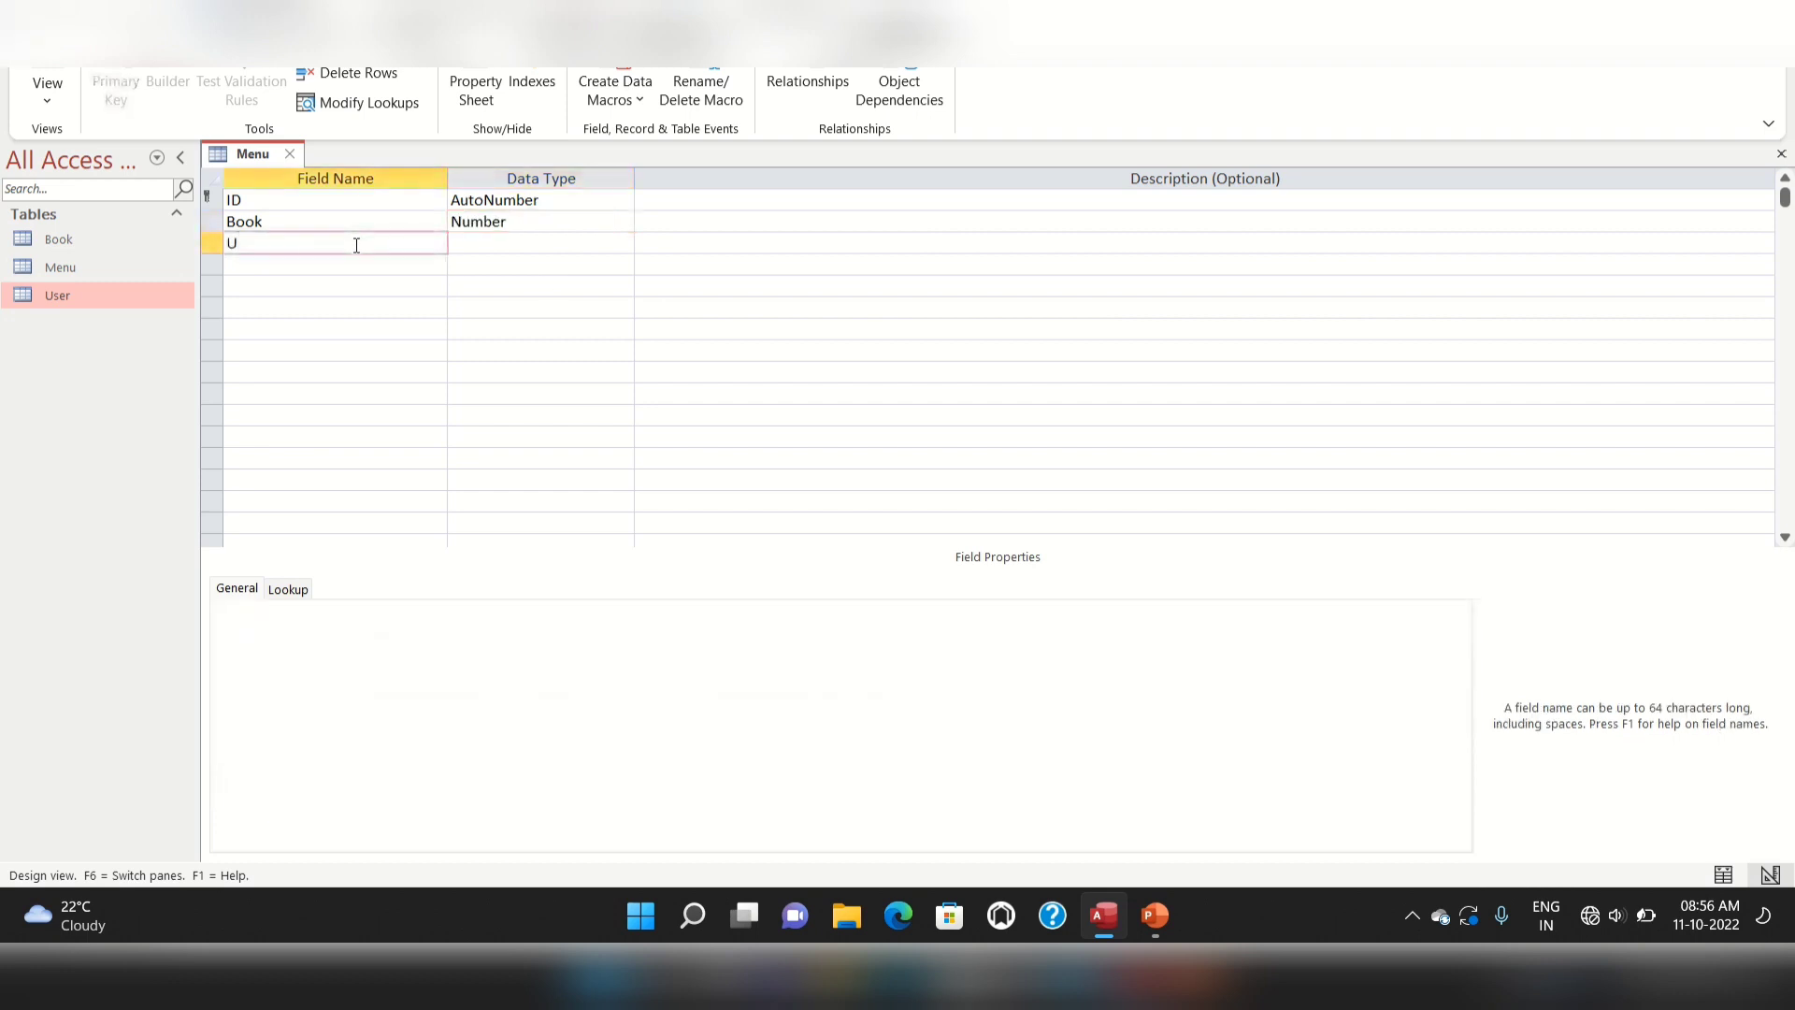
{"action": "left_click", "coordinate": [545, 239]}
{"action": "left_click", "coordinate": [627, 254]}
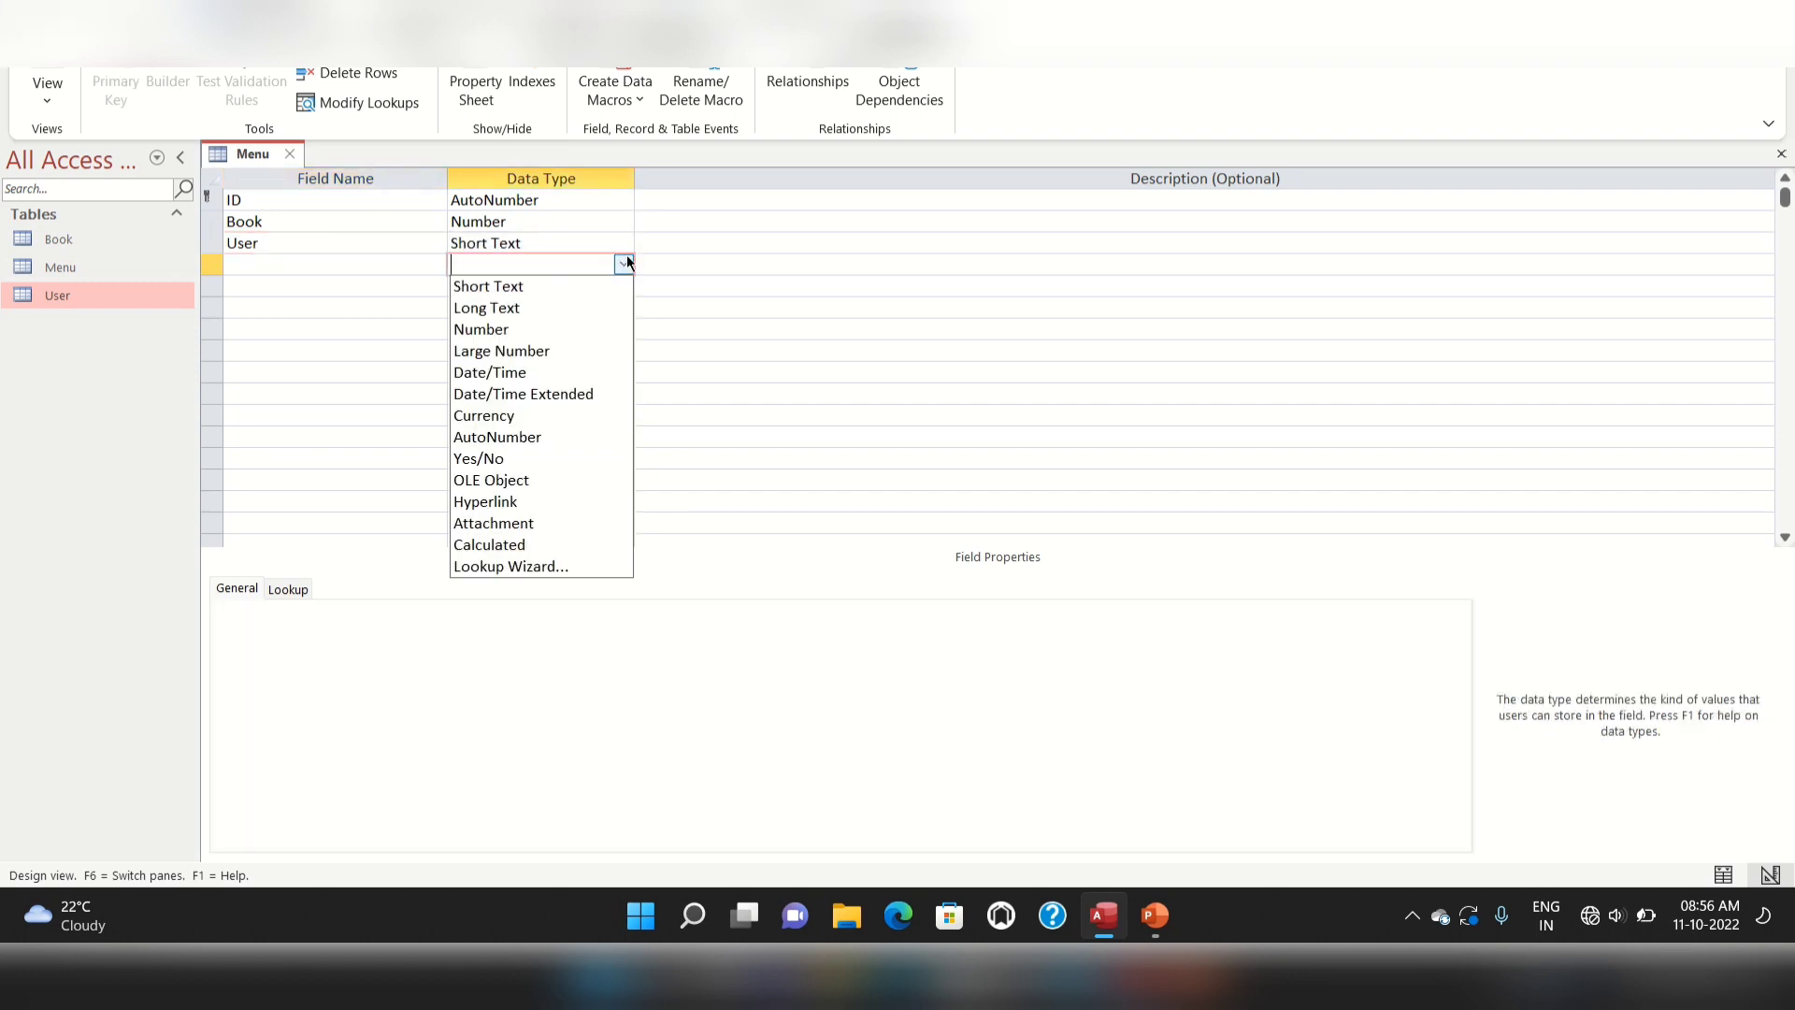
{"action": "left_click", "coordinate": [495, 325]}
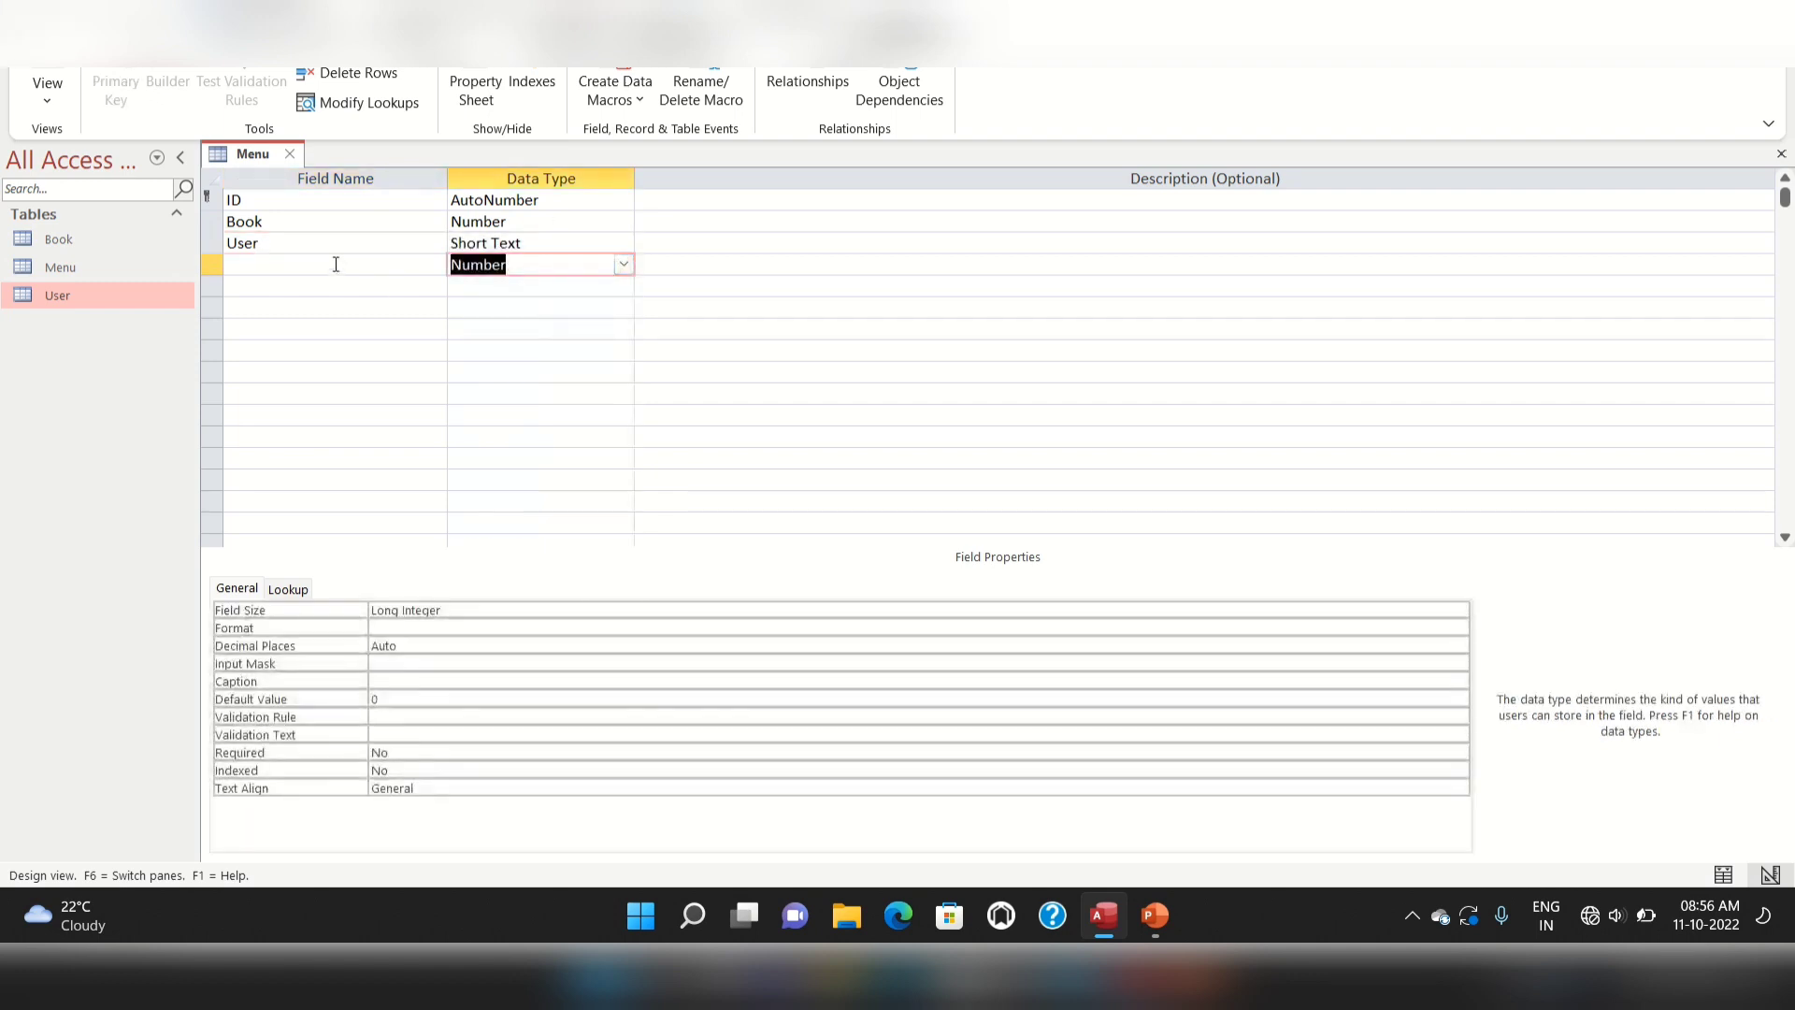
{"action": "left_click", "coordinate": [336, 265]}
{"action": "left_click", "coordinate": [509, 242]}
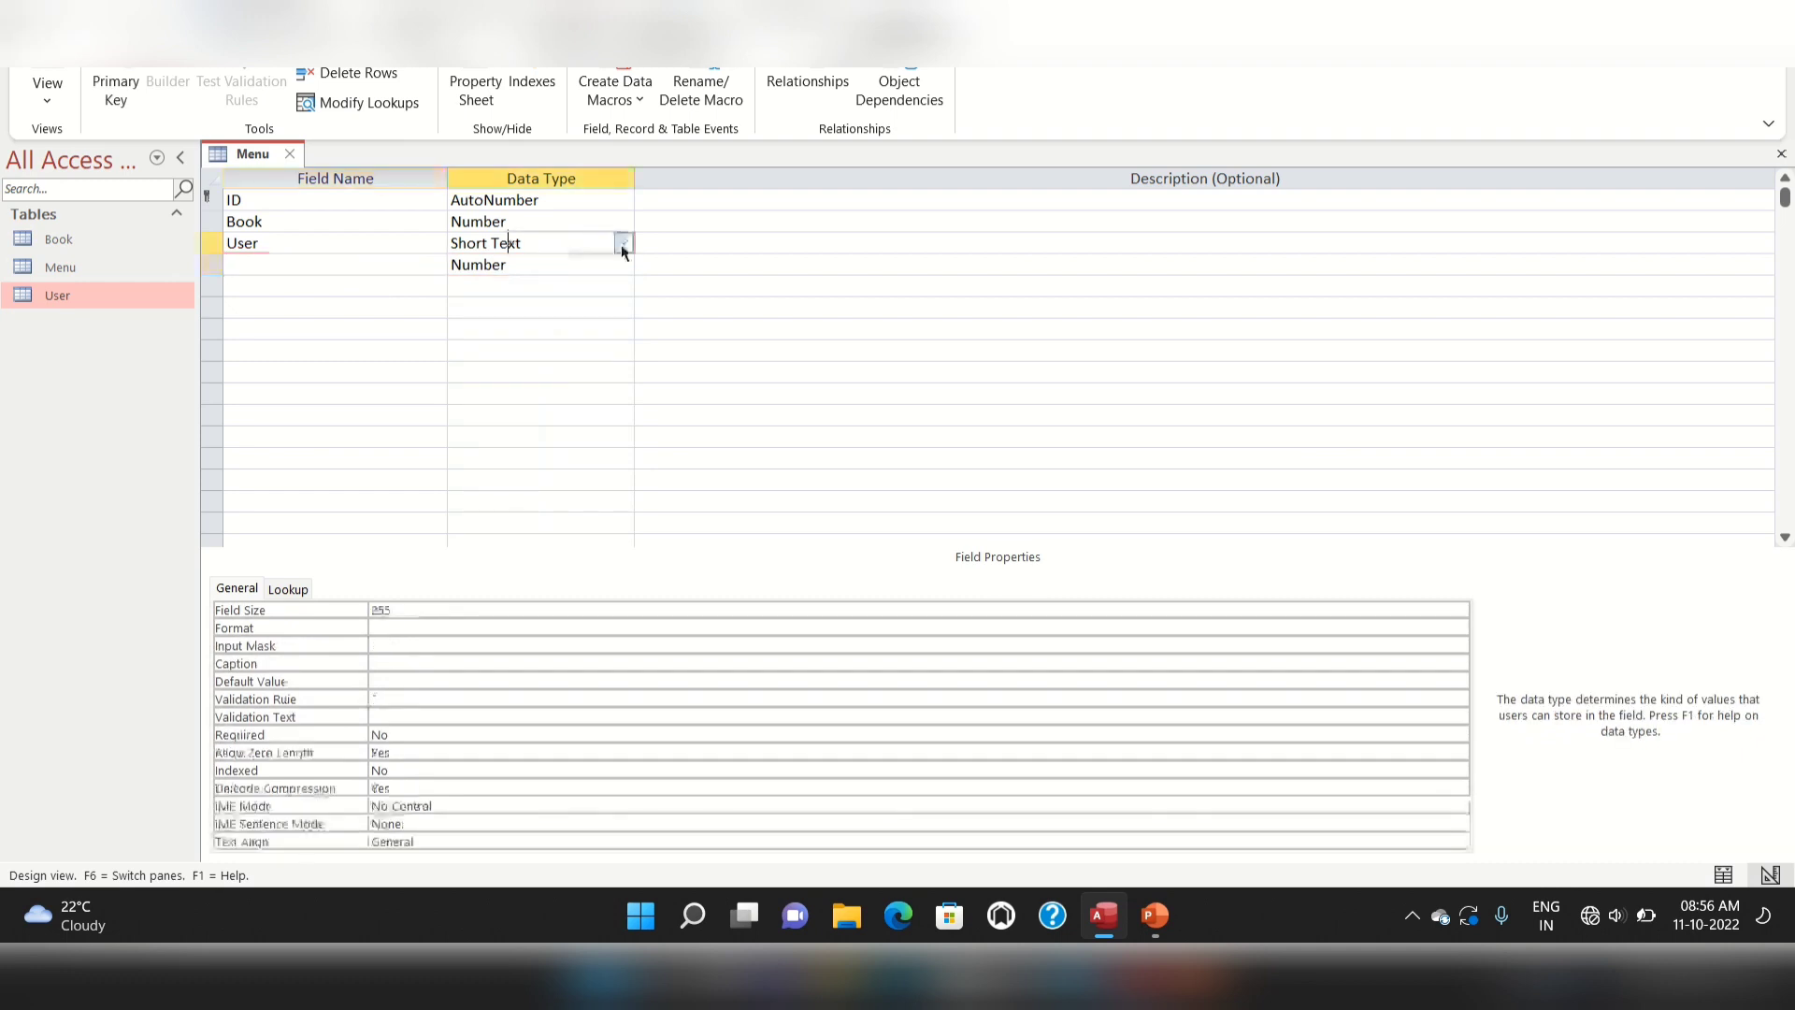
{"action": "left_click", "coordinate": [624, 241]}
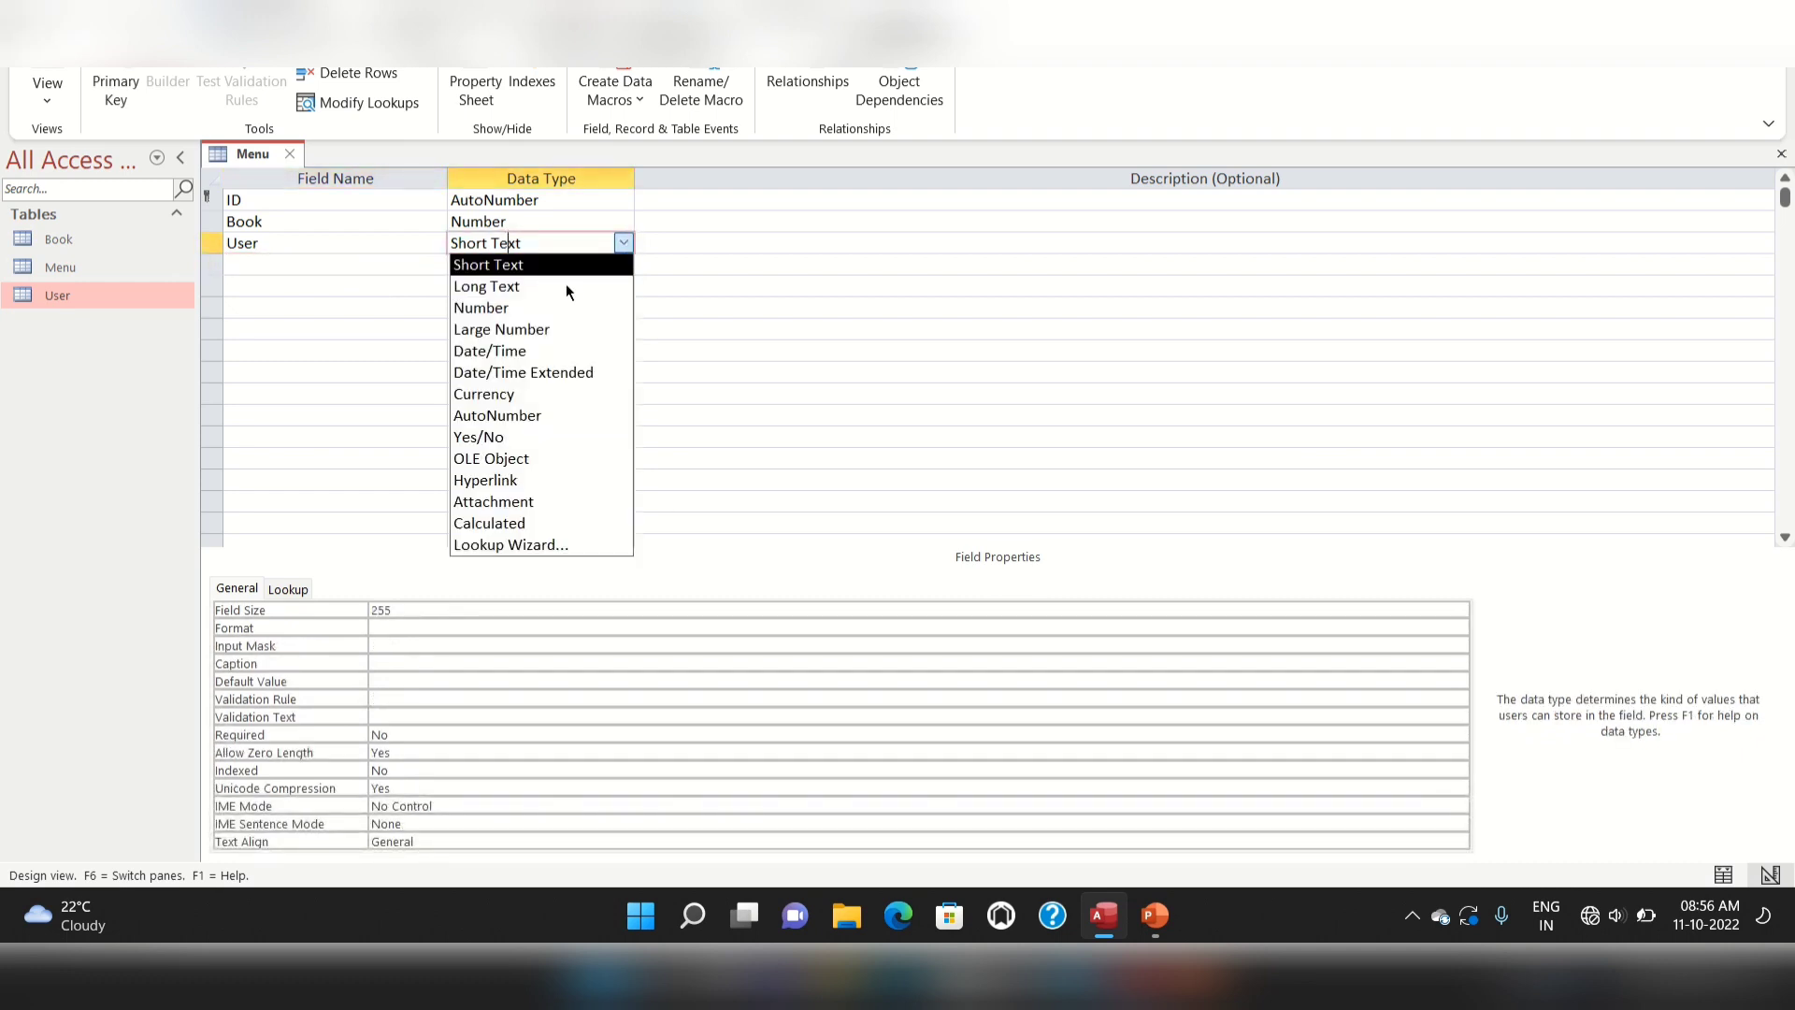
{"action": "left_click", "coordinate": [524, 307]}
Add a First Name field with the Short Text data type to the Menu table
{"action": "left_click", "coordinate": [380, 264]}
{"action": "type", "text": "Firs"}
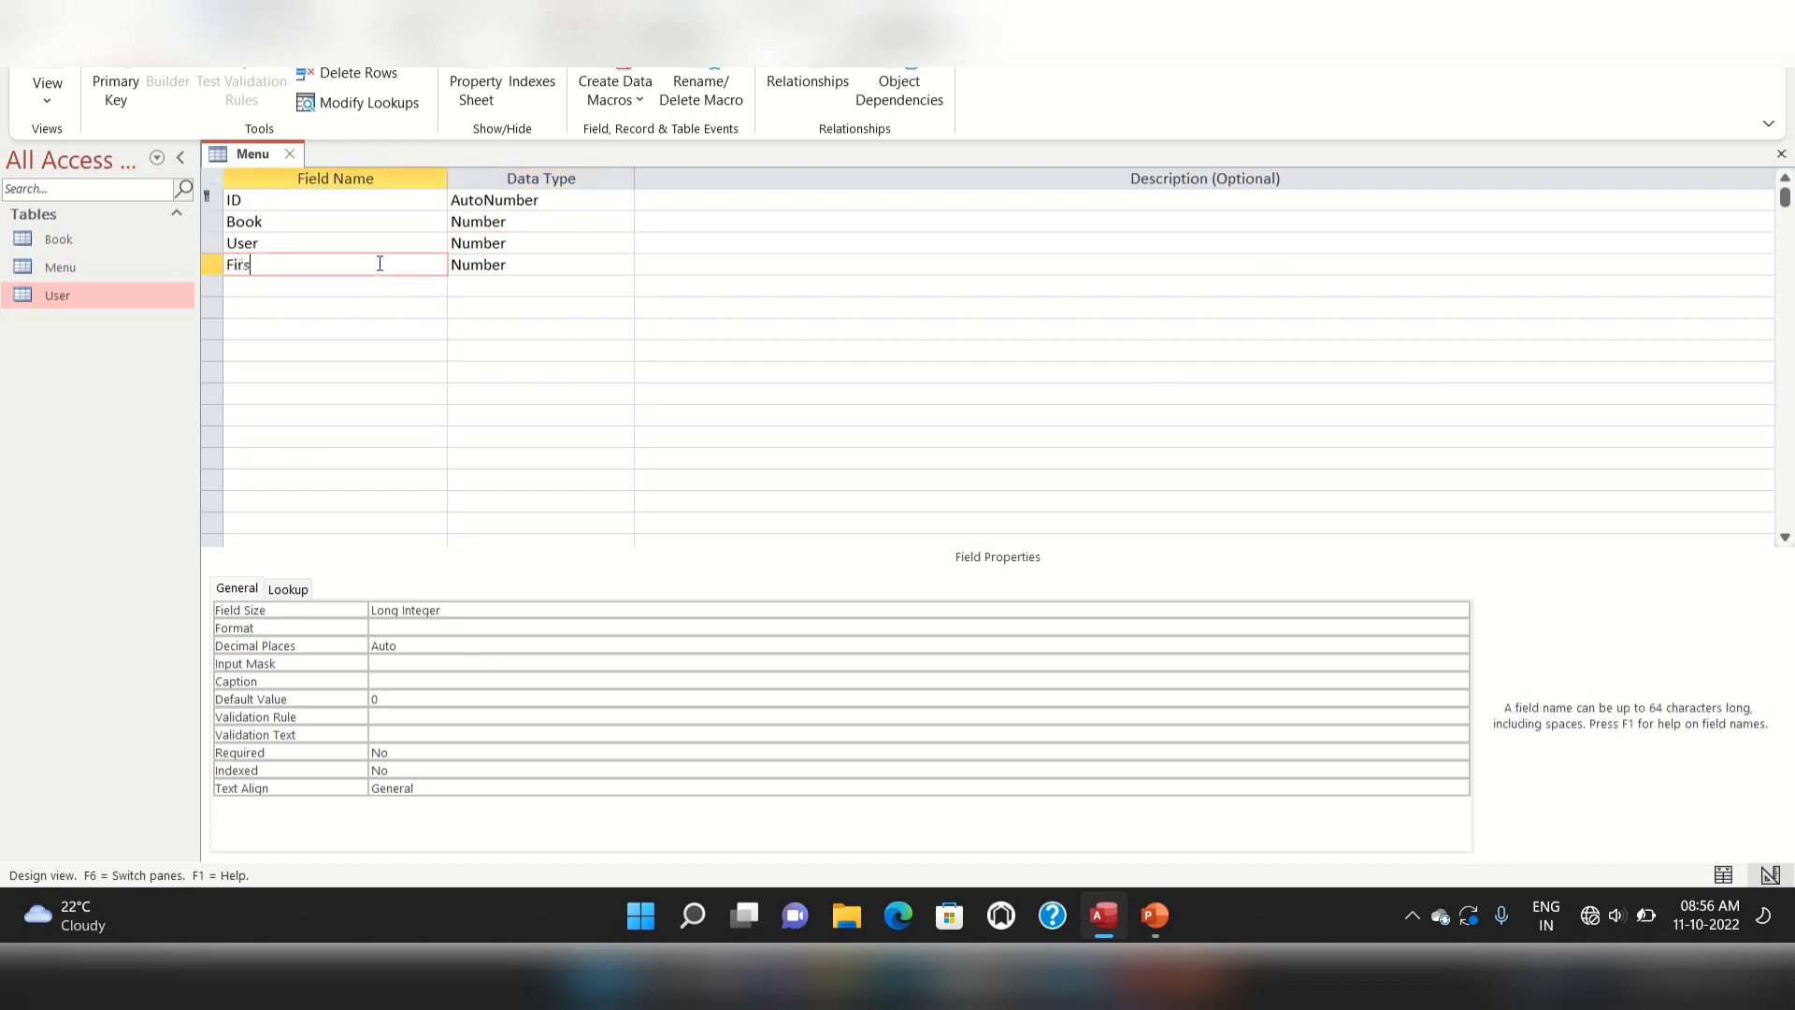
{"action": "type", "text": "t Name"}
{"action": "left_click", "coordinate": [520, 262]}
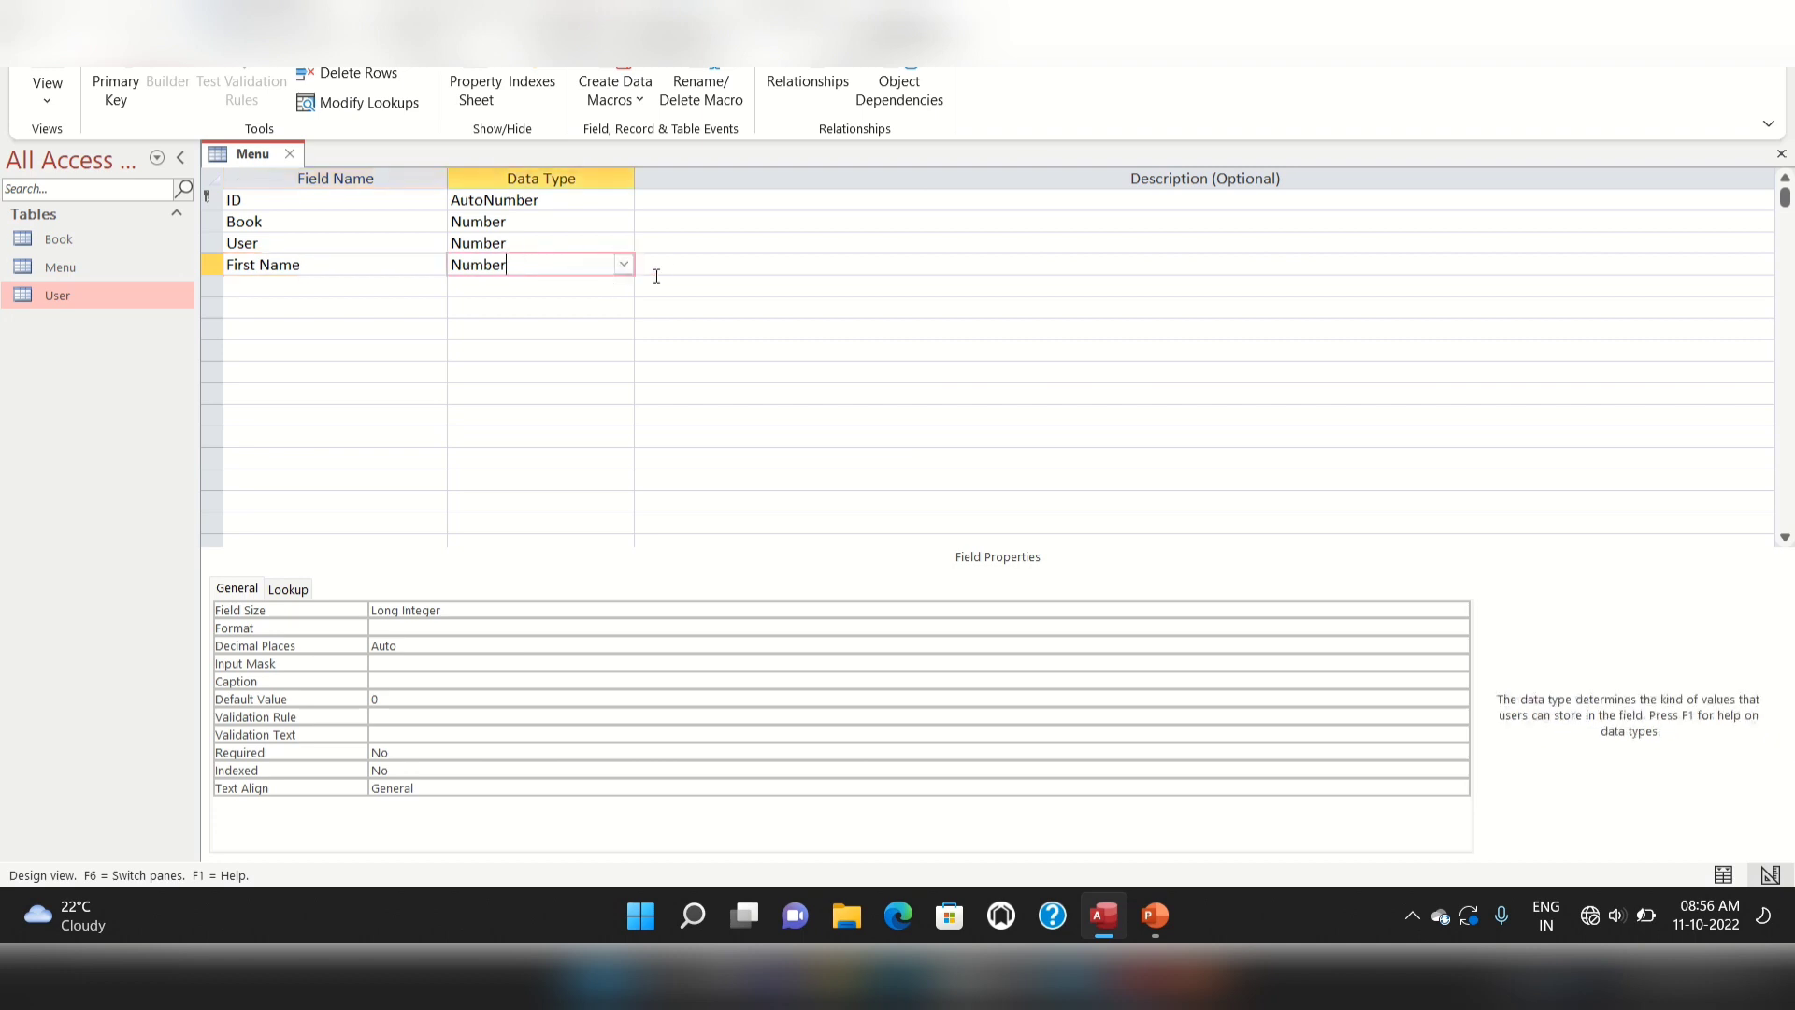
{"action": "left_click", "coordinate": [623, 265]}
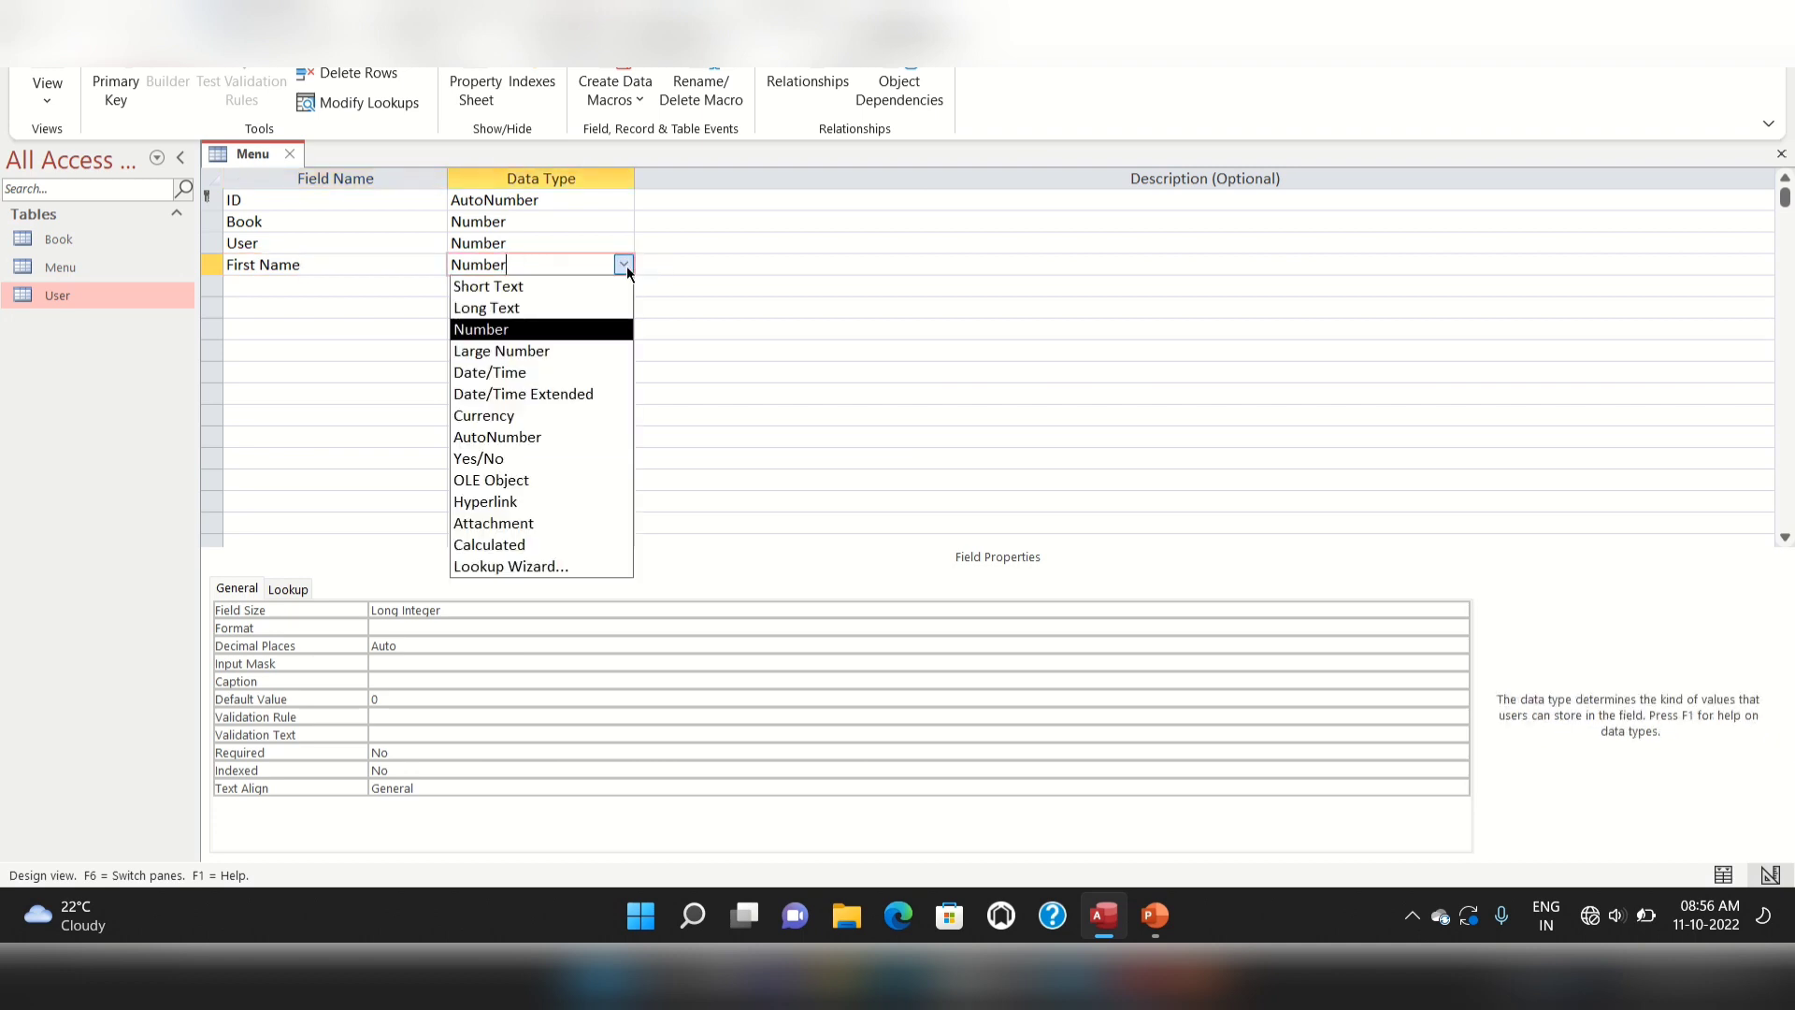
{"action": "left_click", "coordinate": [544, 285]}
Add a Last Name field with the Short Text data type to the Menu table
{"action": "left_click", "coordinate": [309, 286]}
{"action": "type", "text": "L"}
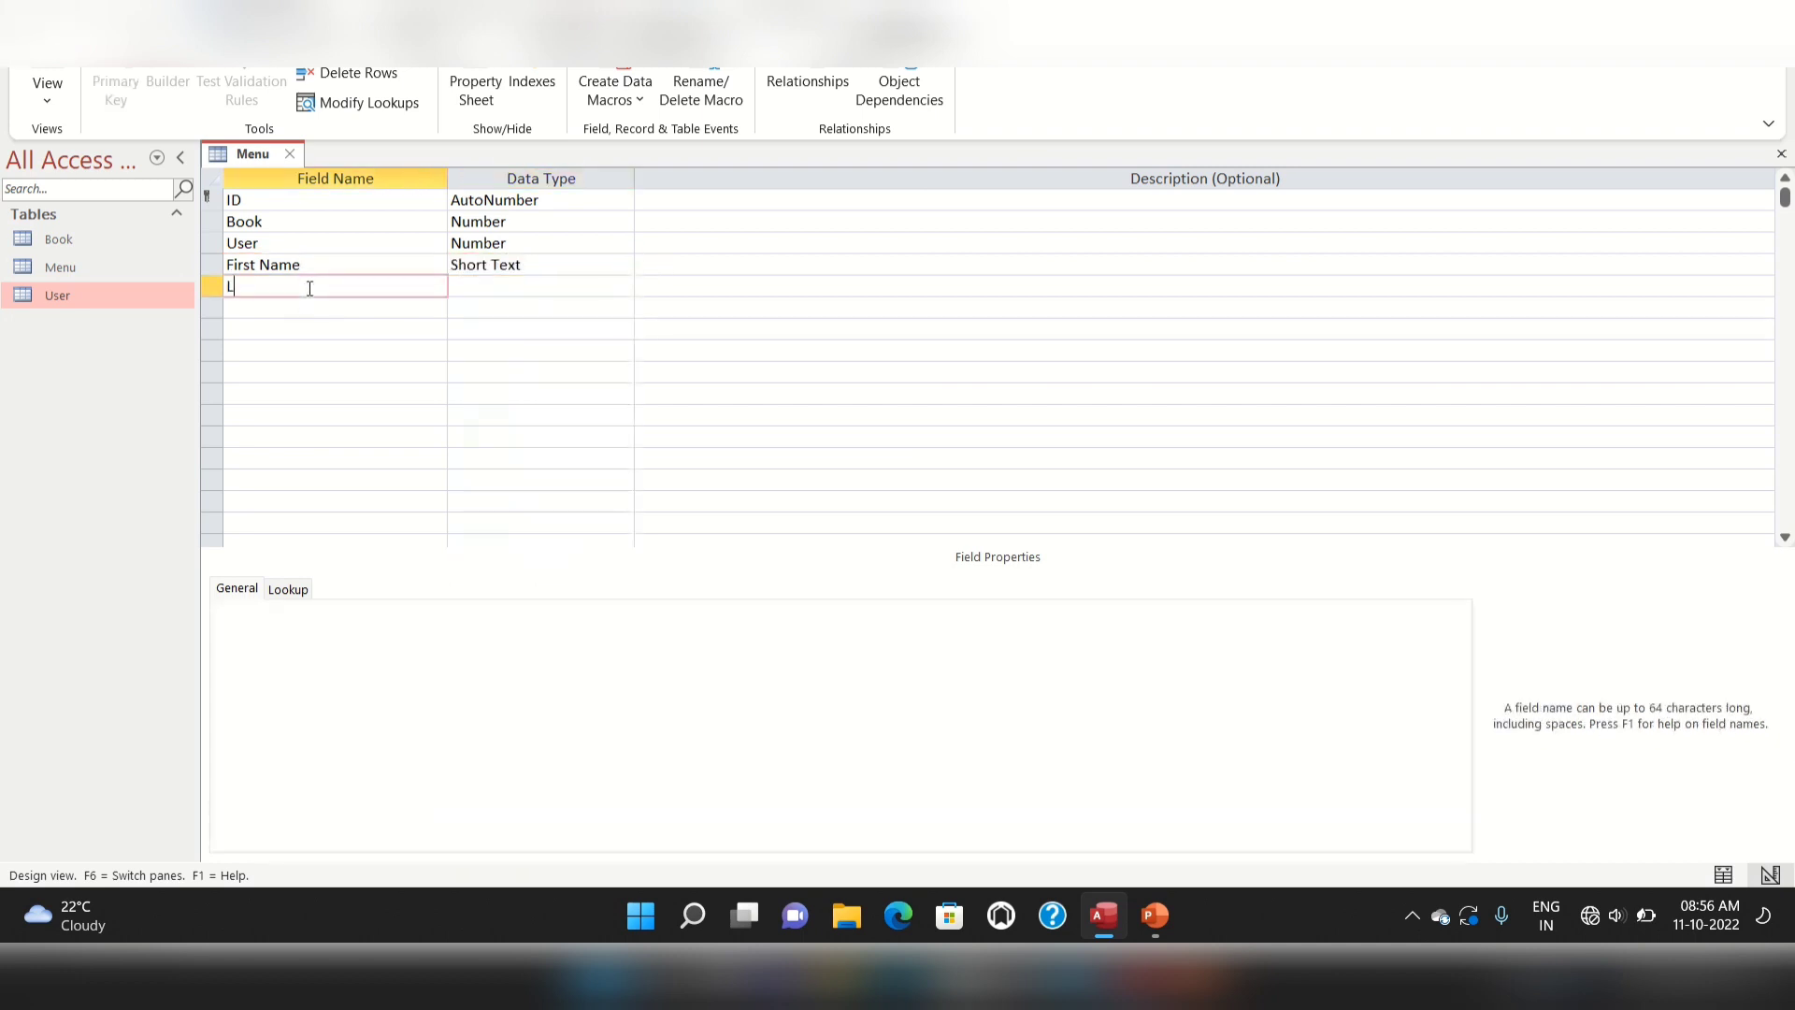
{"action": "type", "text": "ast Name"}
{"action": "key", "text": "Tab"}
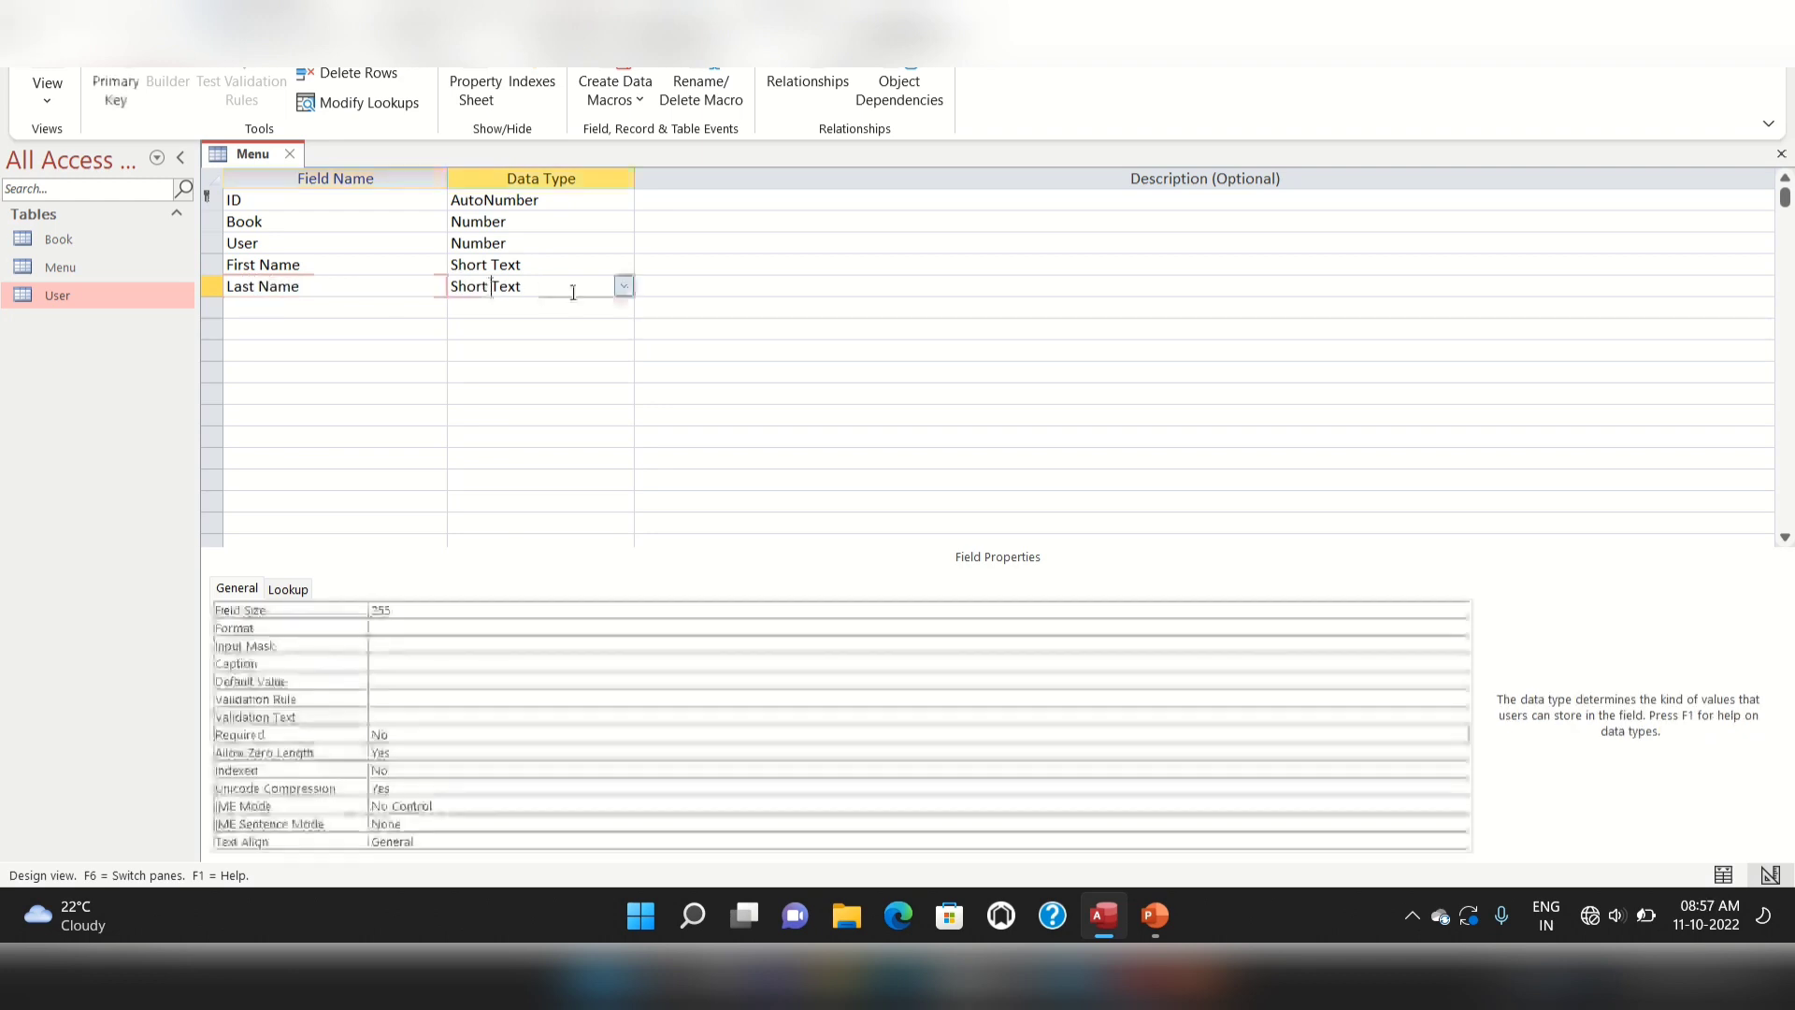
Add an Issue Date field with the Date/Time data type and save the Menu table's design
{"action": "left_click", "coordinate": [261, 308]}
{"action": "type", "text": "I"}
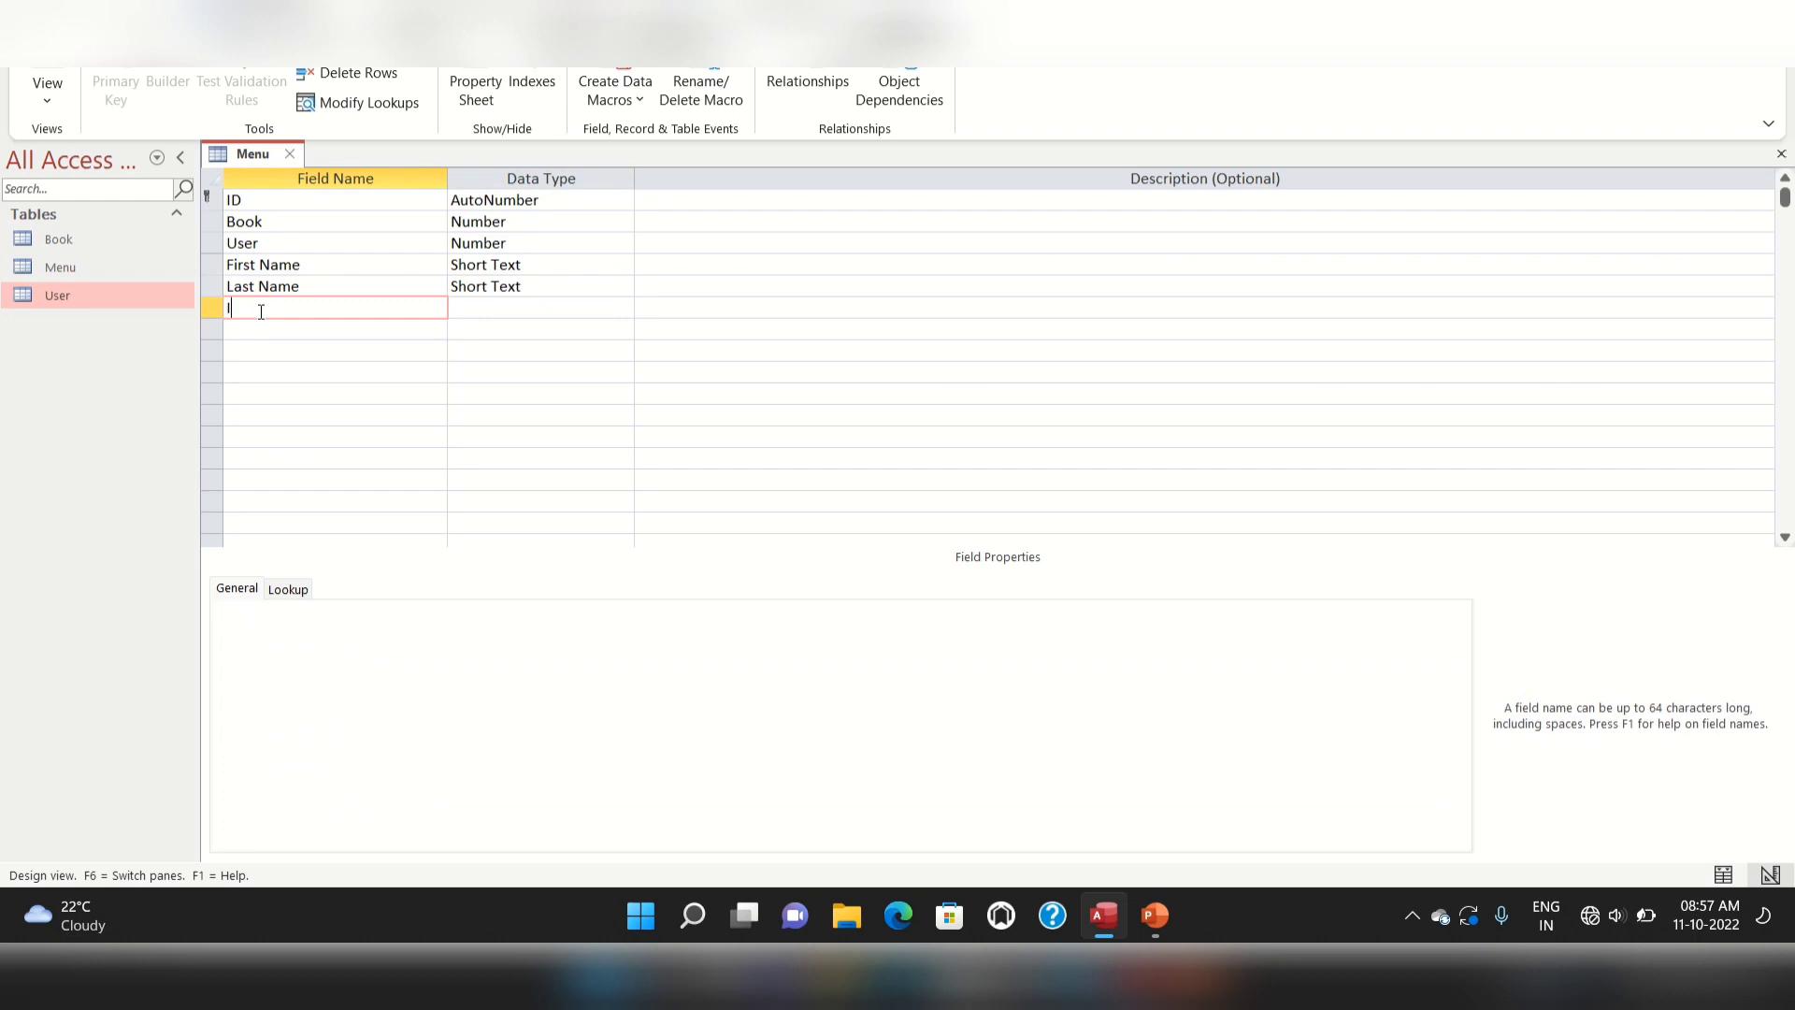
{"action": "type", "text": "ssue Date"}
{"action": "left_click", "coordinate": [467, 307]}
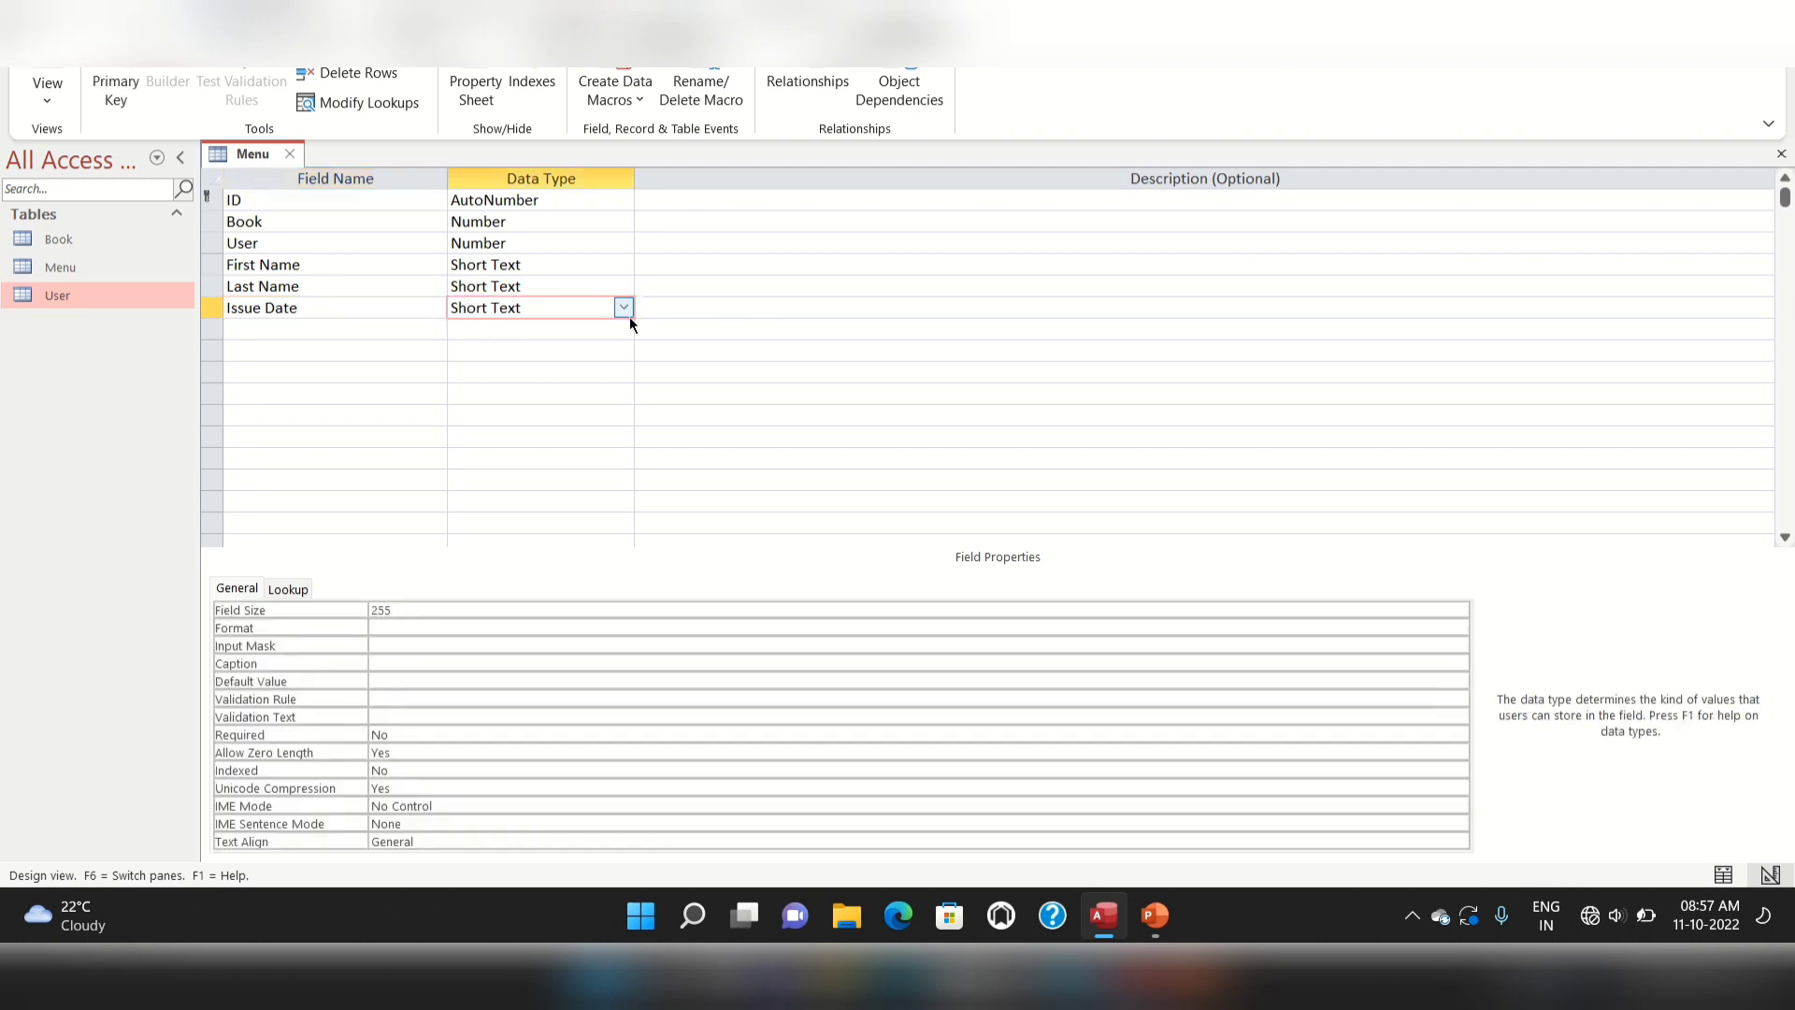
{"action": "left_click", "coordinate": [629, 313]}
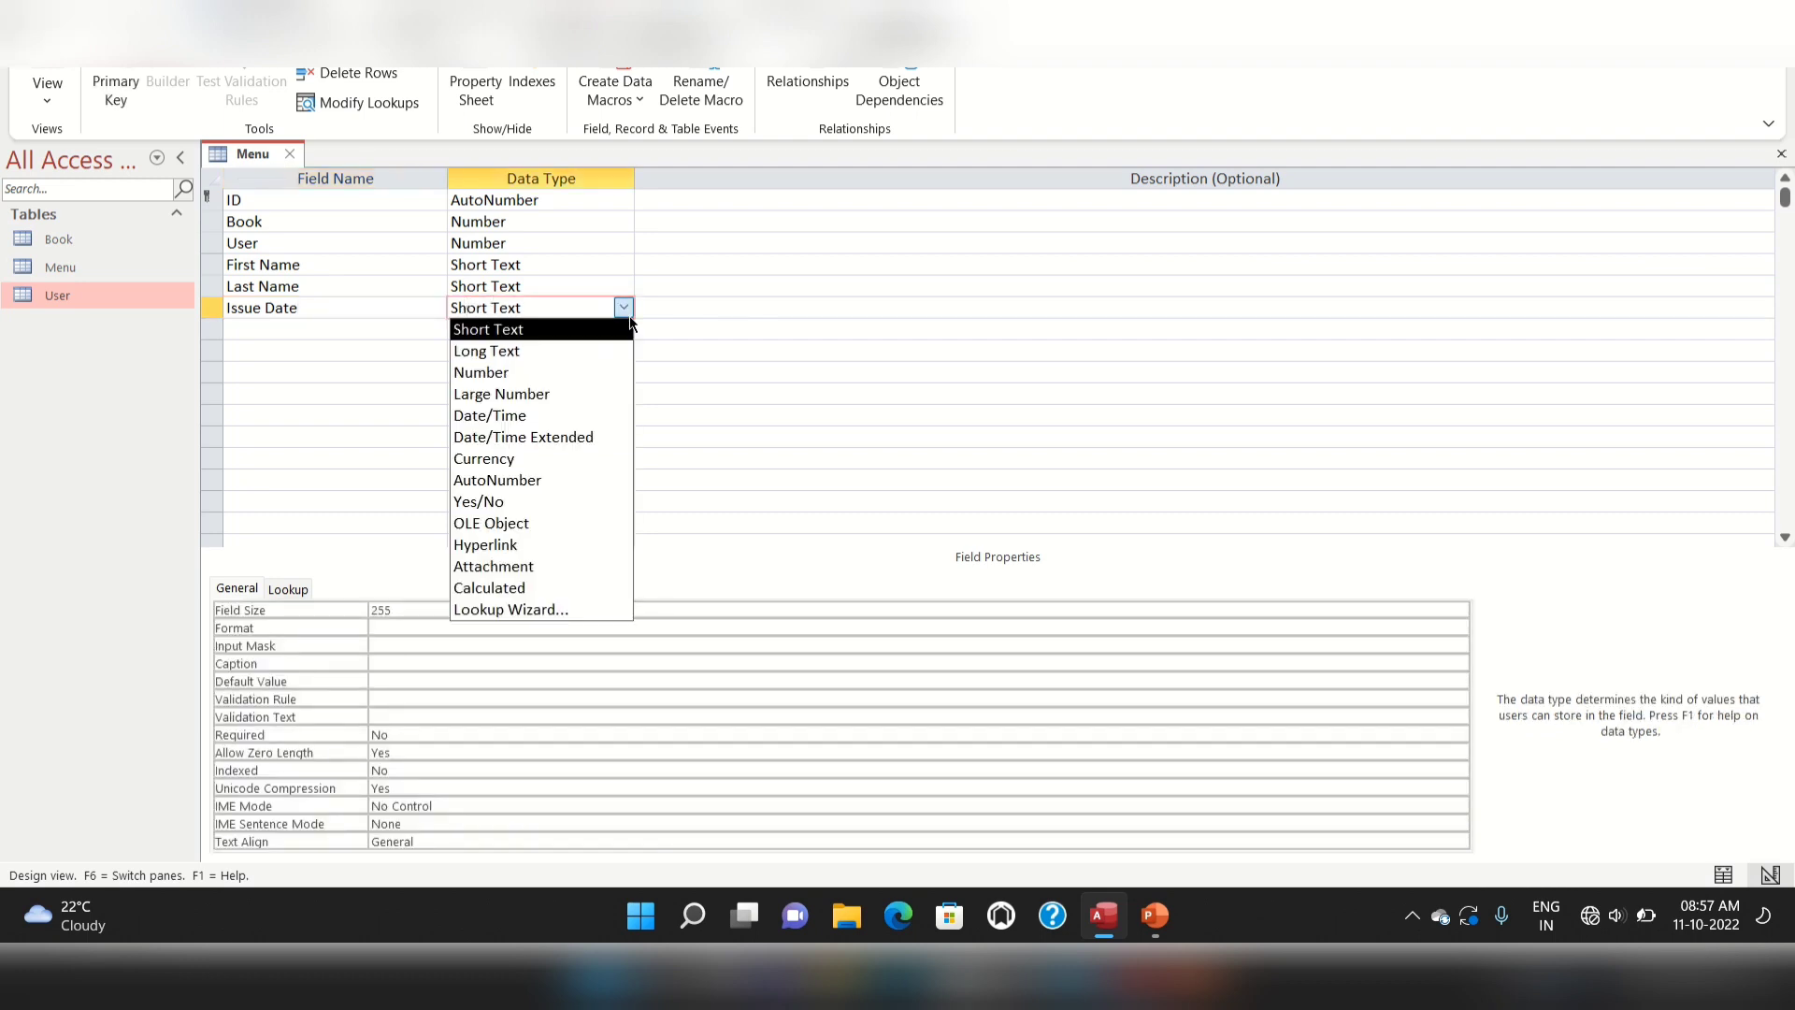
{"action": "left_click", "coordinate": [565, 413]}
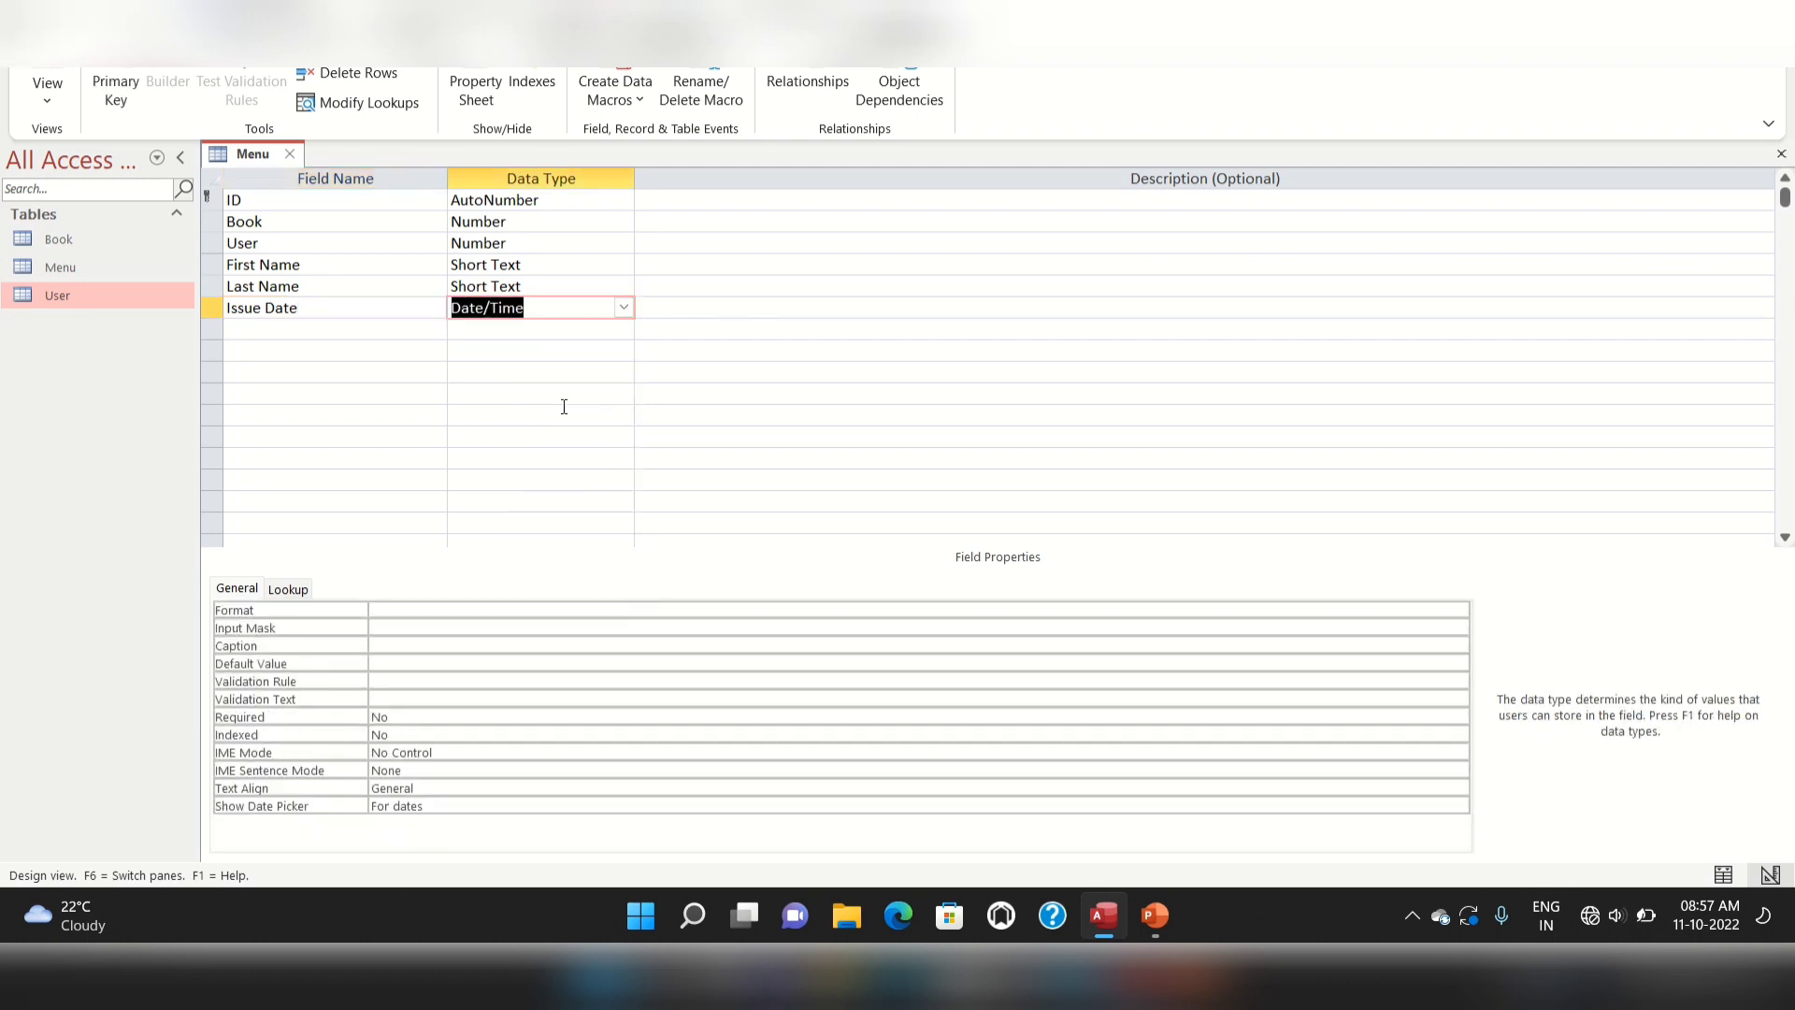
{"action": "right_click", "coordinate": [251, 154]}
{"action": "left_click", "coordinate": [275, 165]}
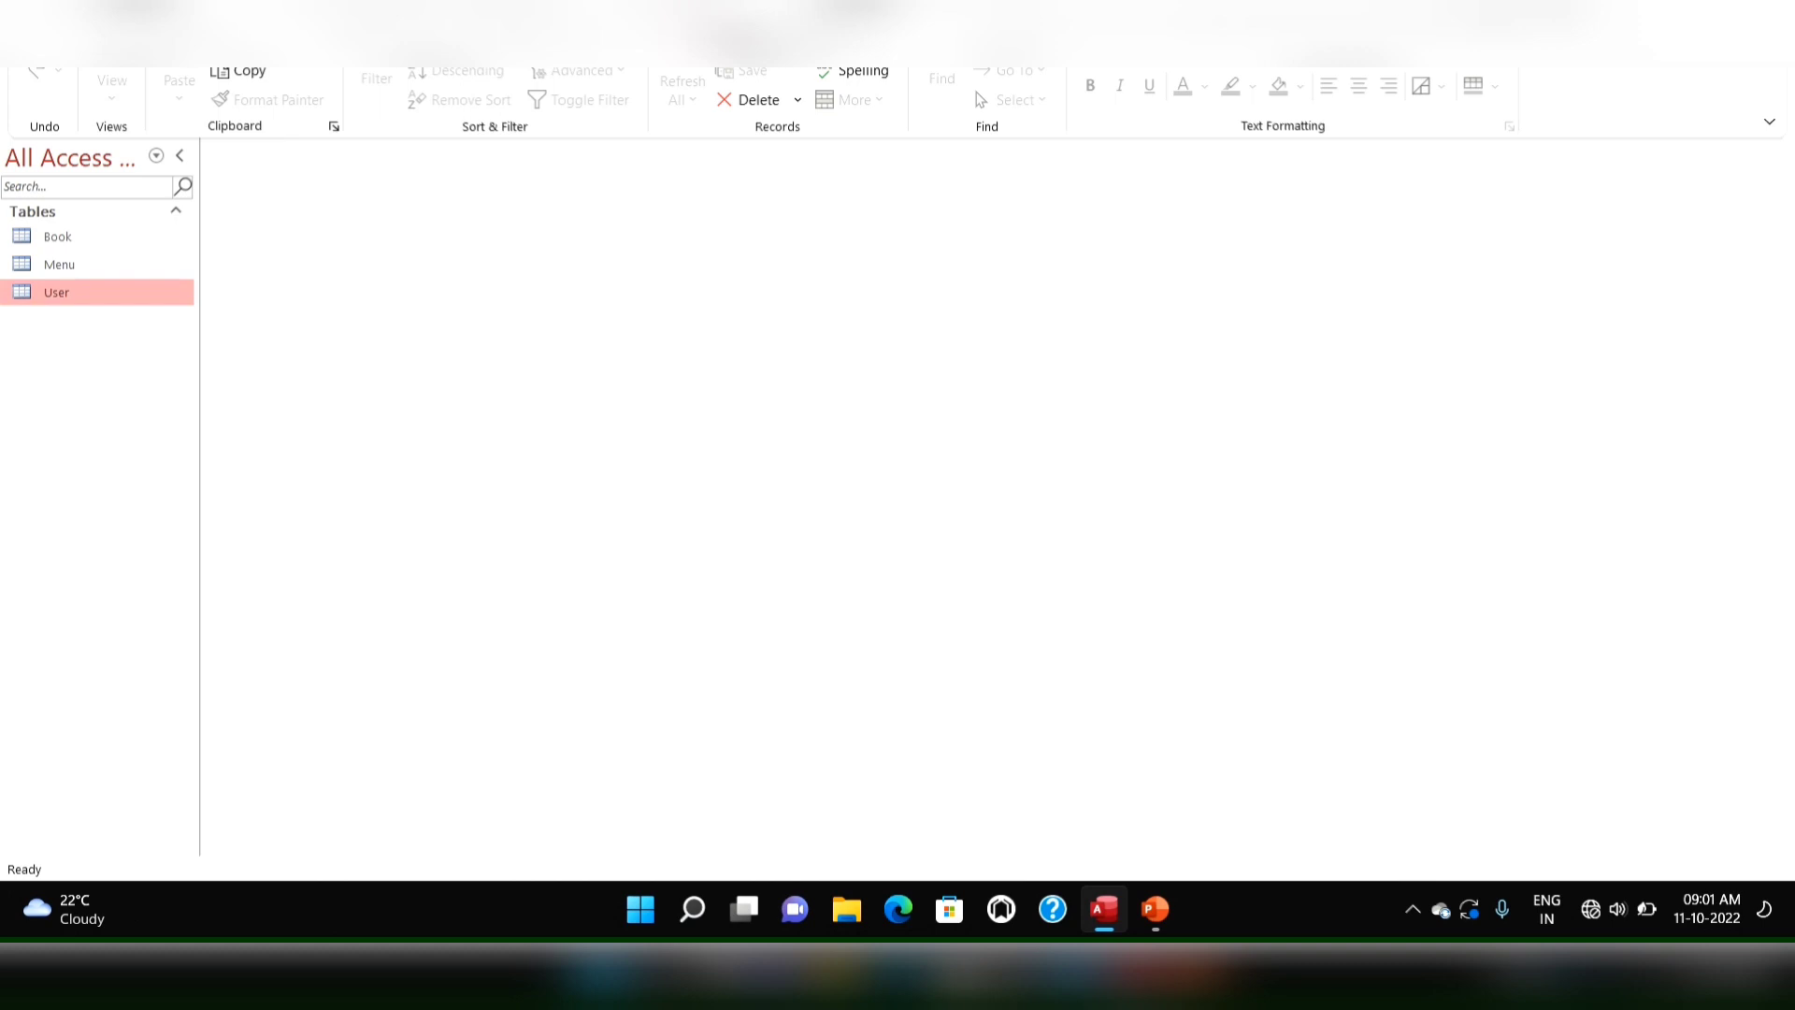
Create a detail query from all fields of the Menu table with the Simple Query Wizard and save it
{"action": "key", "text": "alt+c"}
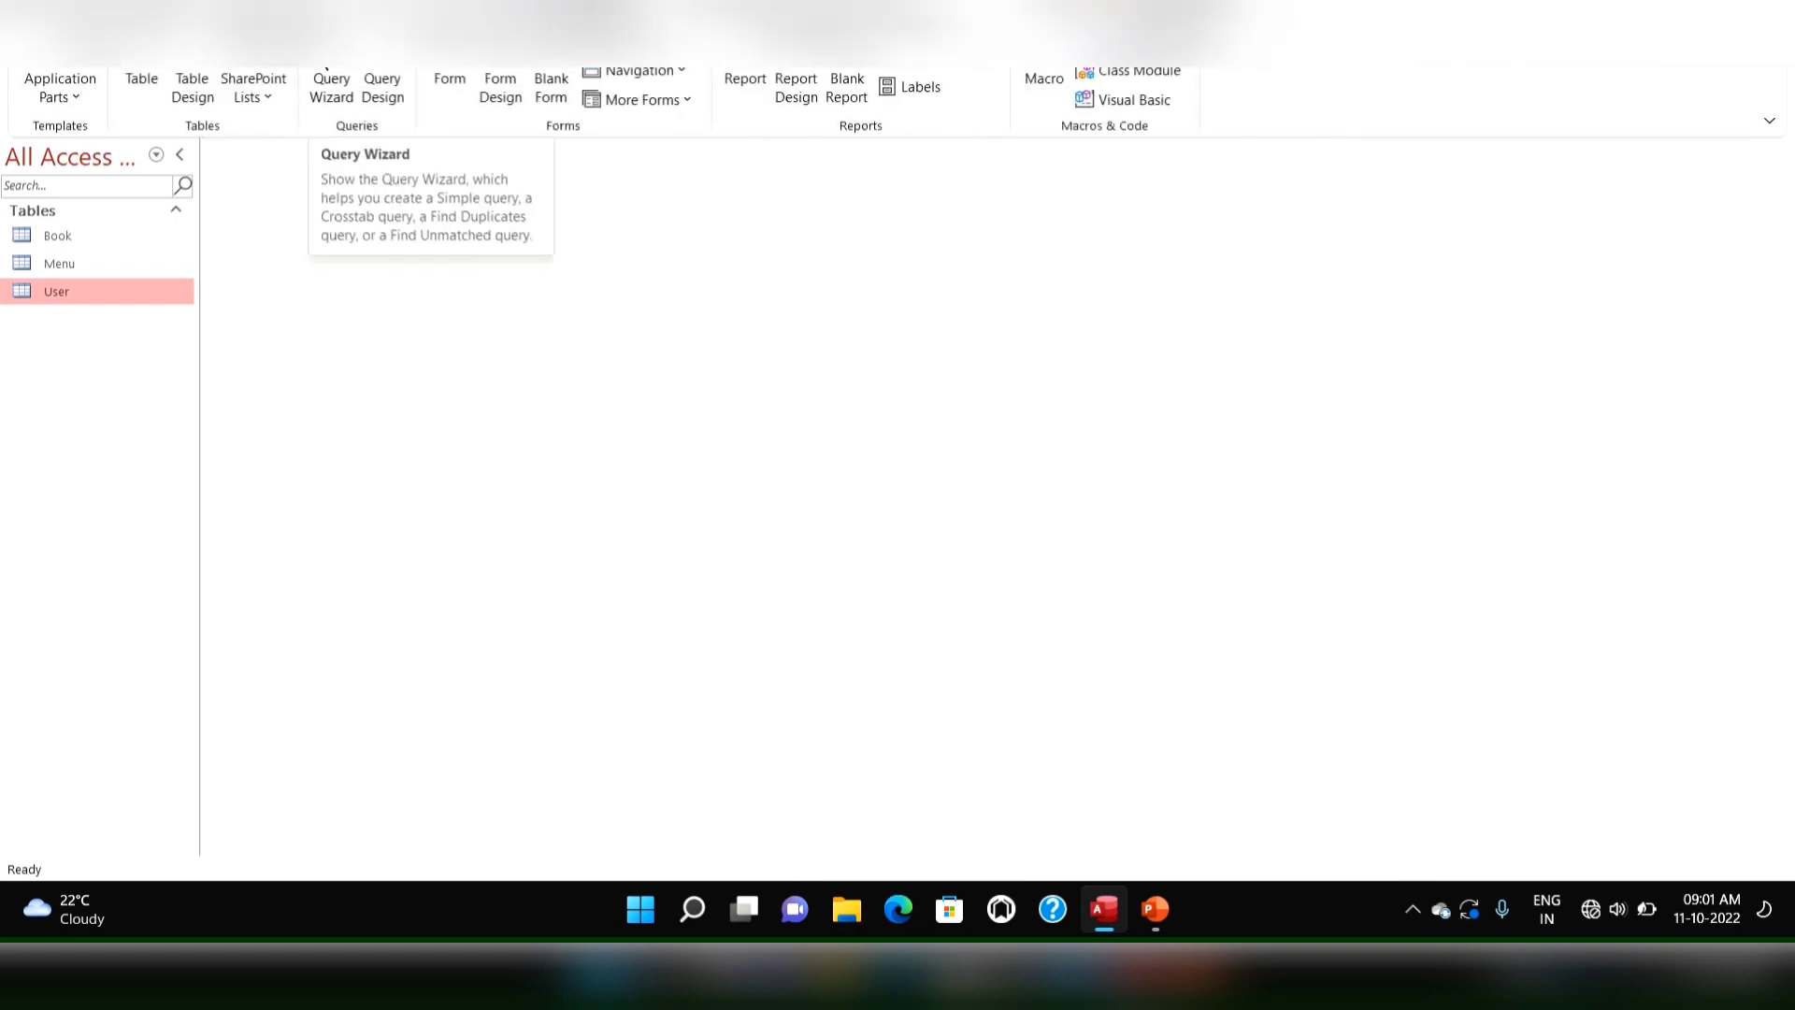
{"action": "left_click", "coordinate": [109, 264]}
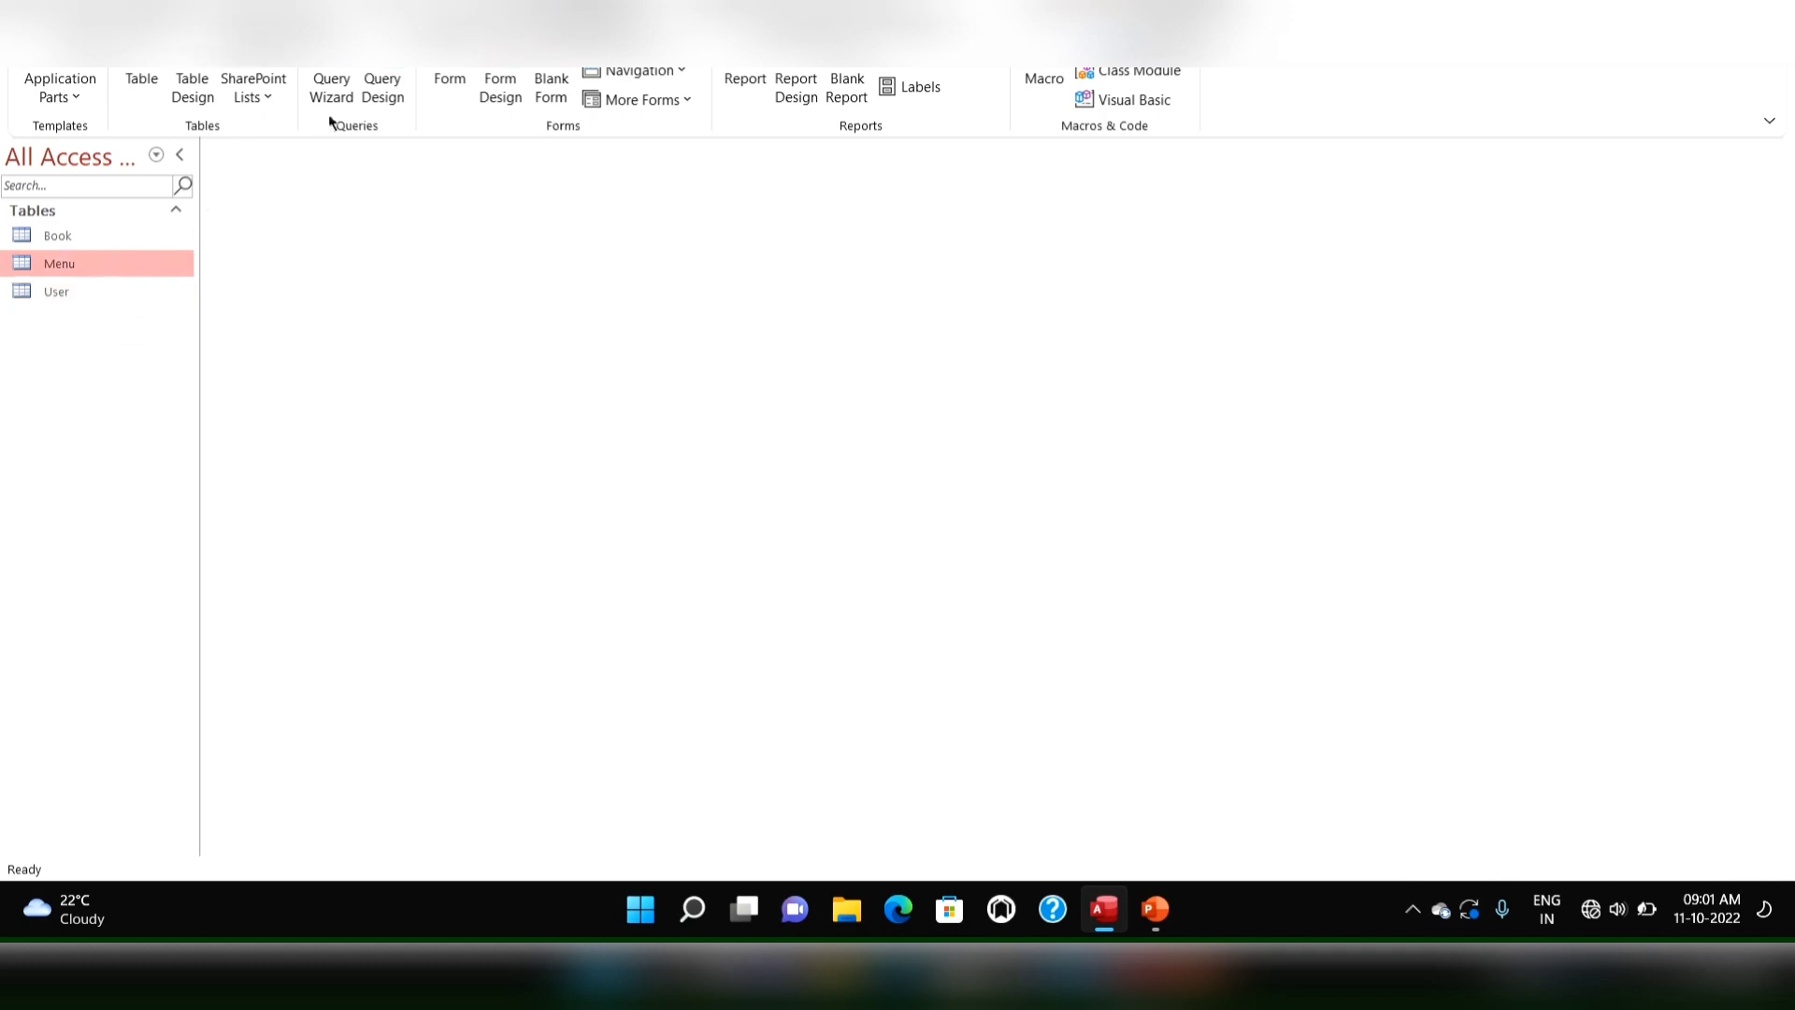
{"action": "left_click", "coordinate": [333, 84]}
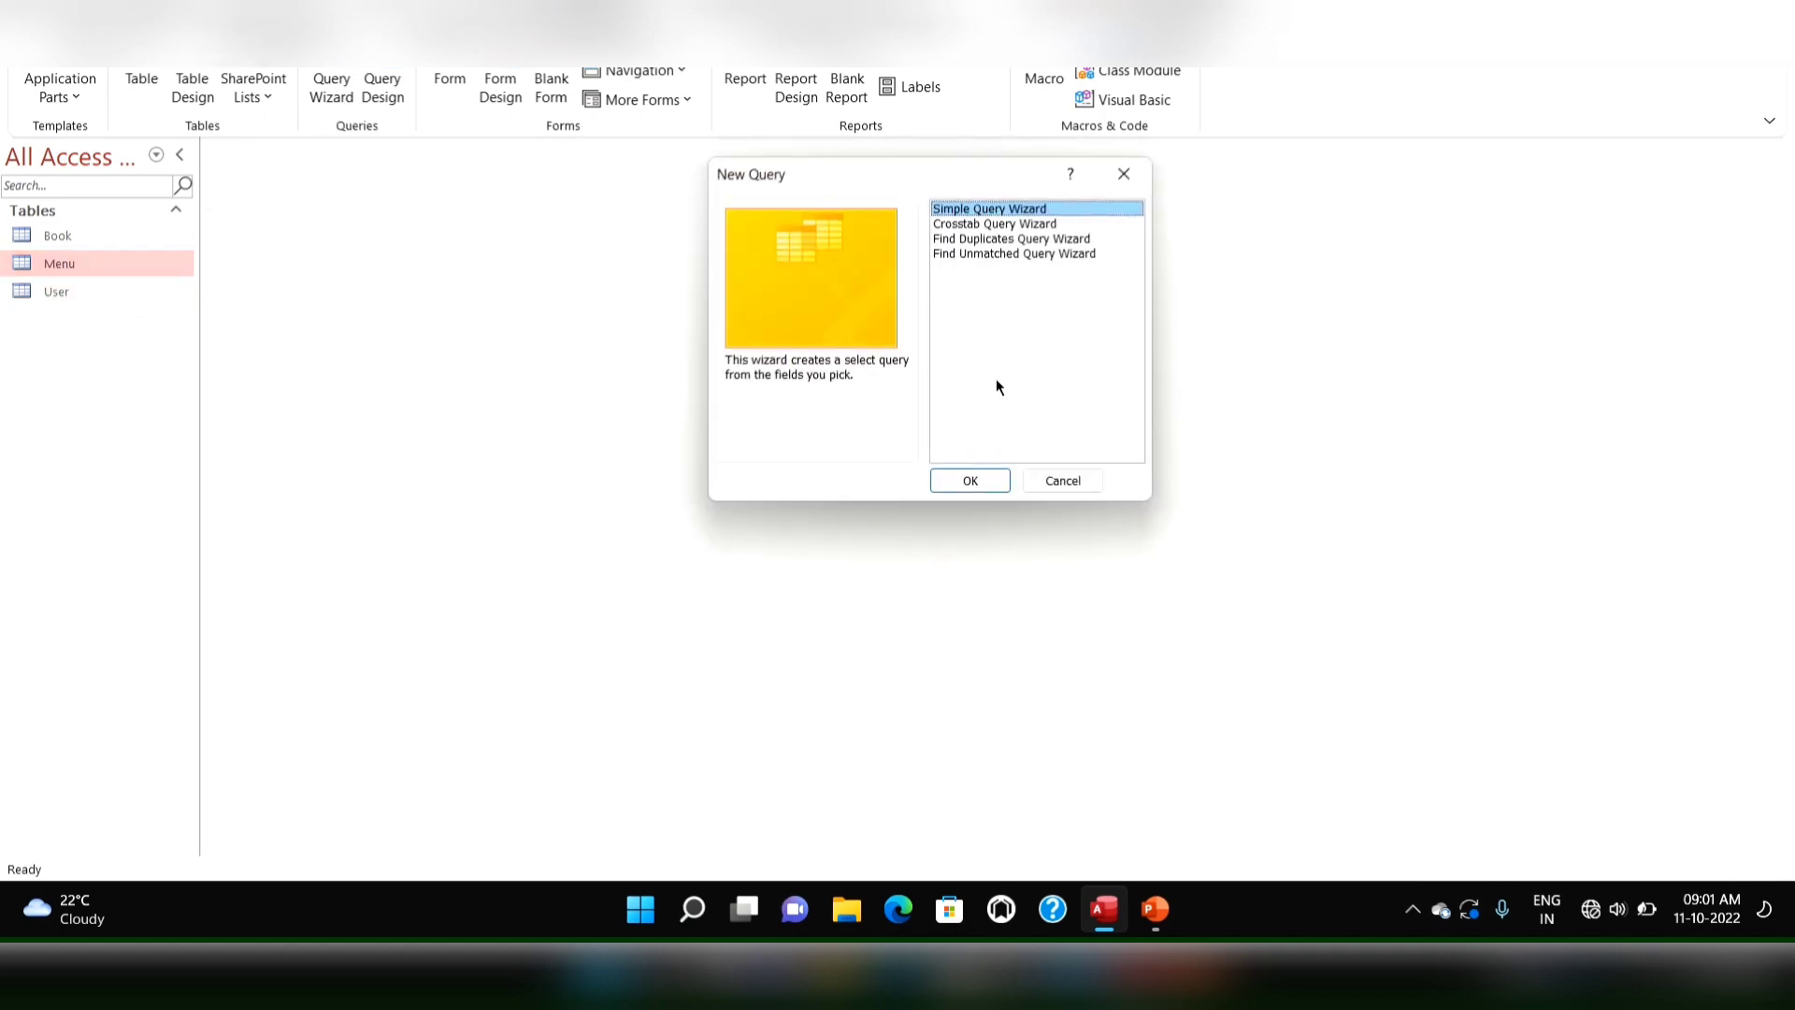
{"action": "left_click", "coordinate": [979, 481]}
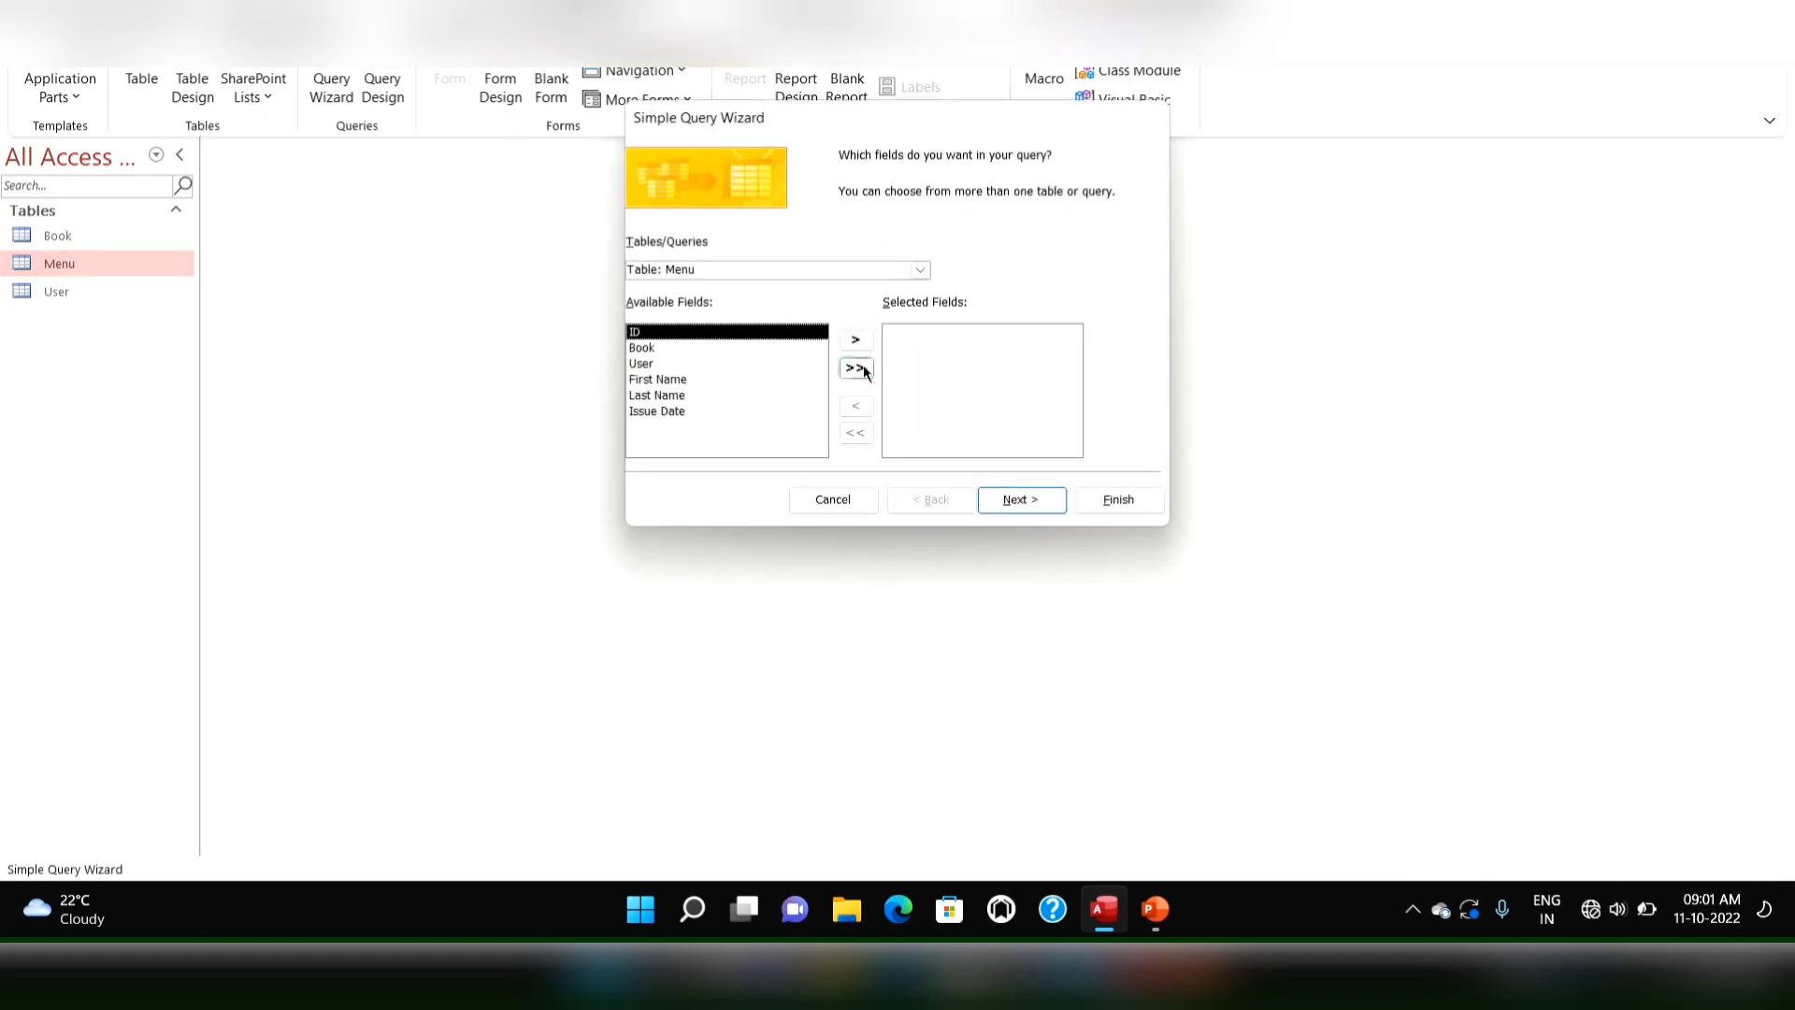
{"action": "left_click", "coordinate": [855, 368]}
{"action": "left_click", "coordinate": [1020, 500]}
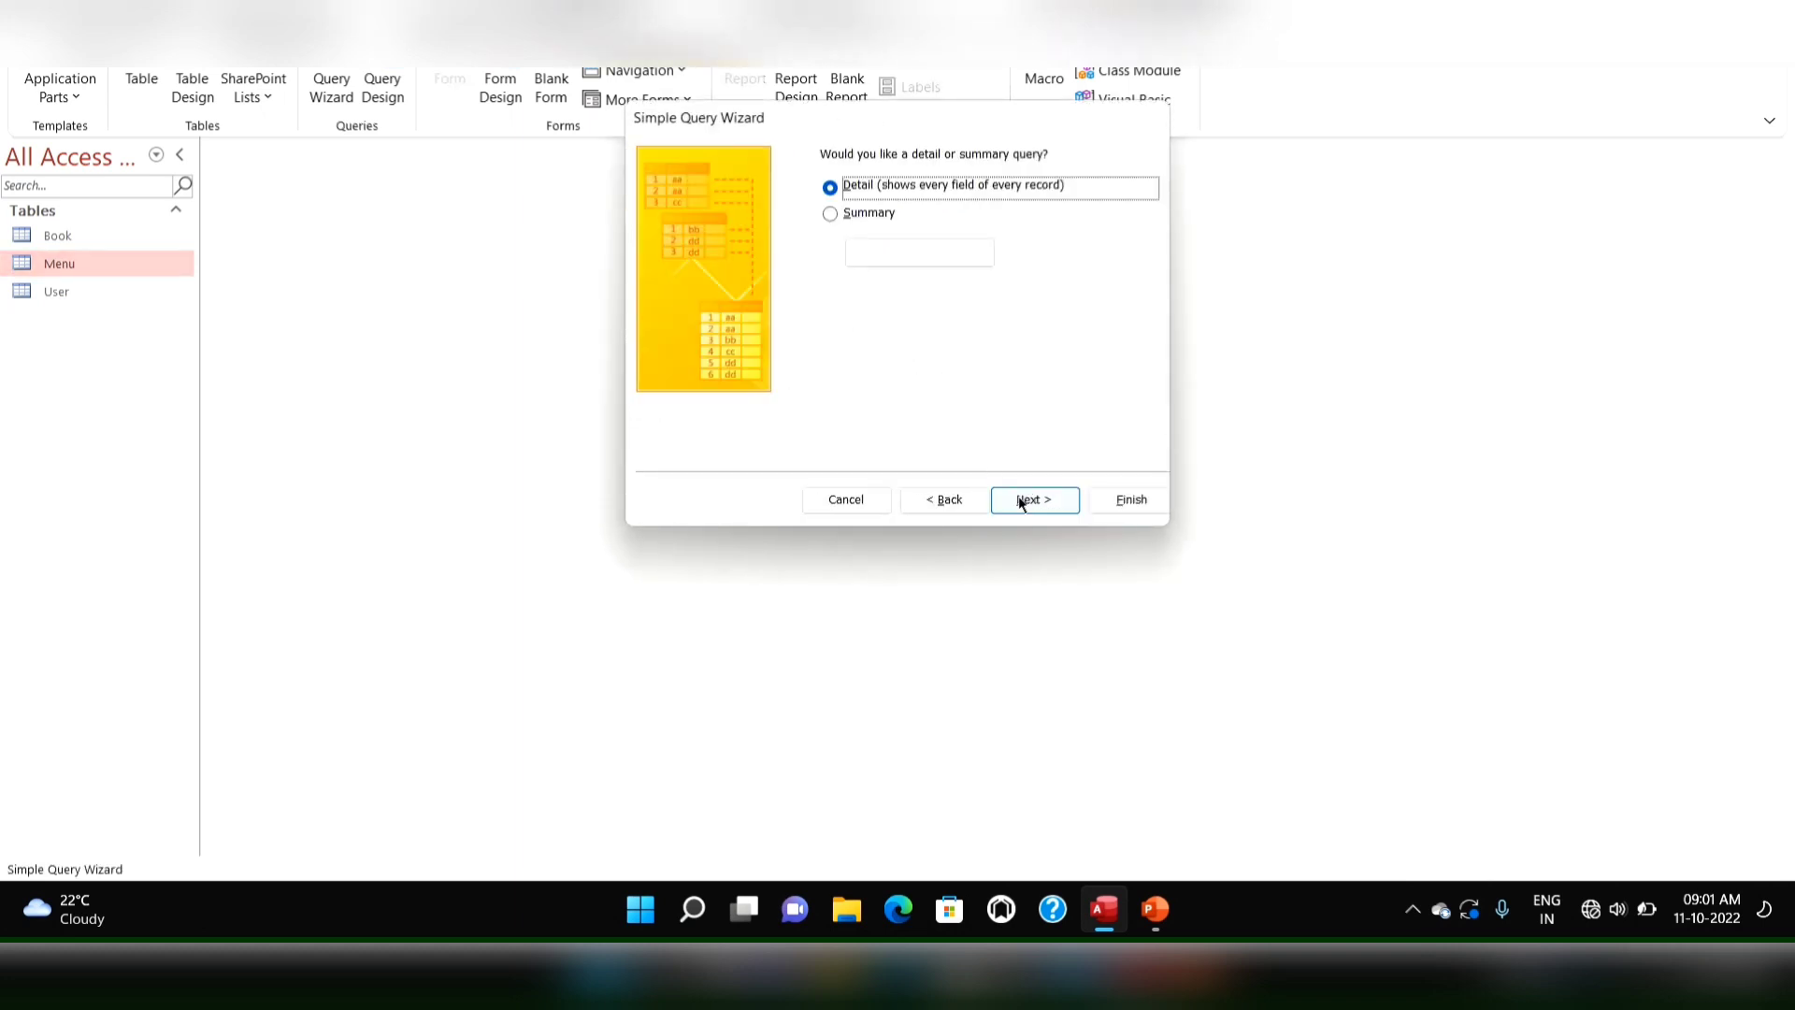
{"action": "left_click", "coordinate": [1028, 499]}
{"action": "left_click", "coordinate": [1131, 499]}
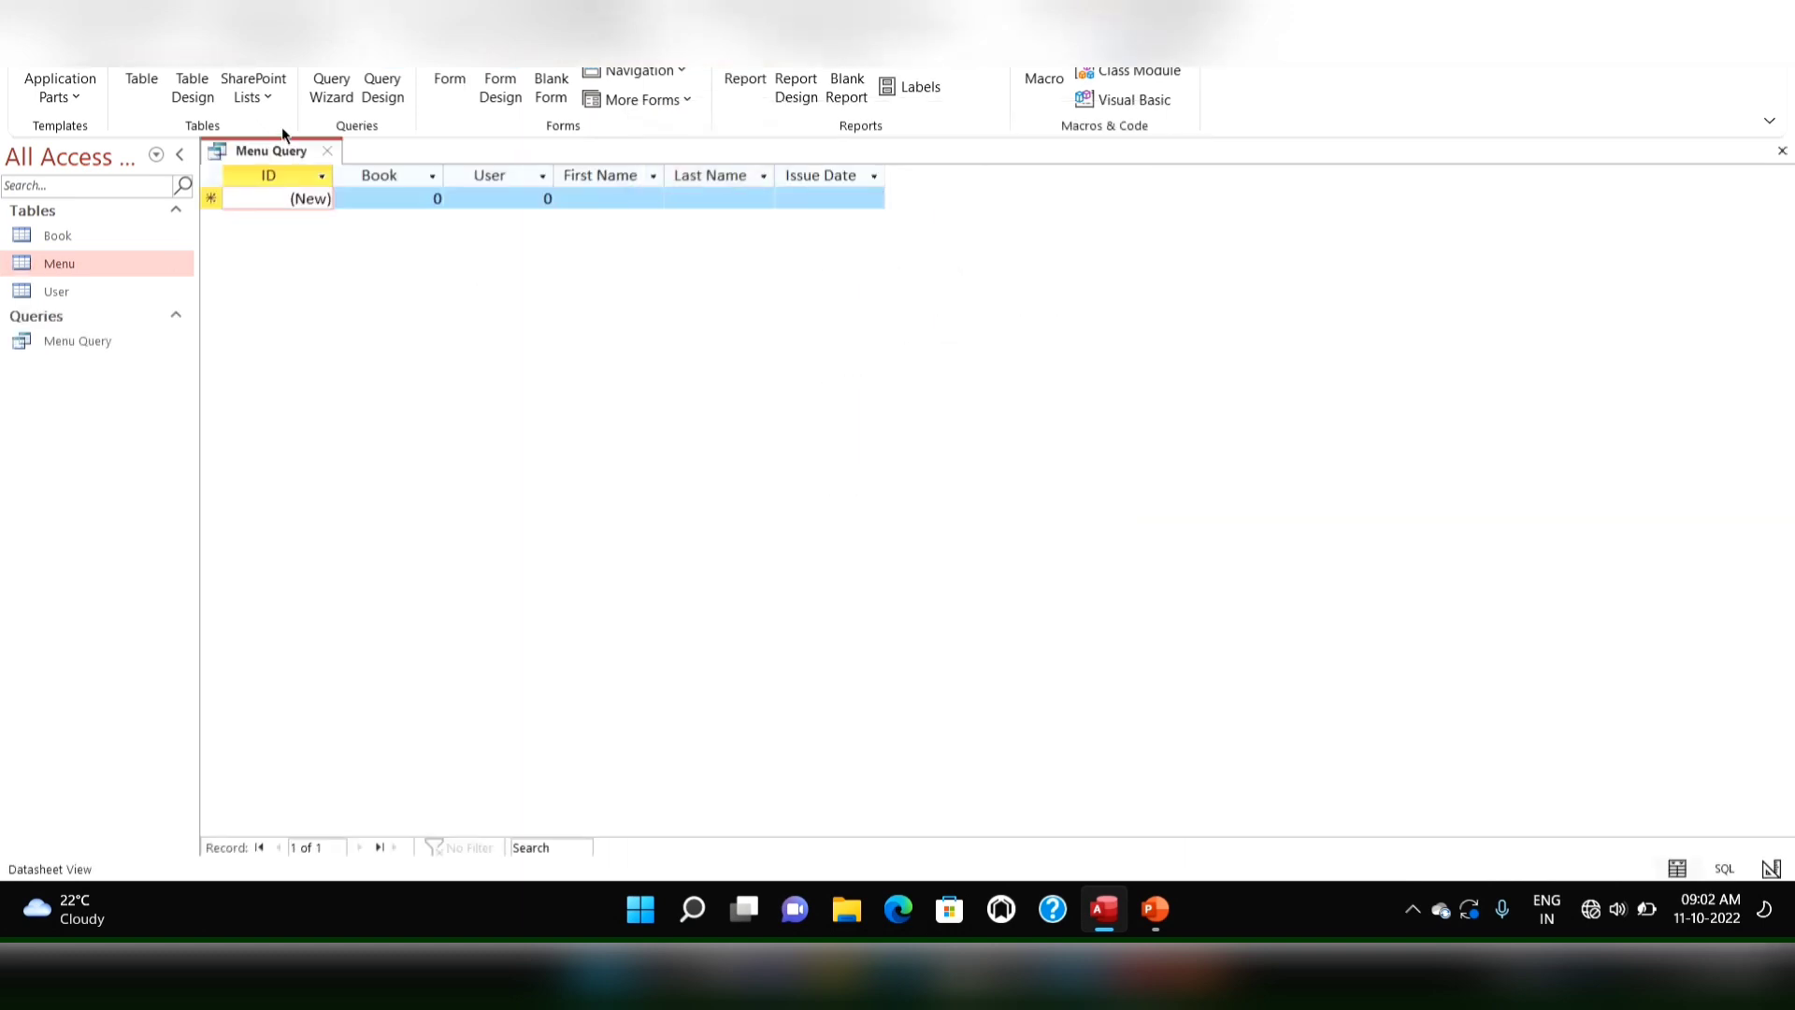
{"action": "right_click", "coordinate": [271, 148]}
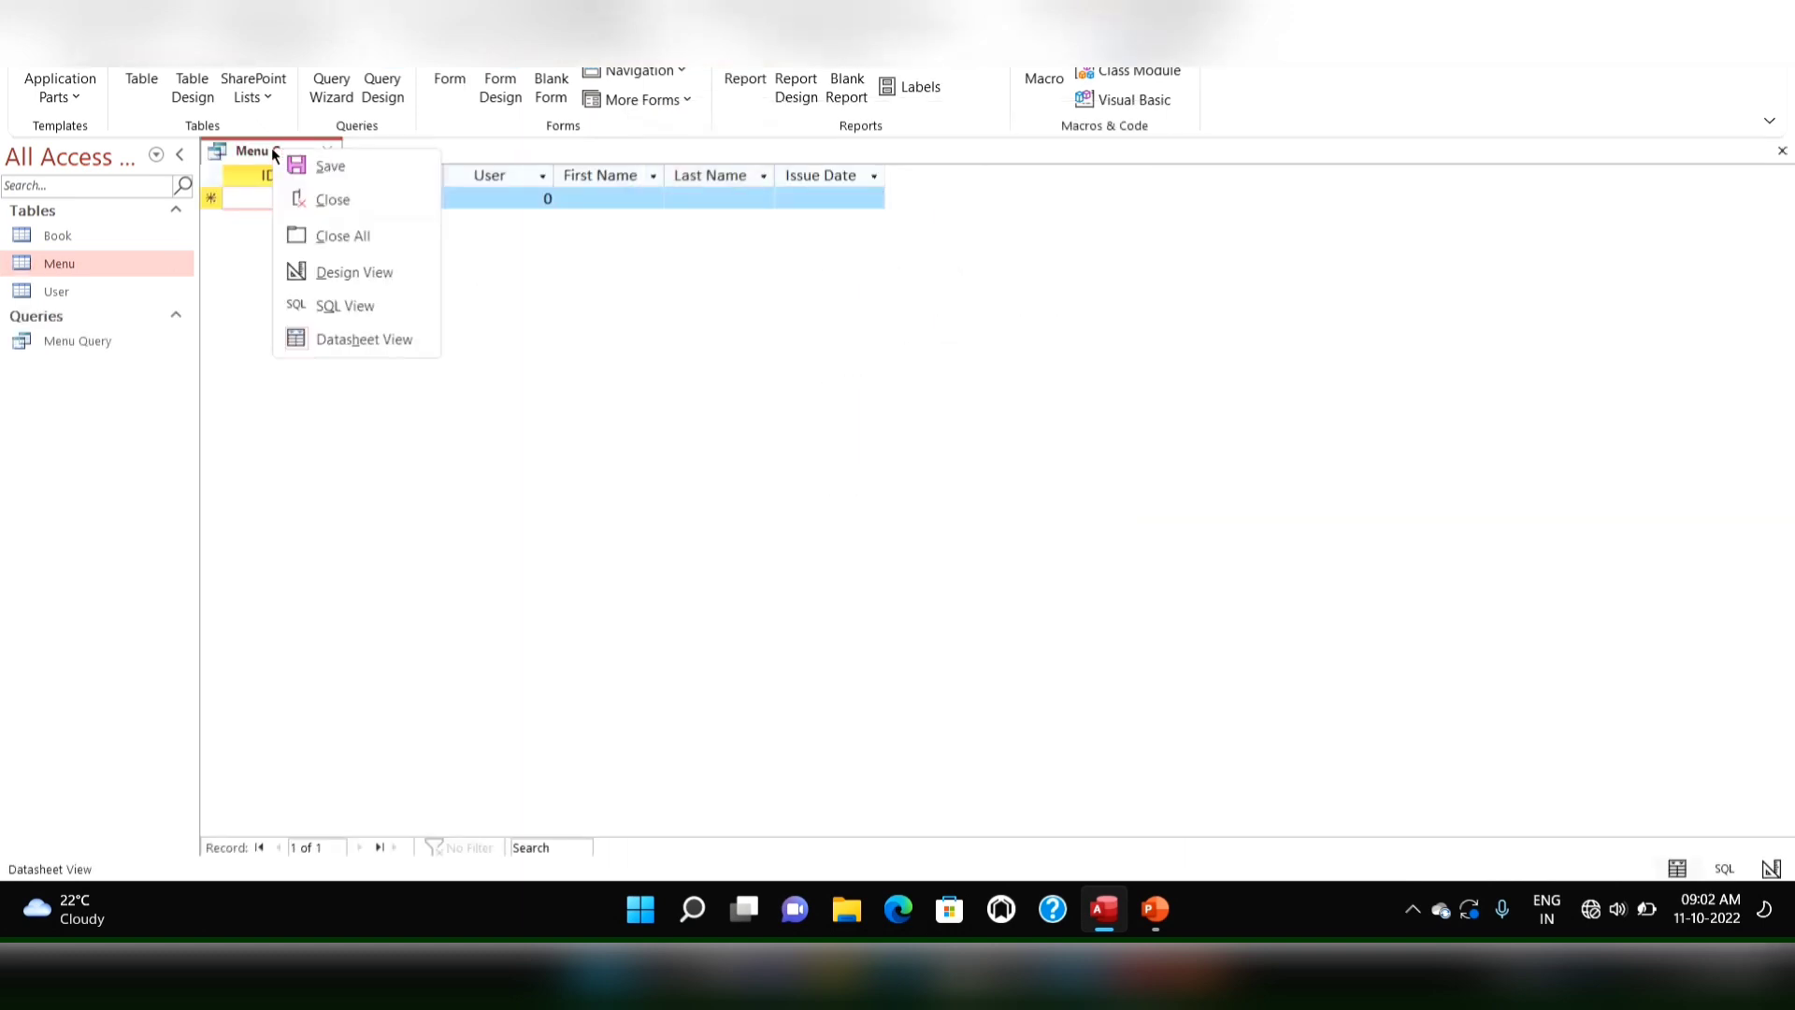
{"action": "left_click", "coordinate": [311, 166]}
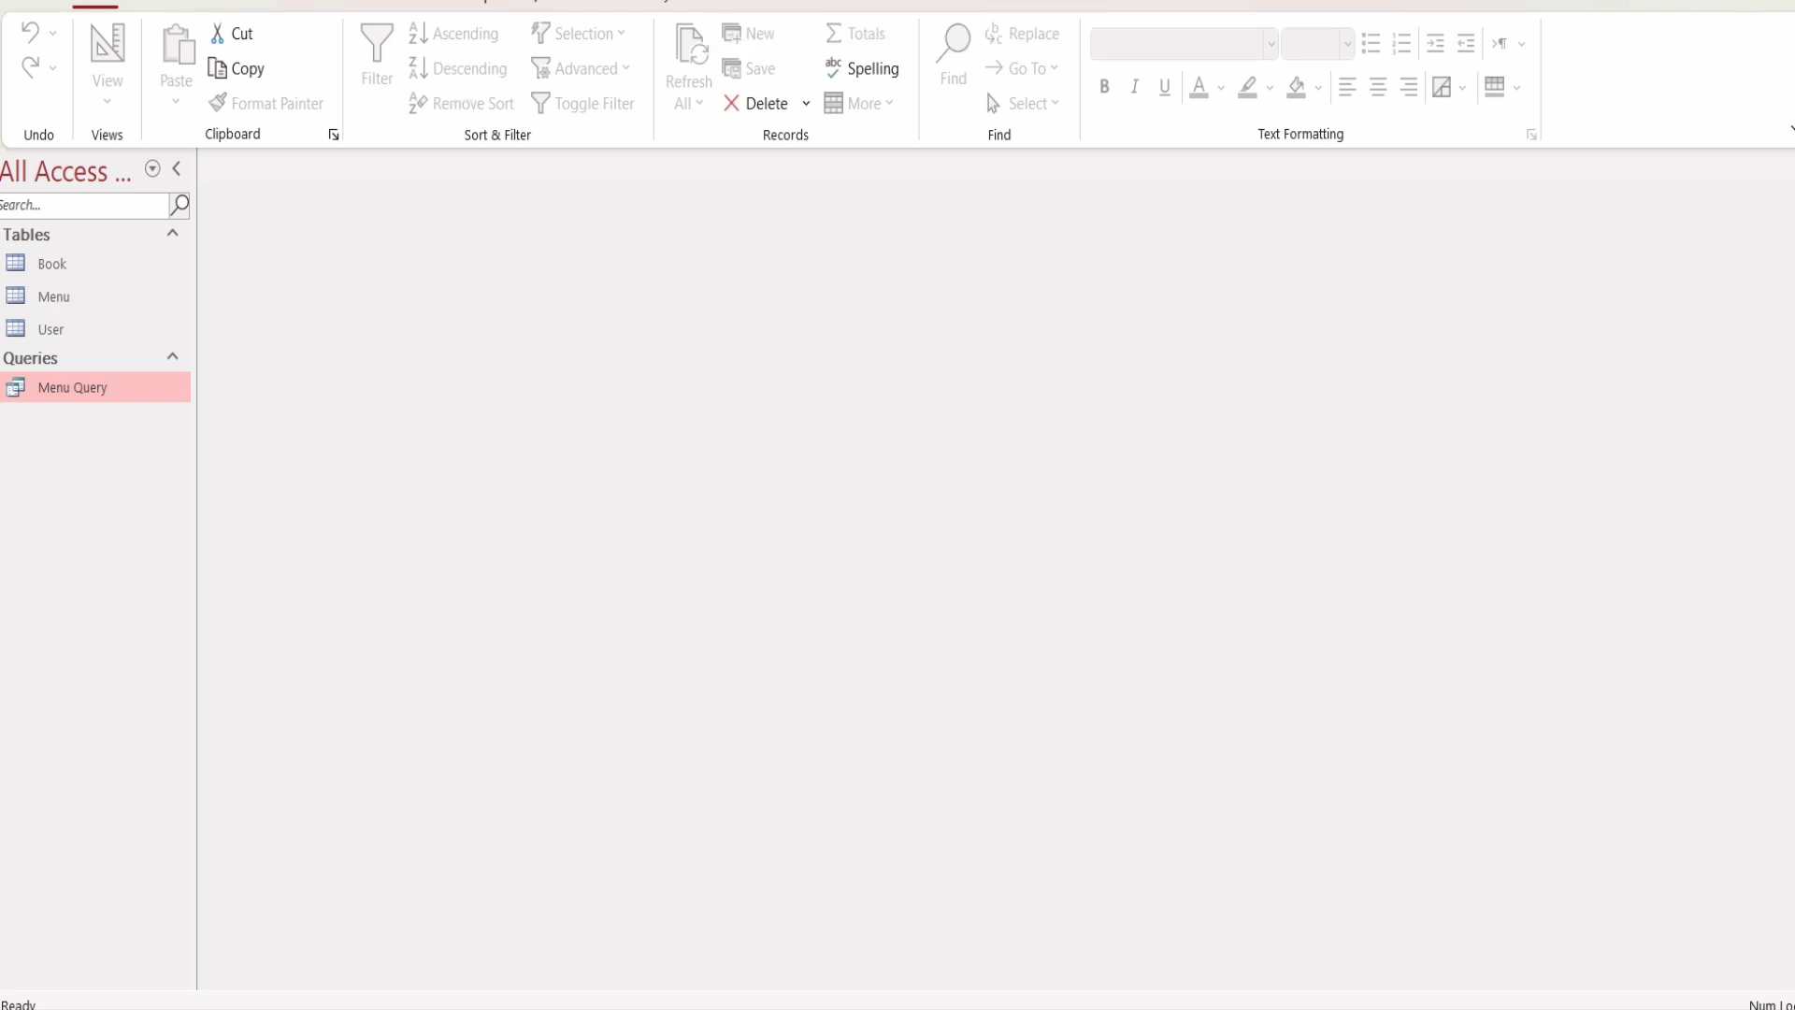
Add the Book, Menu and User tables to the Relationships layout and place Menu below the other two
{"action": "left_click", "coordinate": [372, 5]}
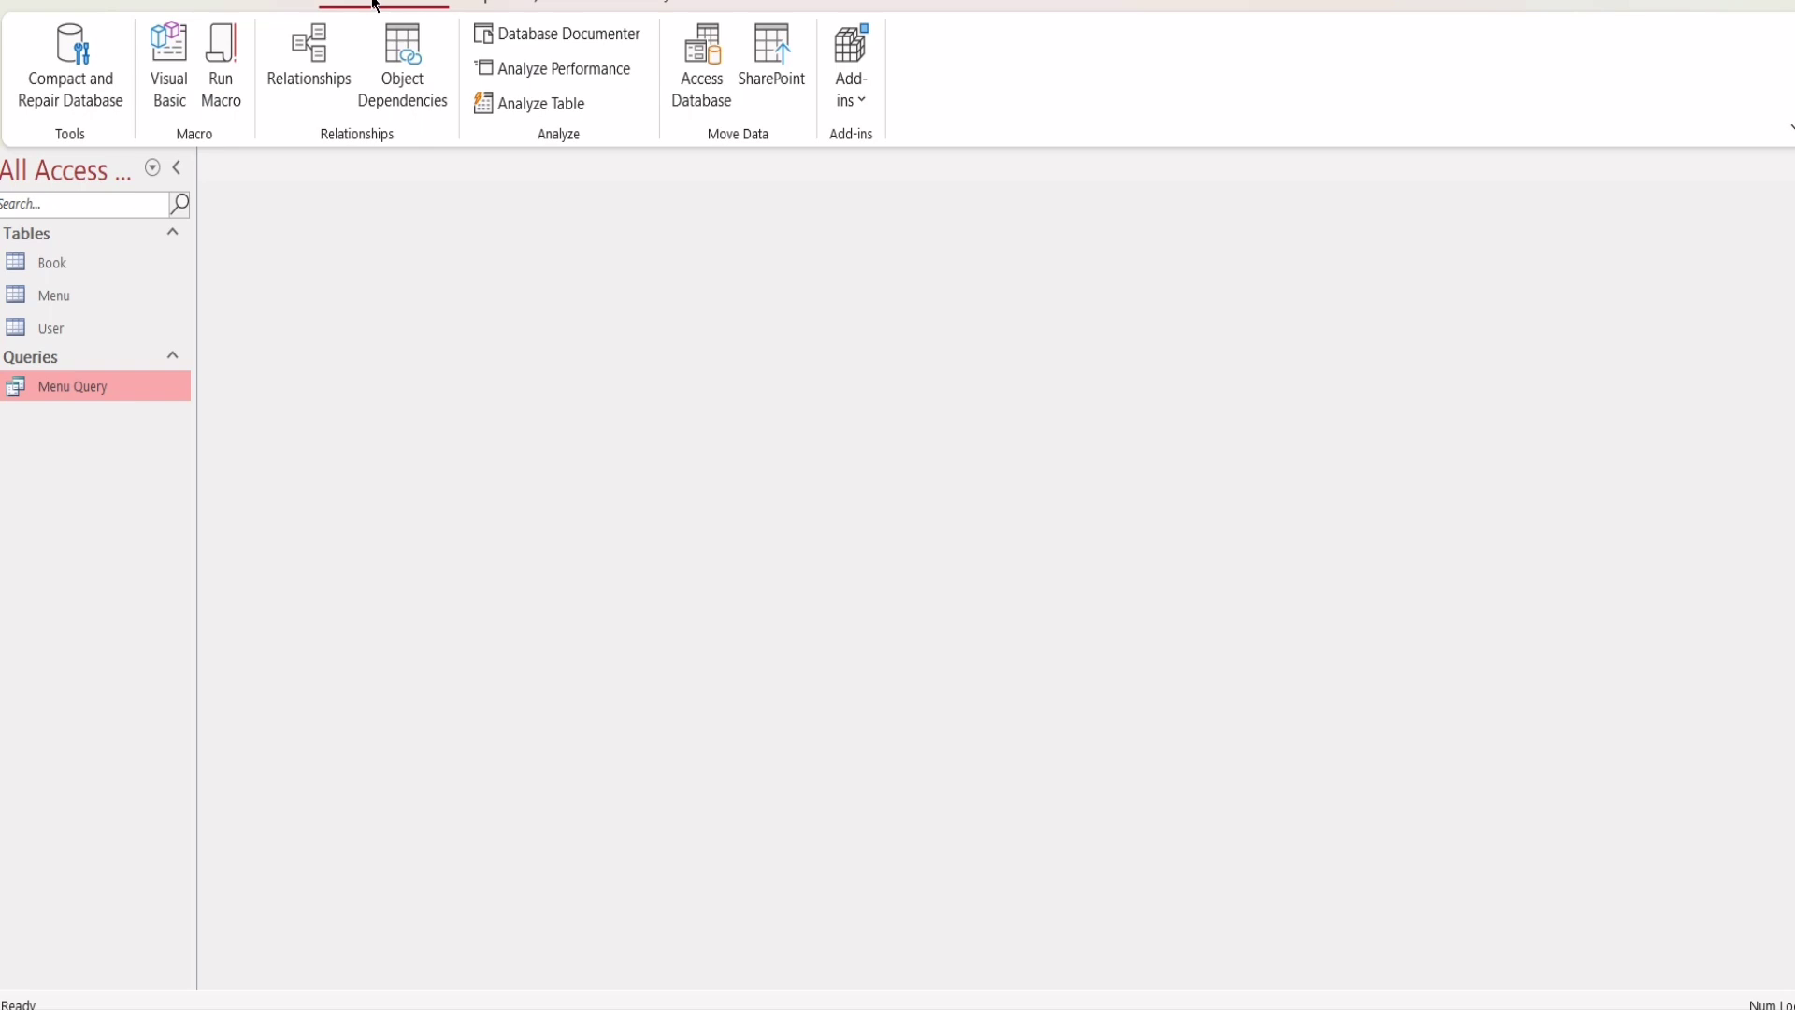
{"action": "left_click", "coordinate": [300, 70]}
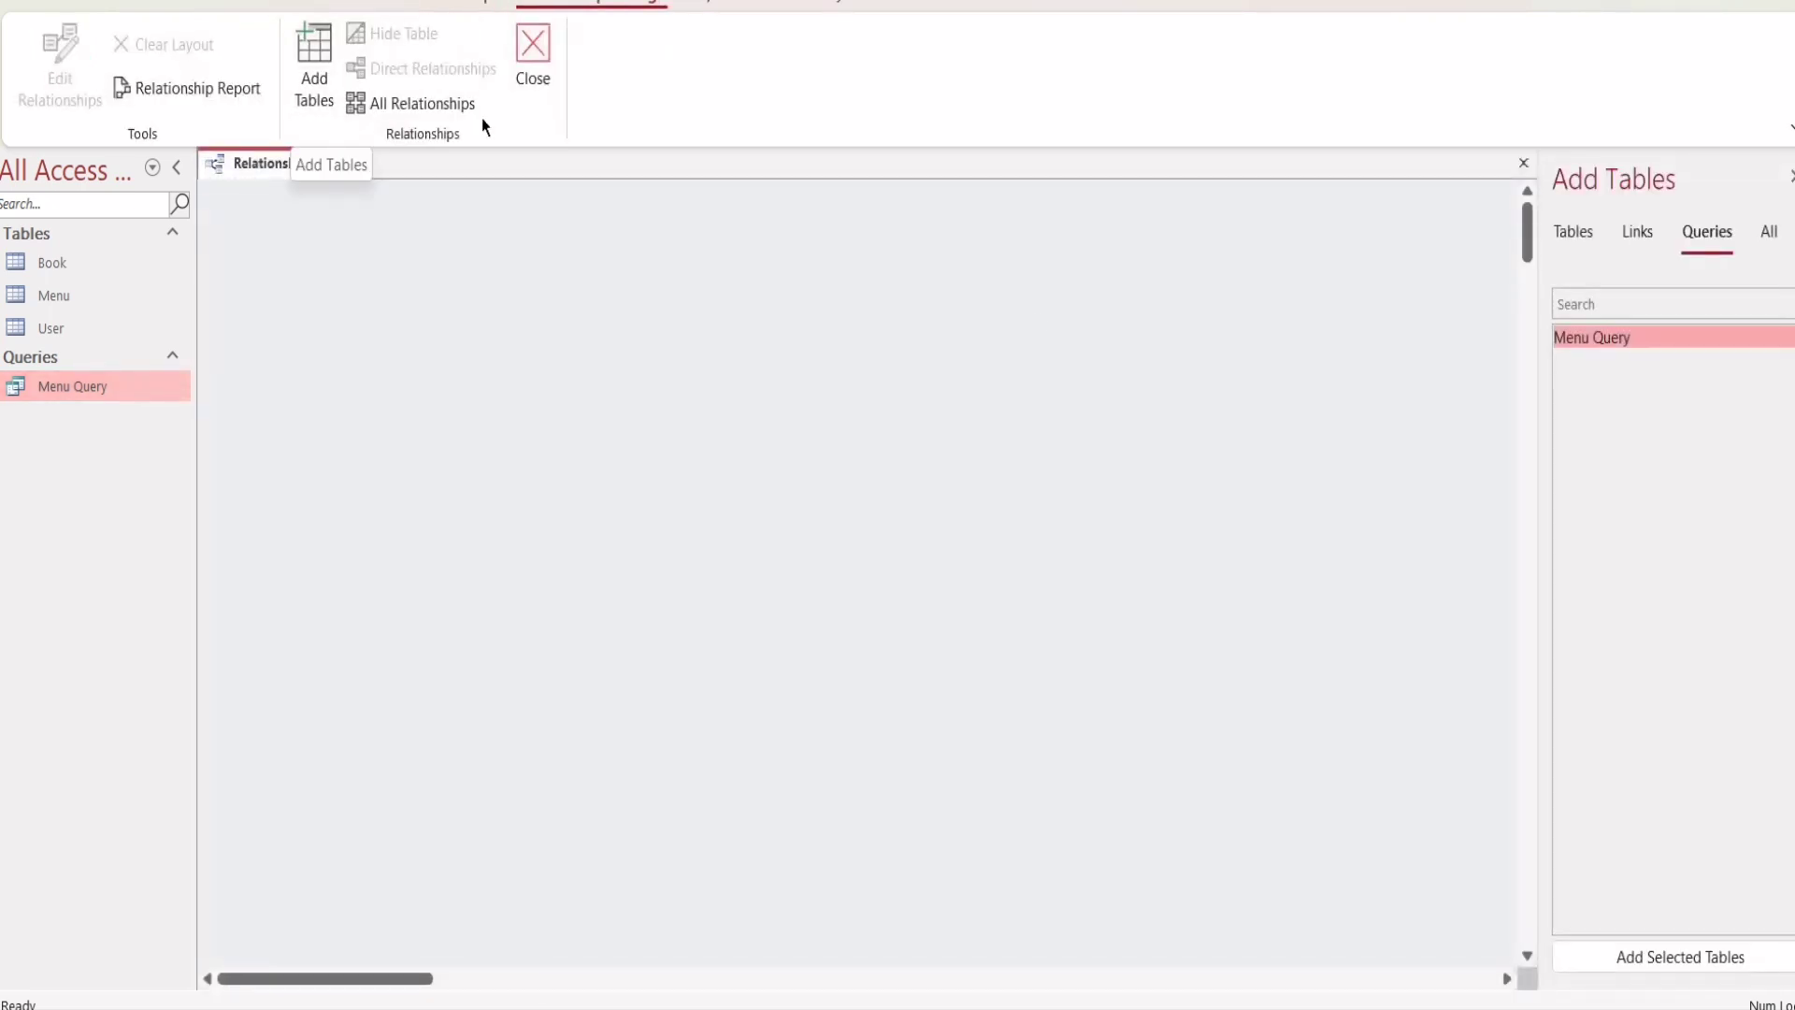
{"action": "left_click", "coordinate": [1571, 231]}
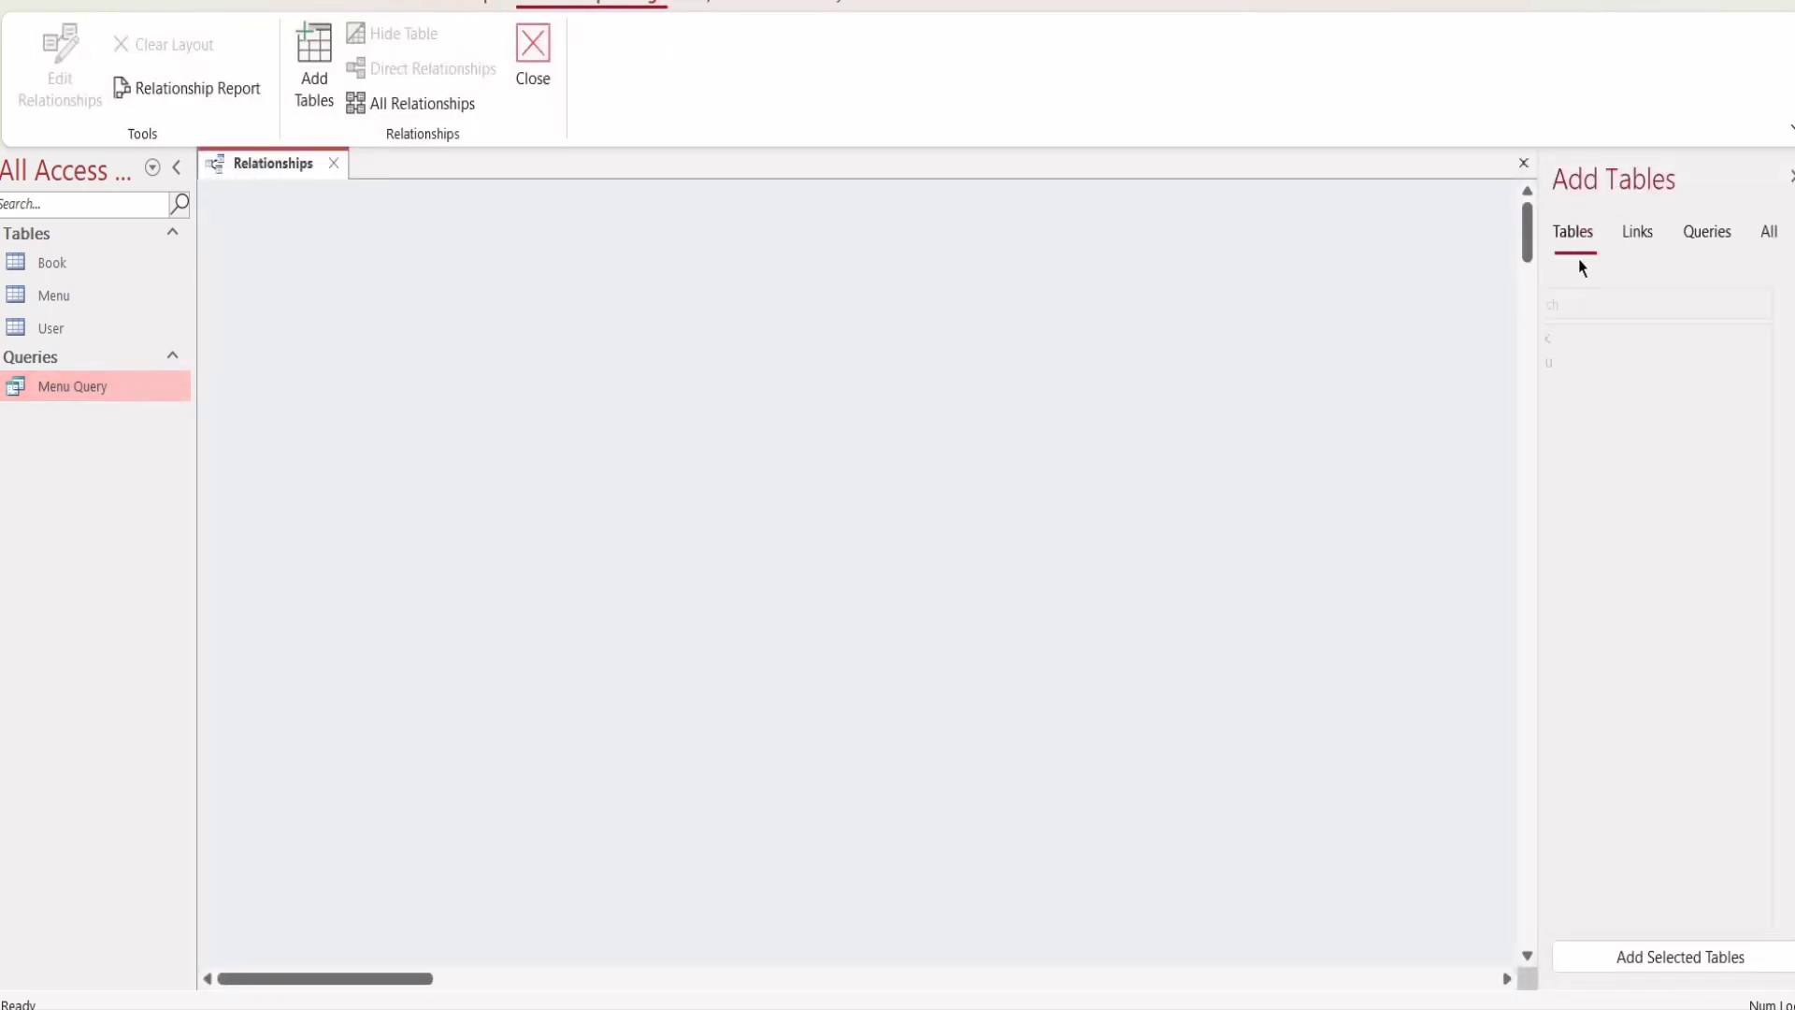
{"action": "left_click", "coordinate": [1609, 338]}
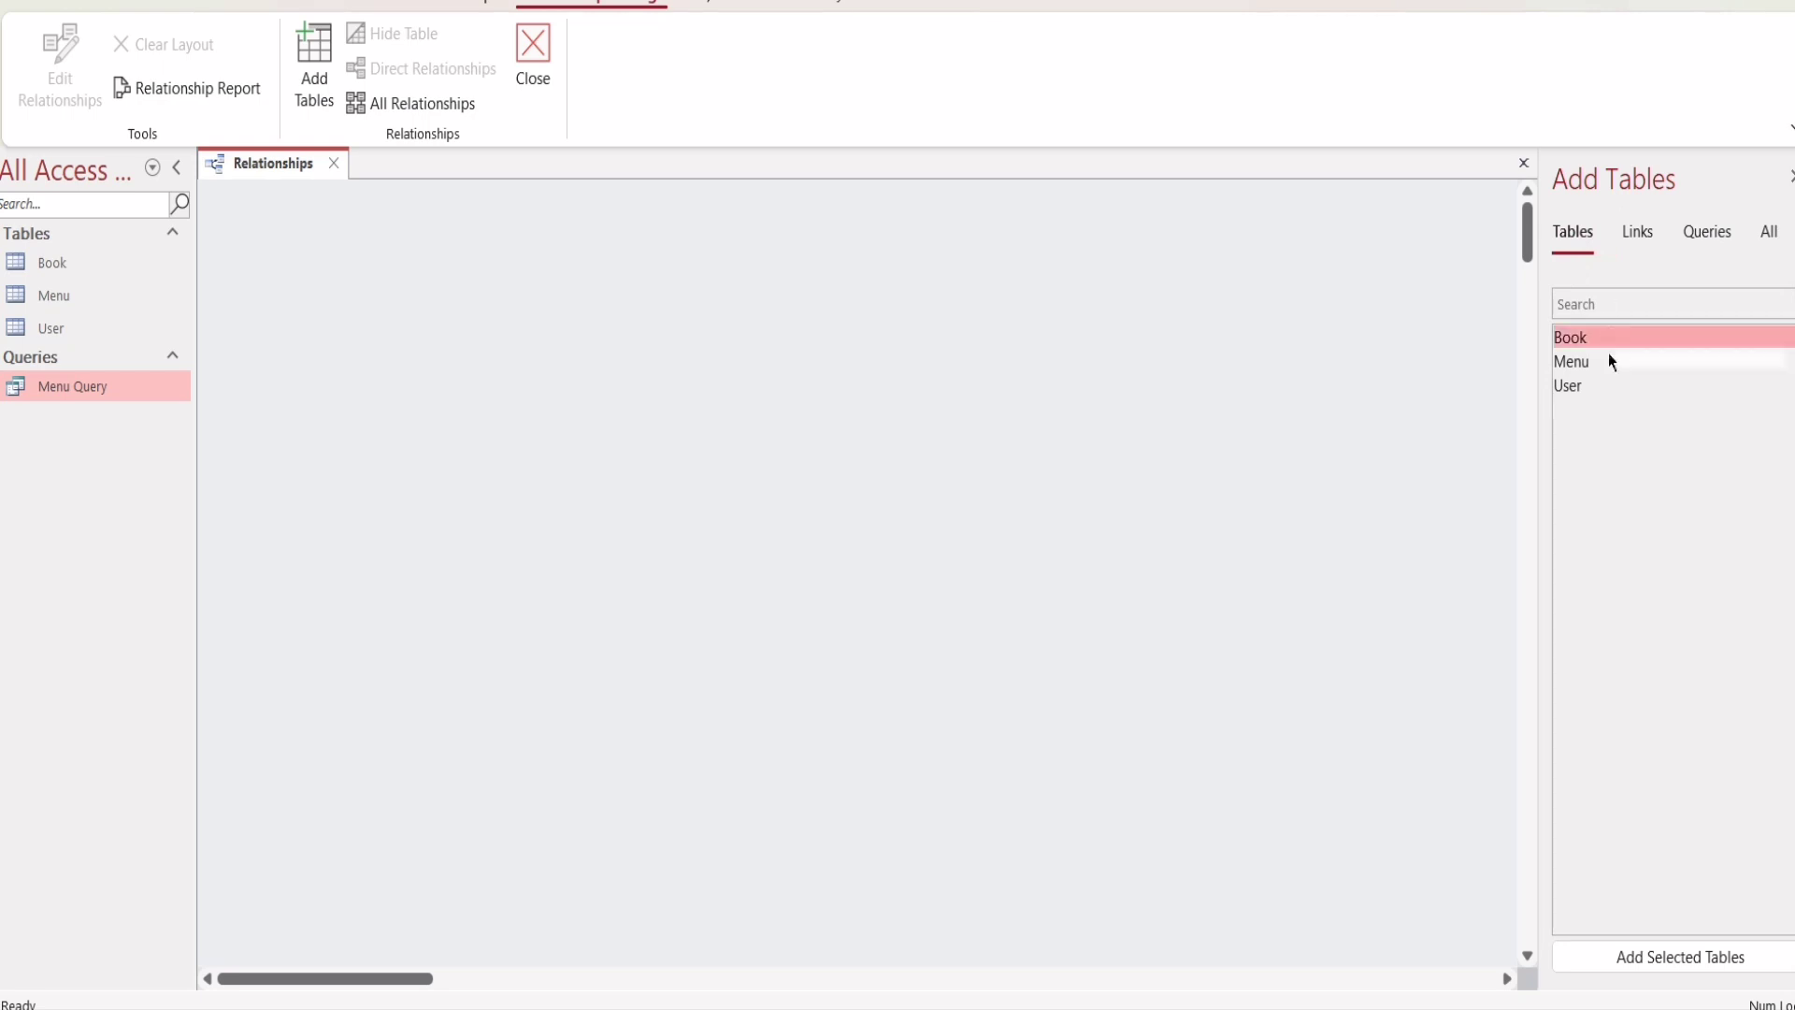
{"action": "double_click", "coordinate": [1608, 340]}
{"action": "double_click", "coordinate": [1607, 353]}
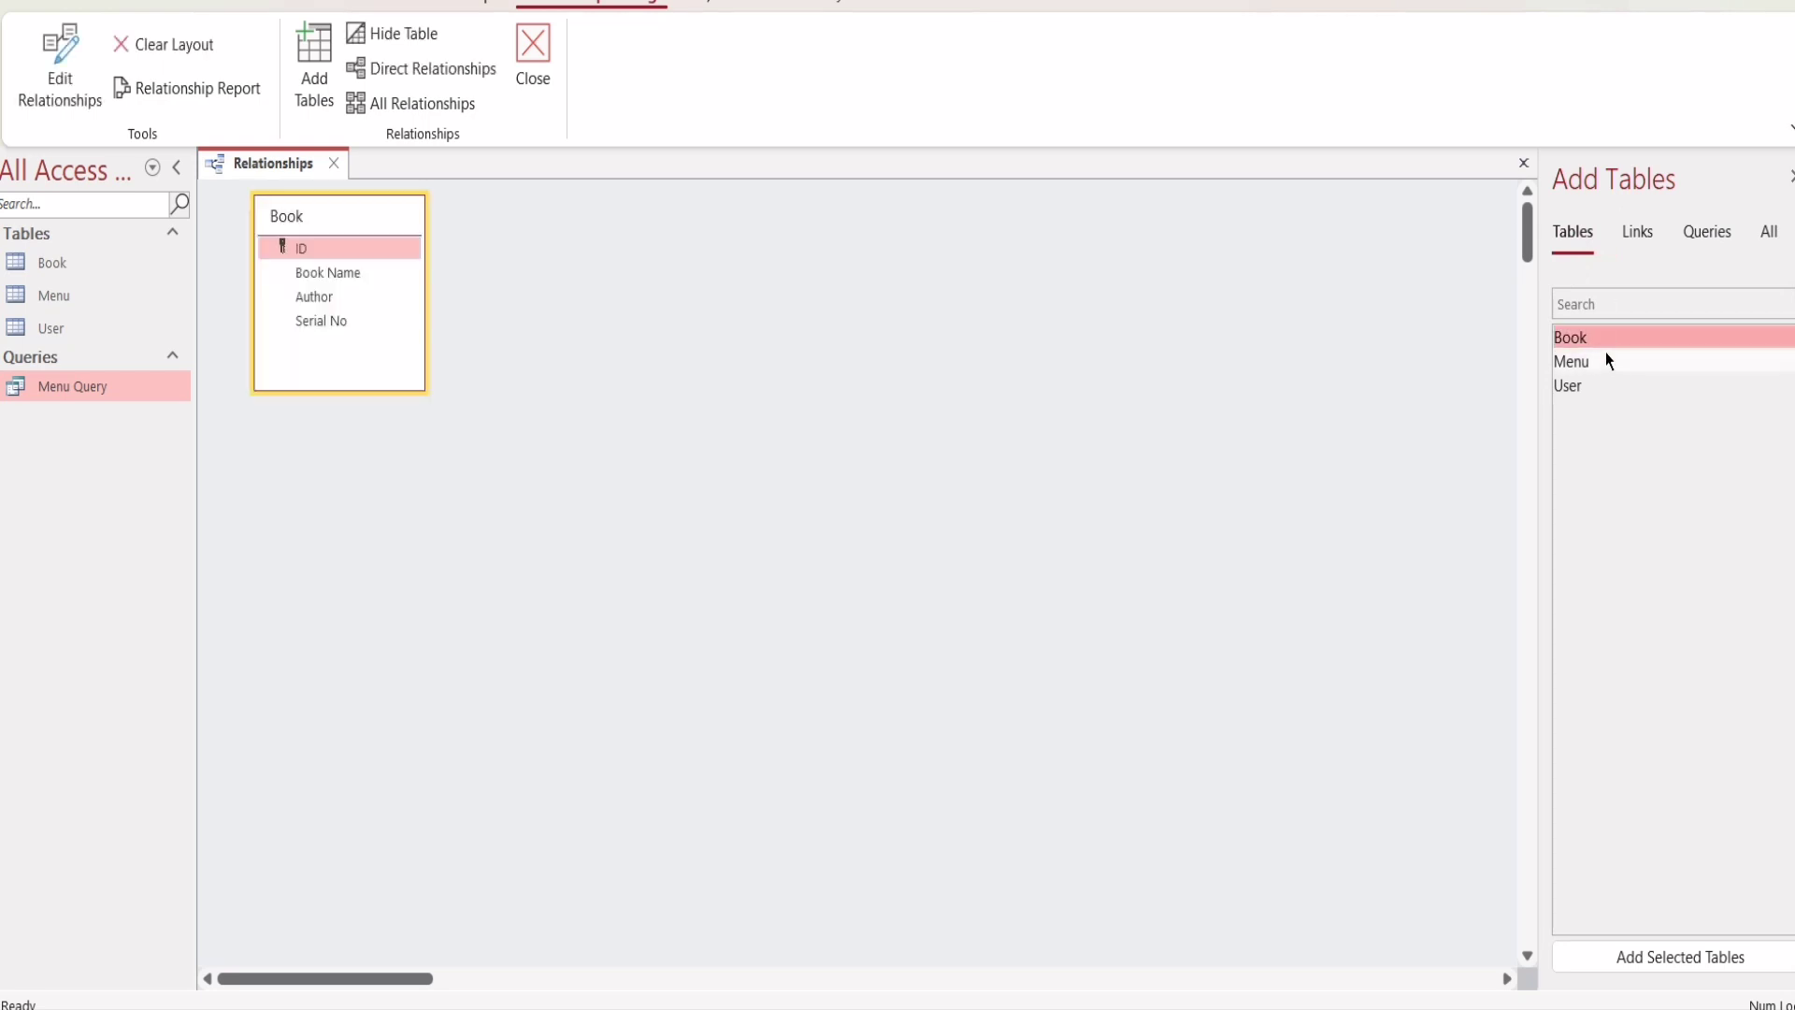
{"action": "double_click", "coordinate": [1597, 387]}
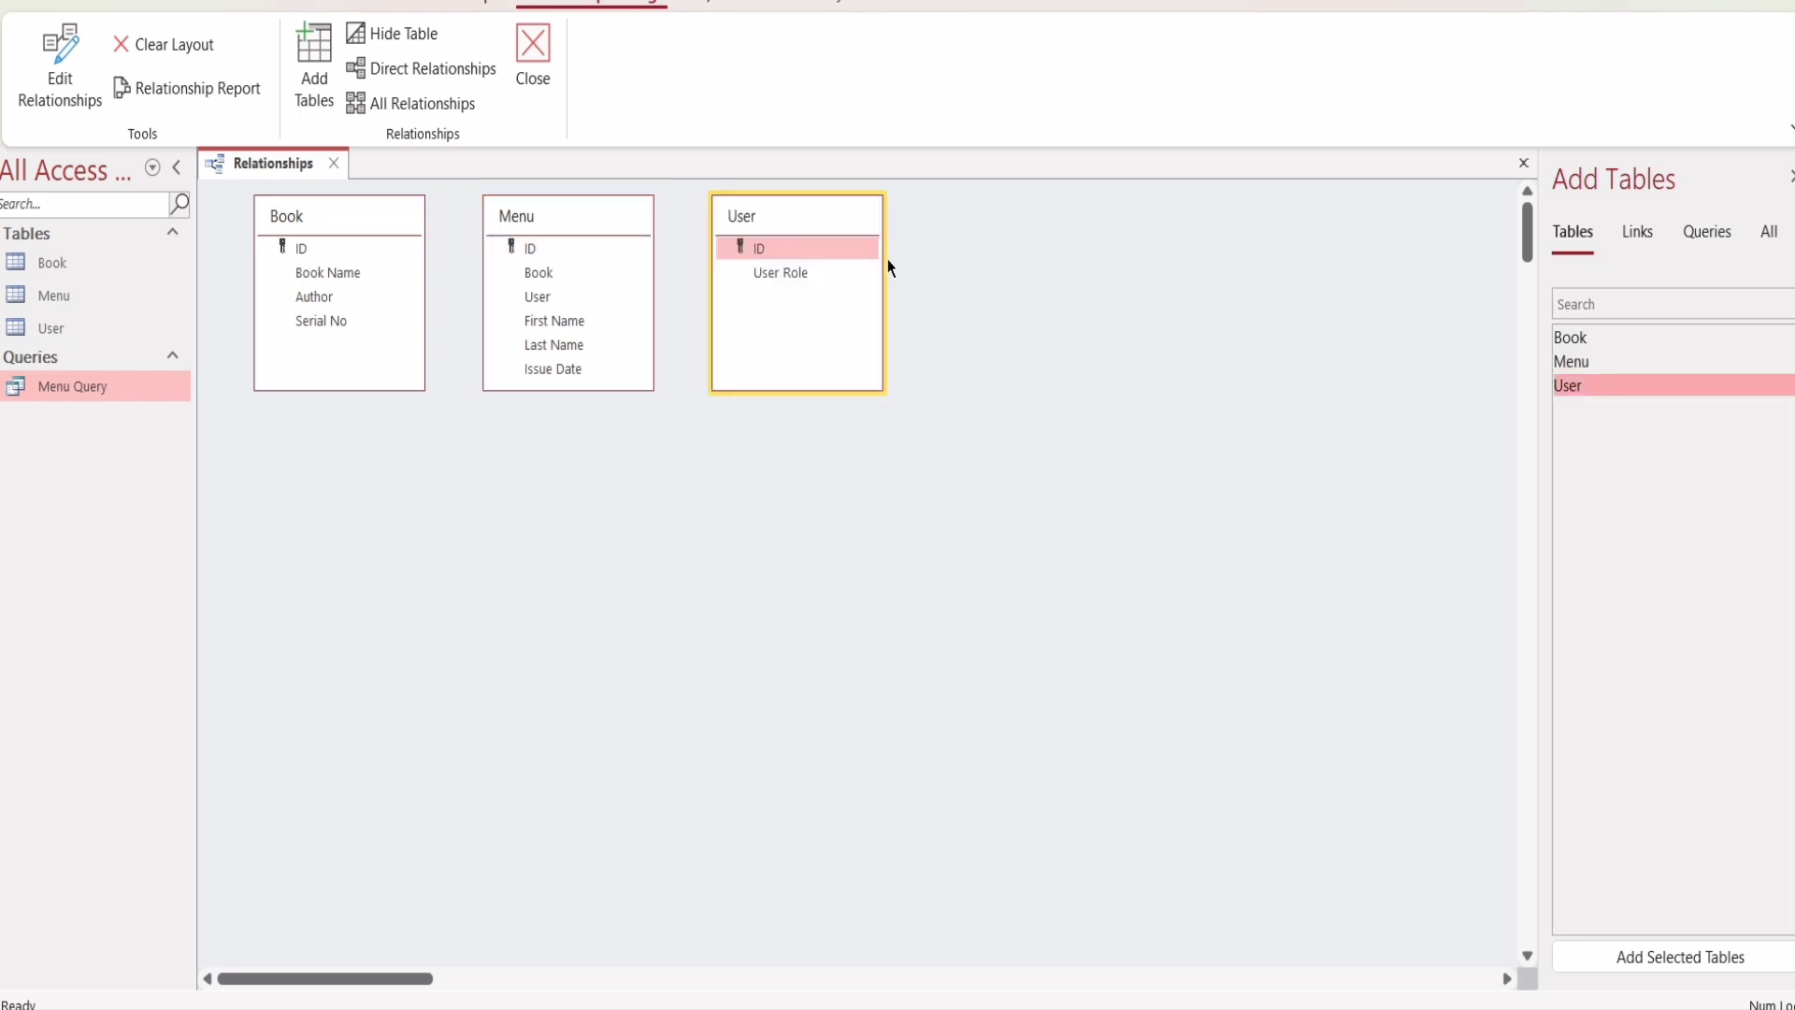
{"action": "left_click_drag", "start_coordinate": [497, 217], "coordinate": [459, 631]}
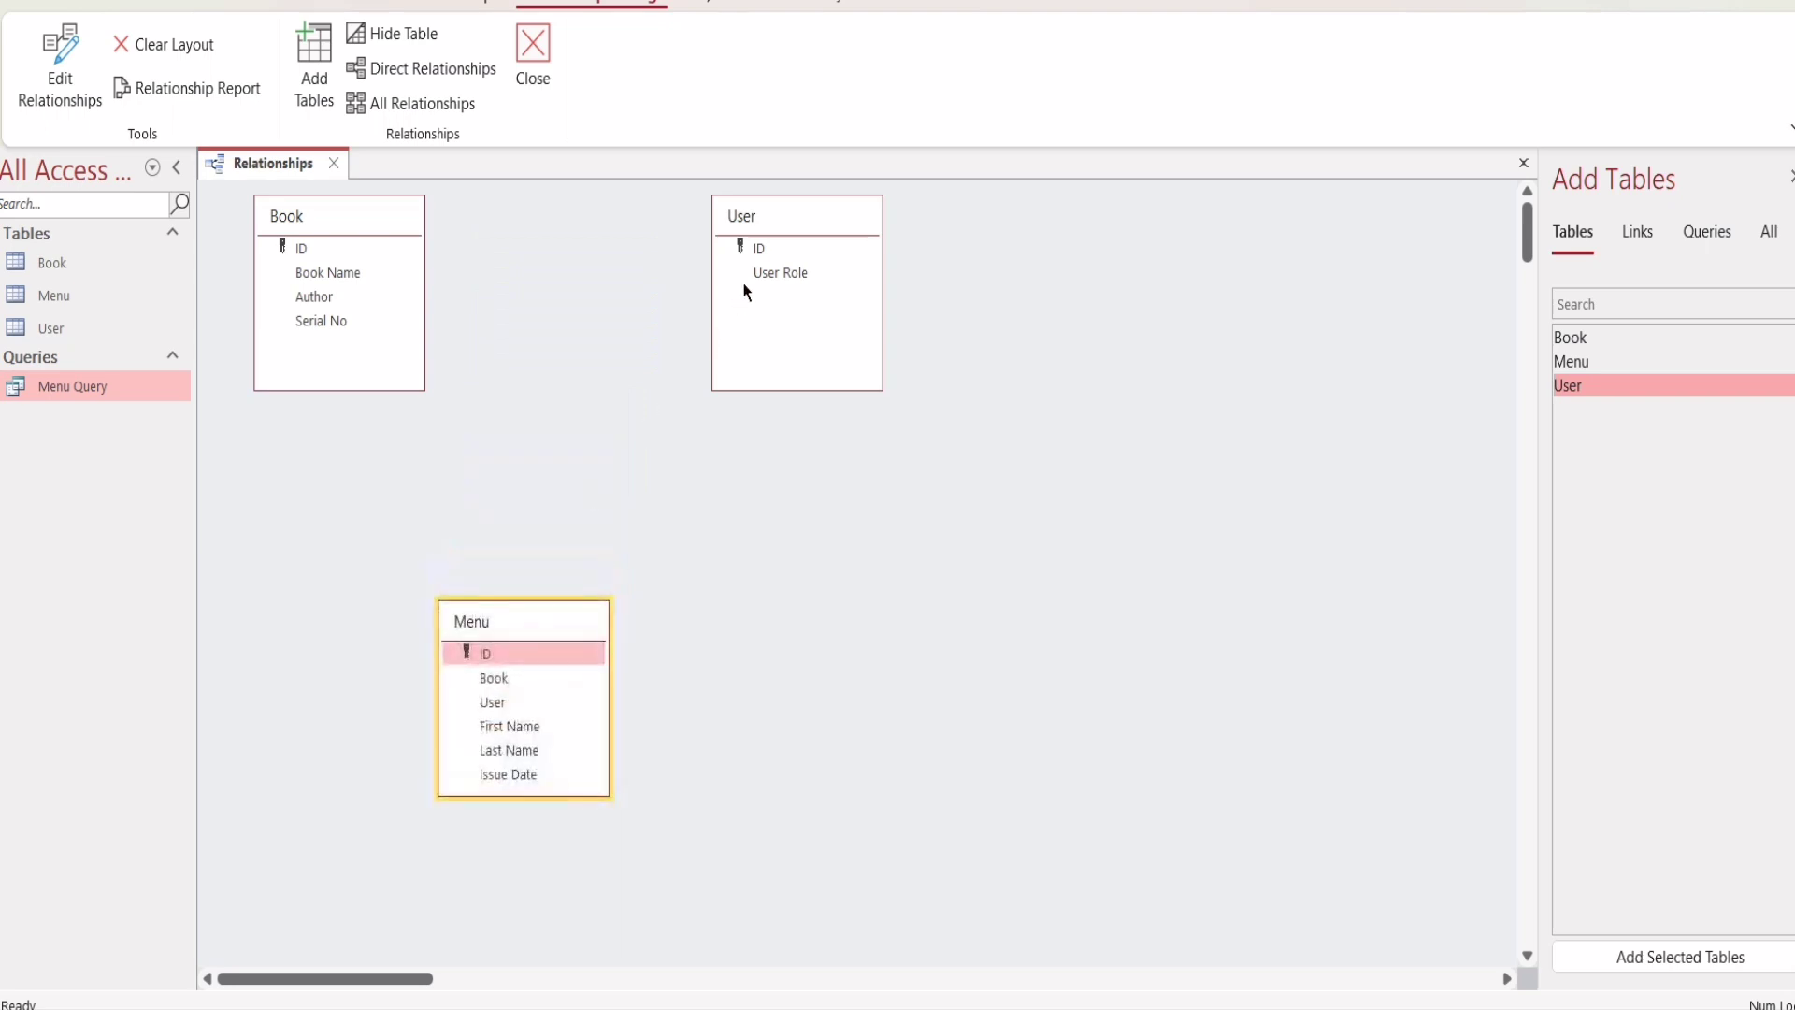
Rearrange the Relationships layout by shifting the User table slightly down and right and the Book table slightly down
{"action": "left_click_drag", "start_coordinate": [772, 223], "coordinate": [831, 264]}
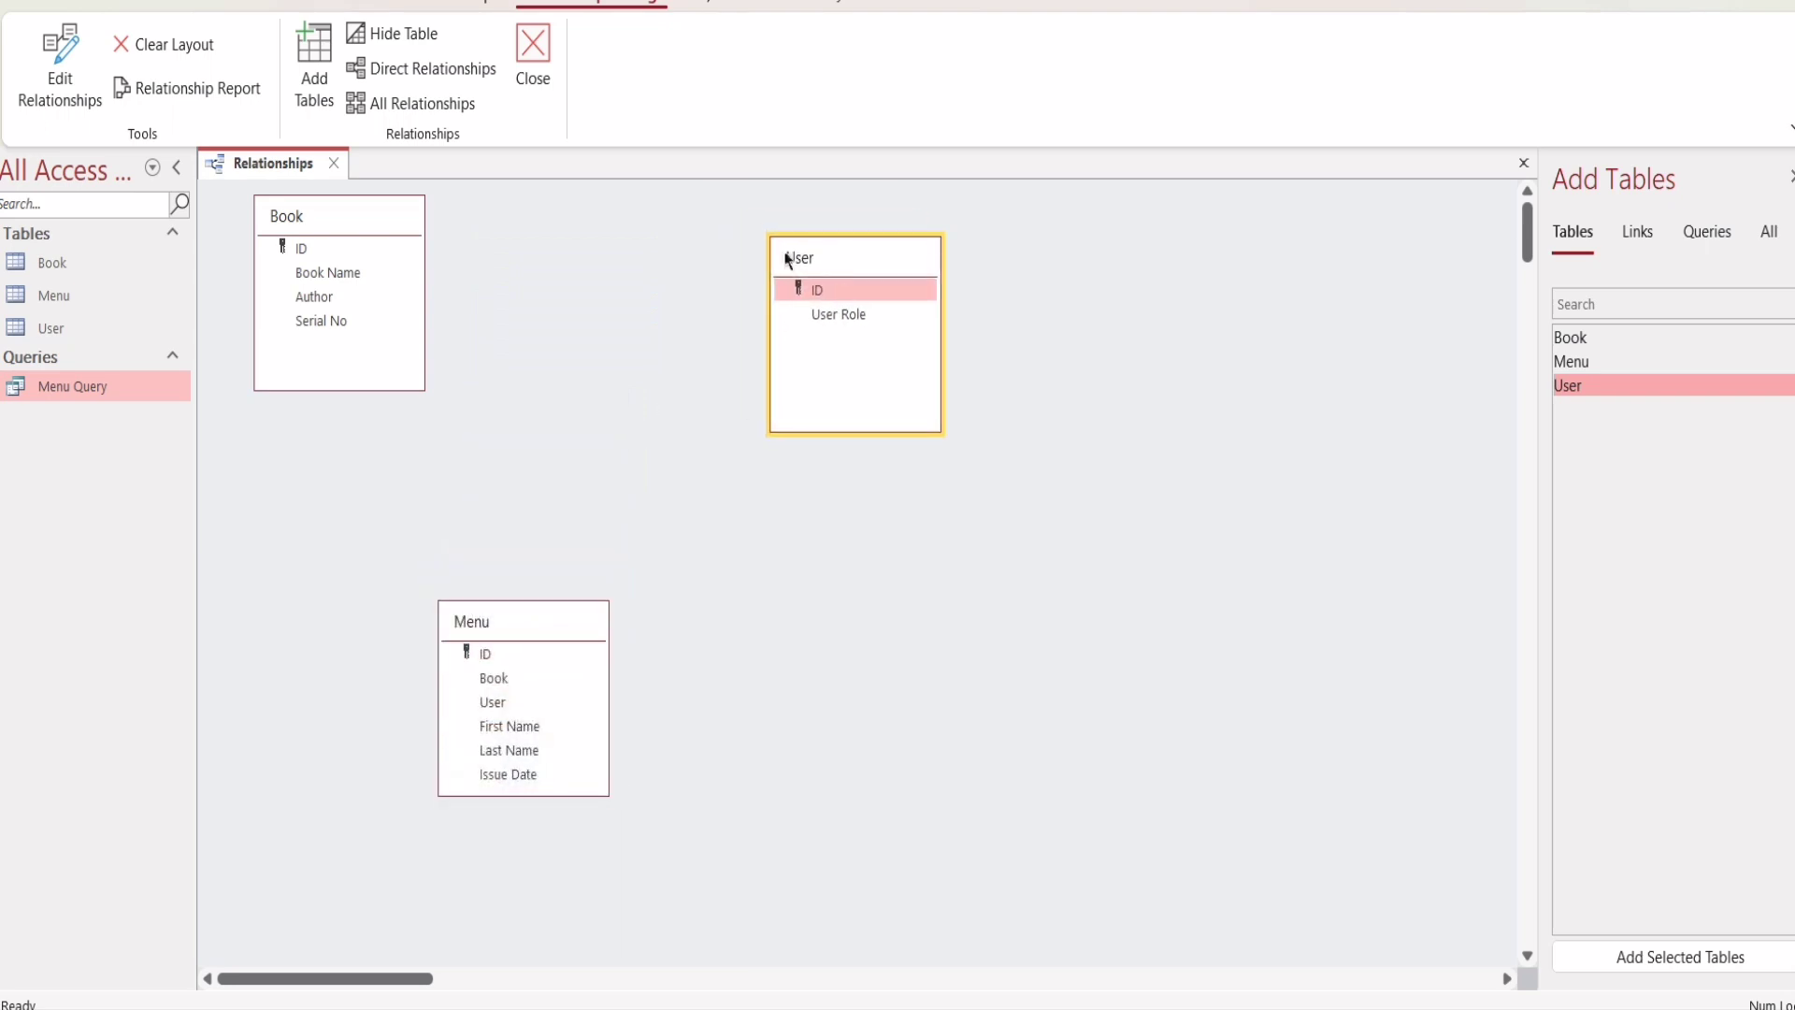
{"action": "left_click_drag", "start_coordinate": [387, 224], "coordinate": [389, 289]}
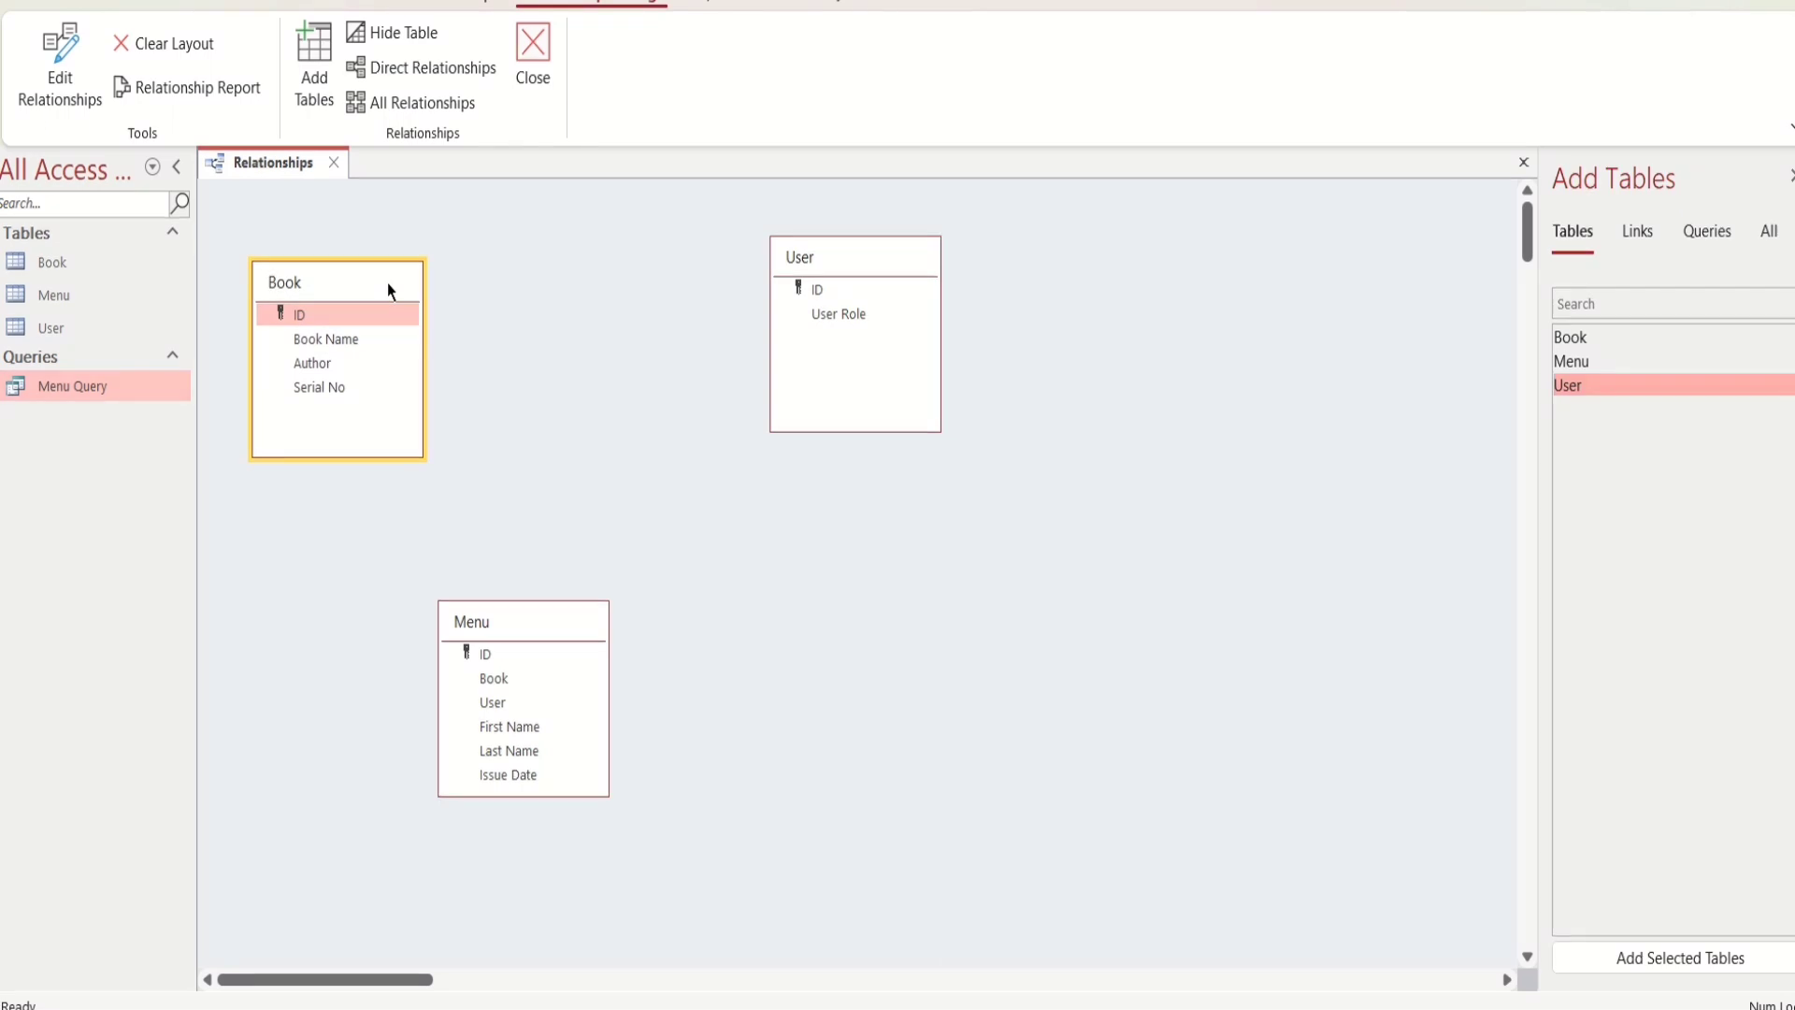
{"action": "double_click", "coordinate": [352, 343]}
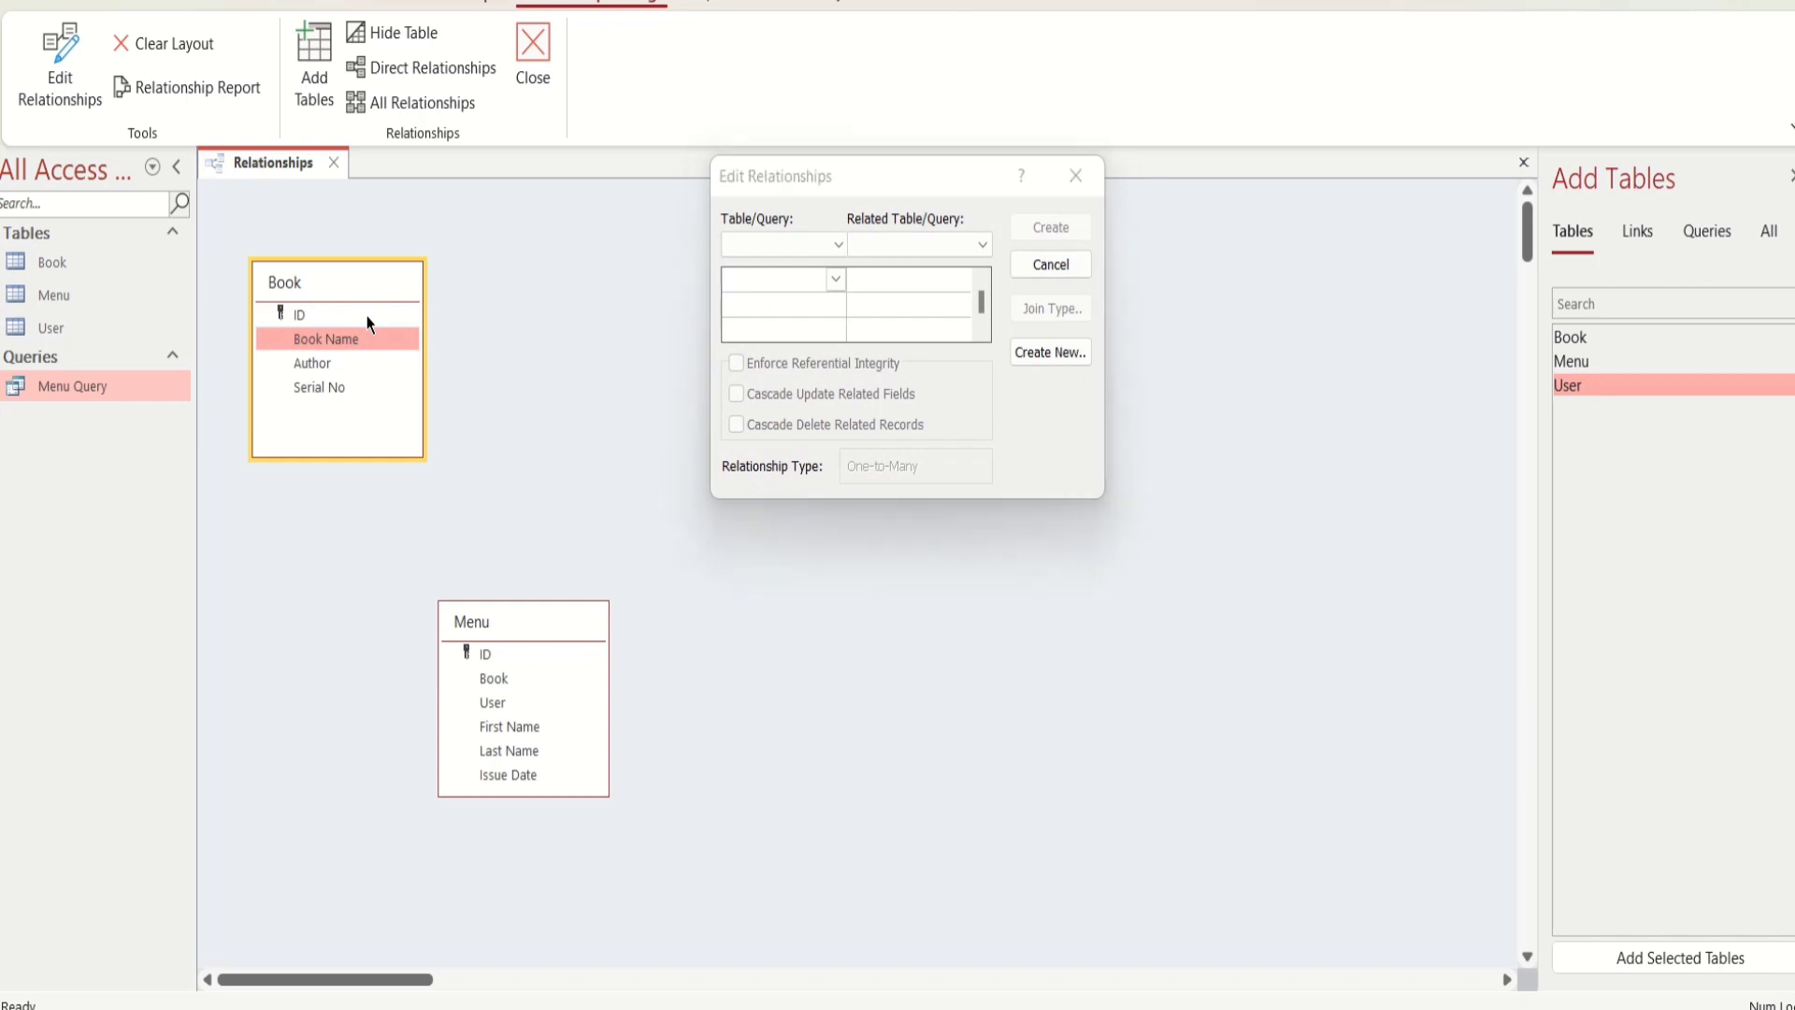
{"action": "left_click", "coordinate": [1076, 177]}
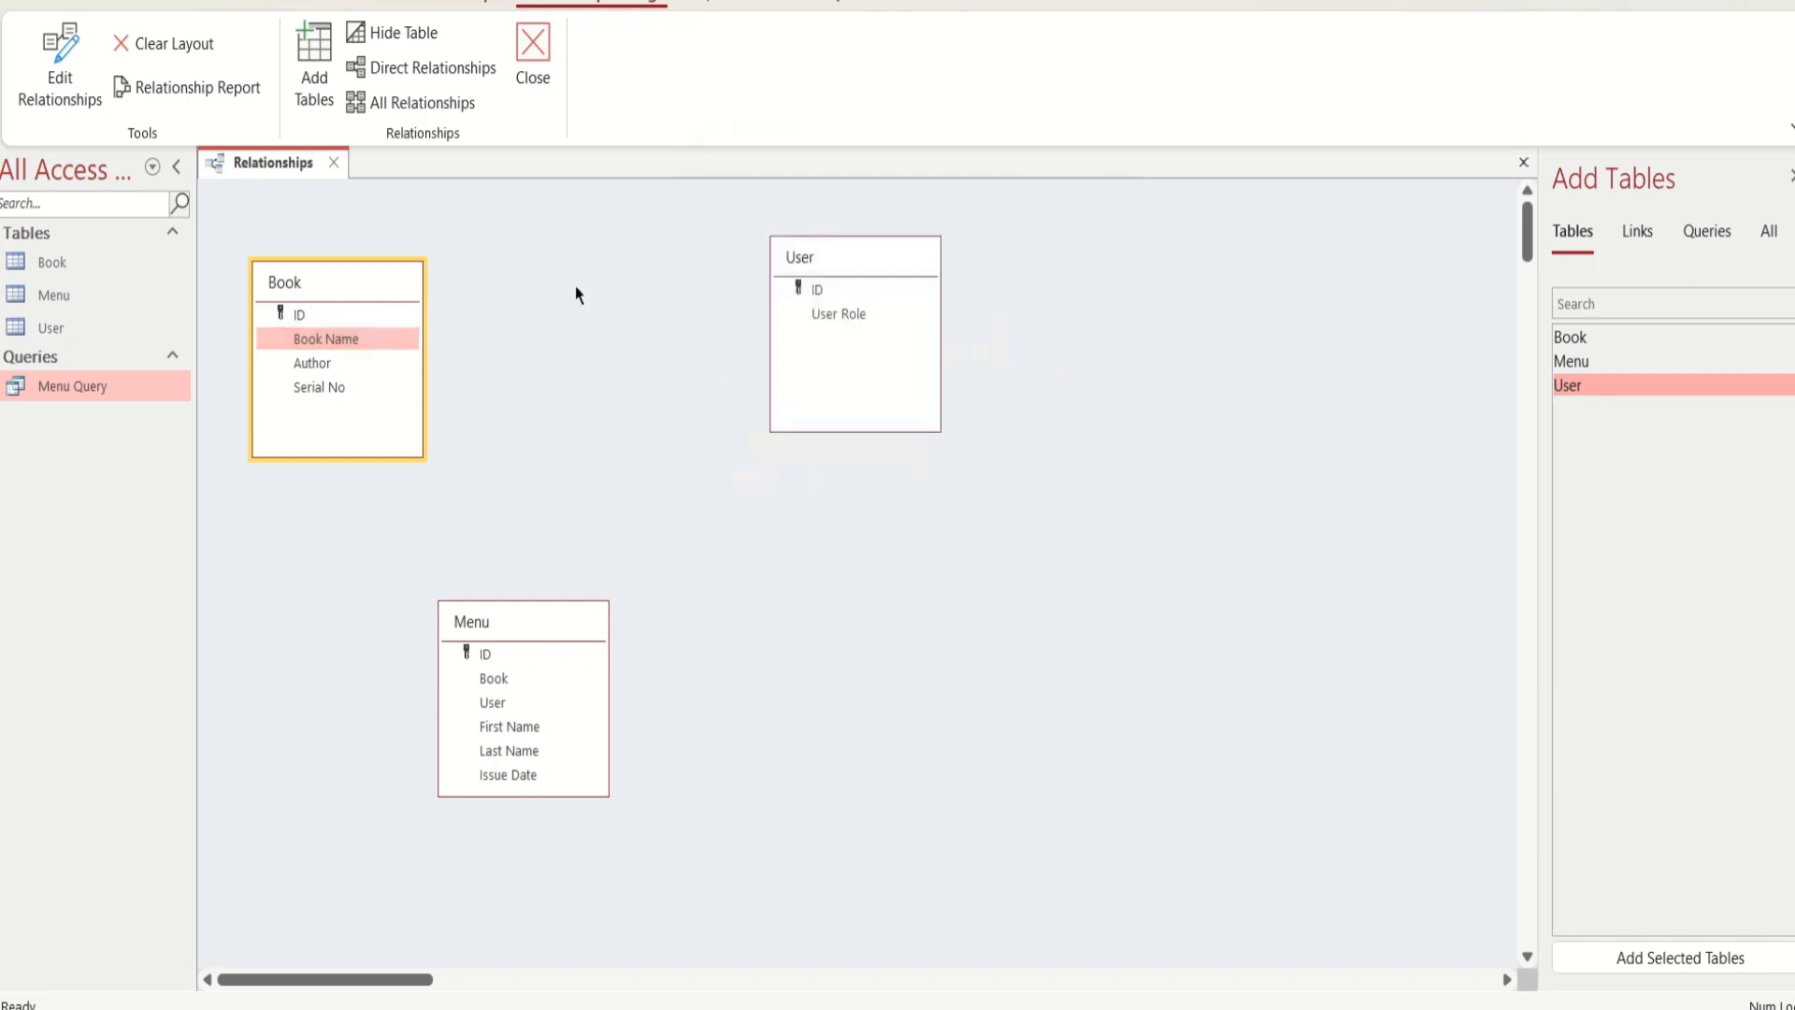
Create a relationship from the Book table's ID field to the Menu table's Book field
{"action": "left_click_drag", "start_coordinate": [404, 312], "coordinate": [513, 664]}
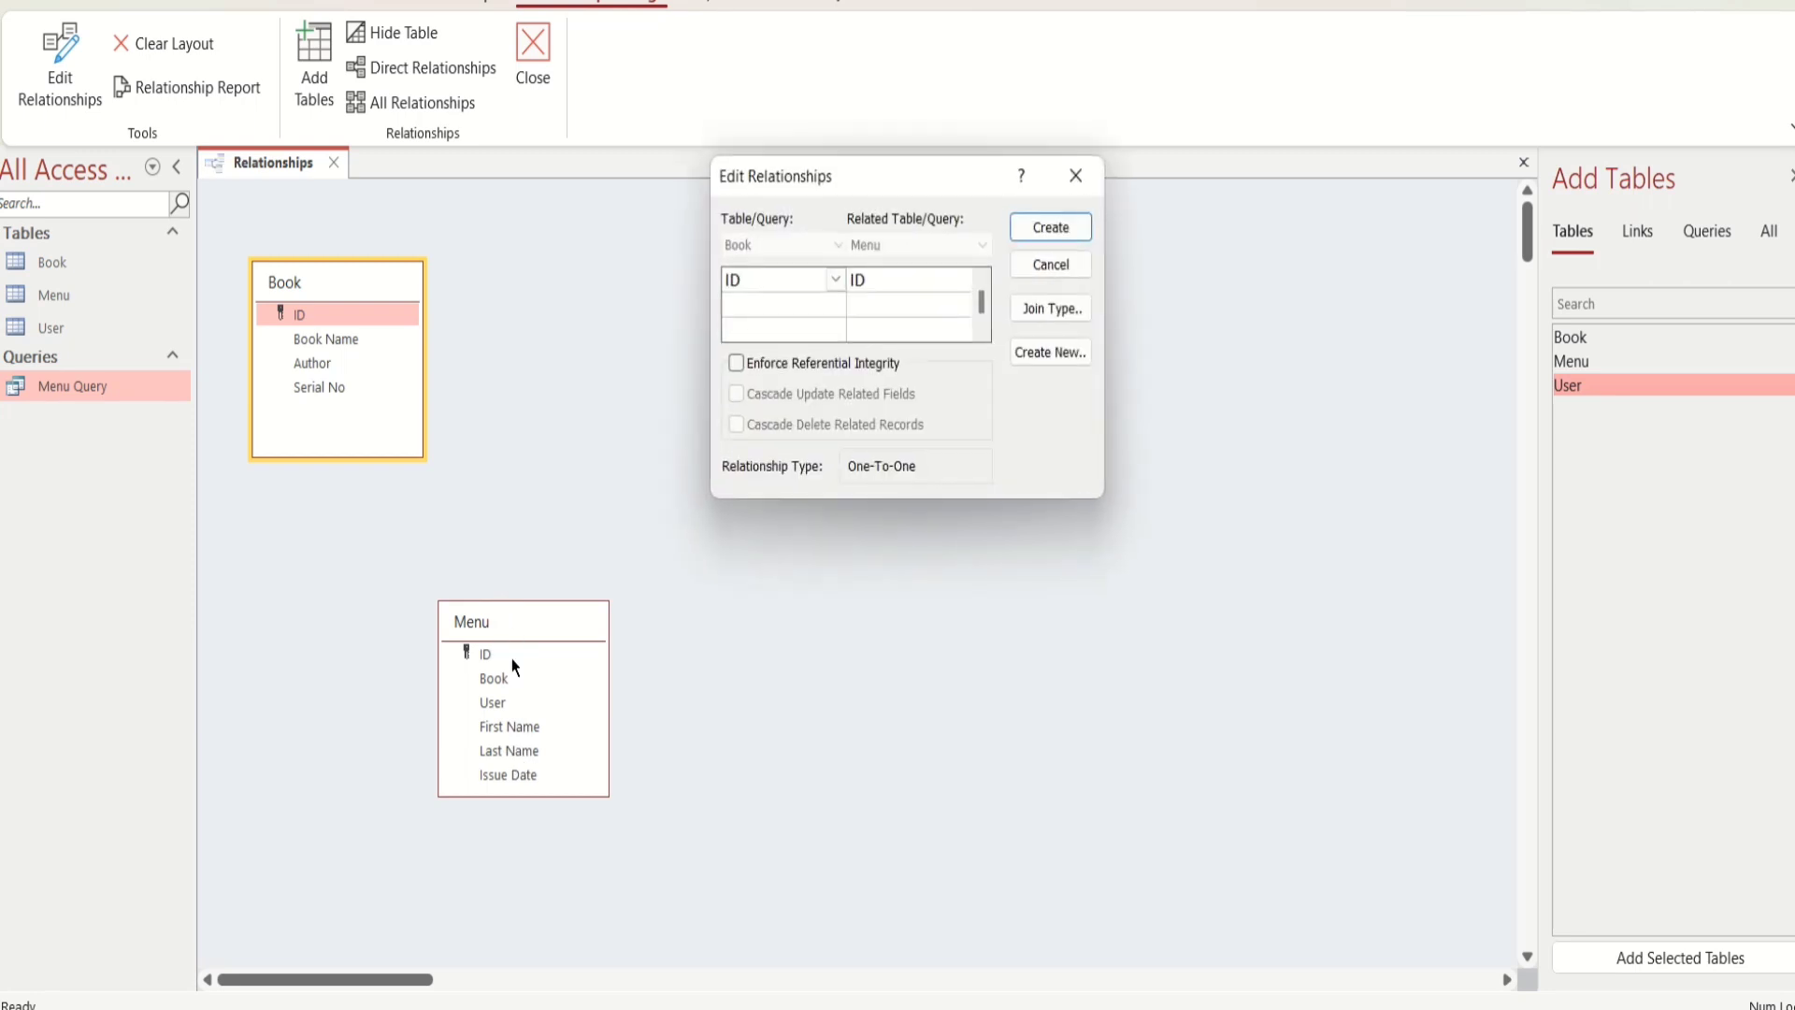
{"action": "left_click", "coordinate": [909, 281]}
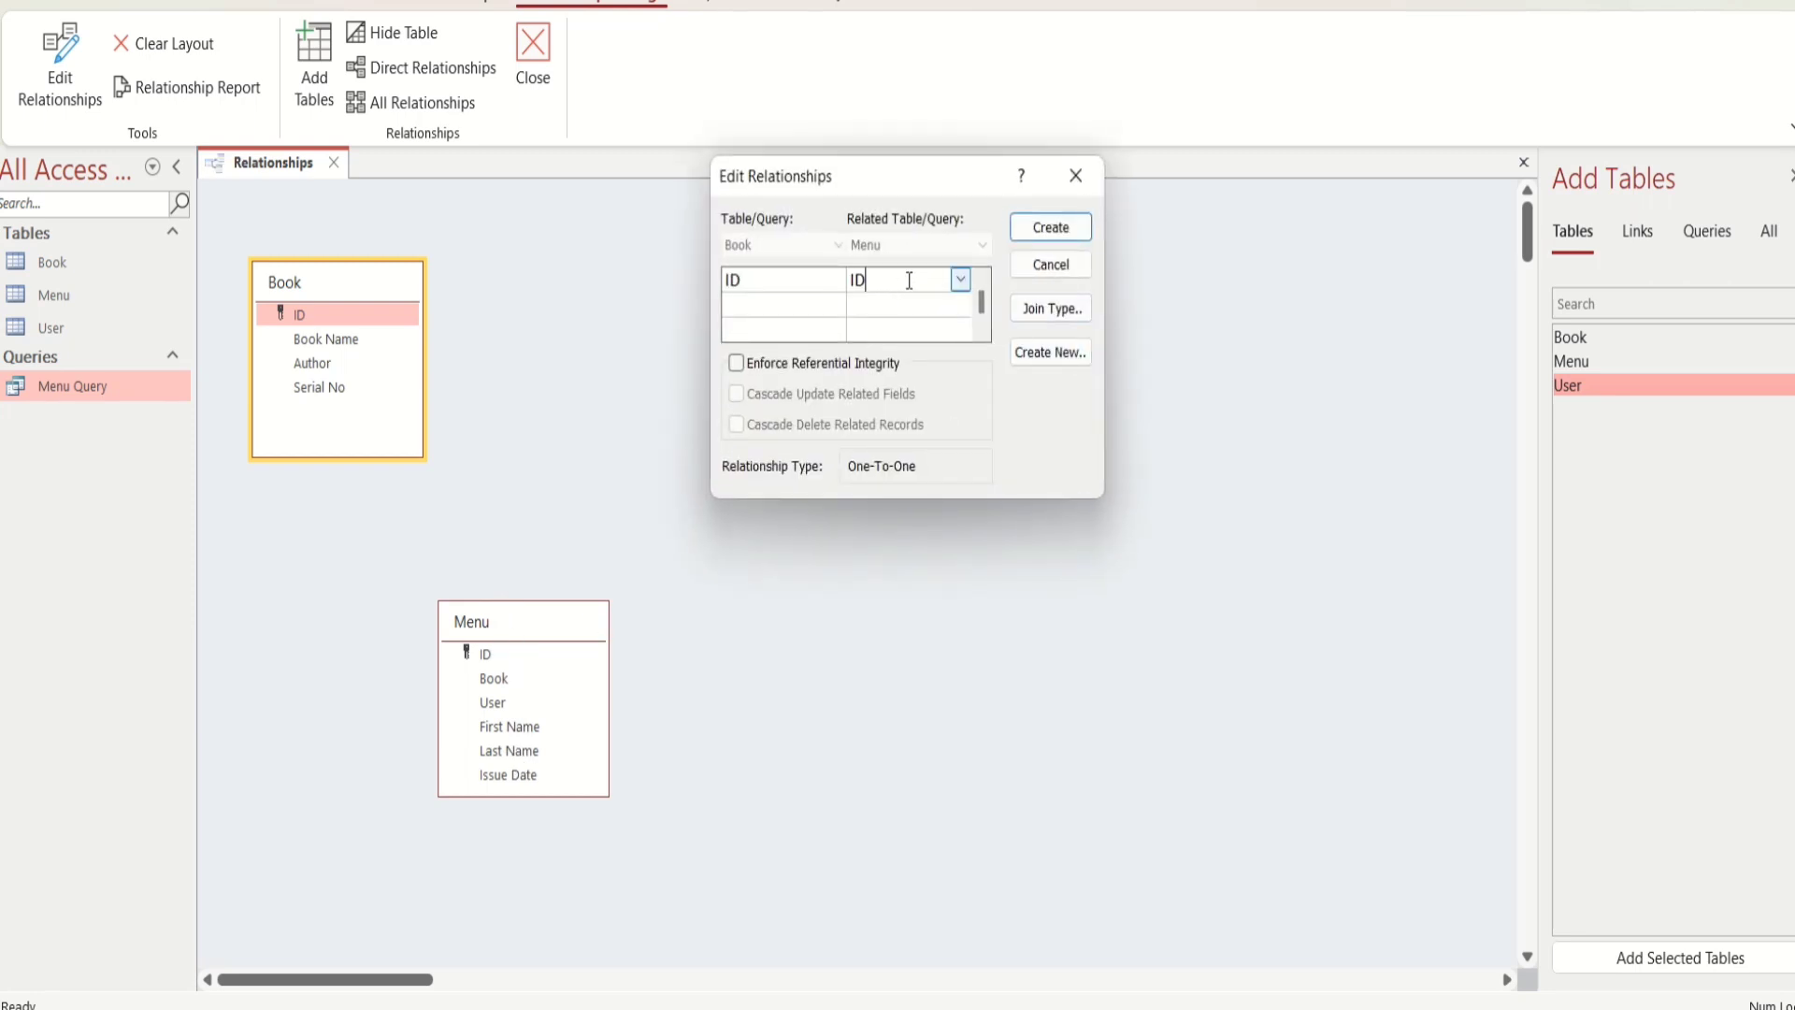
{"action": "left_click", "coordinate": [962, 280]}
{"action": "left_click", "coordinate": [928, 327]}
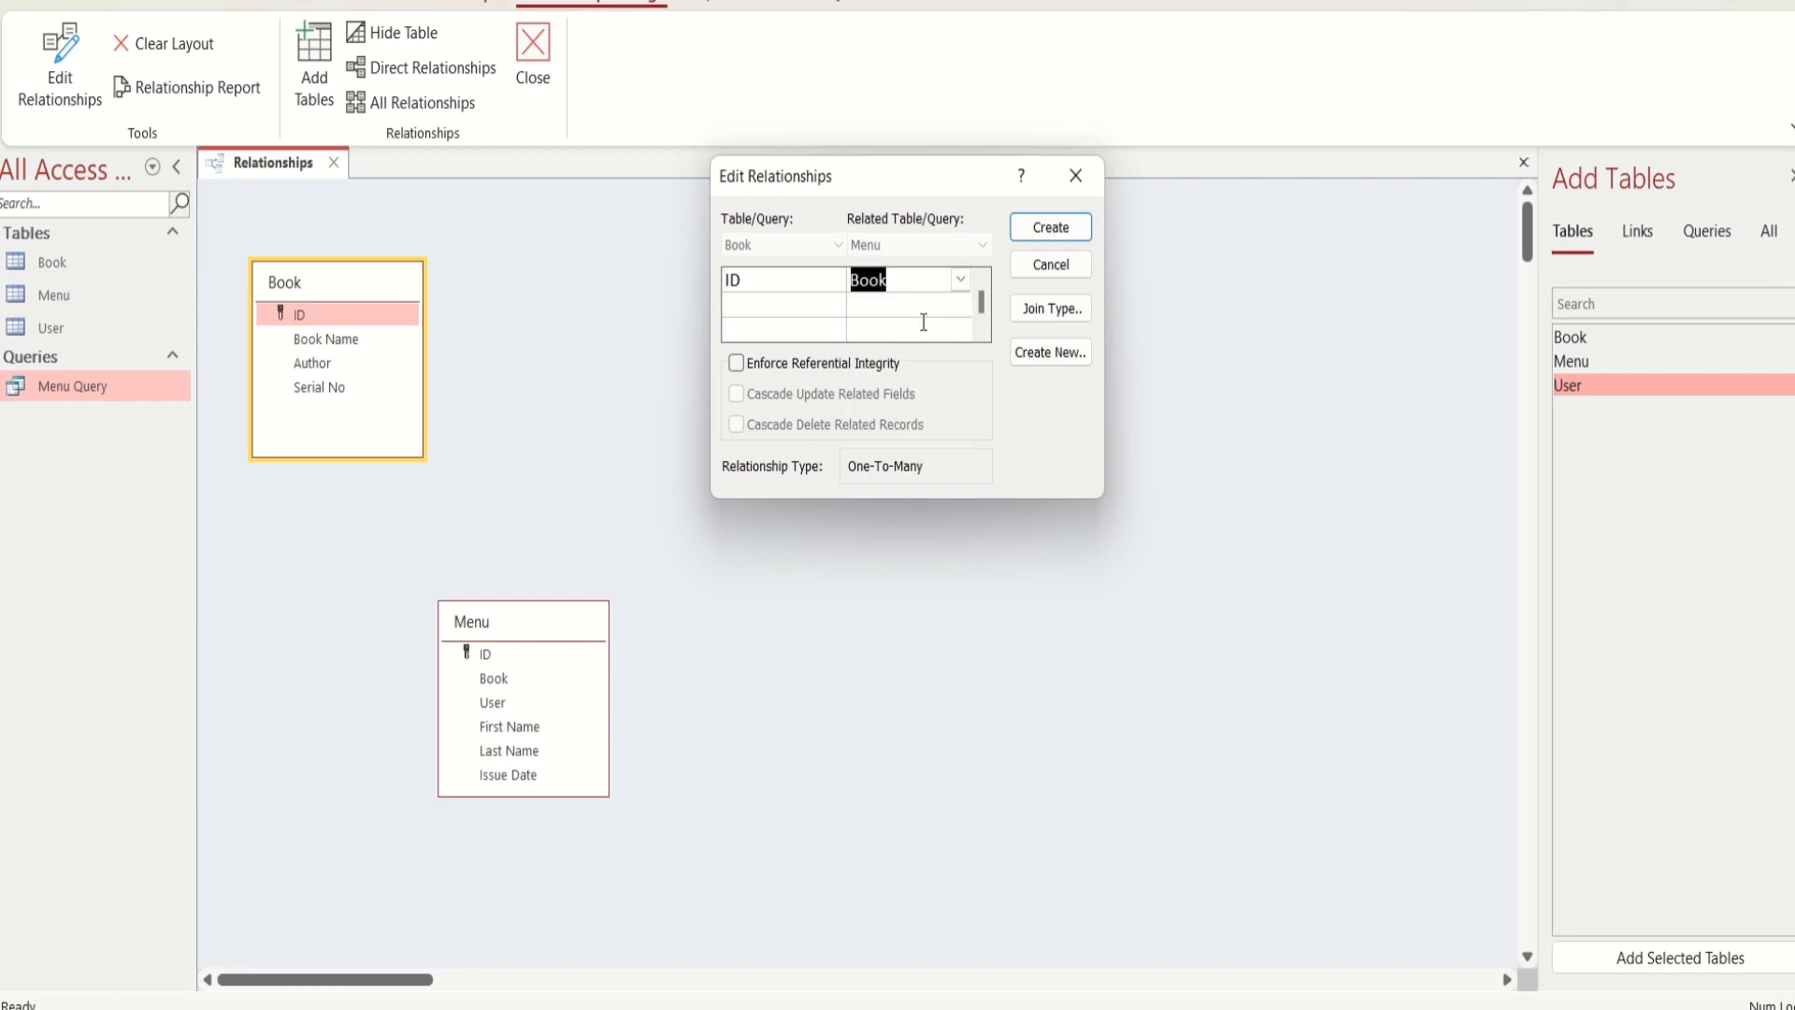
{"action": "left_click", "coordinate": [1073, 226]}
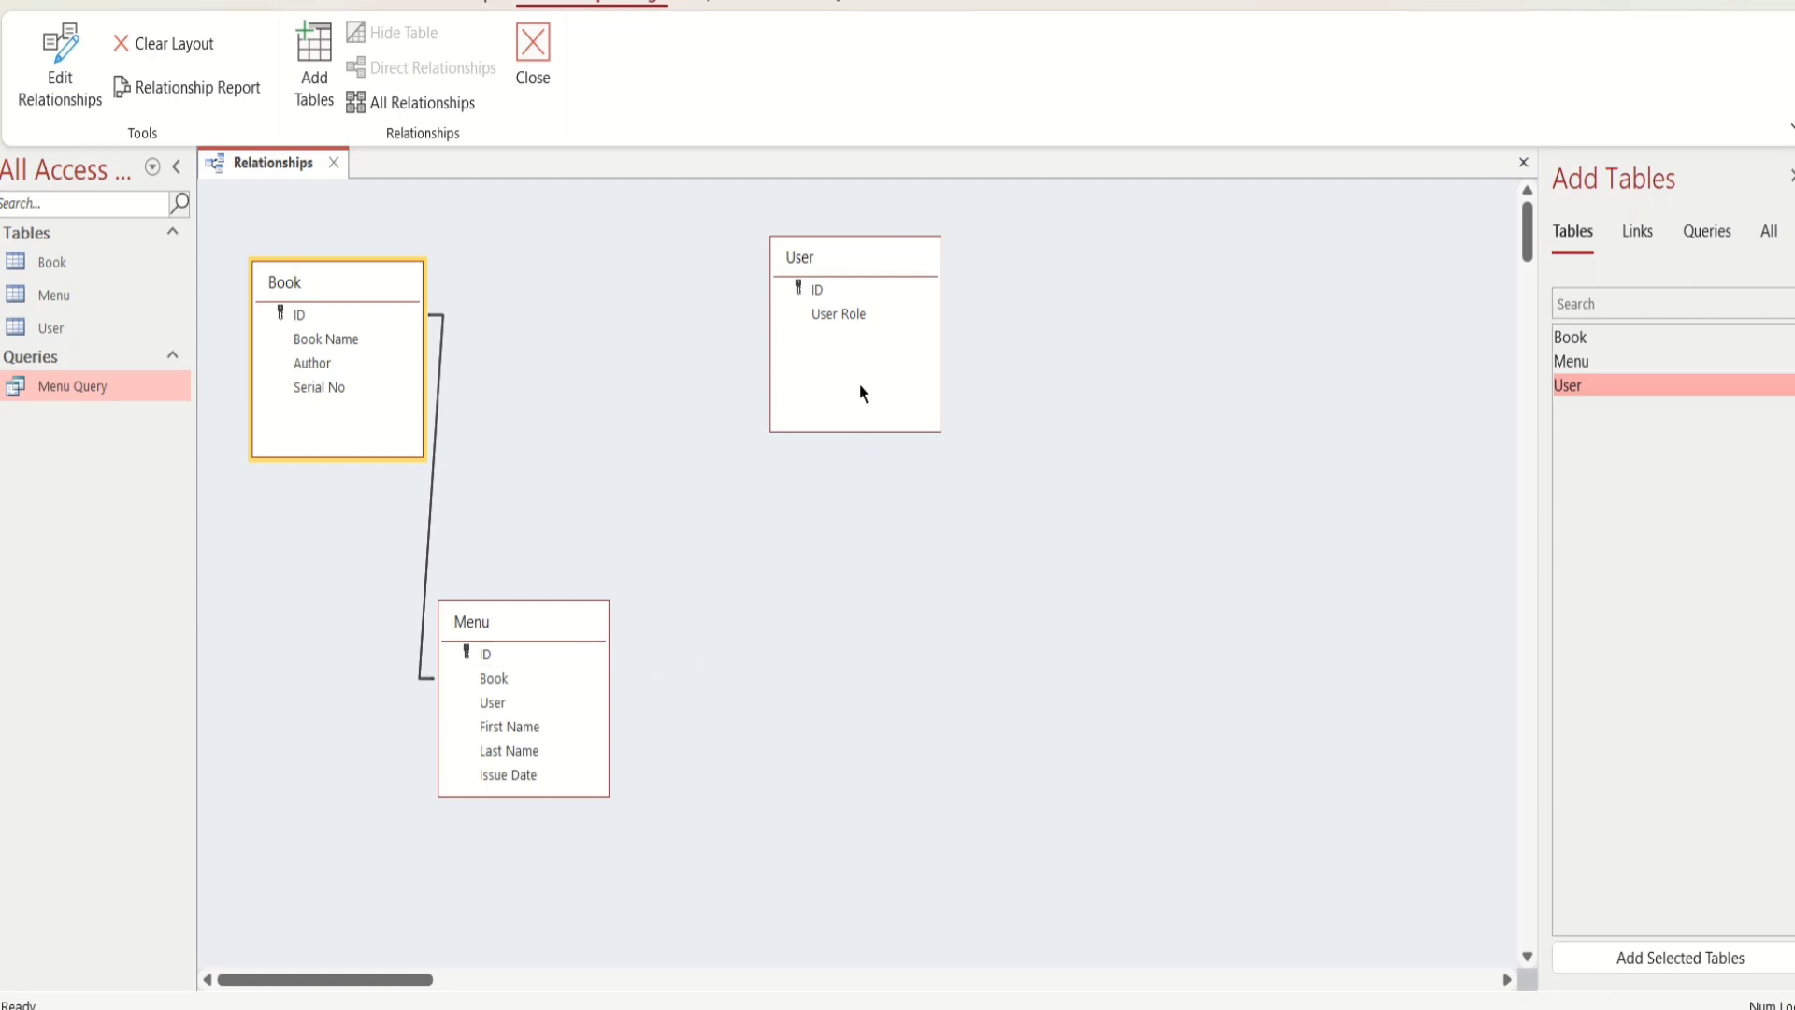
Create a relationship from the User table's ID field to the Menu table's User field and save the relationships layout
{"action": "left_click", "coordinate": [825, 290]}
{"action": "left_click_drag", "start_coordinate": [823, 290], "coordinate": [565, 666]}
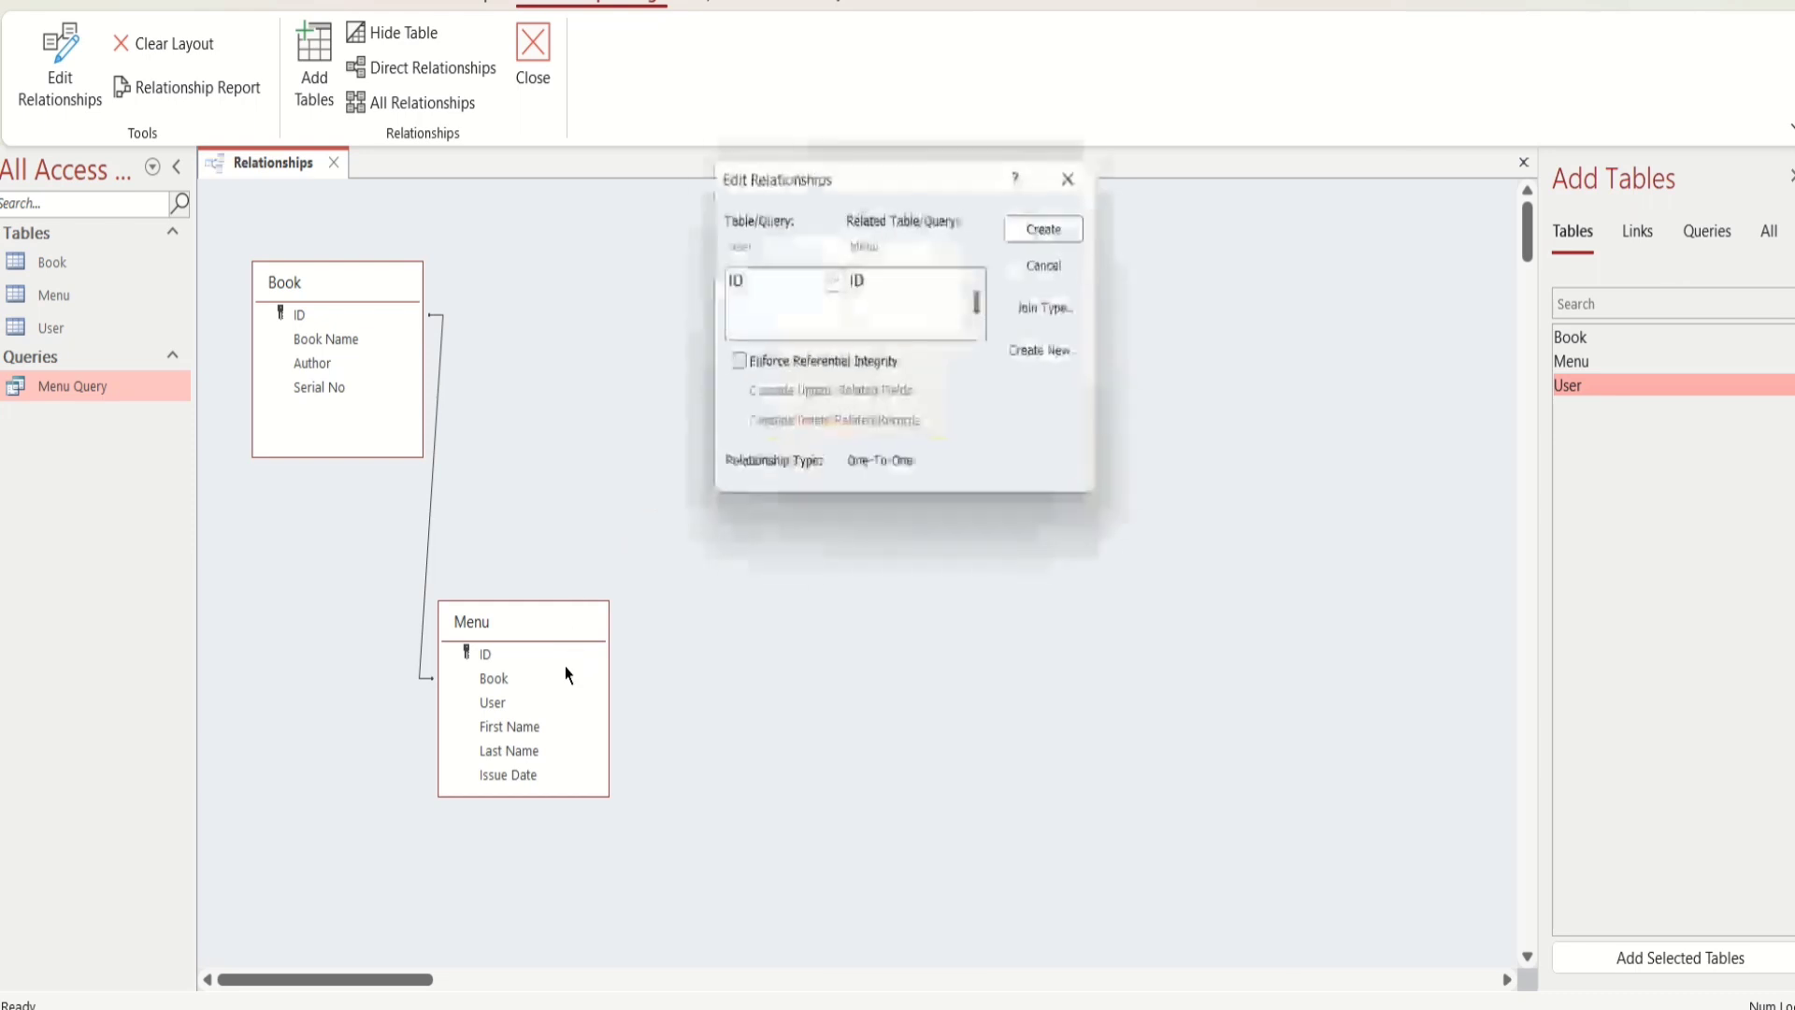
{"action": "left_click", "coordinate": [963, 283]}
{"action": "left_click", "coordinate": [961, 280]}
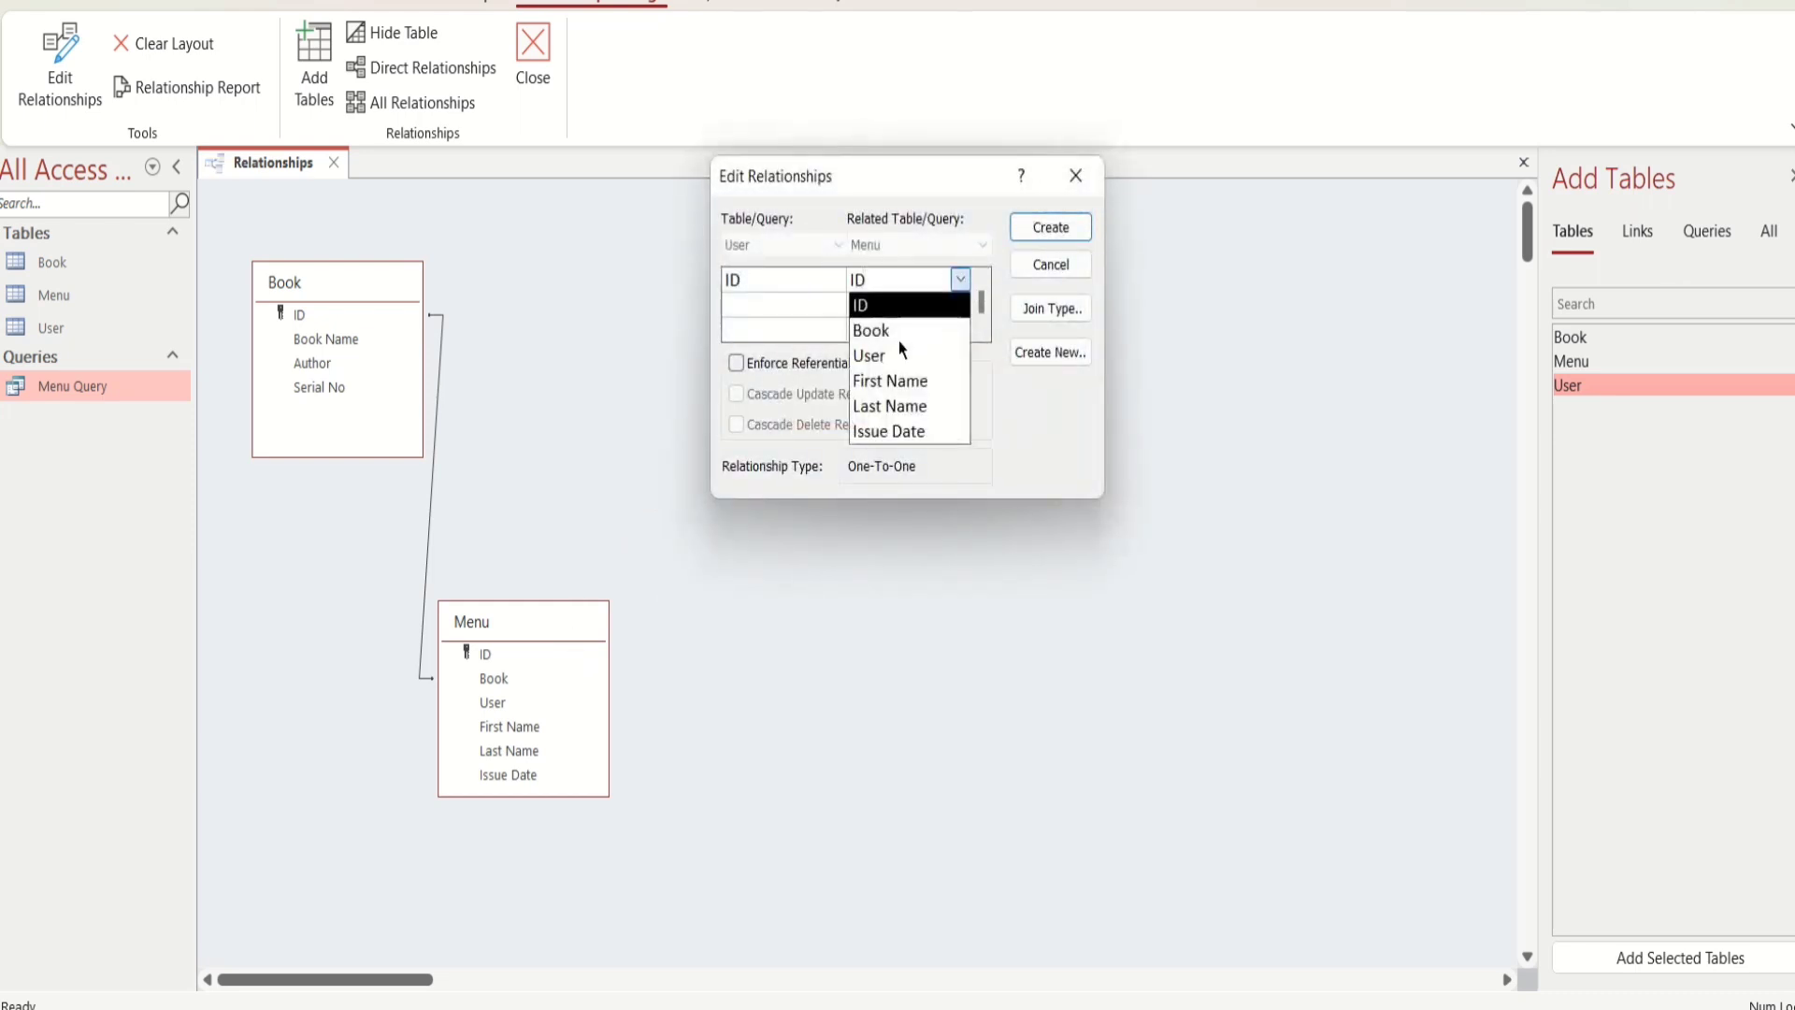
{"action": "left_click", "coordinate": [888, 365]}
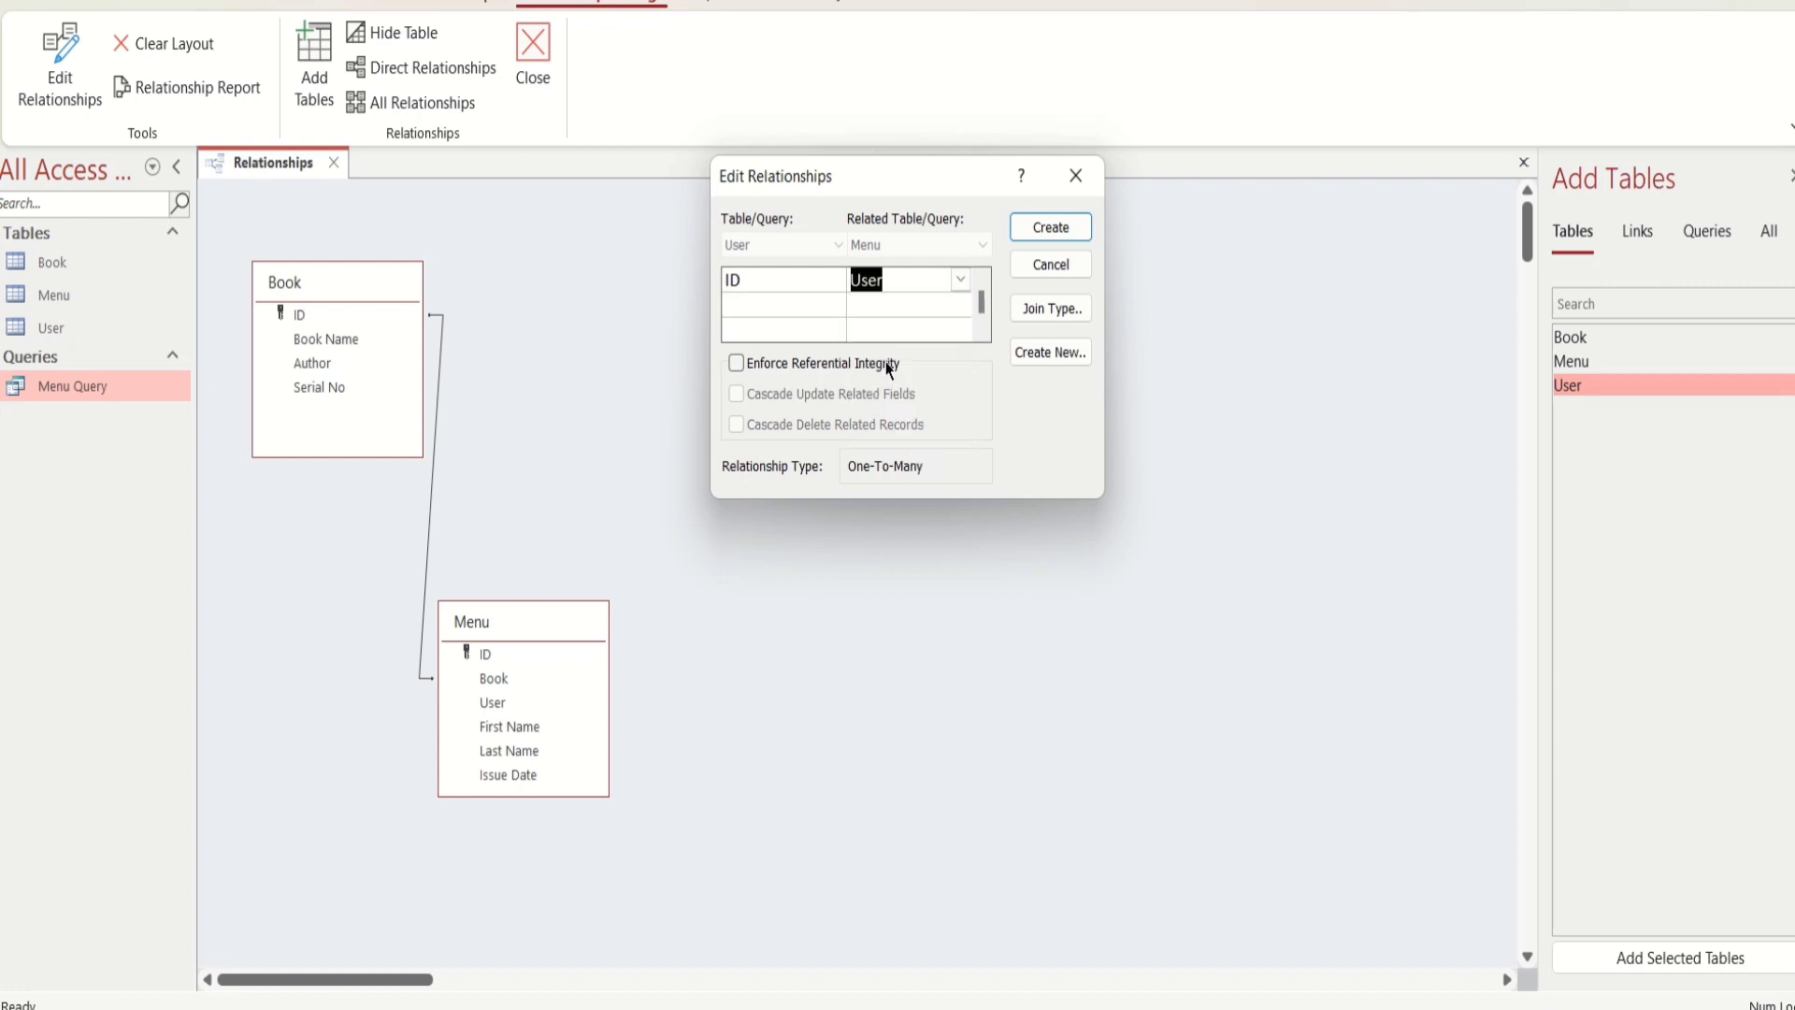
{"action": "left_click", "coordinate": [1075, 228]}
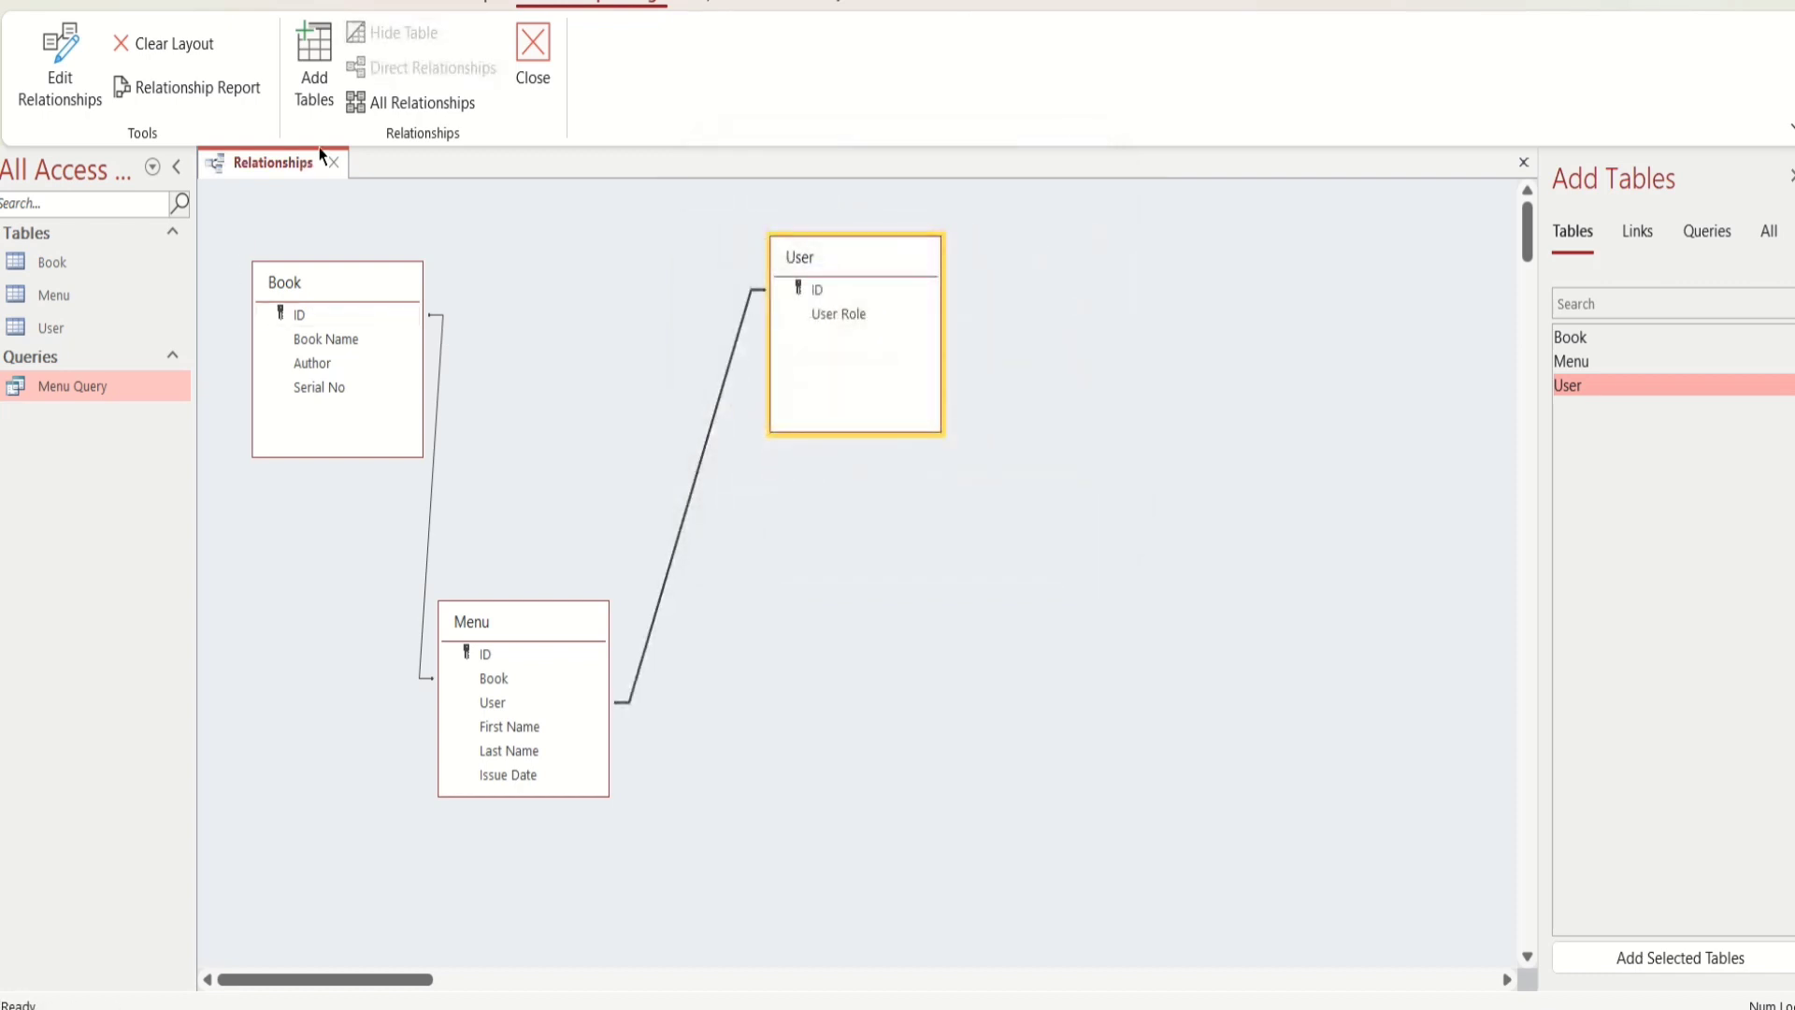
{"action": "right_click", "coordinate": [301, 165]}
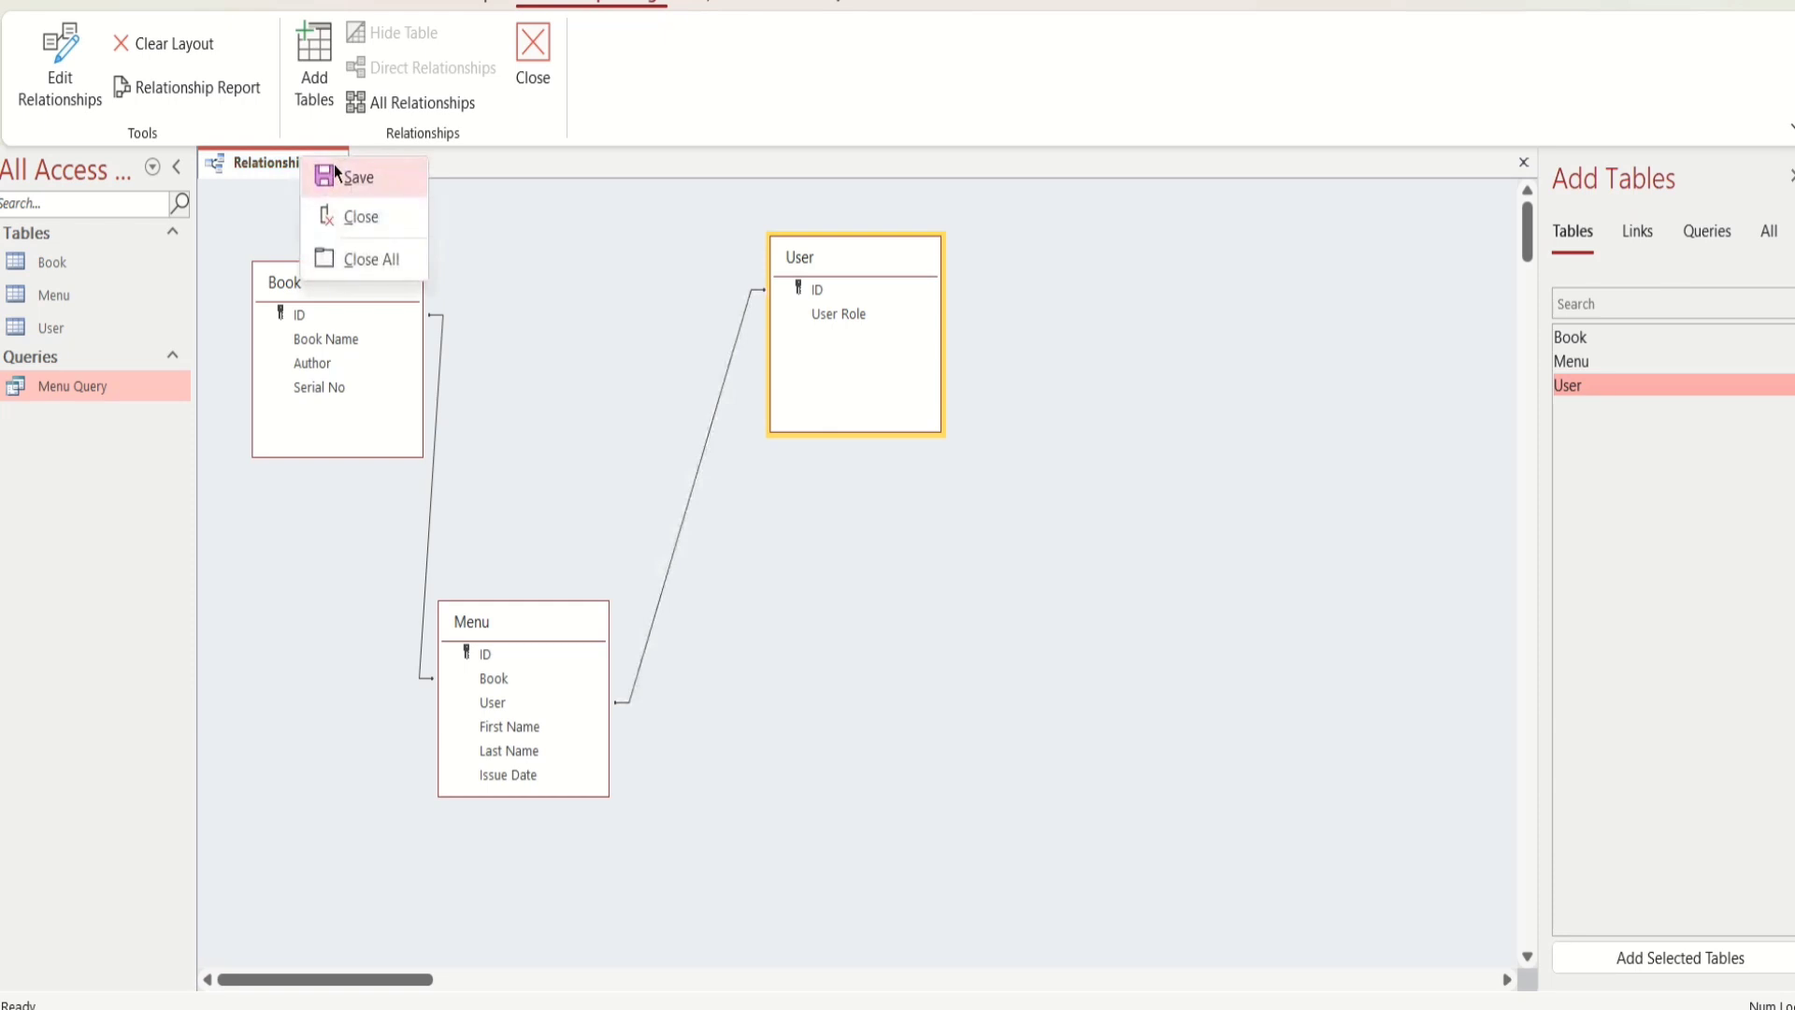
{"action": "left_click", "coordinate": [334, 165]}
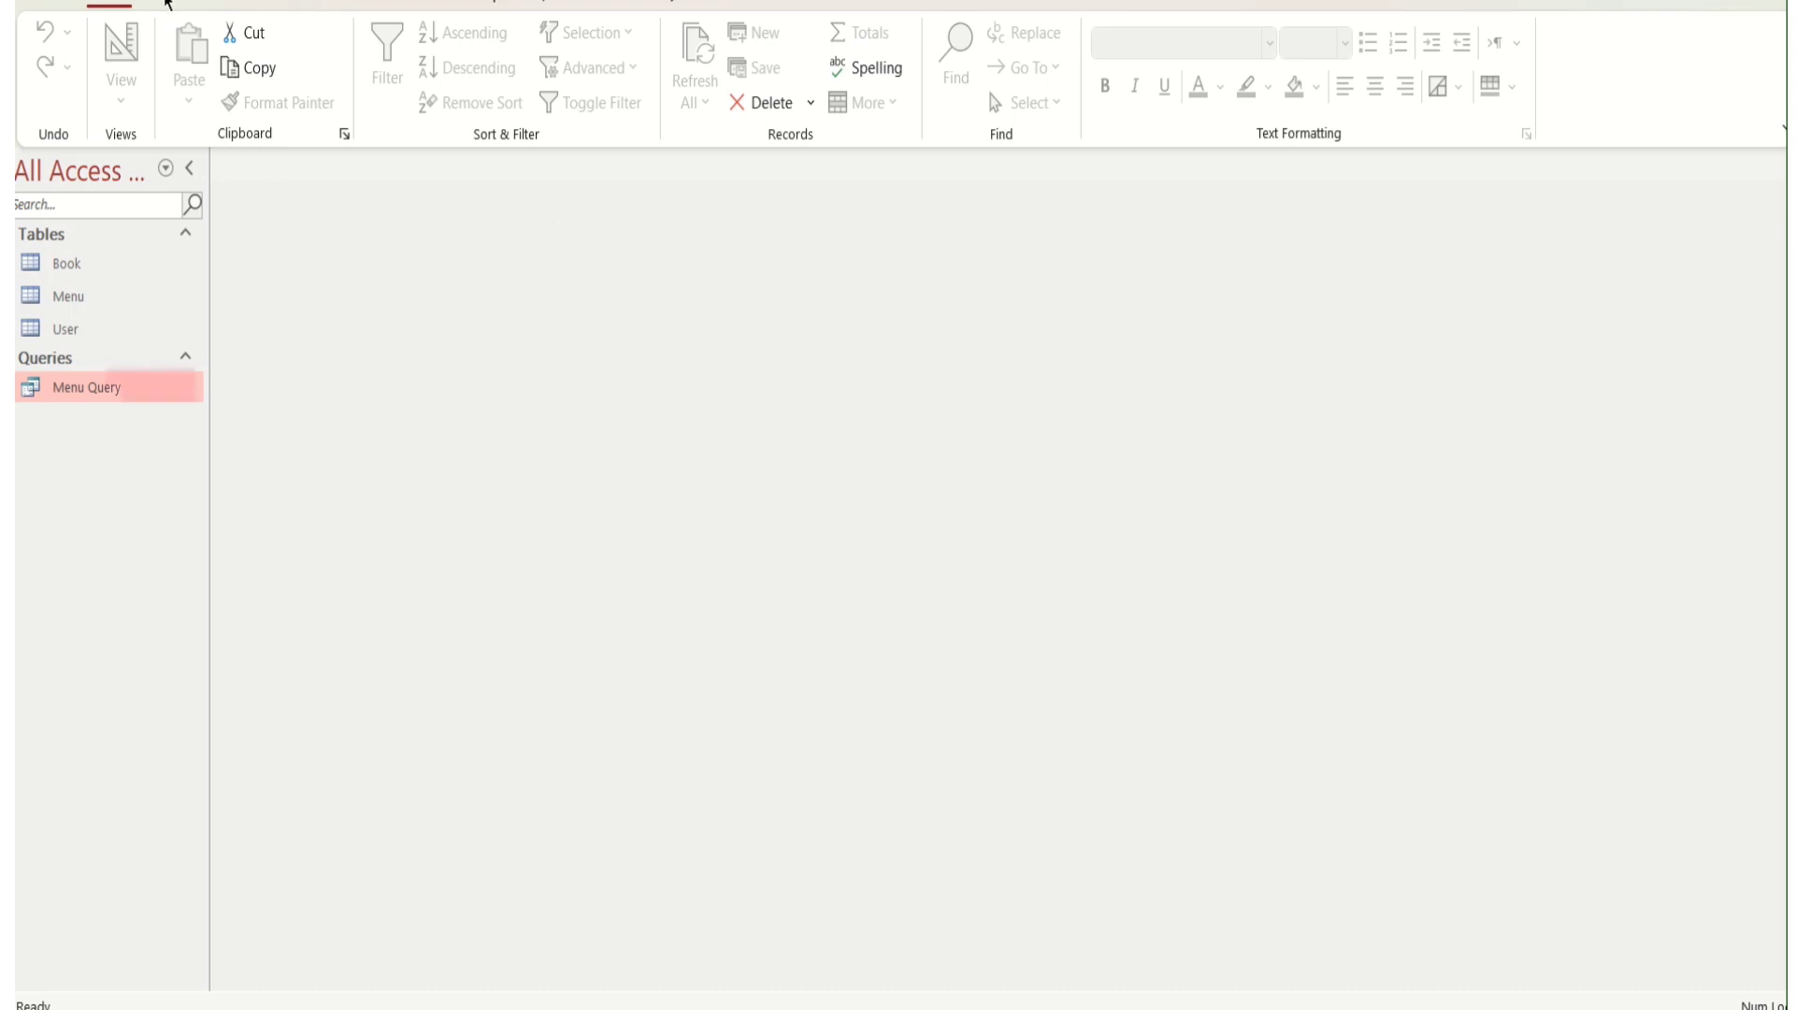
Create a form from the Book table and delete the related-records subform below the Serial No field
{"action": "left_click", "coordinate": [169, 4]}
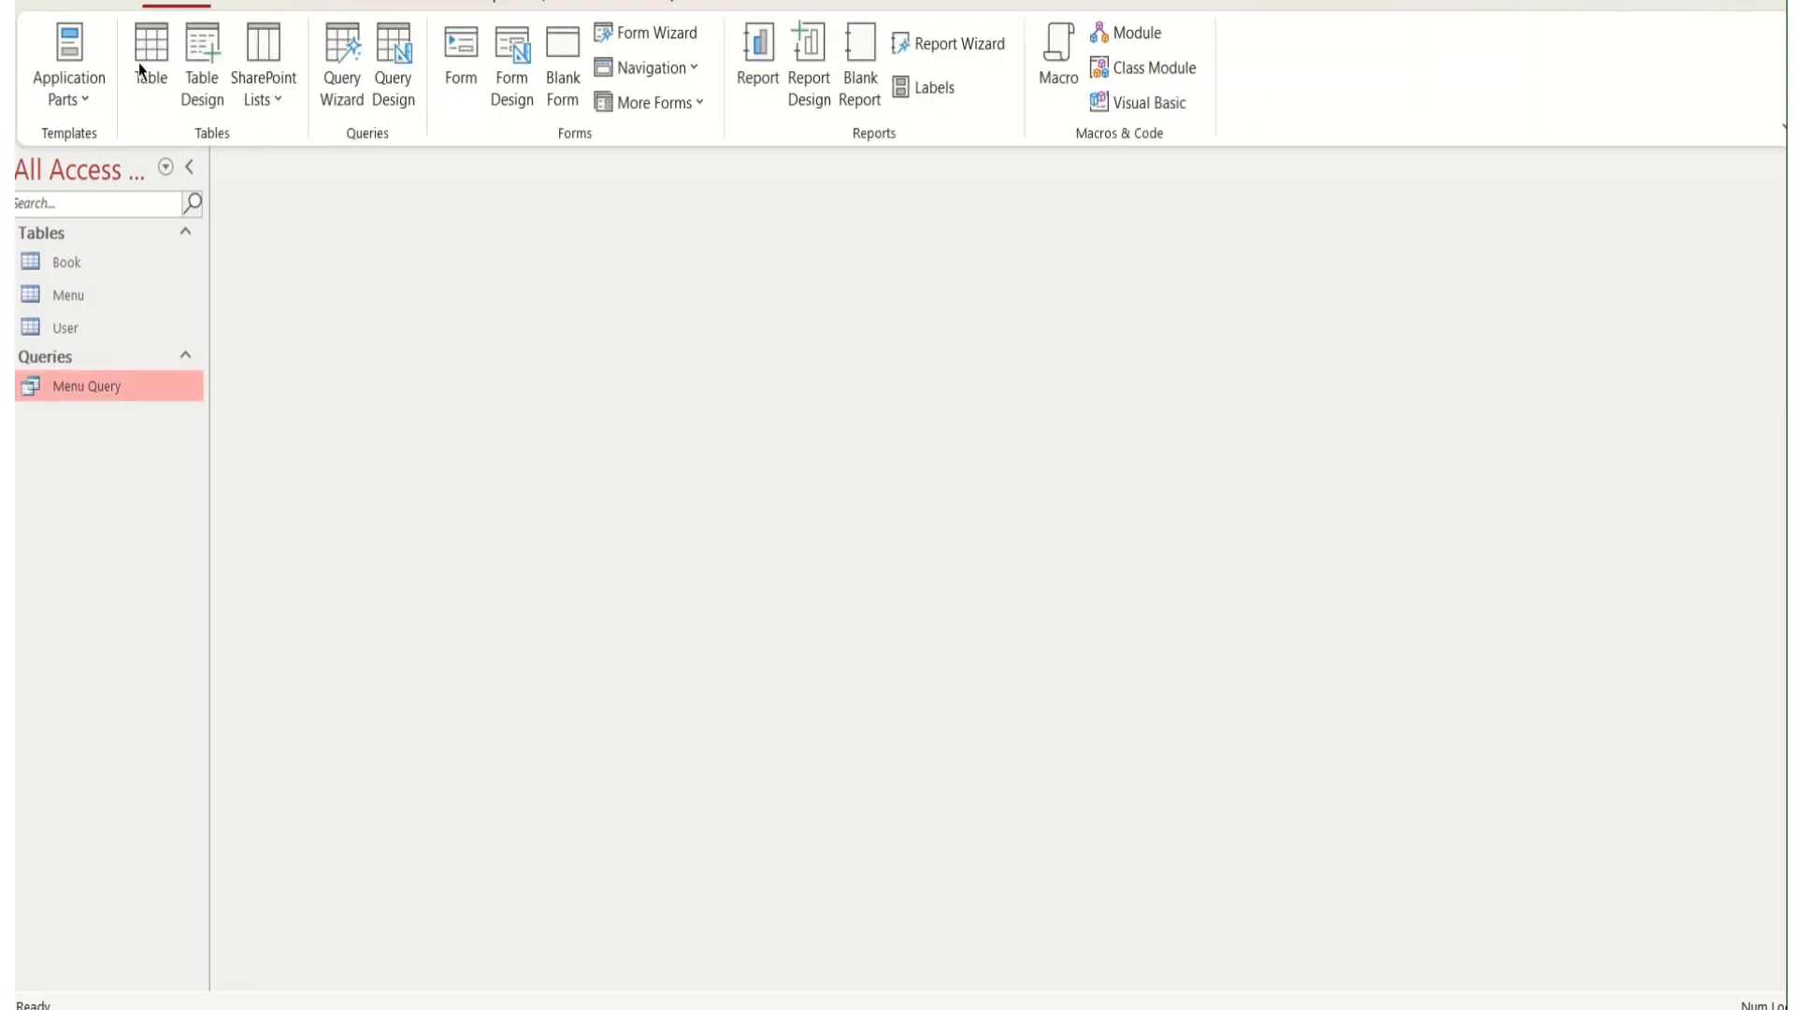
{"action": "left_click", "coordinate": [114, 266]}
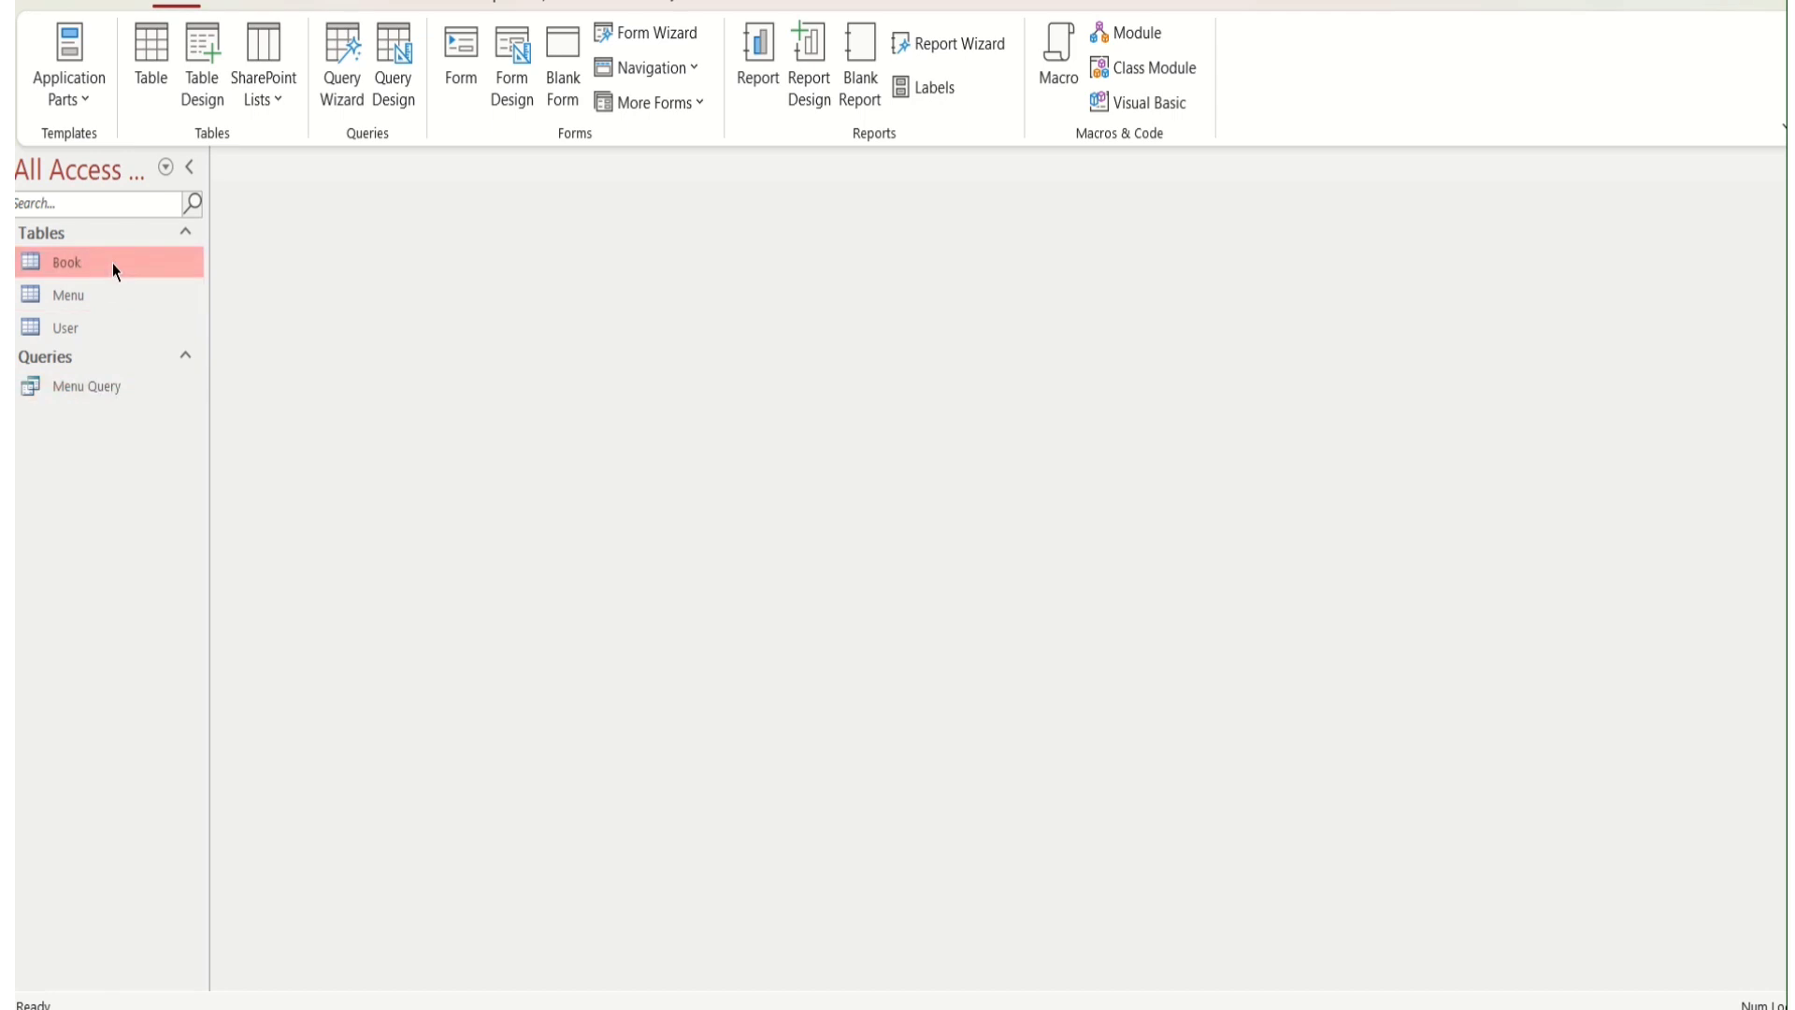
{"action": "mouse_move", "coordinate": [112, 262]}
{"action": "left_mouse_down"}
{"action": "mouse_move", "coordinate": [361, 140]}
{"action": "mouse_move", "coordinate": [134, 260]}
{"action": "left_mouse_up"}
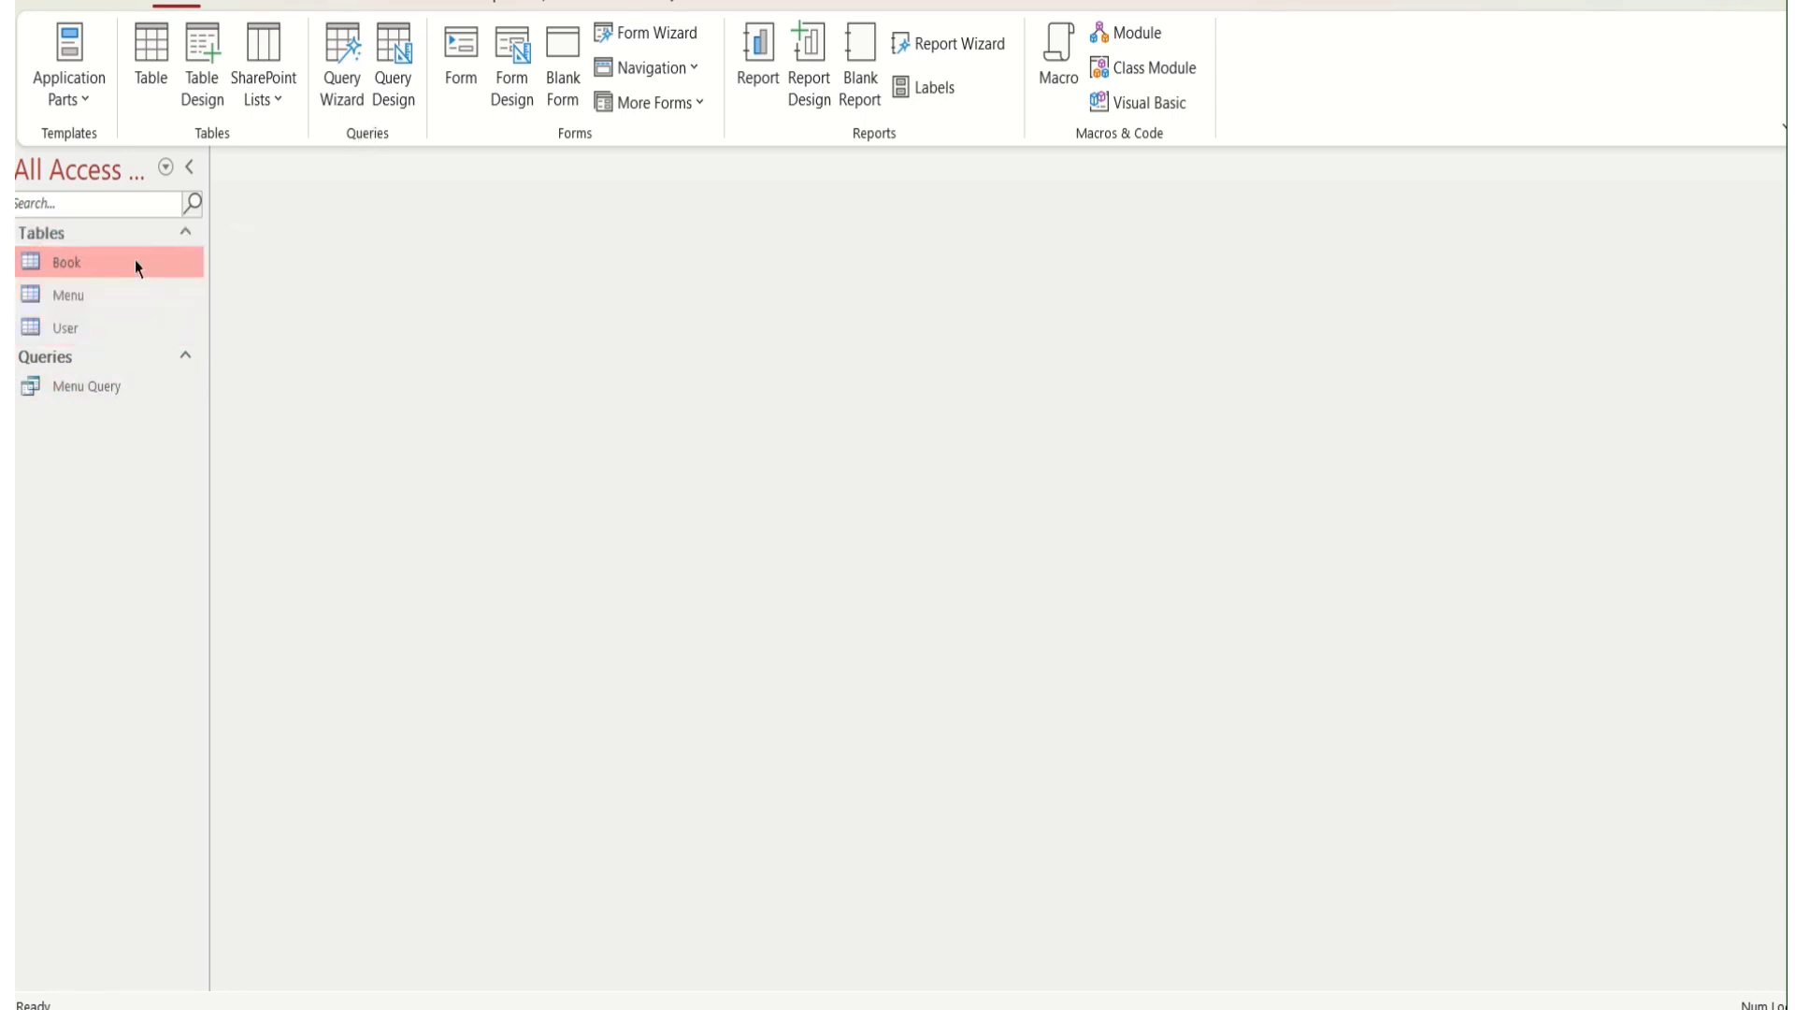
{"action": "left_click", "coordinate": [460, 62]}
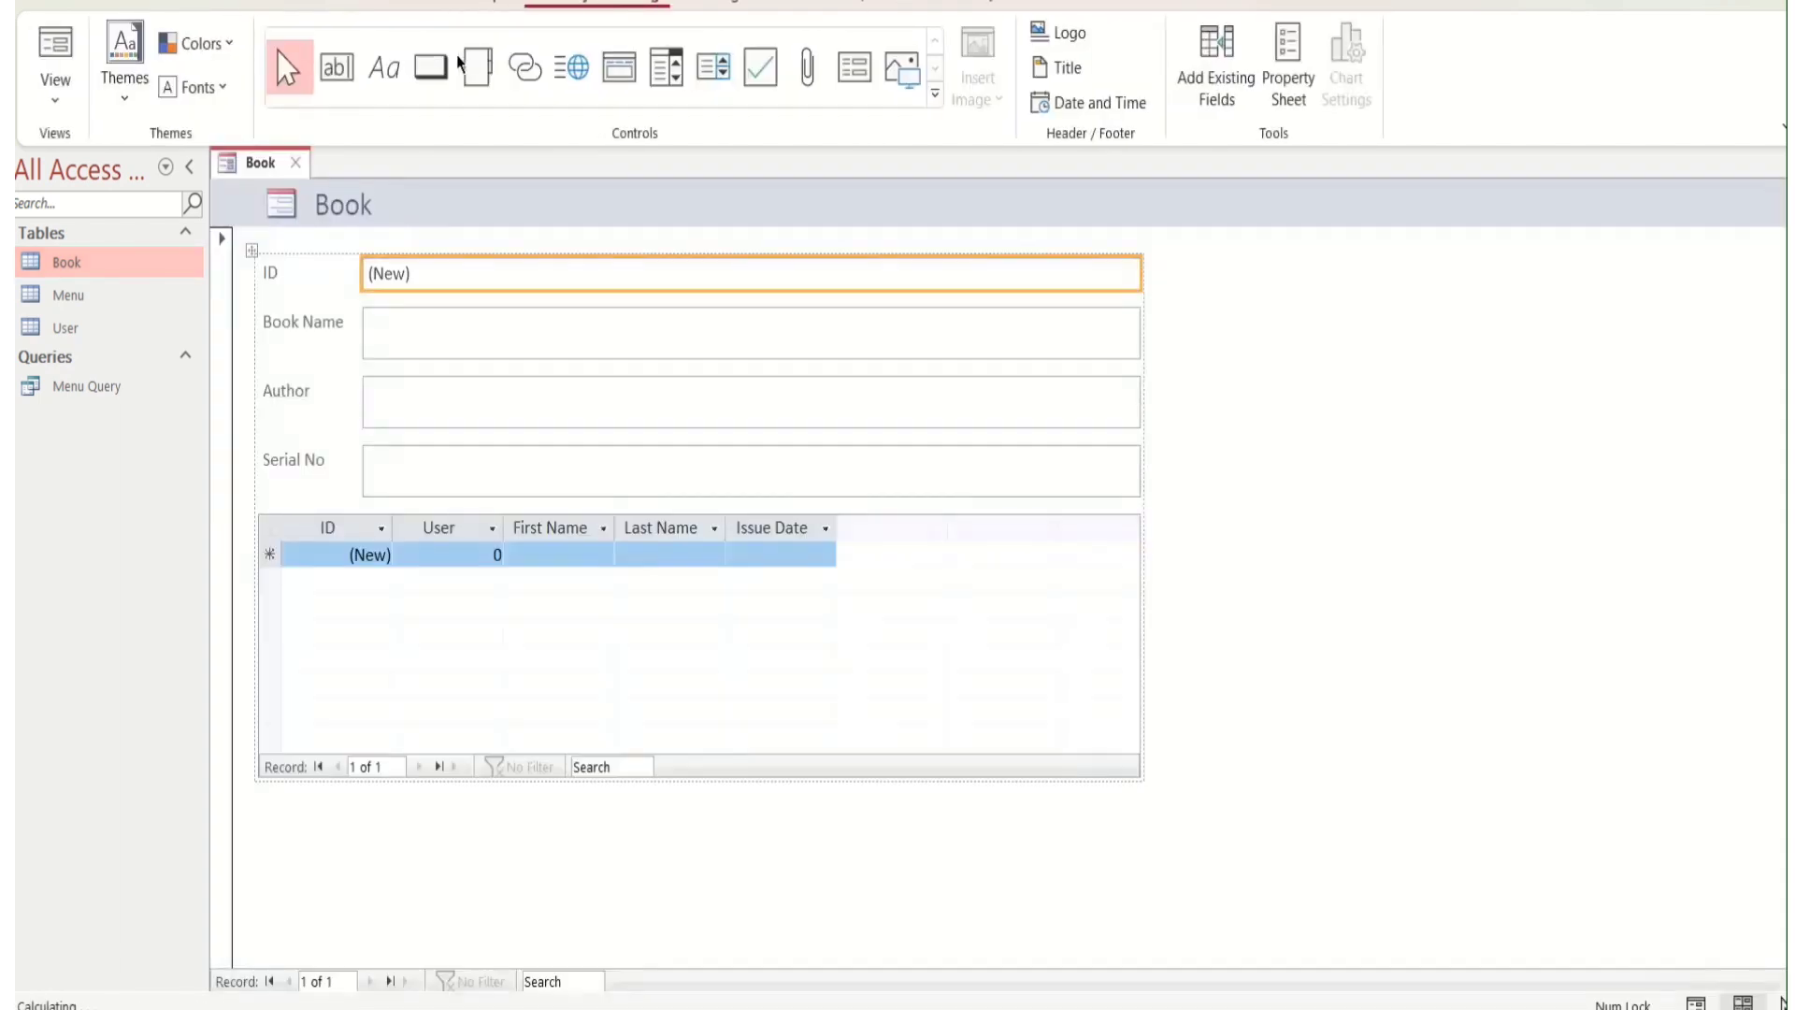
{"action": "left_click", "coordinate": [304, 617]}
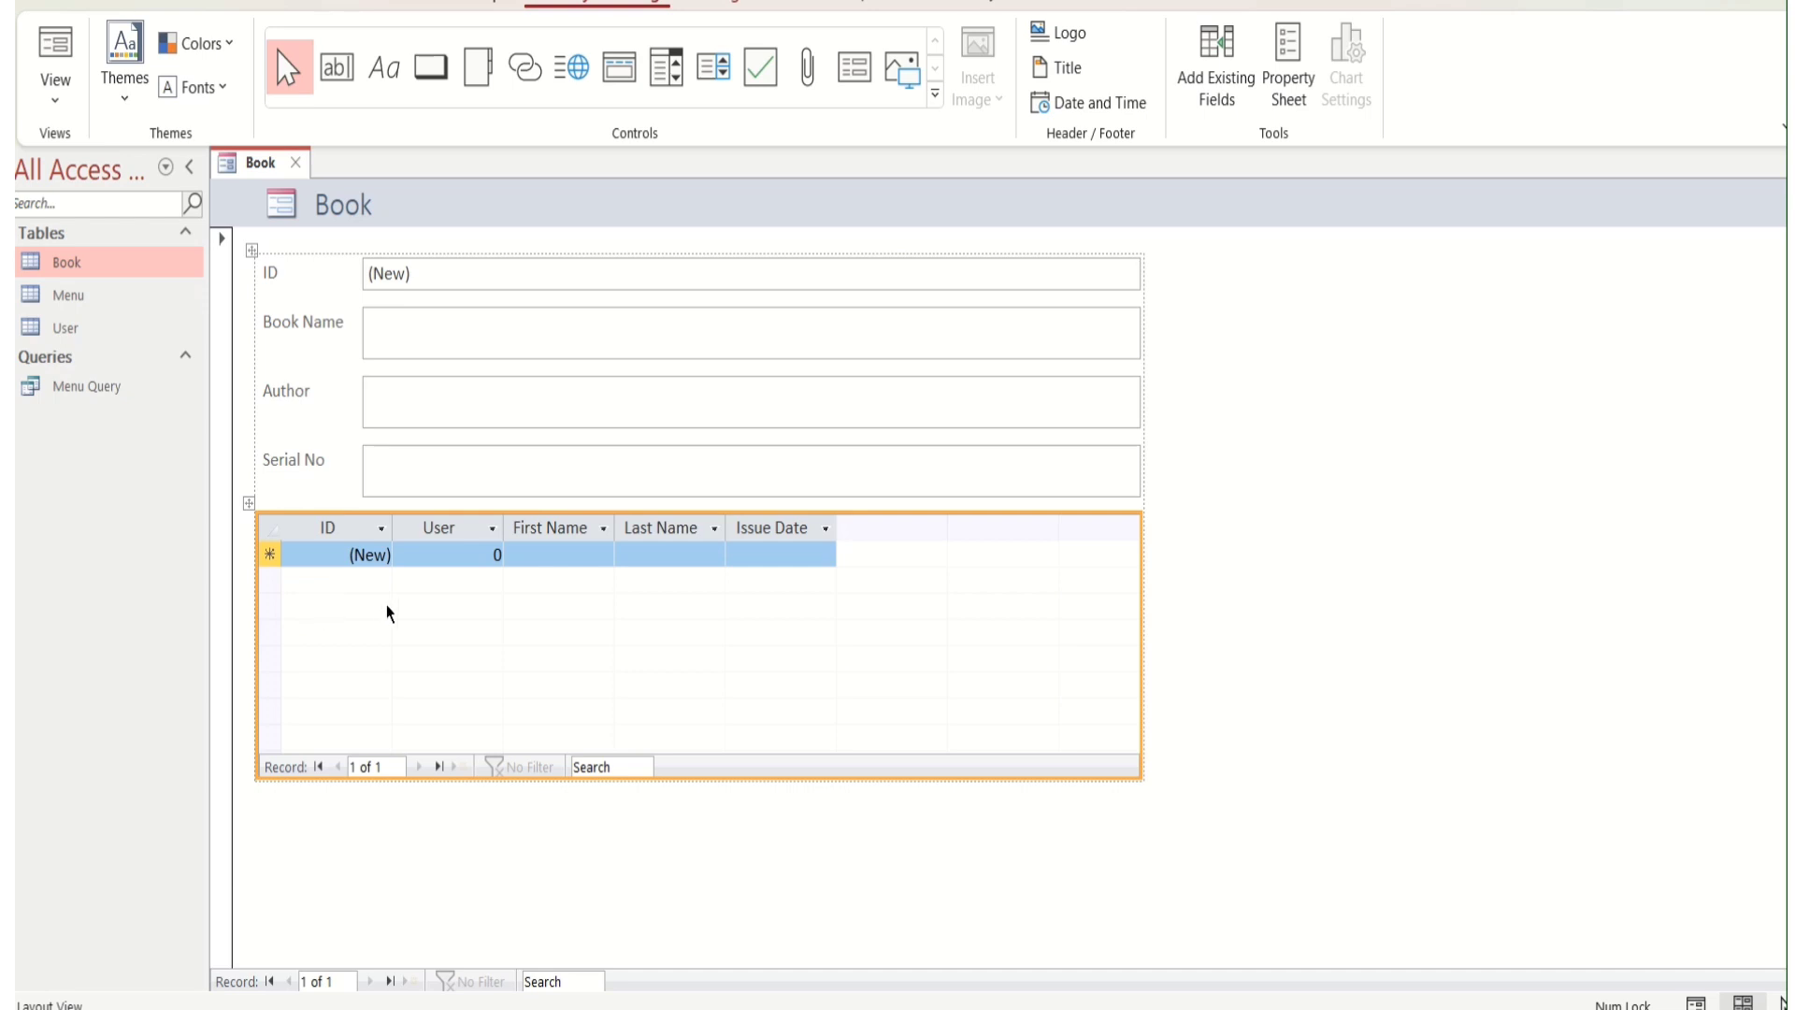
{"action": "key", "text": "Delete"}
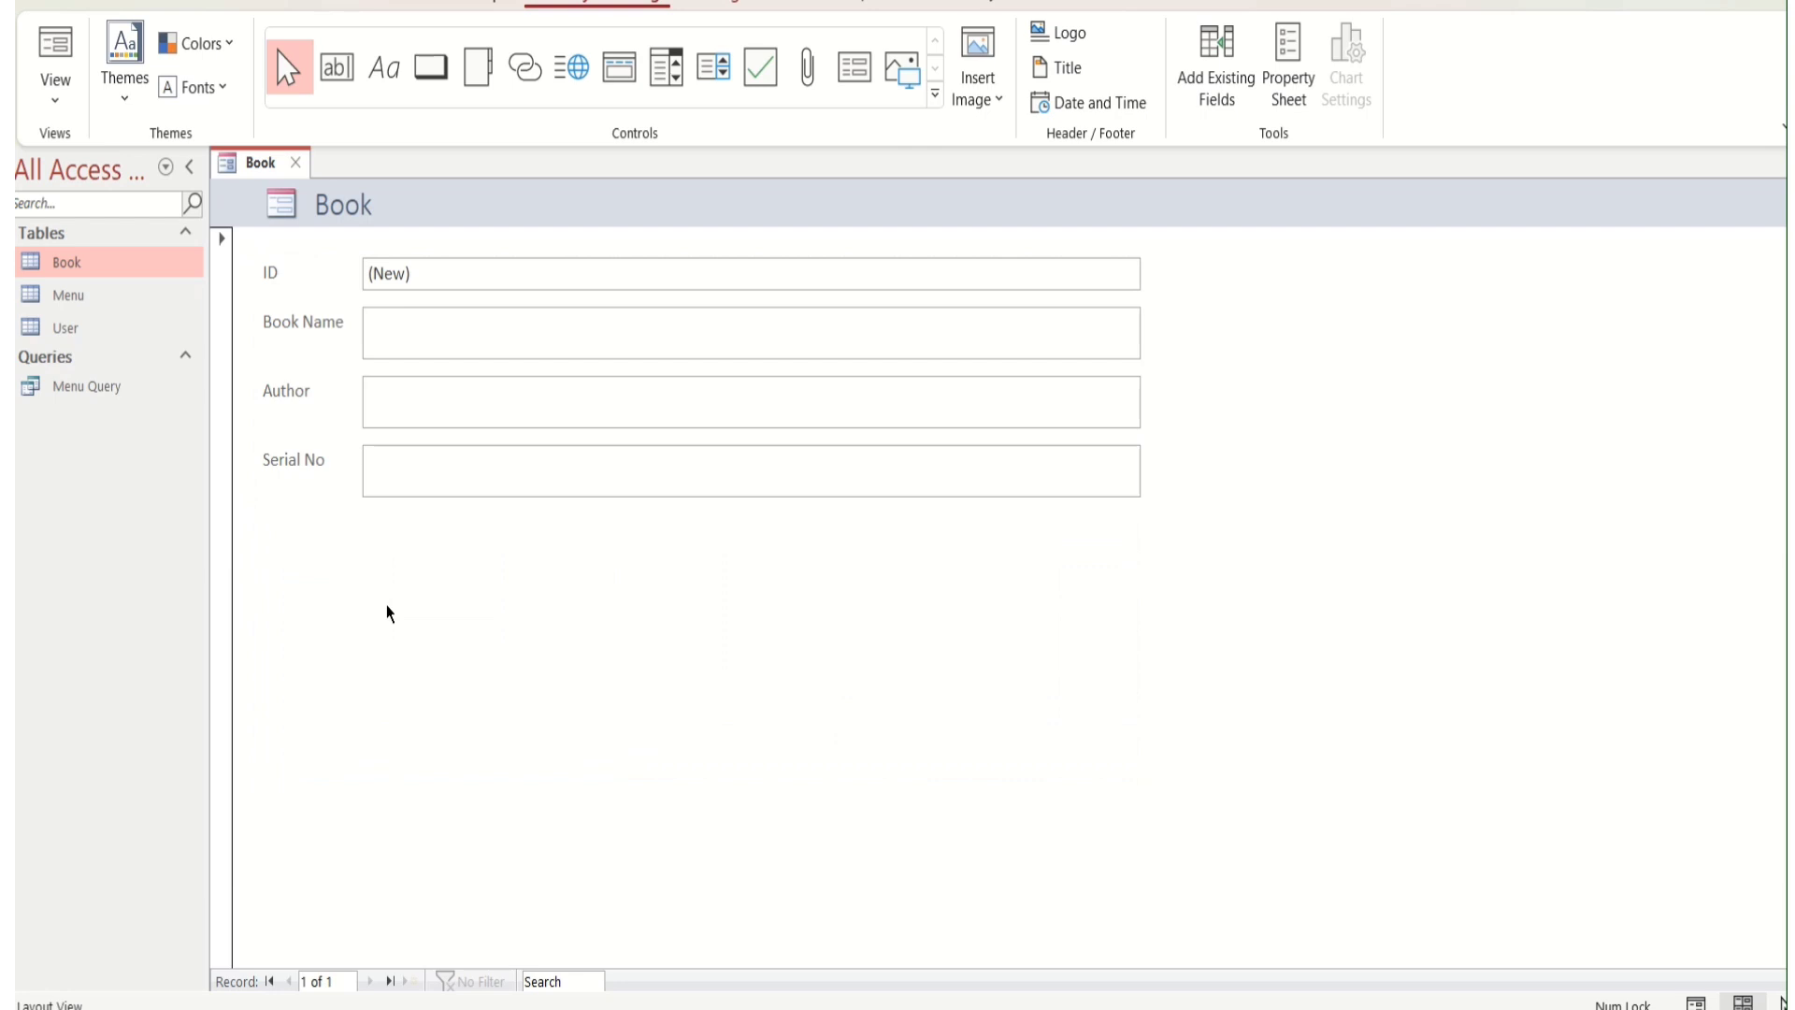
Switch the Book form to Design View and extend its Detail section to a height of about 8 cm
{"action": "right_click", "coordinate": [270, 172]}
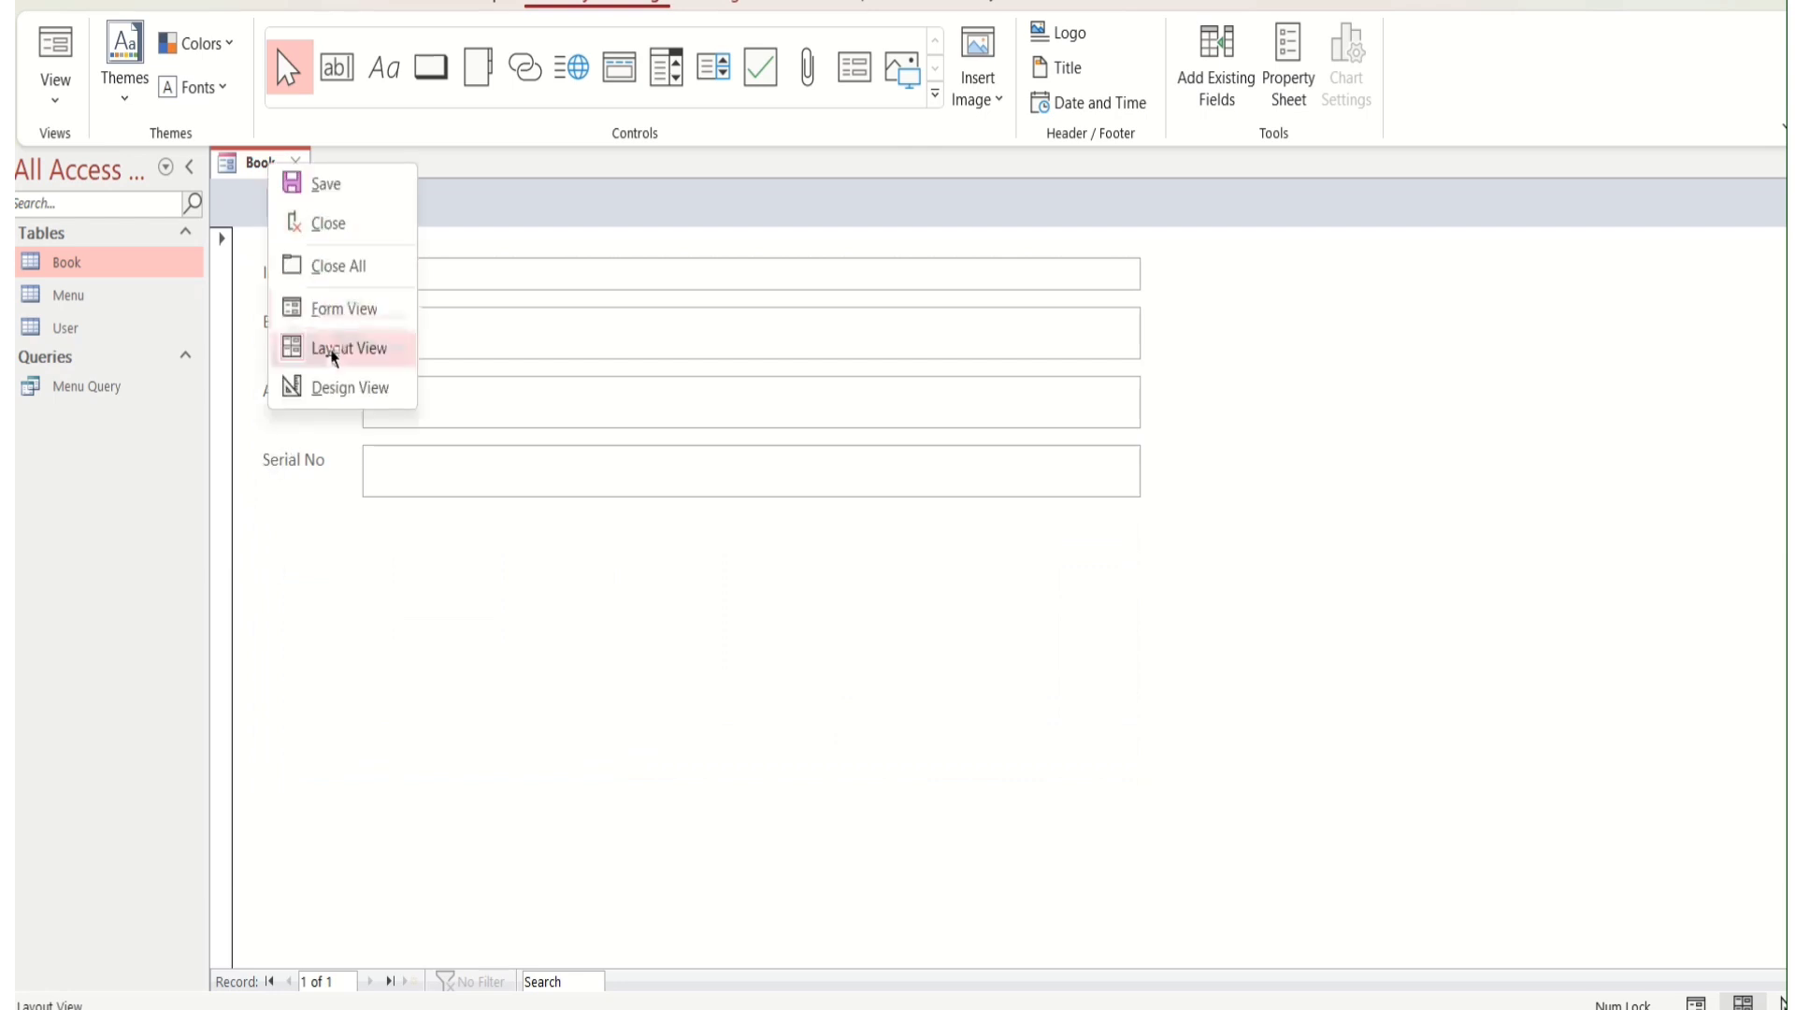
{"action": "left_click", "coordinate": [342, 393]}
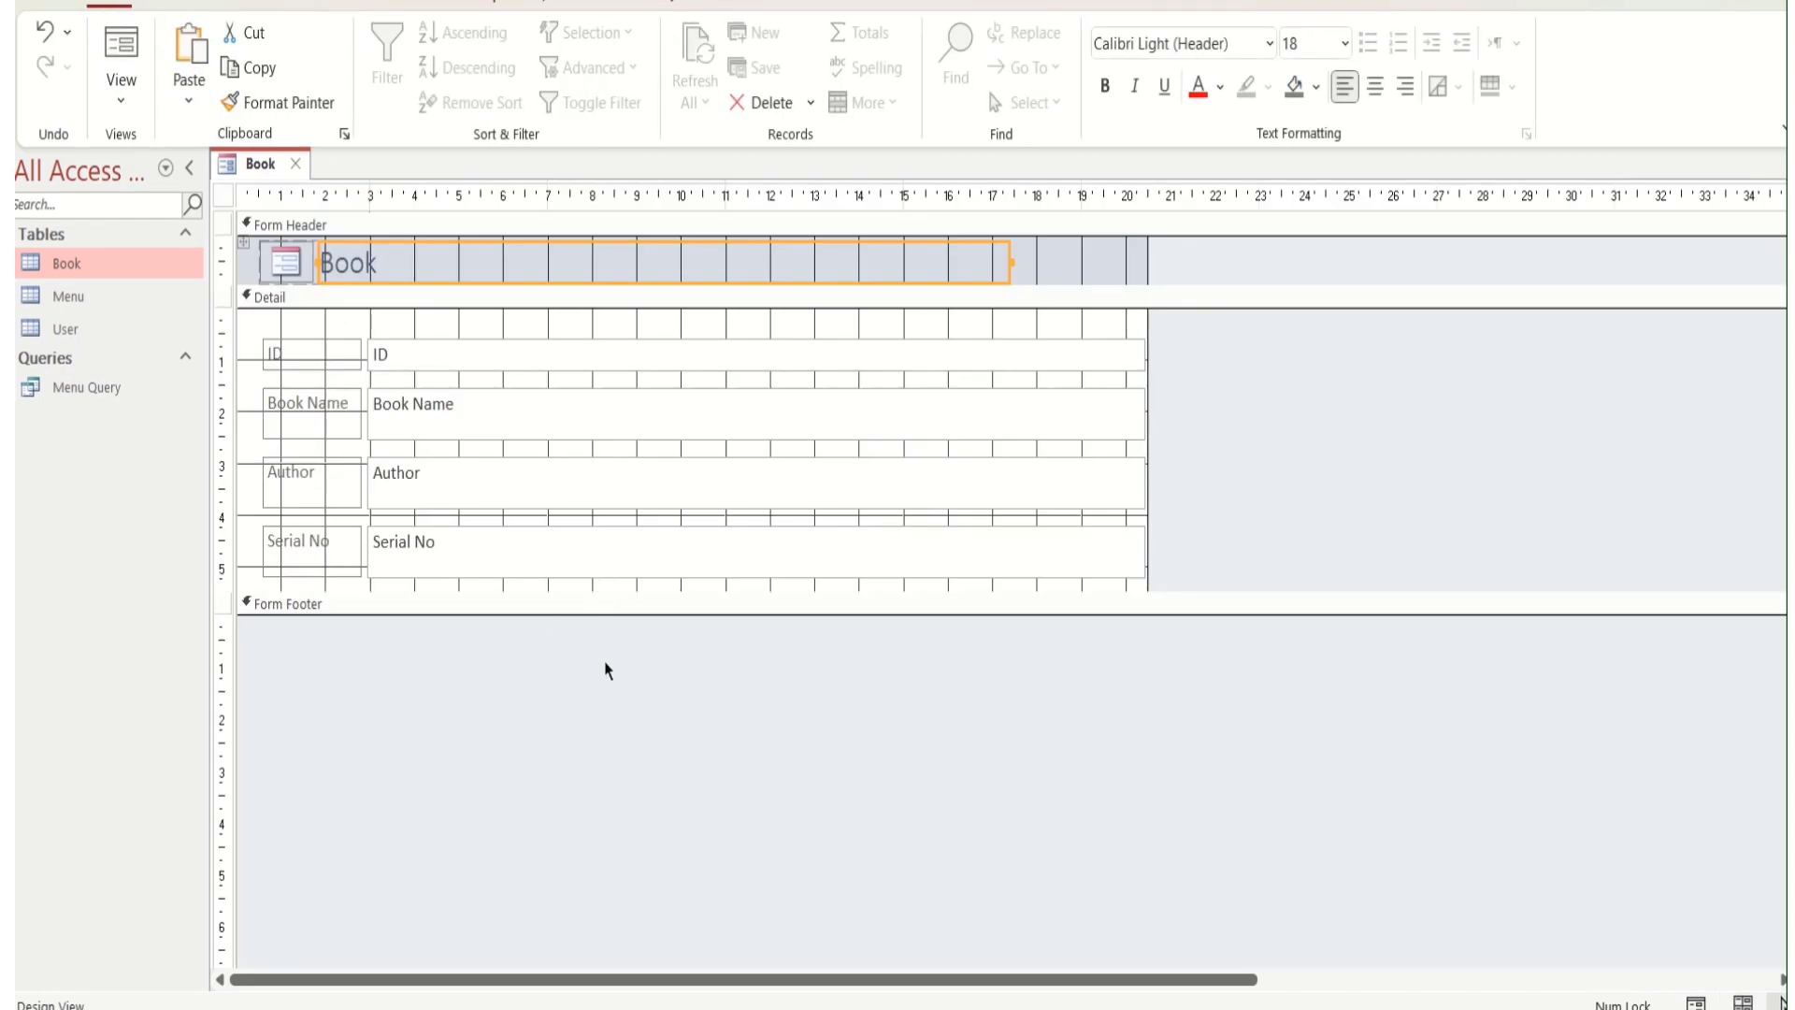
{"action": "left_click_drag", "start_coordinate": [605, 614], "coordinate": [609, 730]}
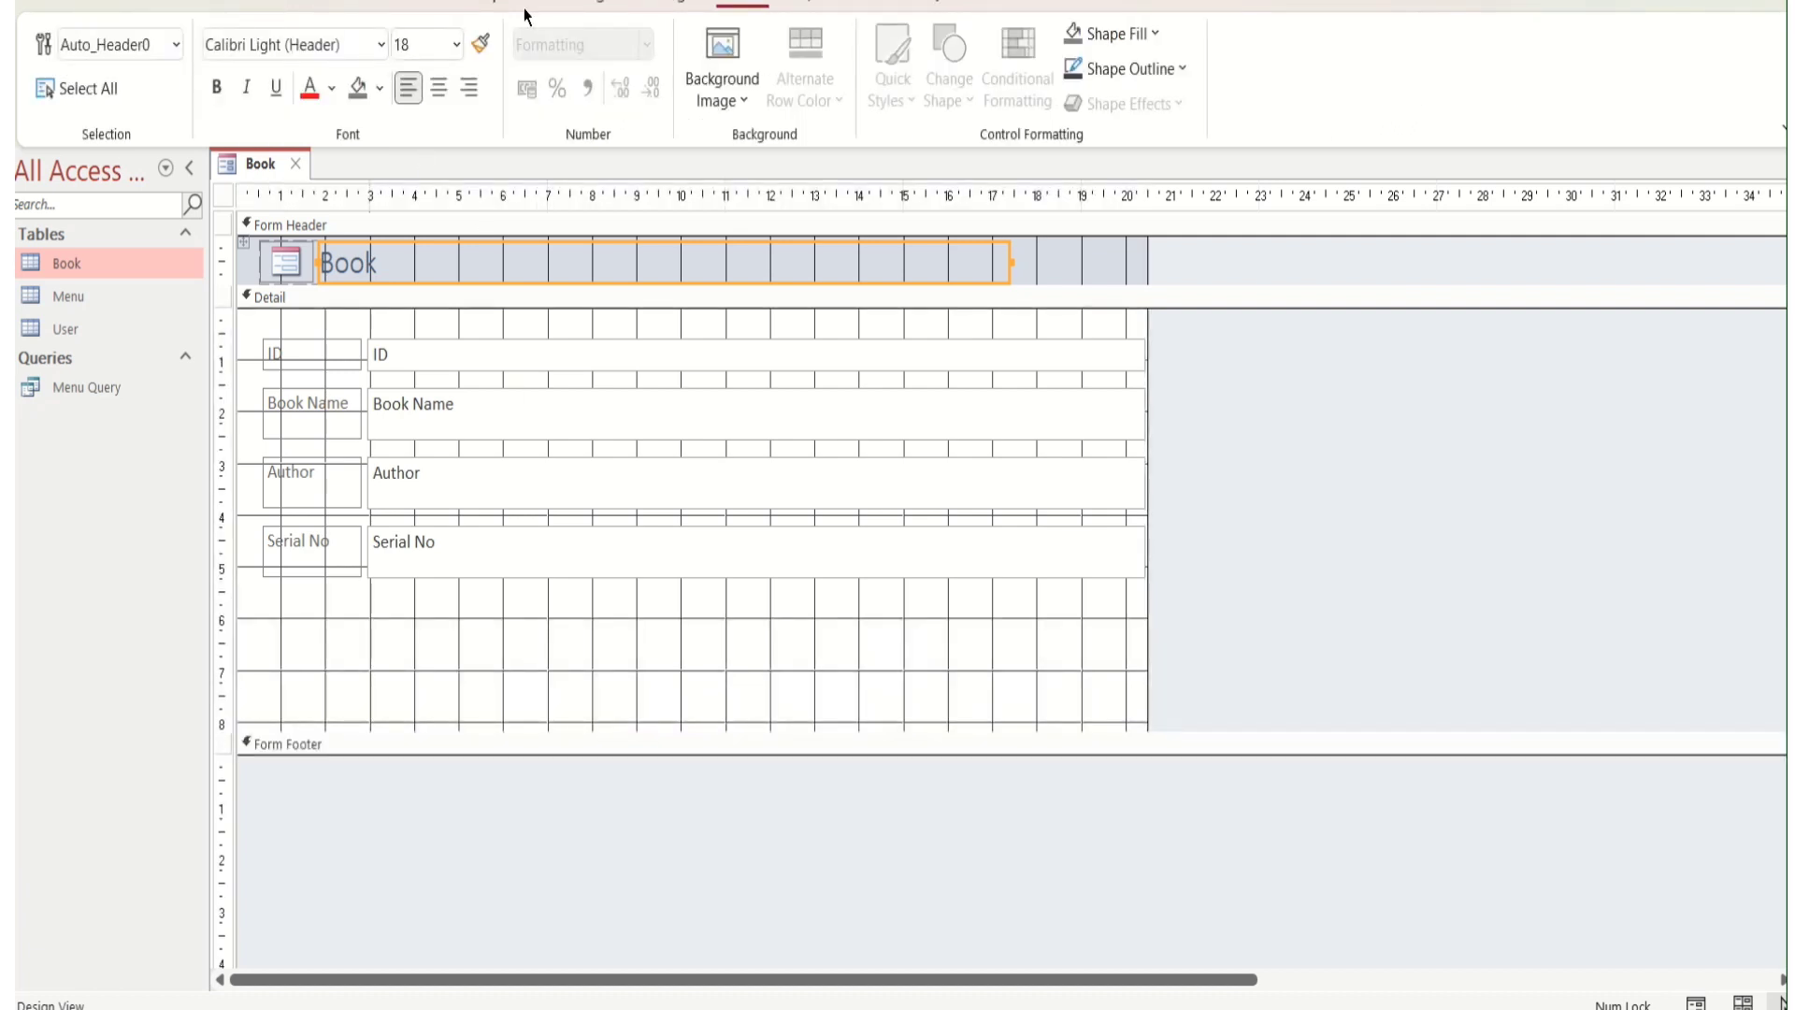
Add a command button below the Serial No field with the Record Operations action Add New Record and the Go To New picture
{"action": "left_click", "coordinate": [571, 3]}
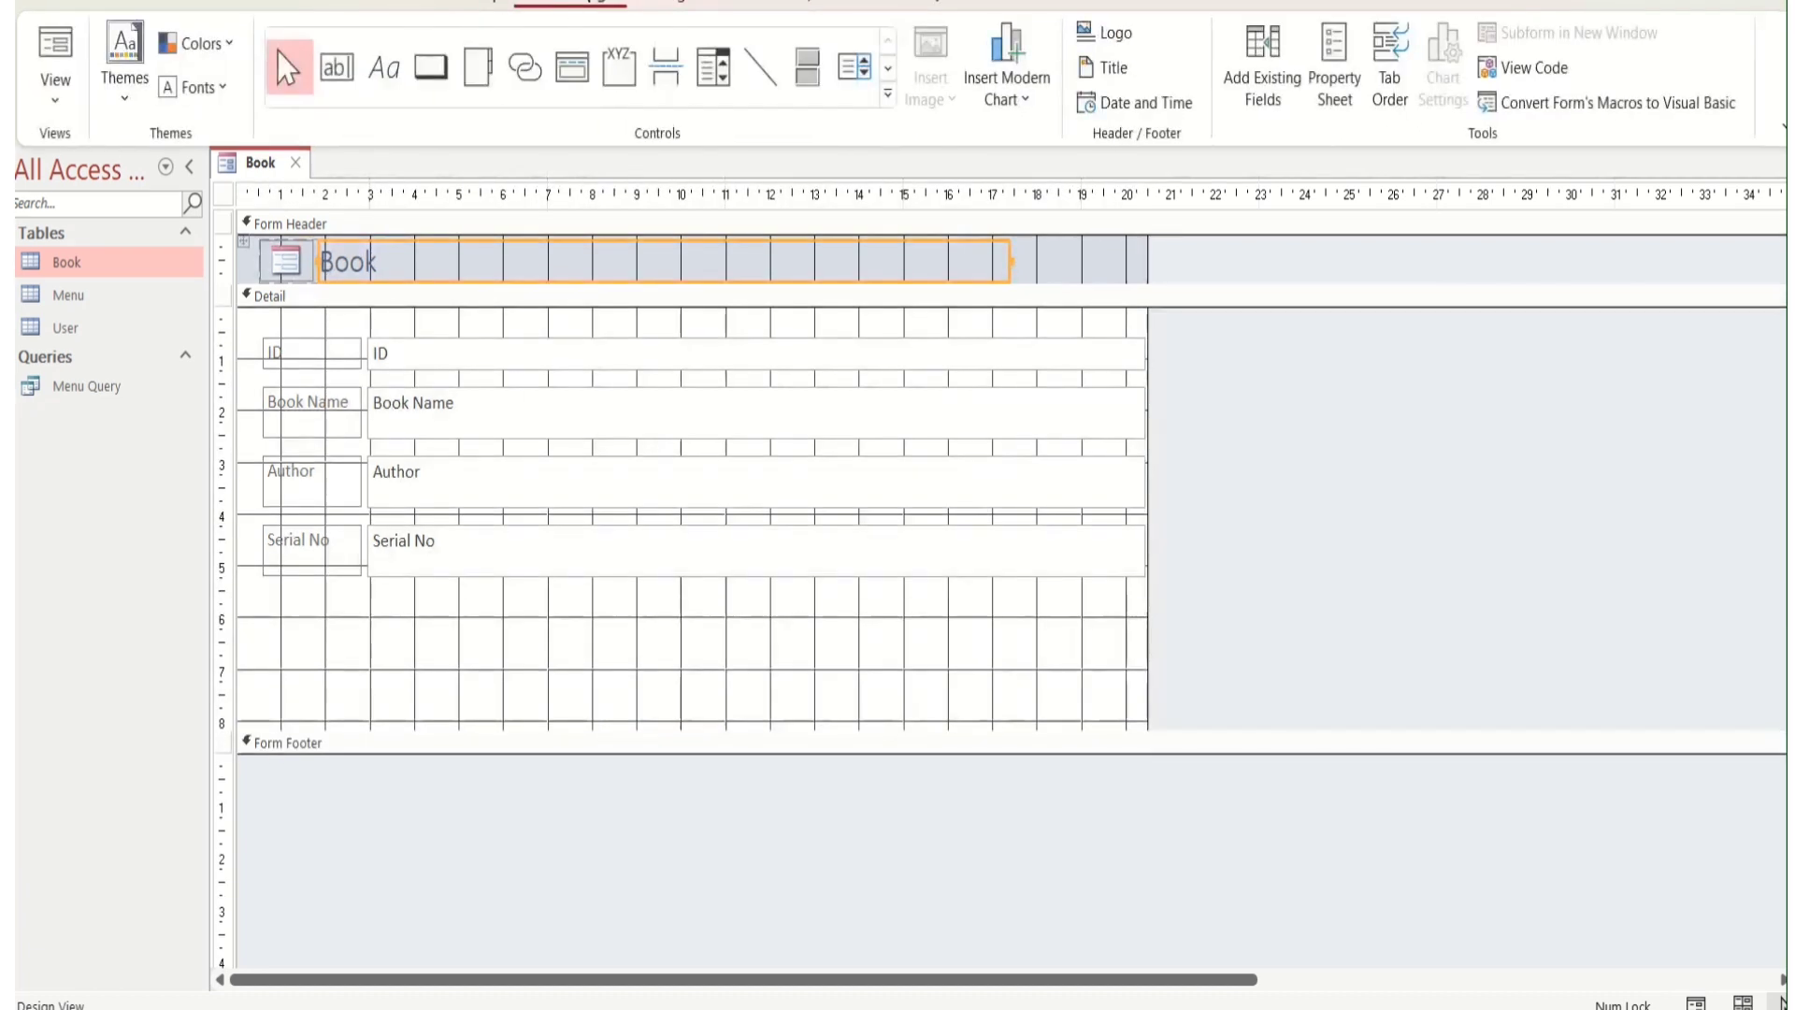
{"action": "left_click", "coordinate": [422, 73]}
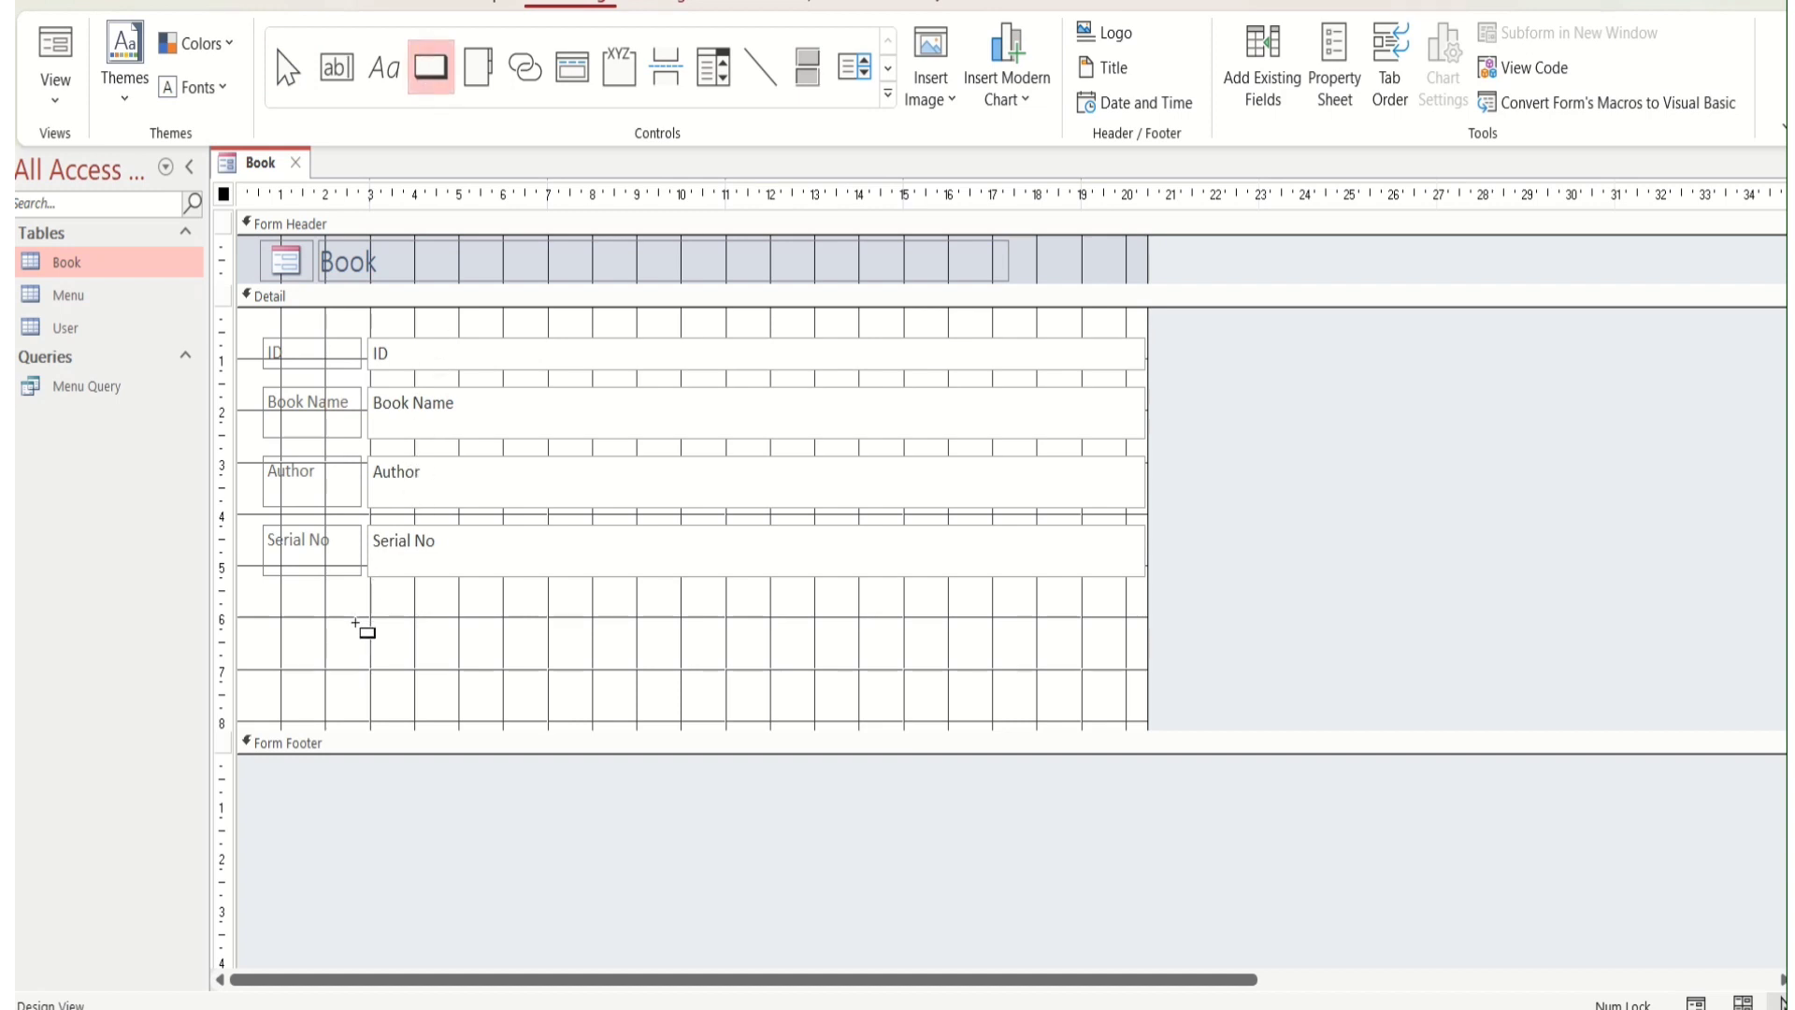
{"action": "left_click_drag", "start_coordinate": [359, 625], "coordinate": [473, 673]}
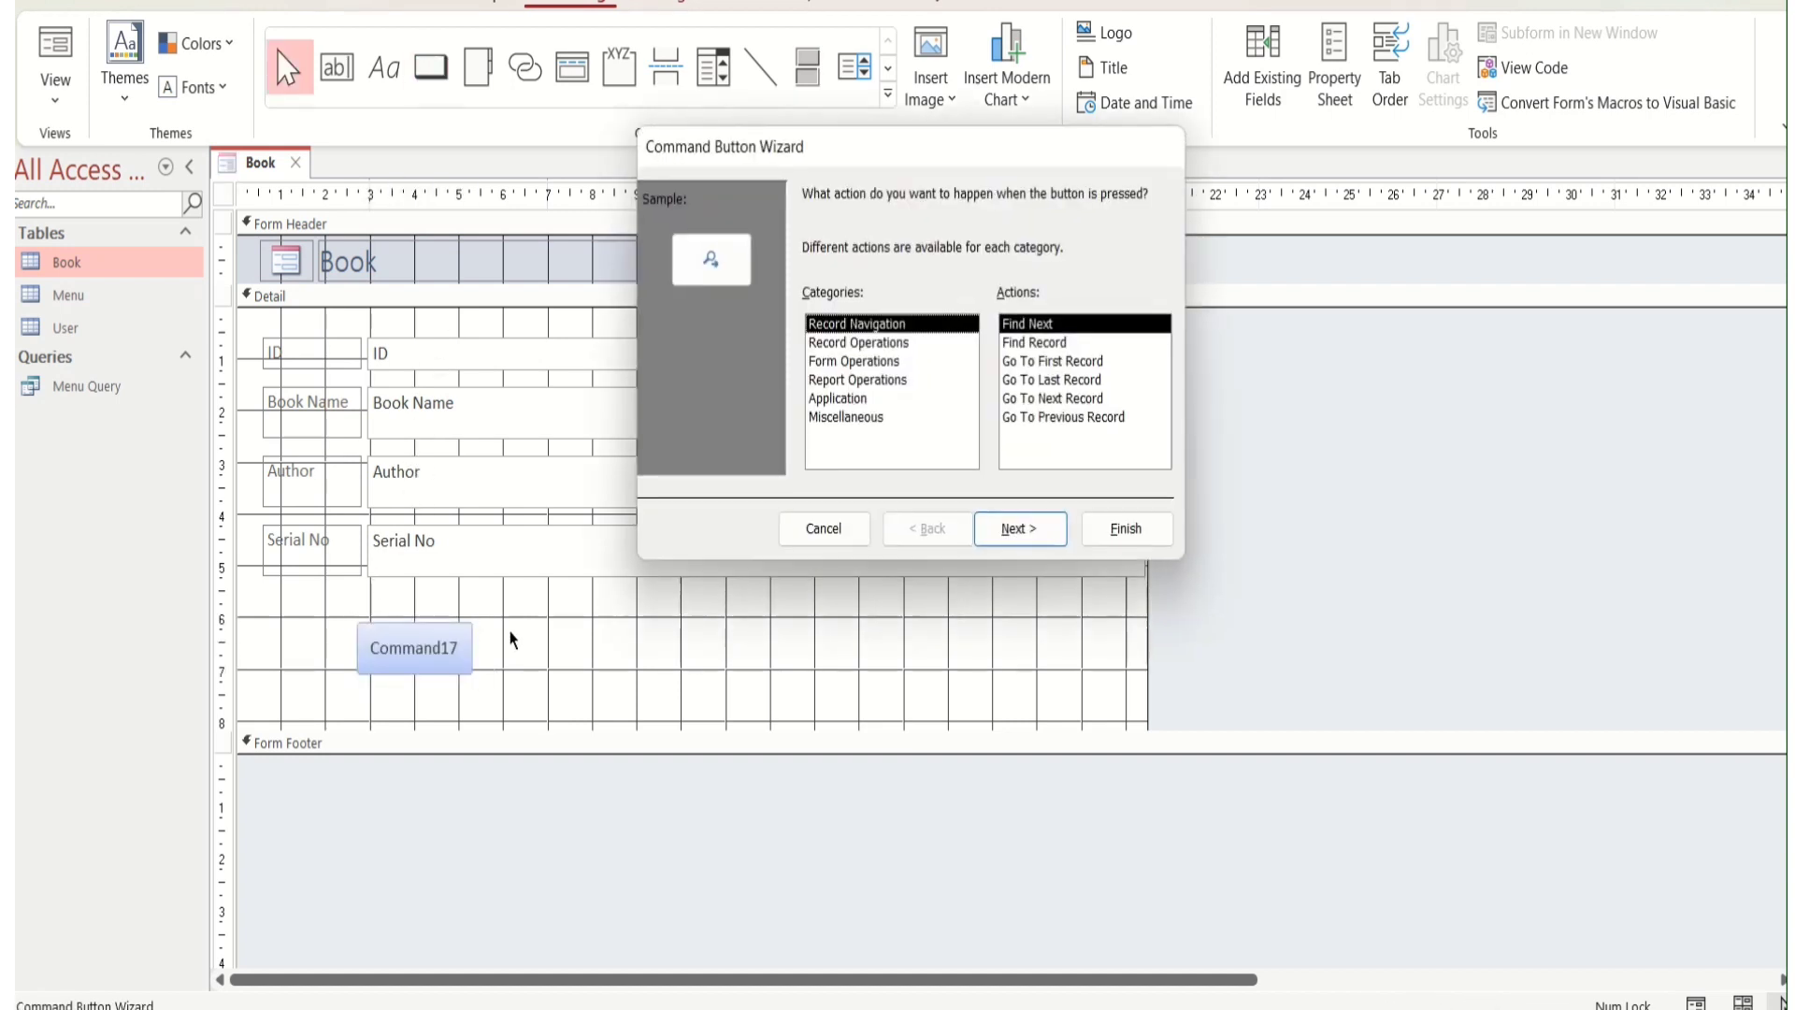
{"action": "left_click", "coordinate": [879, 343]}
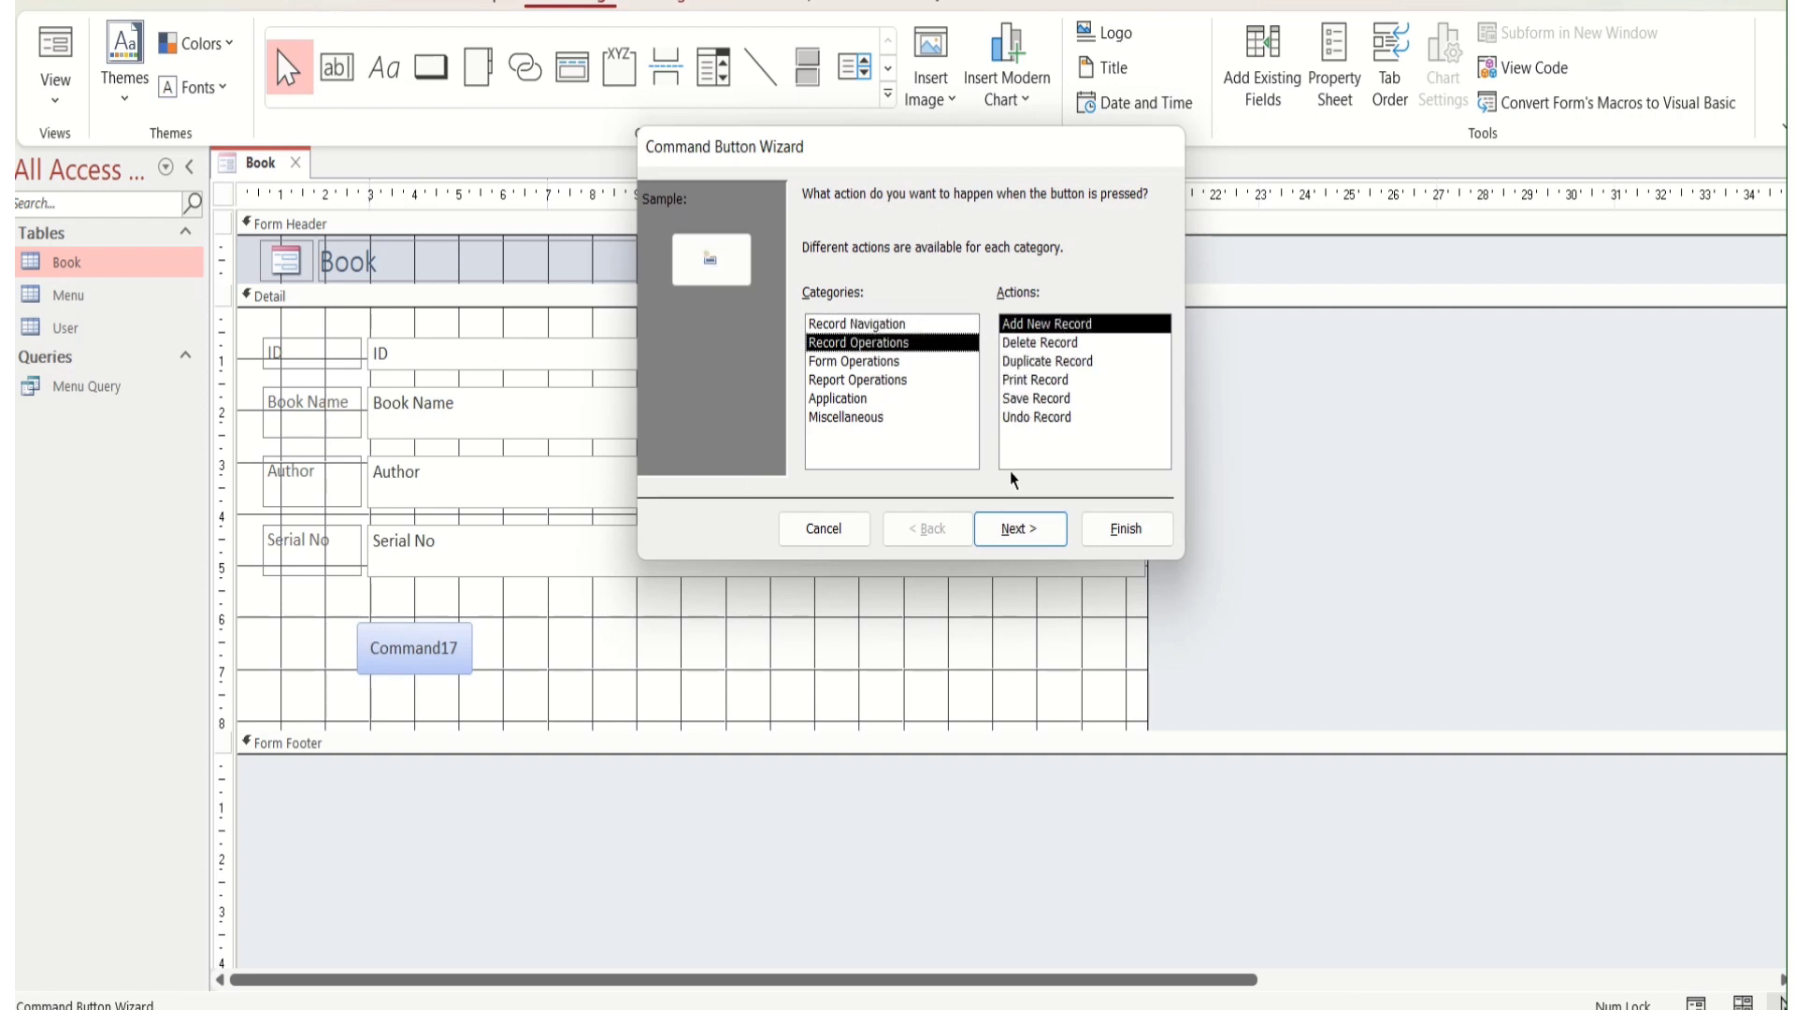
{"action": "left_click", "coordinate": [1006, 527]}
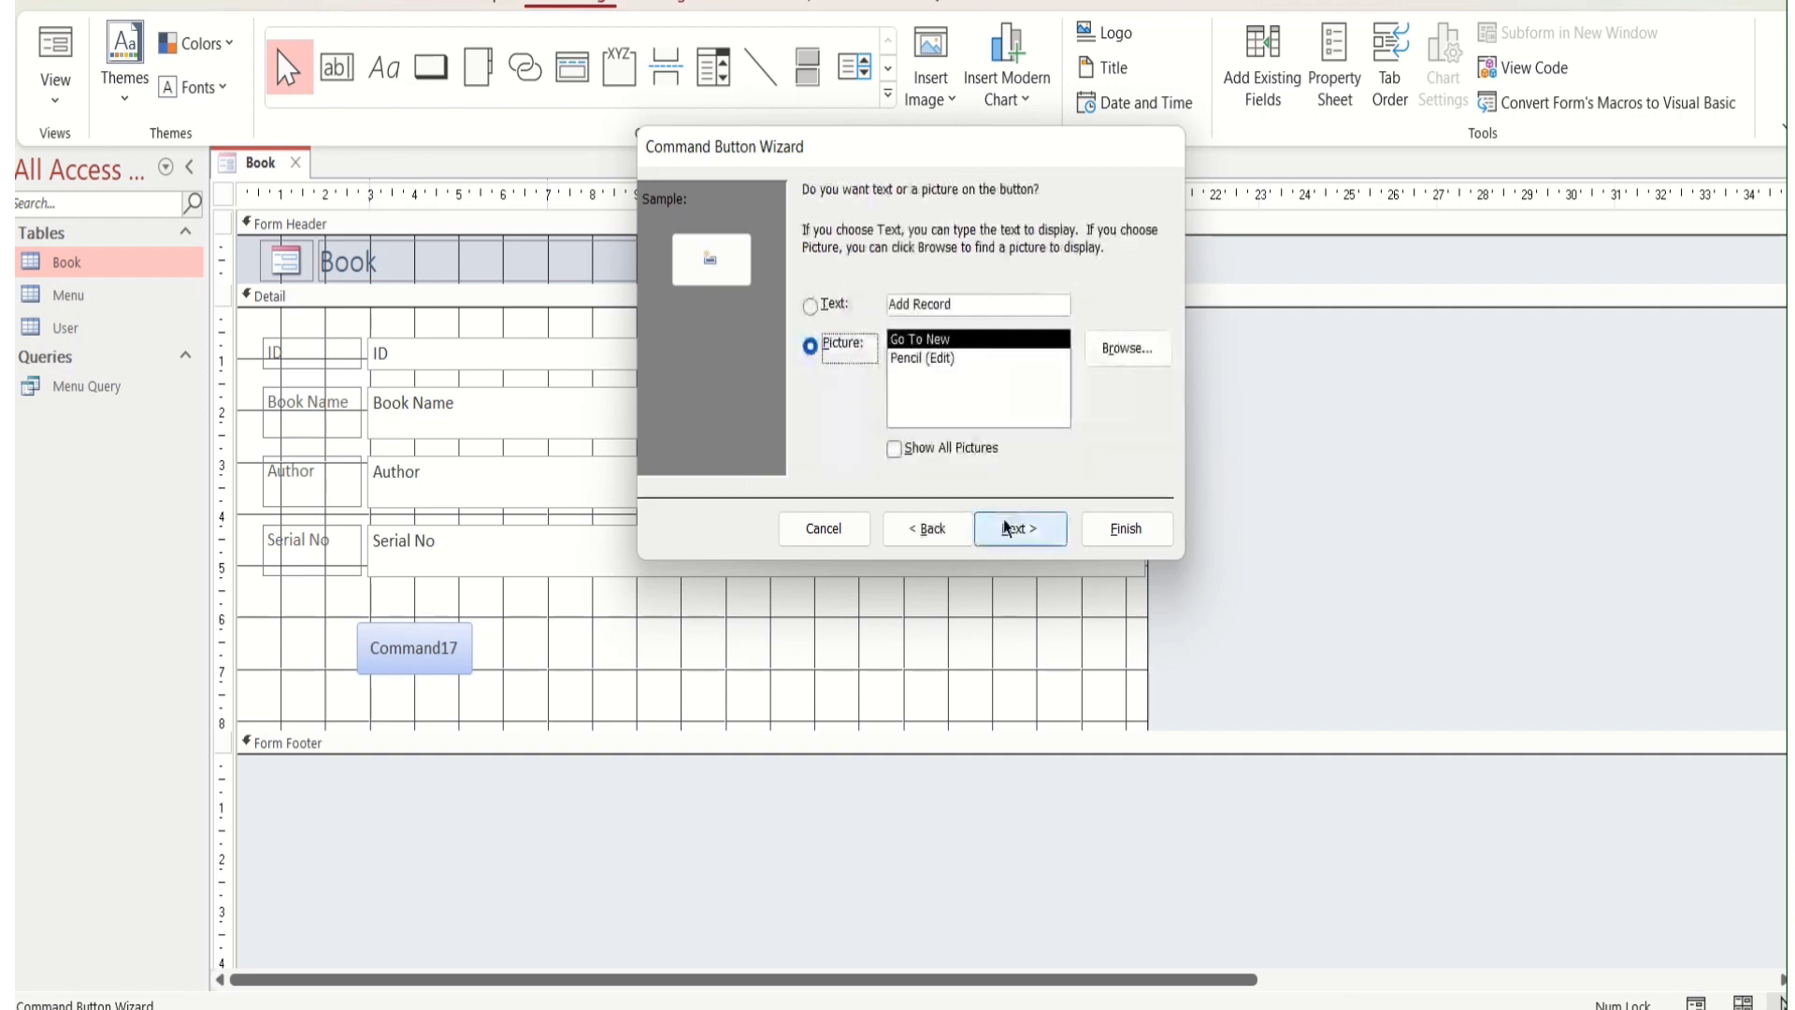
{"action": "left_click", "coordinate": [1007, 527]}
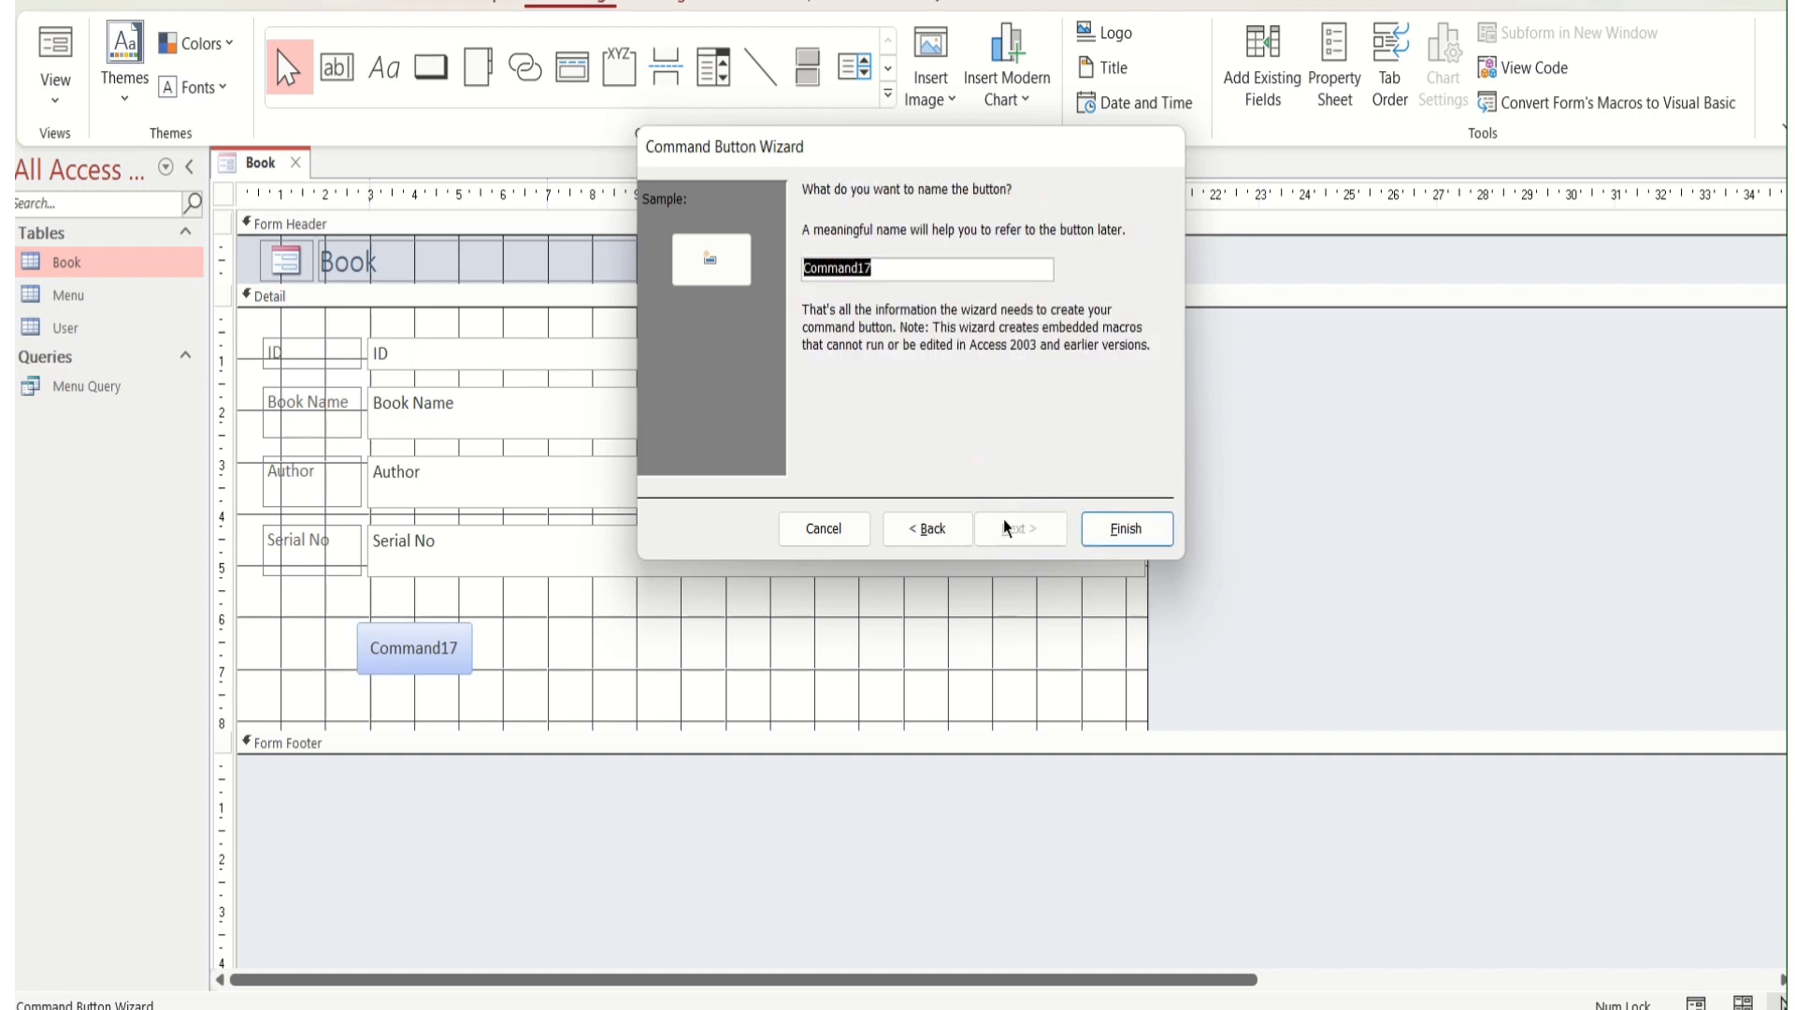
{"action": "left_click", "coordinate": [1146, 533]}
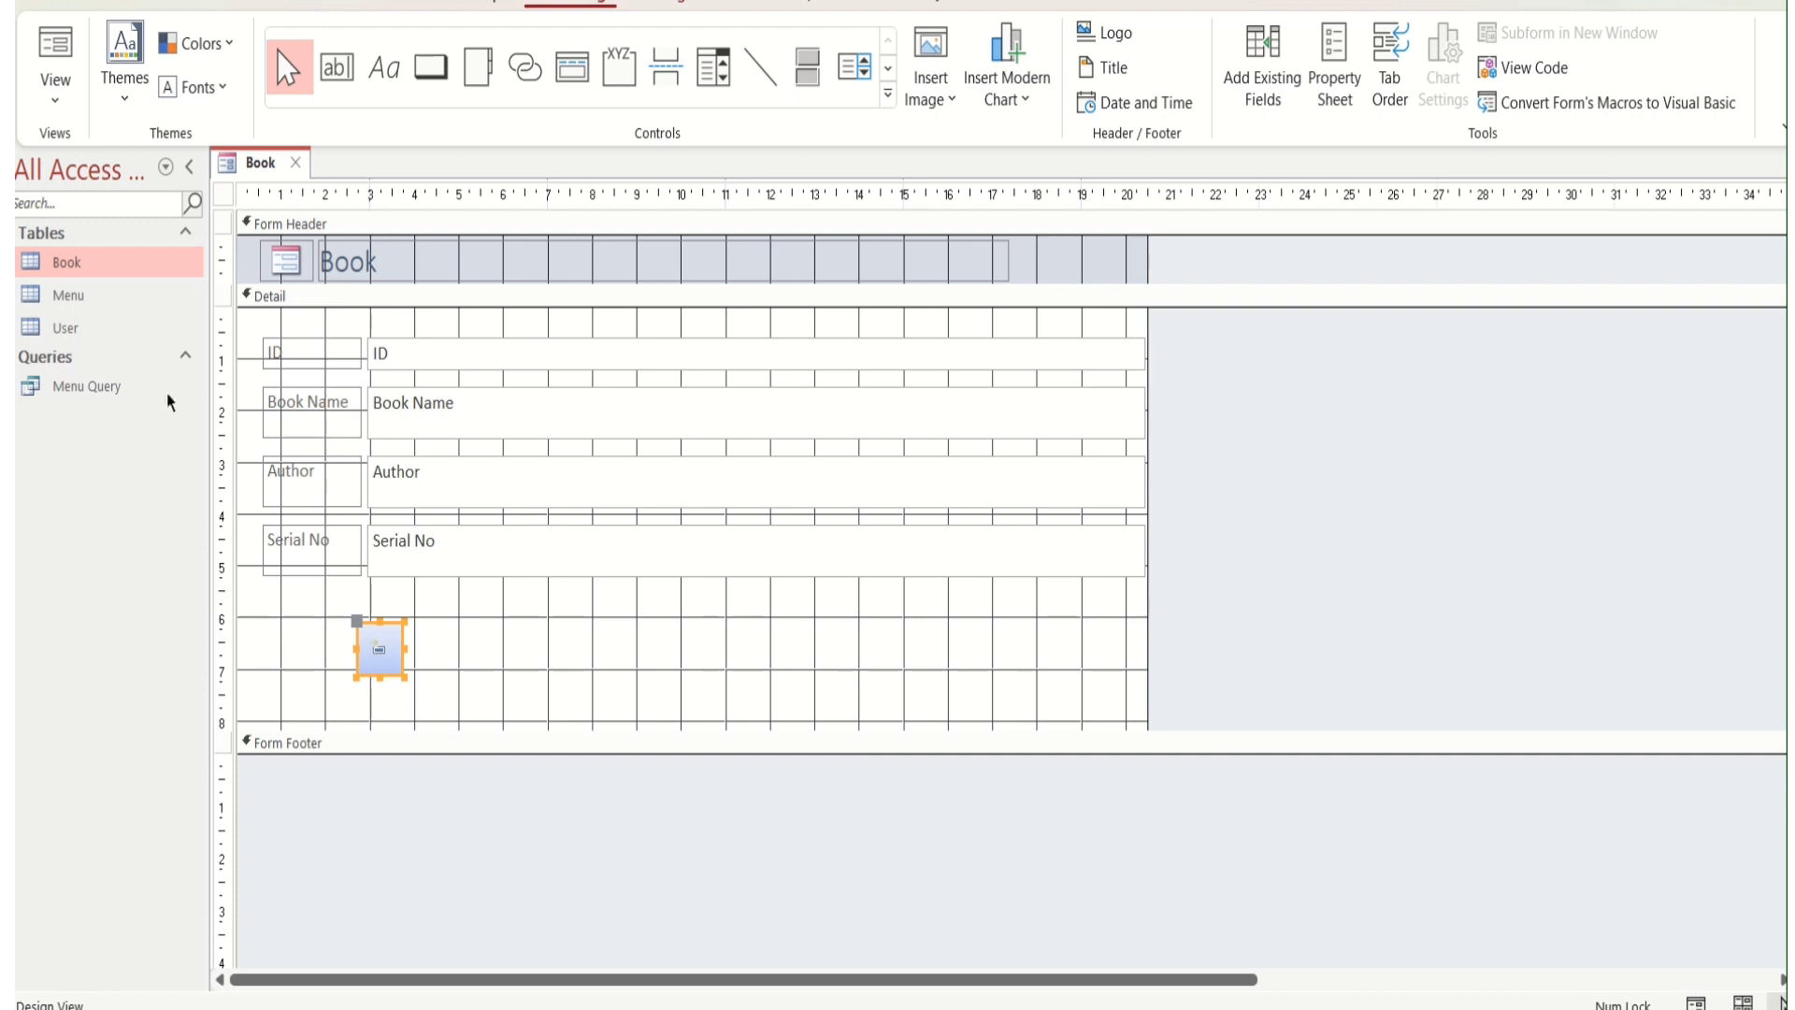
Save the form under the name "Book form"
{"action": "right_click", "coordinate": [268, 169]}
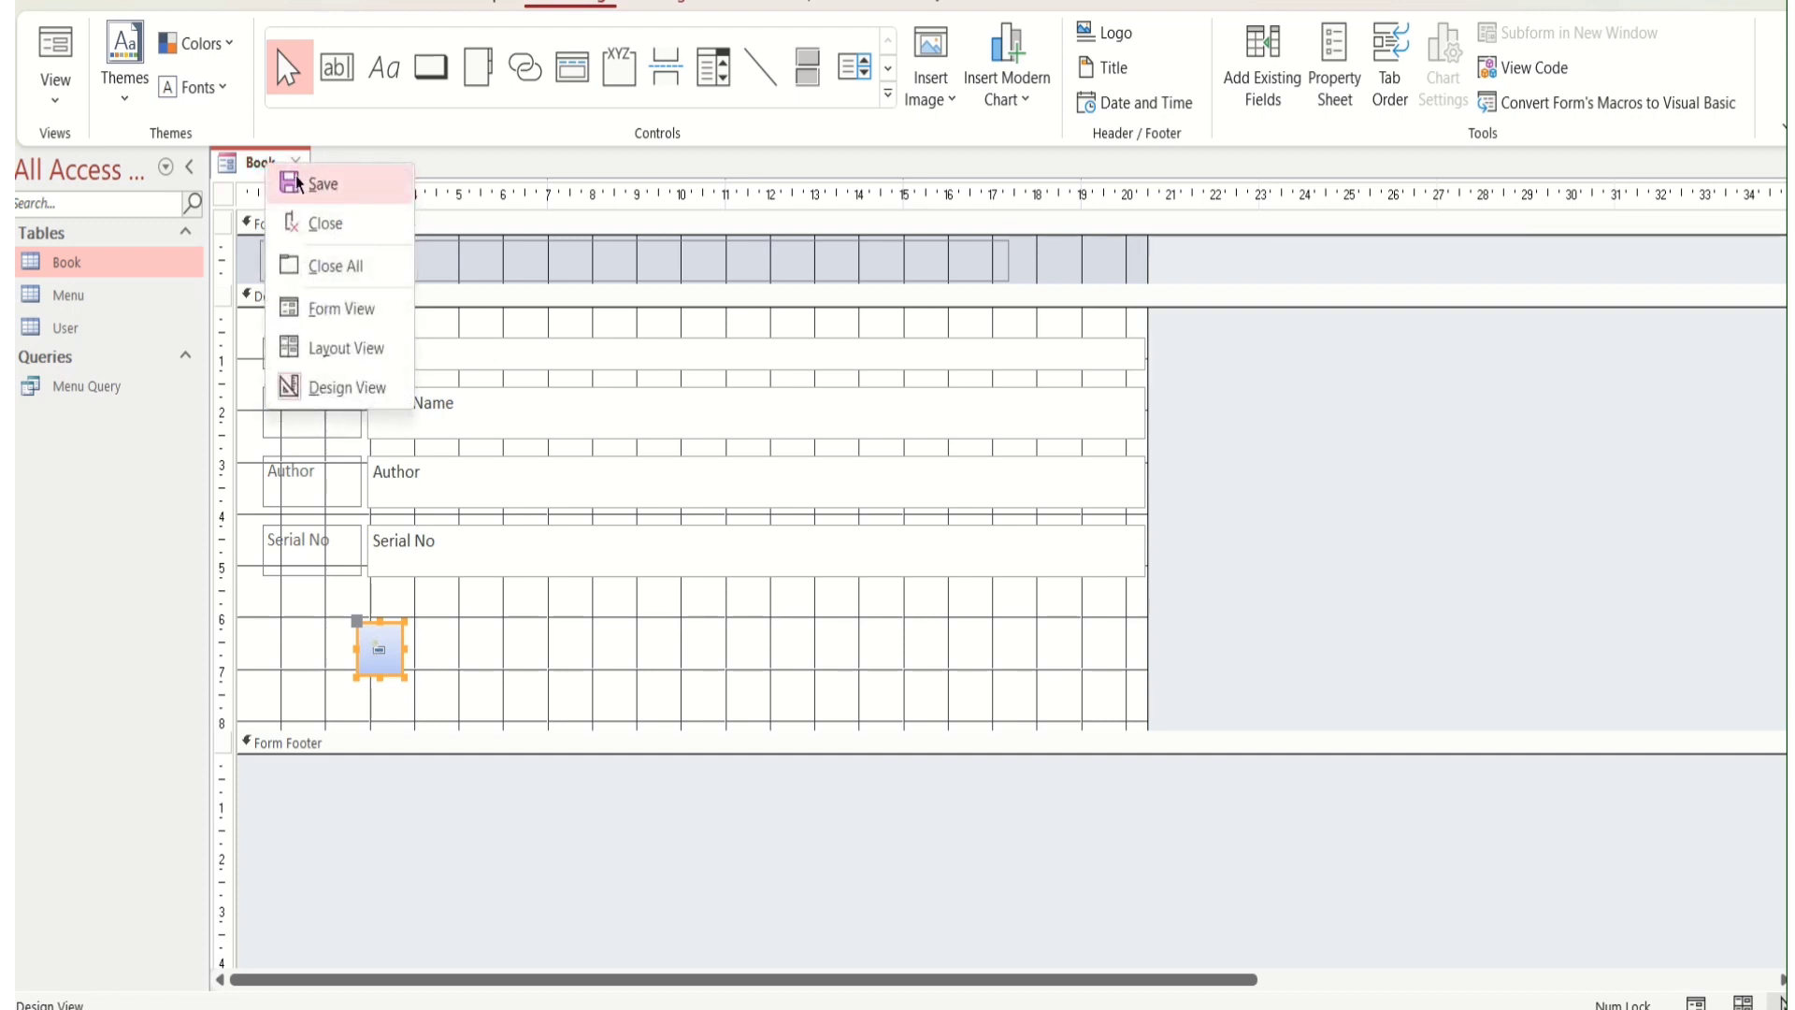
{"action": "left_click", "coordinate": [300, 184]}
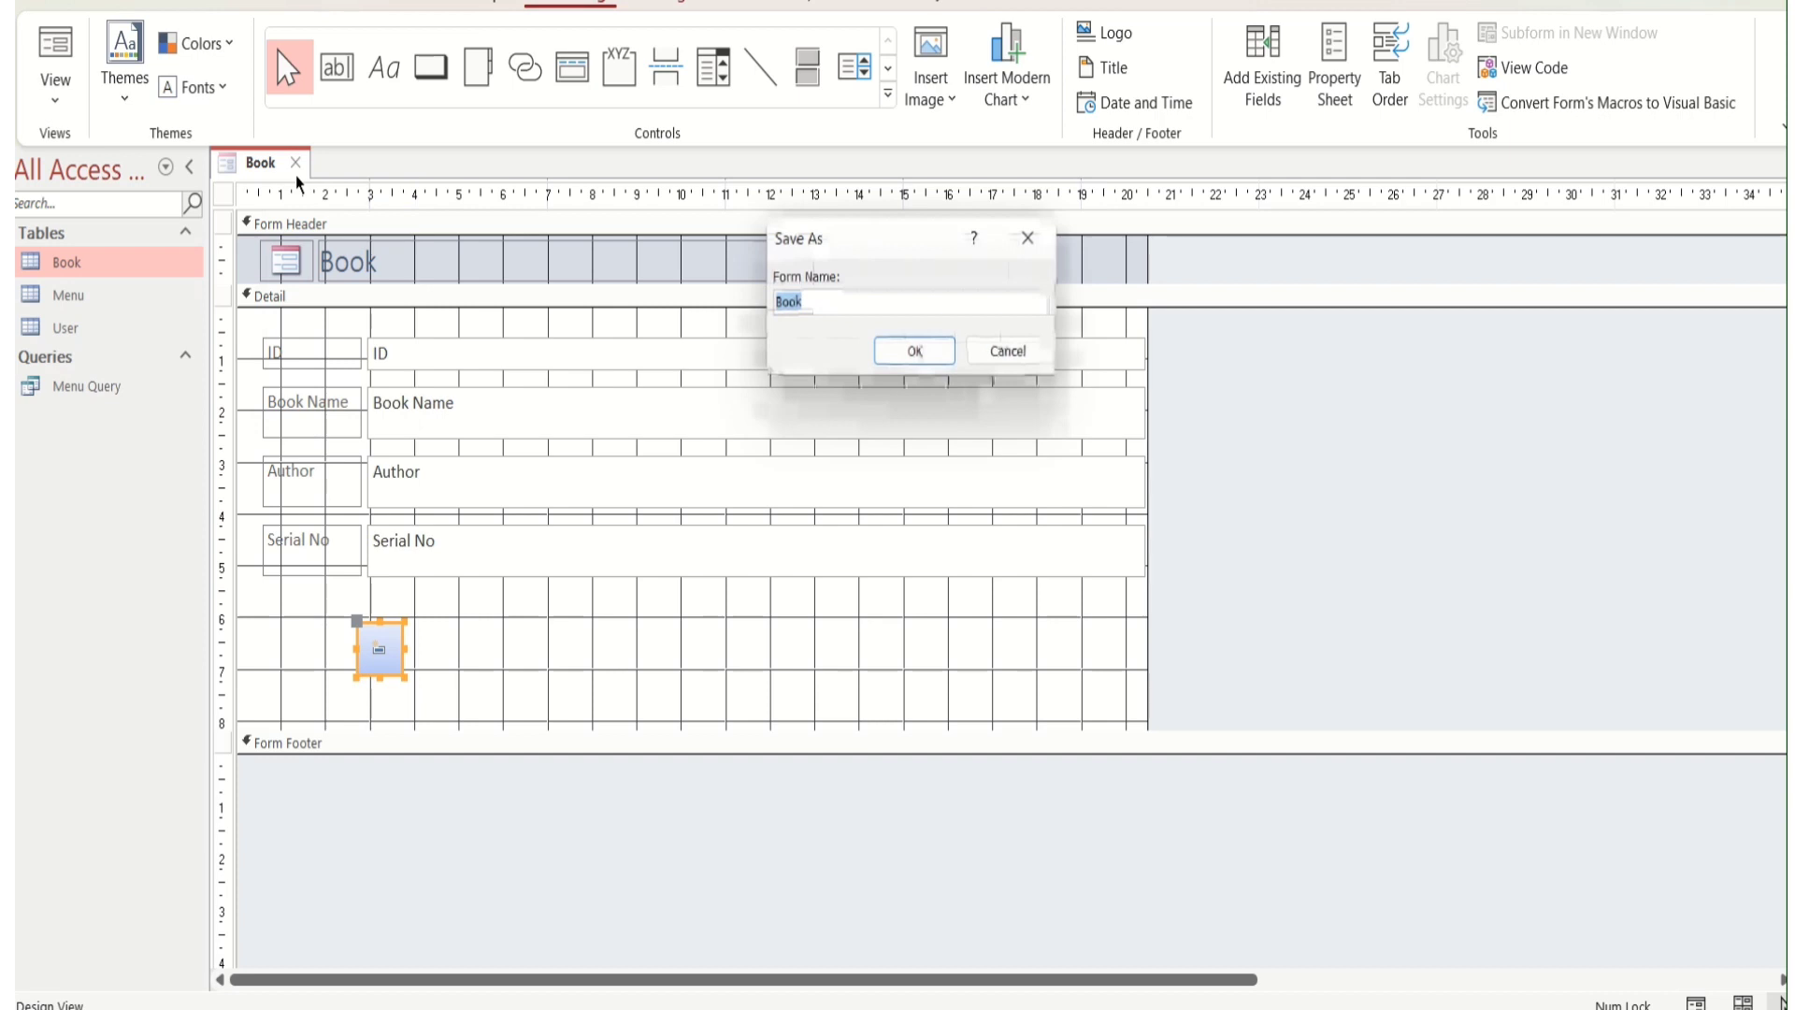
{"action": "left_click", "coordinate": [895, 305]}
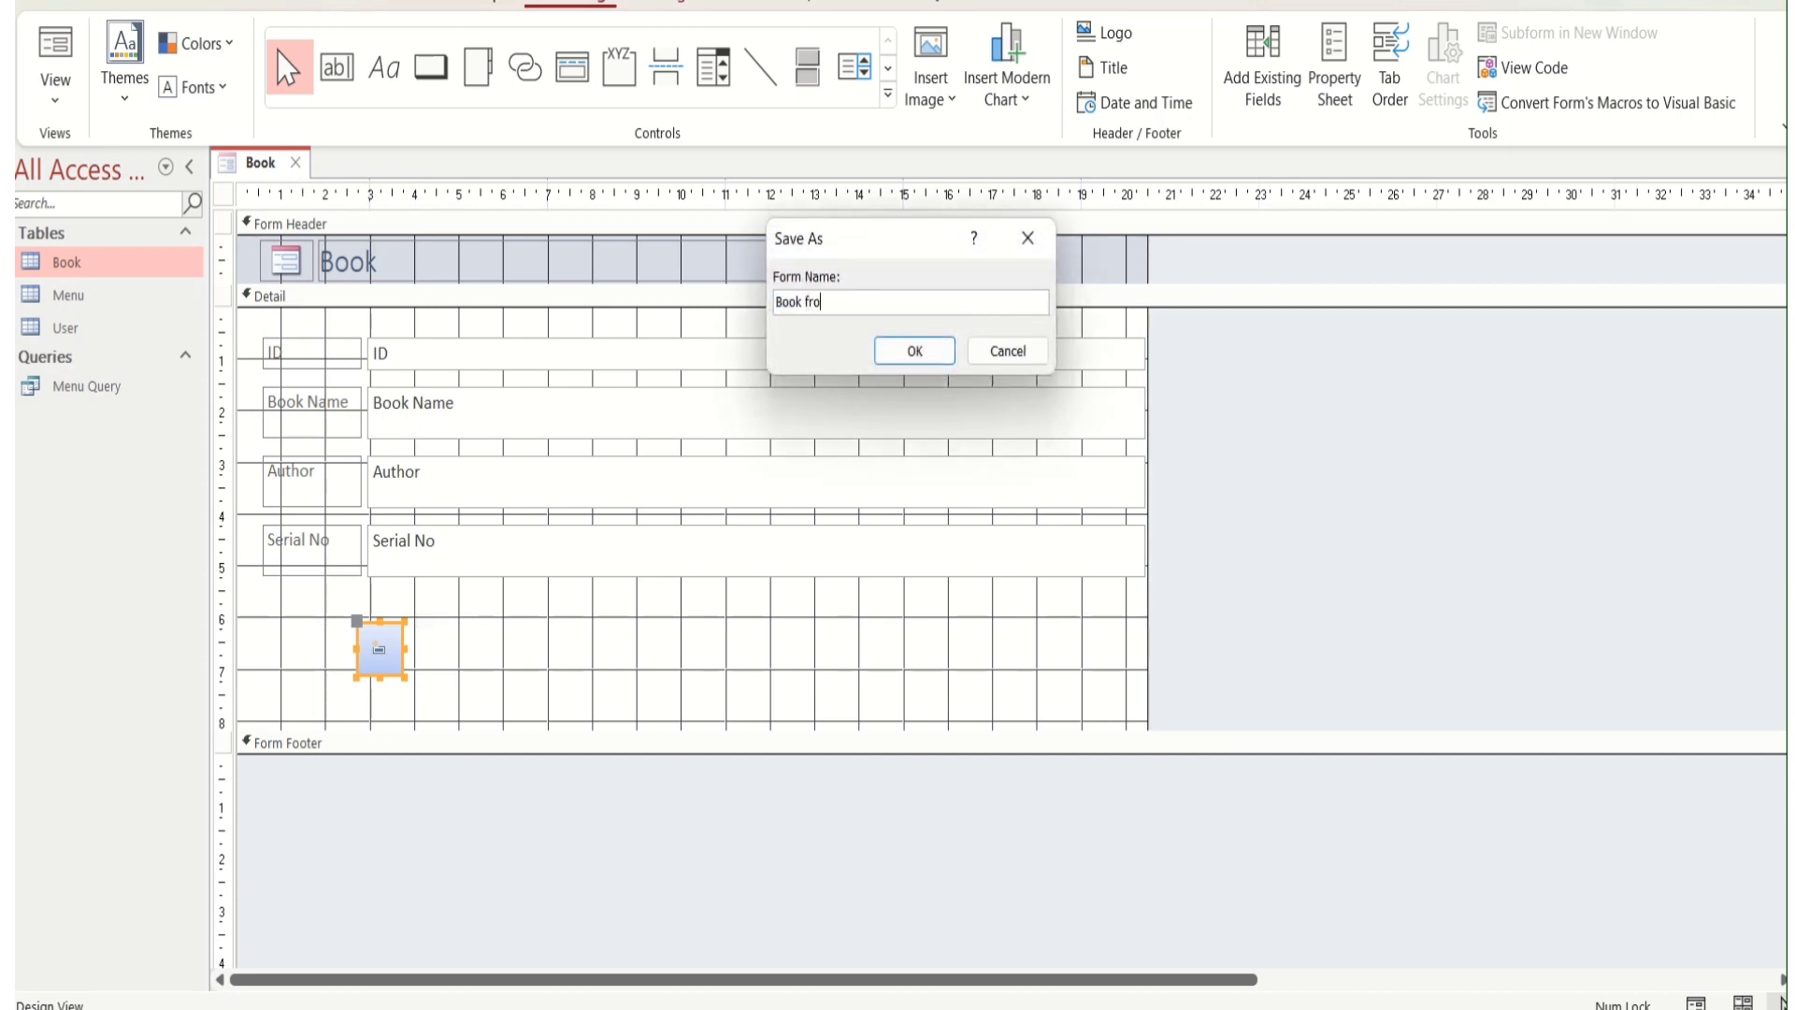
{"action": "type", "text": "form"}
{"action": "left_click", "coordinate": [917, 351]}
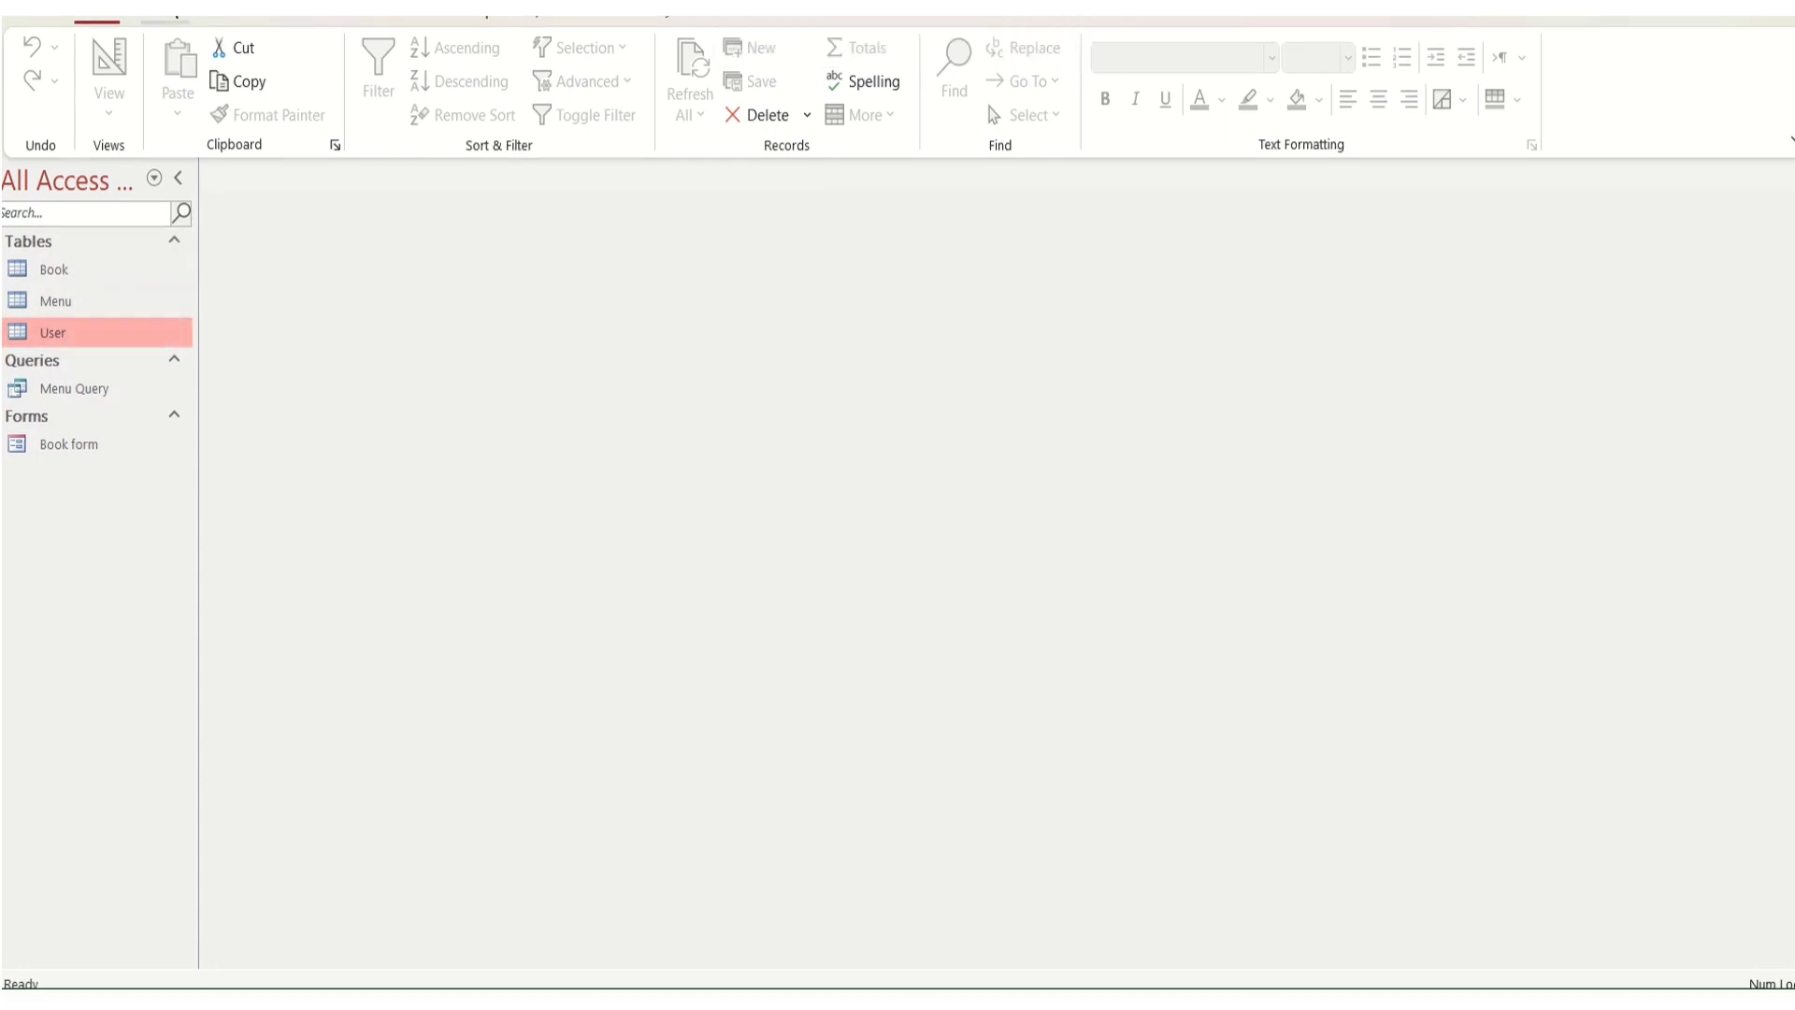
Create a form from the User table and delete the related-records subform below the User Role field
{"action": "left_click", "coordinate": [165, 8]}
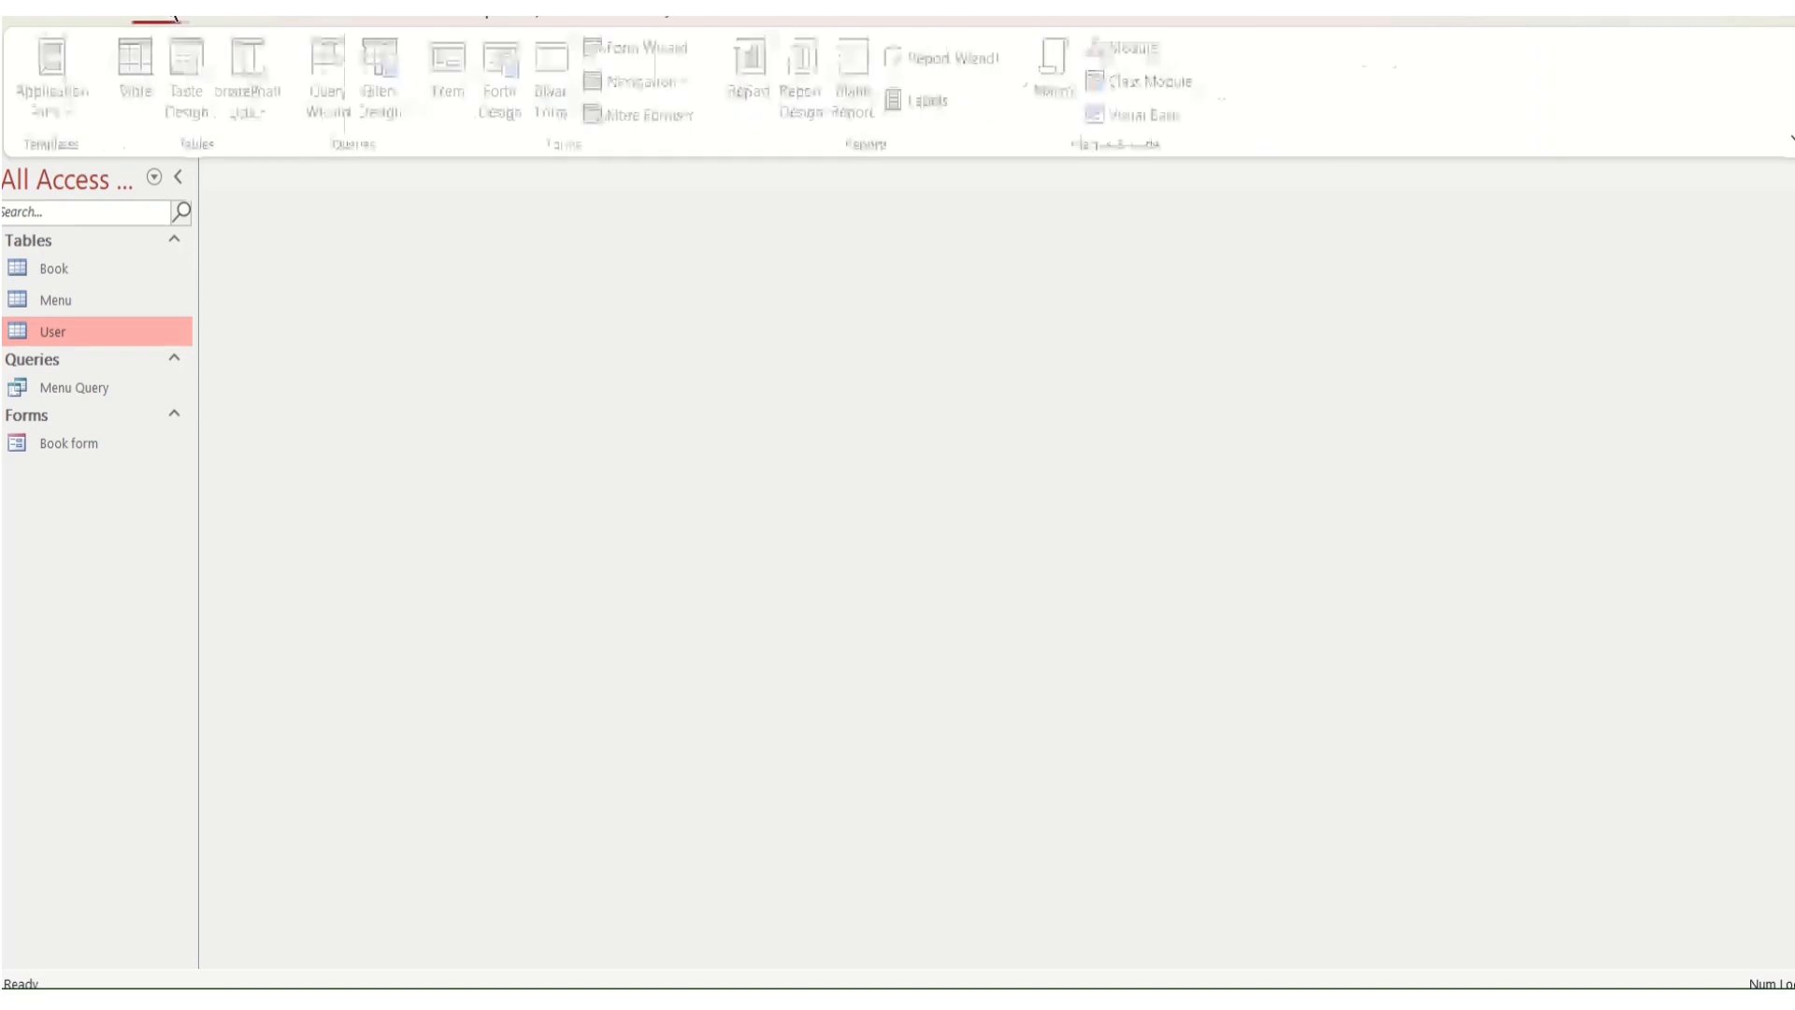
{"action": "left_click", "coordinate": [470, 60]}
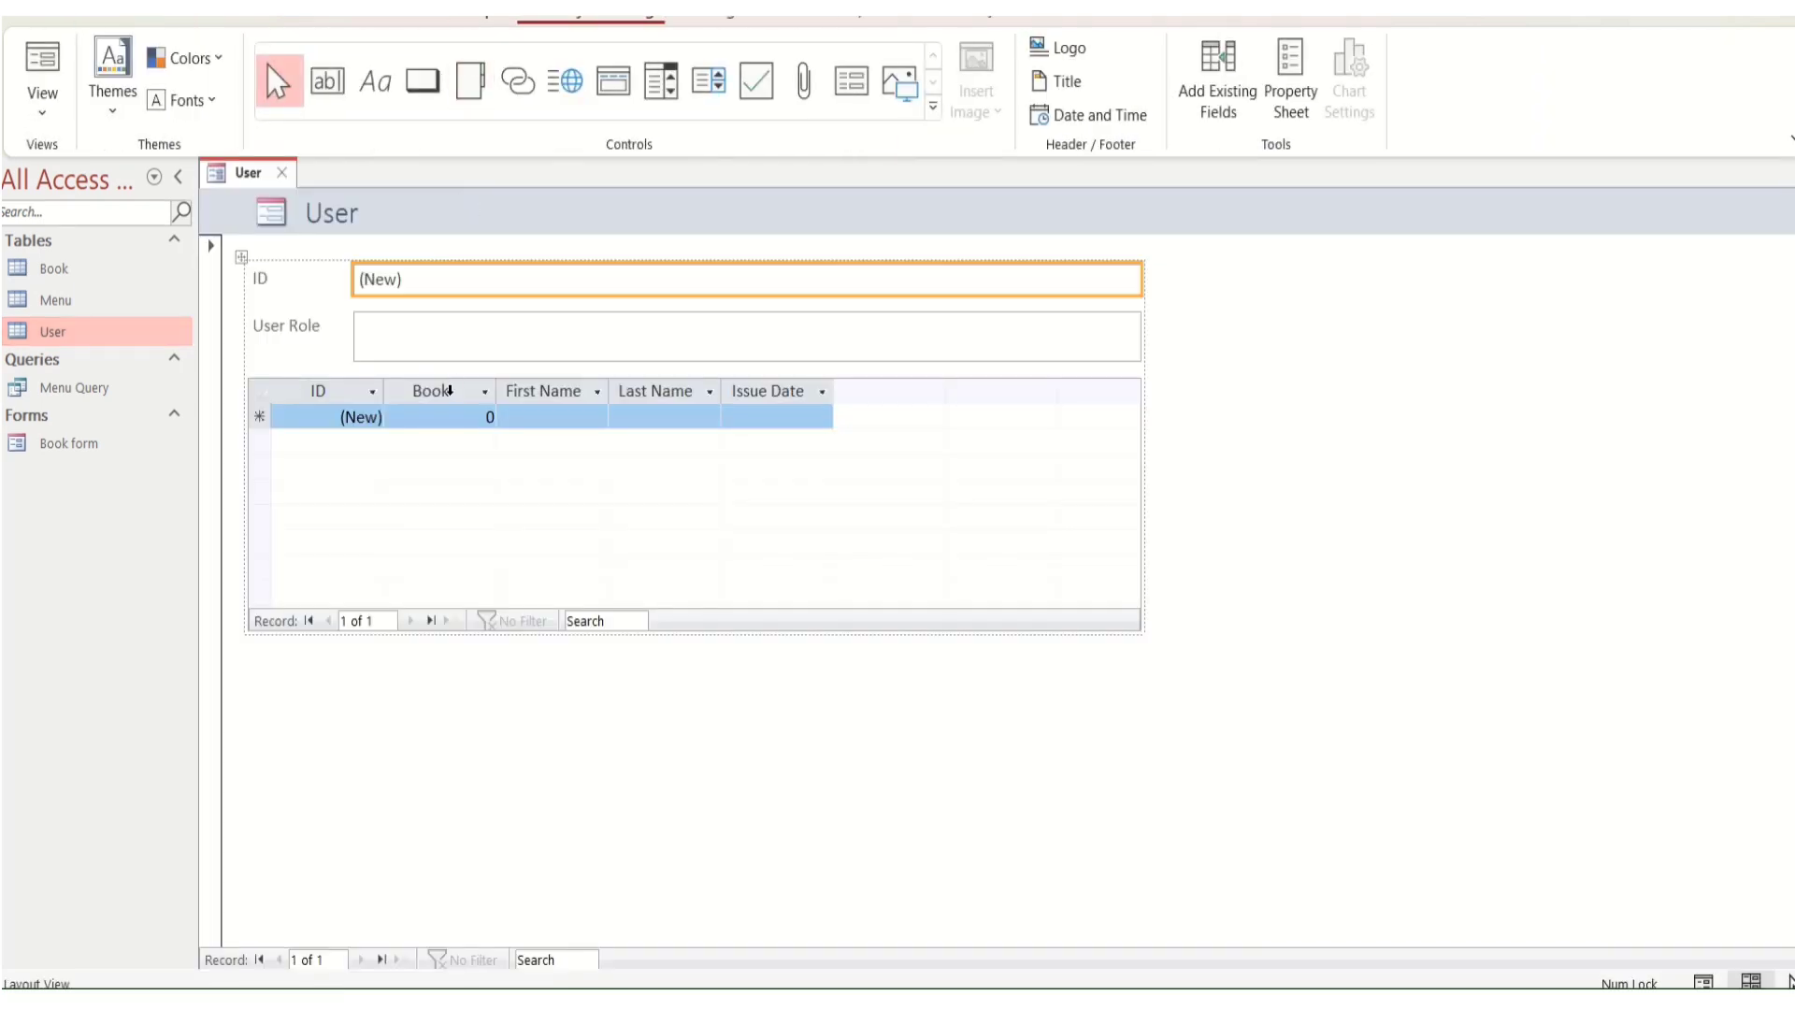
{"action": "left_click", "coordinate": [418, 496]}
{"action": "key", "text": "Delete"}
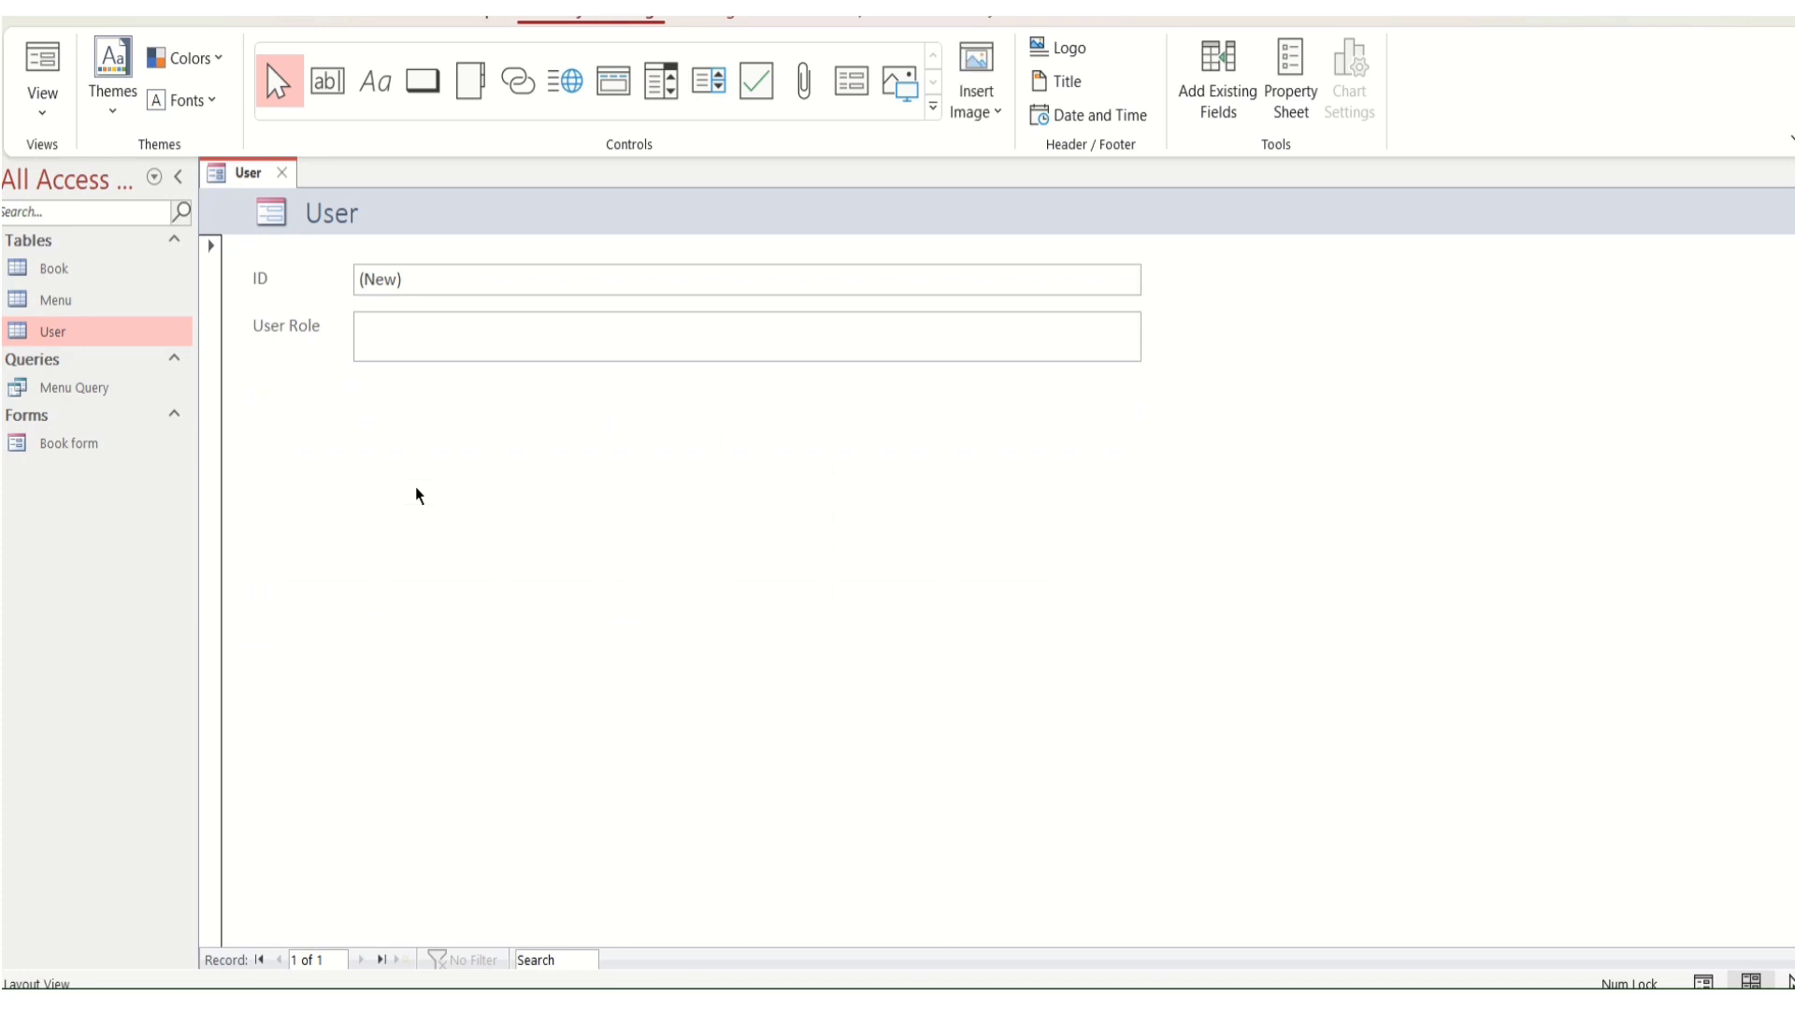
Switch the User form to Design View and extend its Detail section to a height of about 5 cm
{"action": "right_click", "coordinate": [253, 177]}
{"action": "left_click", "coordinate": [334, 391]}
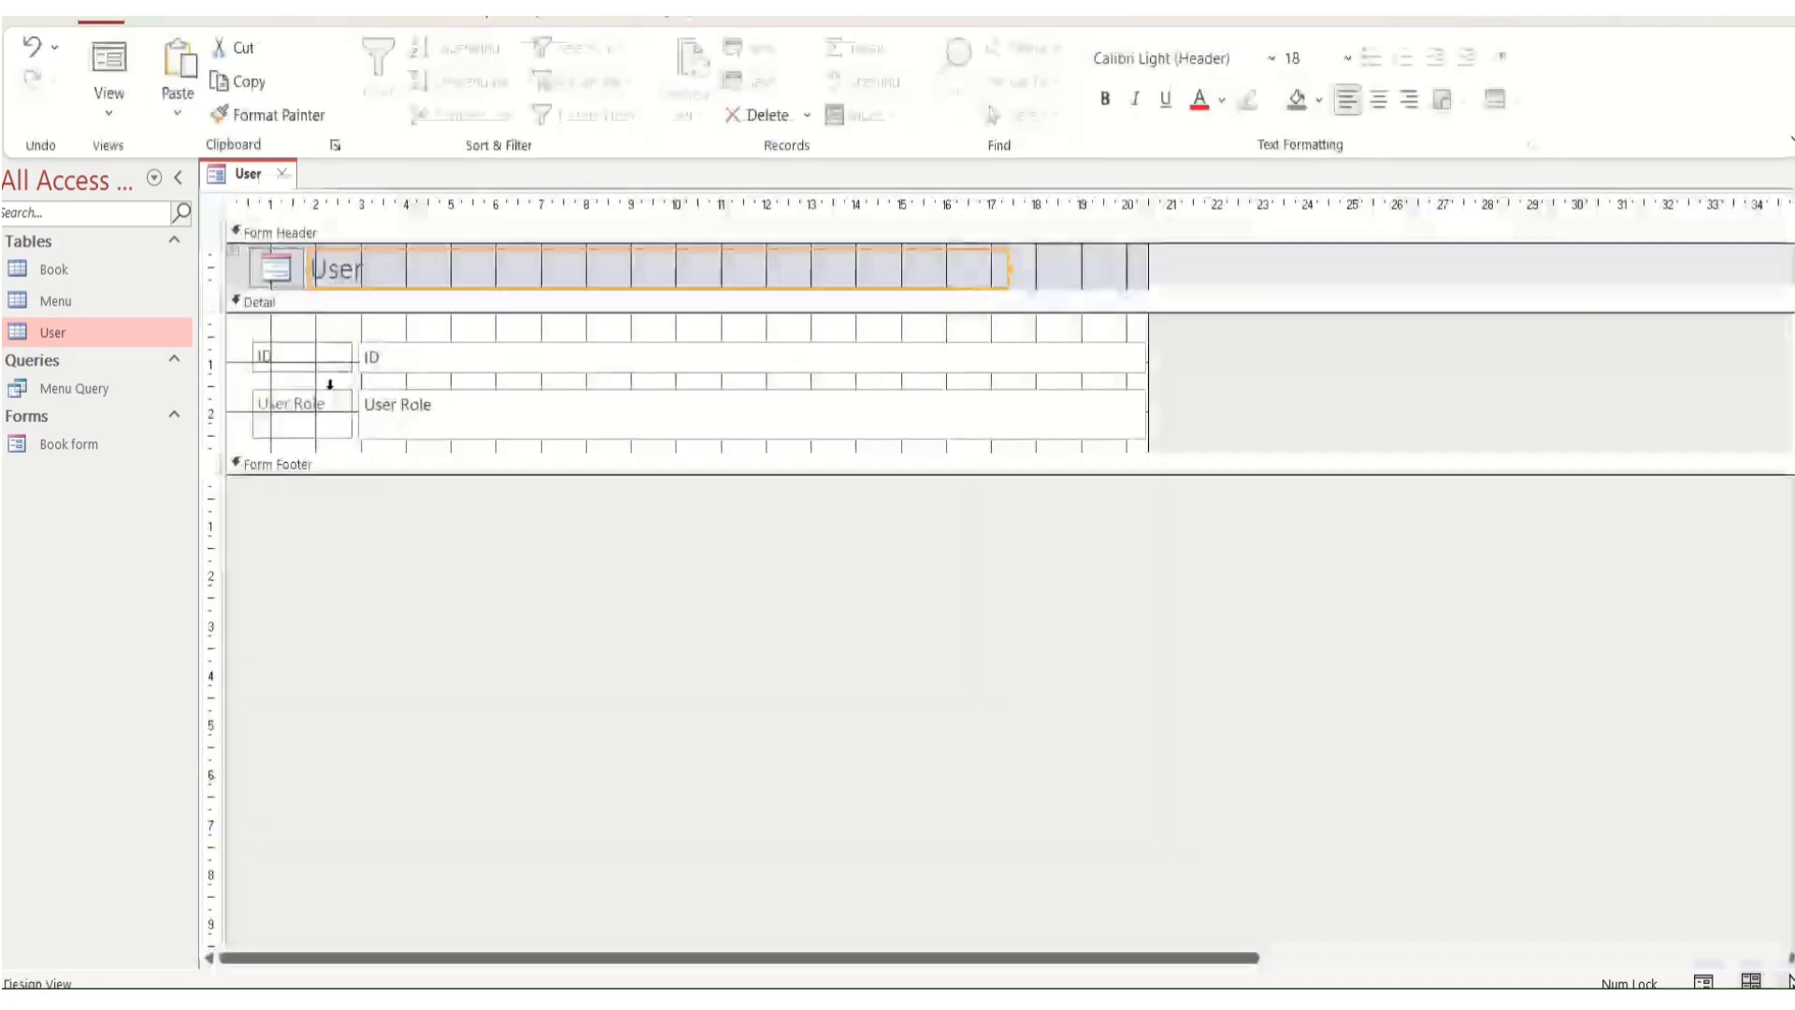
{"action": "left_click_drag", "start_coordinate": [553, 472], "coordinate": [554, 574]}
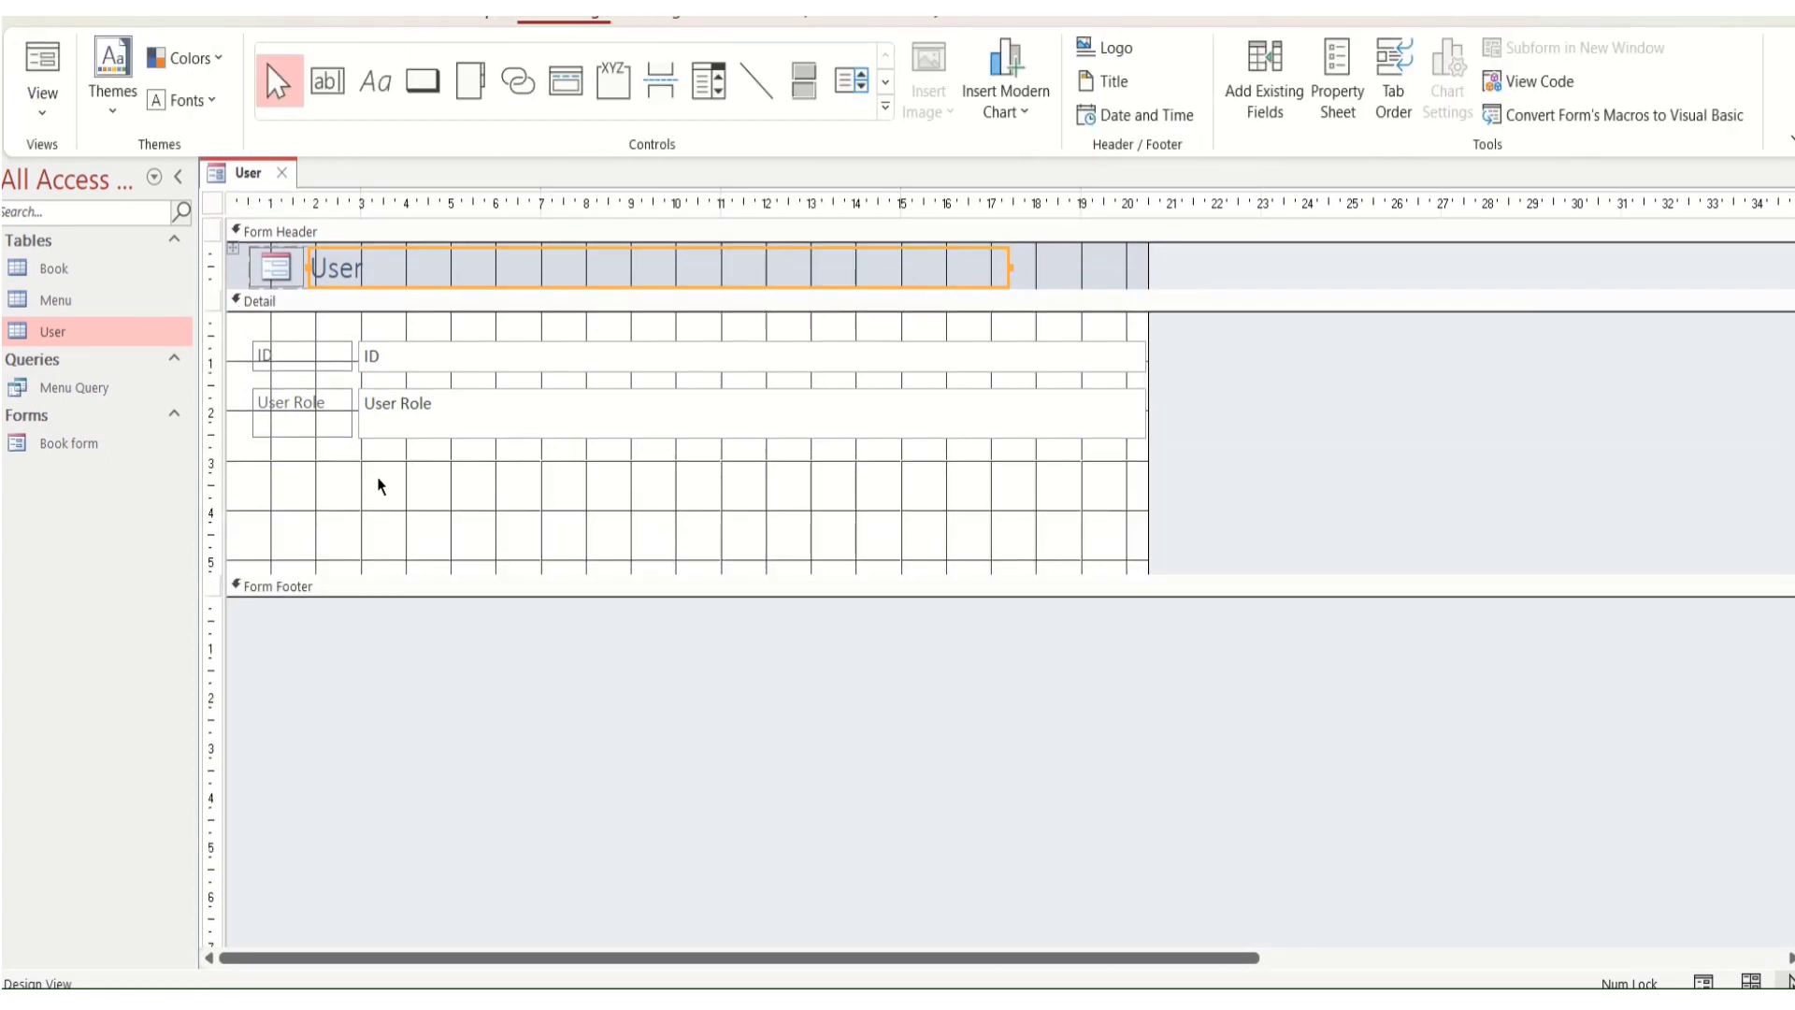
Add a command button below the User Role field with the Record Operations action Add New Record and the Go To New picture
{"action": "left_click", "coordinate": [432, 80]}
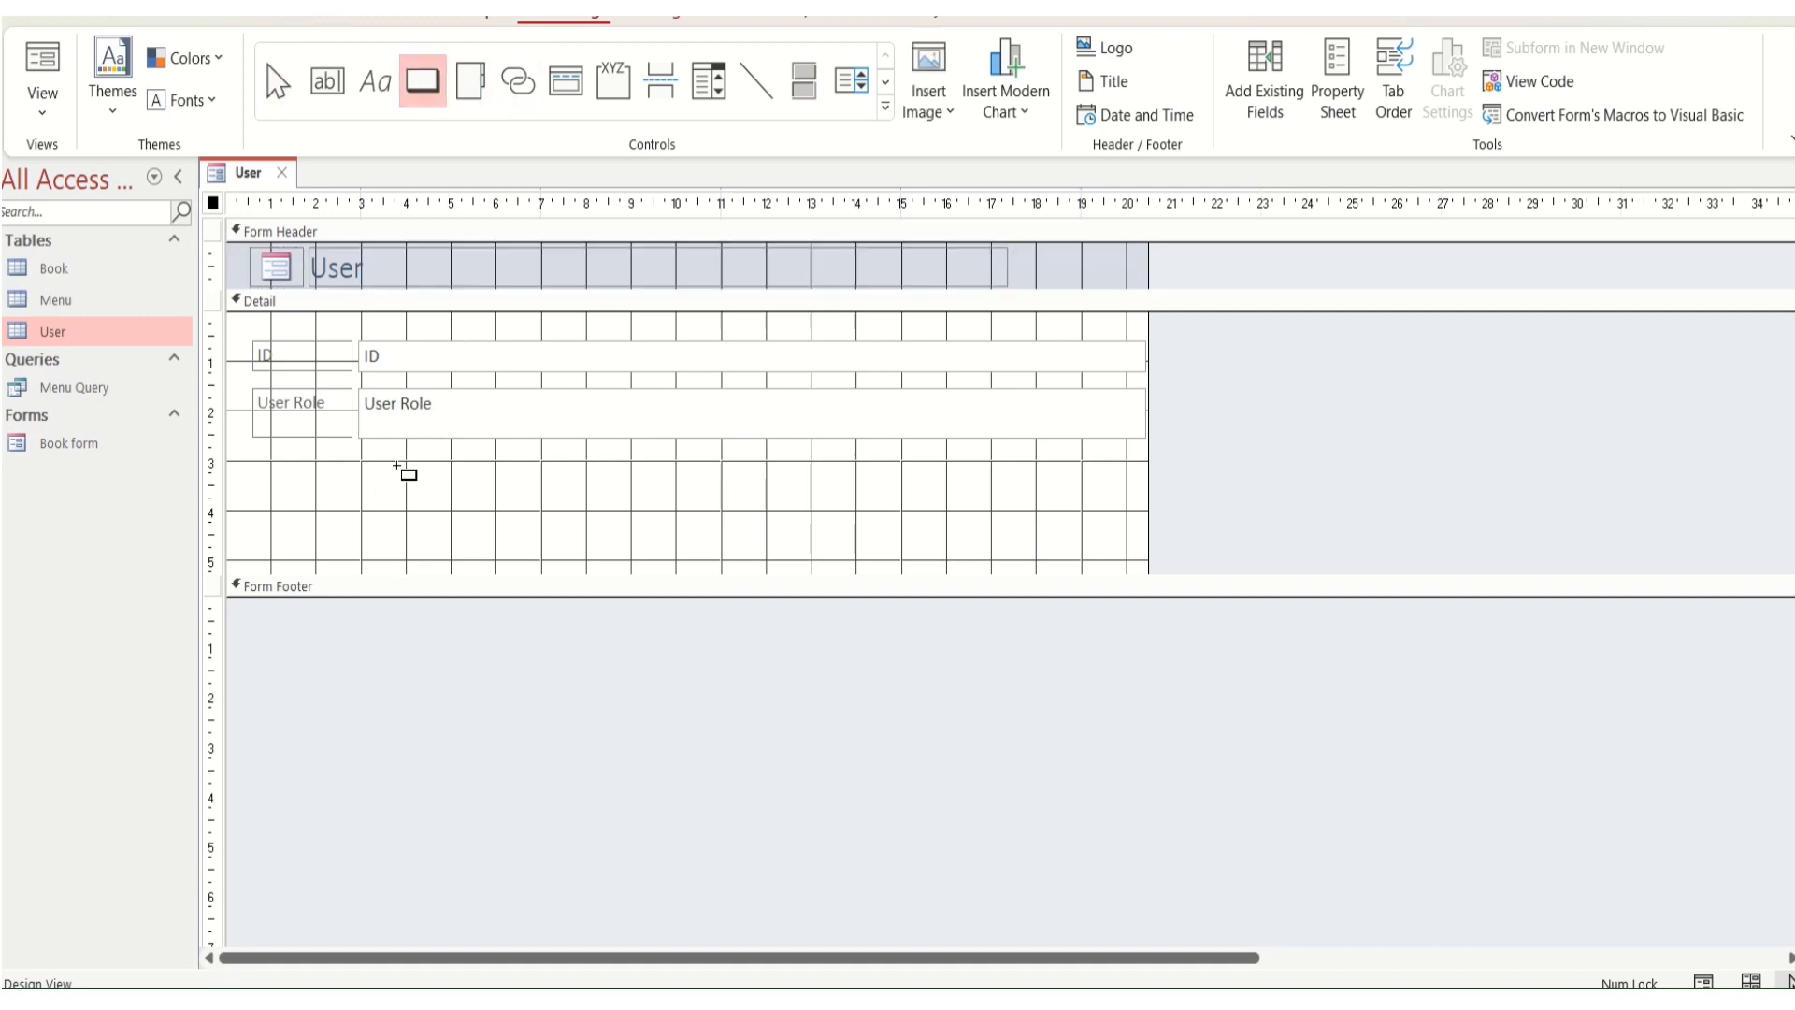
{"action": "left_click_drag", "start_coordinate": [353, 490], "coordinate": [460, 531]}
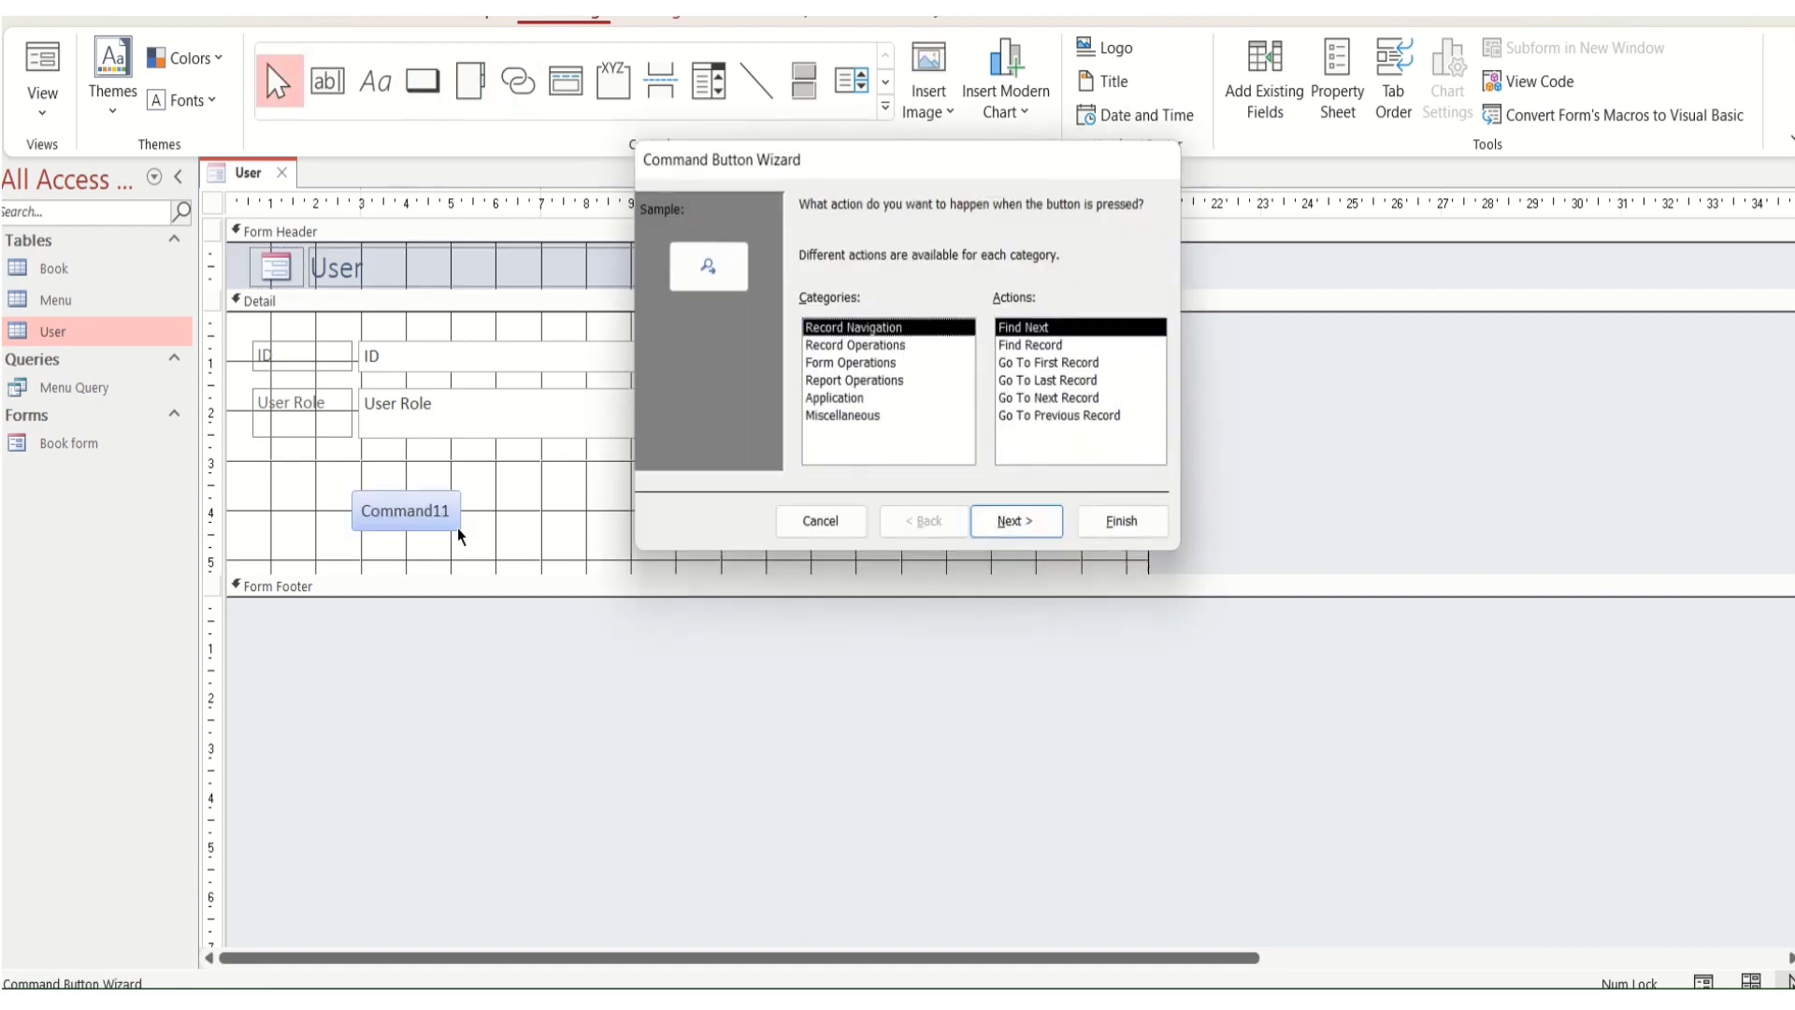
{"action": "left_click", "coordinate": [926, 346]}
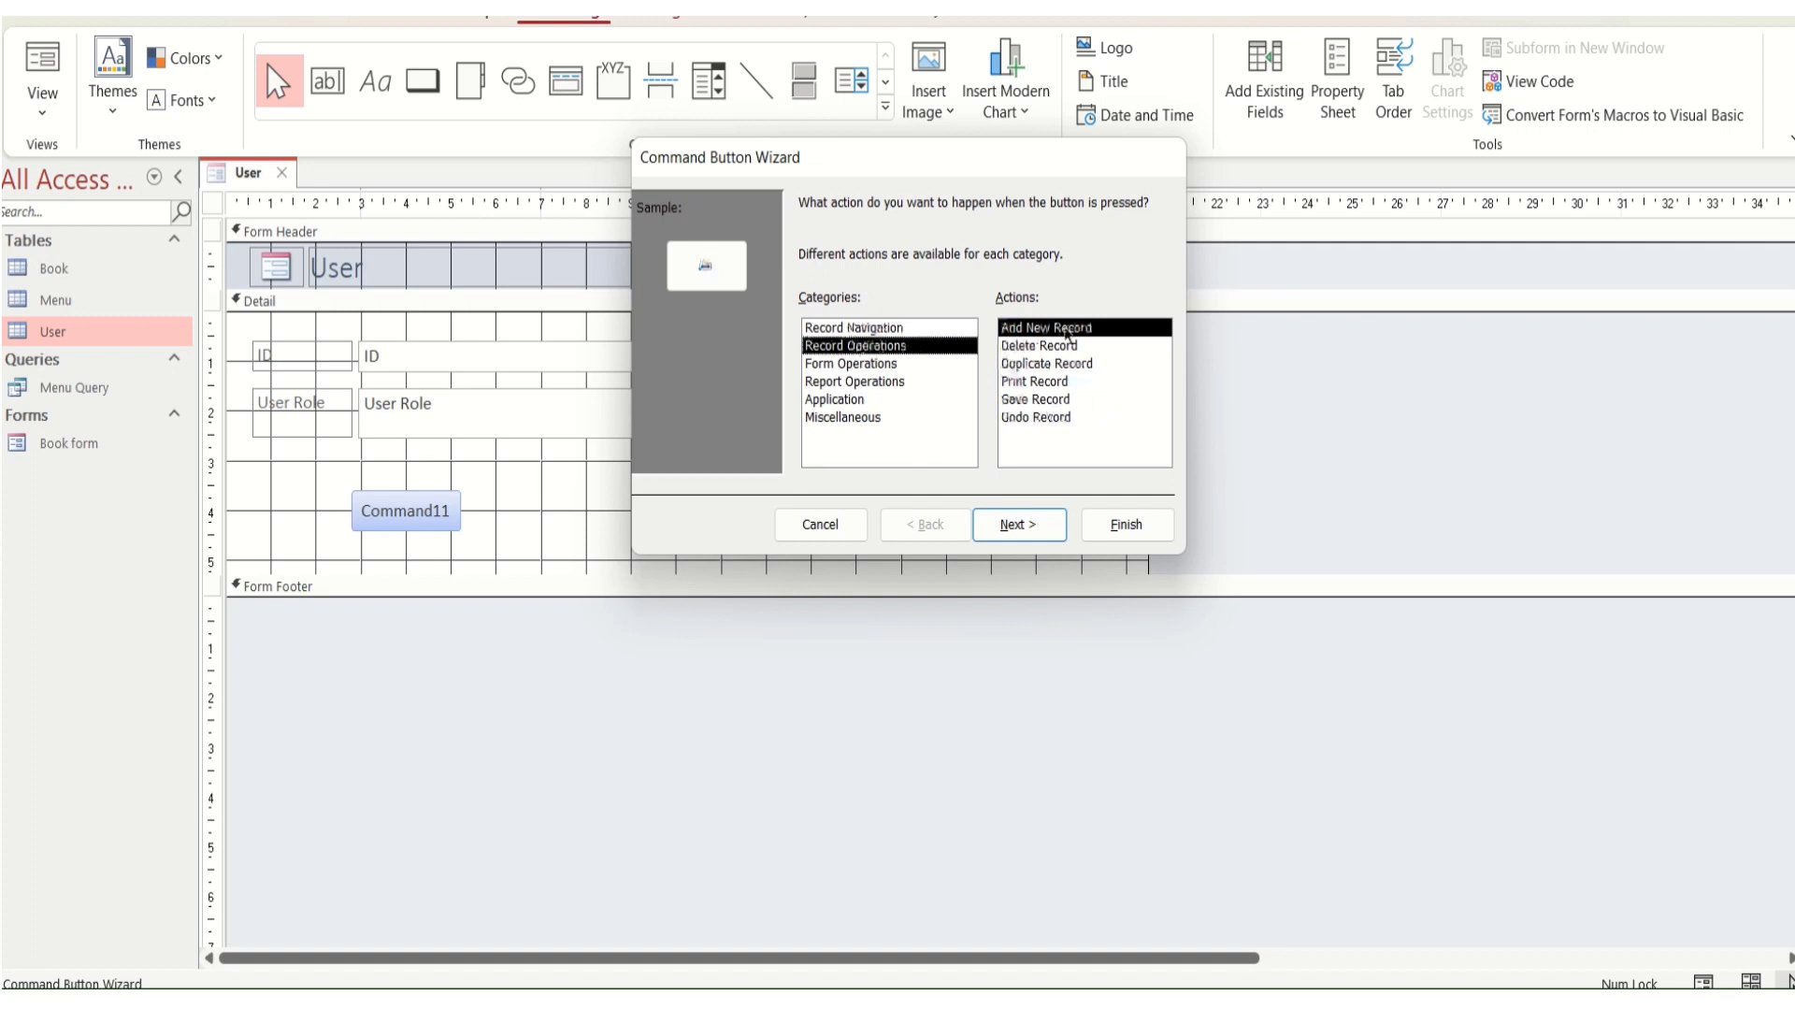
{"action": "left_click", "coordinate": [1035, 519]}
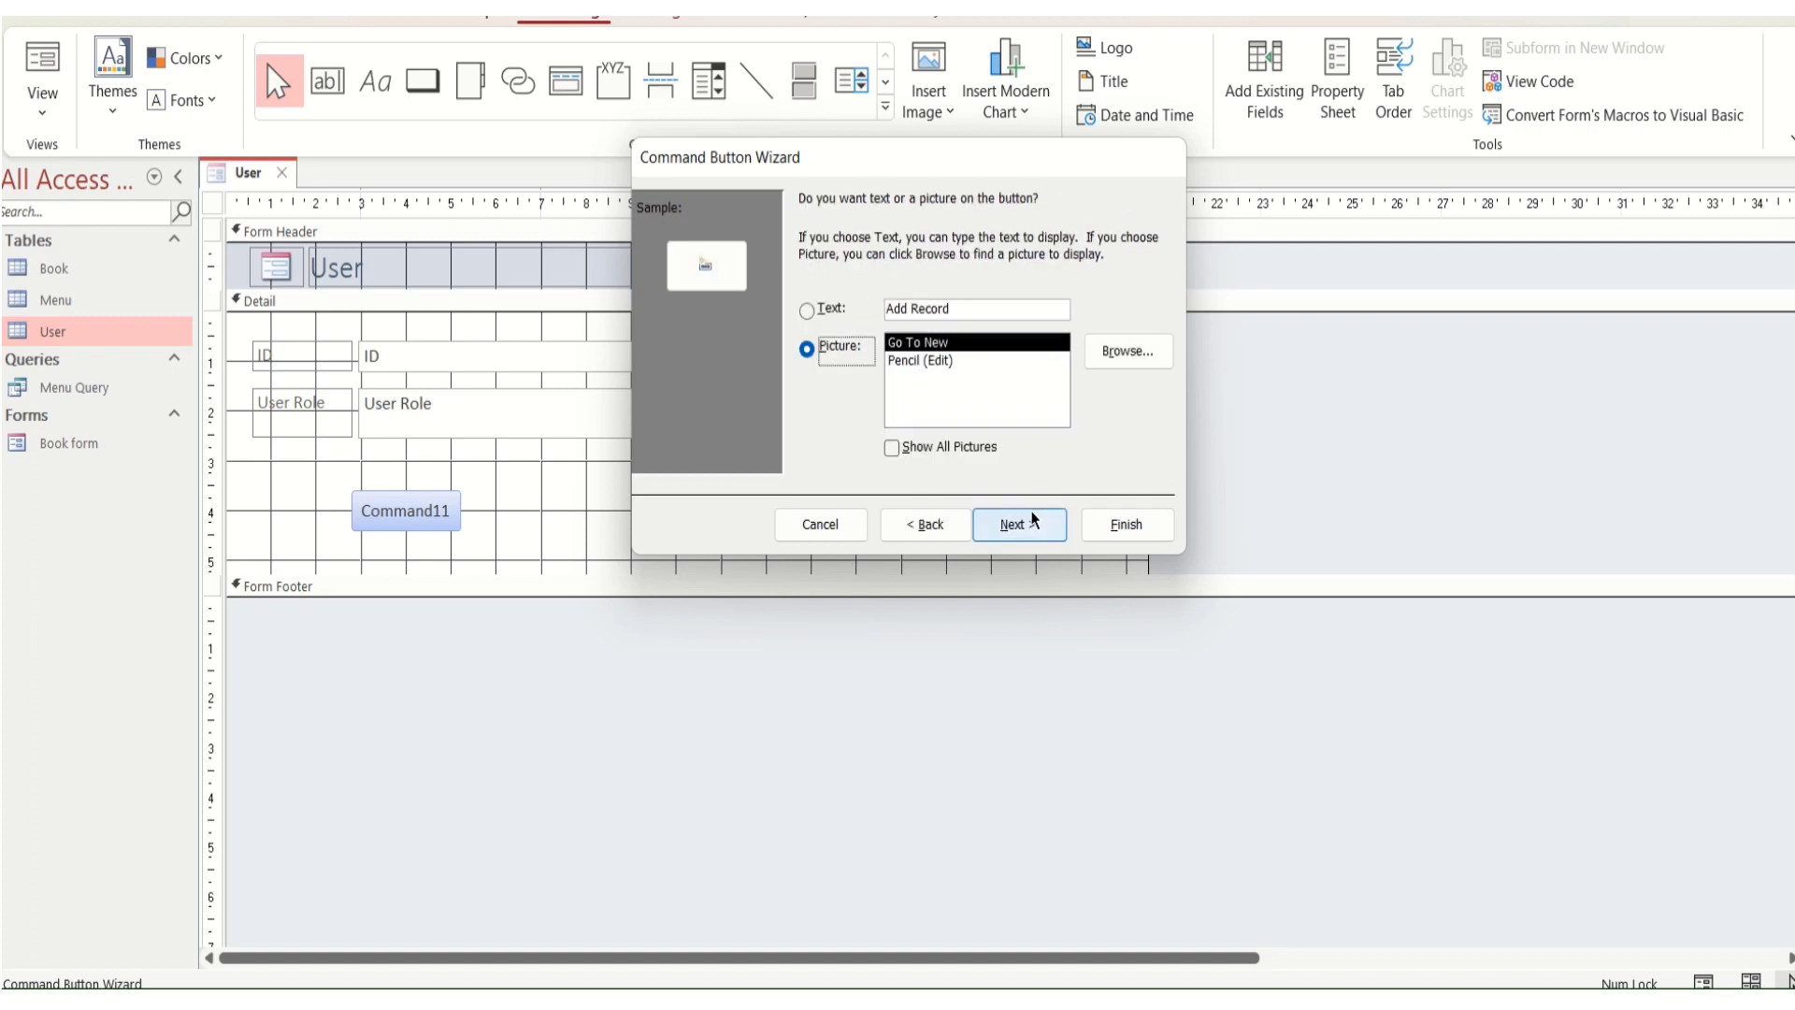
{"action": "left_click", "coordinate": [1040, 519]}
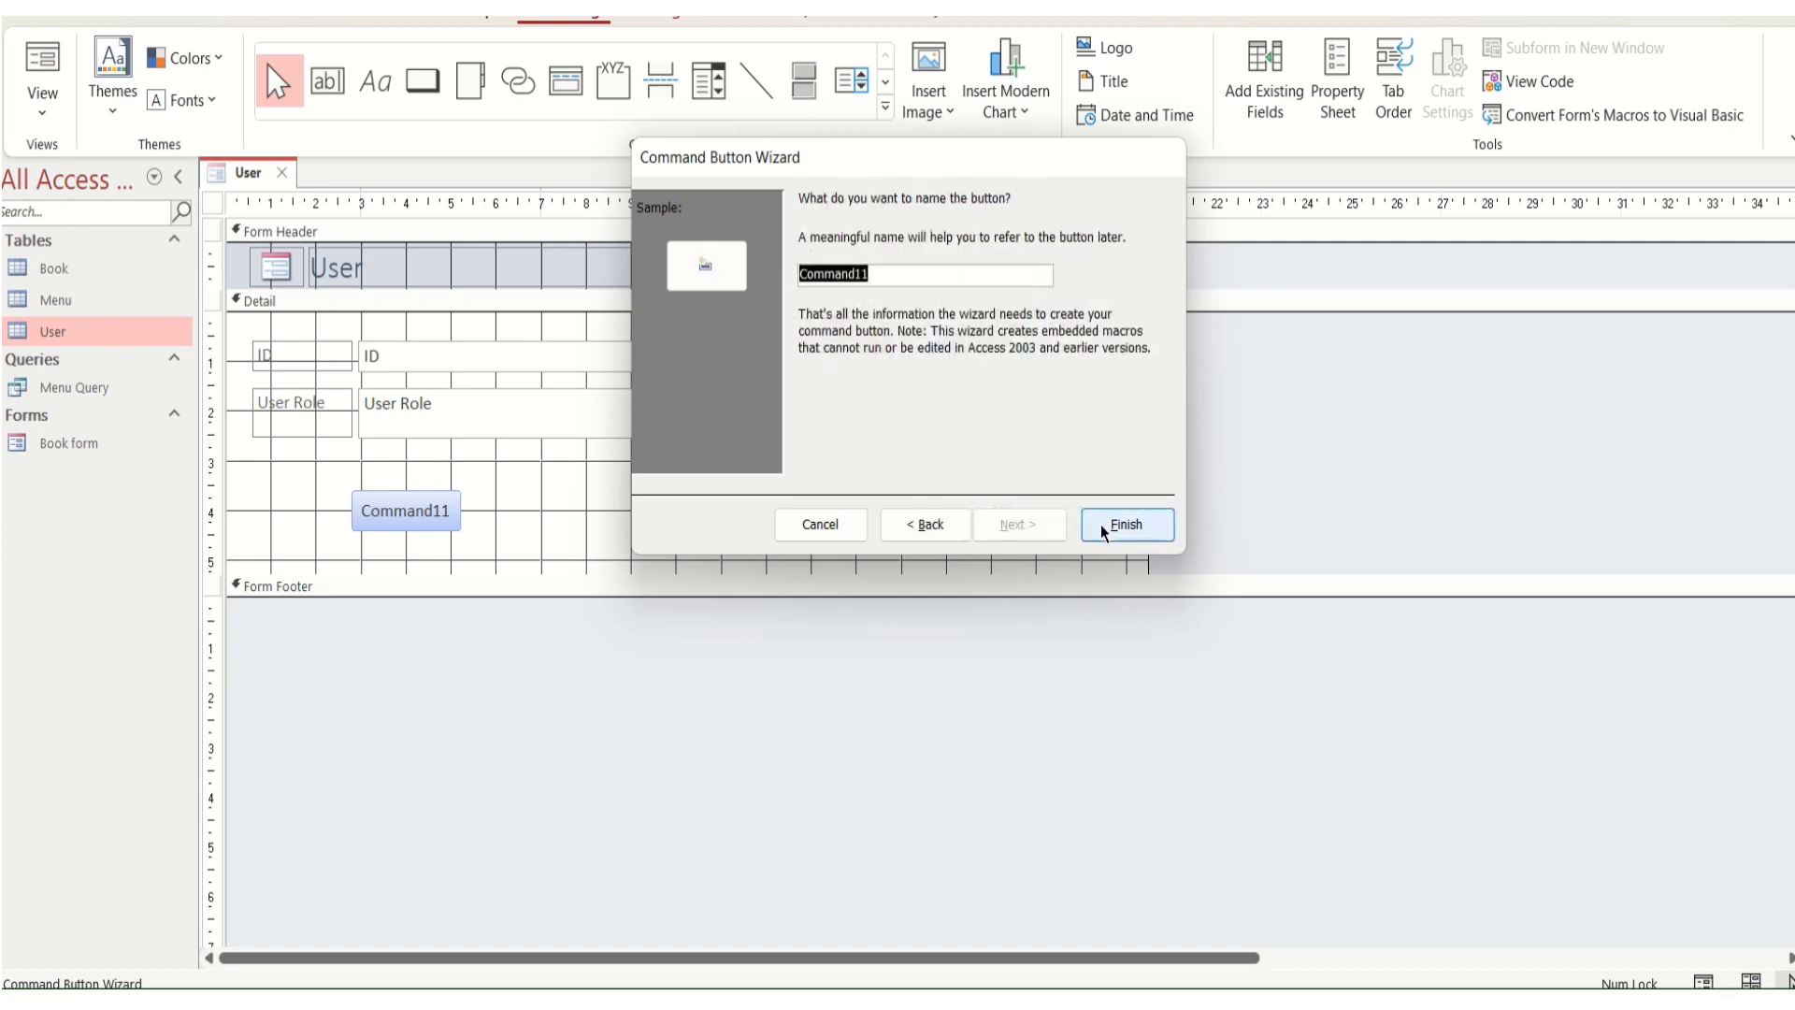
{"action": "left_click", "coordinate": [1102, 524]}
Save the form under the name "User Form" and close it
{"action": "right_click", "coordinate": [246, 174]}
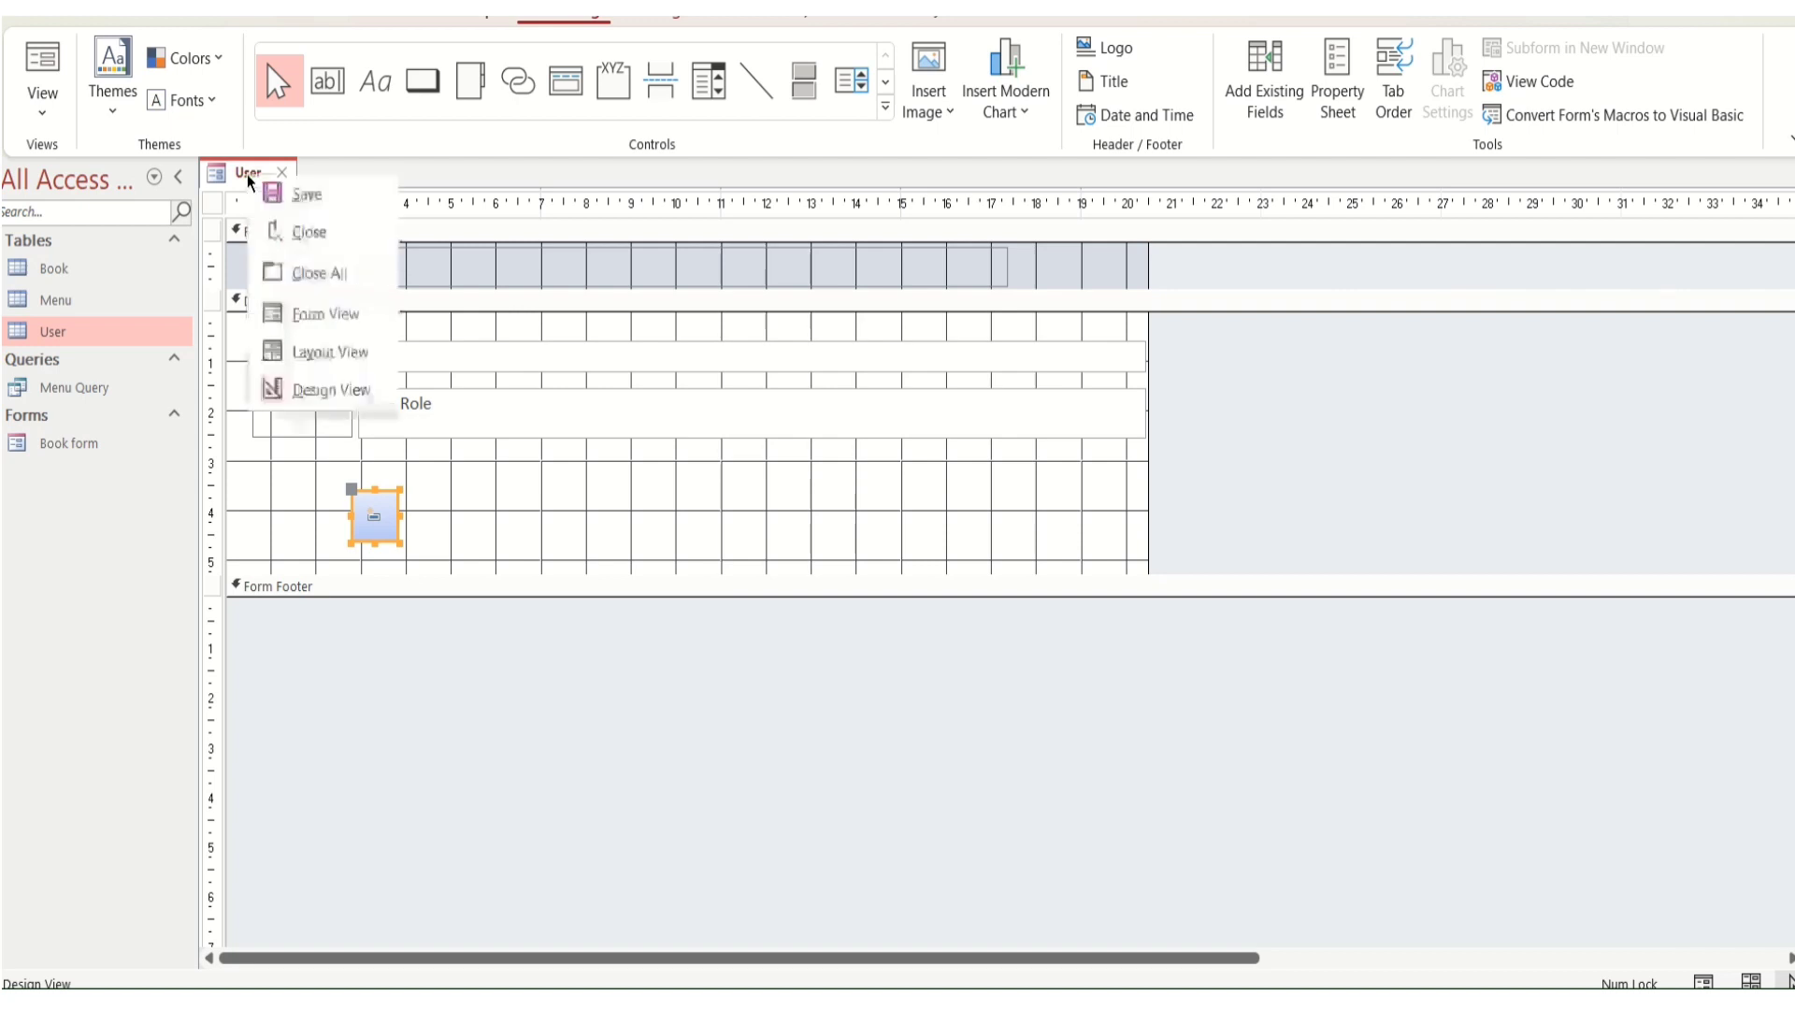
{"action": "left_click", "coordinate": [282, 194]}
{"action": "left_click", "coordinate": [815, 304]}
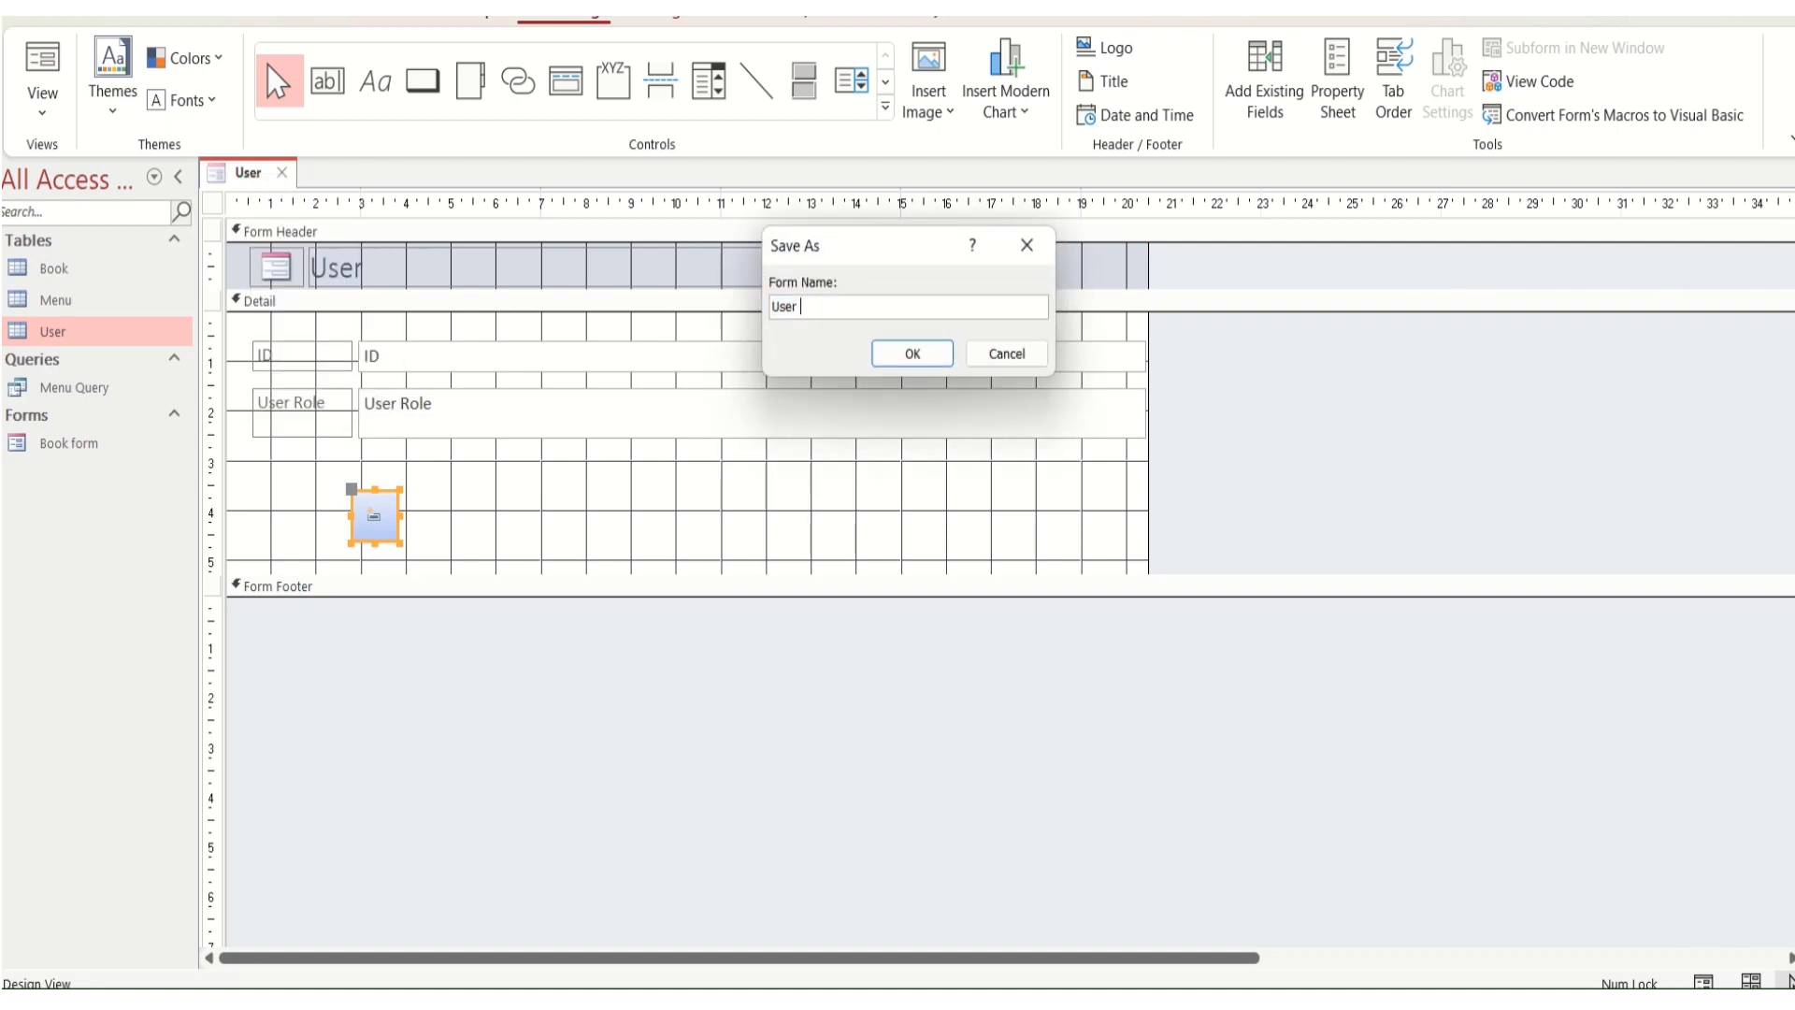
{"action": "type", "text": "For"}
{"action": "left_click", "coordinate": [913, 361]}
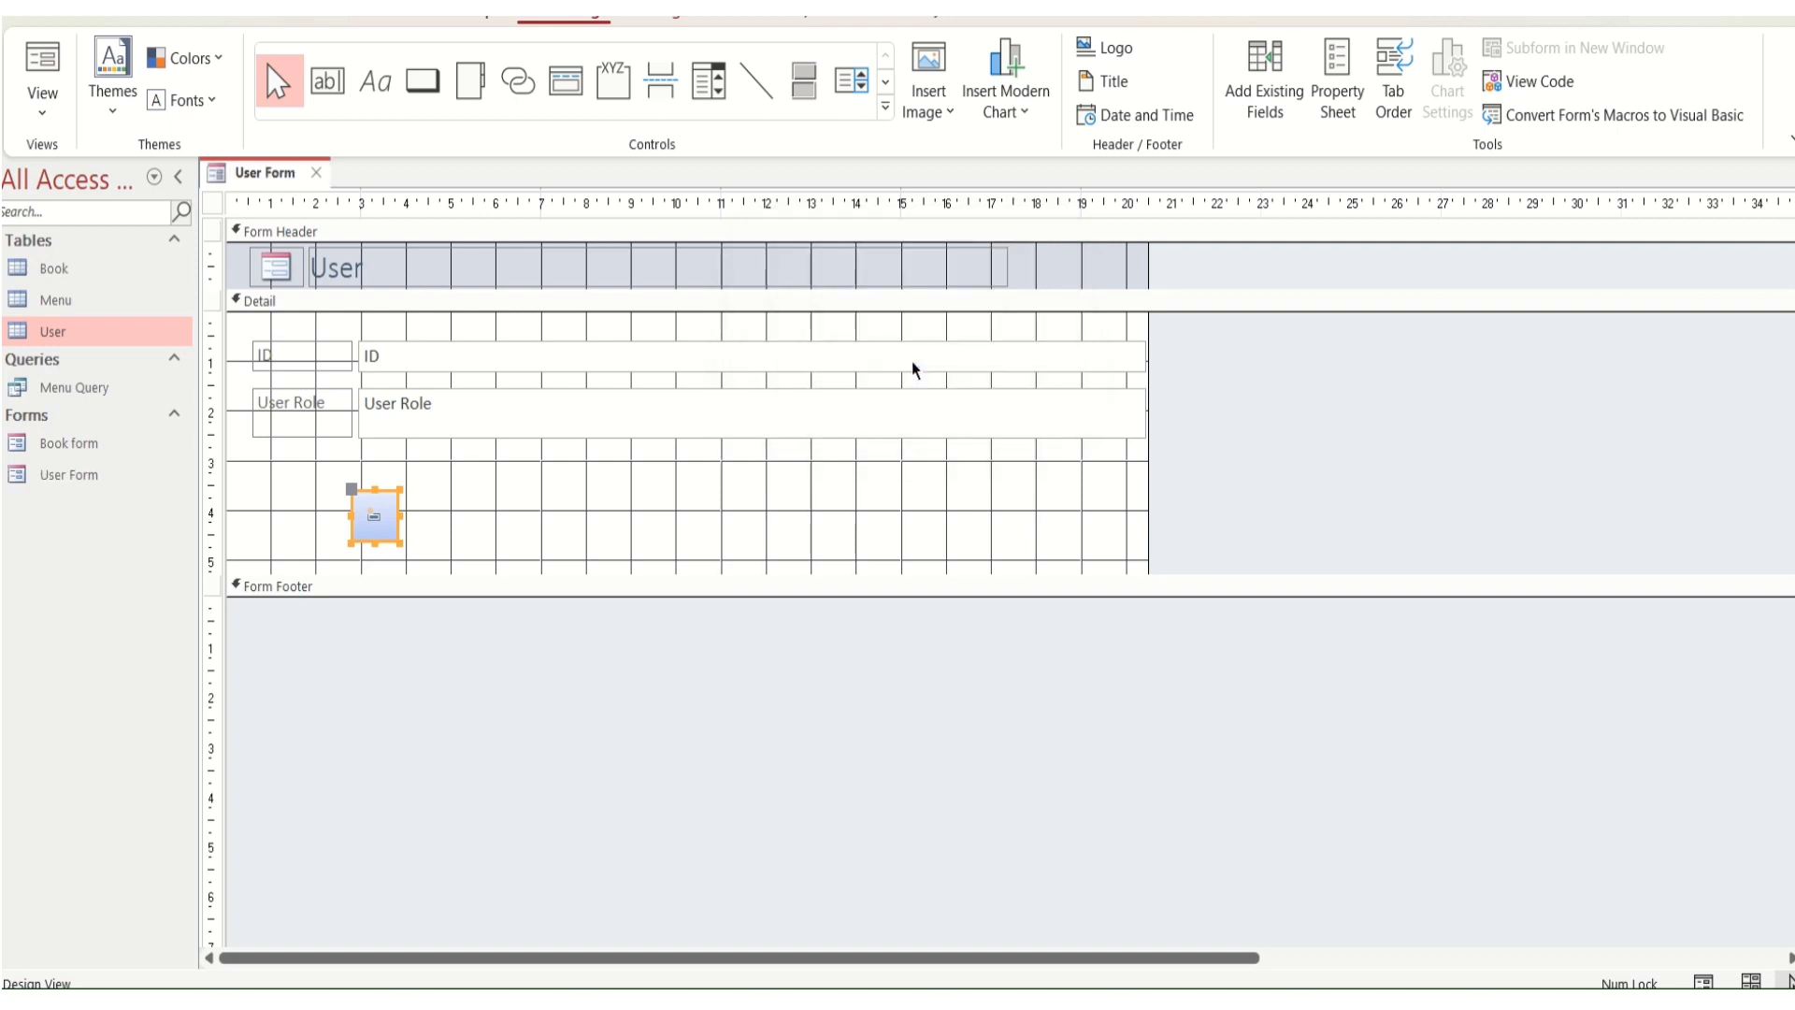
{"action": "key", "text": "ctrl+w"}
Create a form based on the Menu Query
{"action": "left_click", "coordinate": [137, 385]}
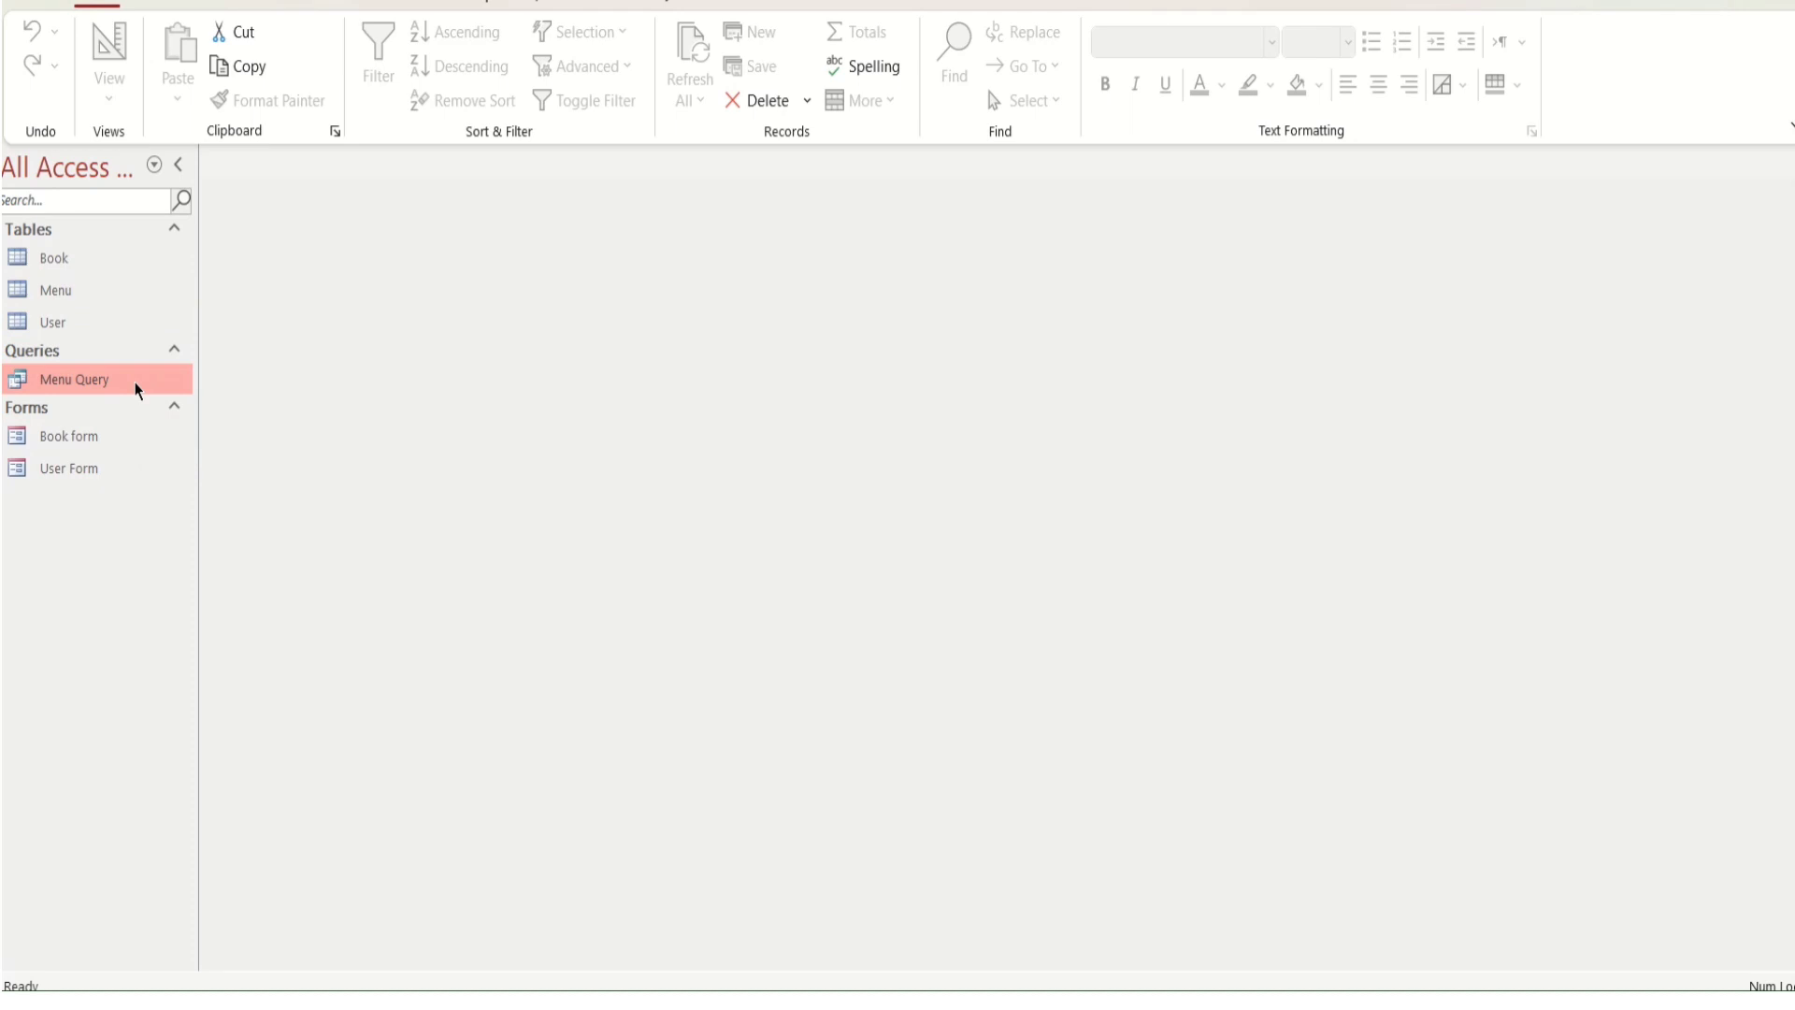
{"action": "left_click", "coordinate": [172, 4]}
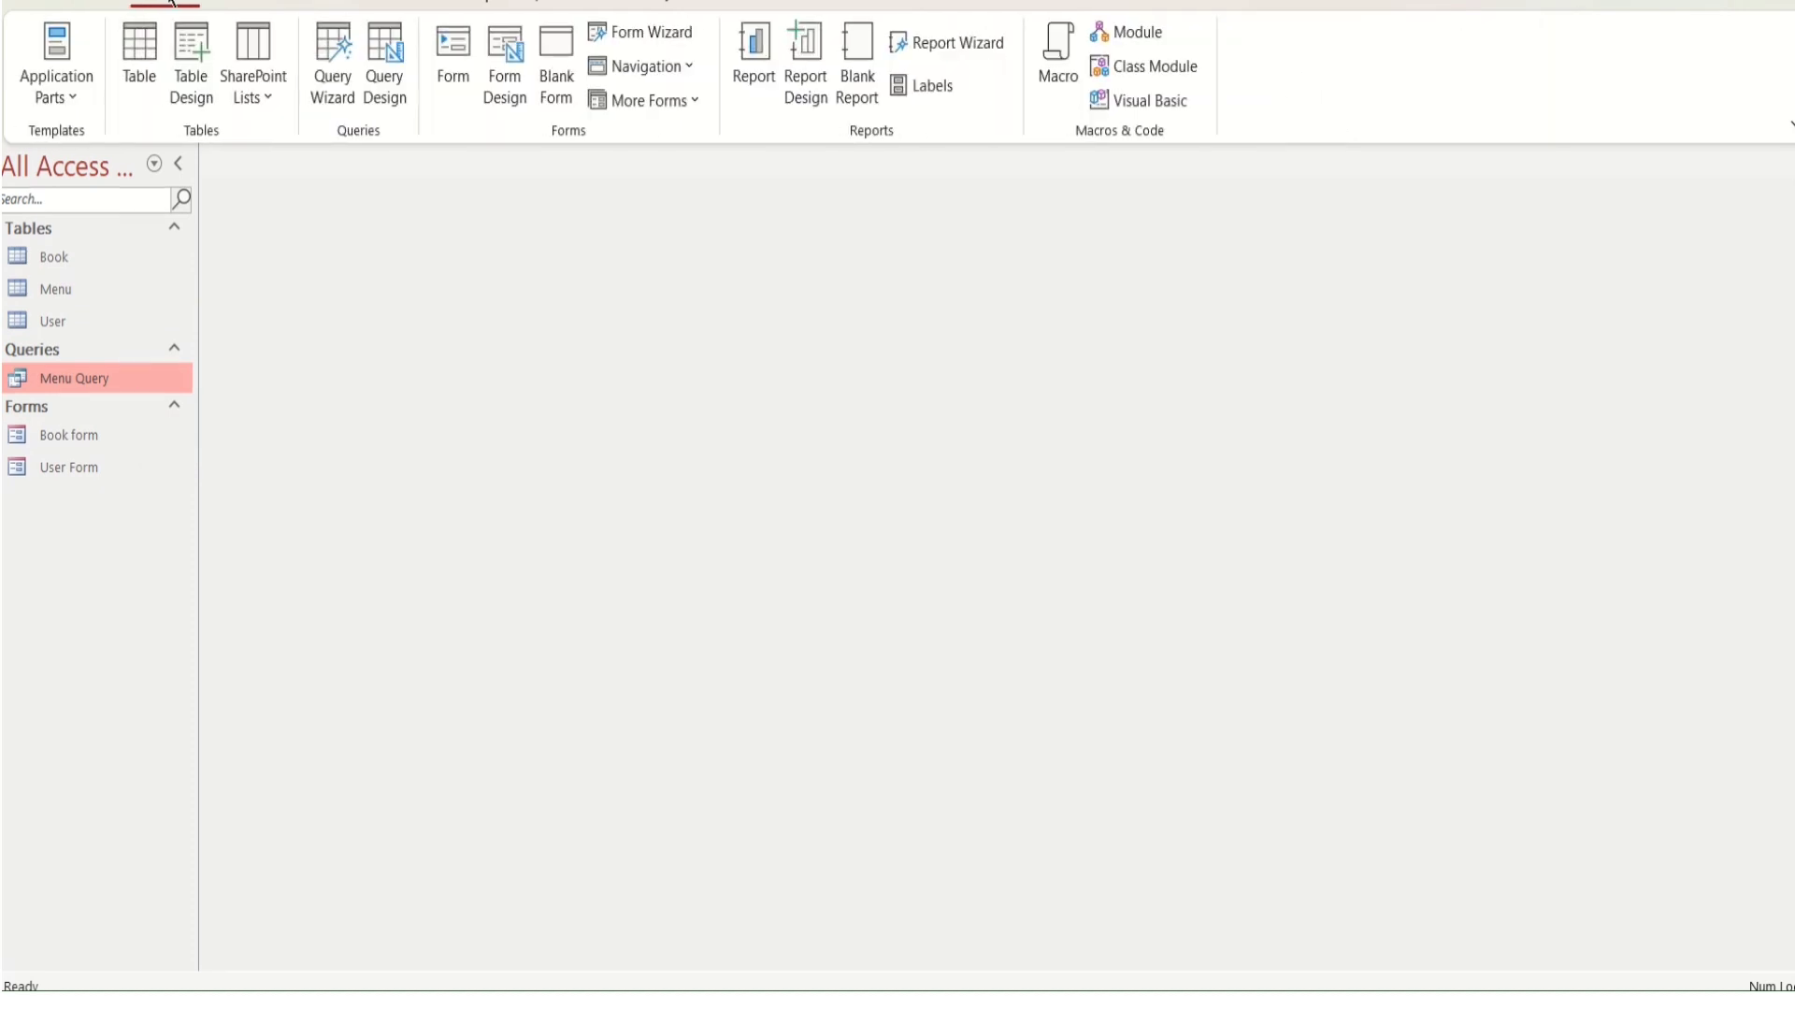
{"action": "left_click", "coordinate": [456, 53]}
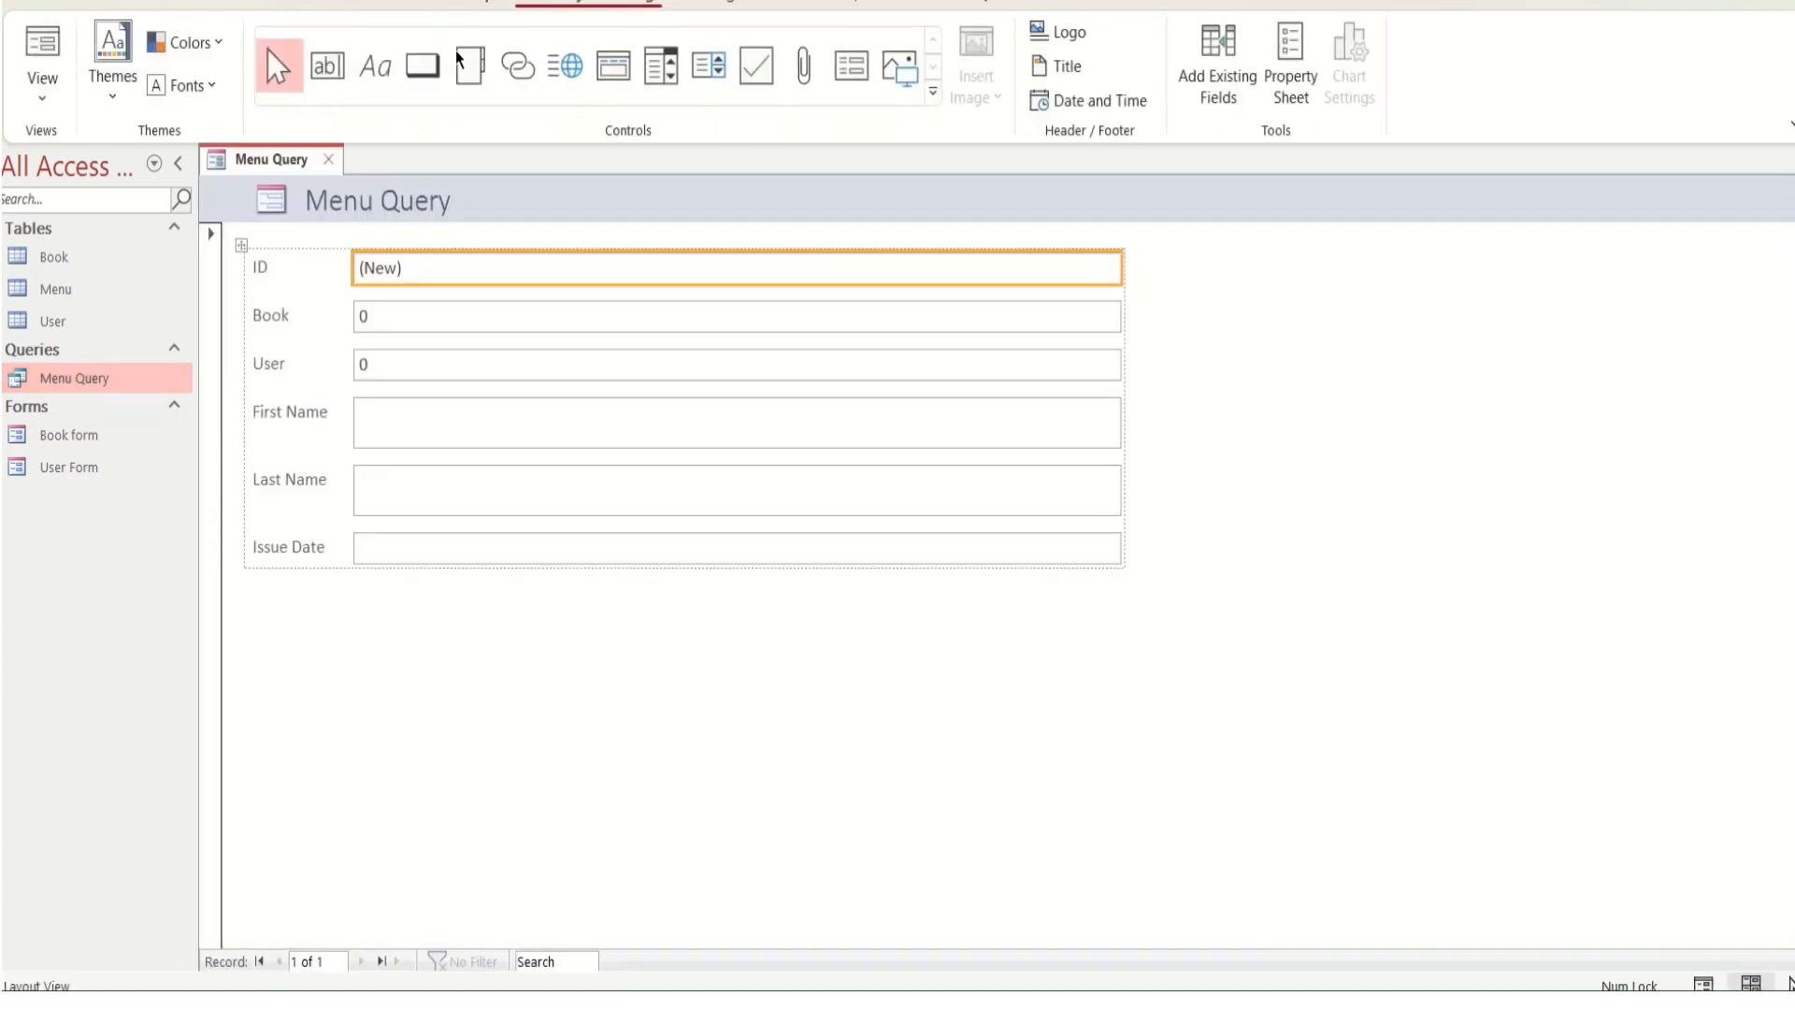
Switch the Menu Query form to Design View and extend its Detail section to a height of about 9.5 cm
{"action": "right_click", "coordinate": [266, 161]}
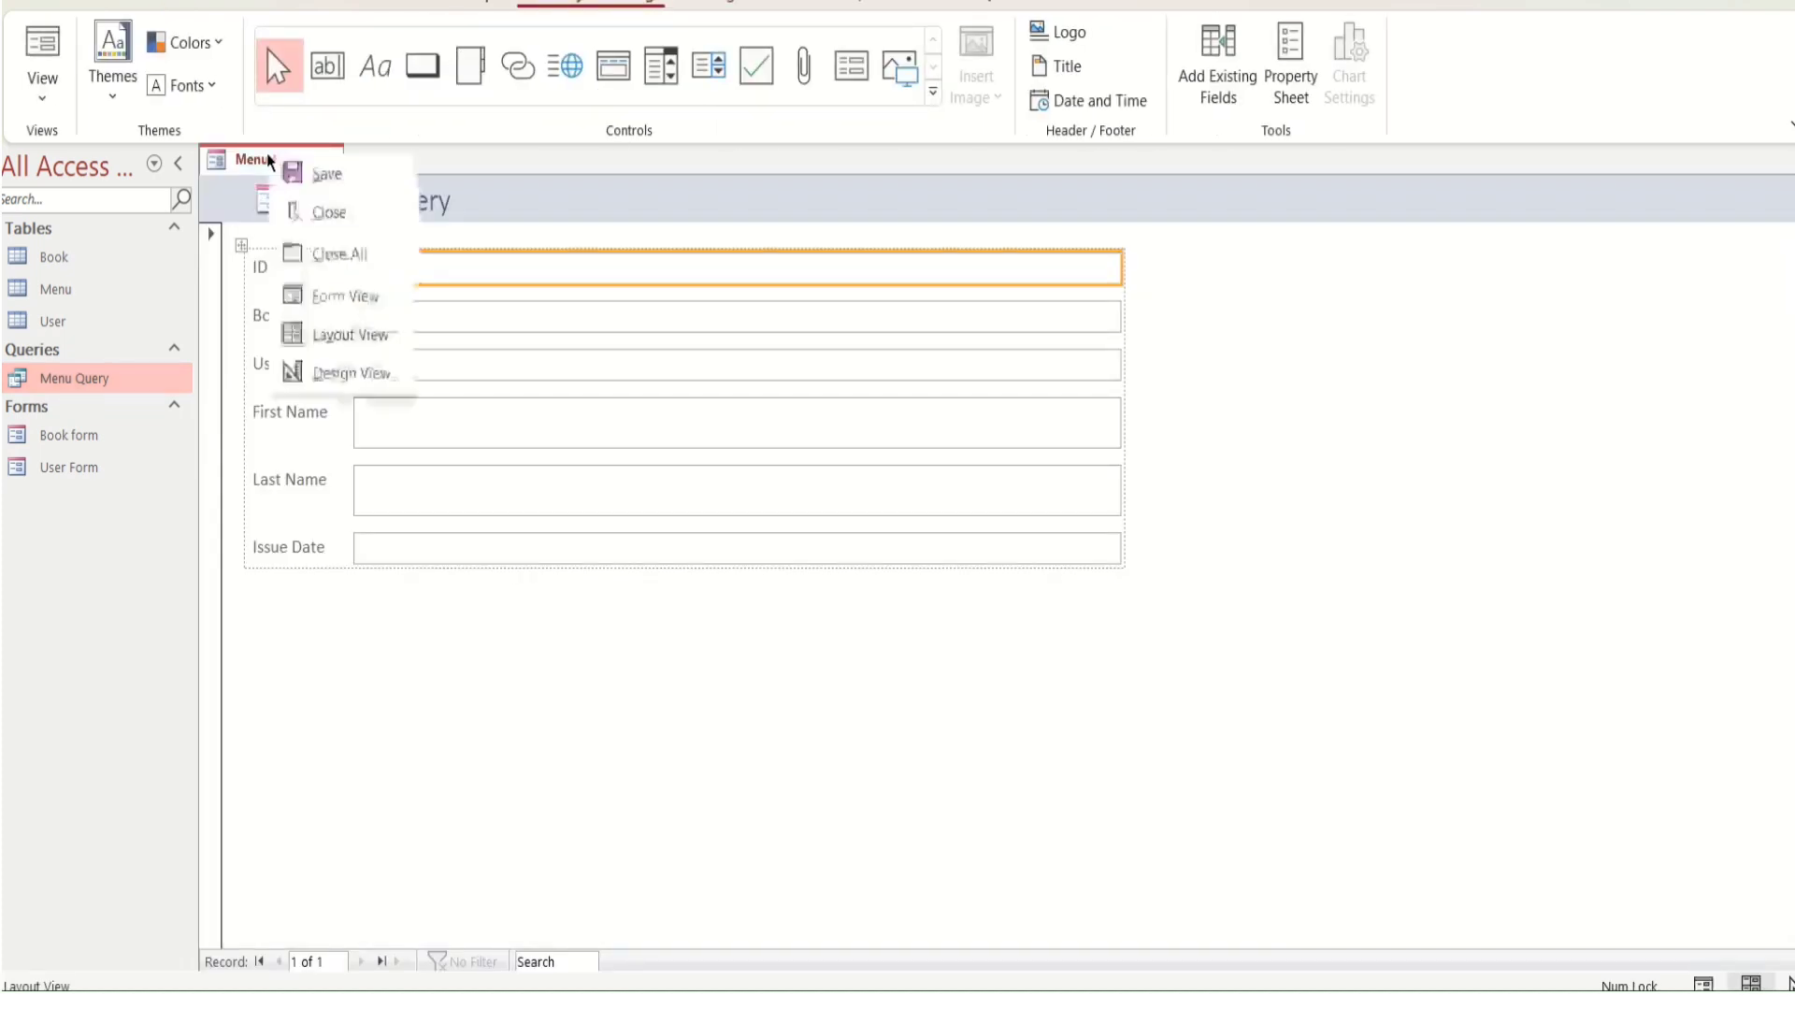
{"action": "left_click", "coordinate": [350, 370]}
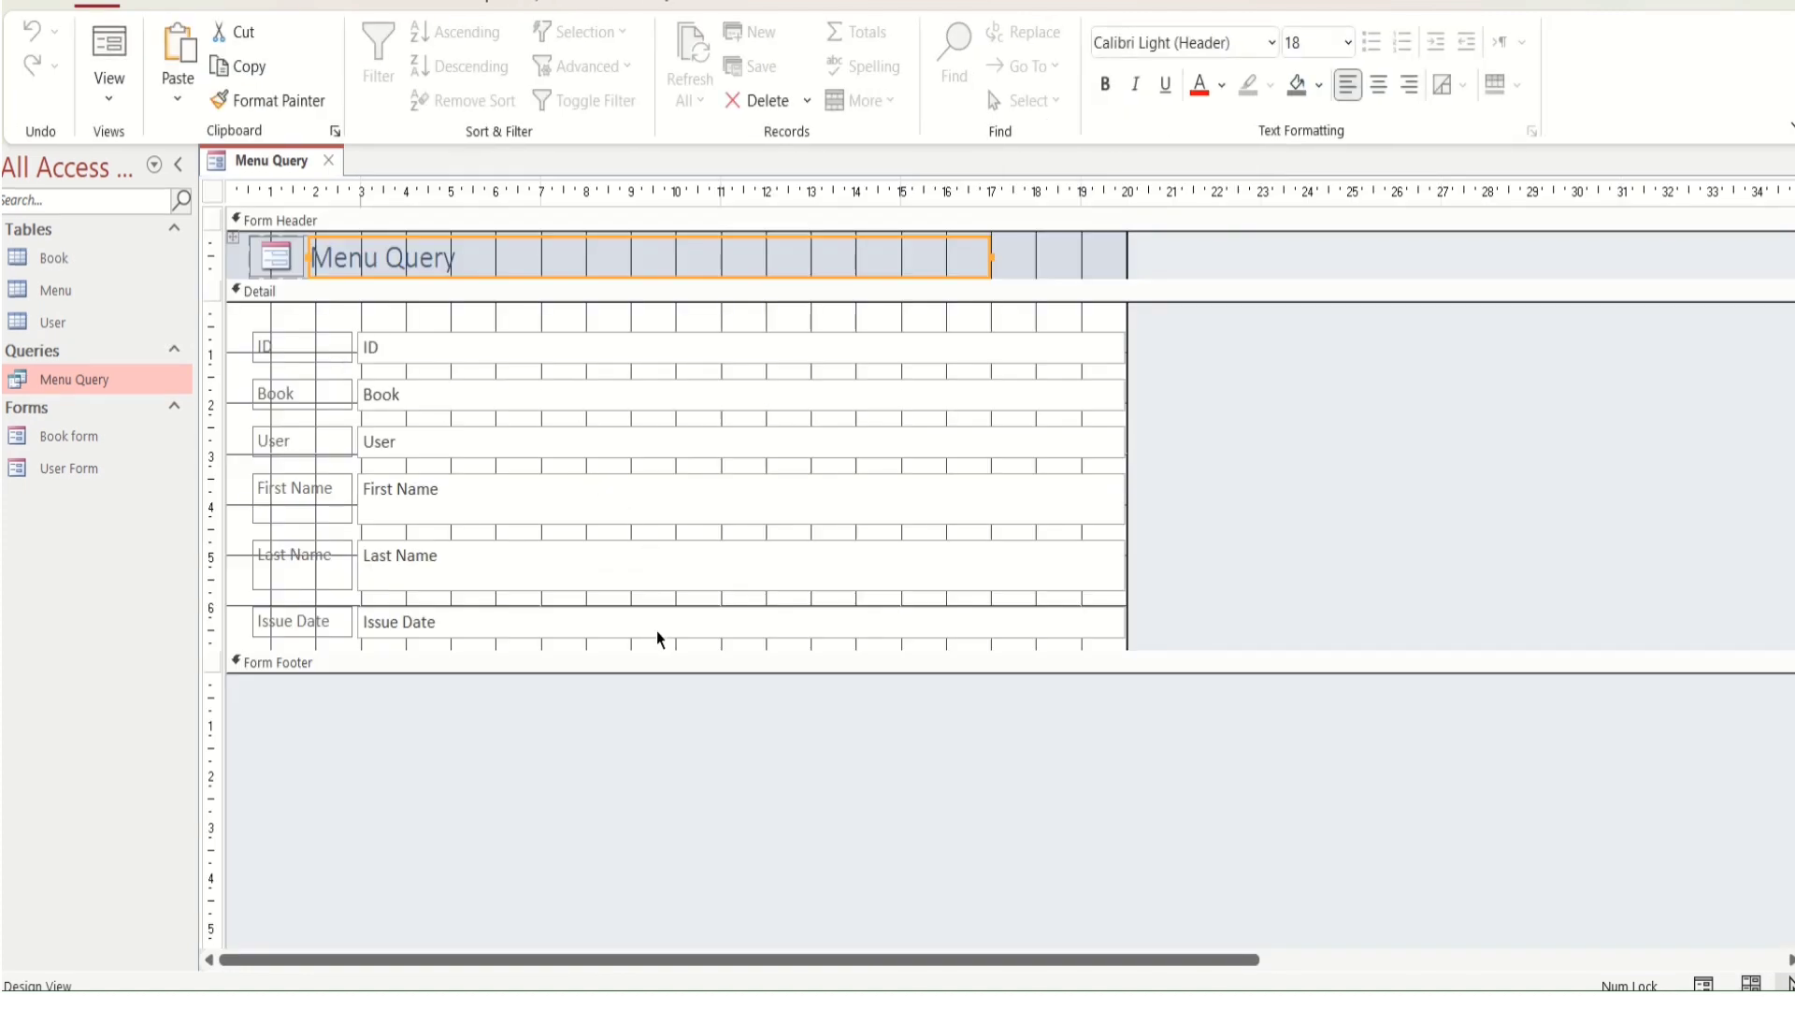
{"action": "left_click_drag", "start_coordinate": [646, 672], "coordinate": [653, 788]}
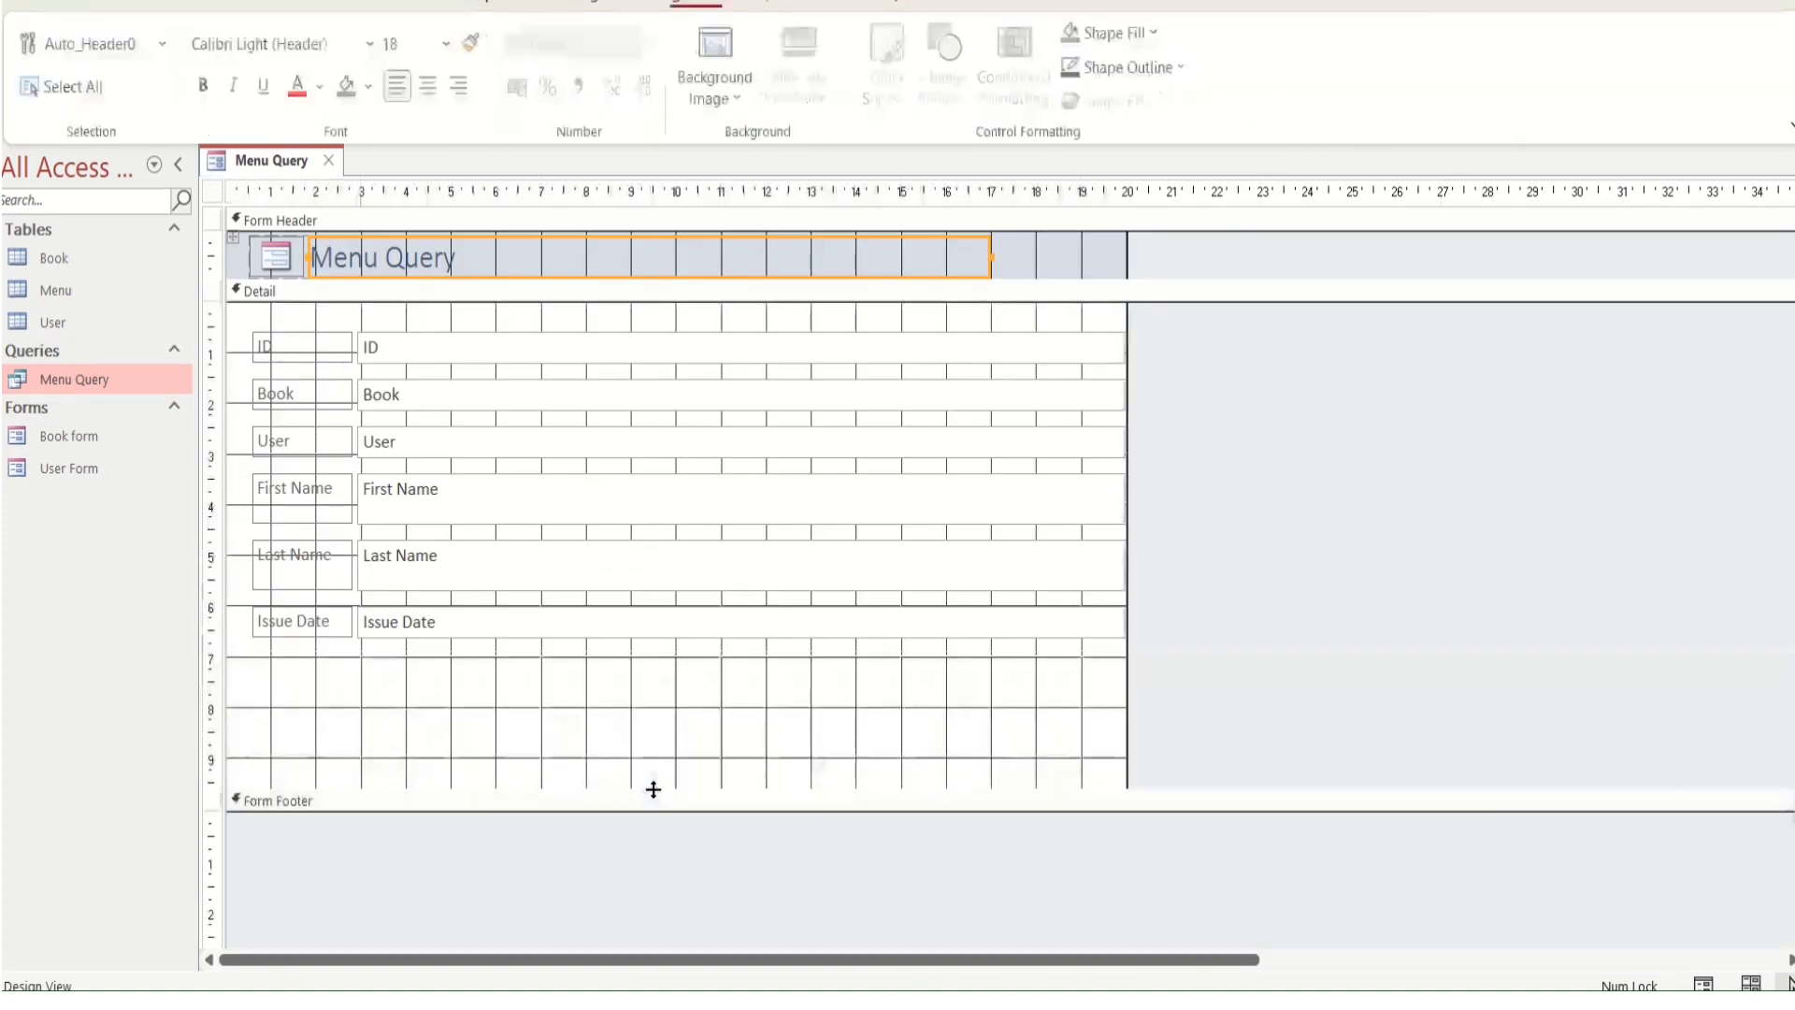
Delete the Book and User fields from the Detail section of the Menu Query form
{"action": "left_click", "coordinate": [530, 395]}
{"action": "left_click", "coordinate": [526, 437]}
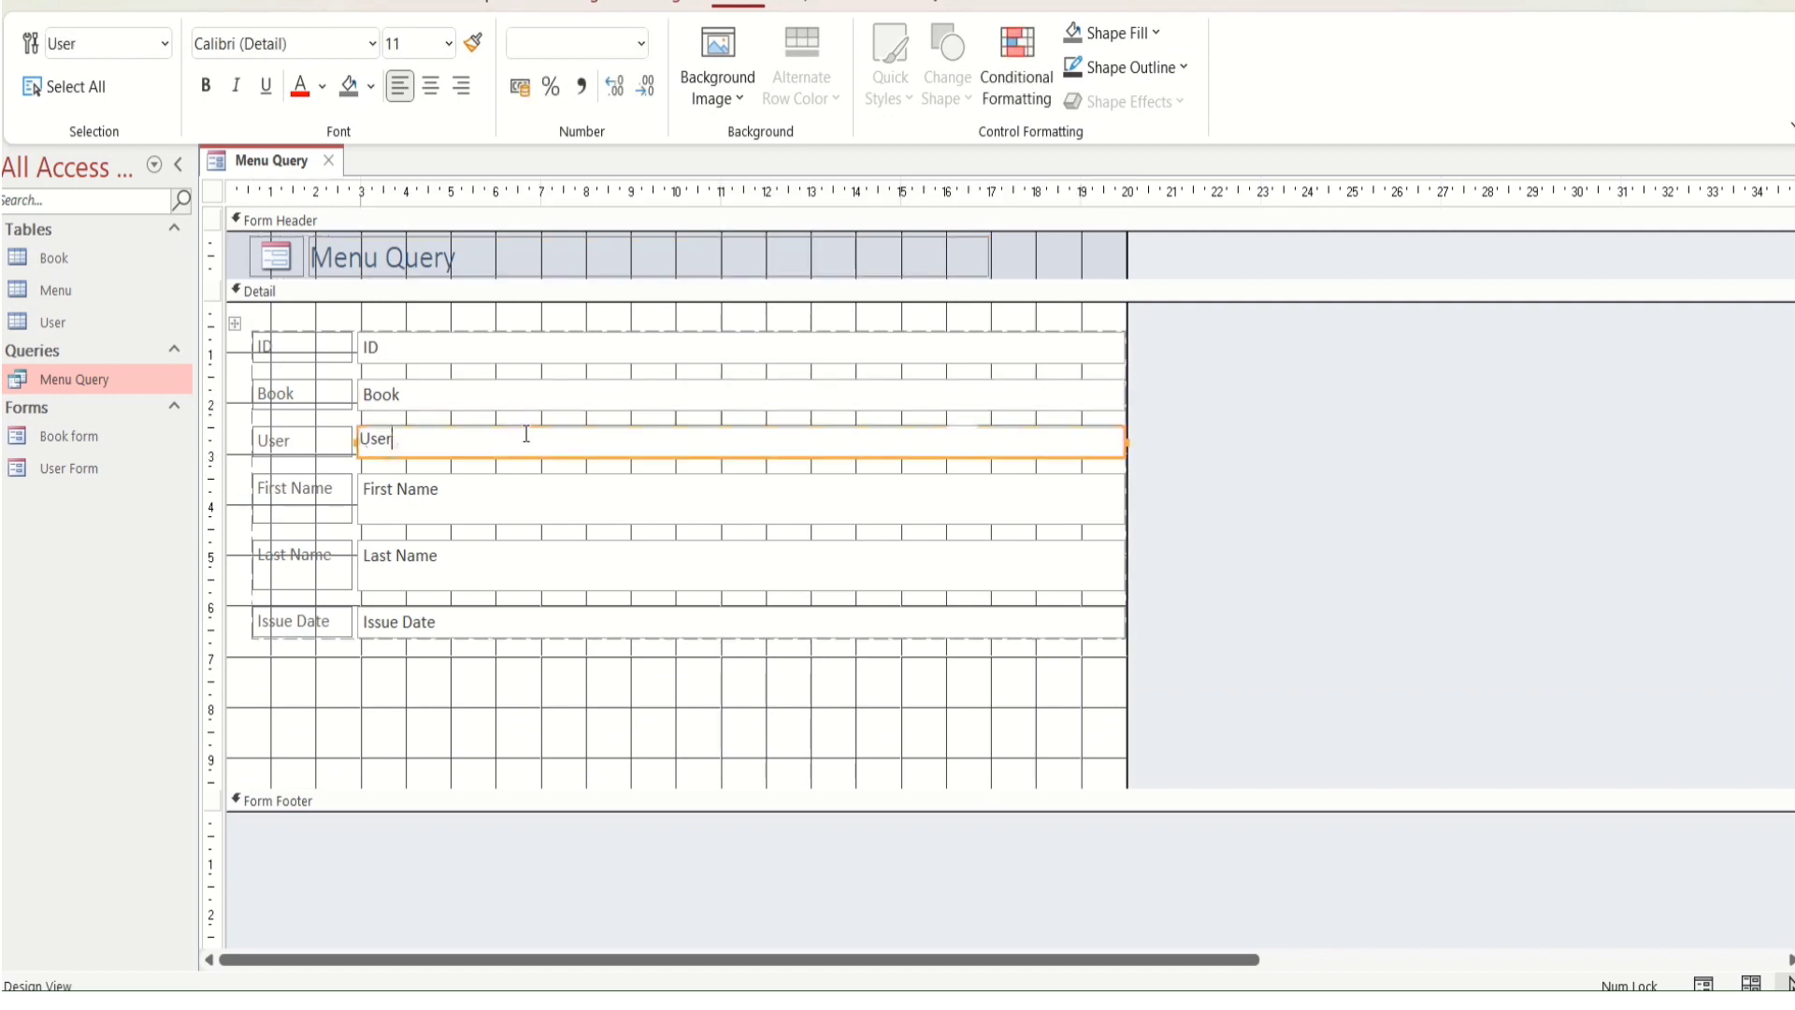
{"action": "left_click", "coordinate": [535, 394], "text": "shift"}
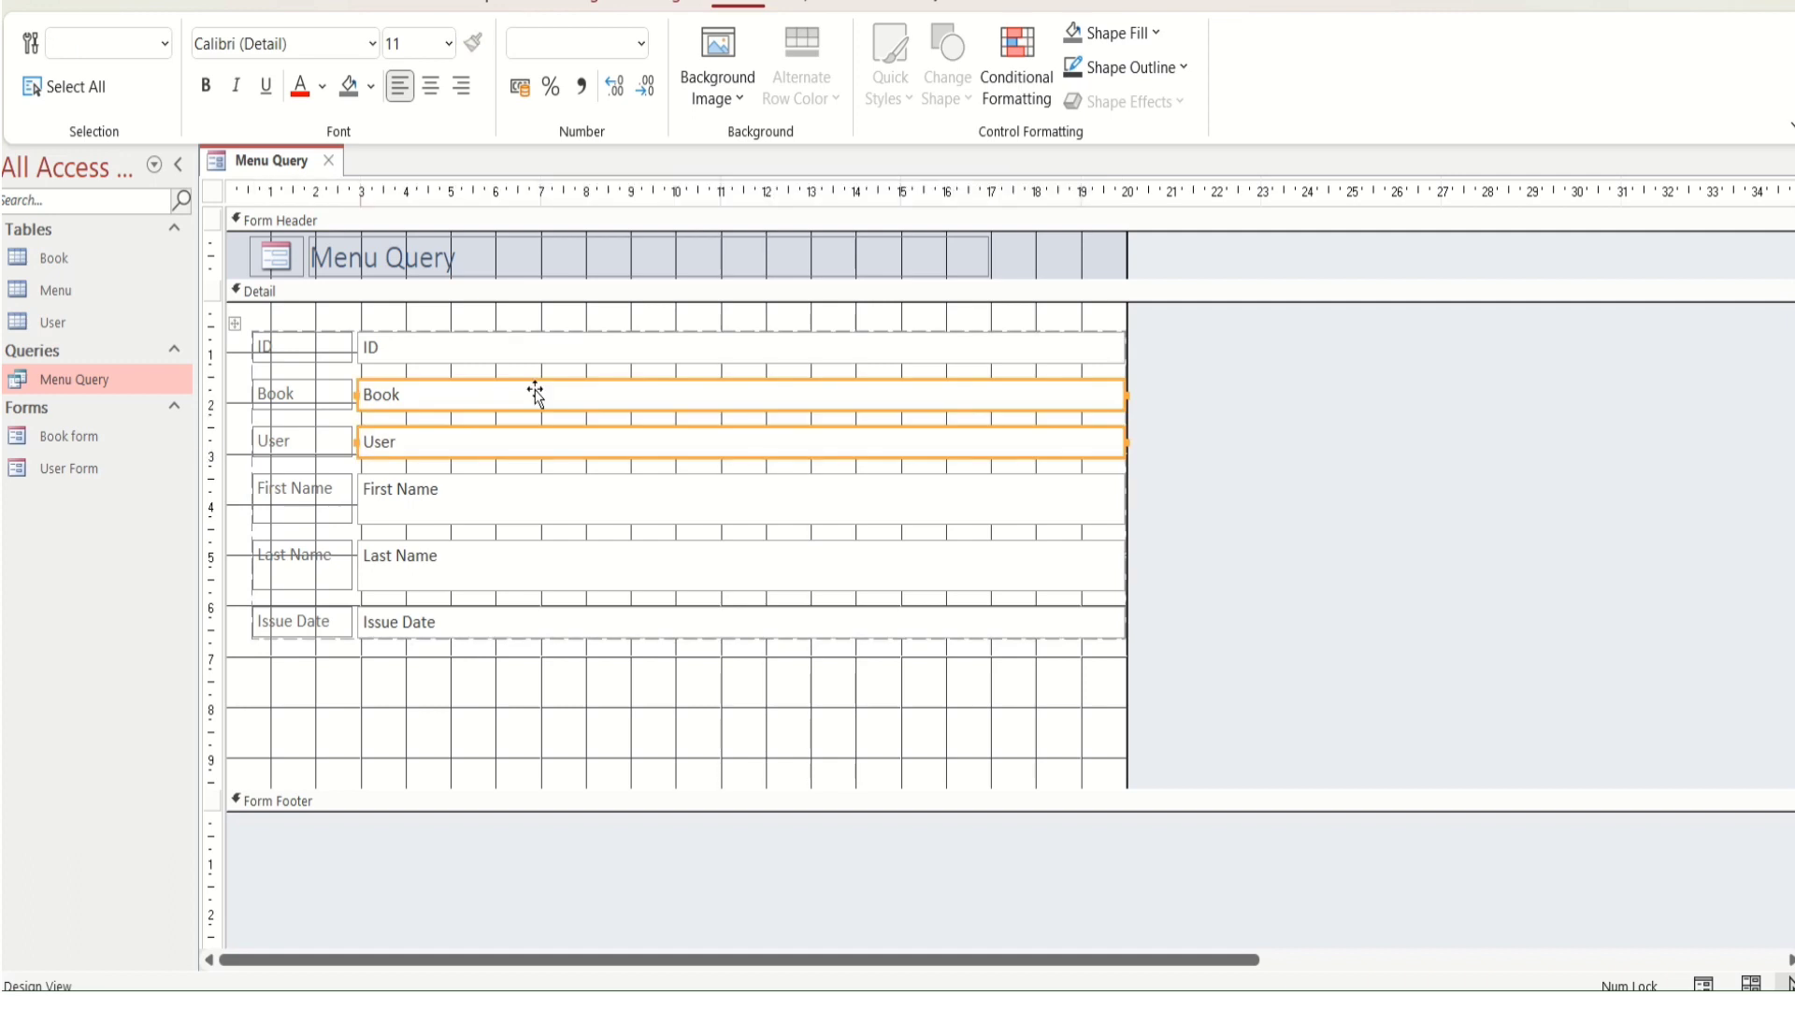
{"action": "key", "text": "Delete"}
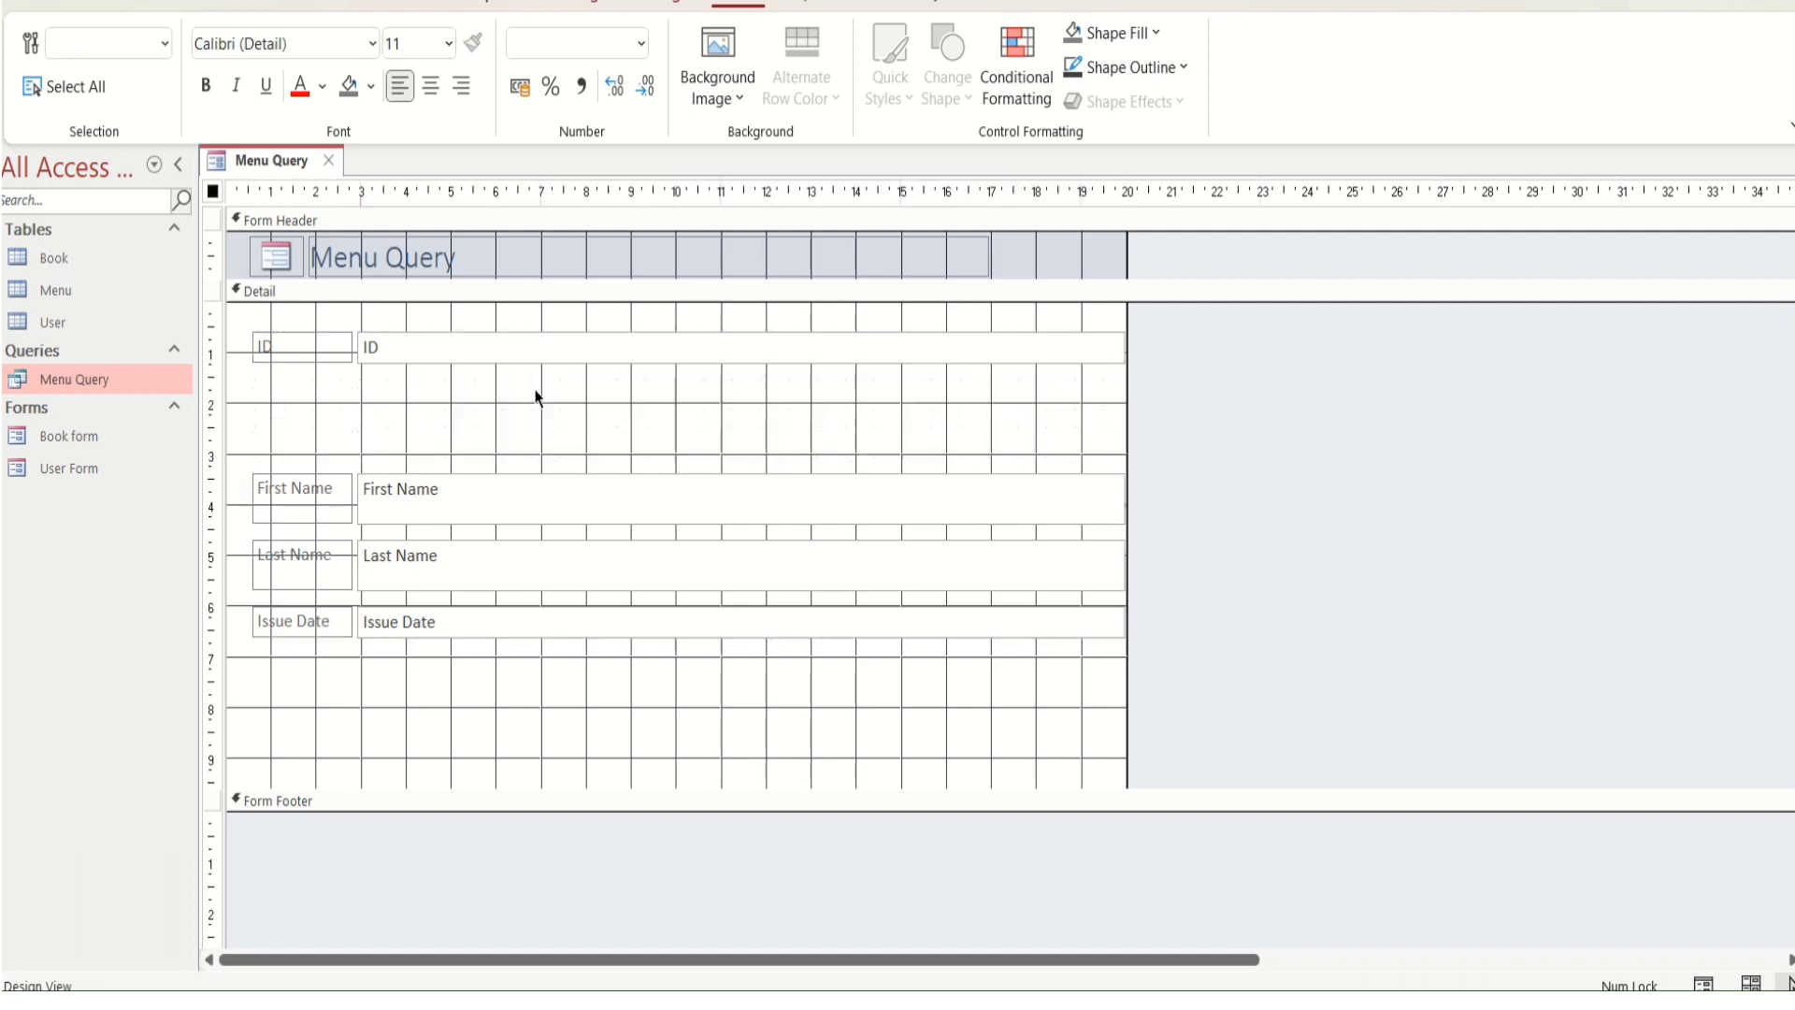
Delete the First Name, Last Name and Issue Date fields, leaving only the ID field in the Detail section
{"action": "left_click", "coordinate": [538, 510]}
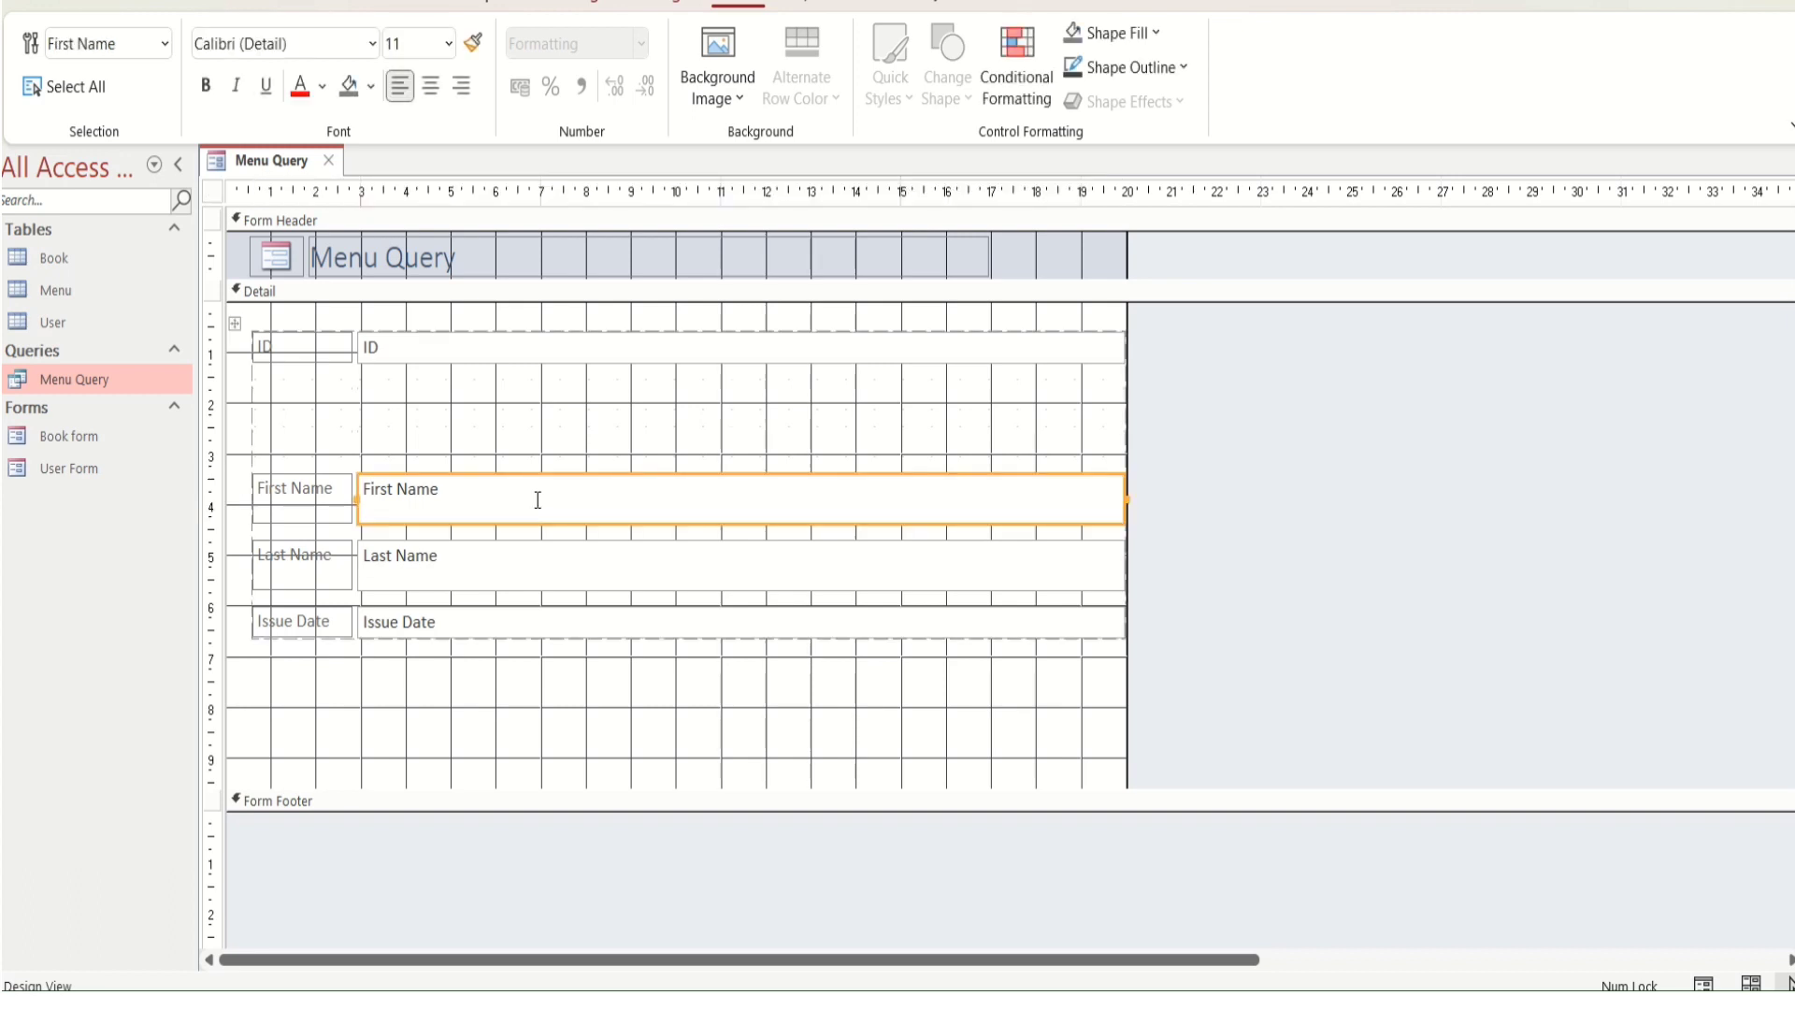
{"action": "left_click", "coordinate": [535, 554], "text": "shift"}
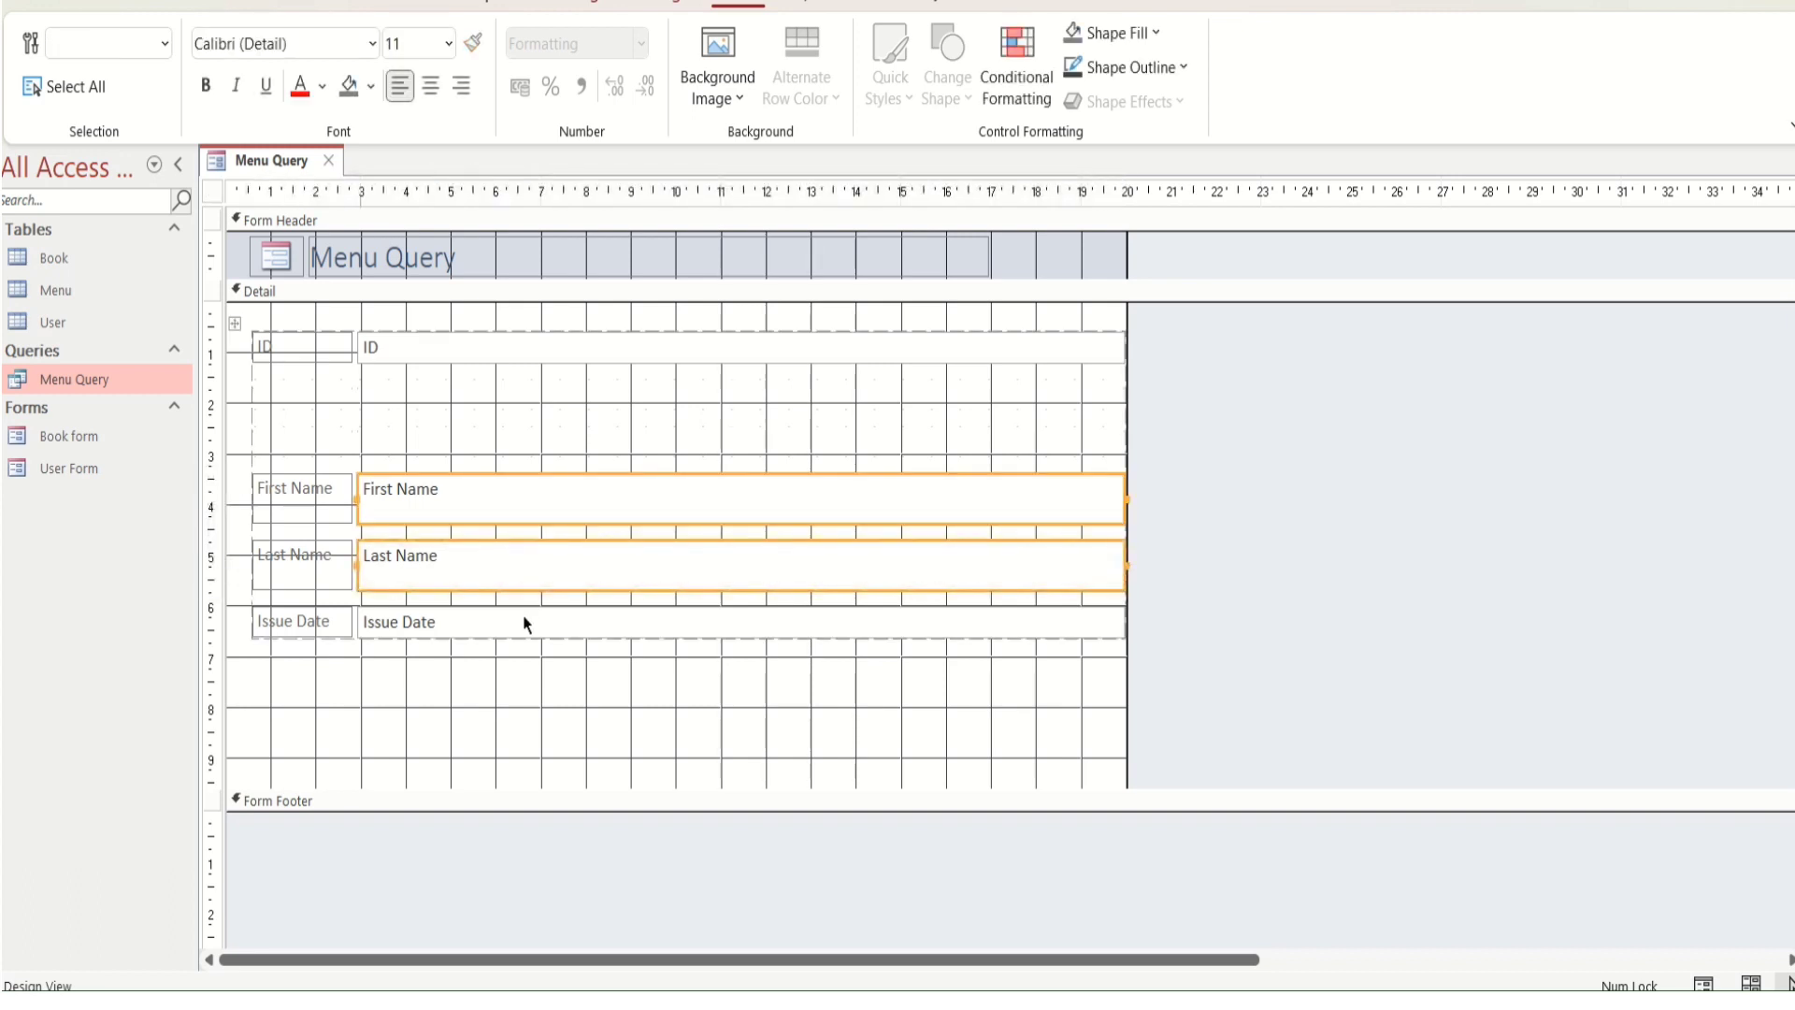
{"action": "left_click", "coordinate": [524, 619]}
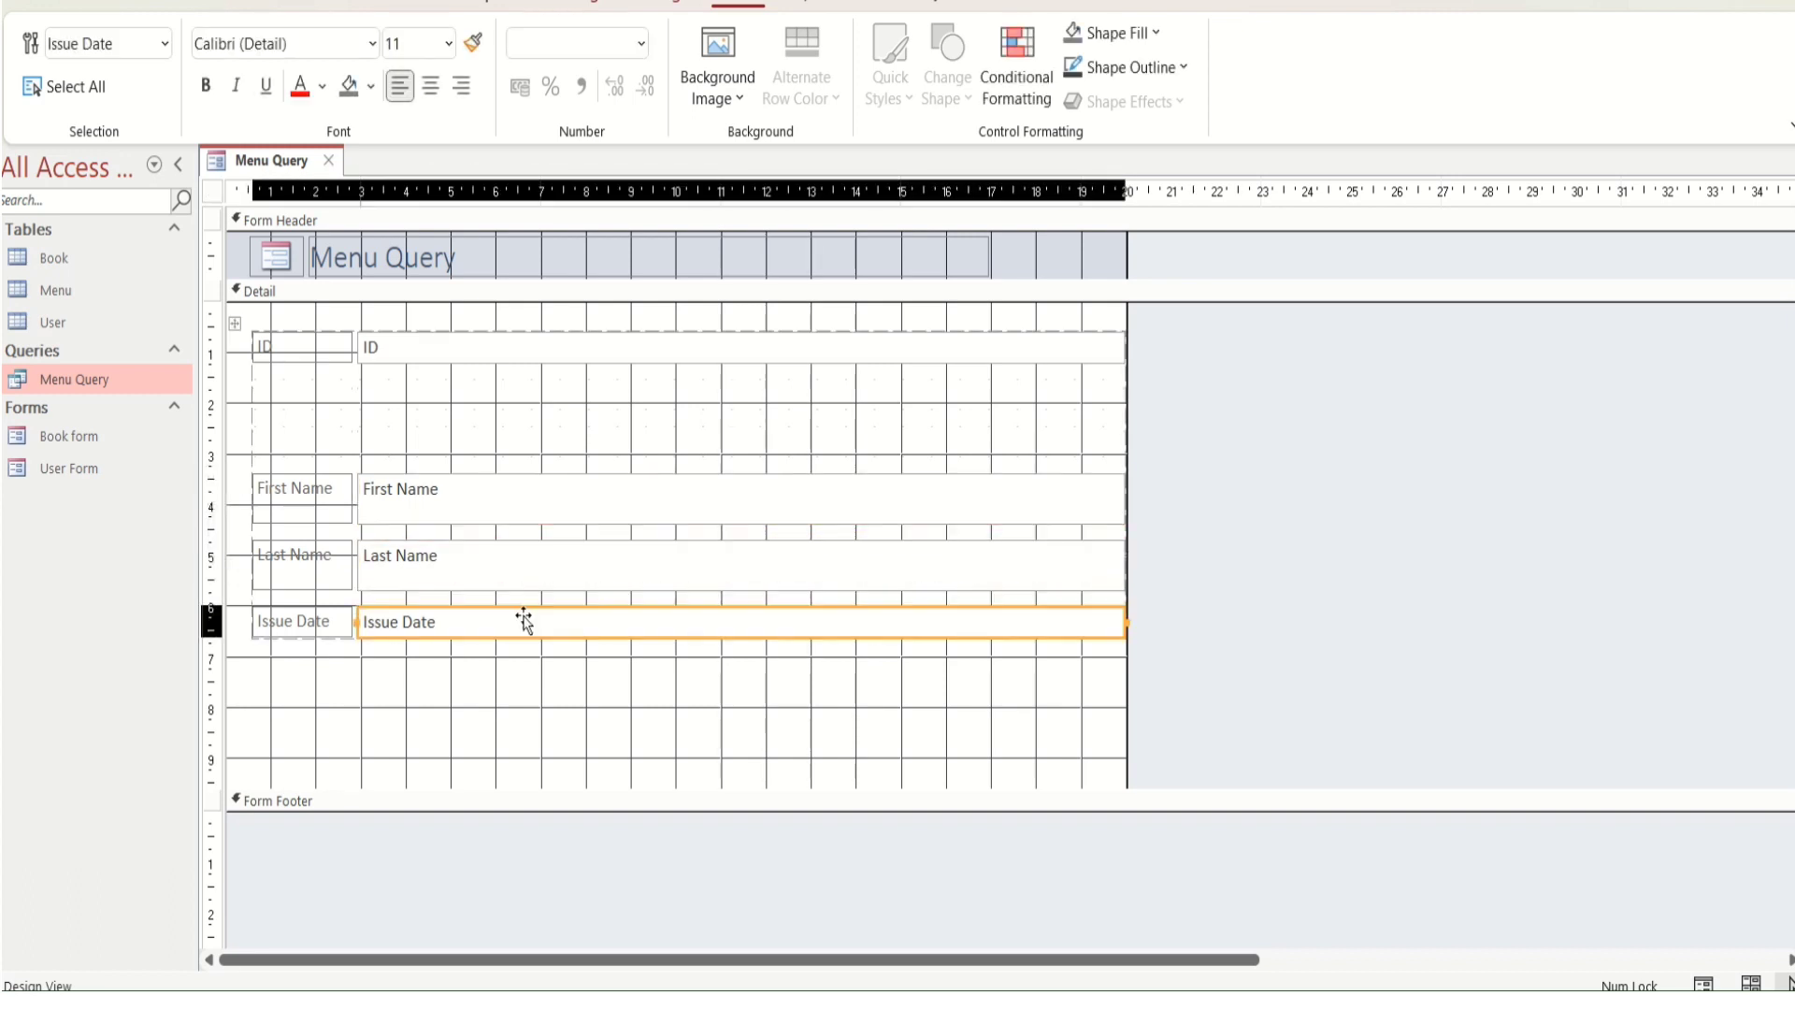
{"action": "left_click", "coordinate": [536, 571], "text": "shift"}
{"action": "left_click", "coordinate": [553, 496], "text": "shift"}
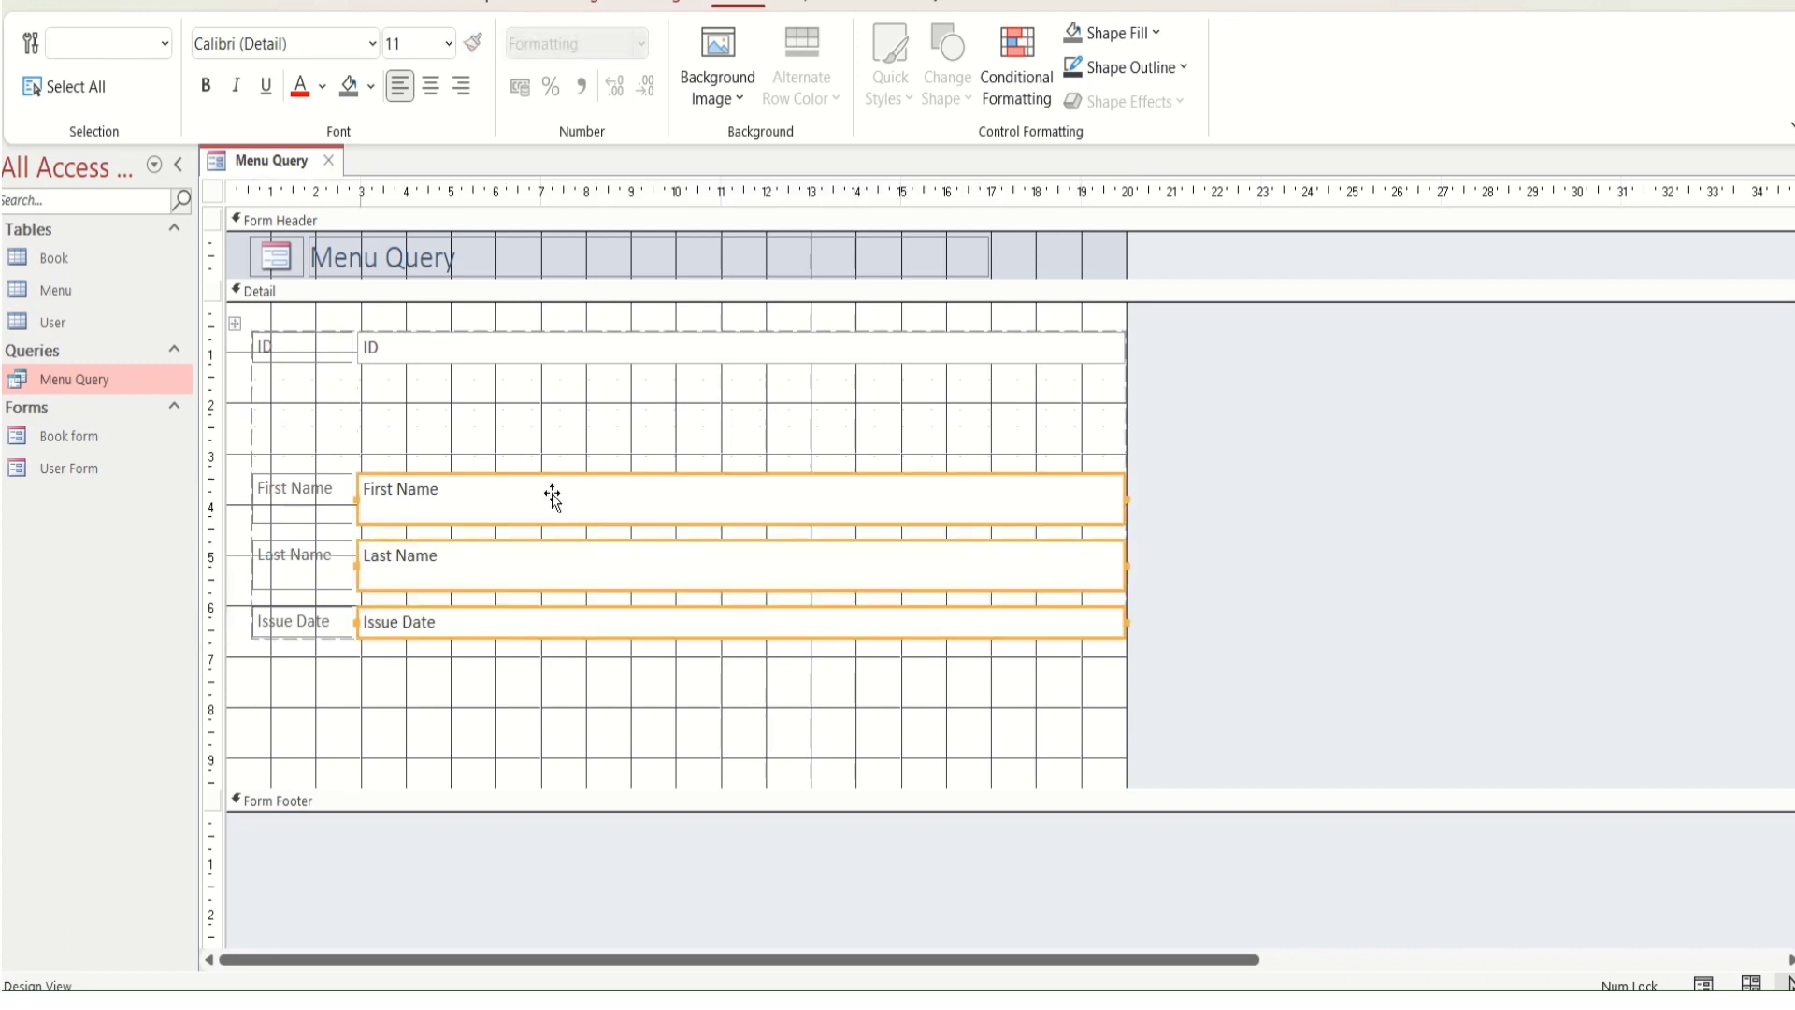
{"action": "key", "text": "Delete"}
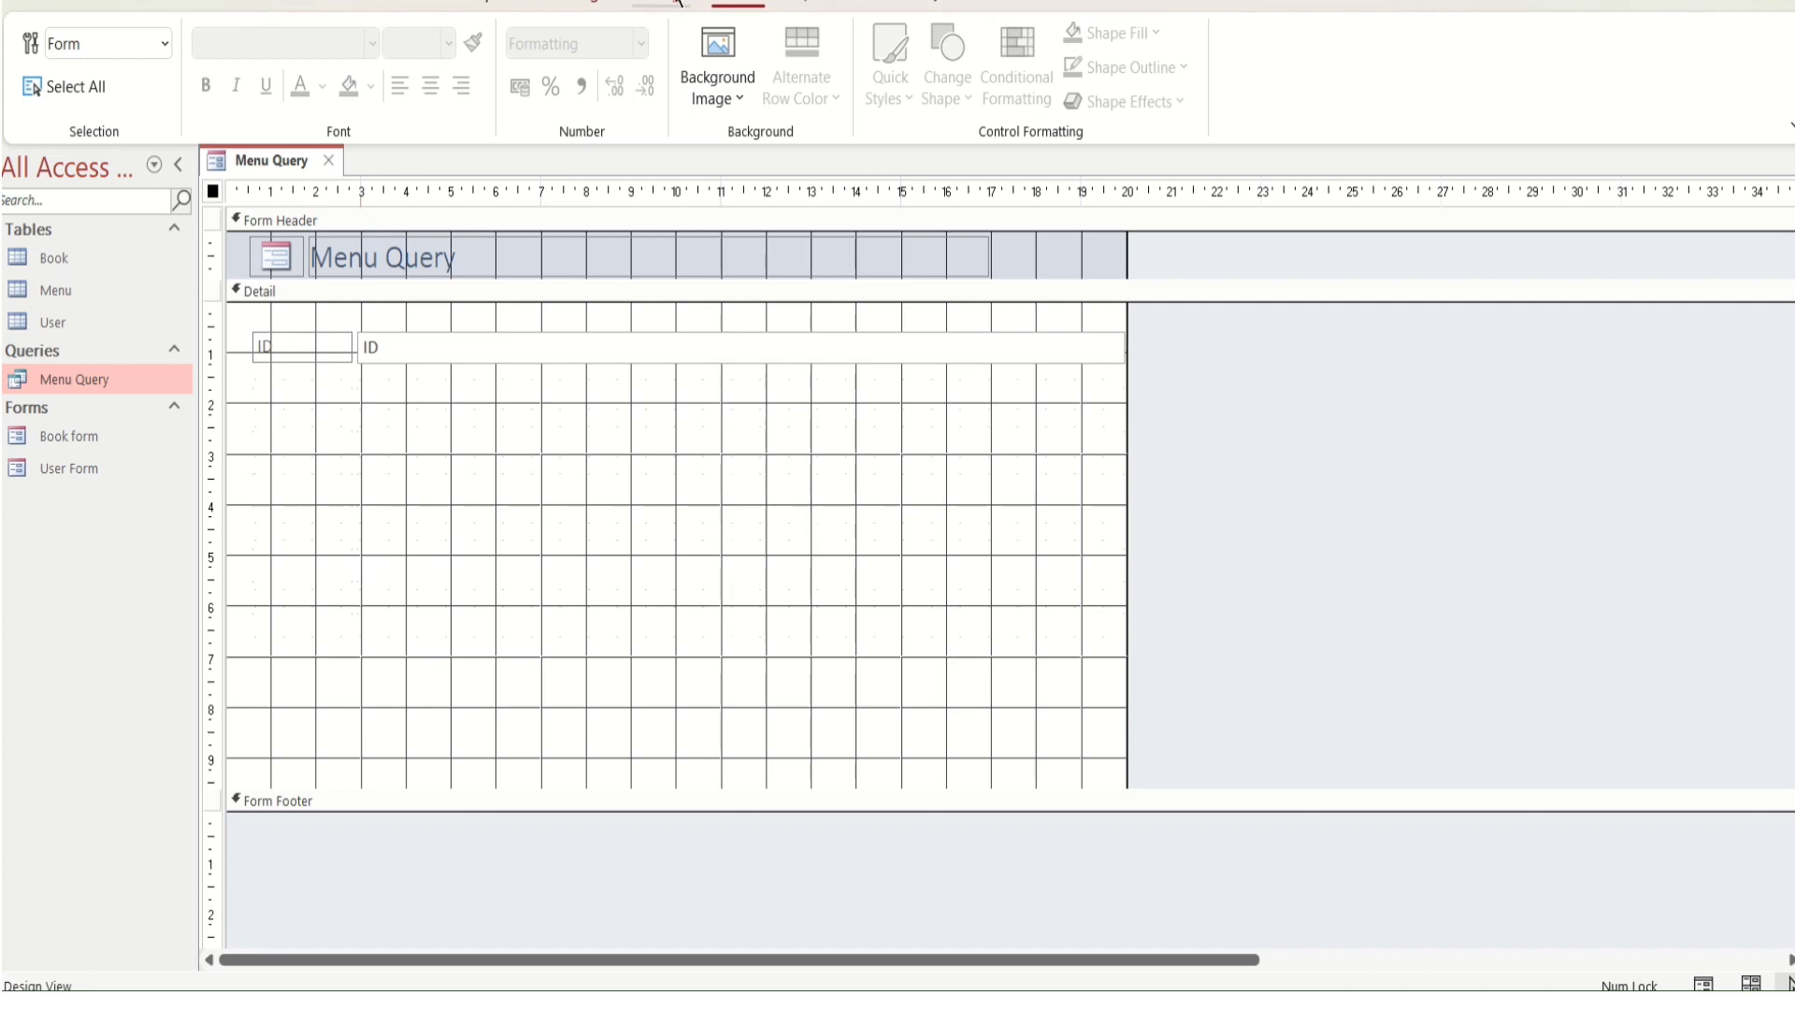
Place a combo box about 3 cm wide below the ID field in the Detail section
{"action": "left_click", "coordinate": [679, 3]}
{"action": "left_click", "coordinate": [739, 3]}
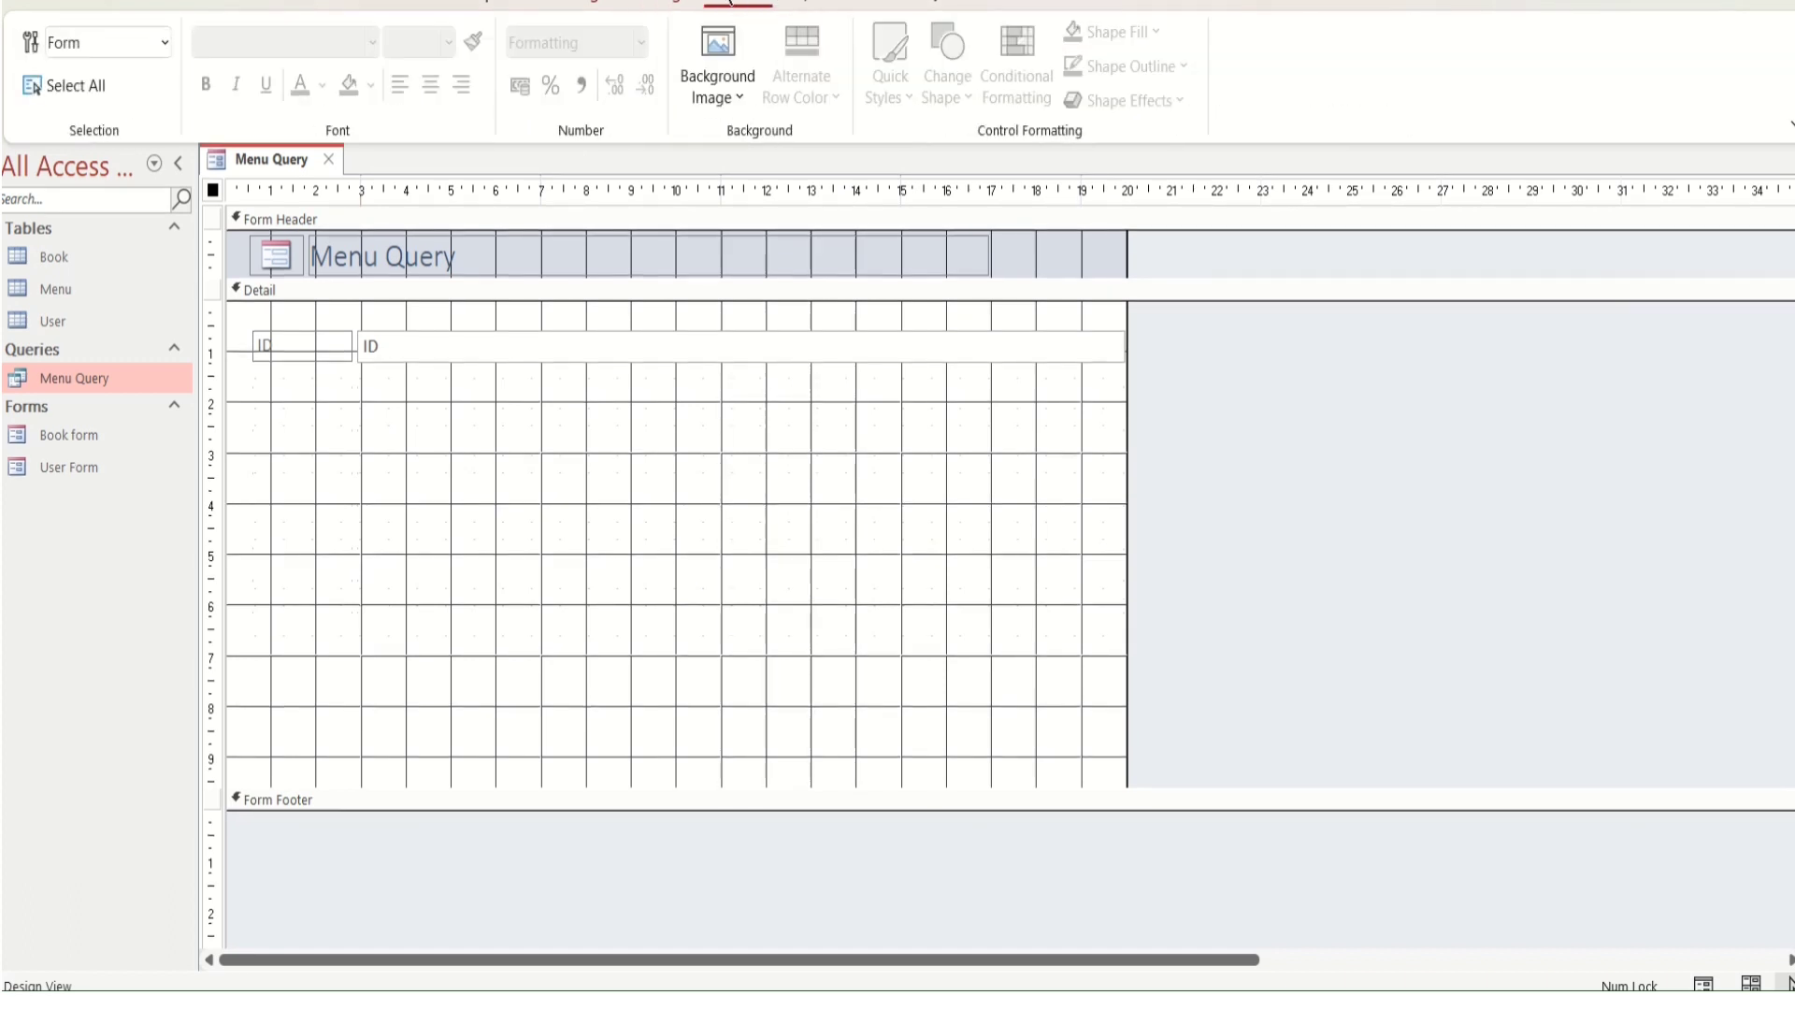
{"action": "left_click", "coordinate": [558, 3]}
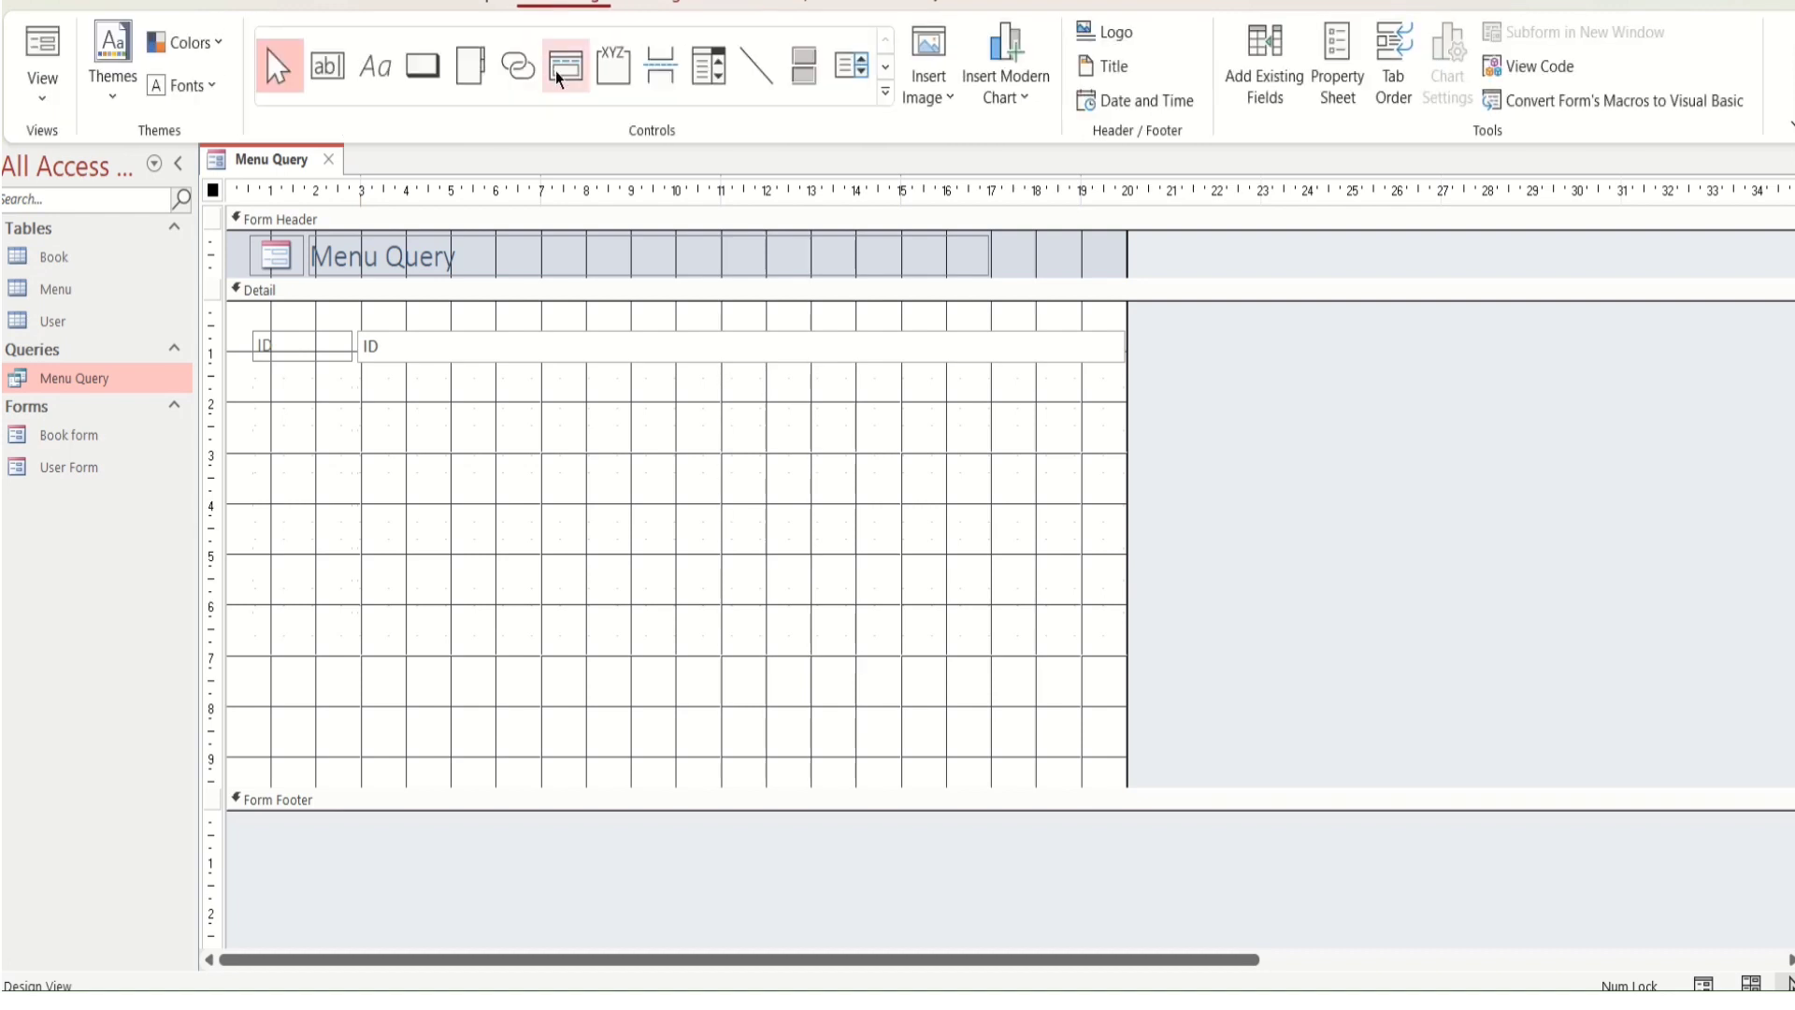
{"action": "left_click", "coordinate": [708, 64]}
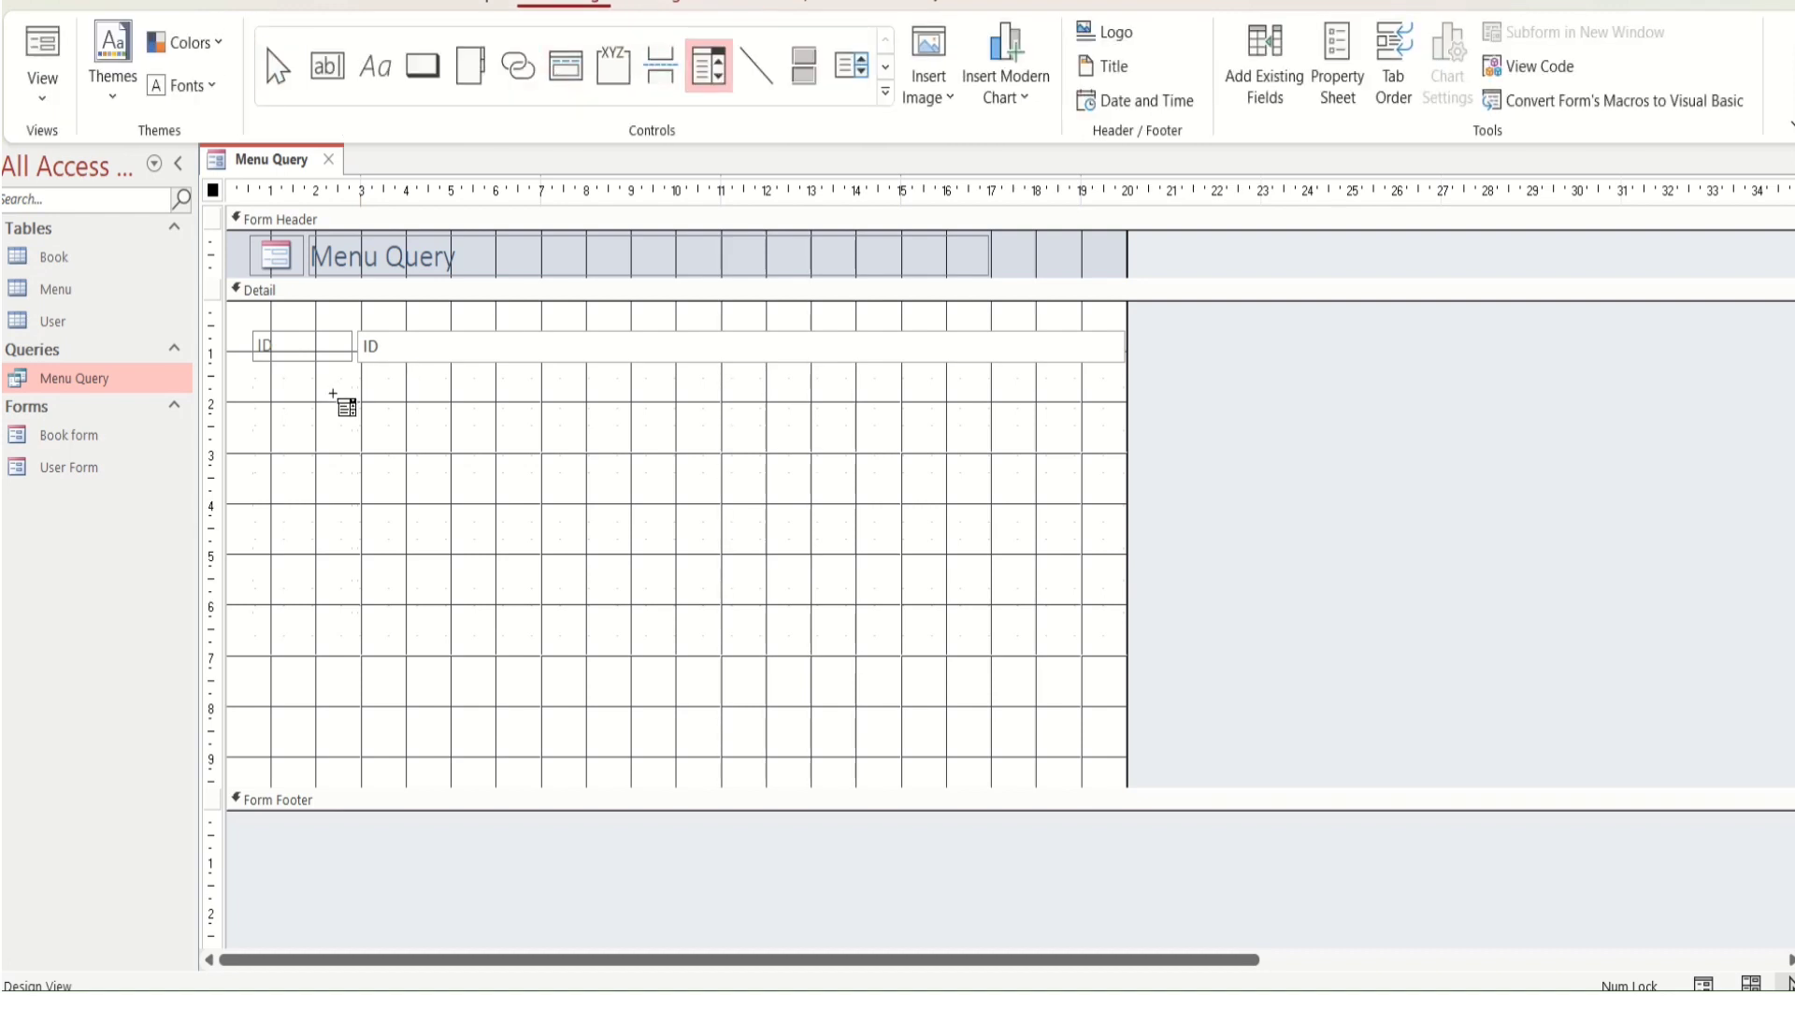
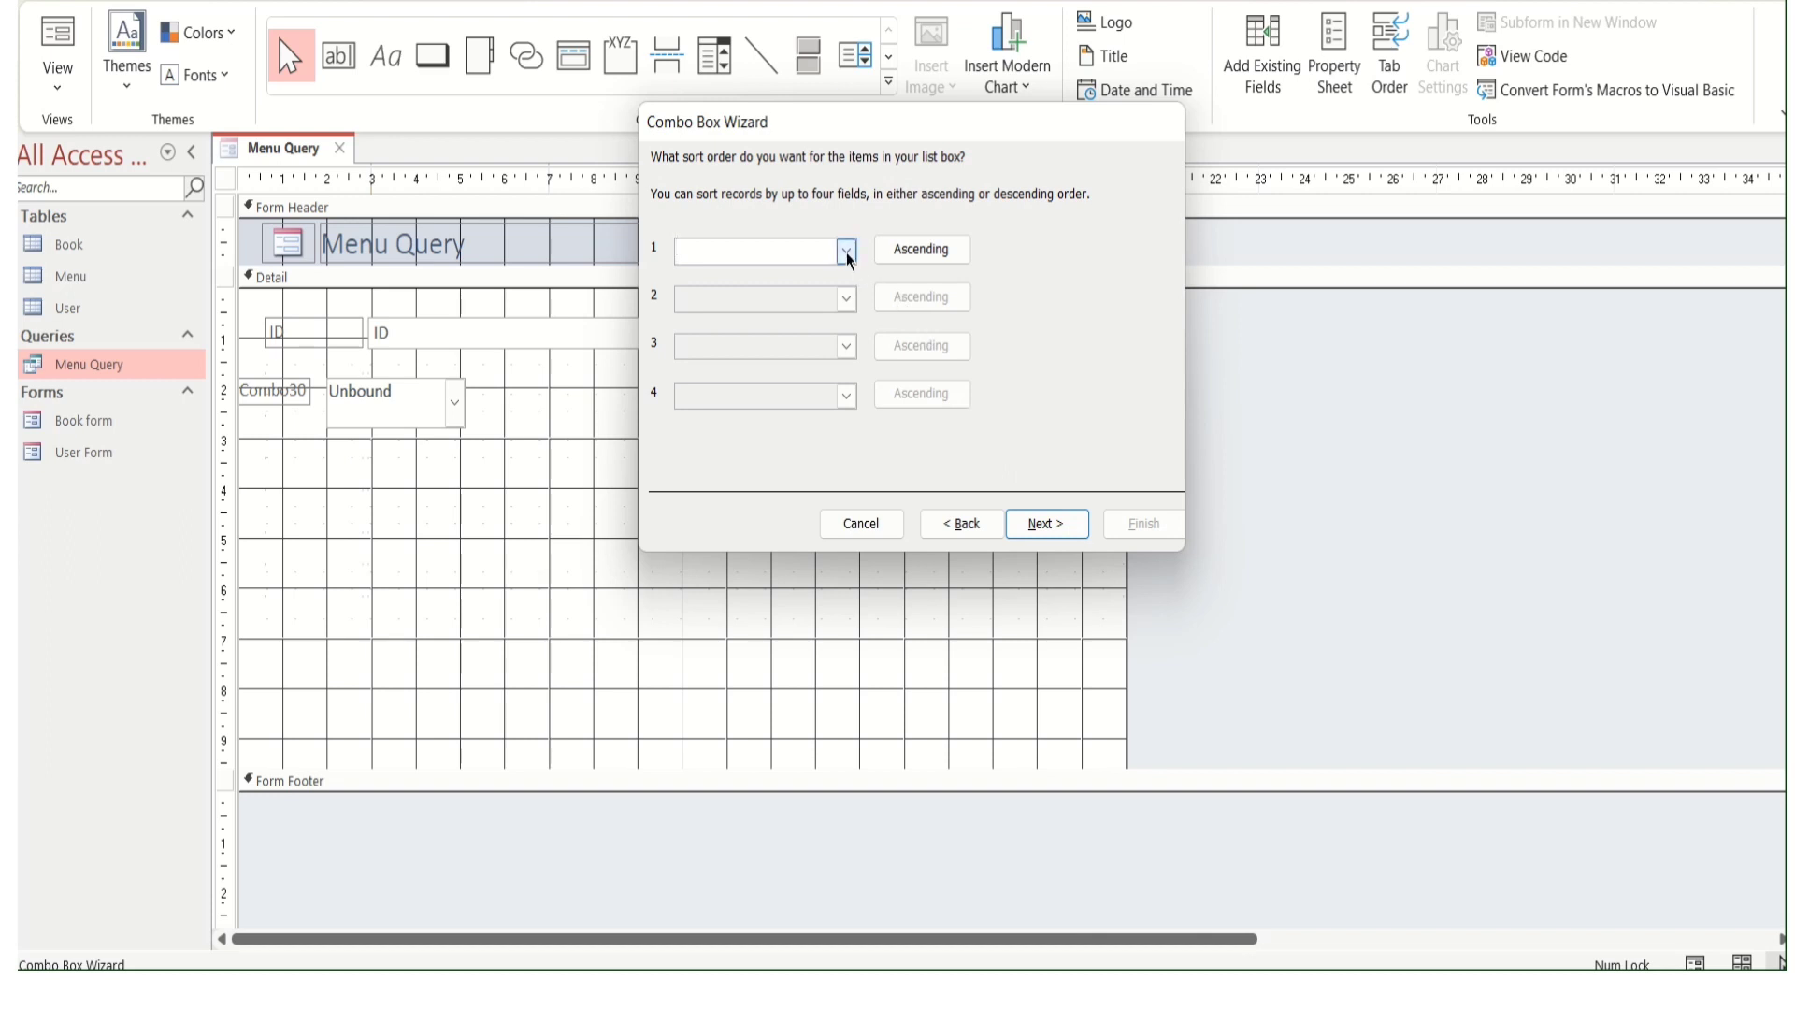
Sort the combo box list by Book Name ascending, store its value in the Book field and finish the wizard
{"action": "left_click", "coordinate": [847, 252]}
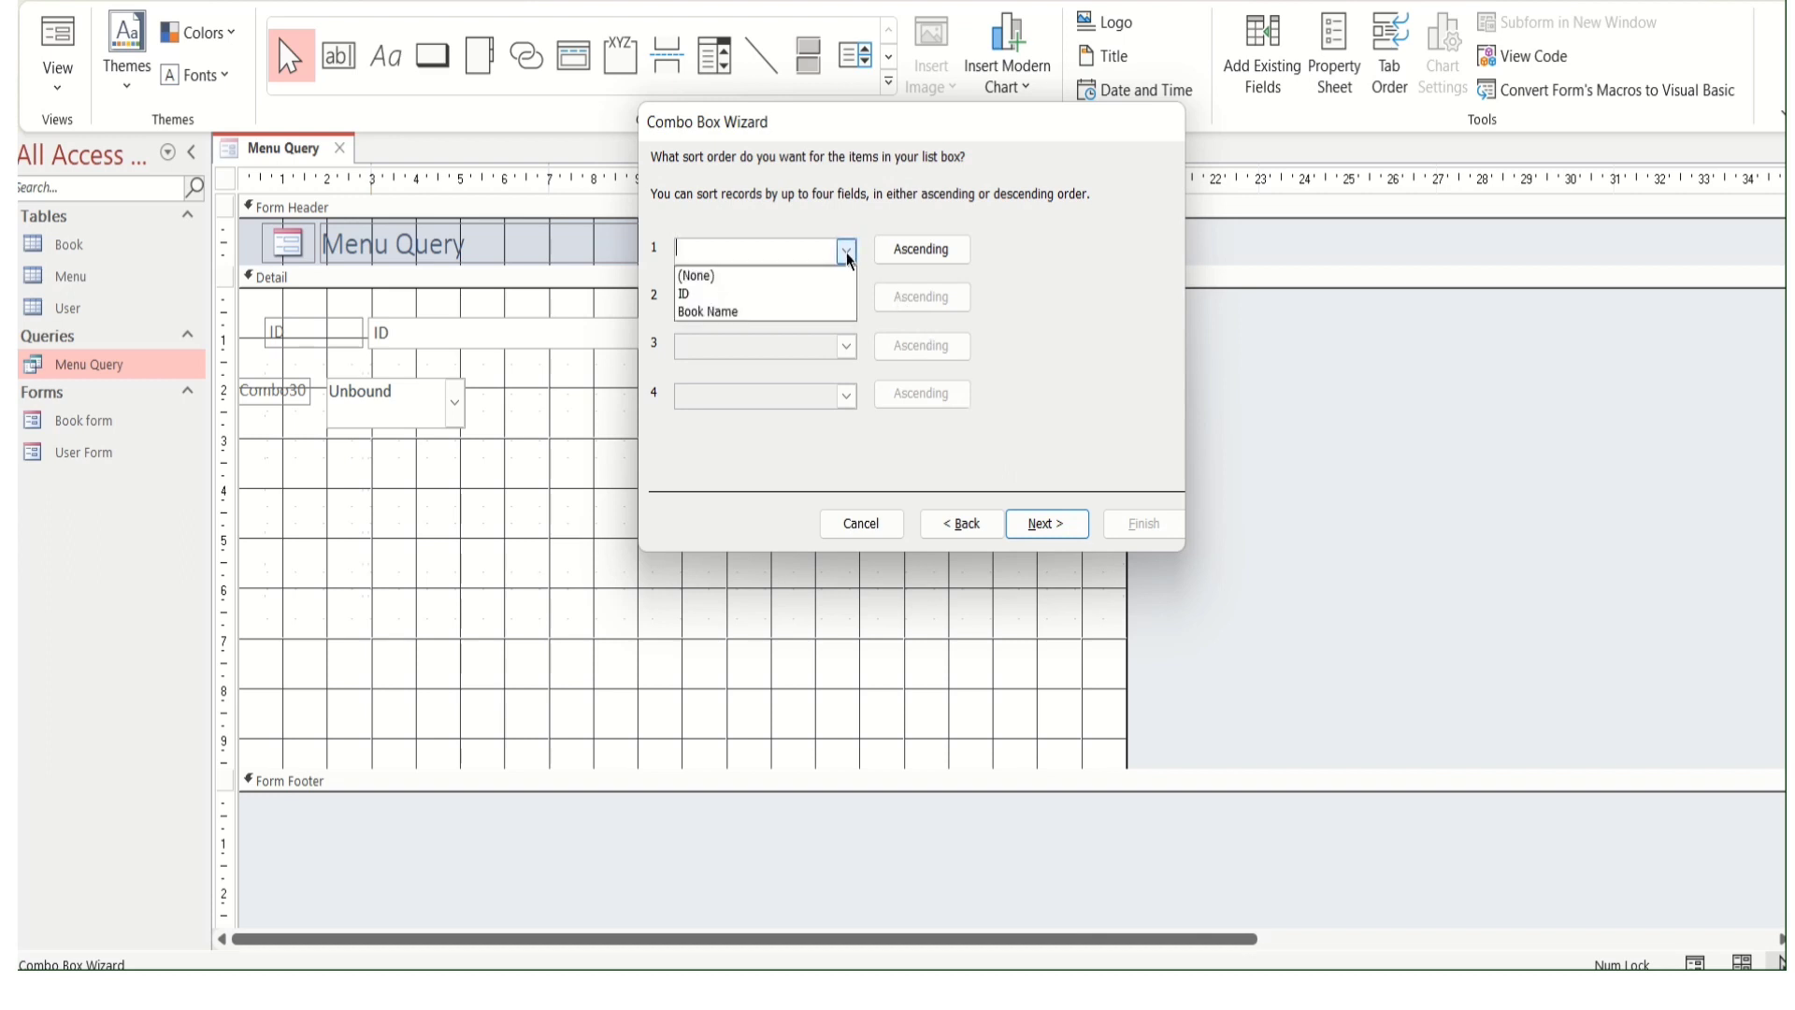
{"action": "left_click", "coordinate": [796, 313]}
{"action": "left_click", "coordinate": [1064, 537]}
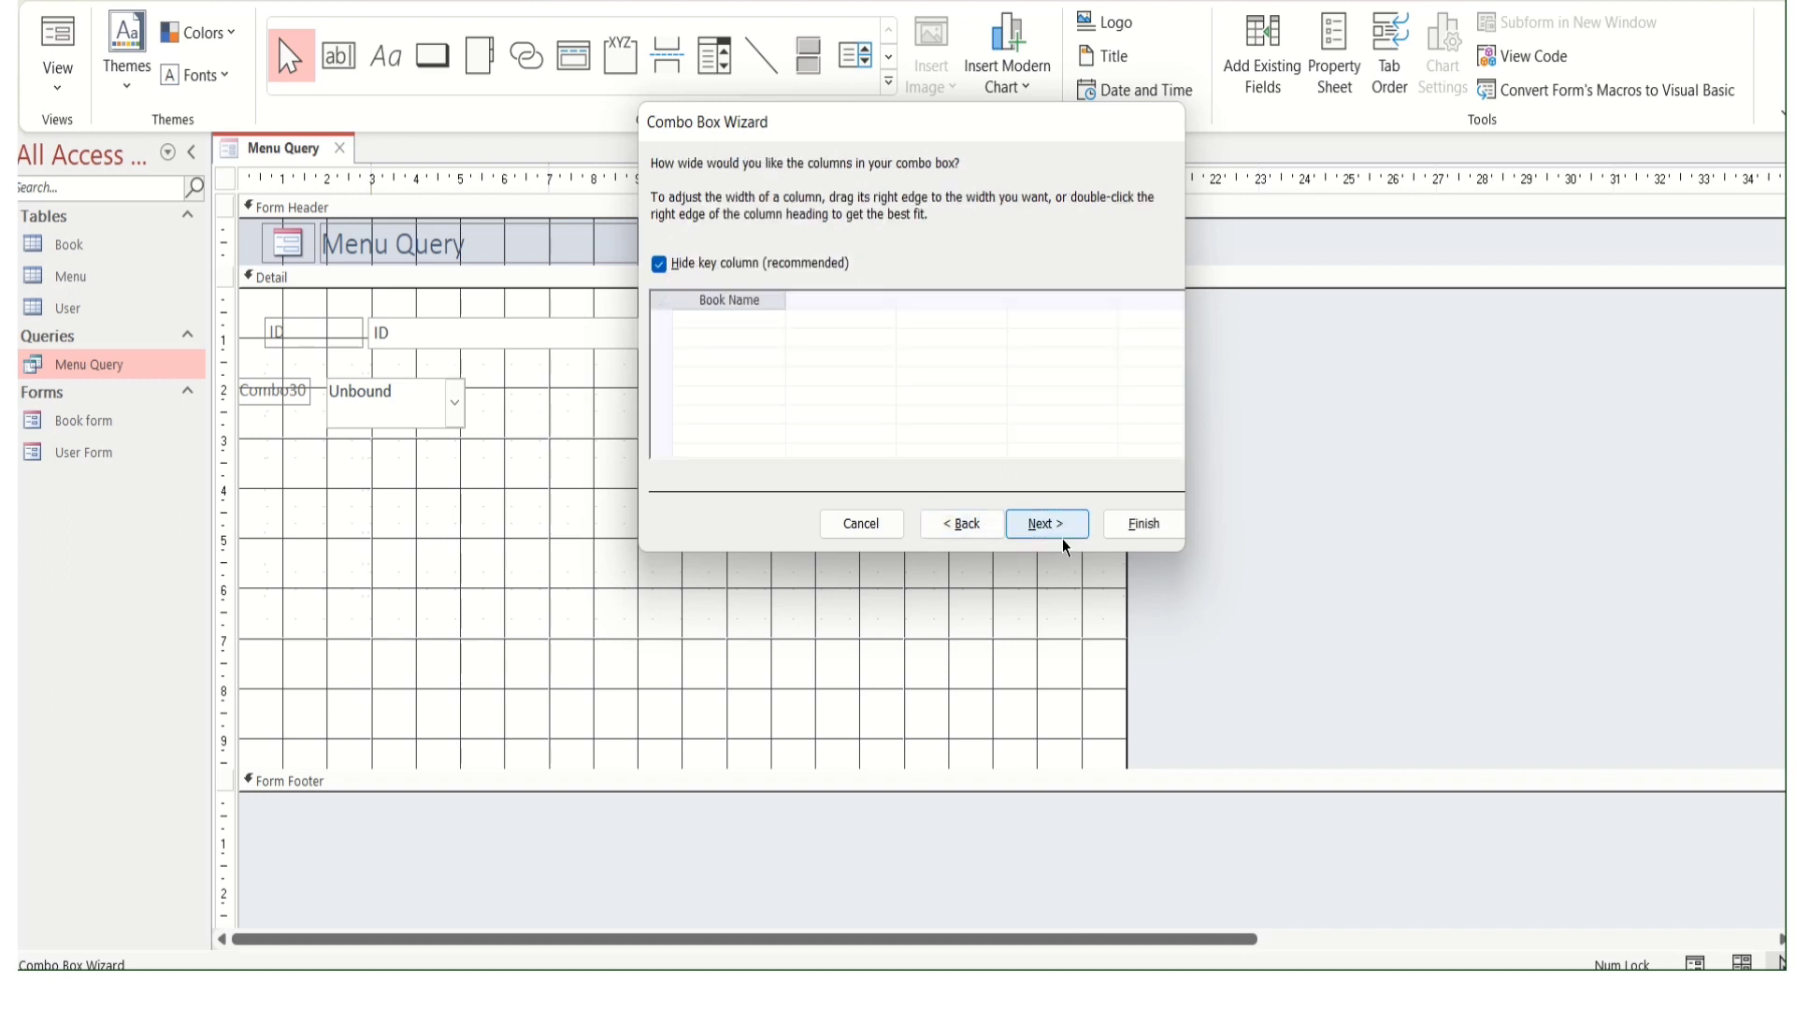
{"action": "left_click", "coordinate": [1052, 535]}
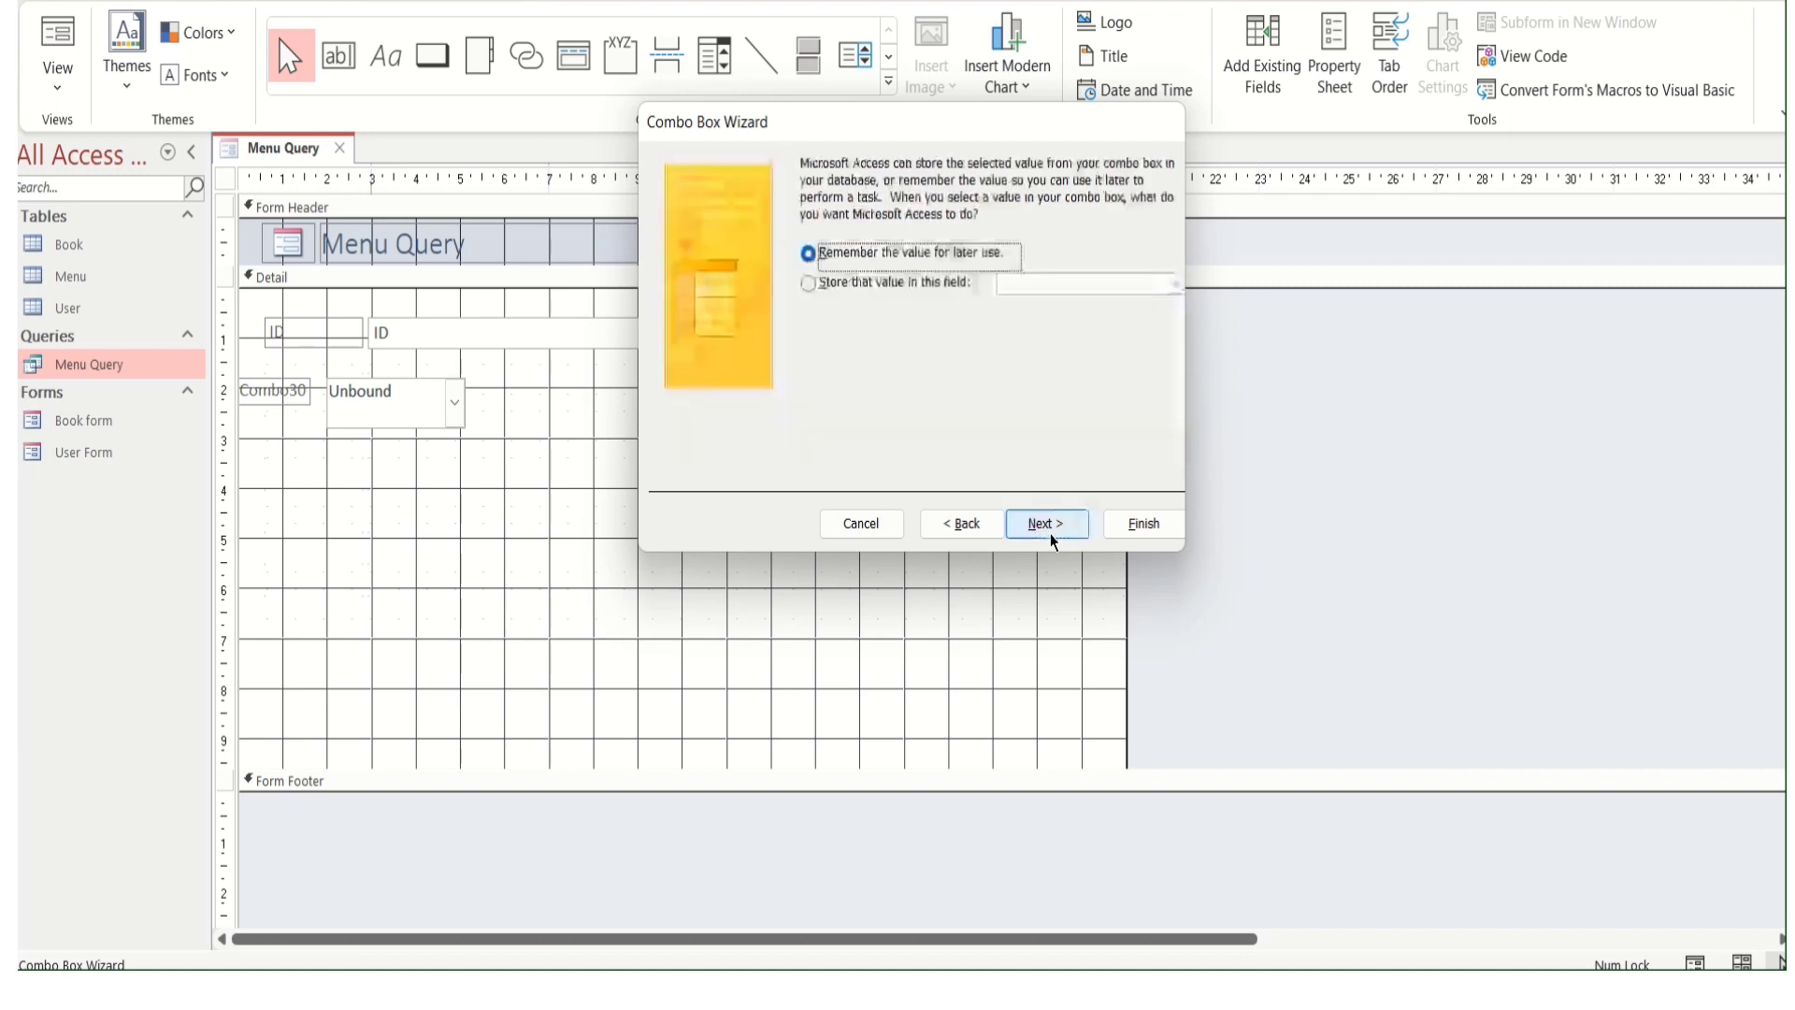
{"action": "left_click", "coordinate": [923, 278]}
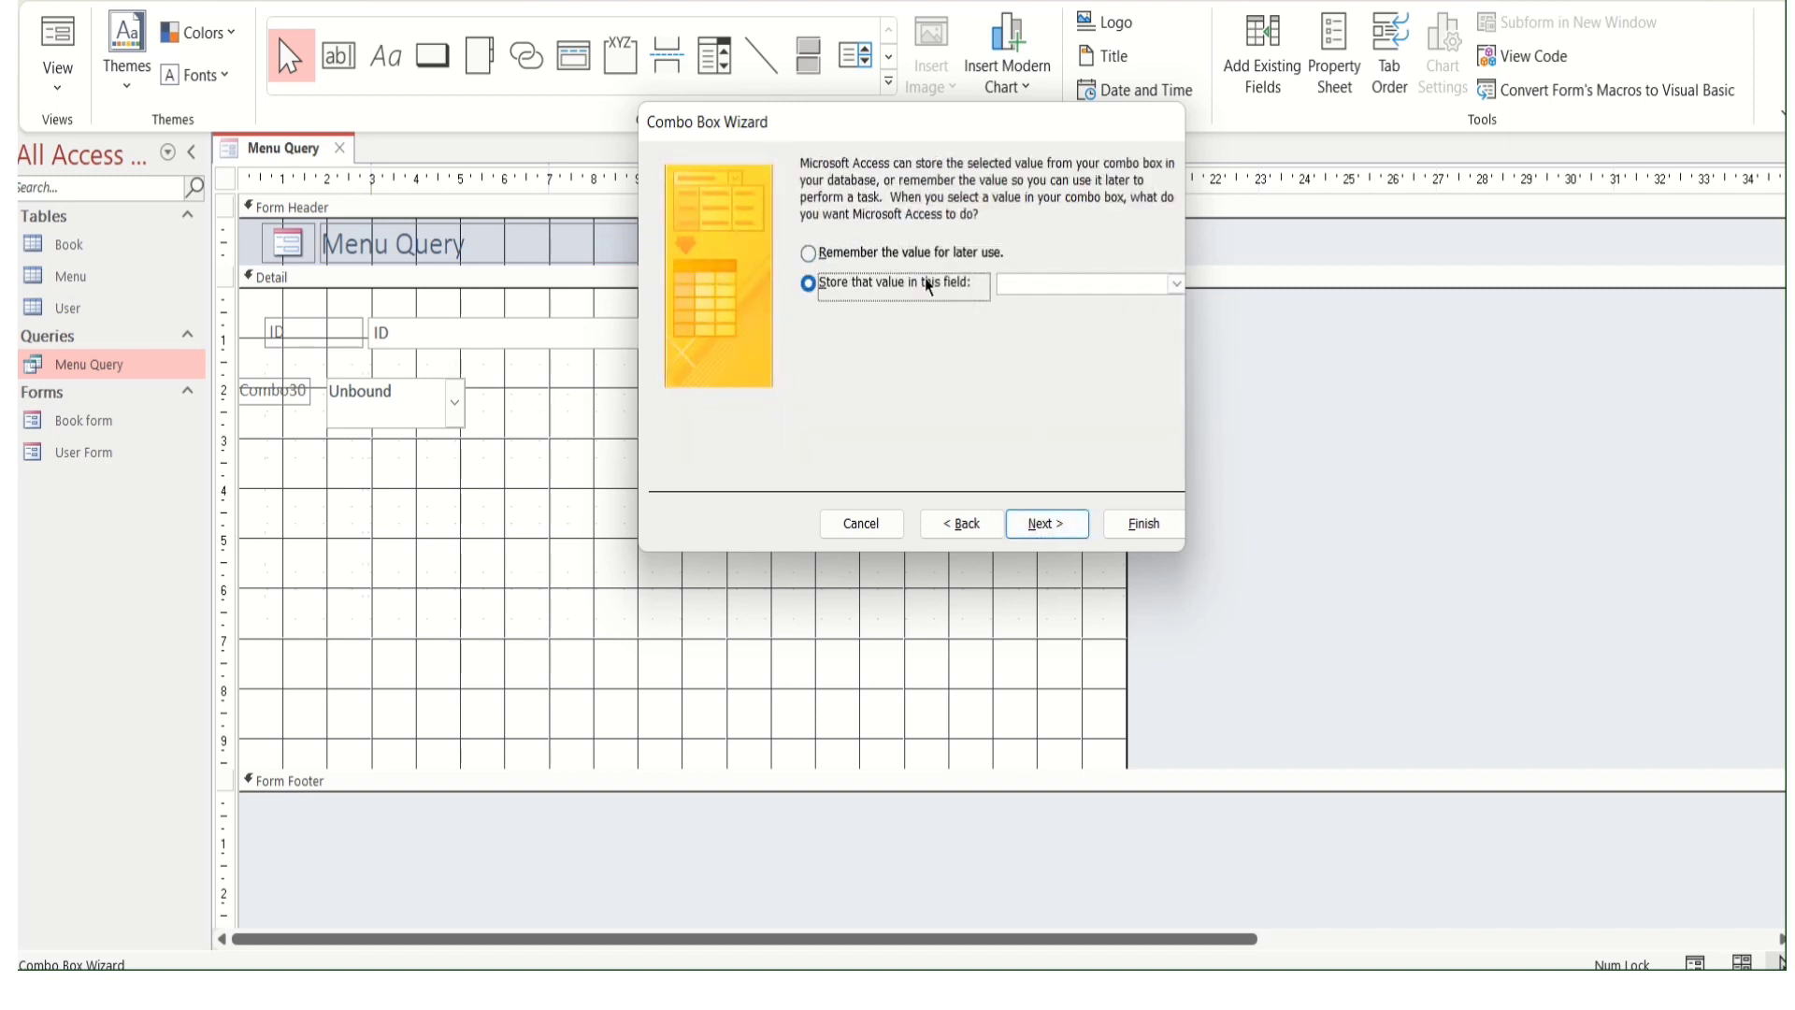
{"action": "left_click", "coordinate": [1176, 284]}
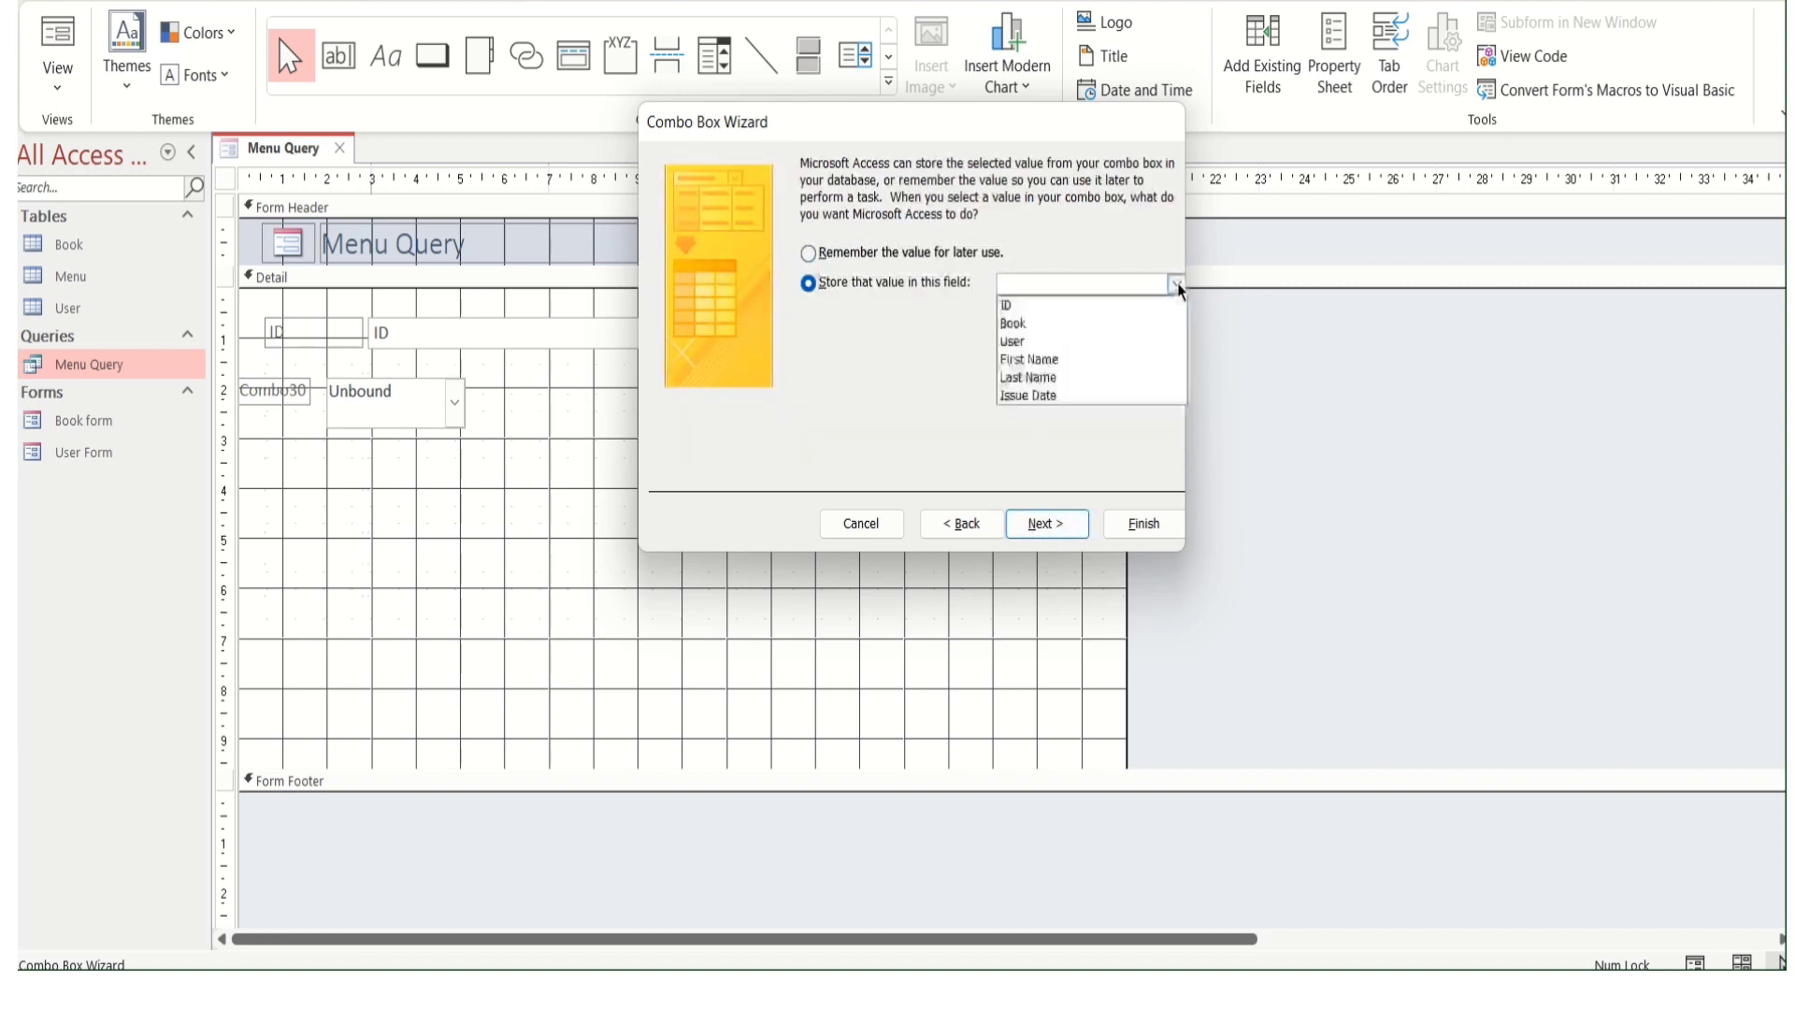
{"action": "left_click", "coordinate": [1101, 324]}
{"action": "left_click", "coordinate": [1141, 524]}
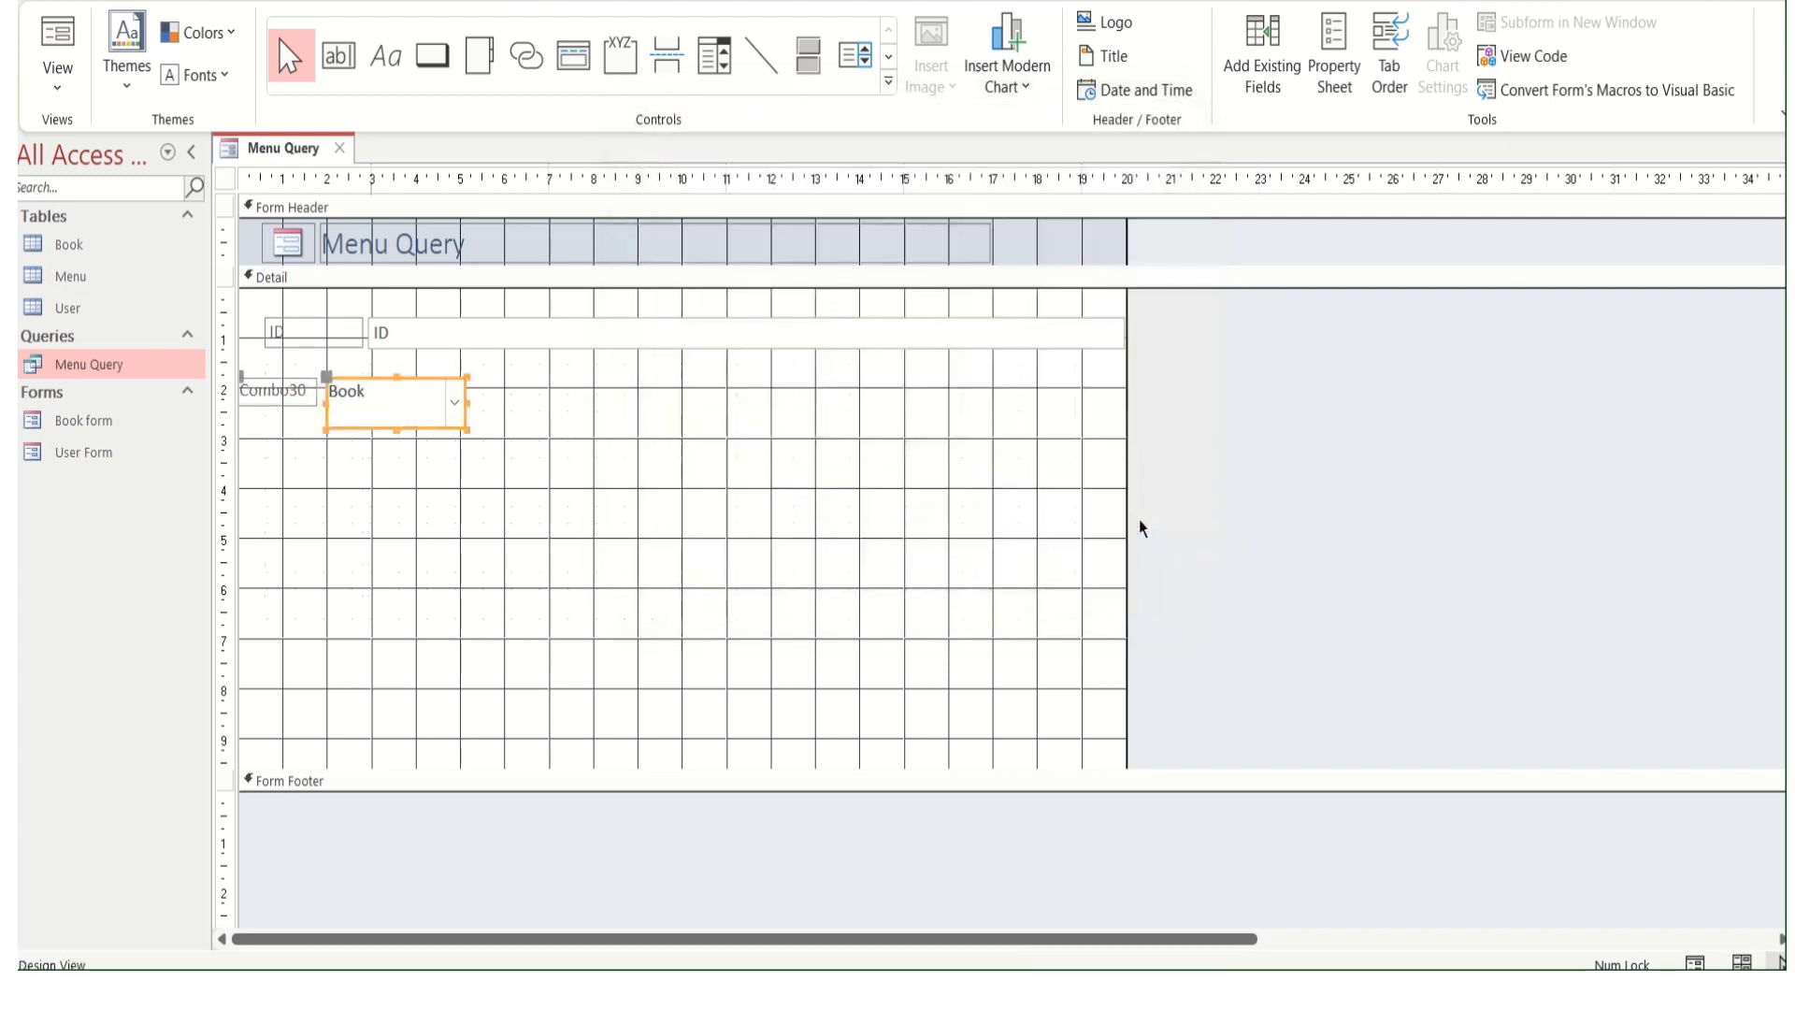
Rename the label of the combo box below the ID field to Book Name
{"action": "left_click", "coordinate": [387, 396]}
{"action": "left_click_drag", "start_coordinate": [445, 398], "coordinate": [303, 390]}
{"action": "left_click", "coordinate": [303, 390]}
{"action": "left_click", "coordinate": [303, 390]}
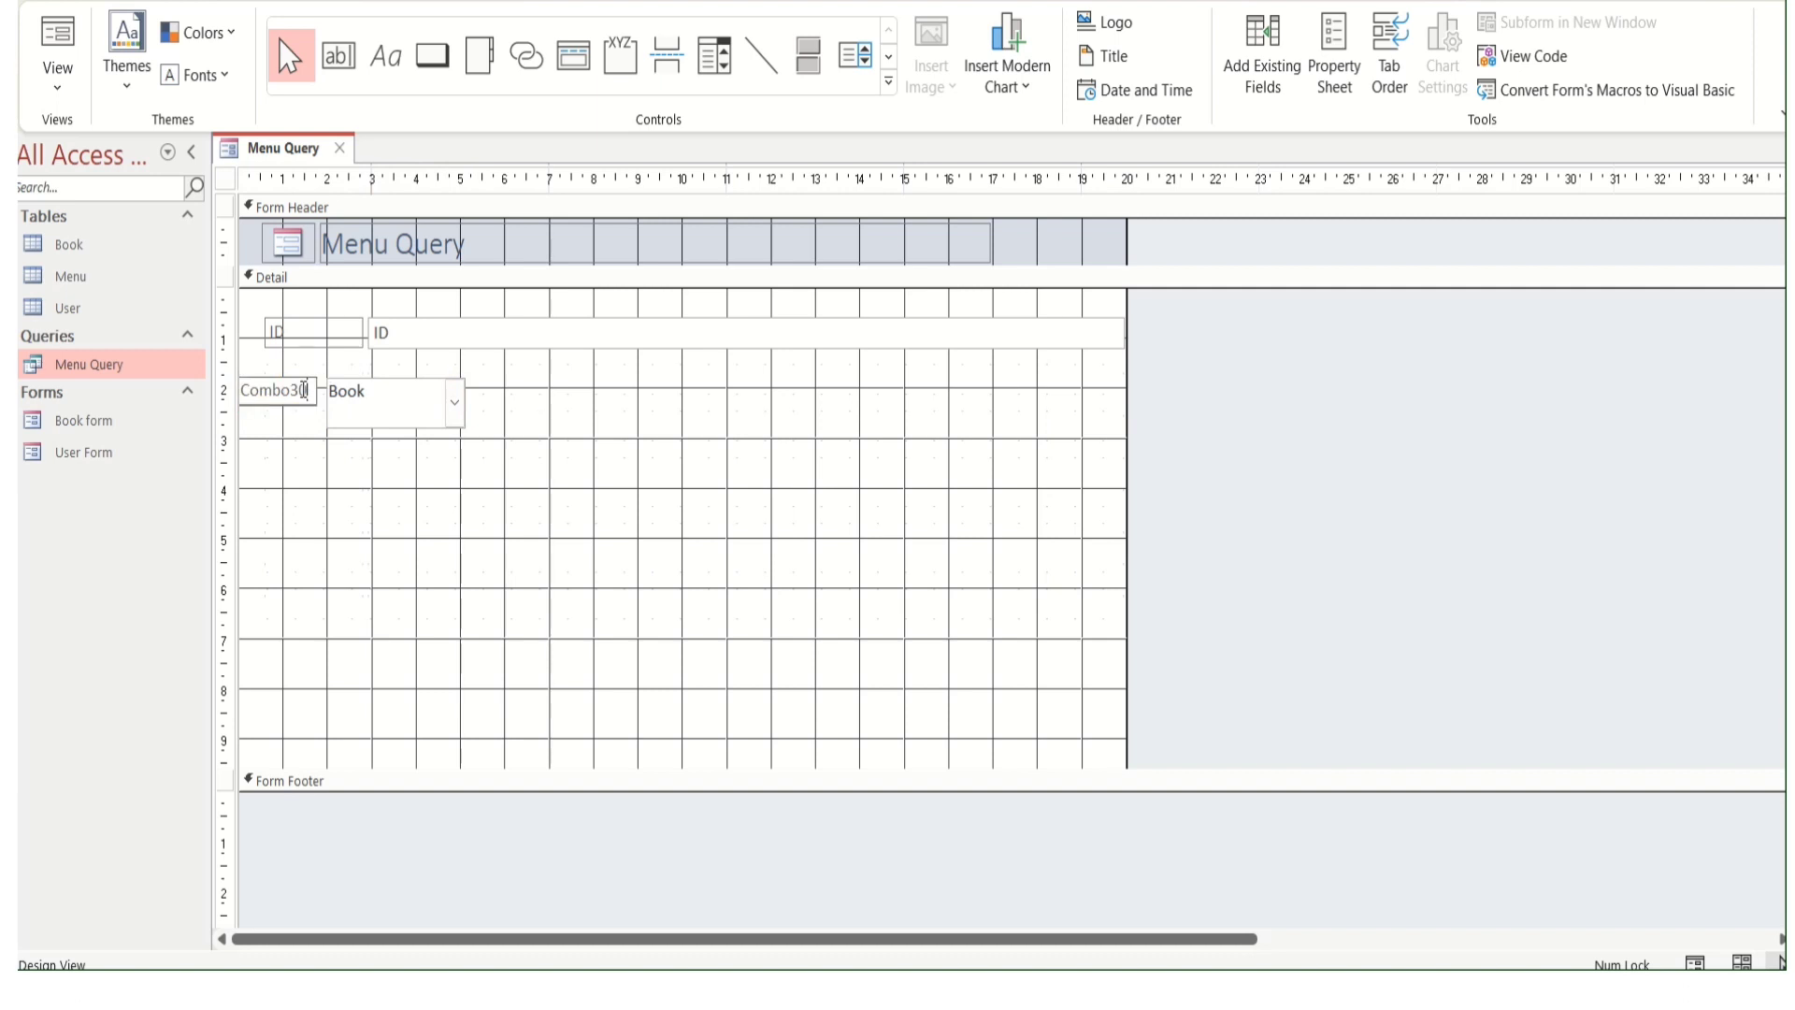
{"action": "key", "text": "BackSpace"}
{"action": "key", "text": "BackSpace"}
{"action": "key", "text": "BackSpace"}
{"action": "key", "text": "BackSpace"}
{"action": "key", "text": "BackSpace"}
{"action": "key", "text": "BackSpace"}
{"action": "key", "text": "BackSpace"}
{"action": "type", "text": "Book Name"}
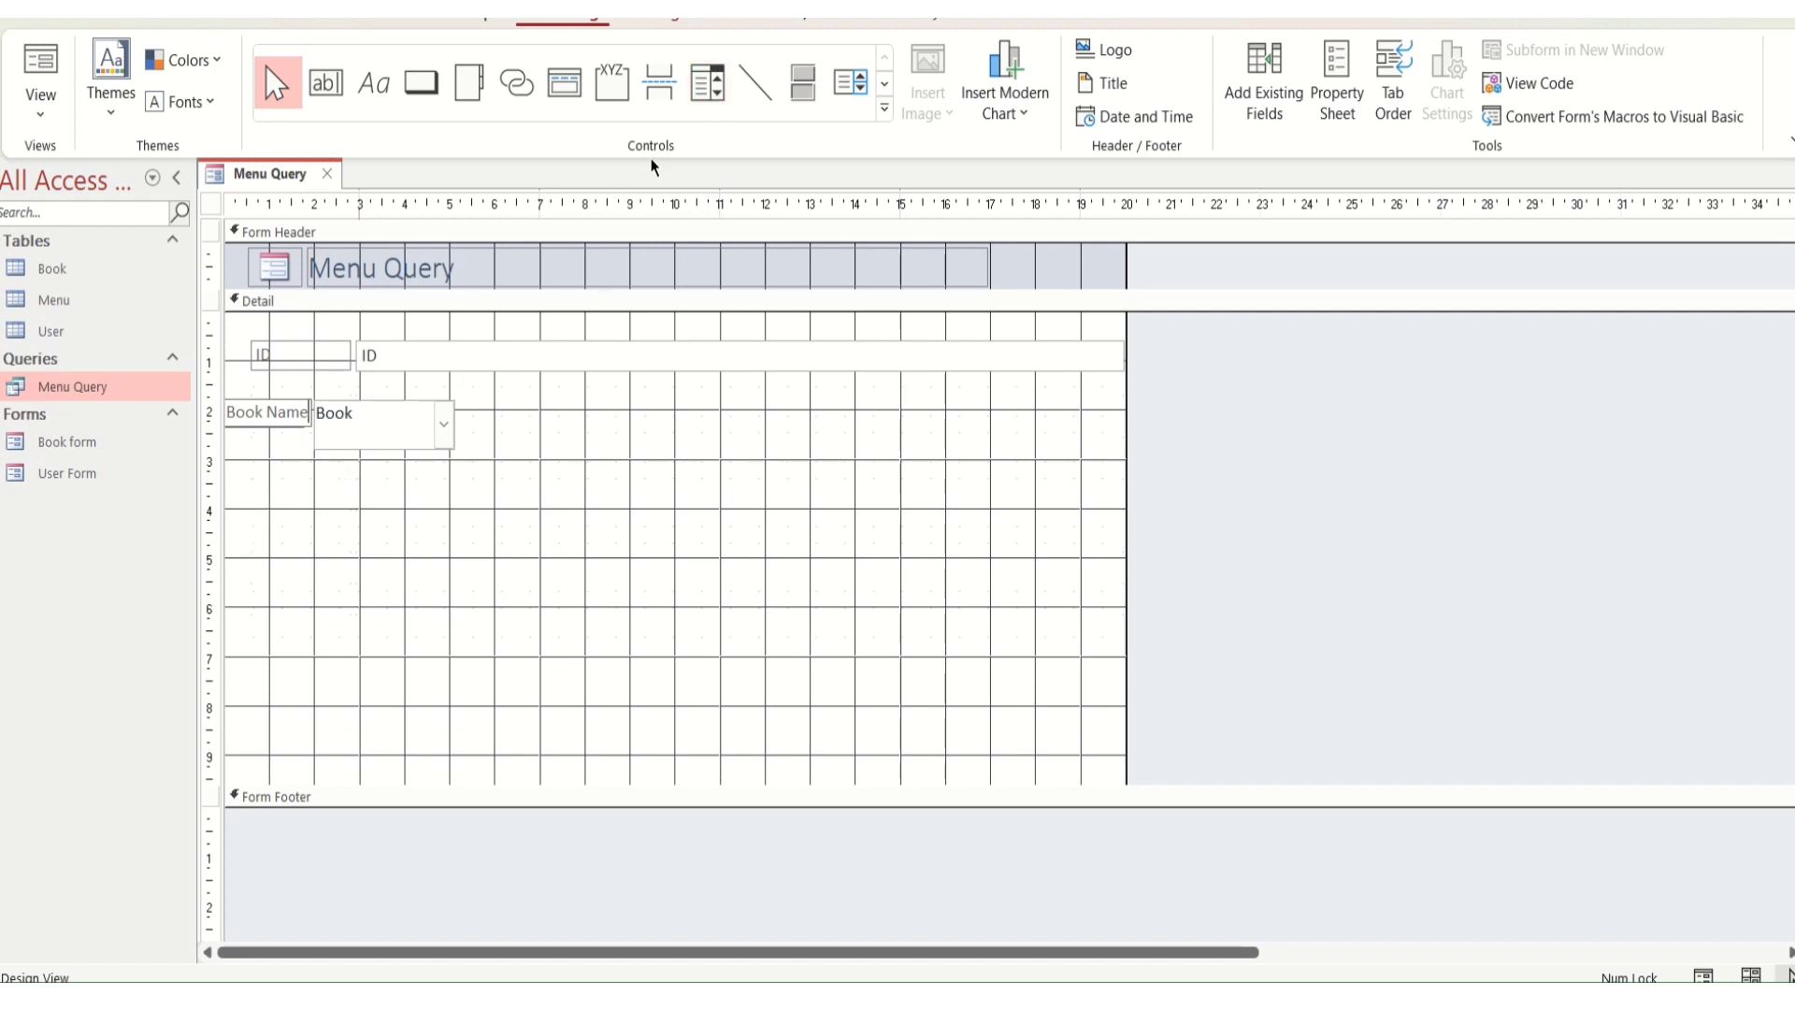
Place a combo box about 3.7 cm wide below the Book Name combo box, listing the Author field from the Book table
{"action": "left_click", "coordinate": [708, 83]}
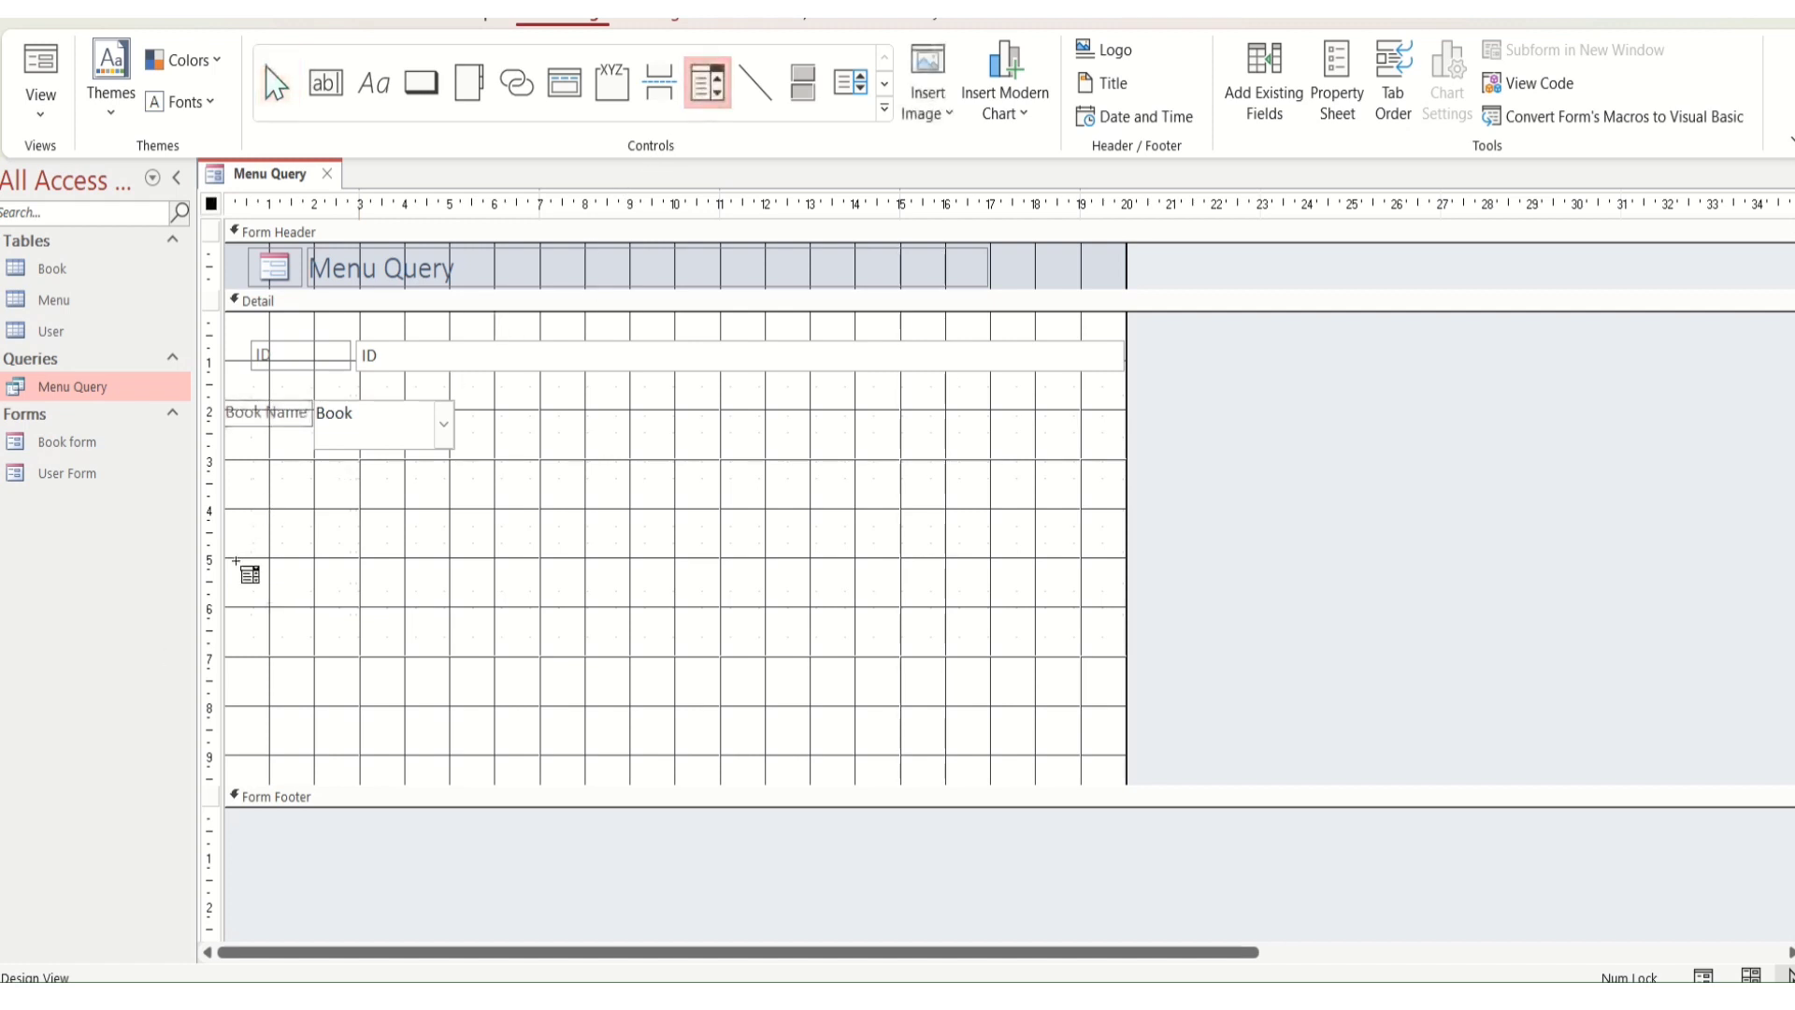
{"action": "mouse_move", "coordinate": [306, 479]}
{"action": "left_mouse_down"}
{"action": "mouse_move", "coordinate": [356, 509]}
{"action": "mouse_move", "coordinate": [474, 526]}
{"action": "left_mouse_up"}
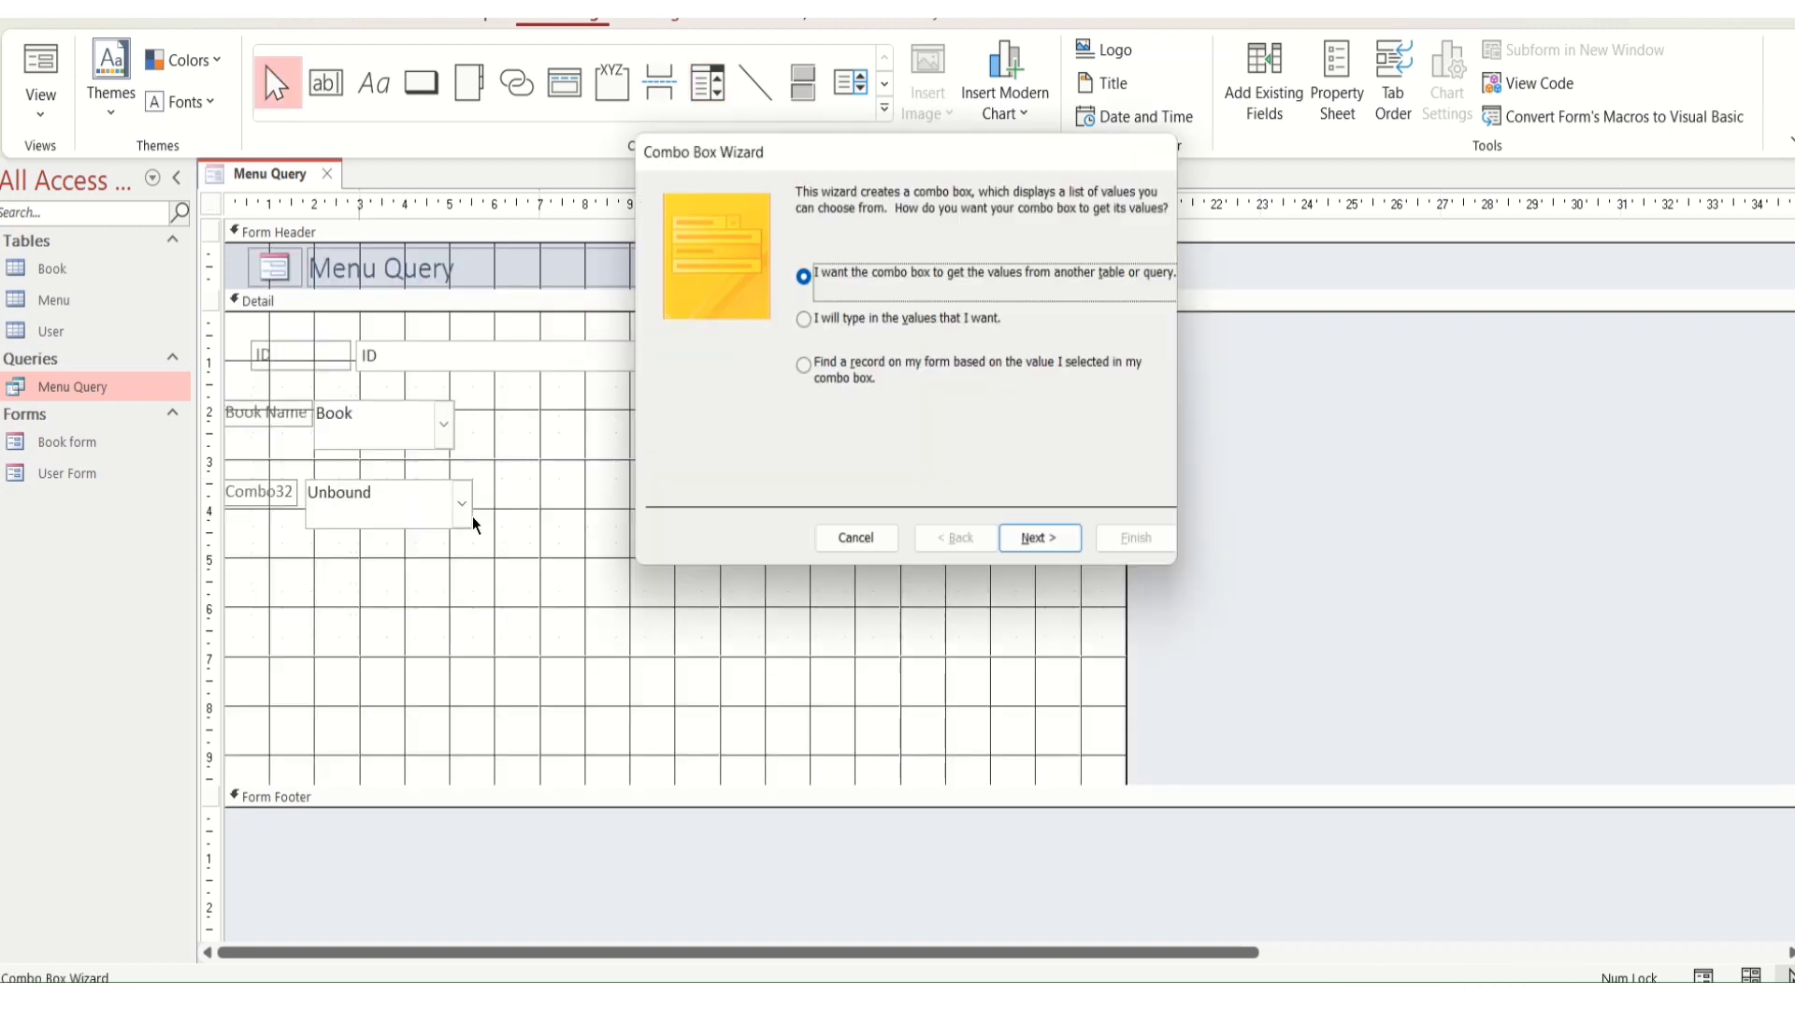
{"action": "left_click", "coordinate": [1051, 537]}
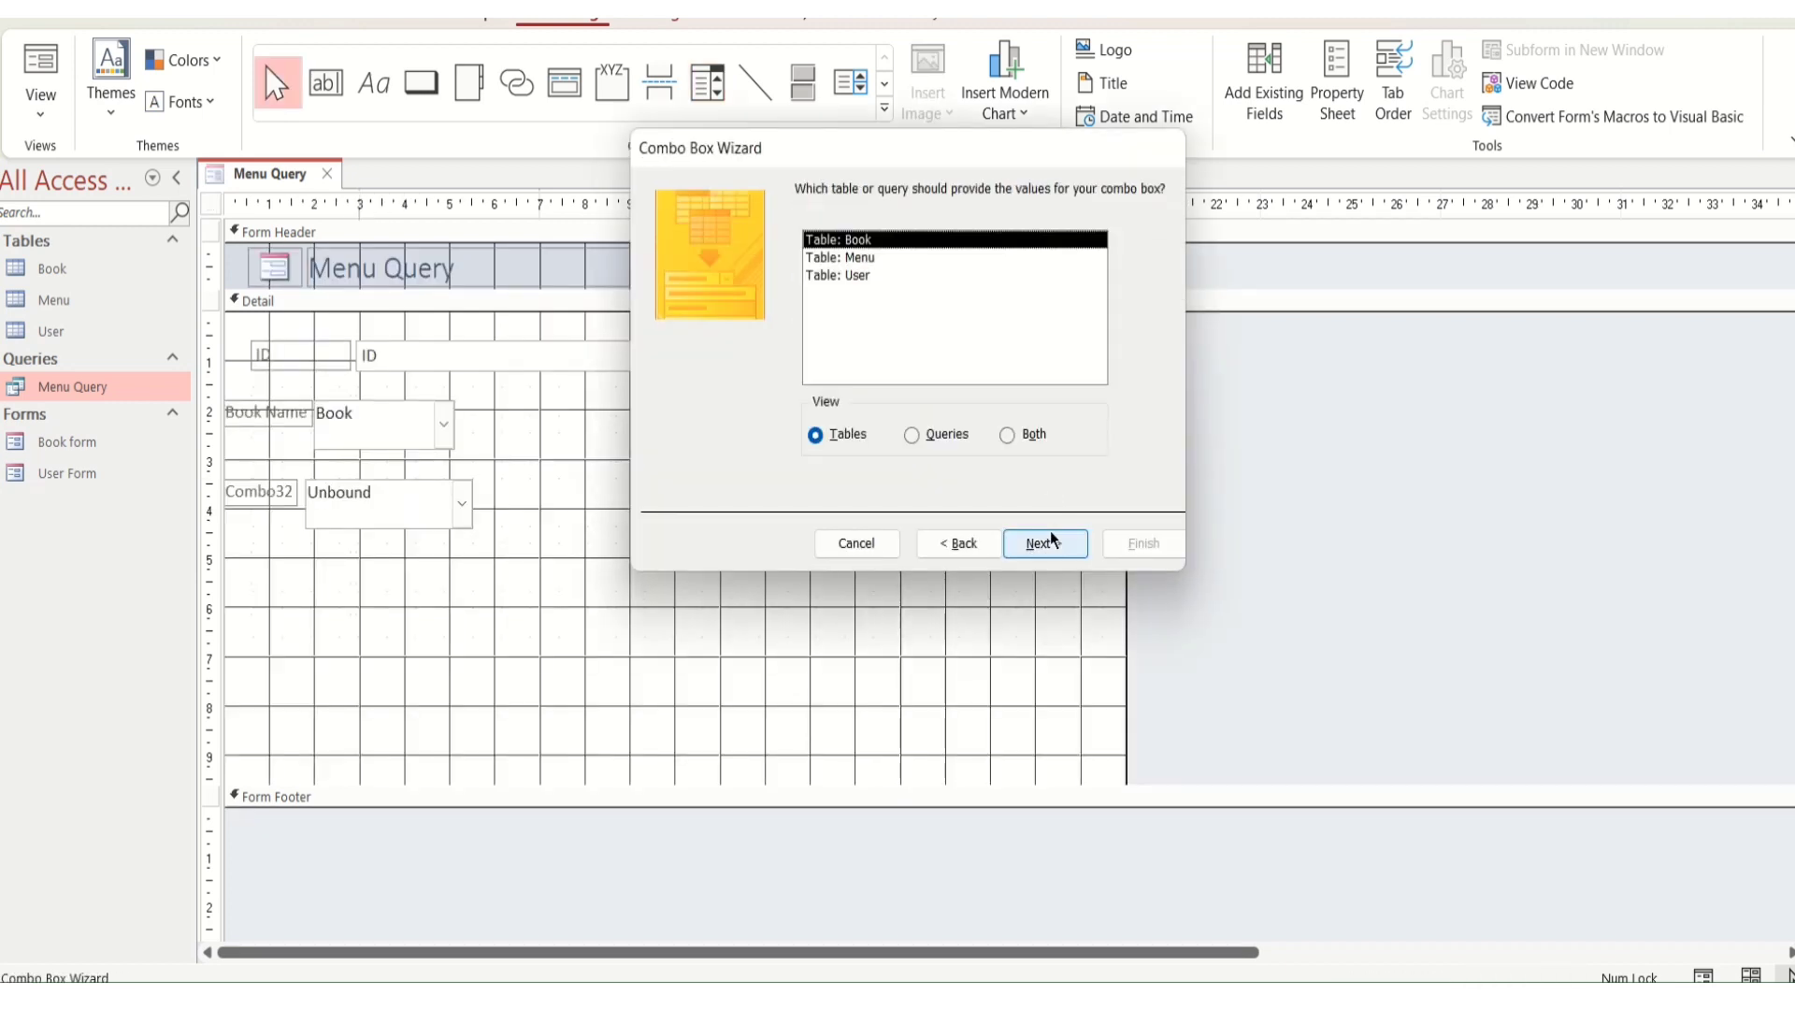
{"action": "left_click", "coordinate": [1051, 537]}
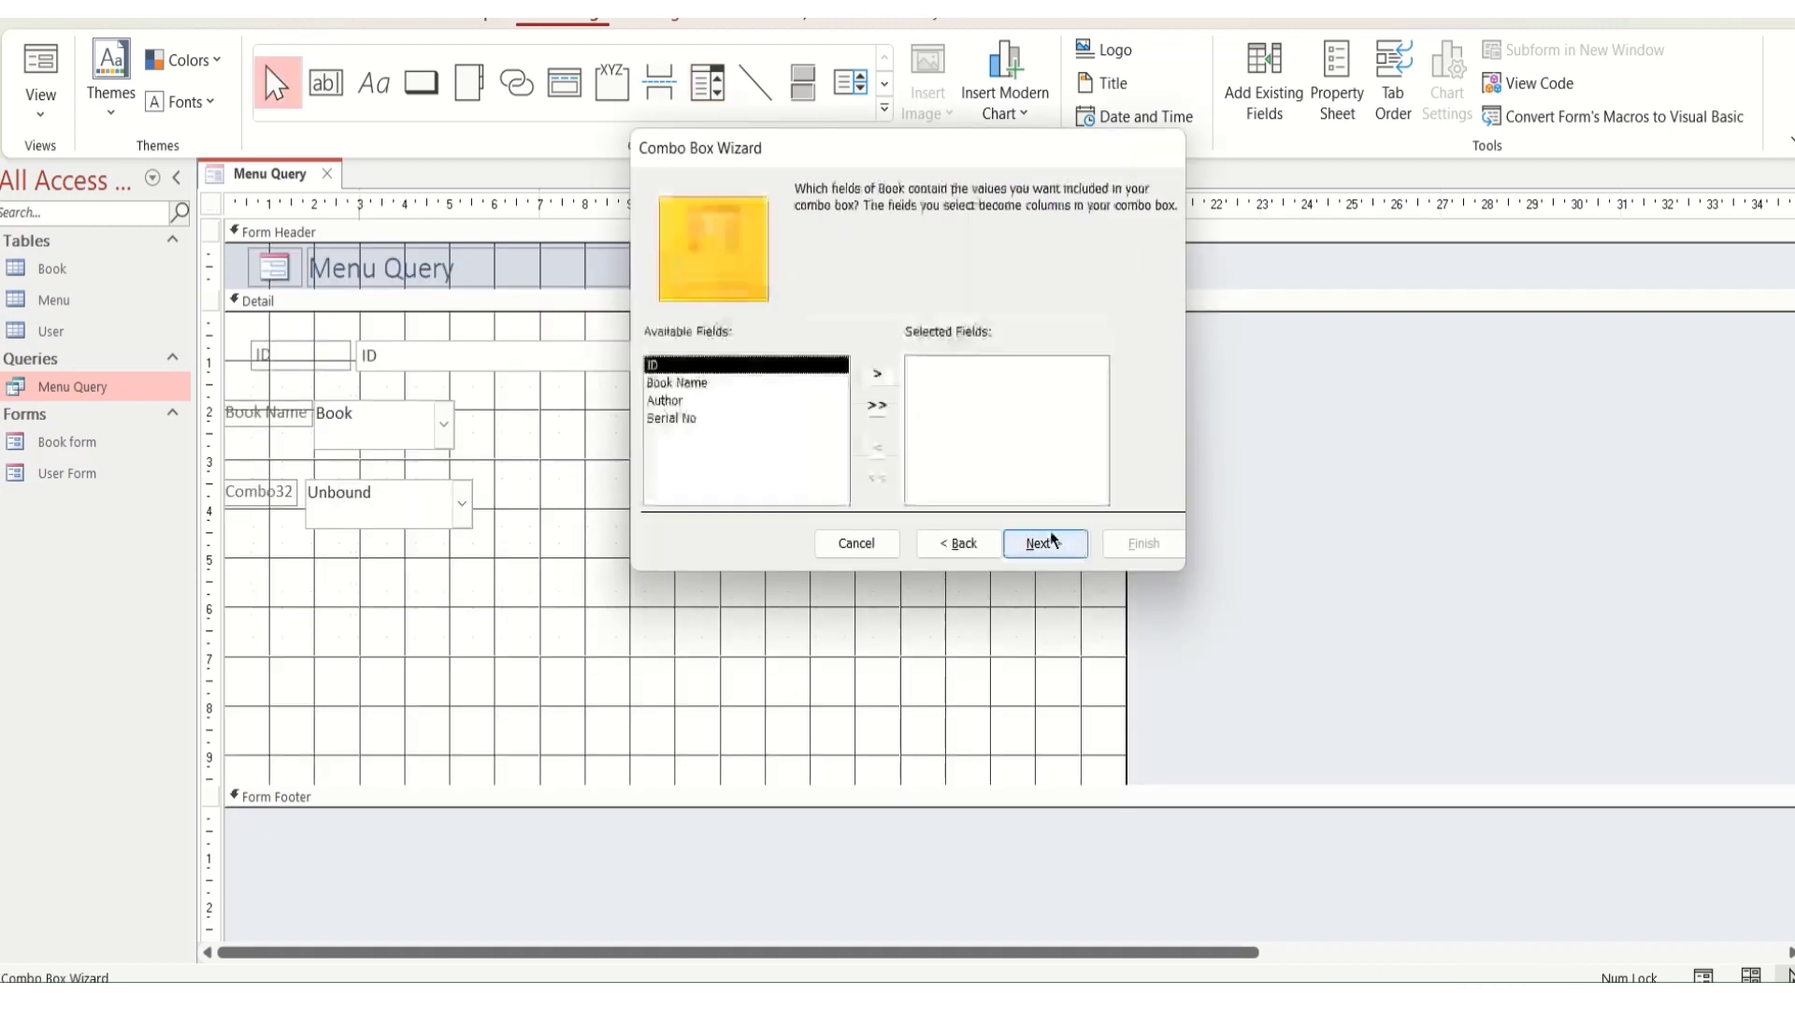
{"action": "left_click", "coordinate": [779, 402]}
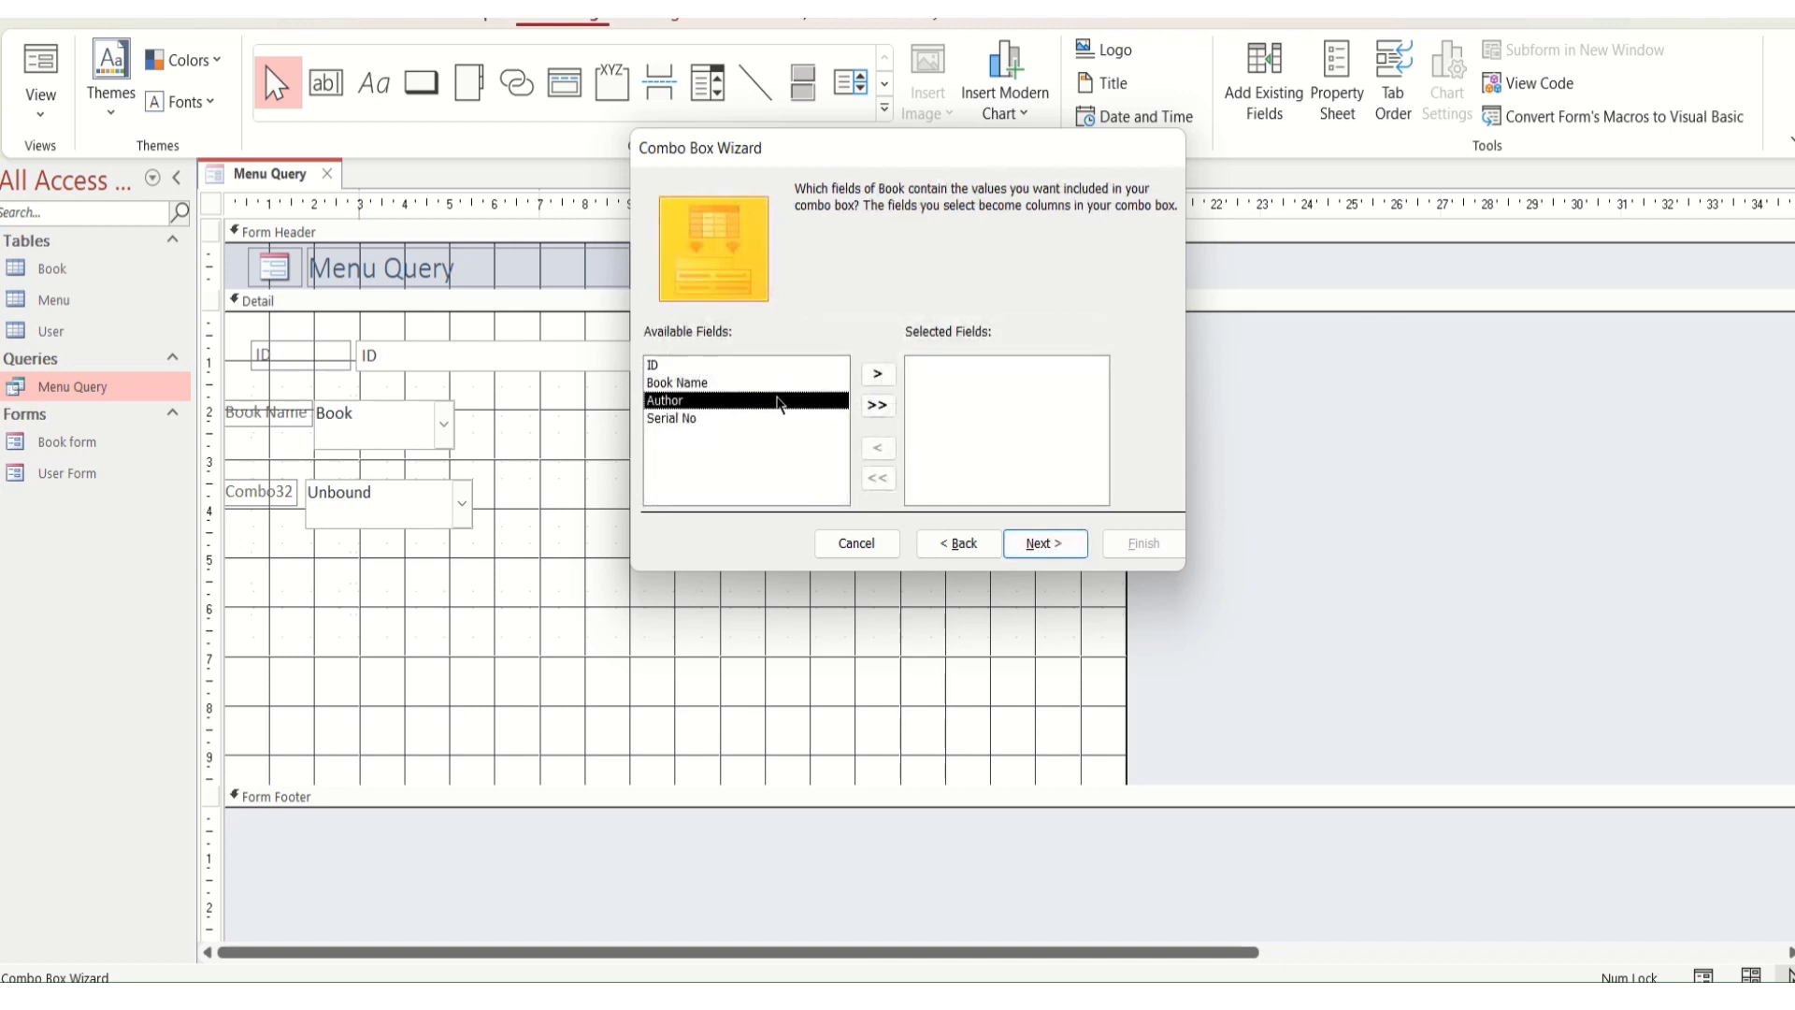
{"action": "left_click", "coordinate": [879, 375]}
{"action": "left_click", "coordinate": [1043, 547]}
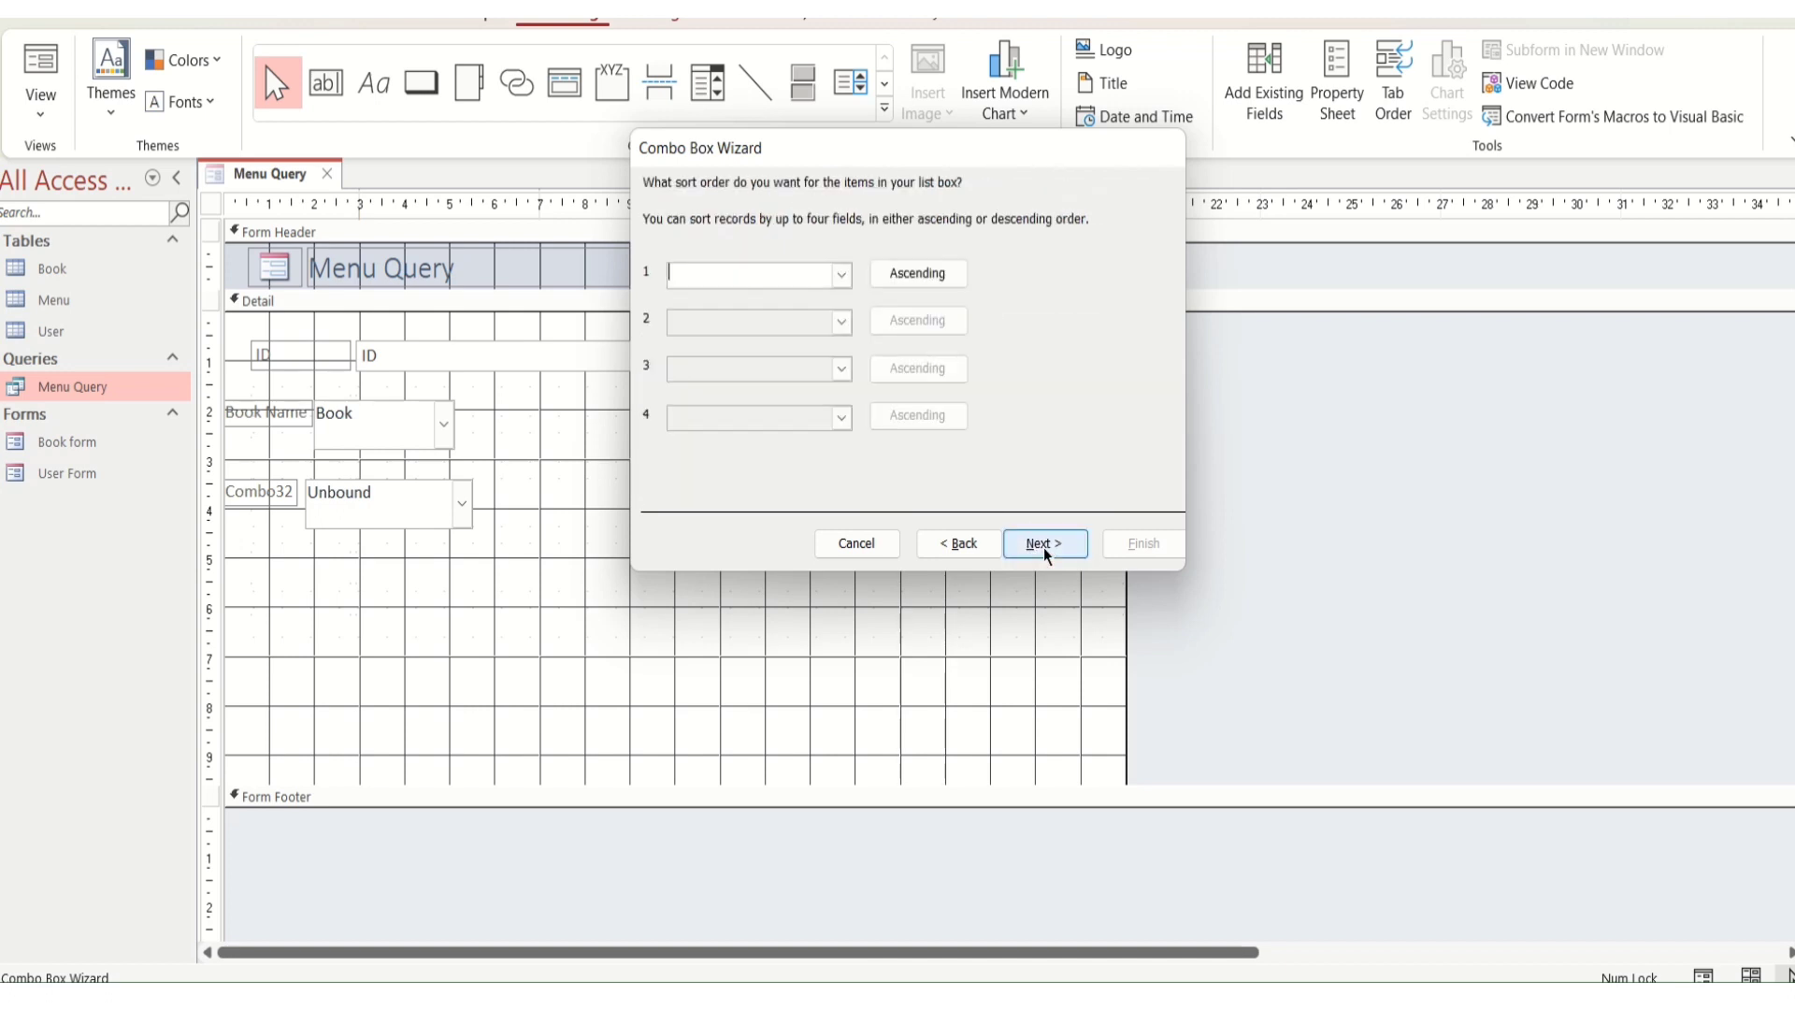
Sort the new combo box by Author ascending, store its value in the Book field and finish the wizard
{"action": "left_click", "coordinate": [841, 274]}
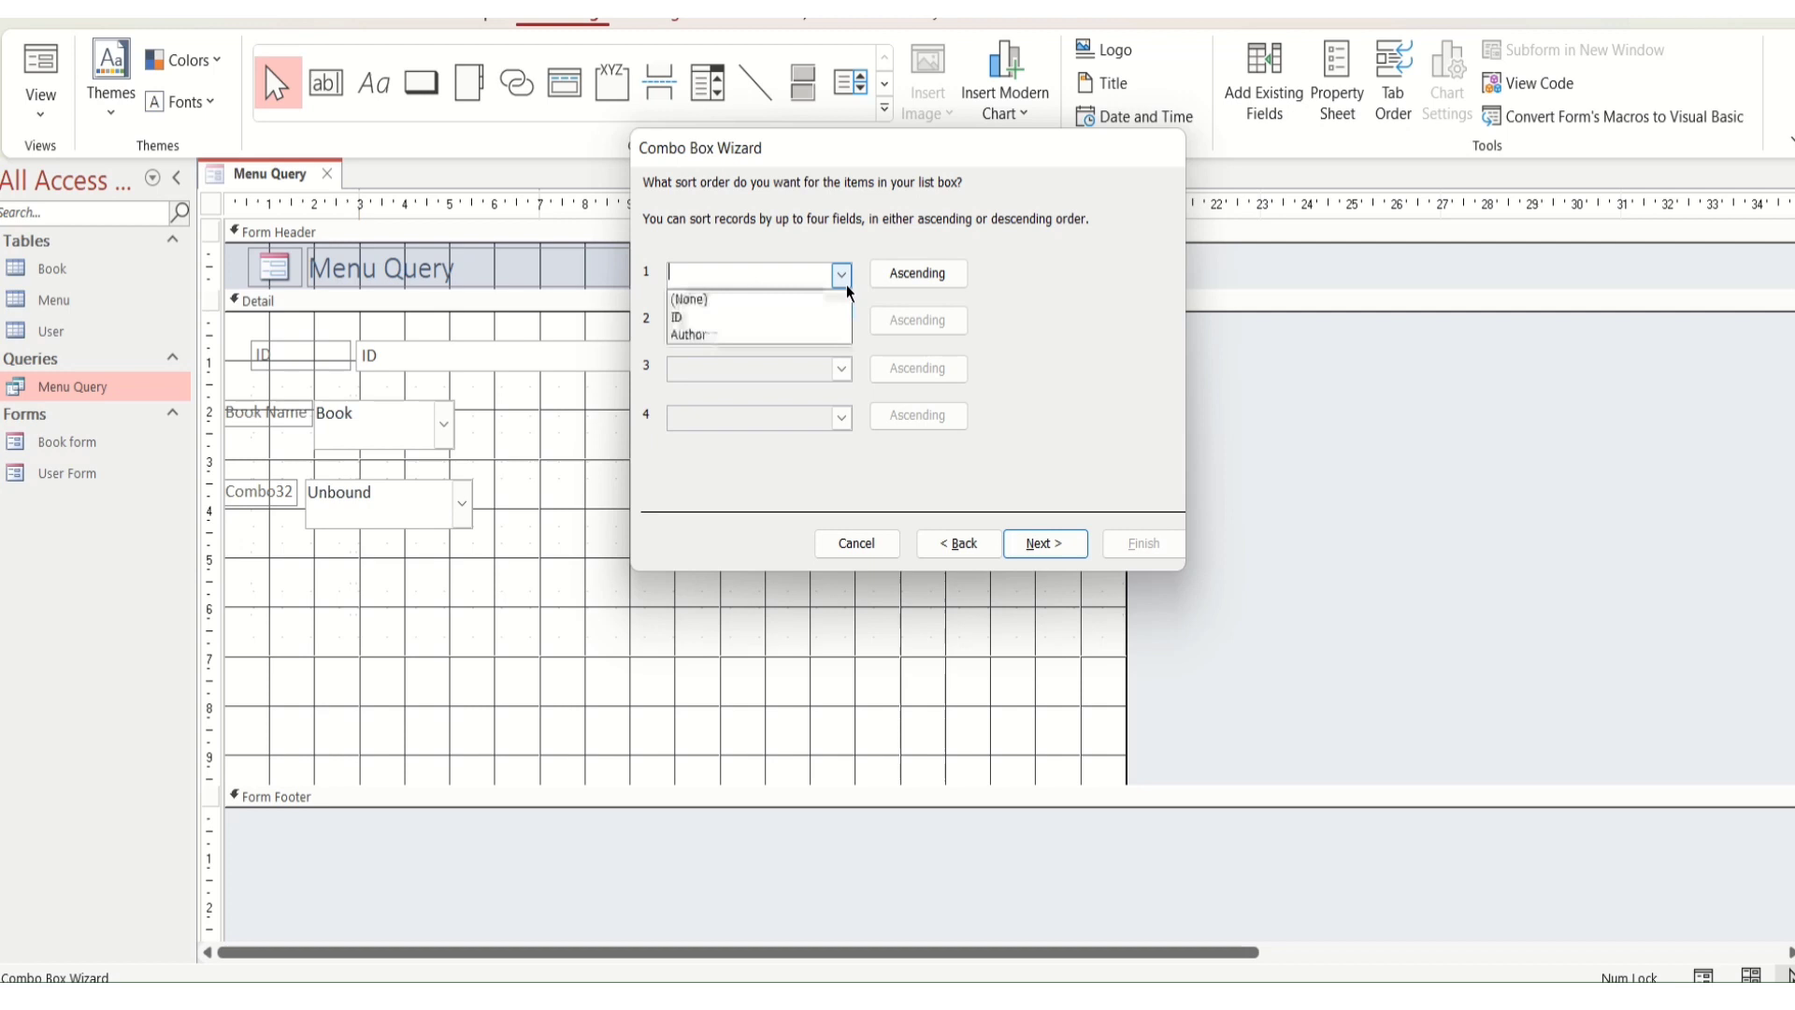
{"action": "left_click", "coordinate": [813, 328]}
{"action": "left_click", "coordinate": [1040, 543]}
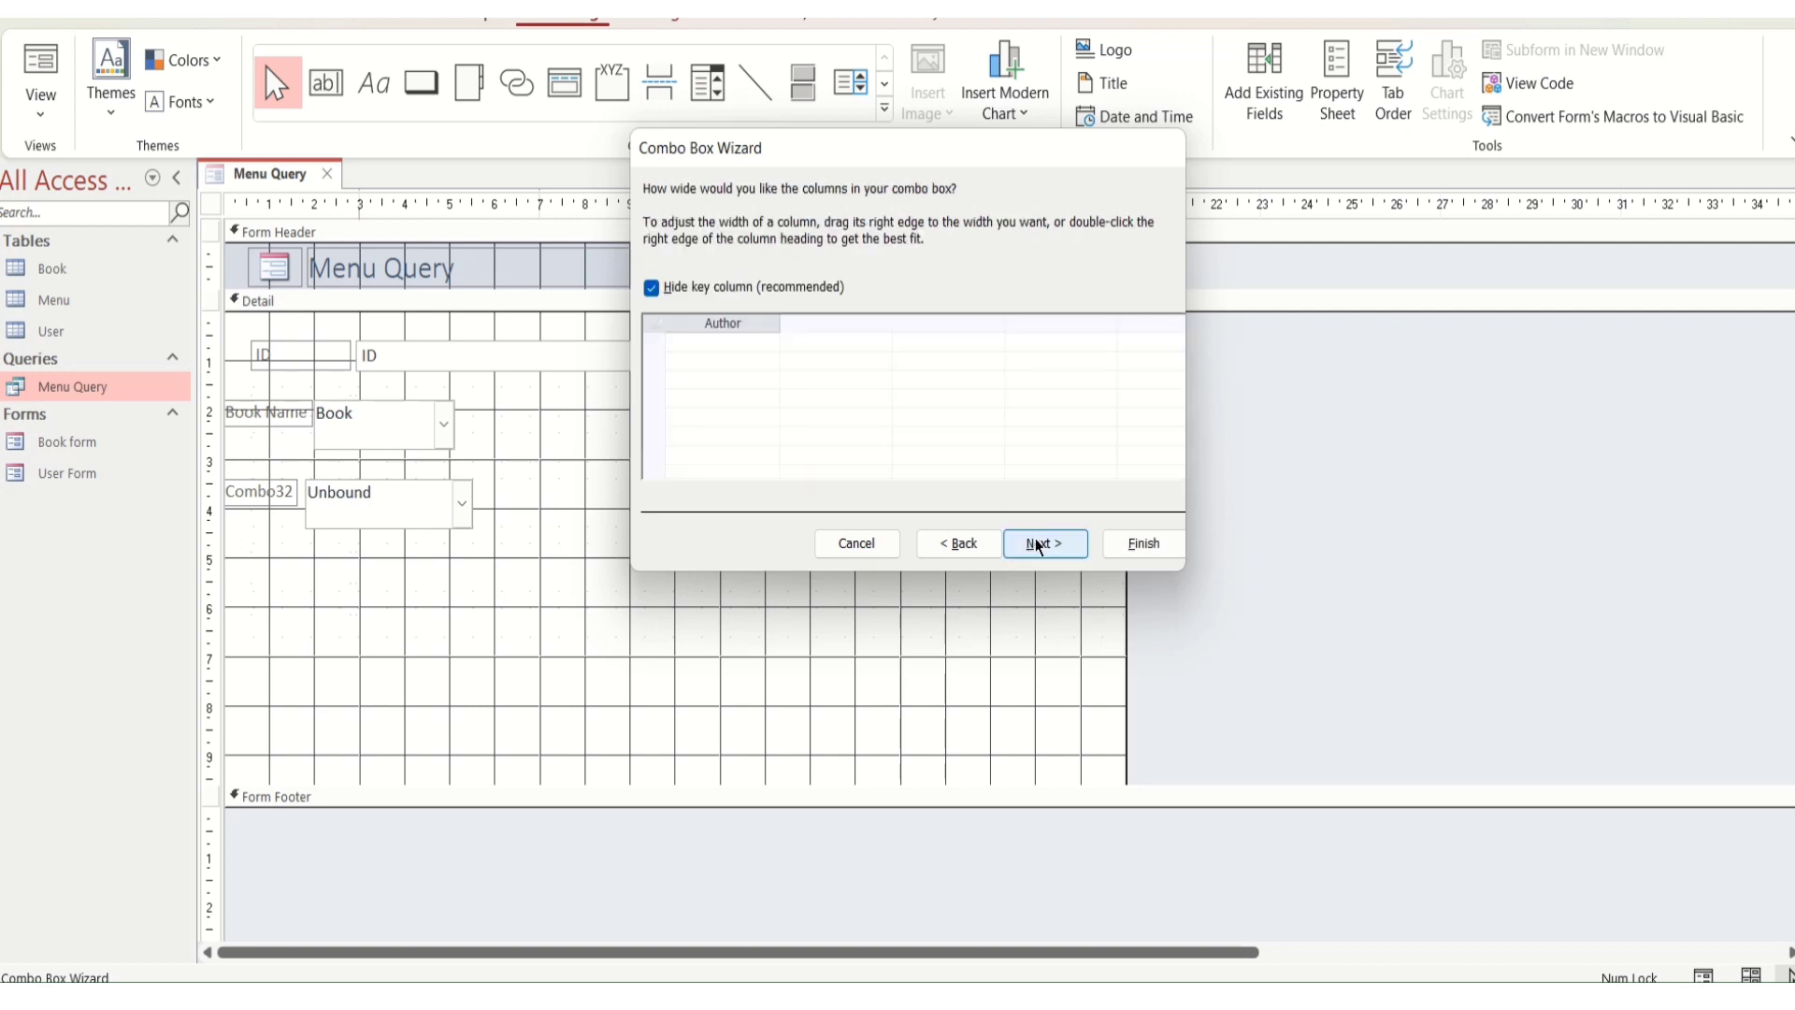
{"action": "left_click", "coordinate": [1038, 542]}
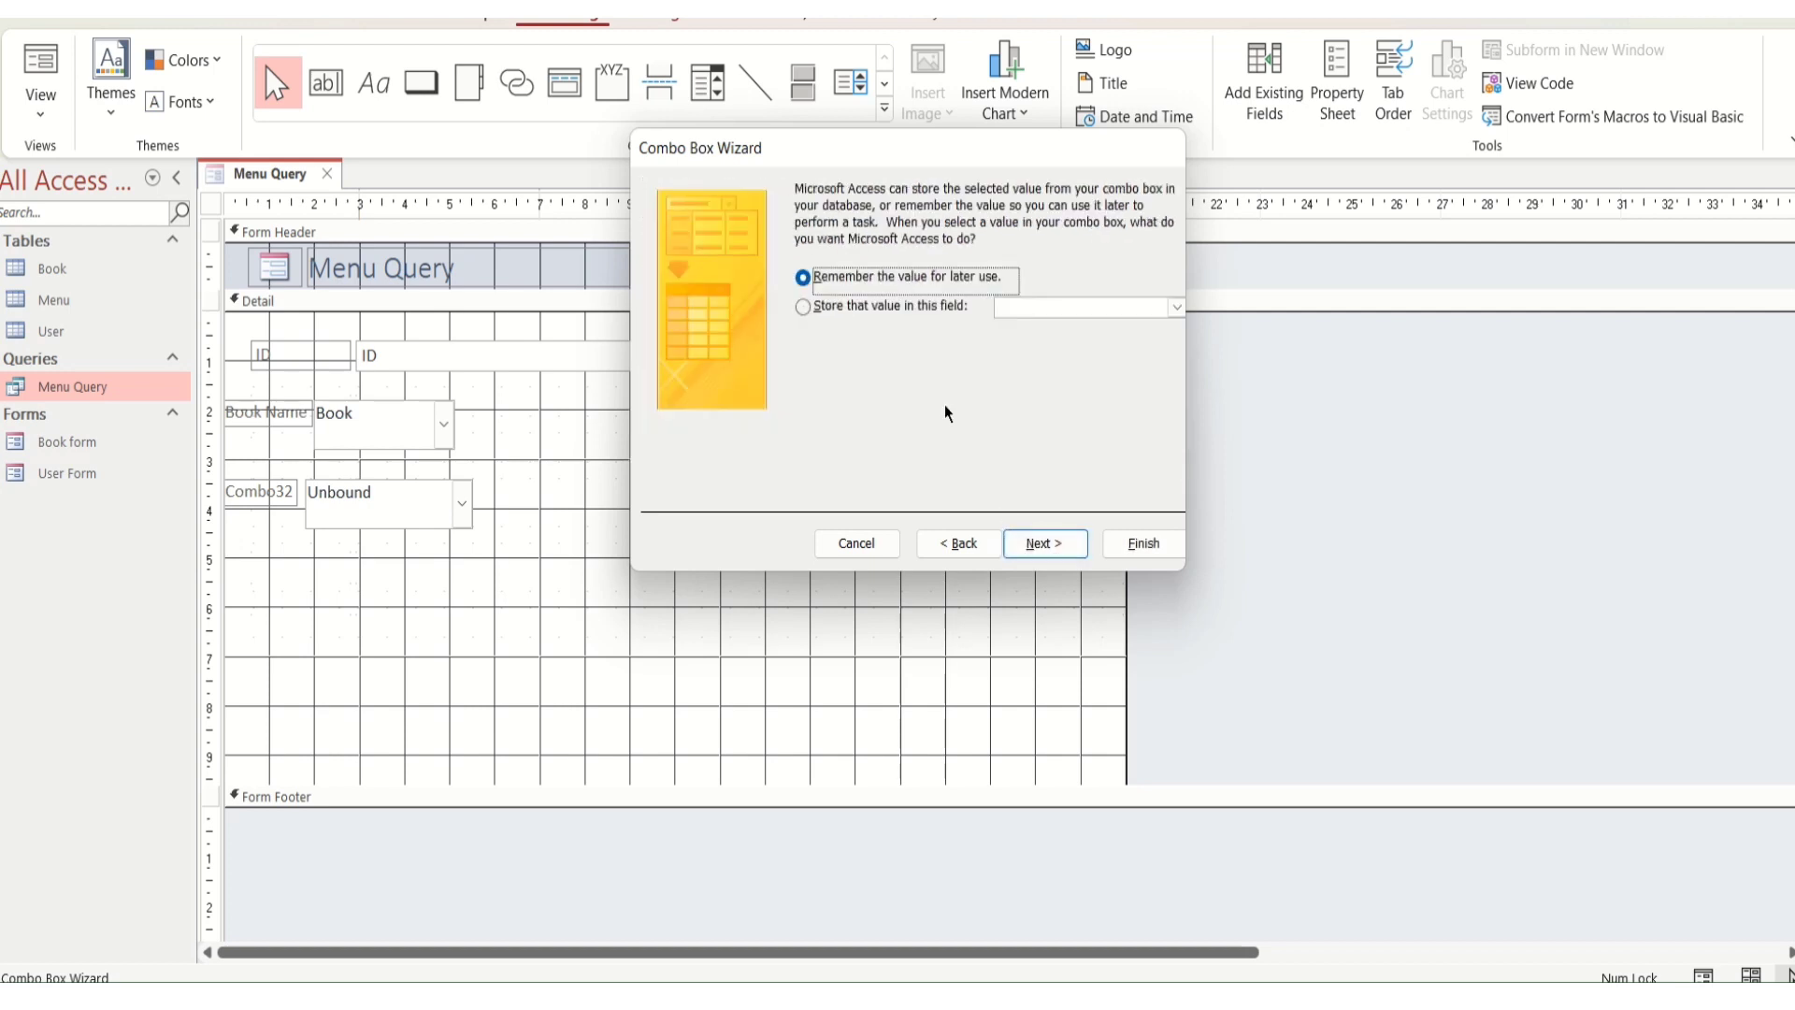
{"action": "left_click", "coordinate": [899, 303]}
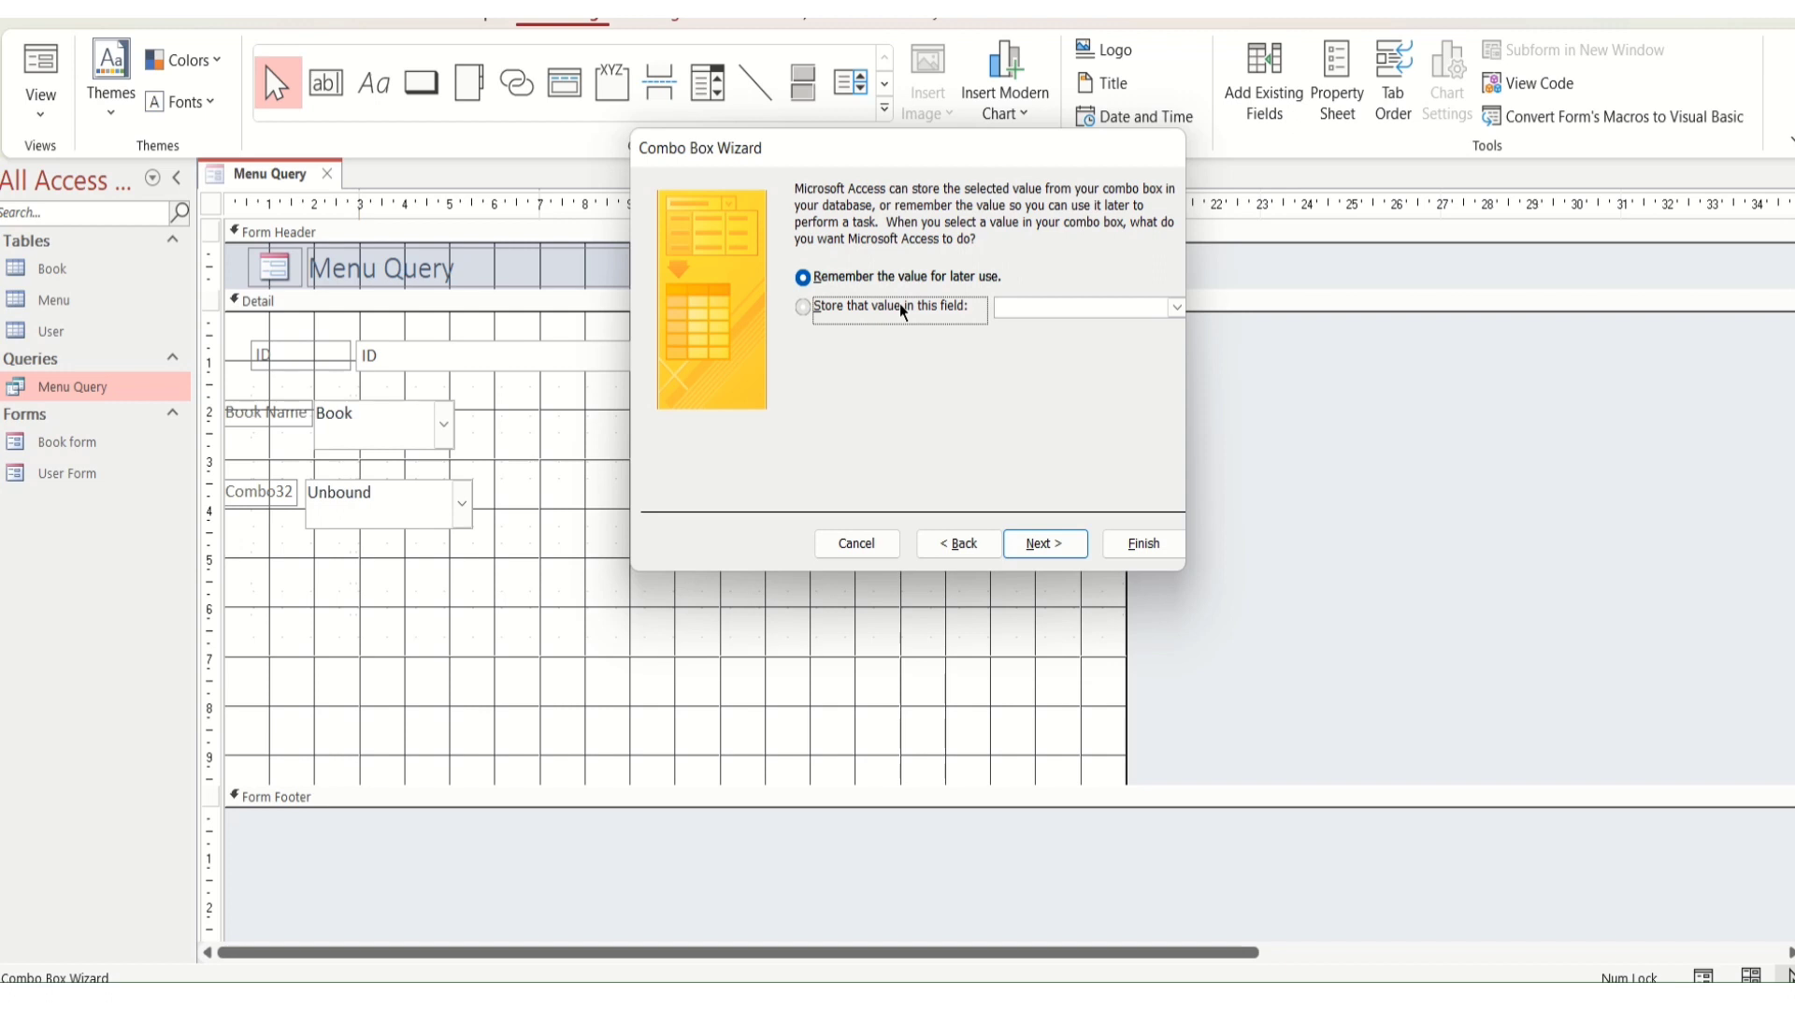
{"action": "left_click", "coordinate": [1176, 307]}
{"action": "left_click", "coordinate": [1119, 351]}
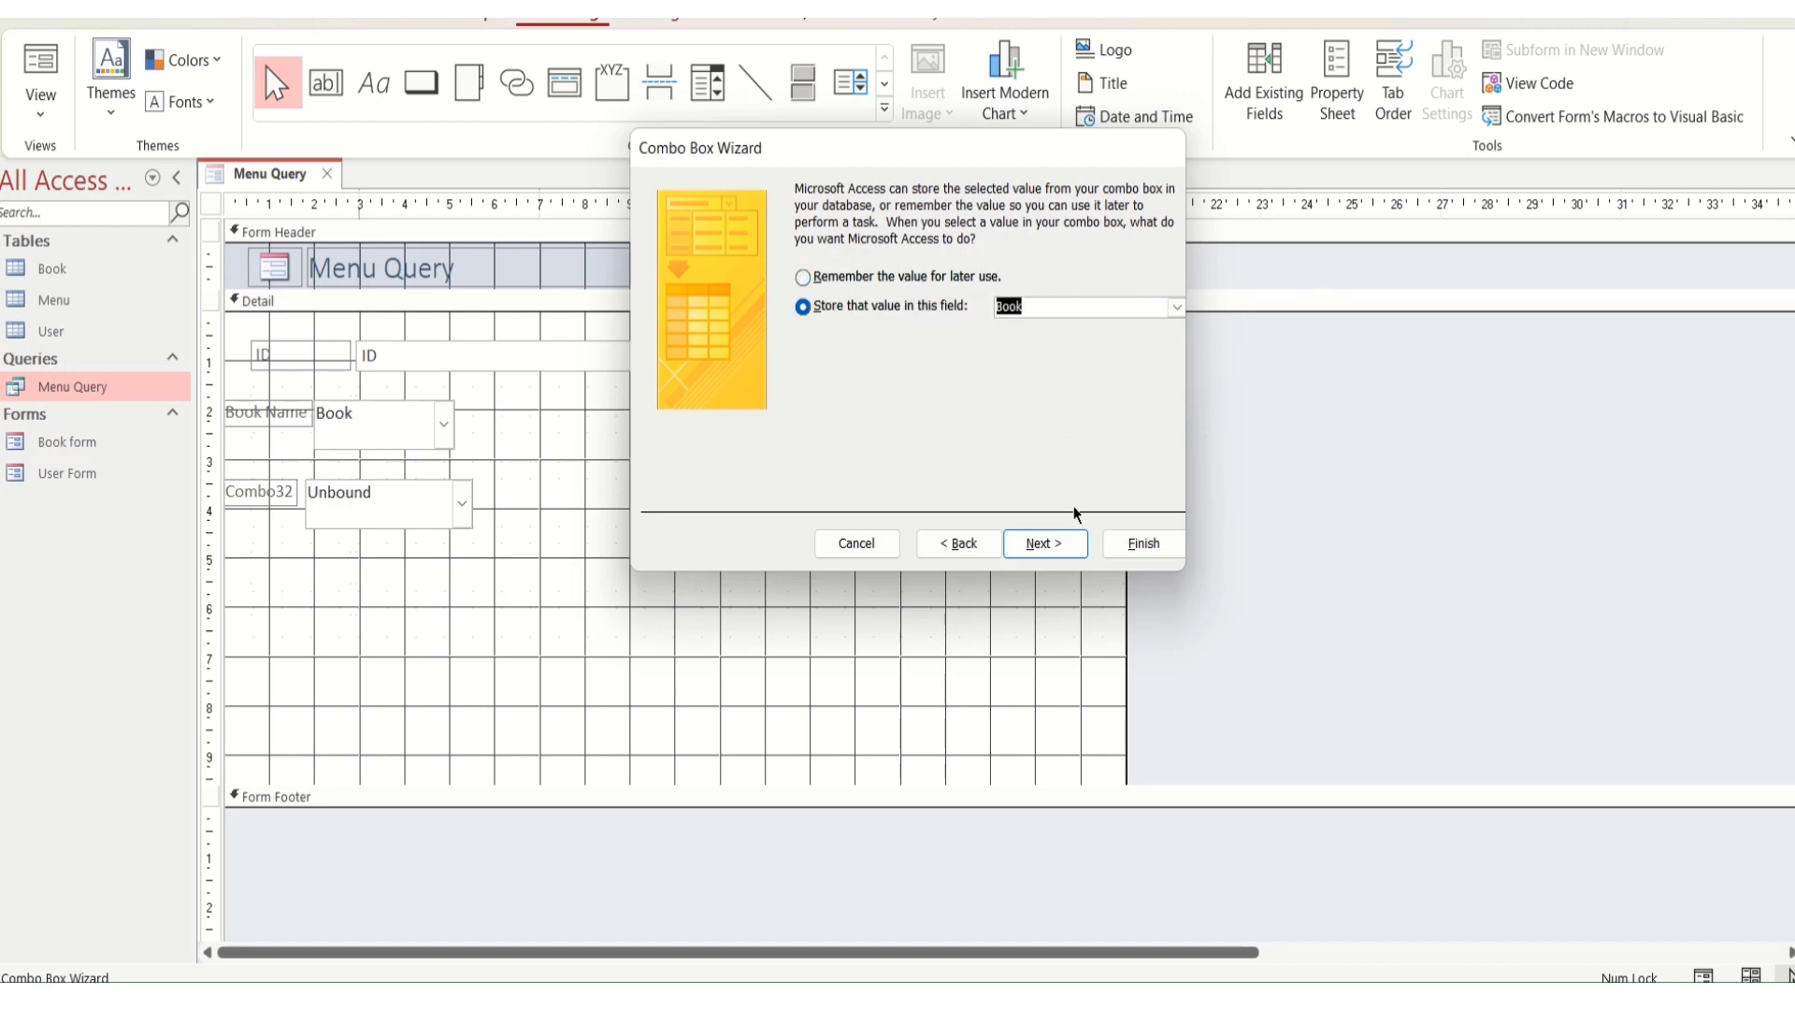
{"action": "left_click", "coordinate": [1047, 542]}
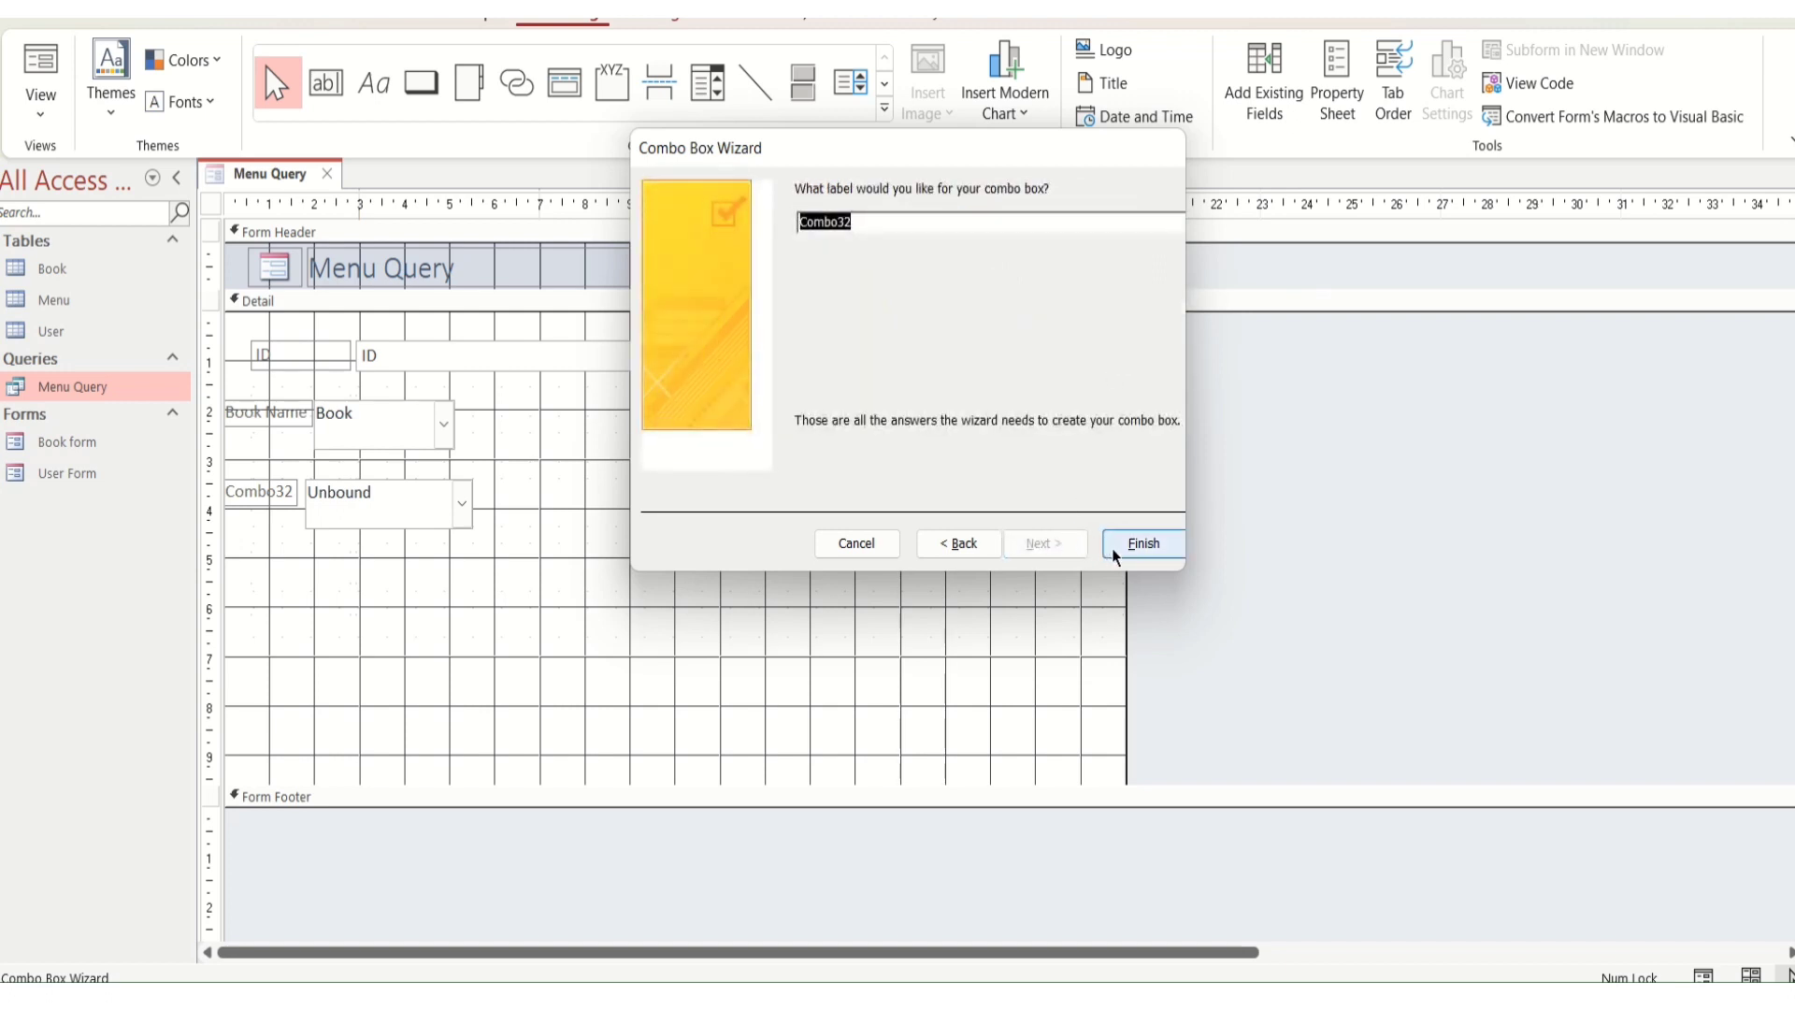
{"action": "left_click", "coordinate": [1143, 544]}
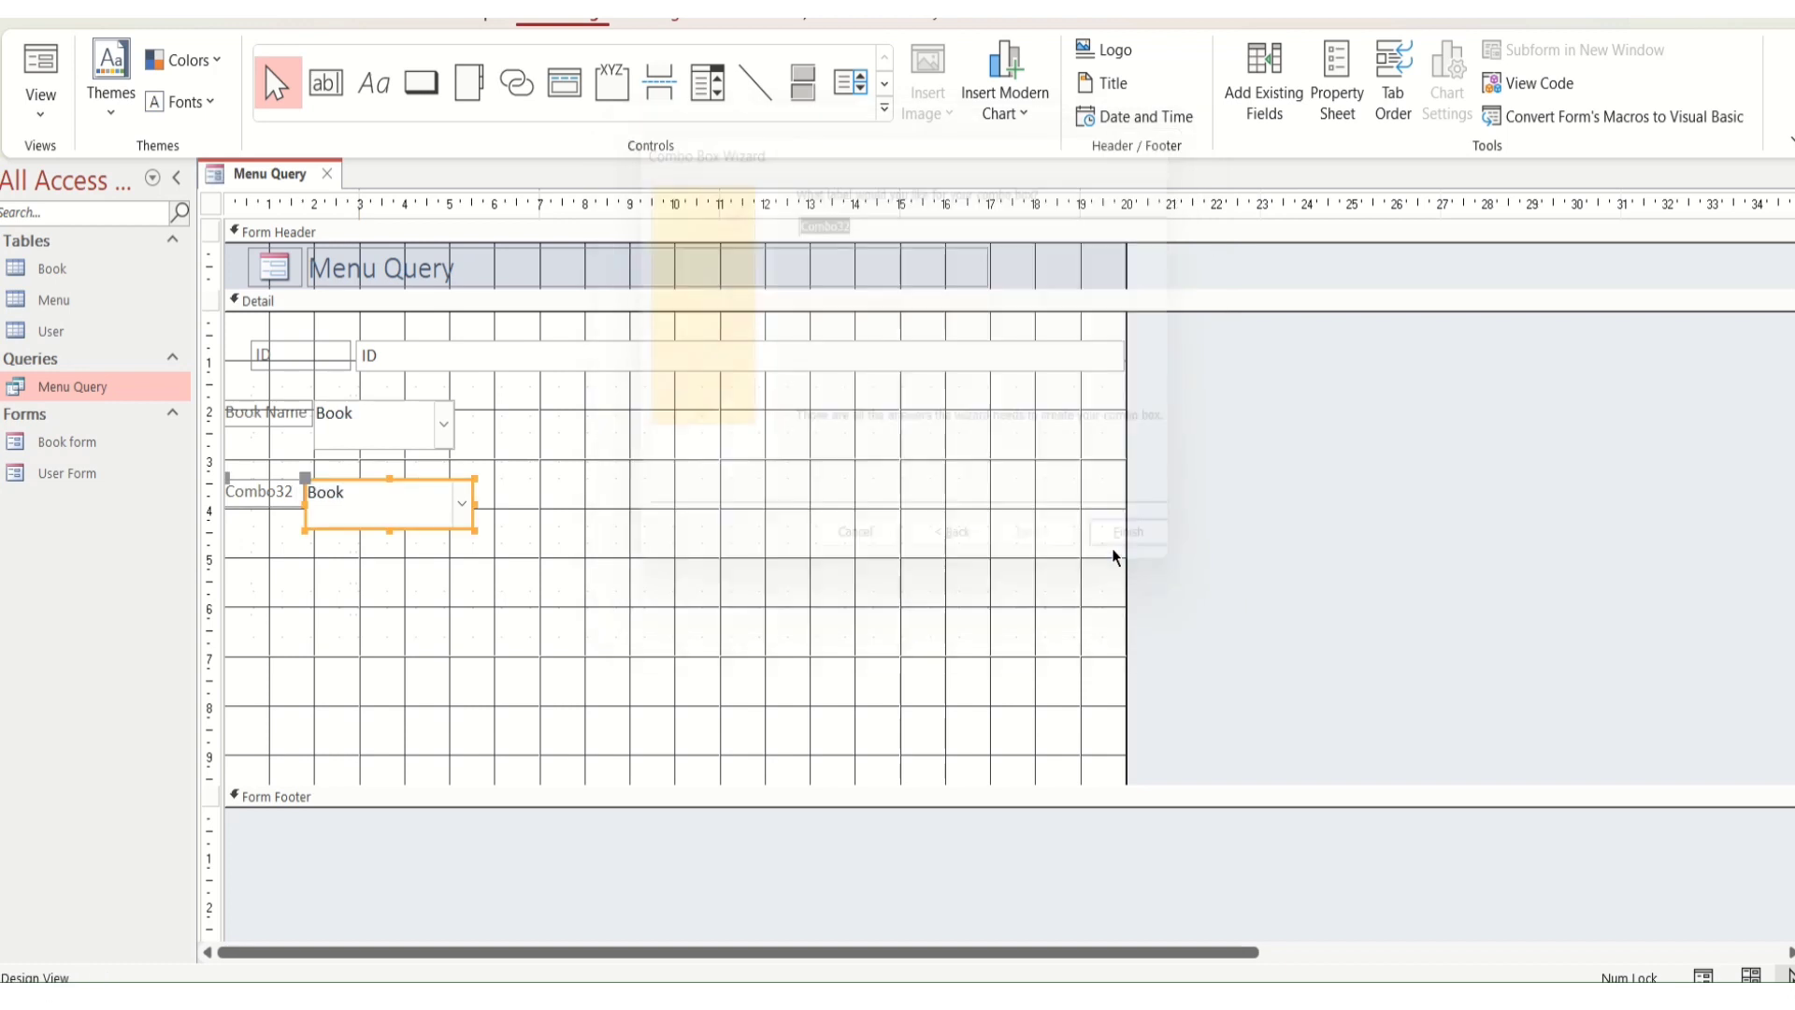
Place a combo box about 4.6 cm wide below the Author combo box, listing the Serial No field from the Book table
{"action": "left_click", "coordinate": [708, 84]}
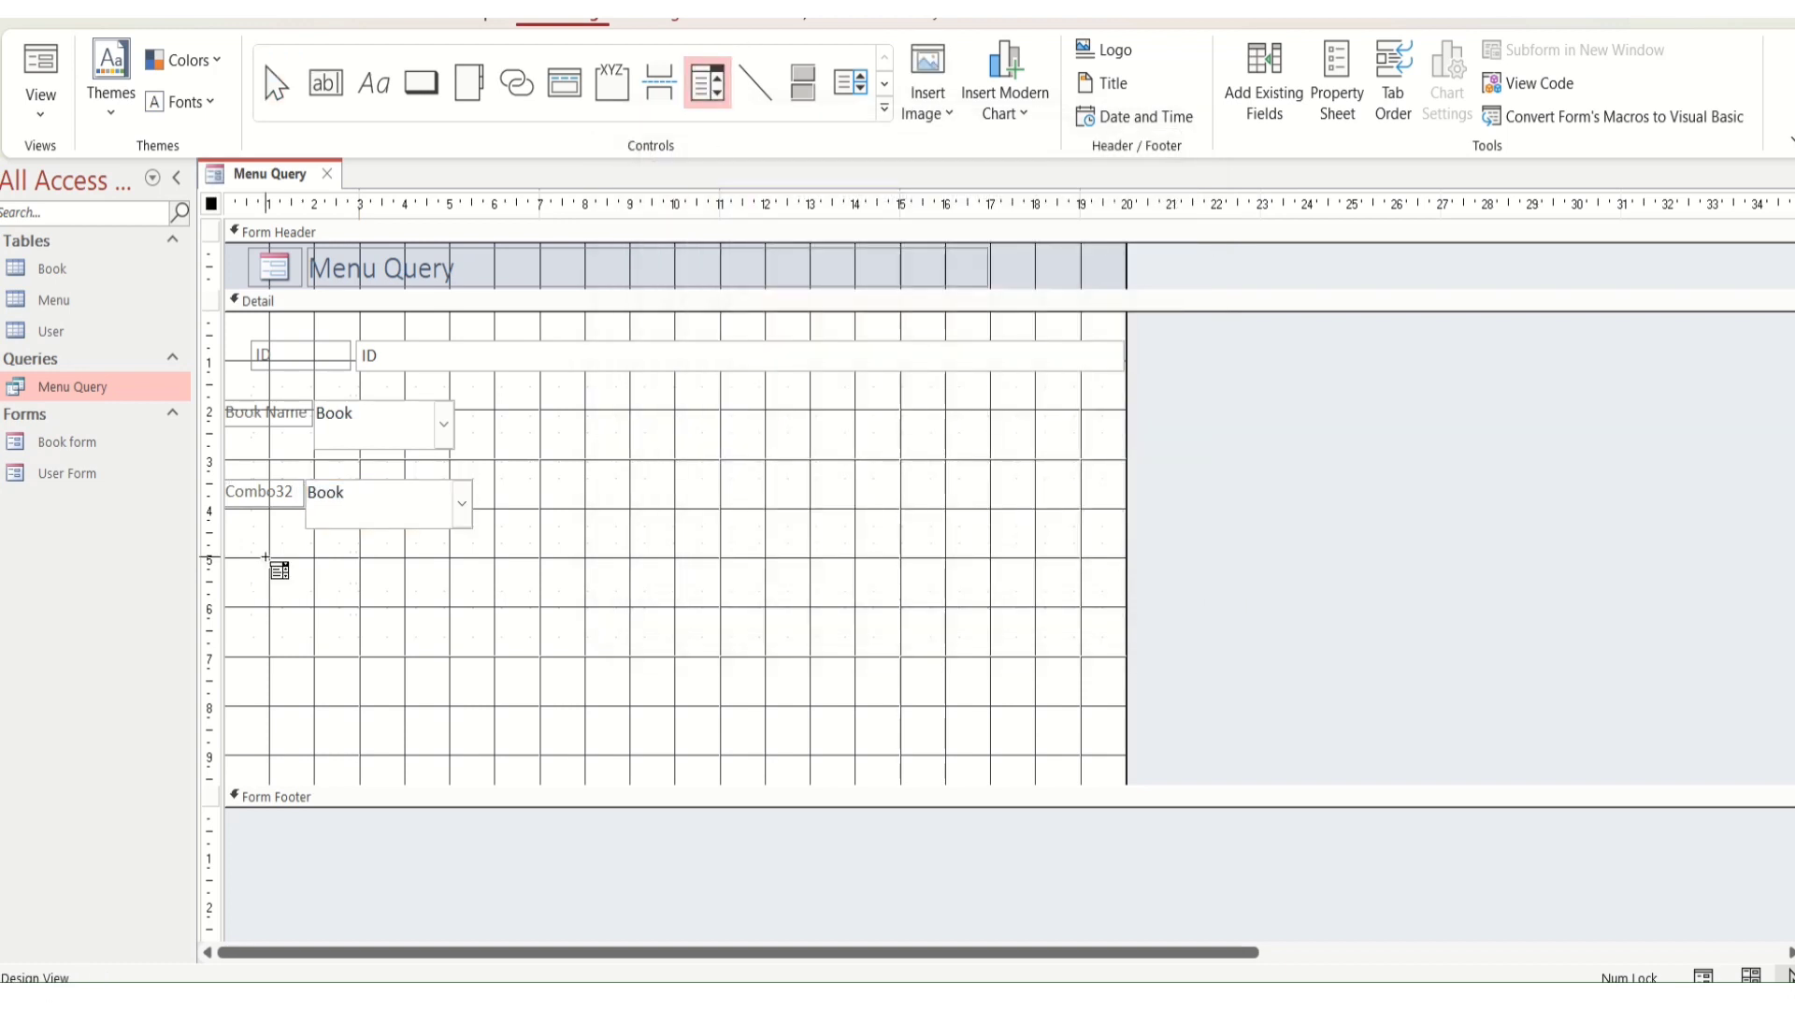
{"action": "mouse_move", "coordinate": [265, 556]}
{"action": "left_mouse_down"}
{"action": "mouse_move", "coordinate": [453, 605]}
{"action": "mouse_move", "coordinate": [472, 584]}
{"action": "left_mouse_up"}
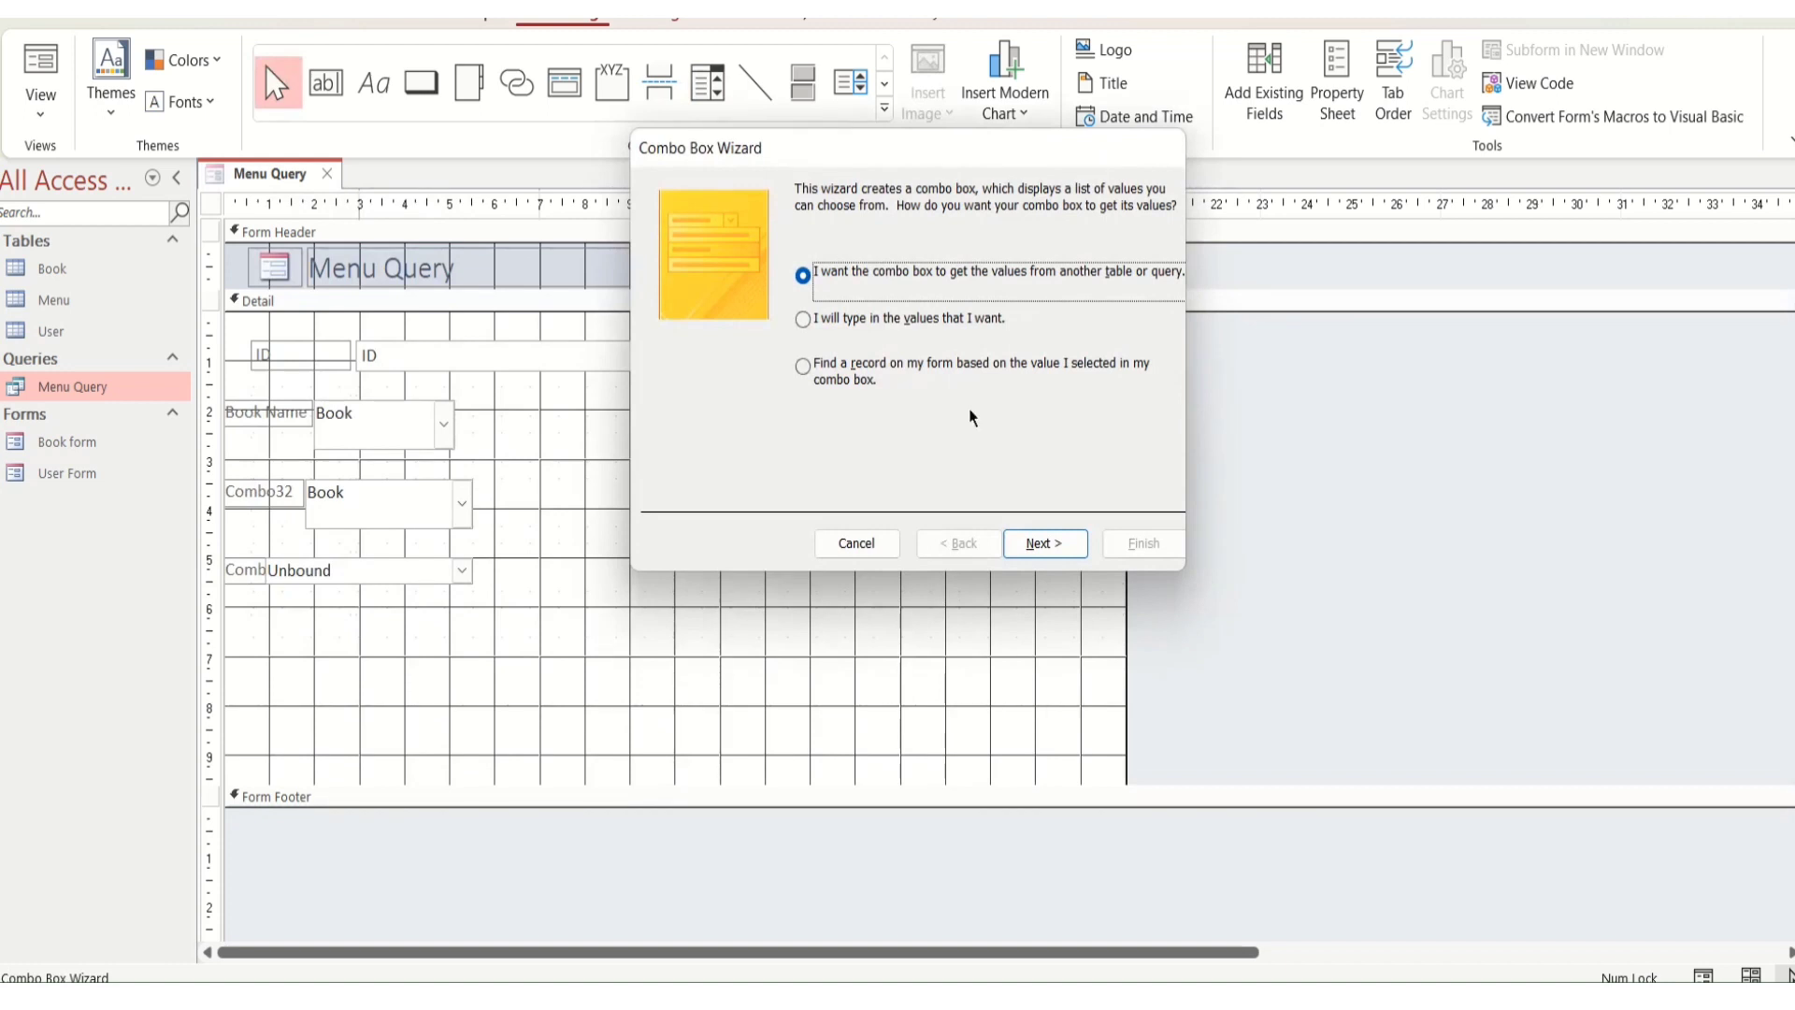
{"action": "left_click", "coordinate": [1043, 542]}
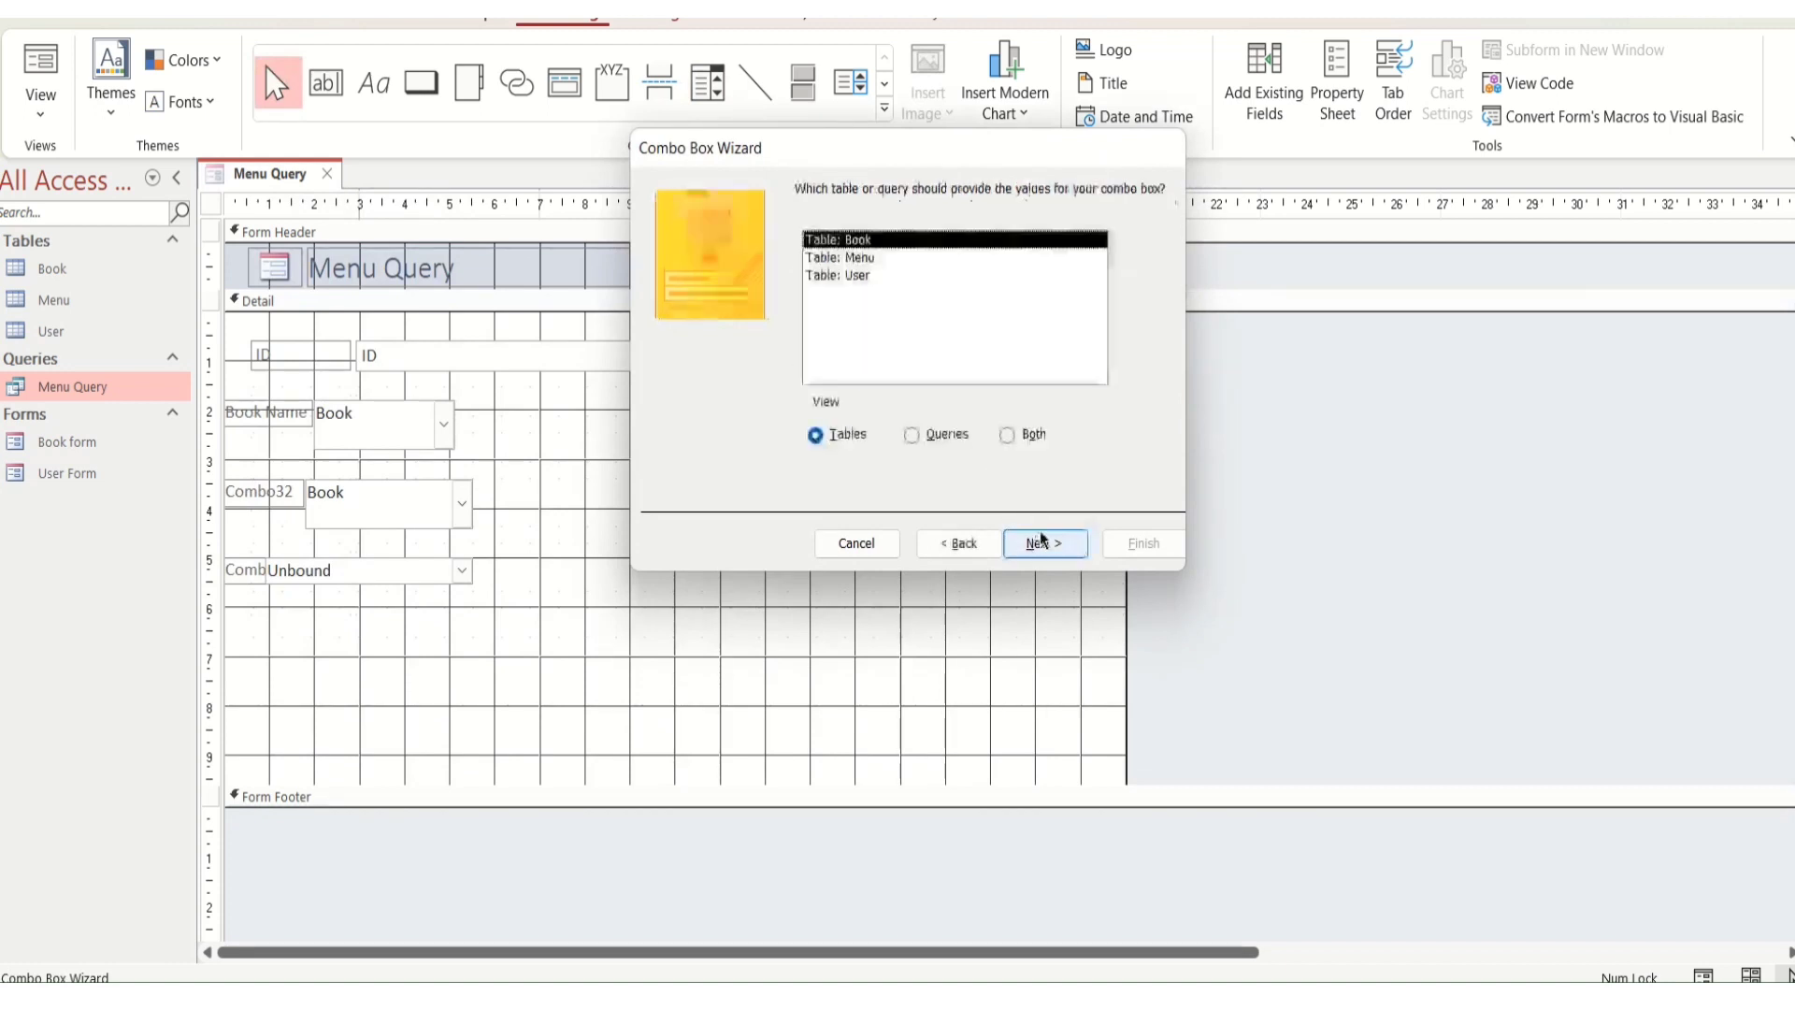
{"action": "left_click", "coordinate": [1043, 542]}
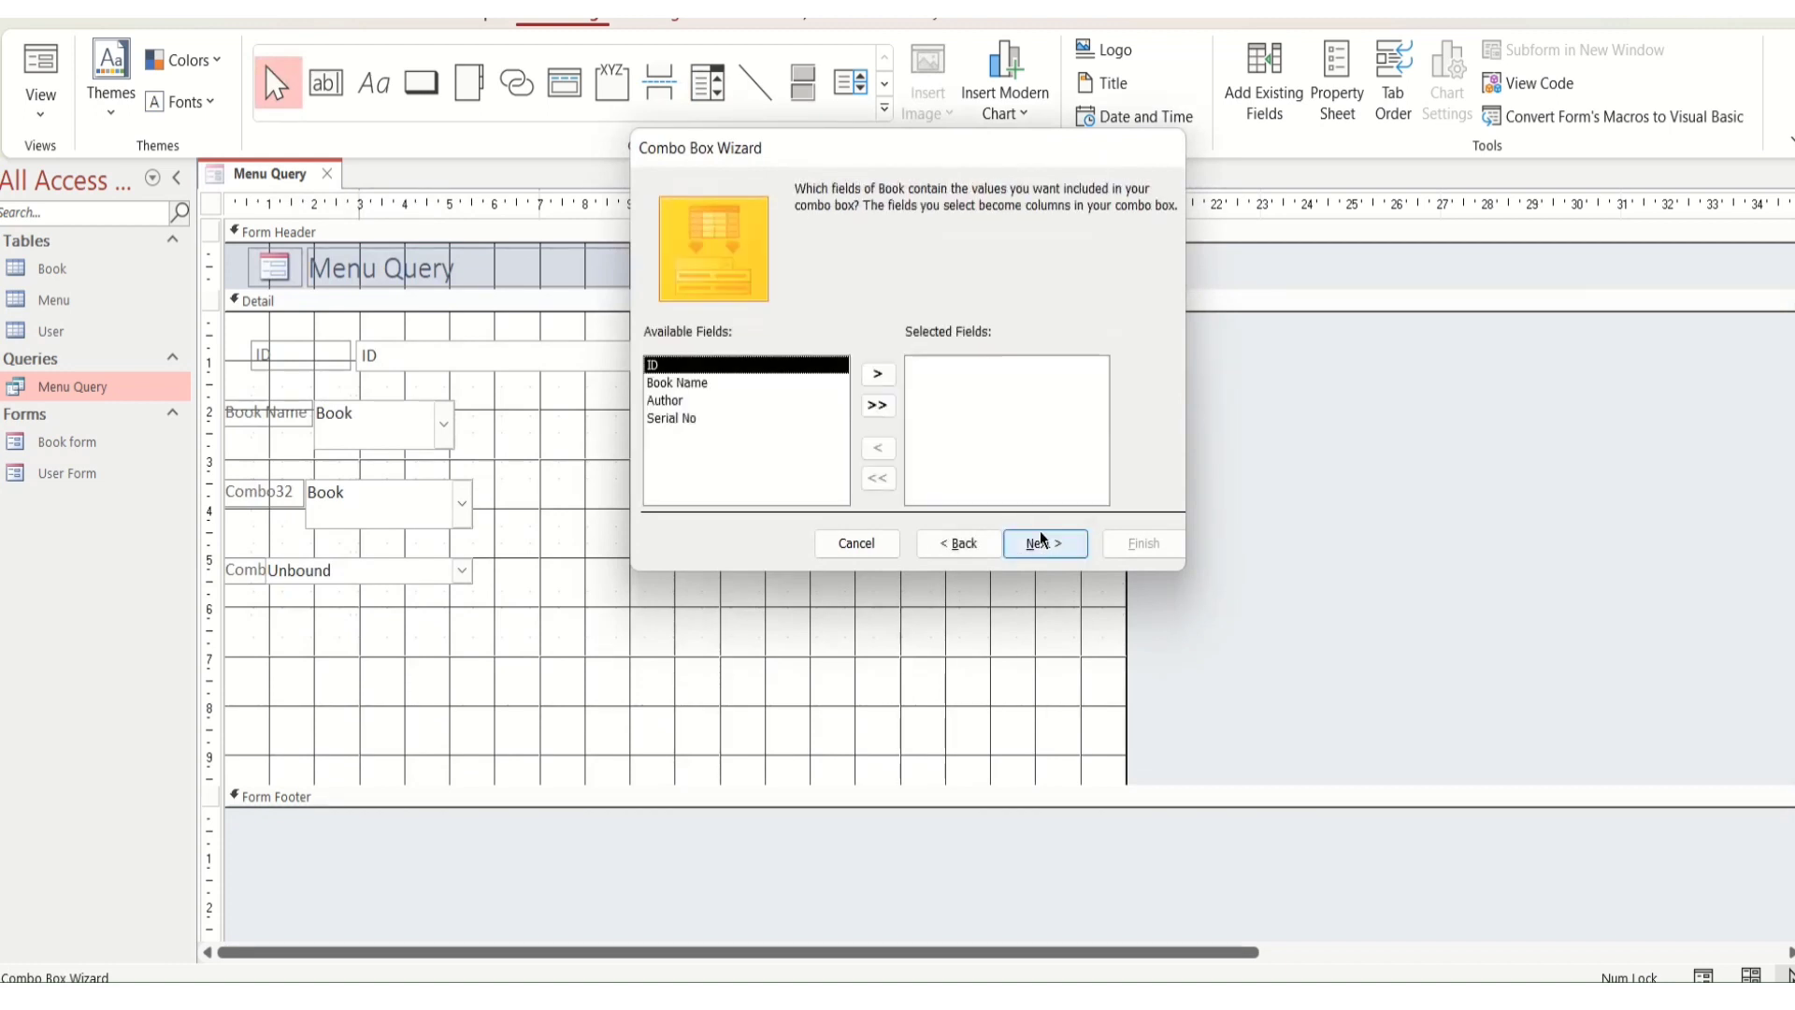
{"action": "left_click", "coordinate": [740, 408]}
{"action": "left_click", "coordinate": [743, 429]}
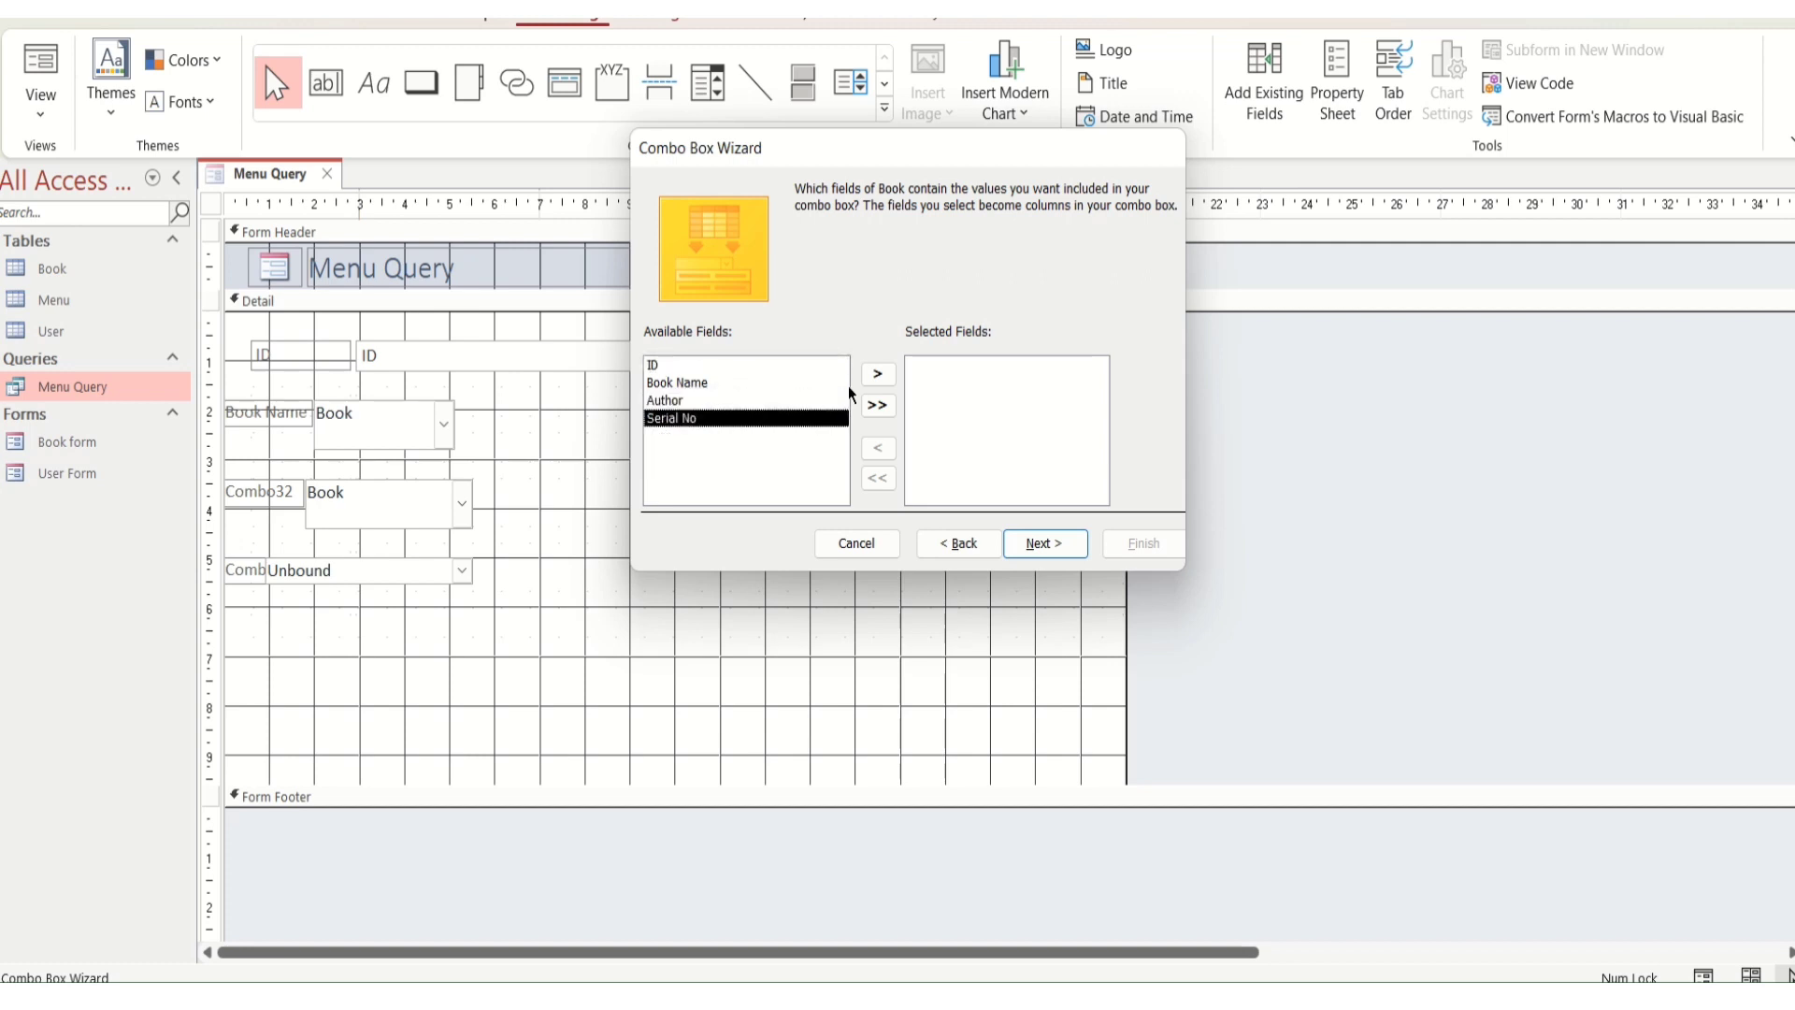
{"action": "left_click", "coordinate": [879, 375]}
{"action": "left_click", "coordinate": [1029, 547]}
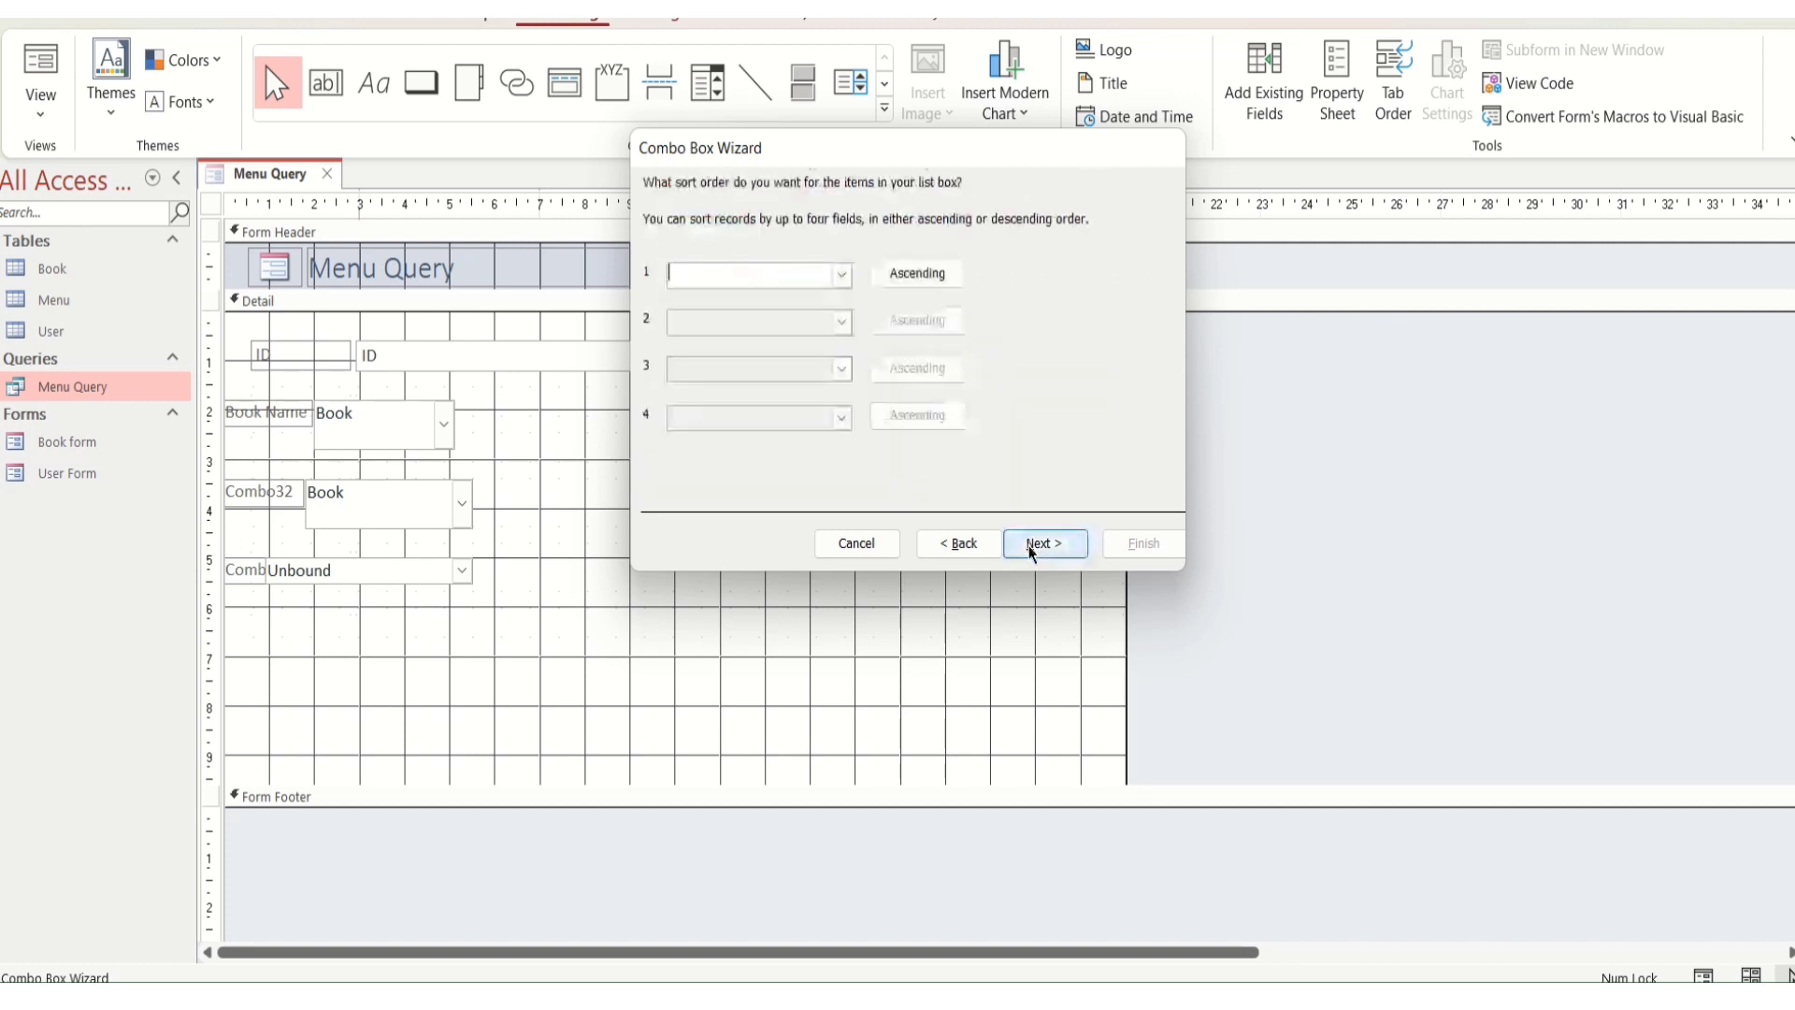
Sort the third combo box by Serial No ascending, store its value in the Book field and finish the wizard
{"action": "left_click", "coordinate": [844, 277]}
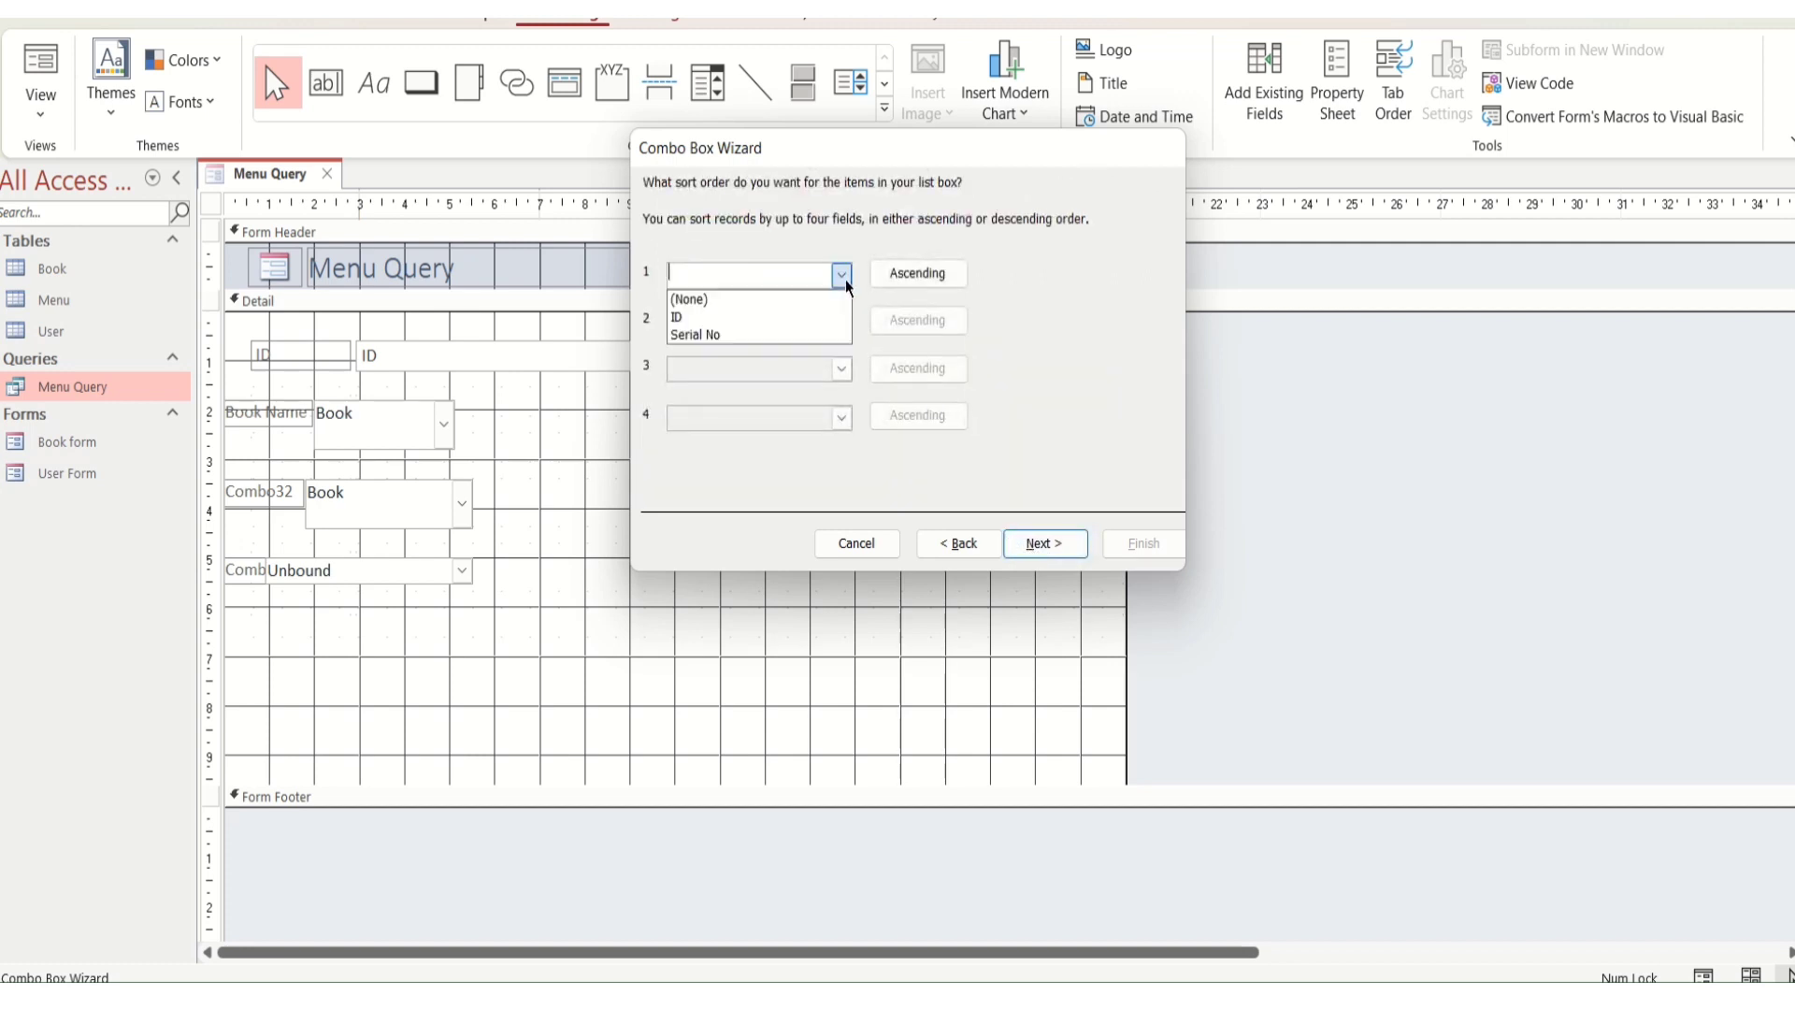
{"action": "left_click", "coordinate": [814, 334]}
{"action": "left_click", "coordinate": [1046, 543]}
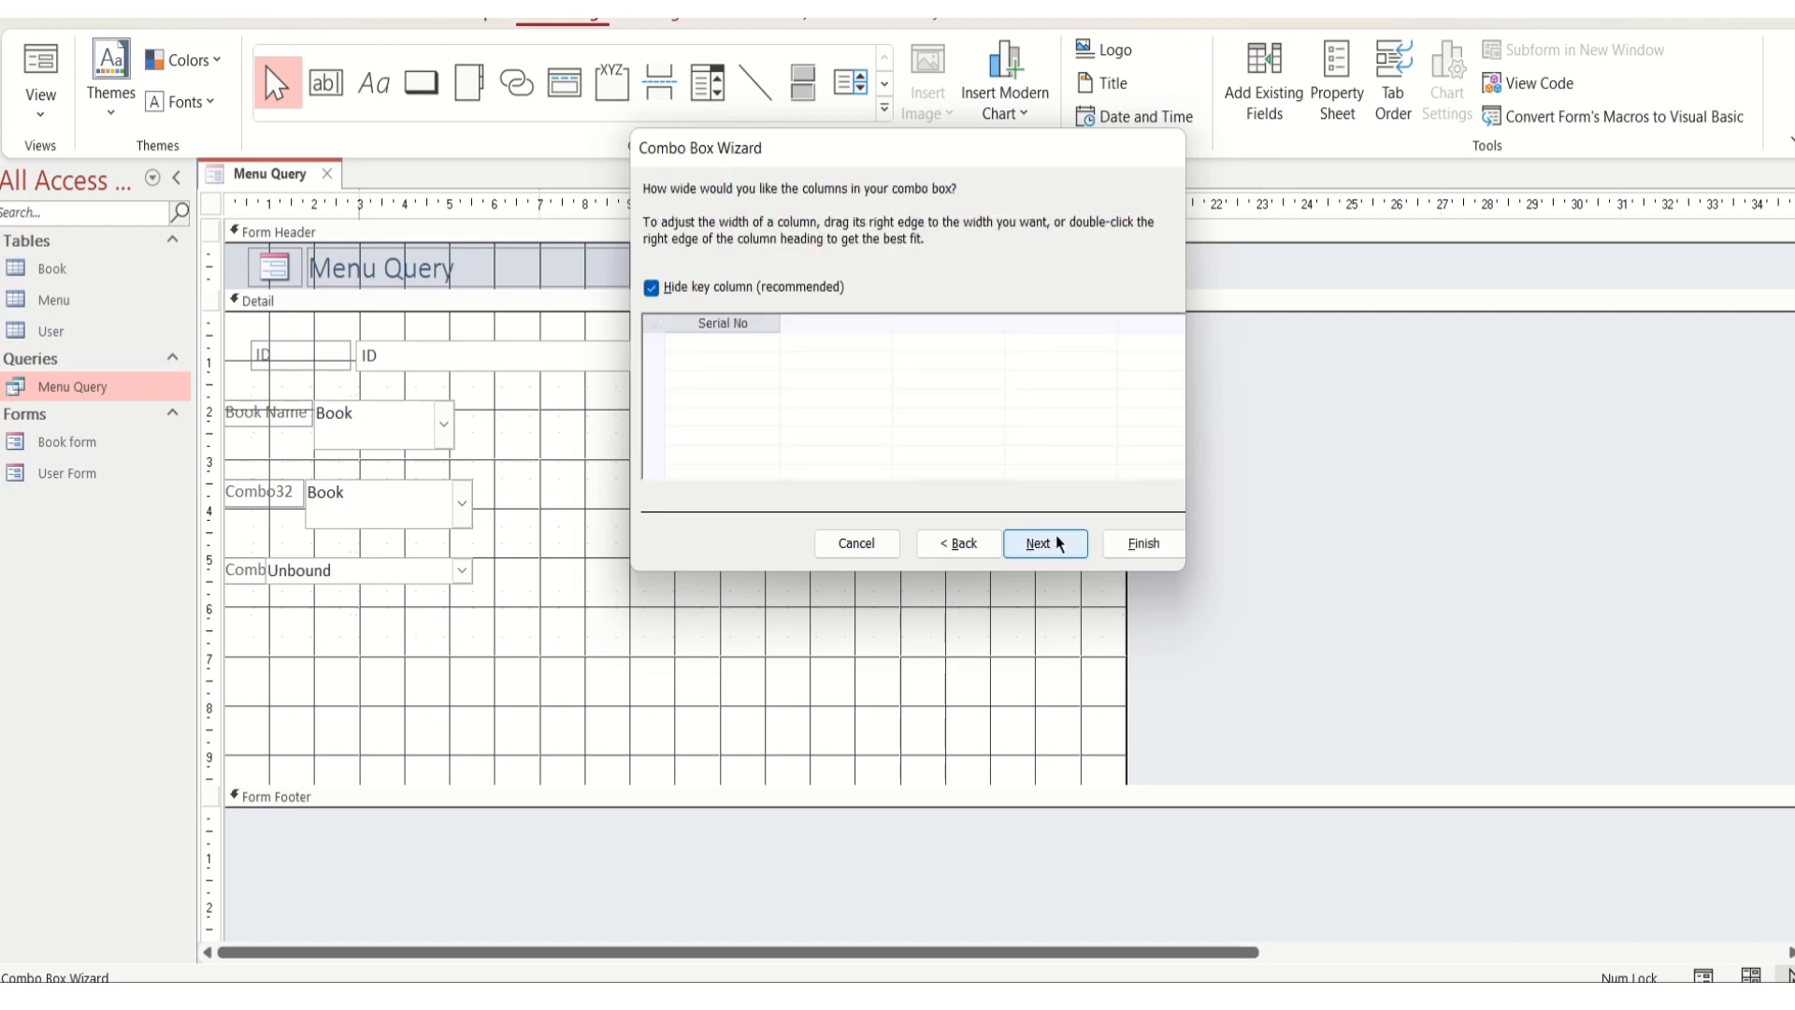
{"action": "left_click", "coordinate": [1056, 540]}
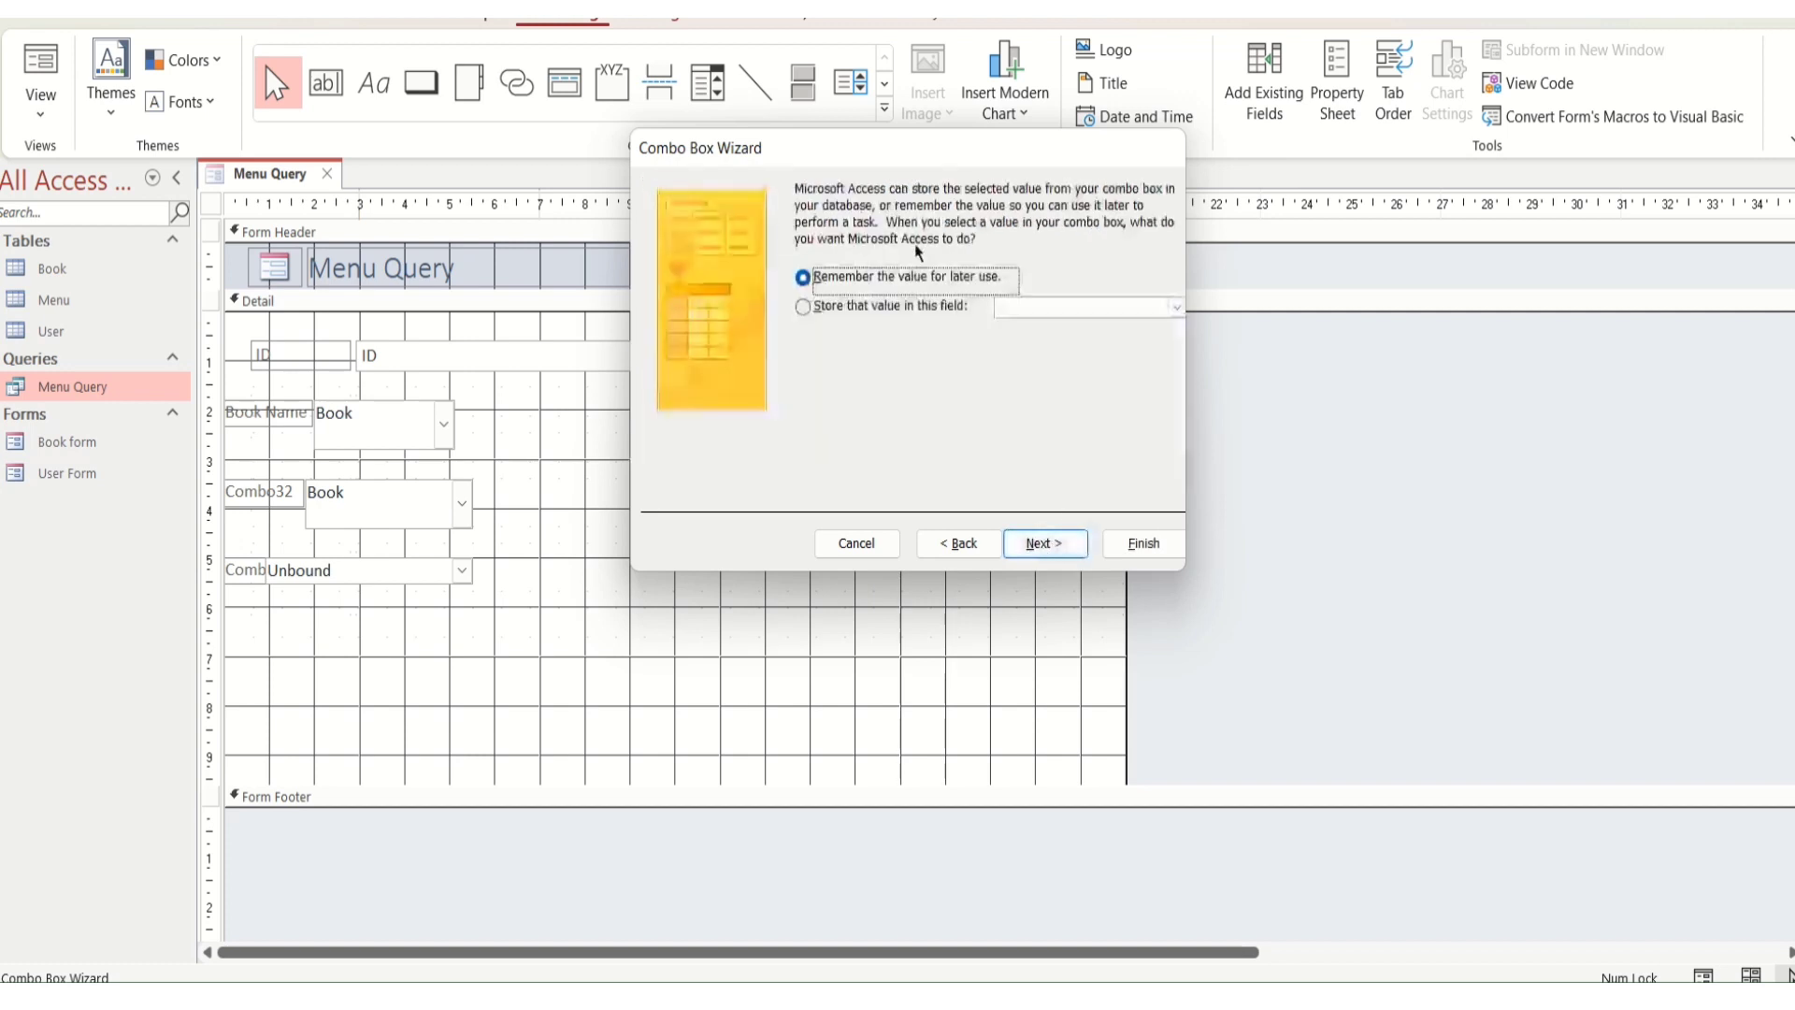
{"action": "left_click", "coordinate": [921, 307]}
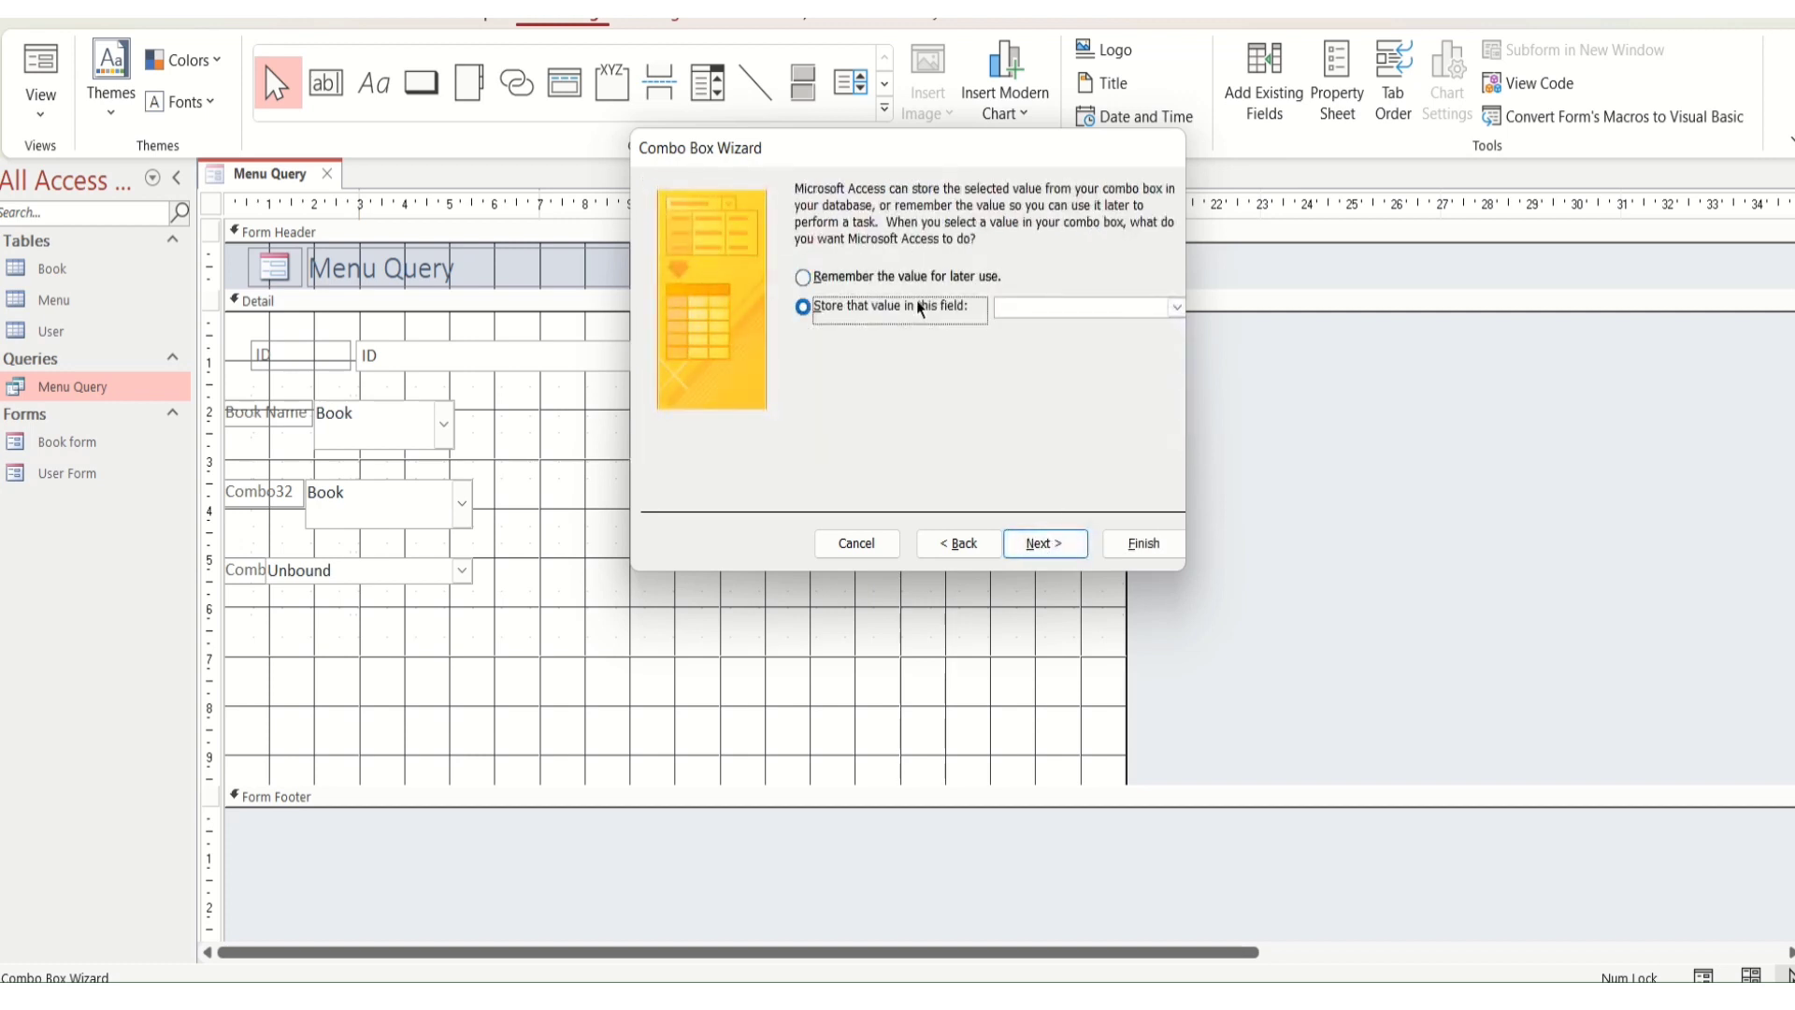
{"action": "left_click", "coordinate": [1175, 306]}
{"action": "left_click", "coordinate": [1109, 350]}
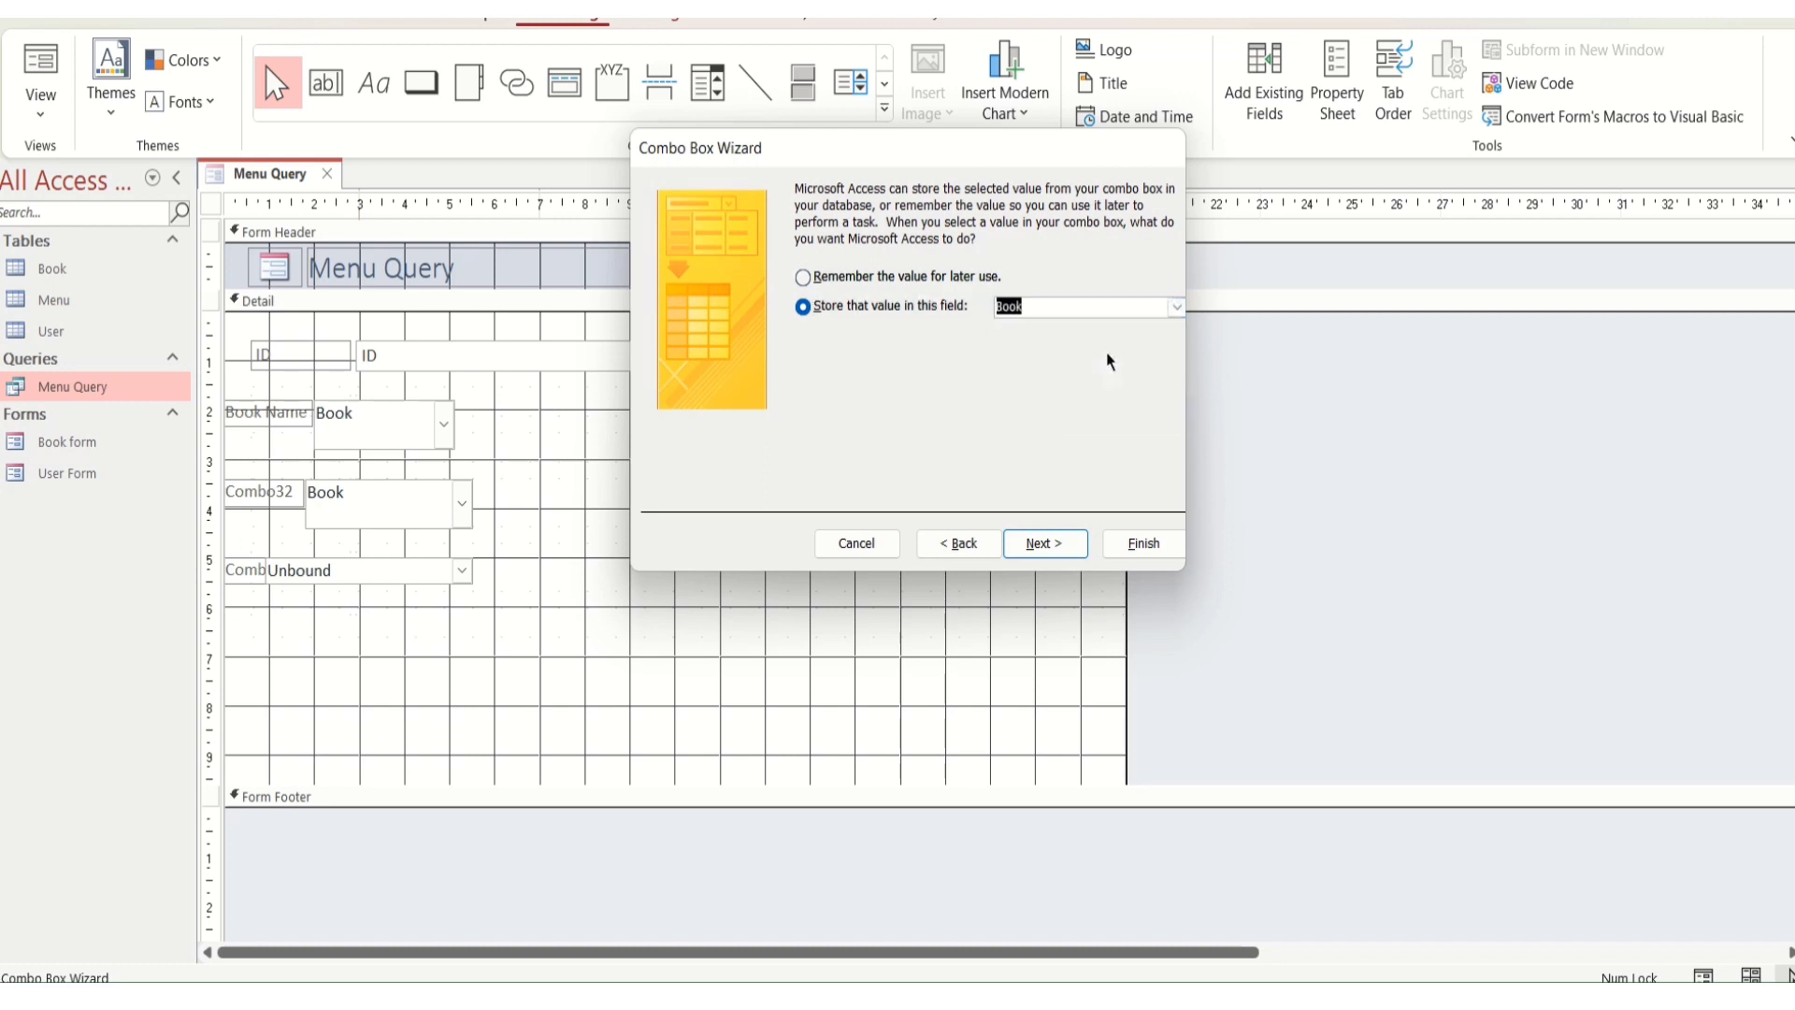
{"action": "left_click", "coordinate": [1055, 546]}
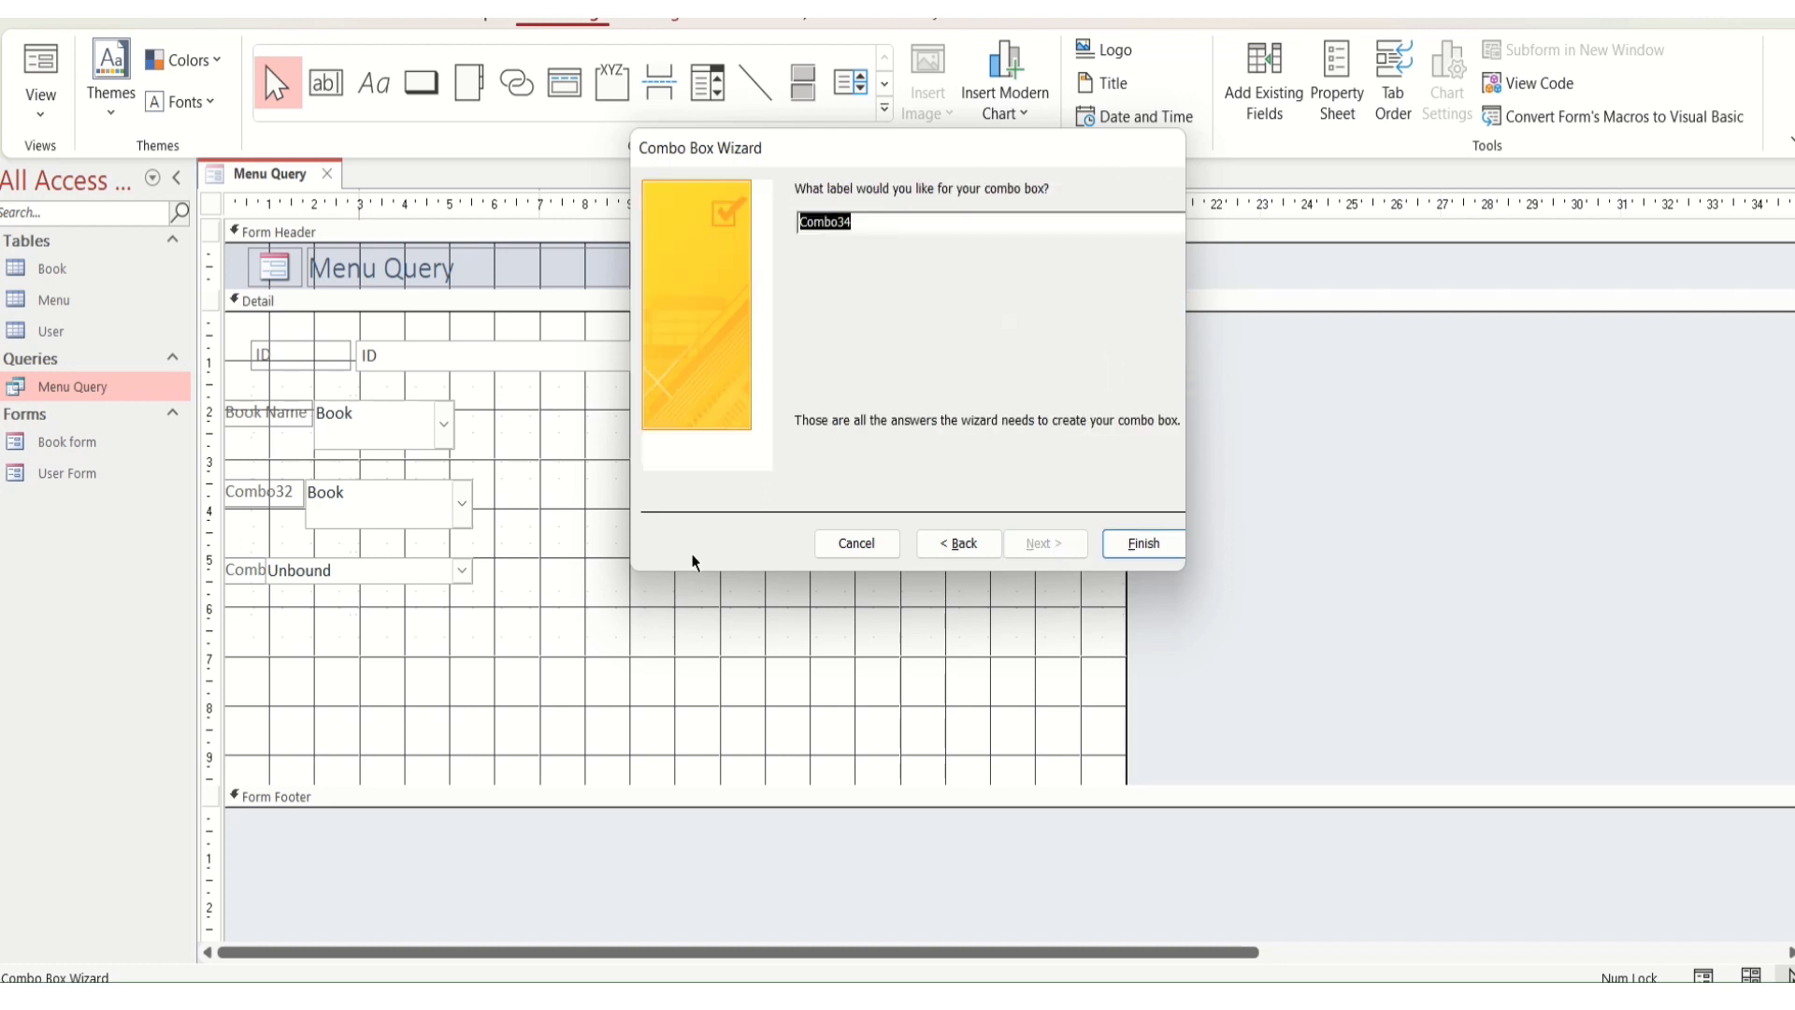
{"action": "left_click", "coordinate": [1118, 542]}
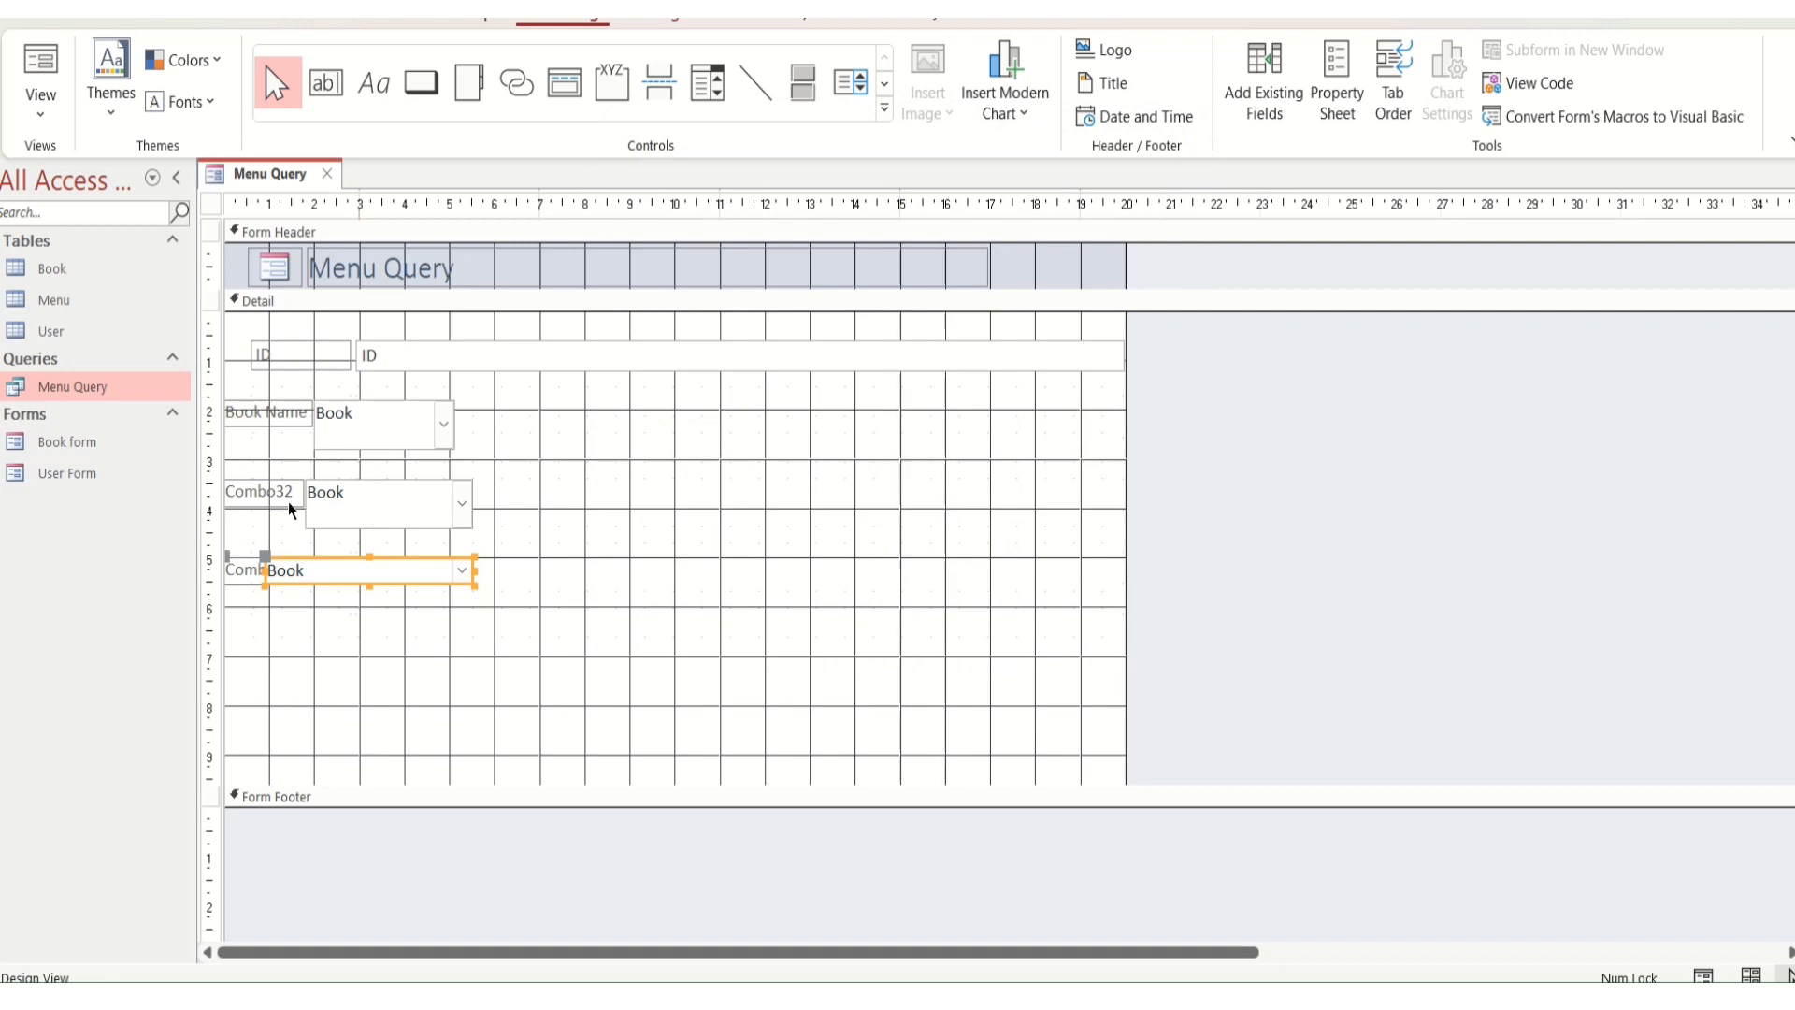
Rename the label of the second combo box, below Book Name, as Author
{"action": "left_click", "coordinate": [293, 494]}
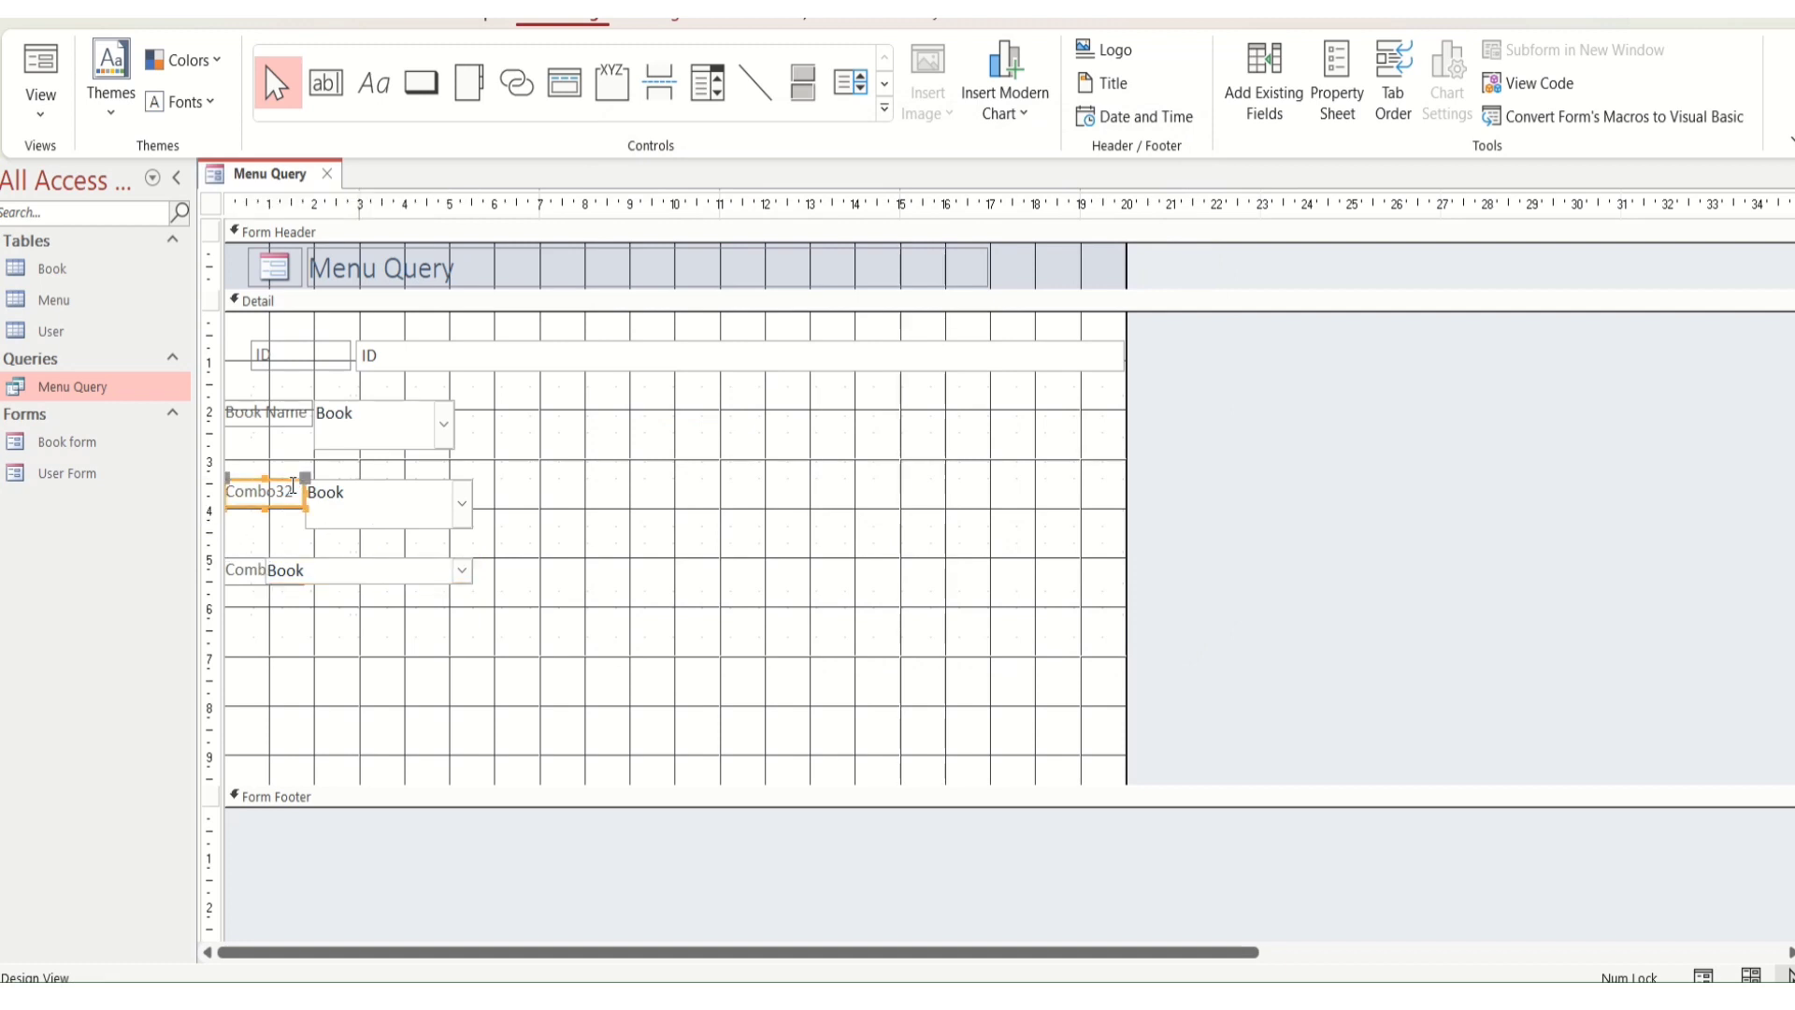
{"action": "left_click", "coordinate": [293, 488]}
{"action": "key", "text": "BackSpace"}
{"action": "key", "text": "BackSpace"}
{"action": "key", "text": "BackSpace"}
{"action": "key", "text": "BackSpace"}
{"action": "key", "text": "BackSpace"}
{"action": "key", "text": "BackSpace"}
{"action": "key", "text": "BackSpace"}
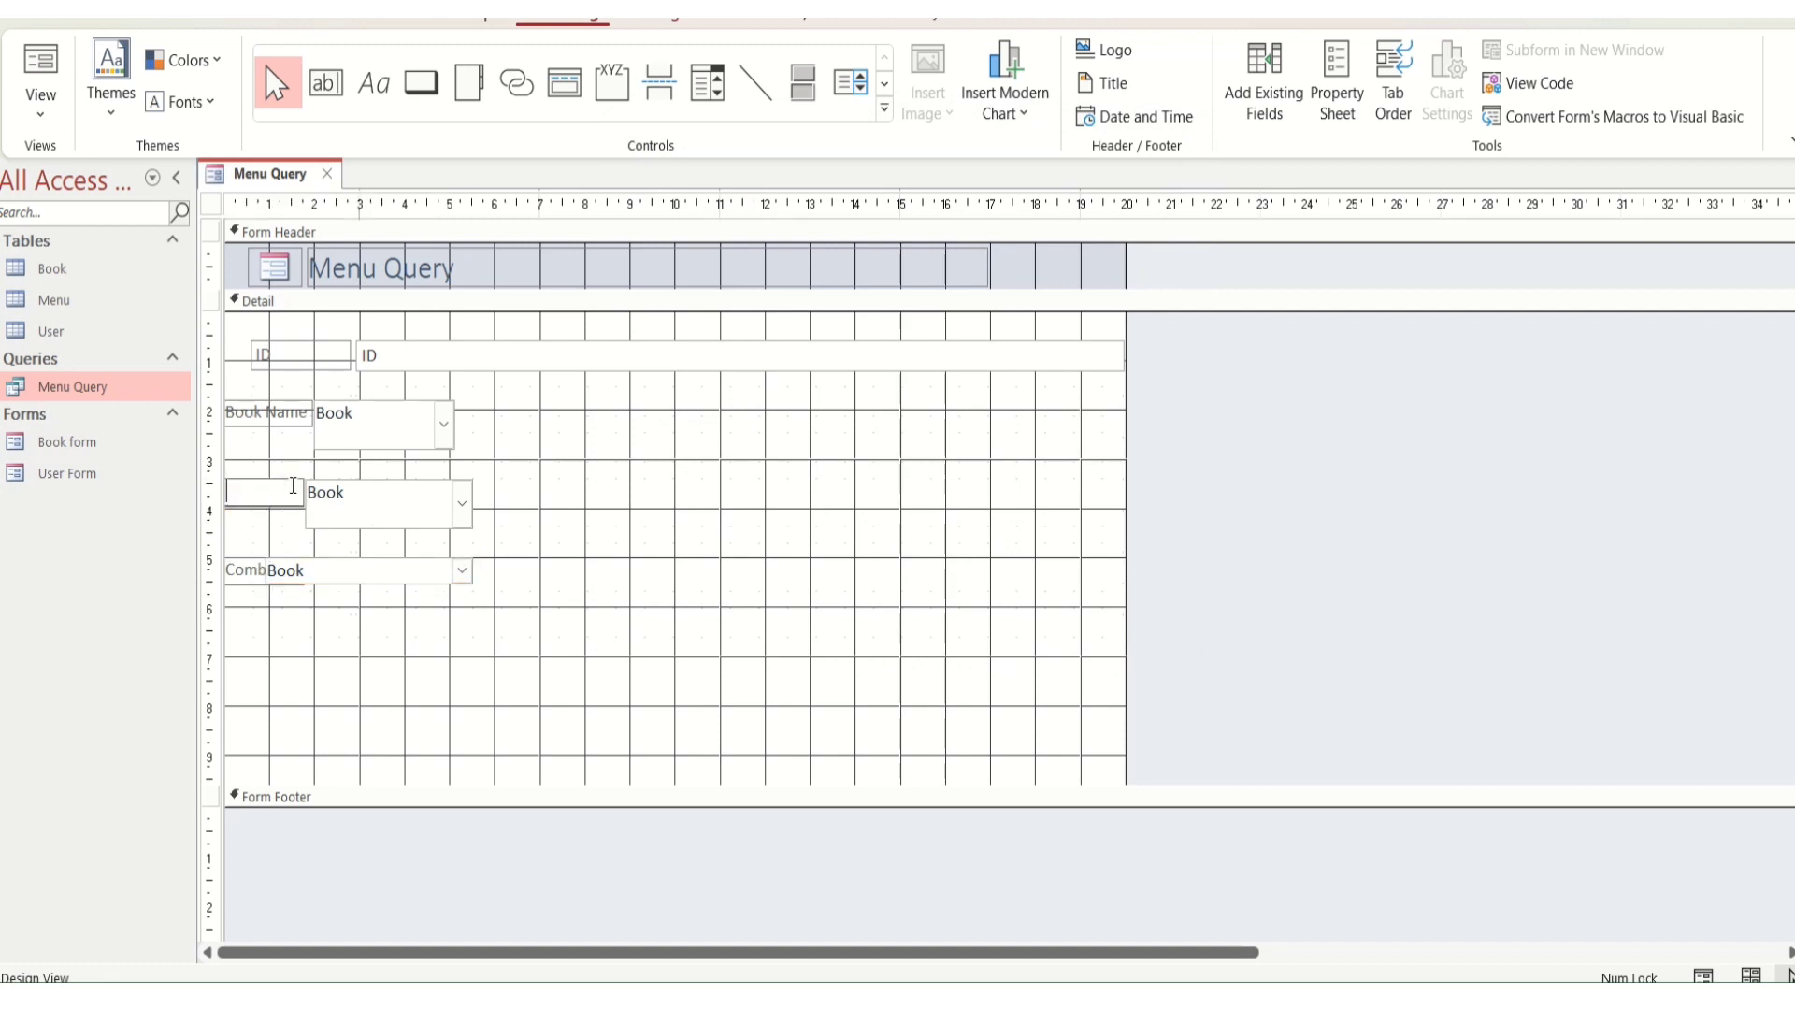
{"action": "type", "text": "Autho"}
Rename the label of the third combo box, below Author, as Serial No
{"action": "left_click", "coordinate": [255, 569]}
{"action": "left_click", "coordinate": [254, 570]}
{"action": "key", "text": "BackSpace"}
{"action": "key", "text": "BackSpace"}
{"action": "key", "text": "BackSpace"}
{"action": "key", "text": "BackSpace"}
{"action": "key", "text": "BackSpace"}
{"action": "key", "text": "BackSpace"}
{"action": "key", "text": "BackSpace"}
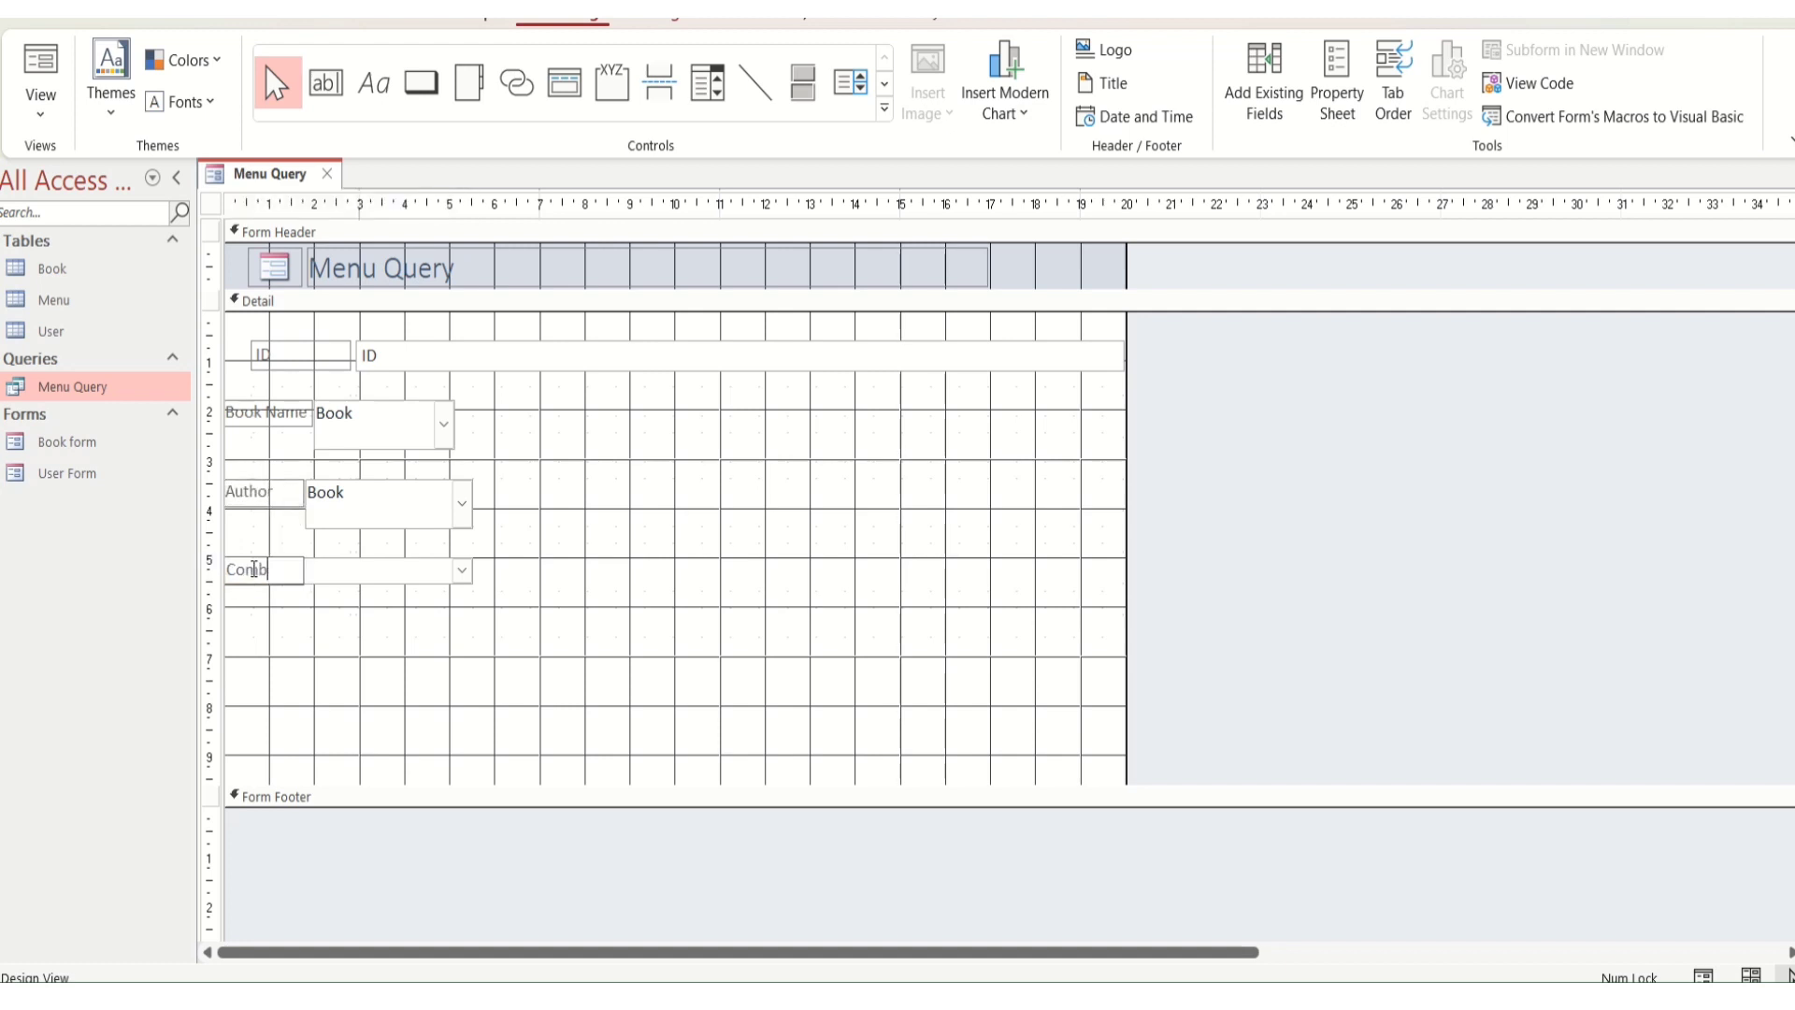
{"action": "type", "text": "Serial No"}
{"action": "left_click", "coordinate": [391, 625]}
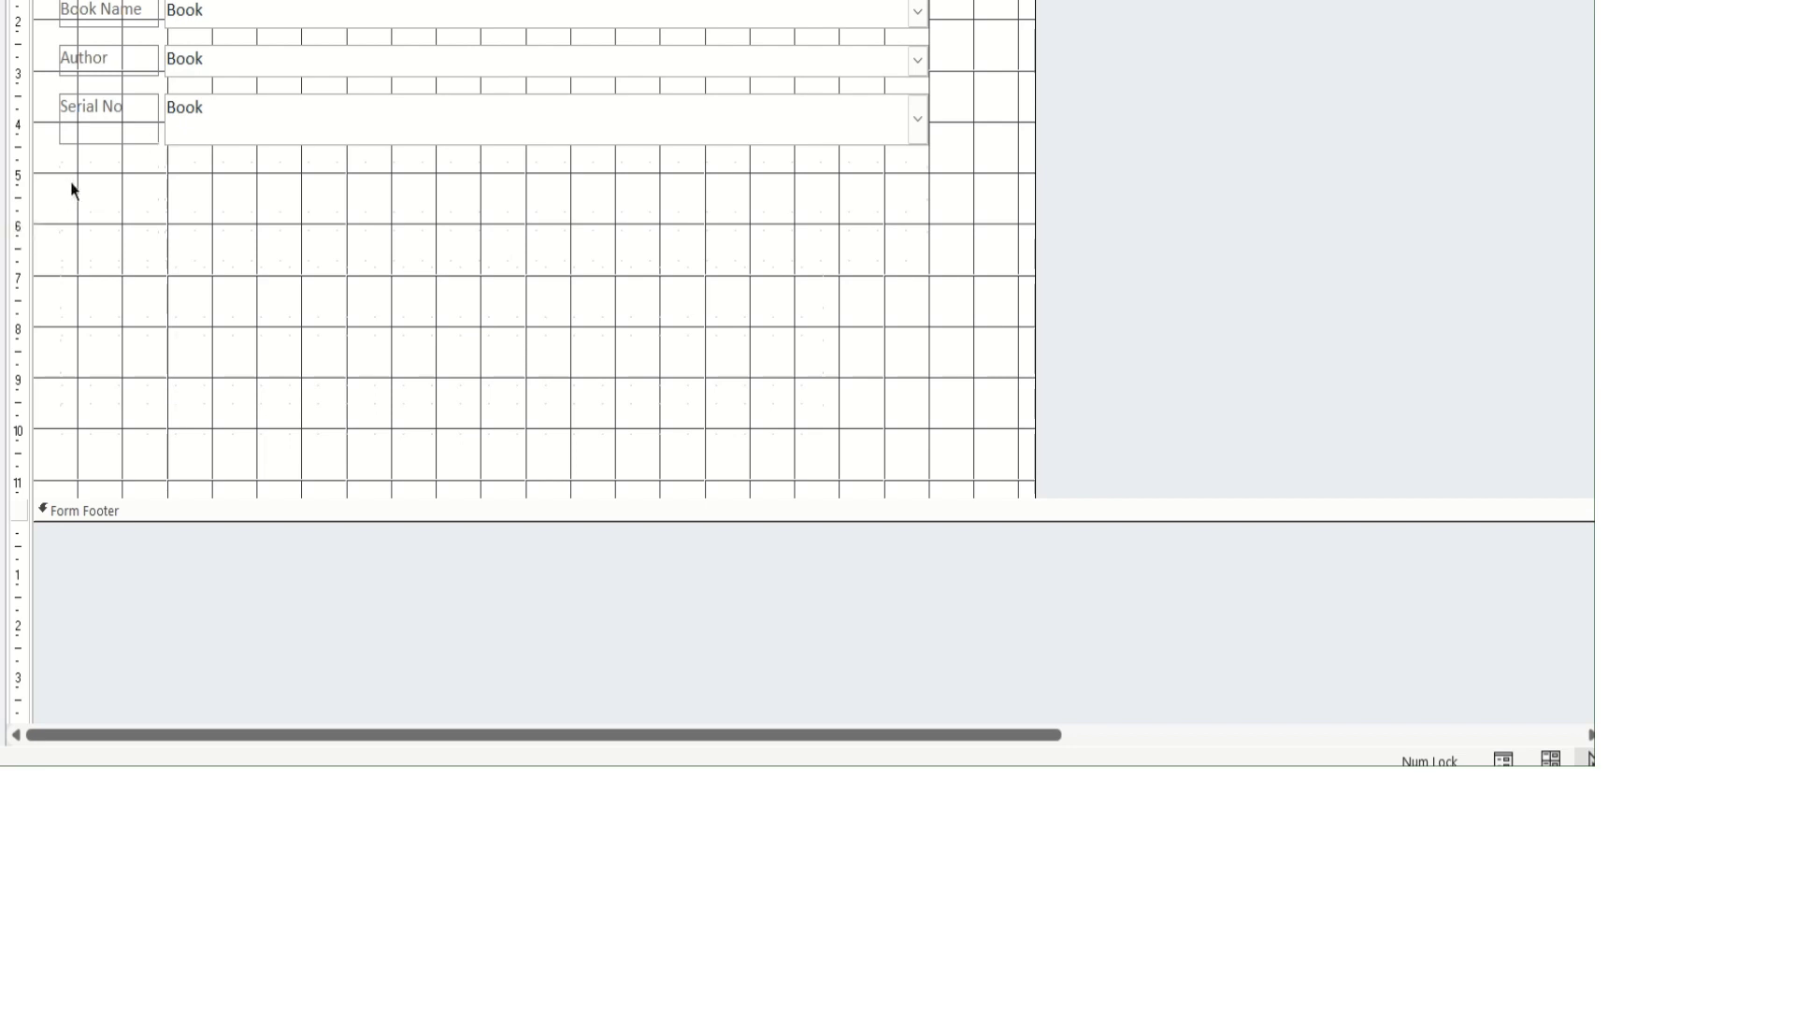
Place a combo box about 4.7 cm wide below Serial No, listing the User Role field from the User table
{"action": "left_click_drag", "start_coordinate": [67, 194], "coordinate": [323, 217]}
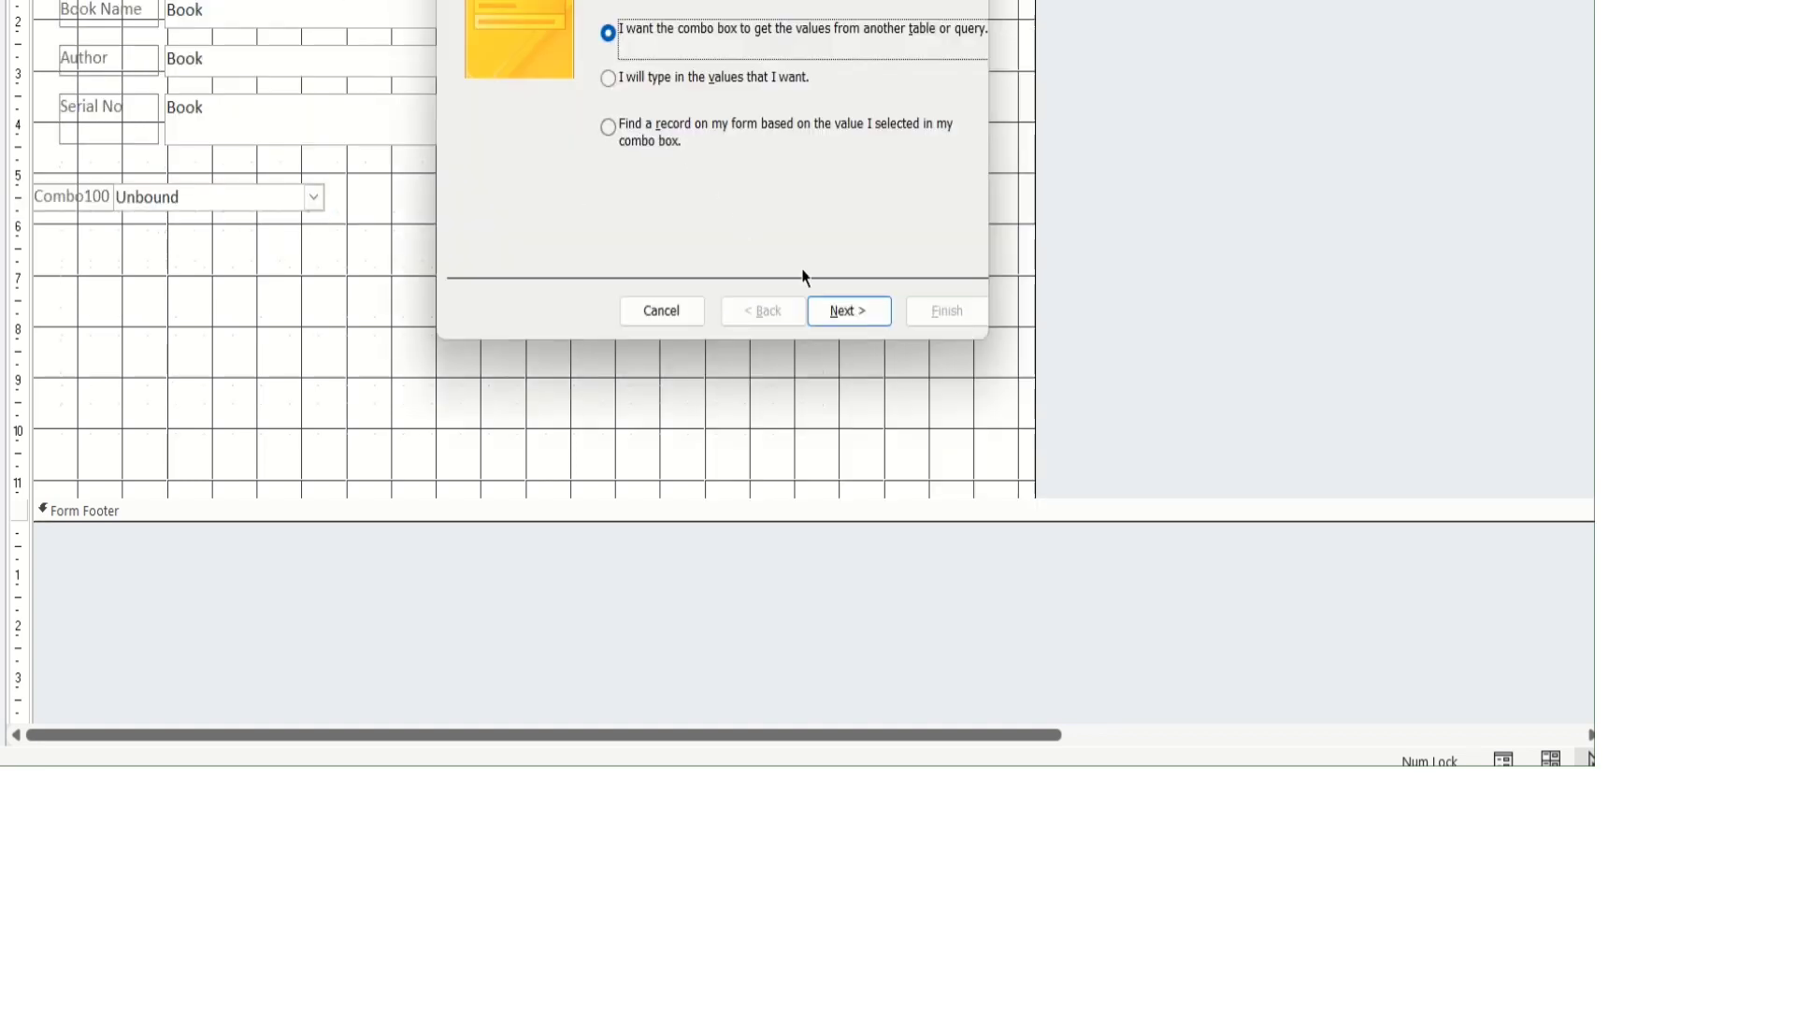
{"action": "left_click", "coordinate": [843, 310]}
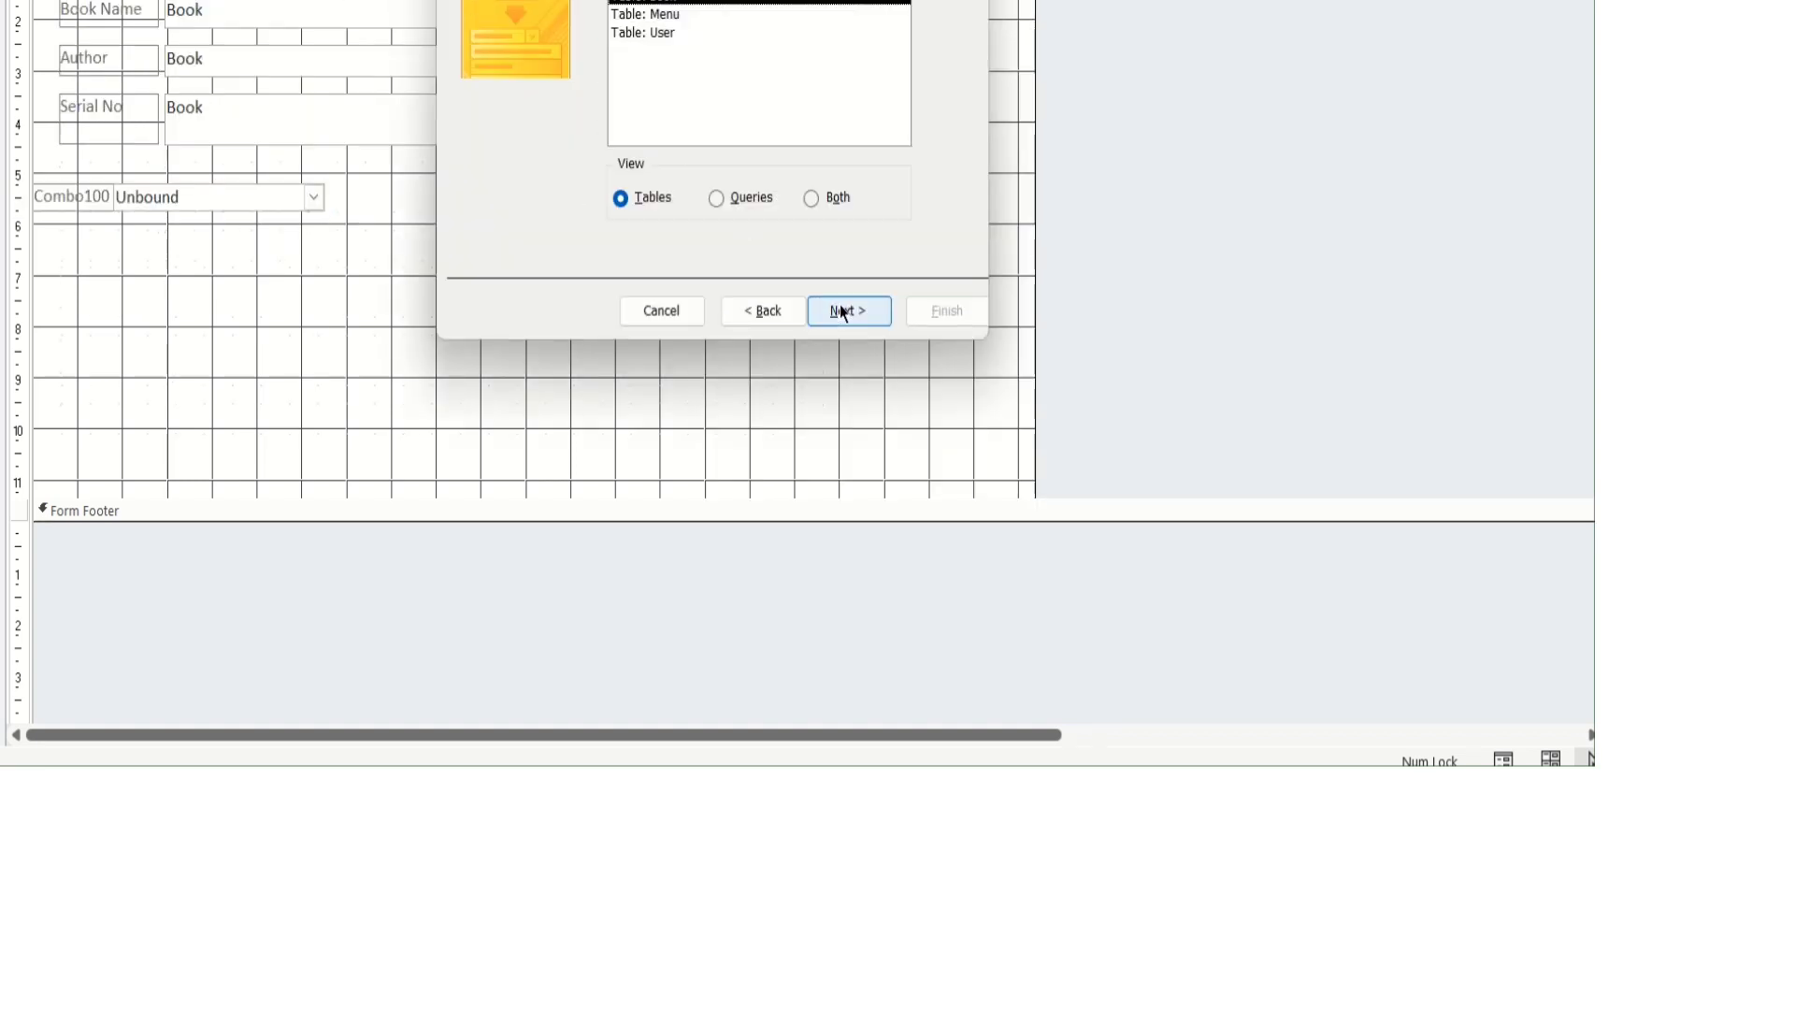
{"action": "left_click", "coordinate": [704, 33]}
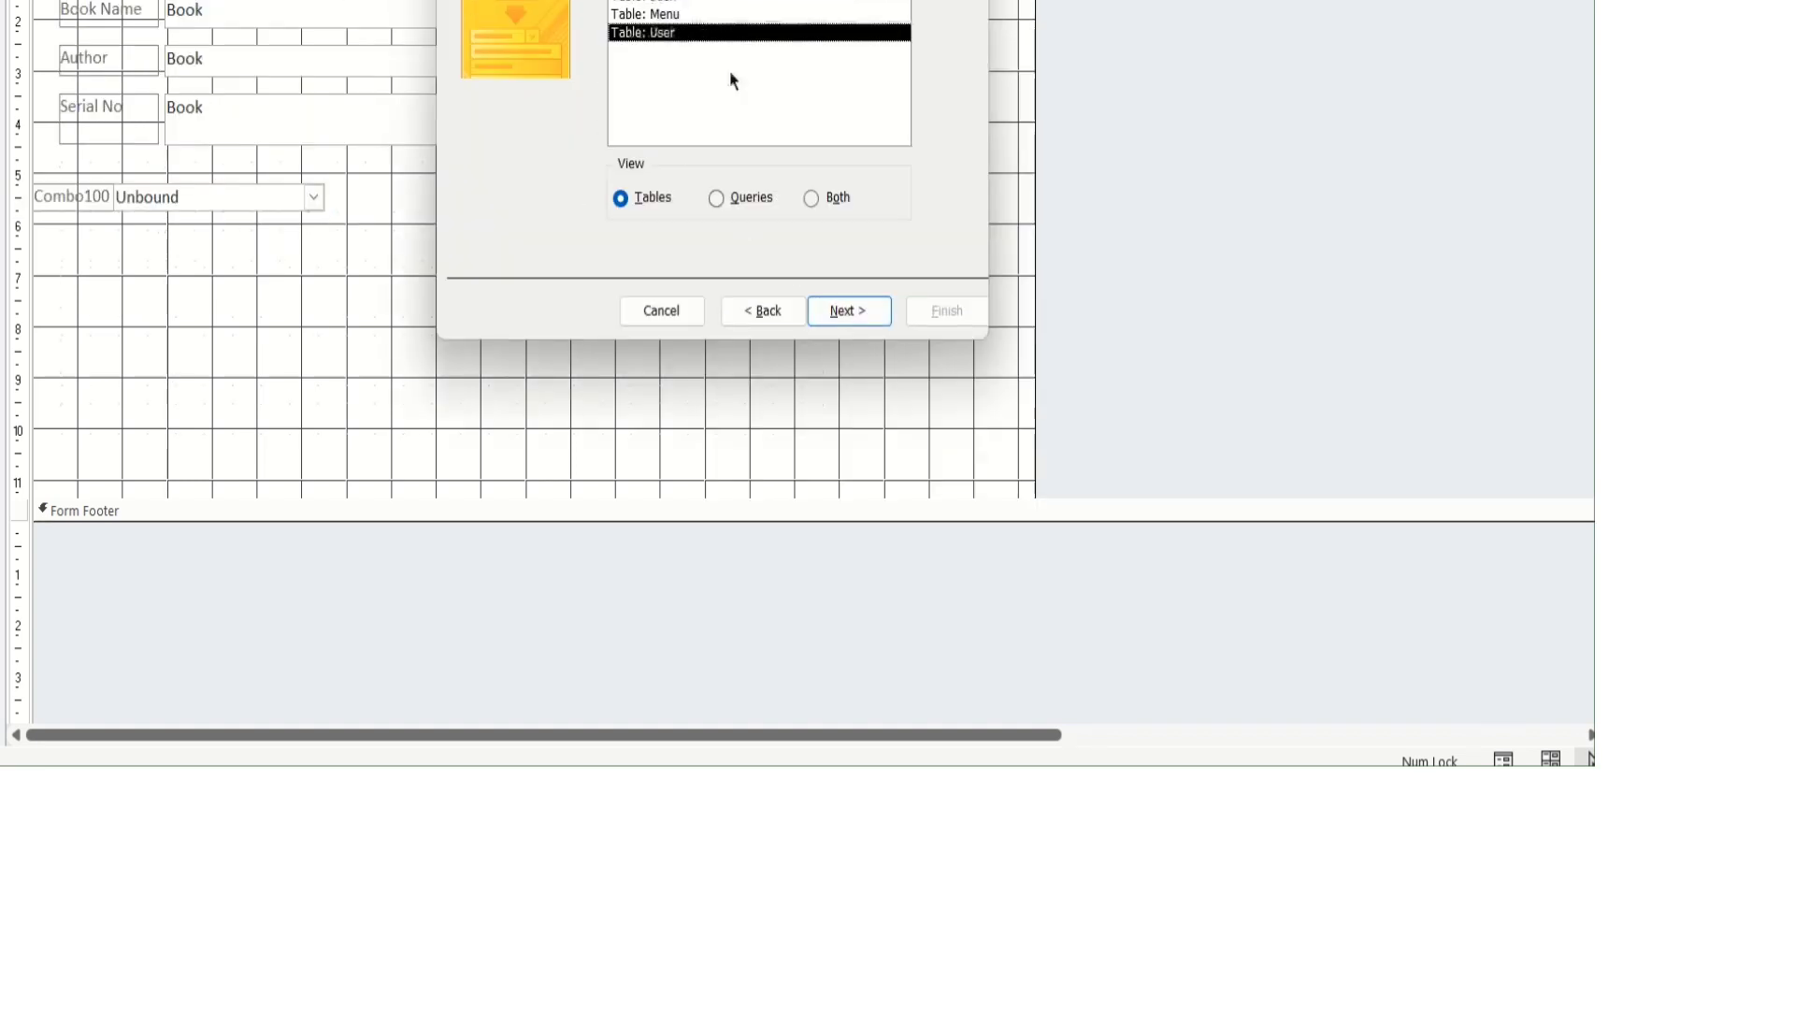
{"action": "left_click", "coordinate": [836, 314]}
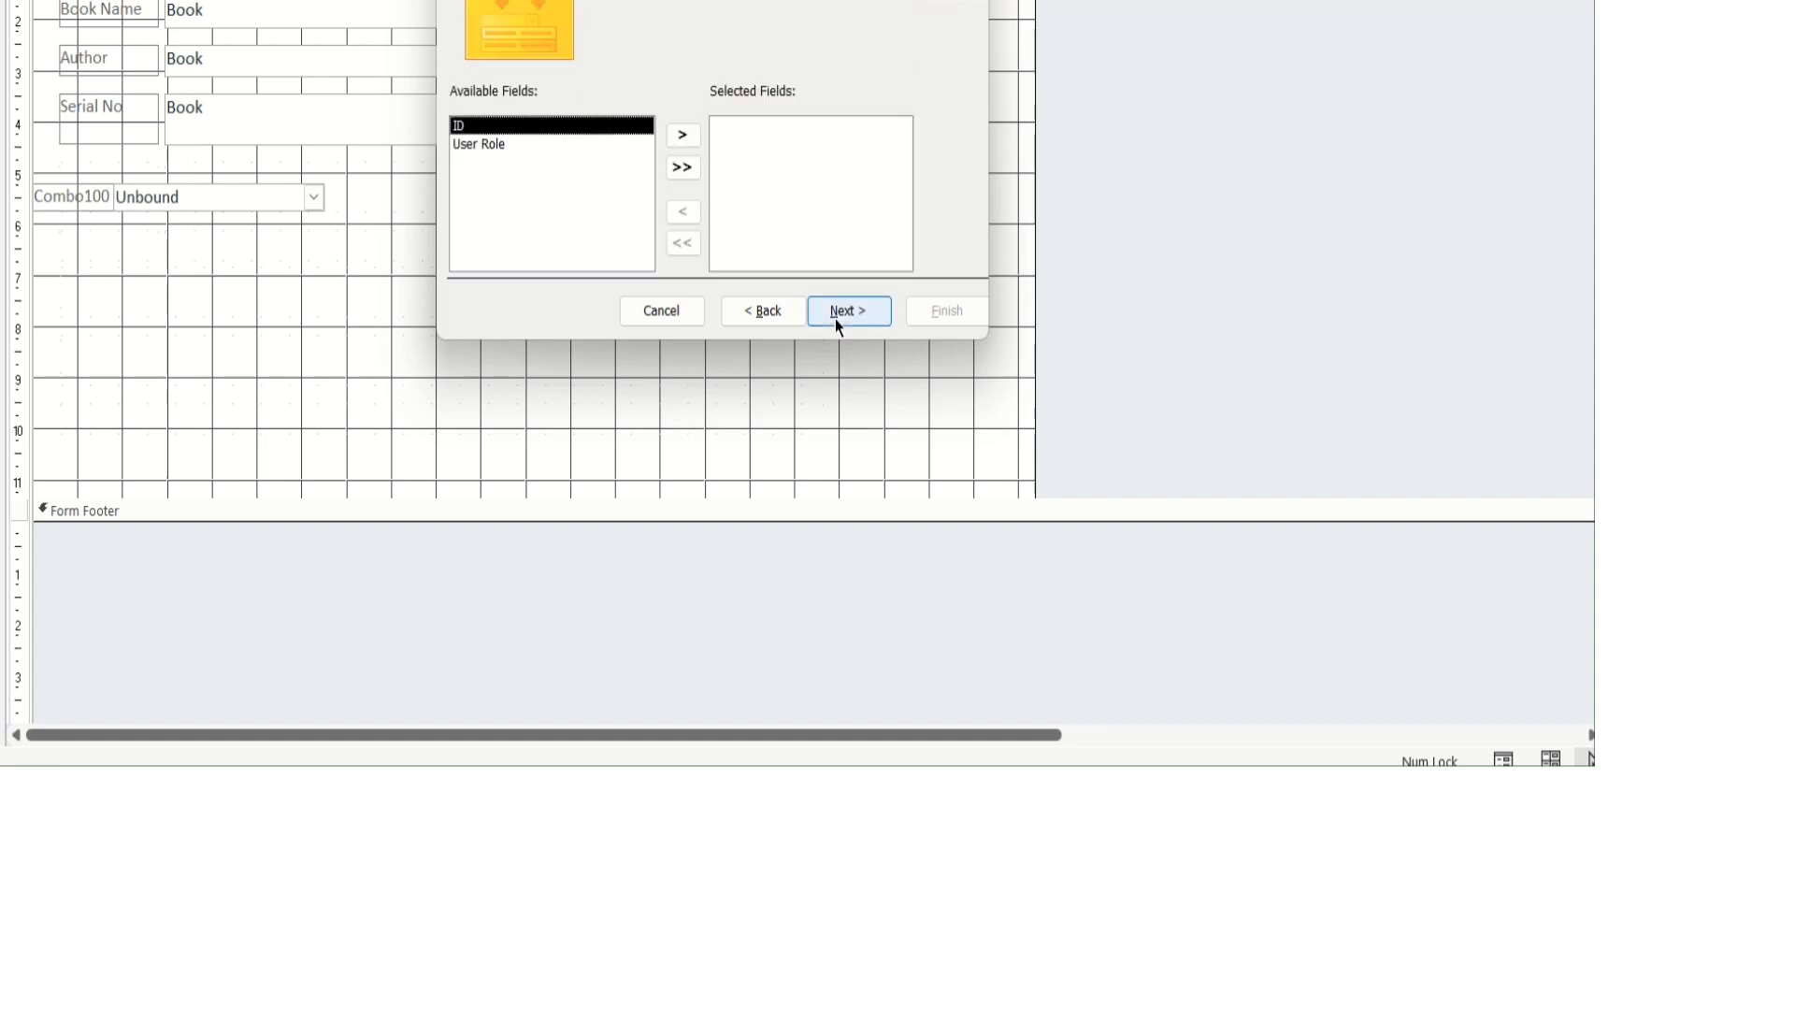
{"action": "left_click", "coordinate": [589, 145]}
{"action": "left_click", "coordinate": [682, 135]}
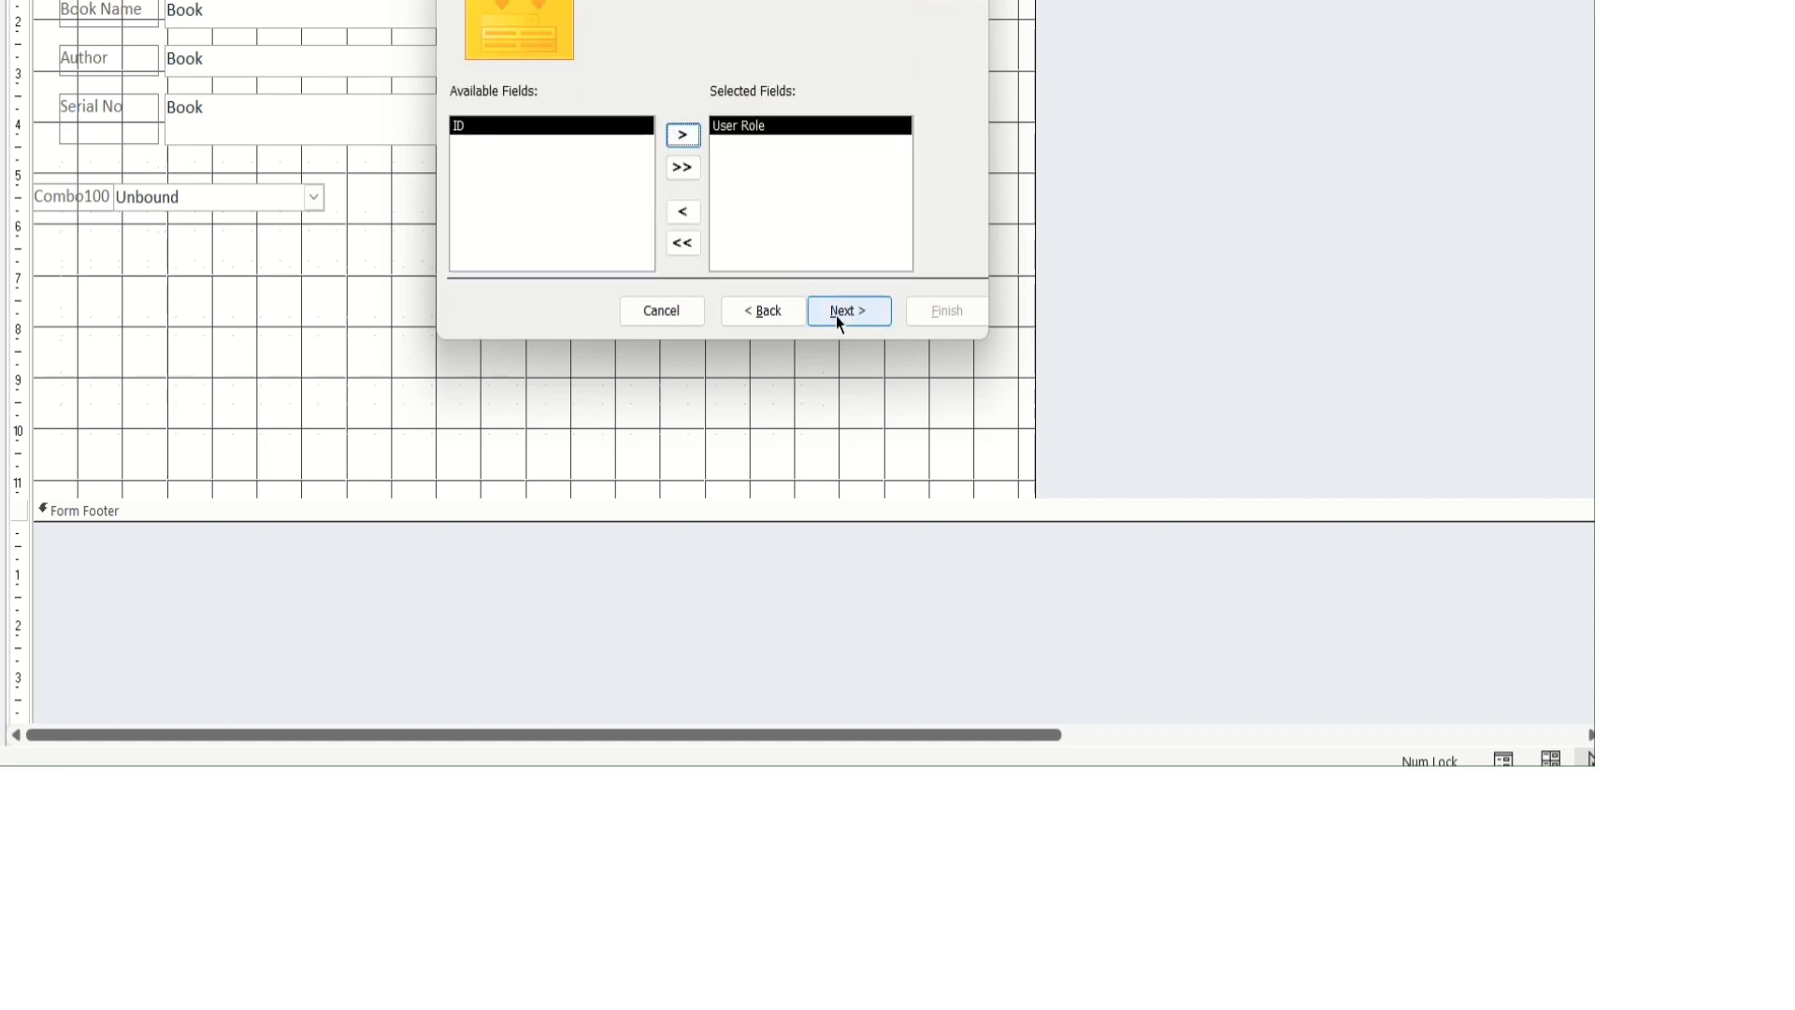
{"action": "left_click", "coordinate": [838, 315]}
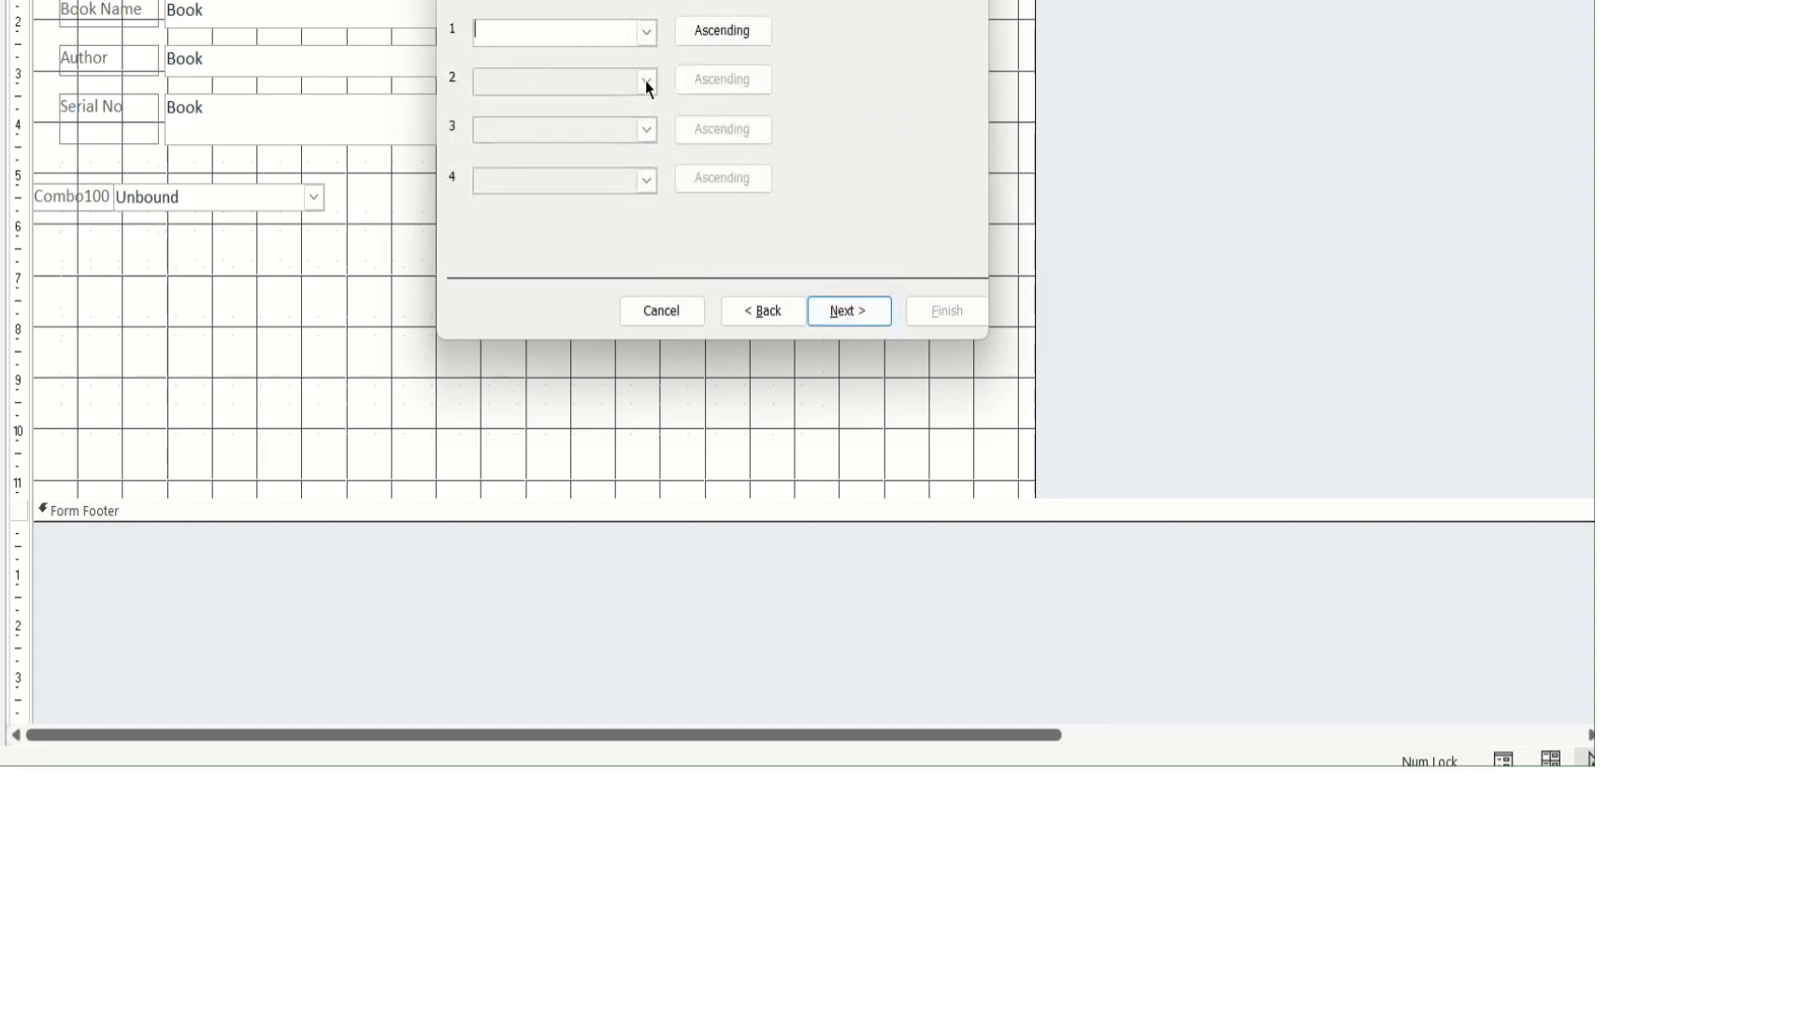
Sort the new combo box by User Role, store its value in the User field and finish the wizard
{"action": "left_click", "coordinate": [647, 33]}
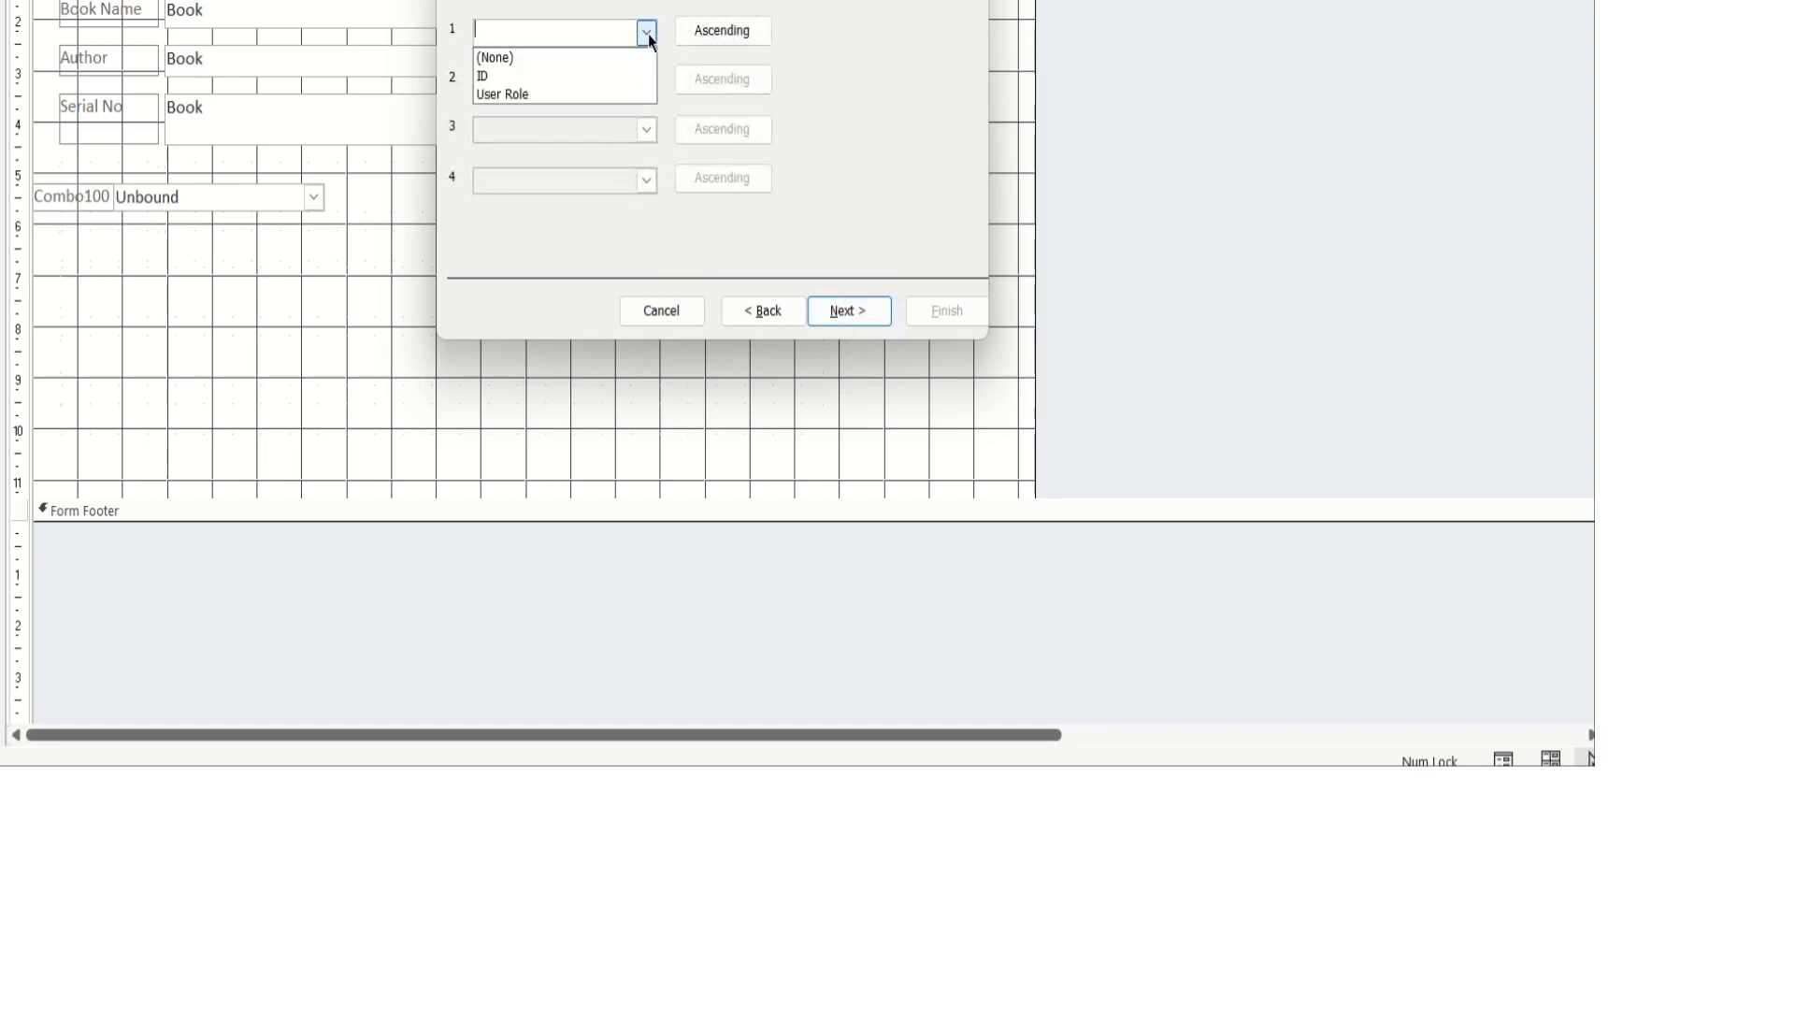
{"action": "left_click", "coordinate": [614, 96]}
{"action": "left_click", "coordinate": [849, 310]}
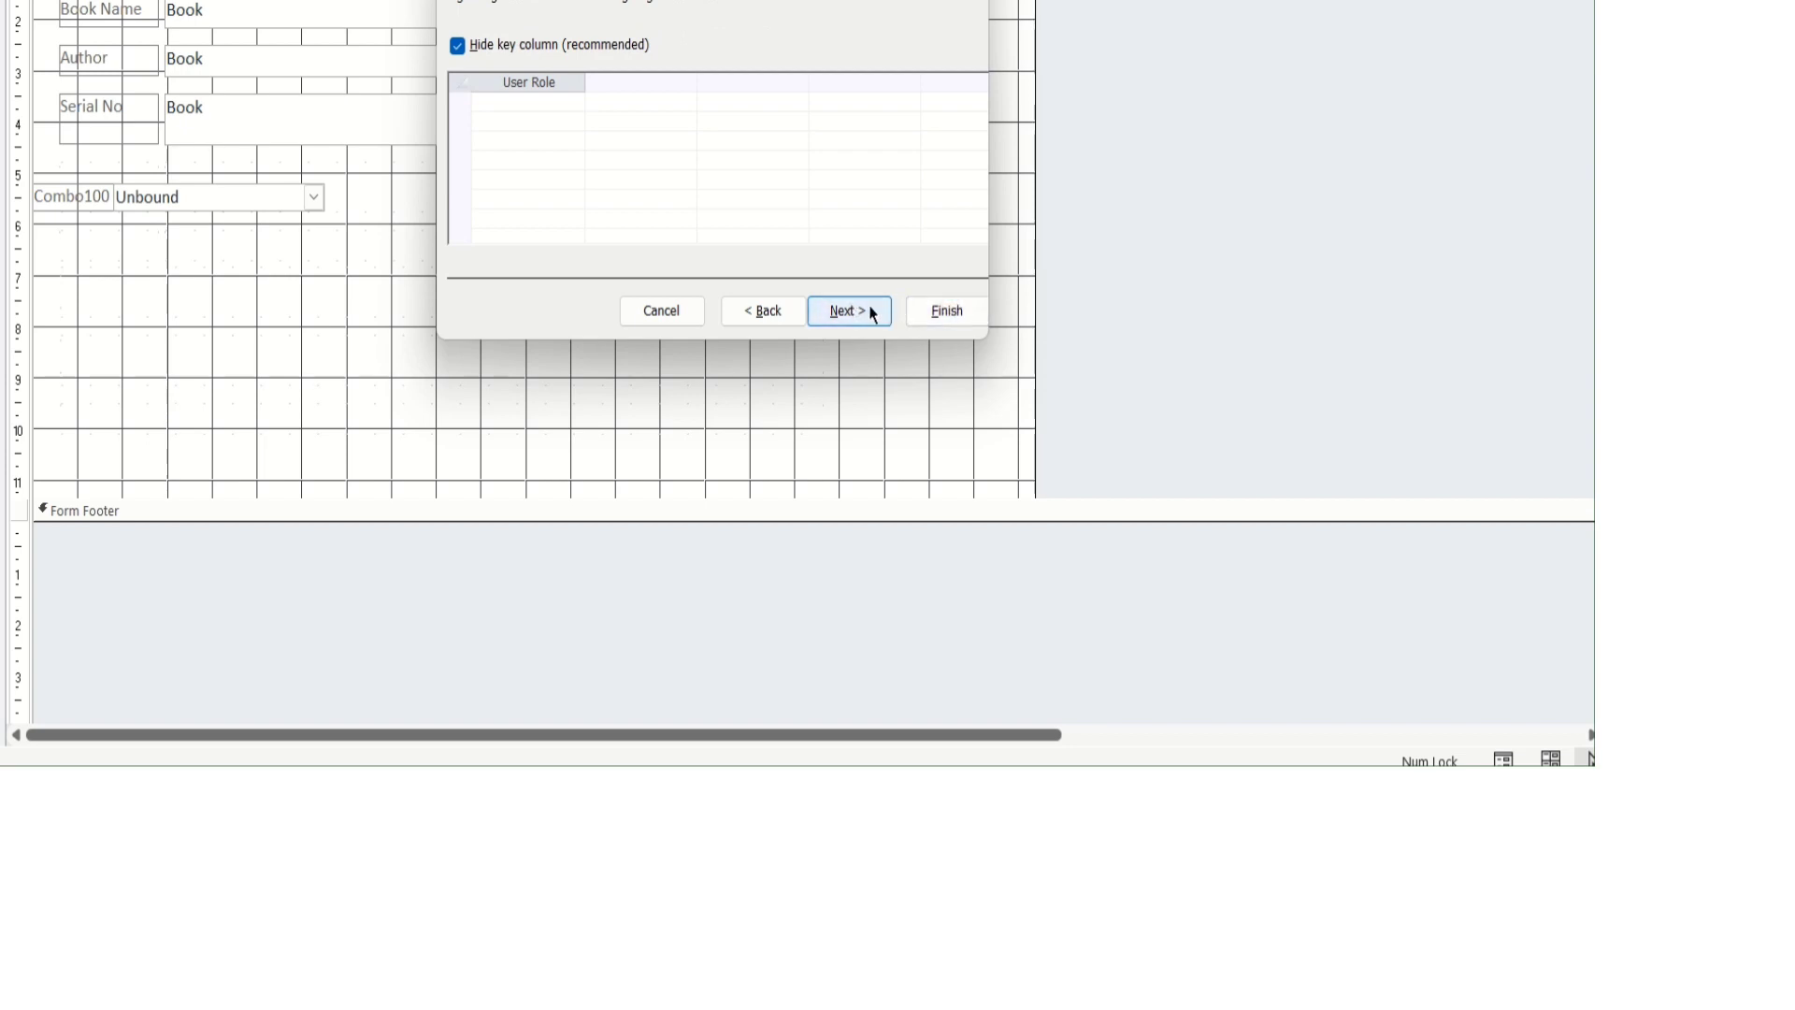
{"action": "left_click", "coordinate": [870, 311]}
{"action": "left_click", "coordinate": [941, 67]}
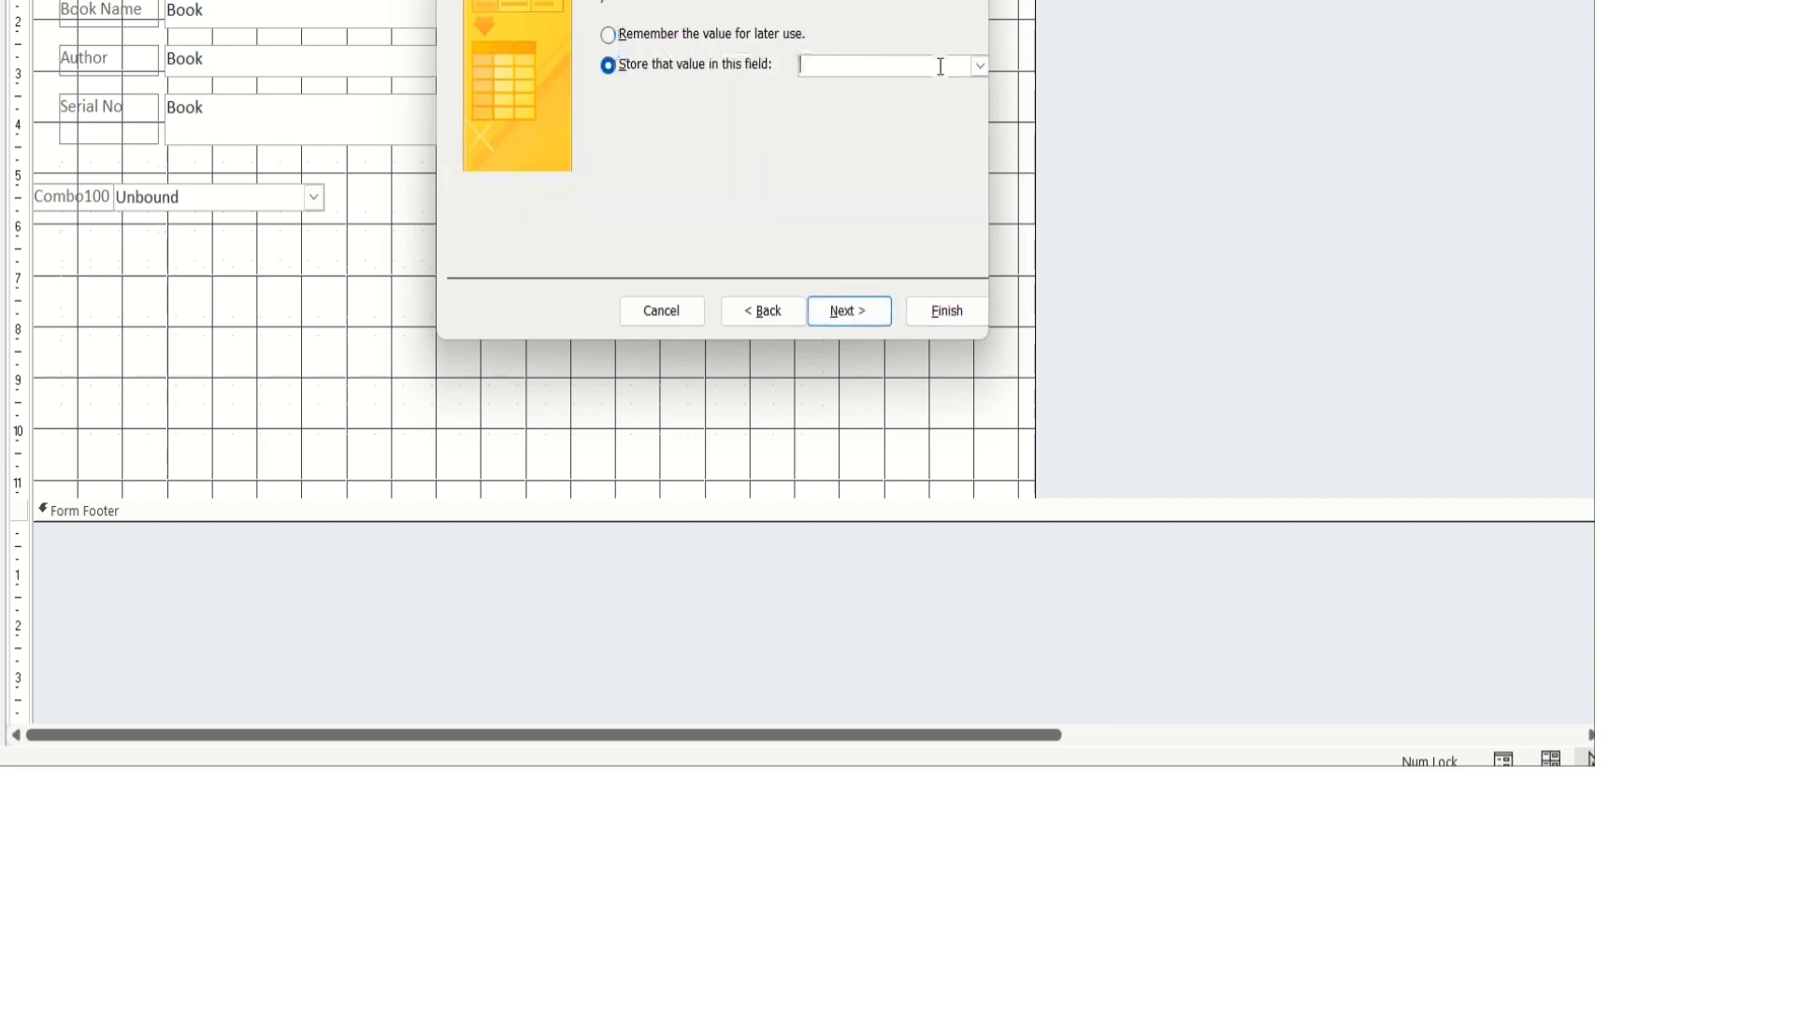
{"action": "left_click", "coordinate": [979, 67]}
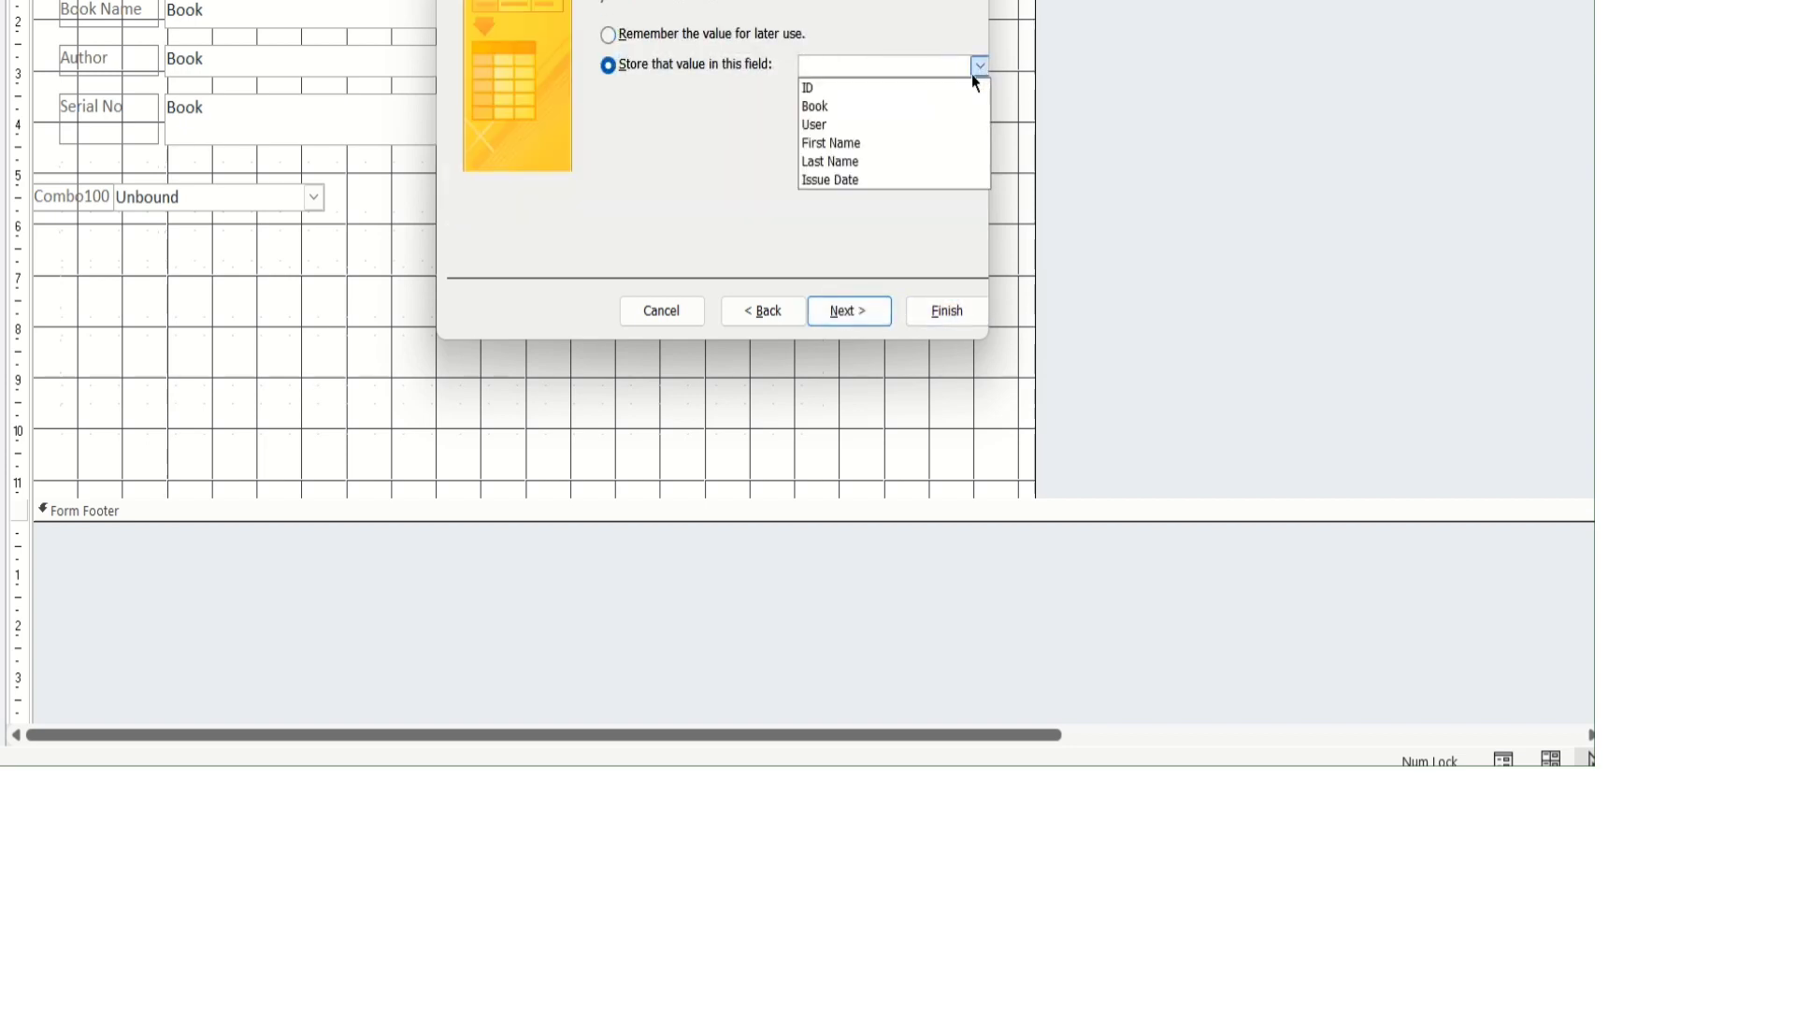
{"action": "left_click", "coordinate": [896, 124]}
{"action": "left_click", "coordinate": [947, 310]}
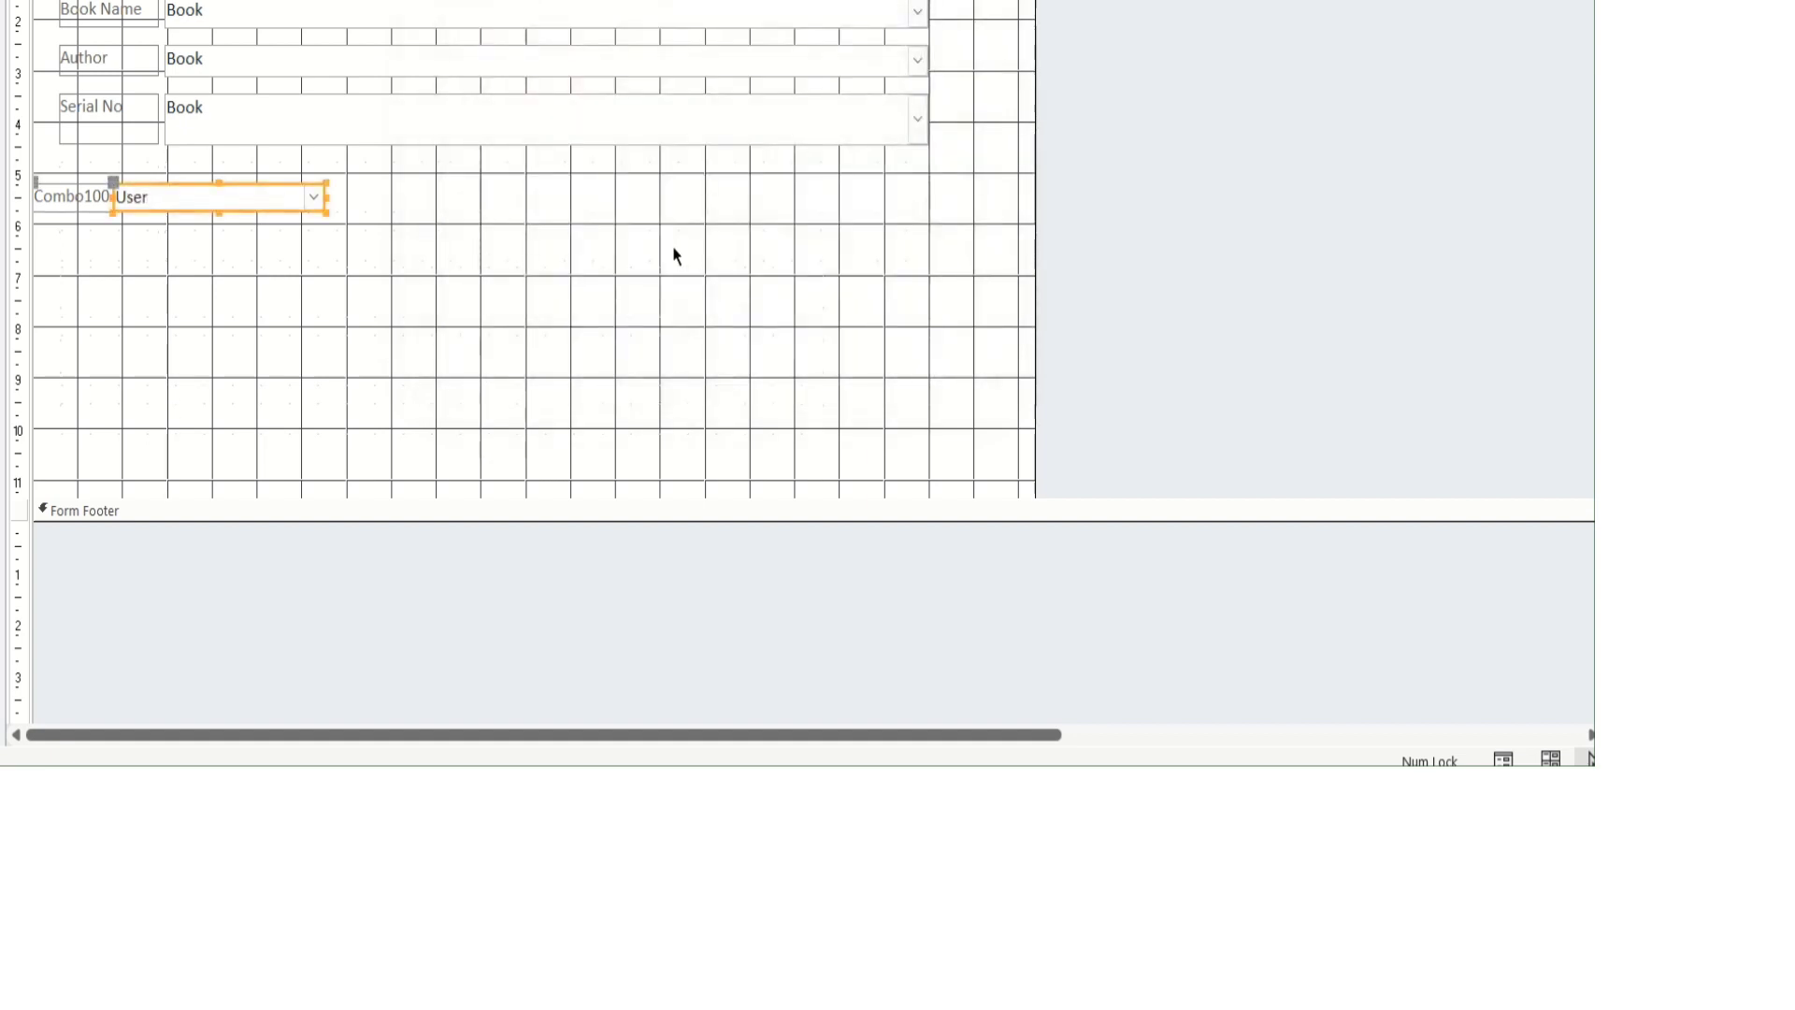
Rename the label of the combo box bound to the User field as User Role
{"action": "left_click", "coordinate": [103, 200]}
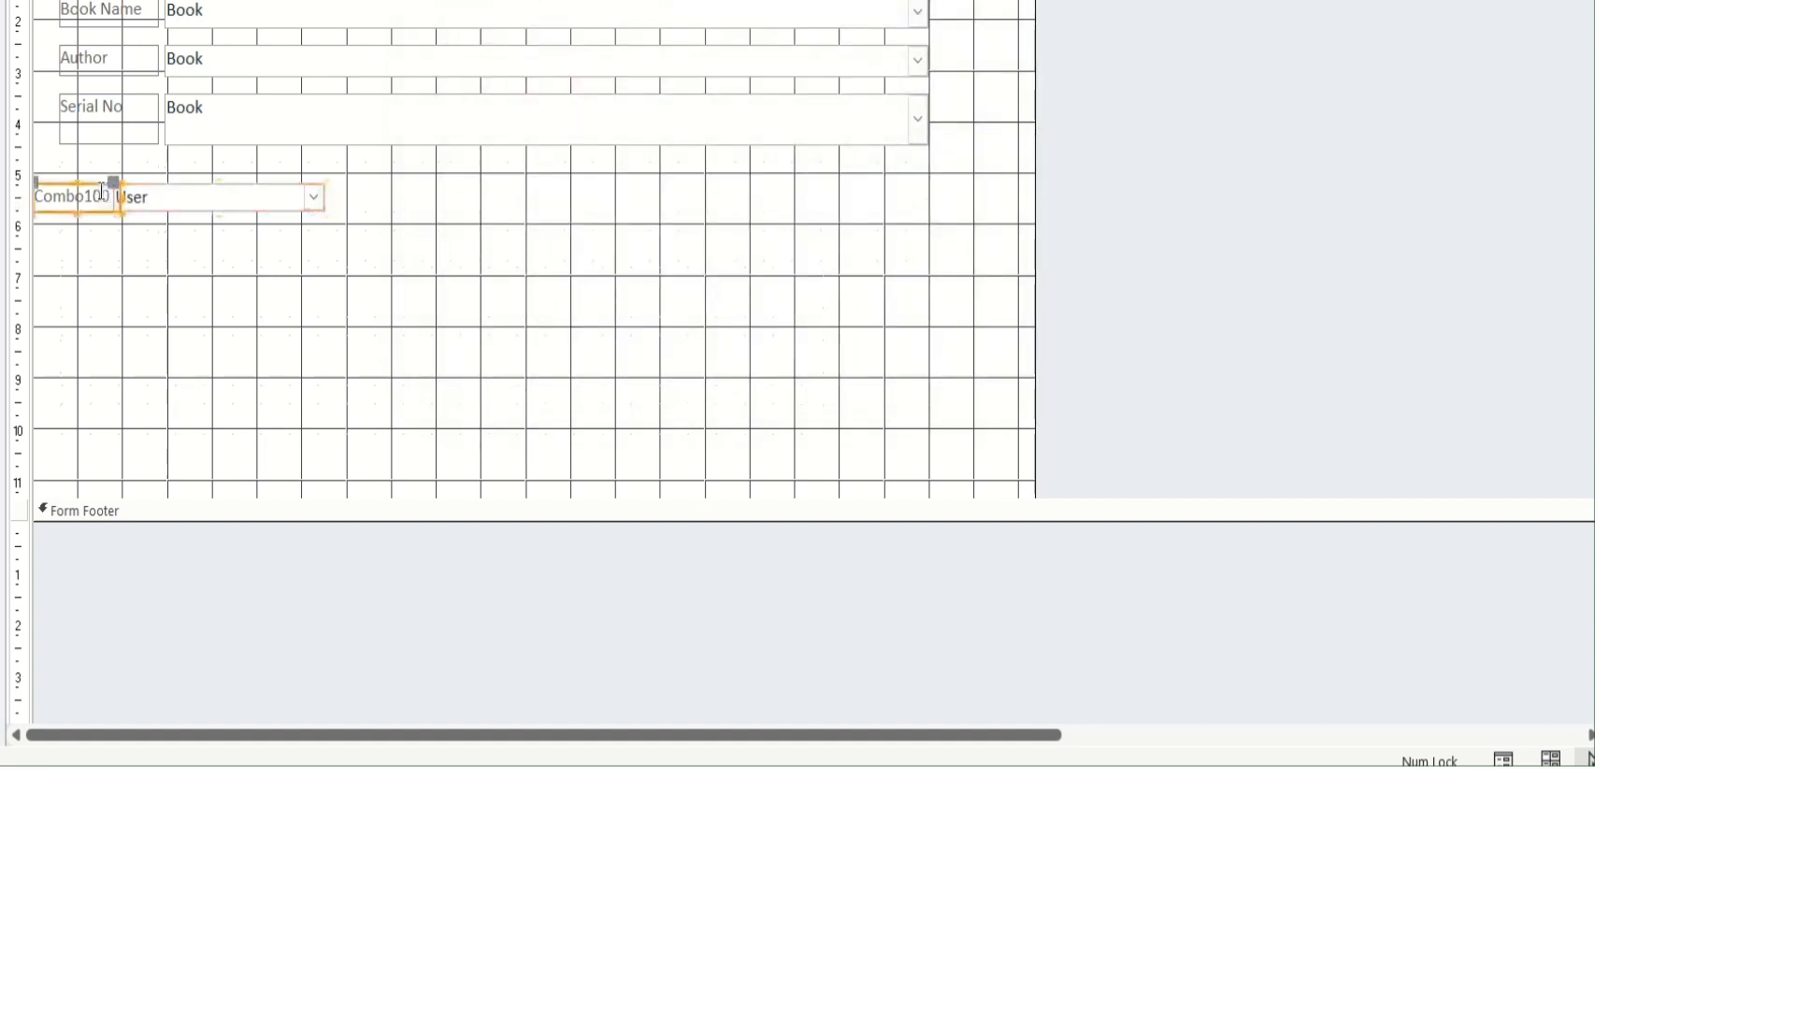
{"action": "left_click", "coordinate": [102, 197]}
{"action": "key", "text": "BackSpace"}
{"action": "key", "text": "BackSpace"}
{"action": "key", "text": "BackSpace"}
{"action": "key", "text": "BackSpace"}
{"action": "key", "text": "BackSpace"}
{"action": "key", "text": "BackSpace"}
{"action": "key", "text": "BackSpace"}
{"action": "key", "text": "BackSpace"}
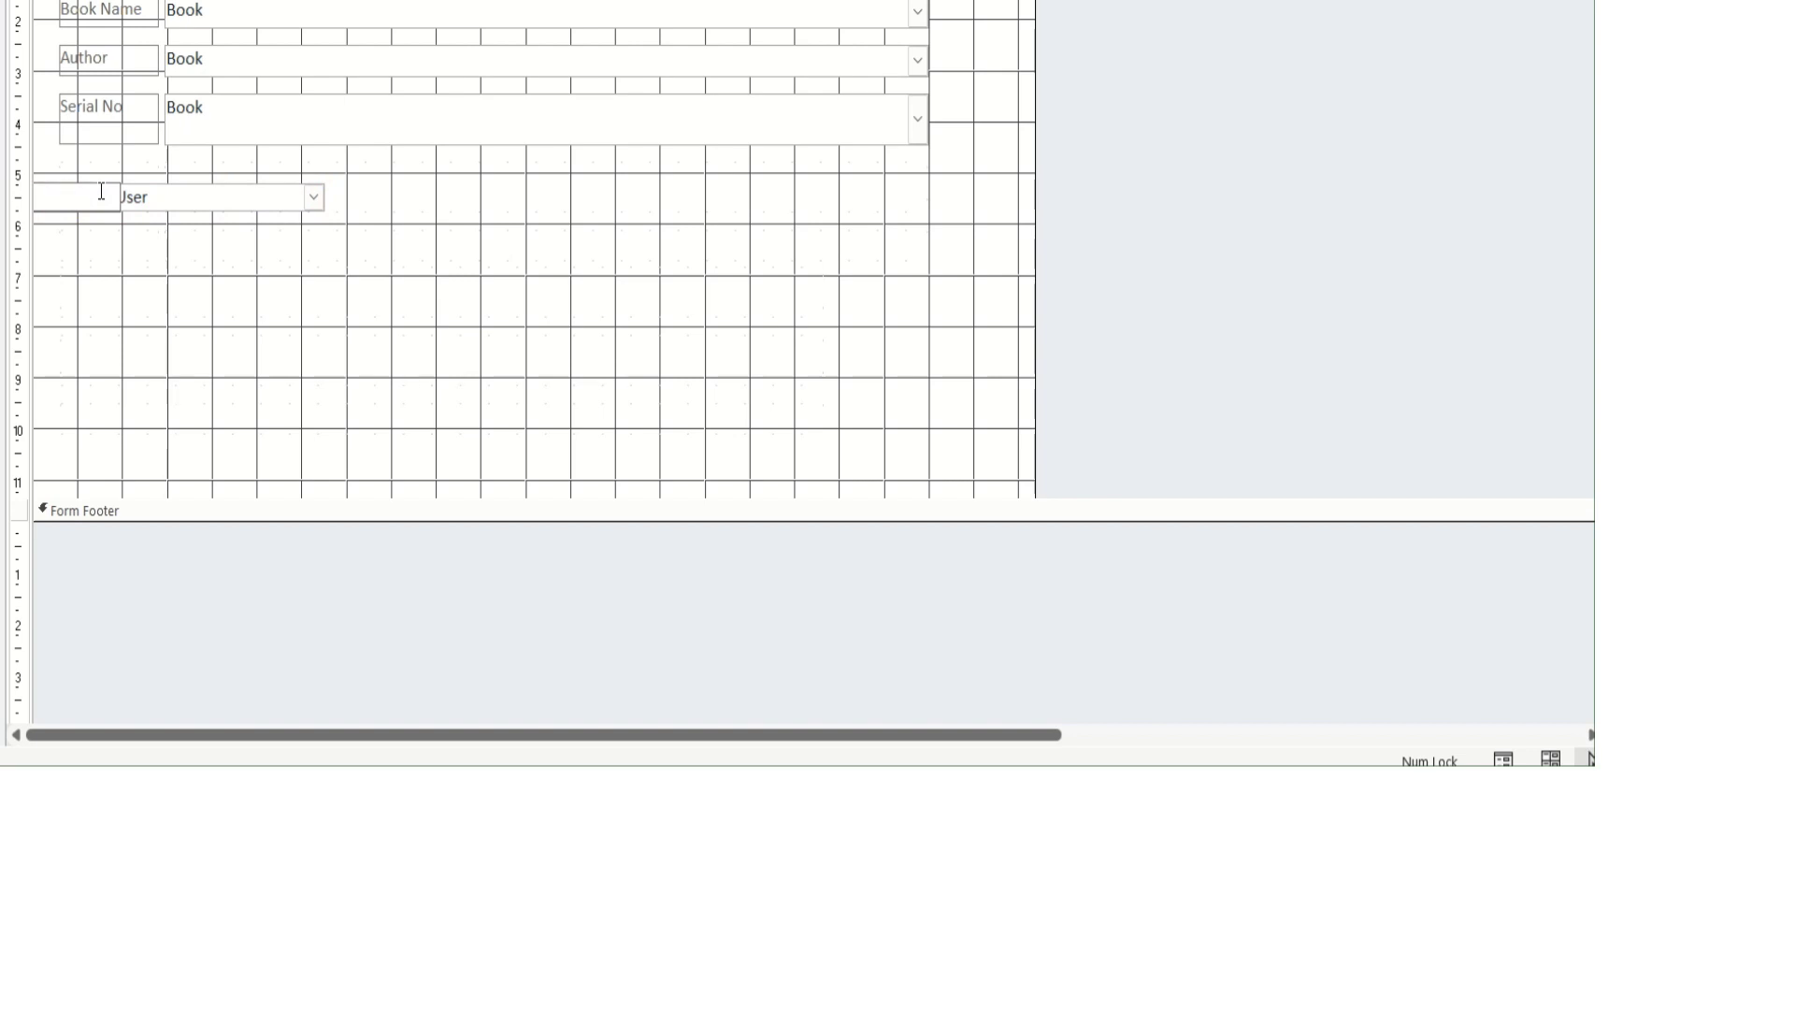
{"action": "type", "text": "User Role"}
Paste the copied First Name, Last Name and Issue Date fields into the form's Detail section below User Role
{"action": "left_click", "coordinate": [120, 251]}
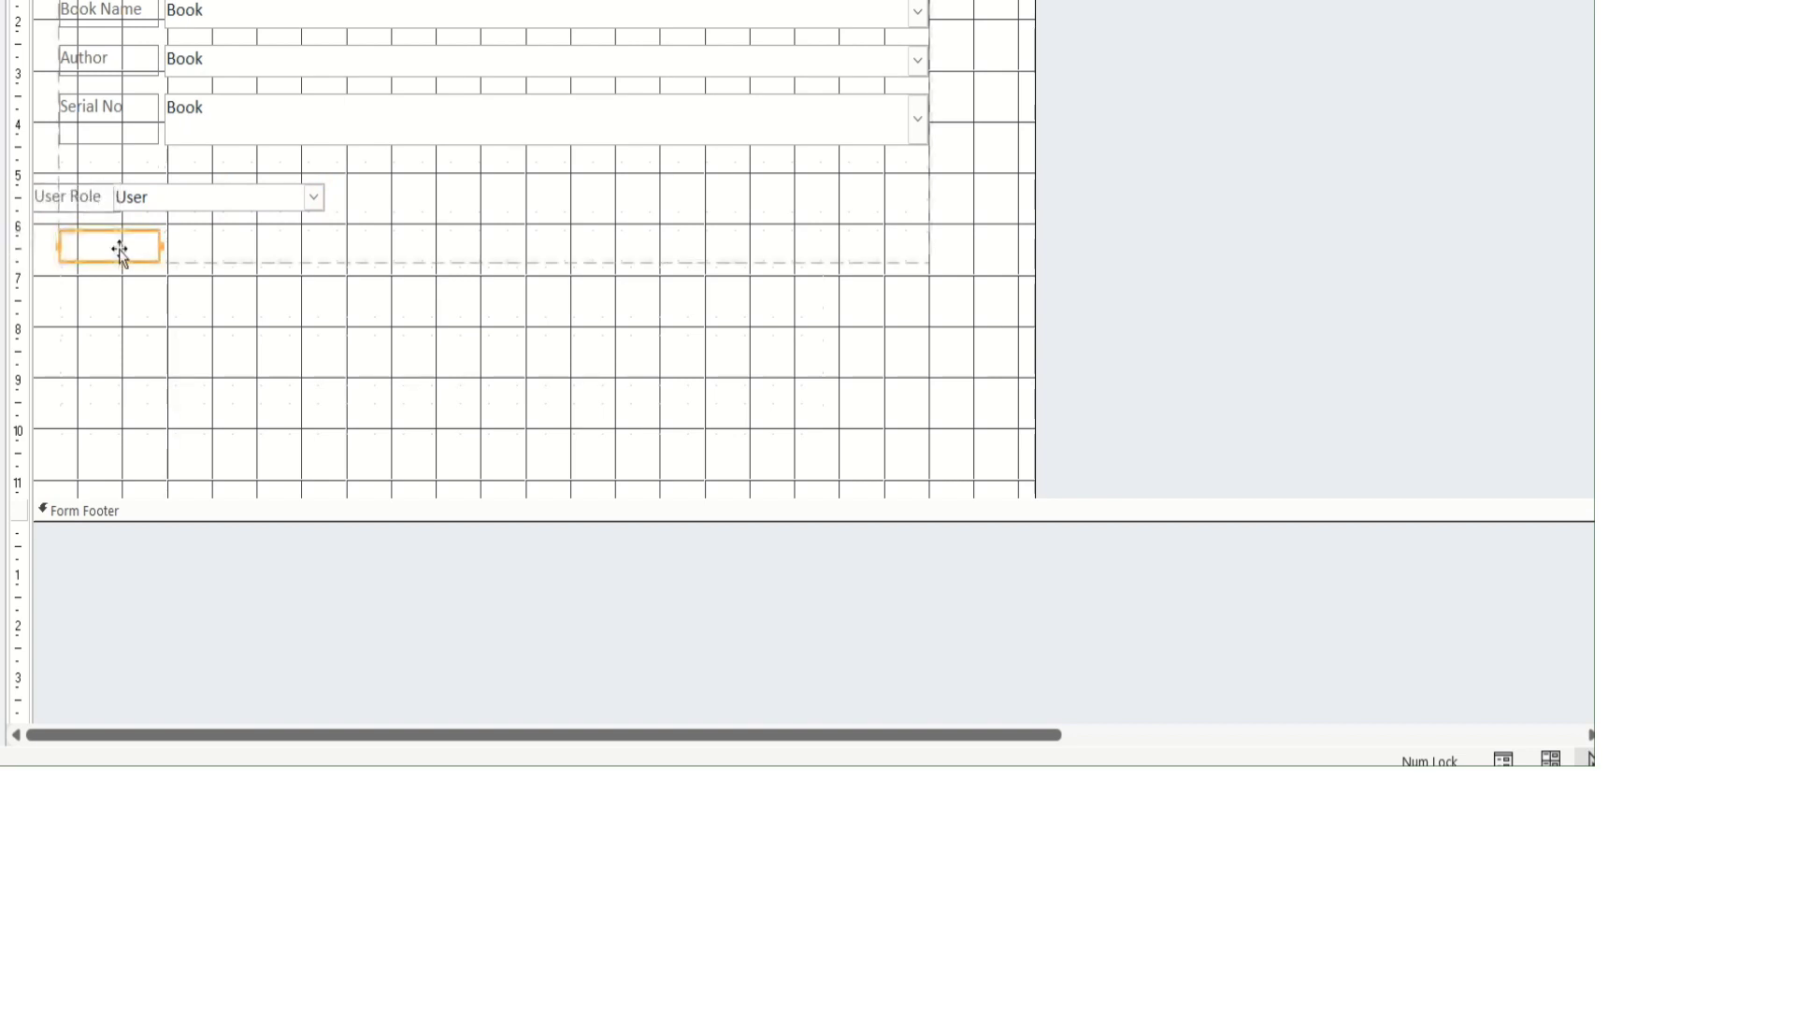
{"action": "key", "text": "ctrl+v"}
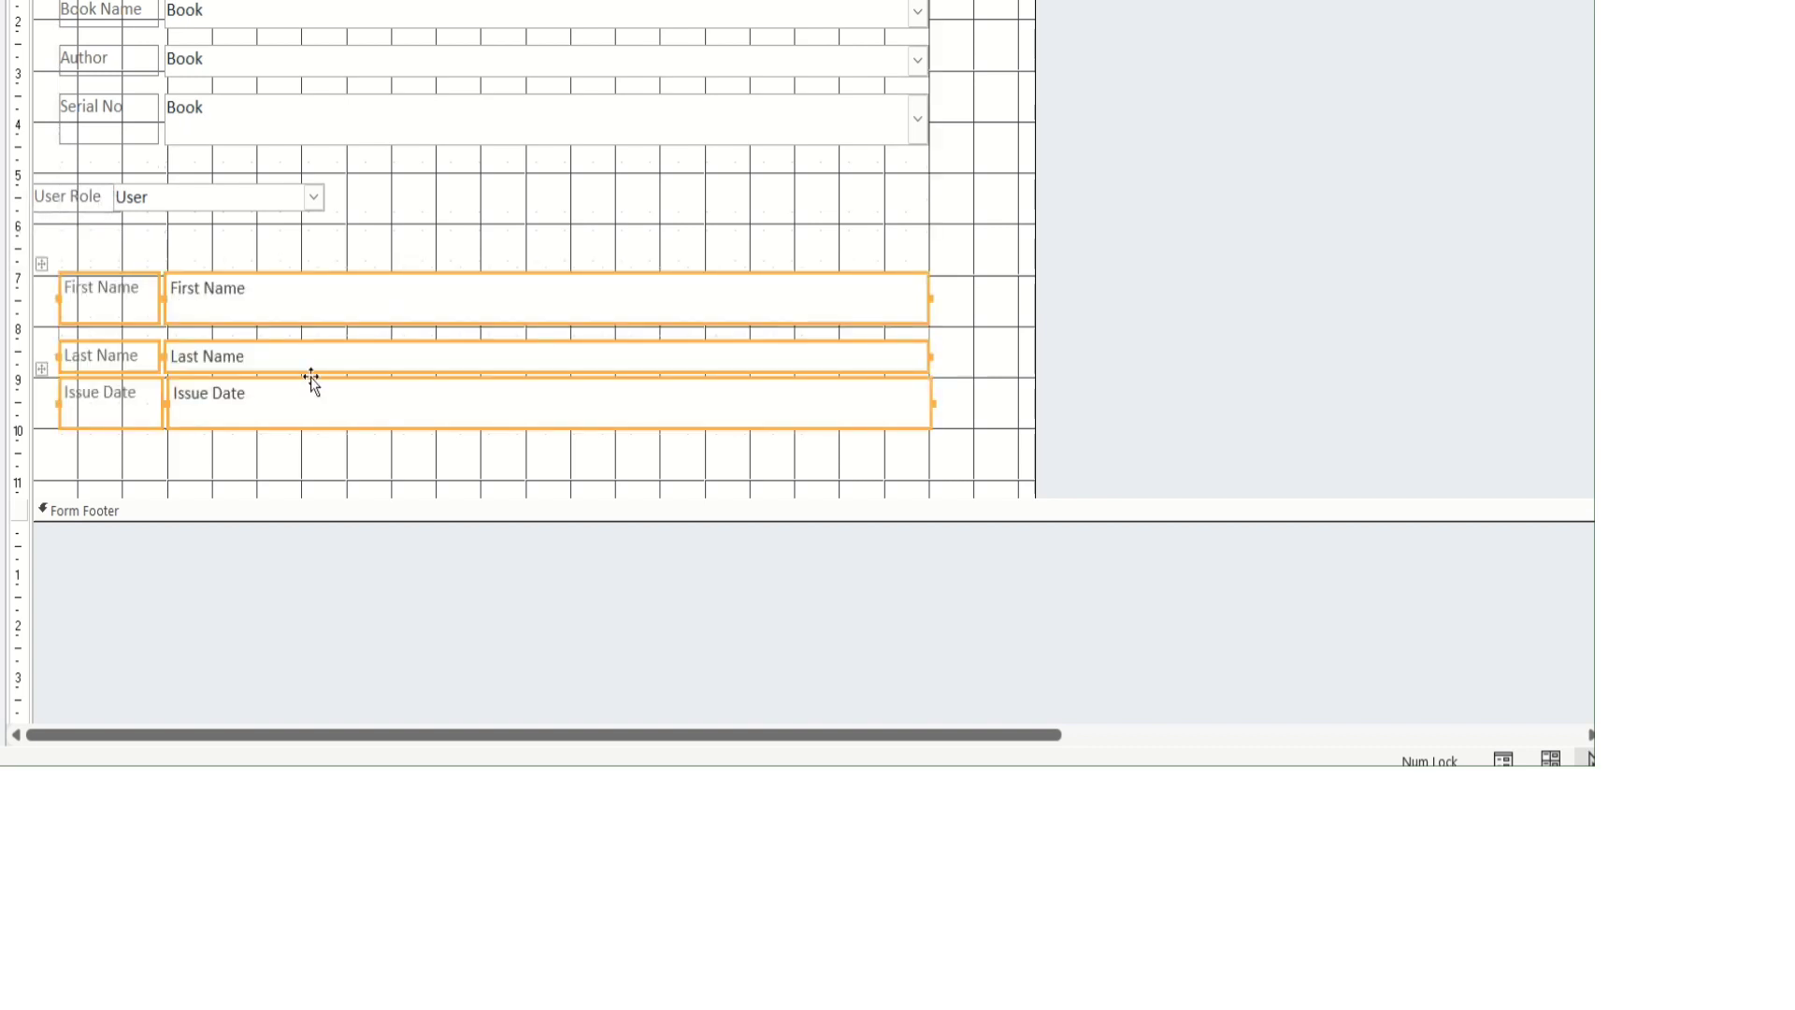
{"action": "left_click", "coordinate": [613, 240]}
Set the format of the Issue Date text box to Short Date
{"action": "left_click", "coordinate": [593, 396]}
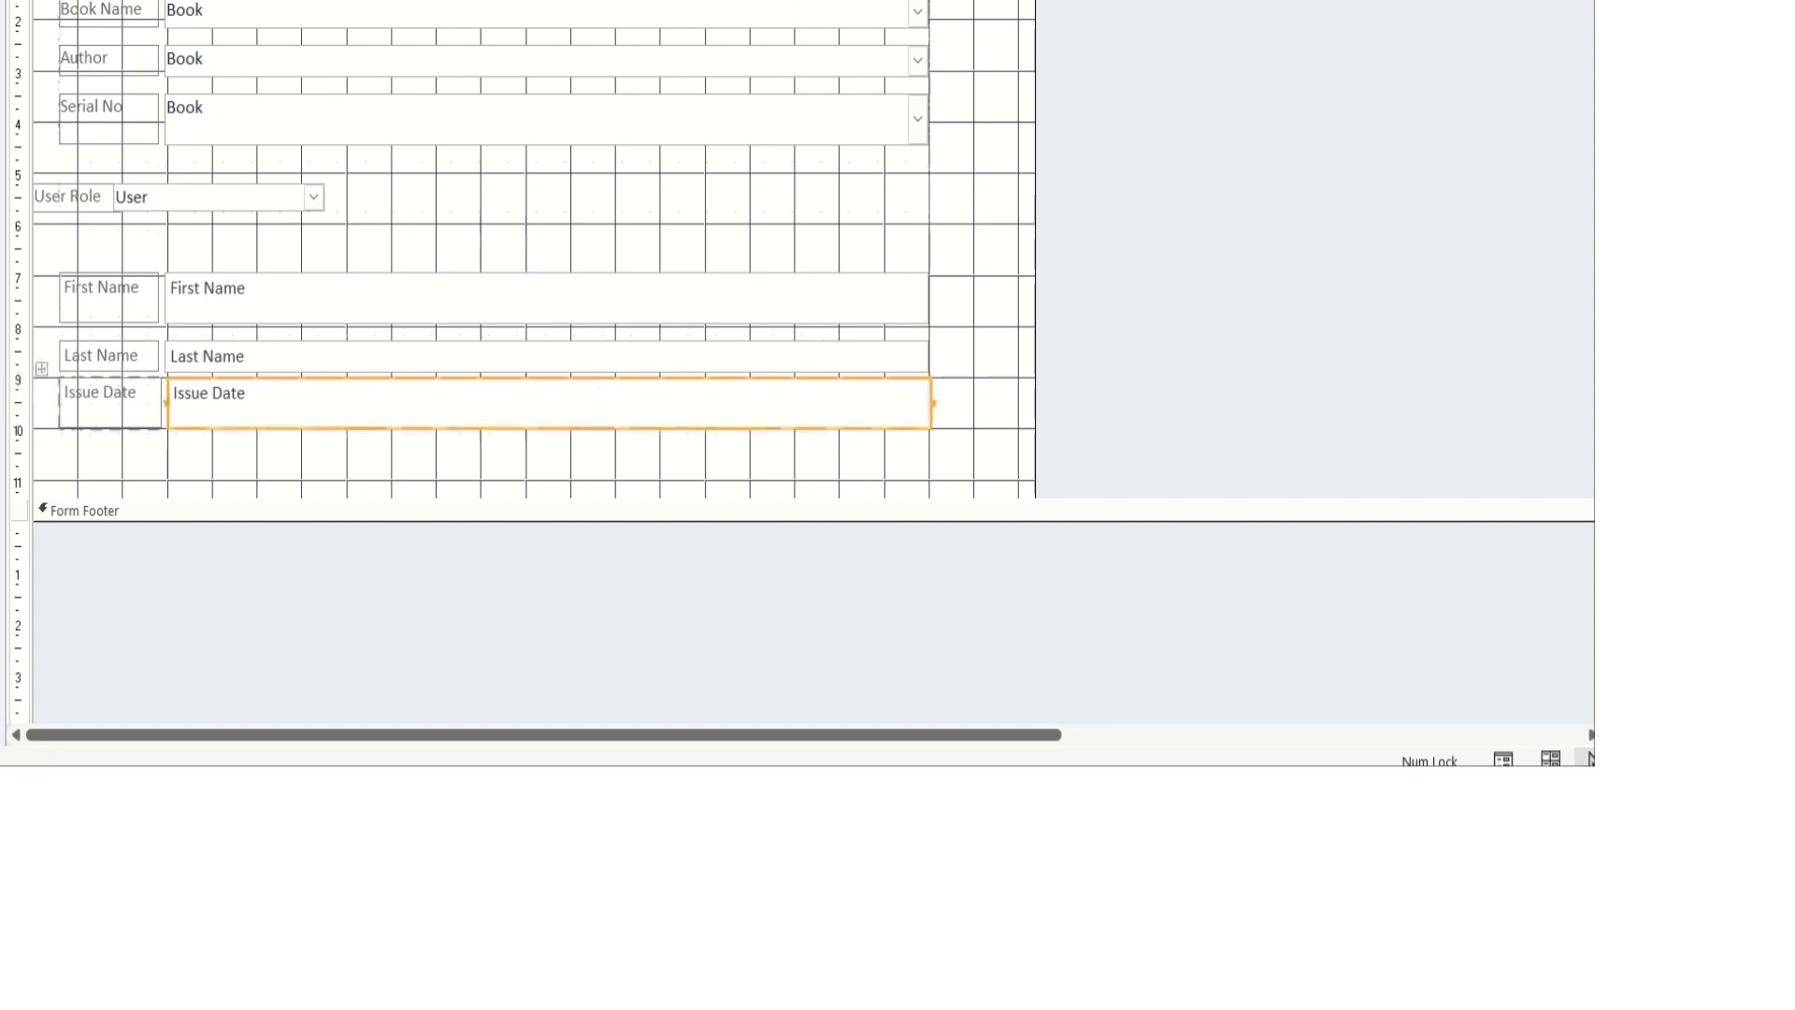
{"action": "key", "text": "F4"}
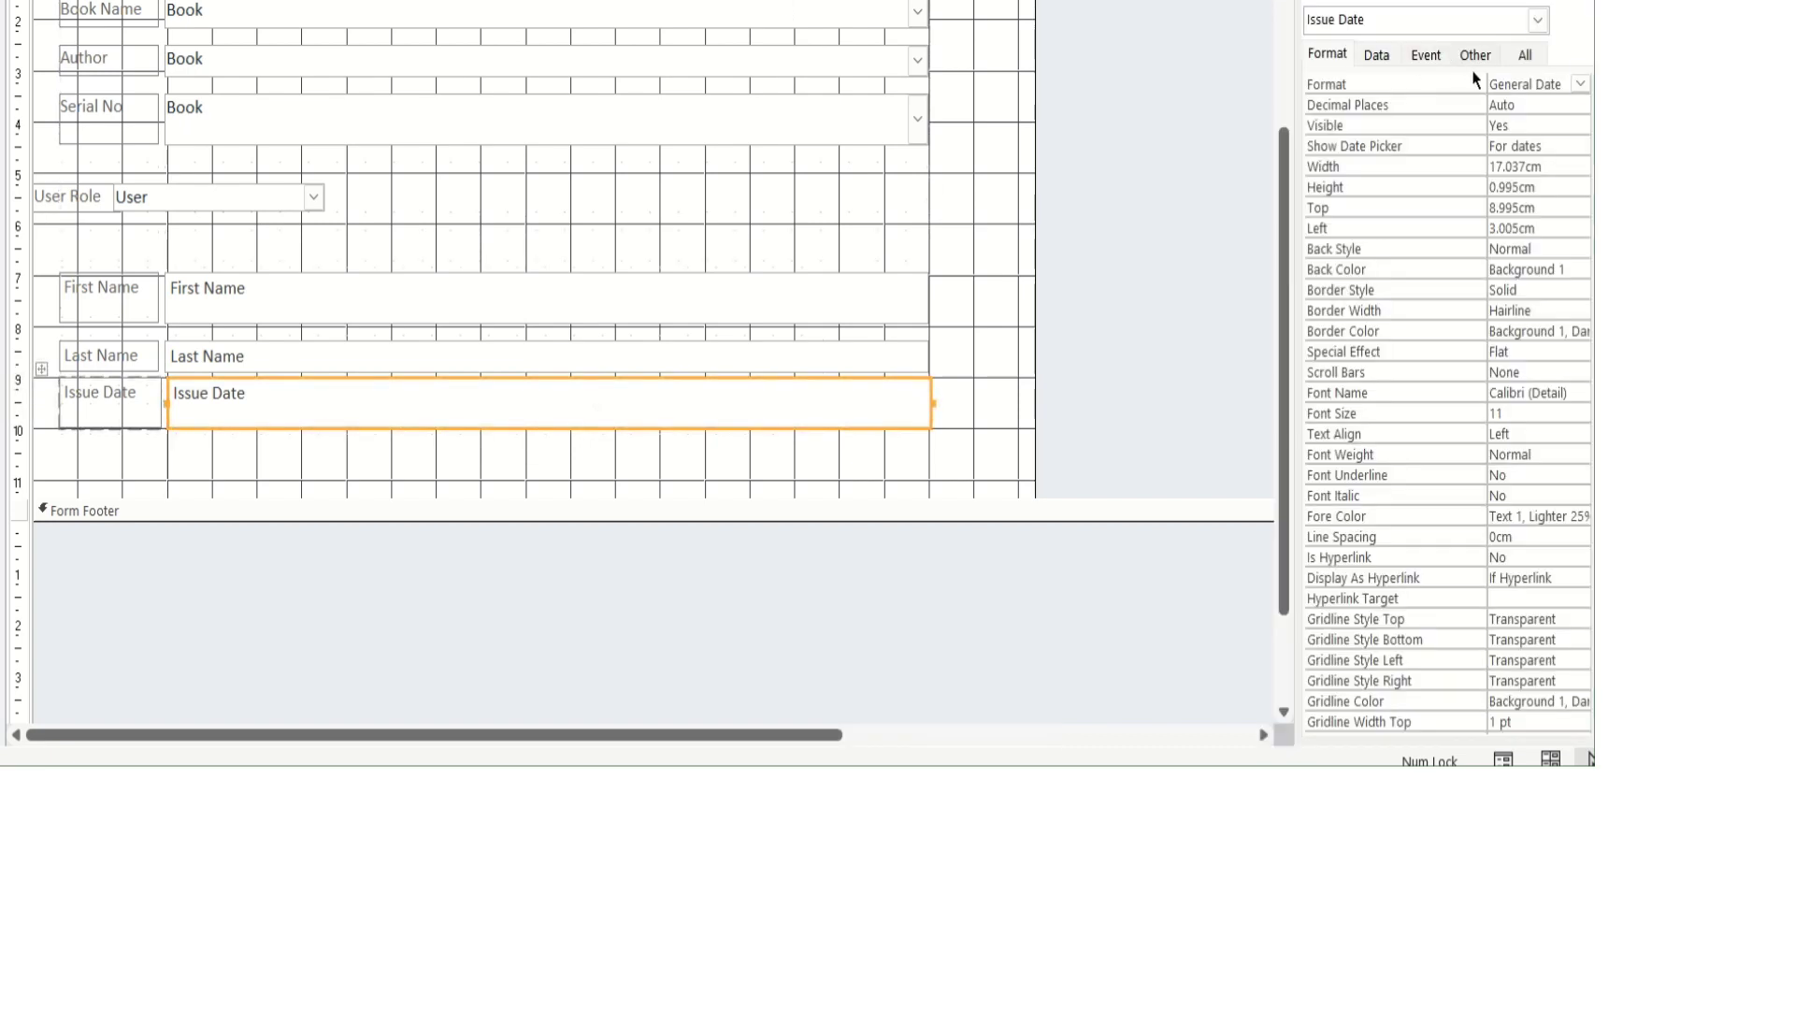
{"action": "left_click", "coordinate": [1580, 84]}
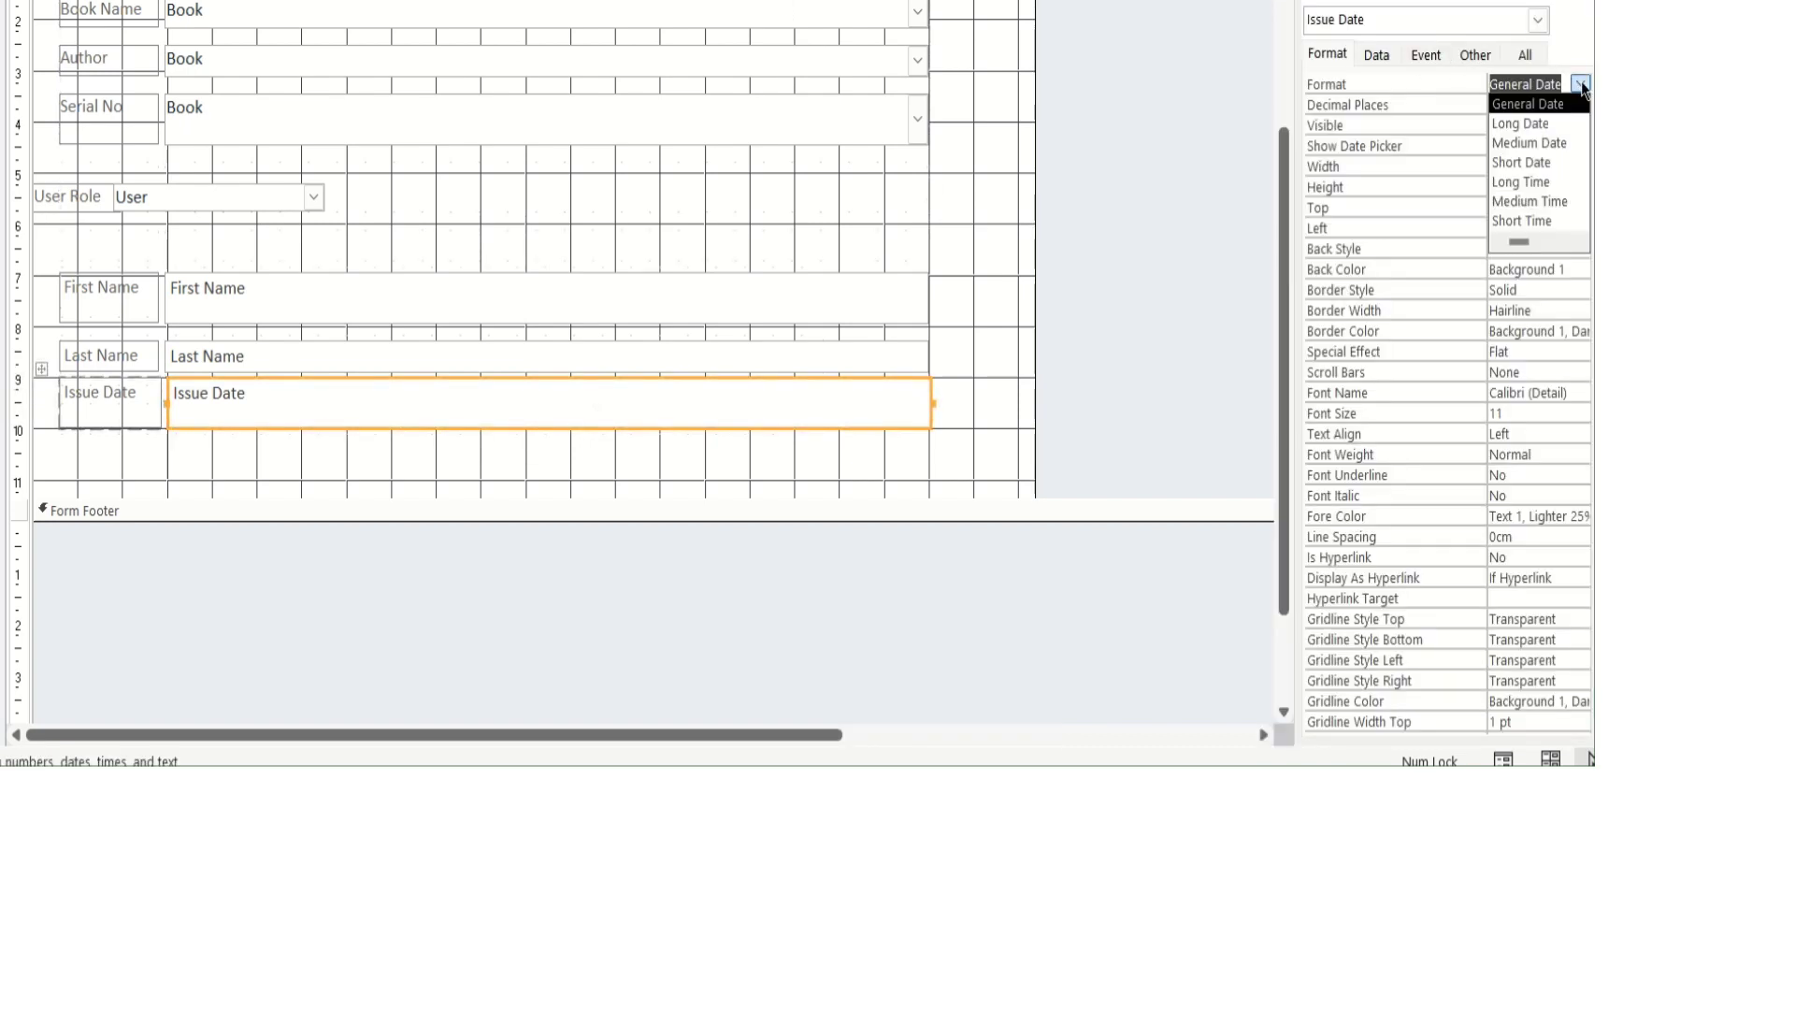
{"action": "left_click", "coordinate": [1524, 162]}
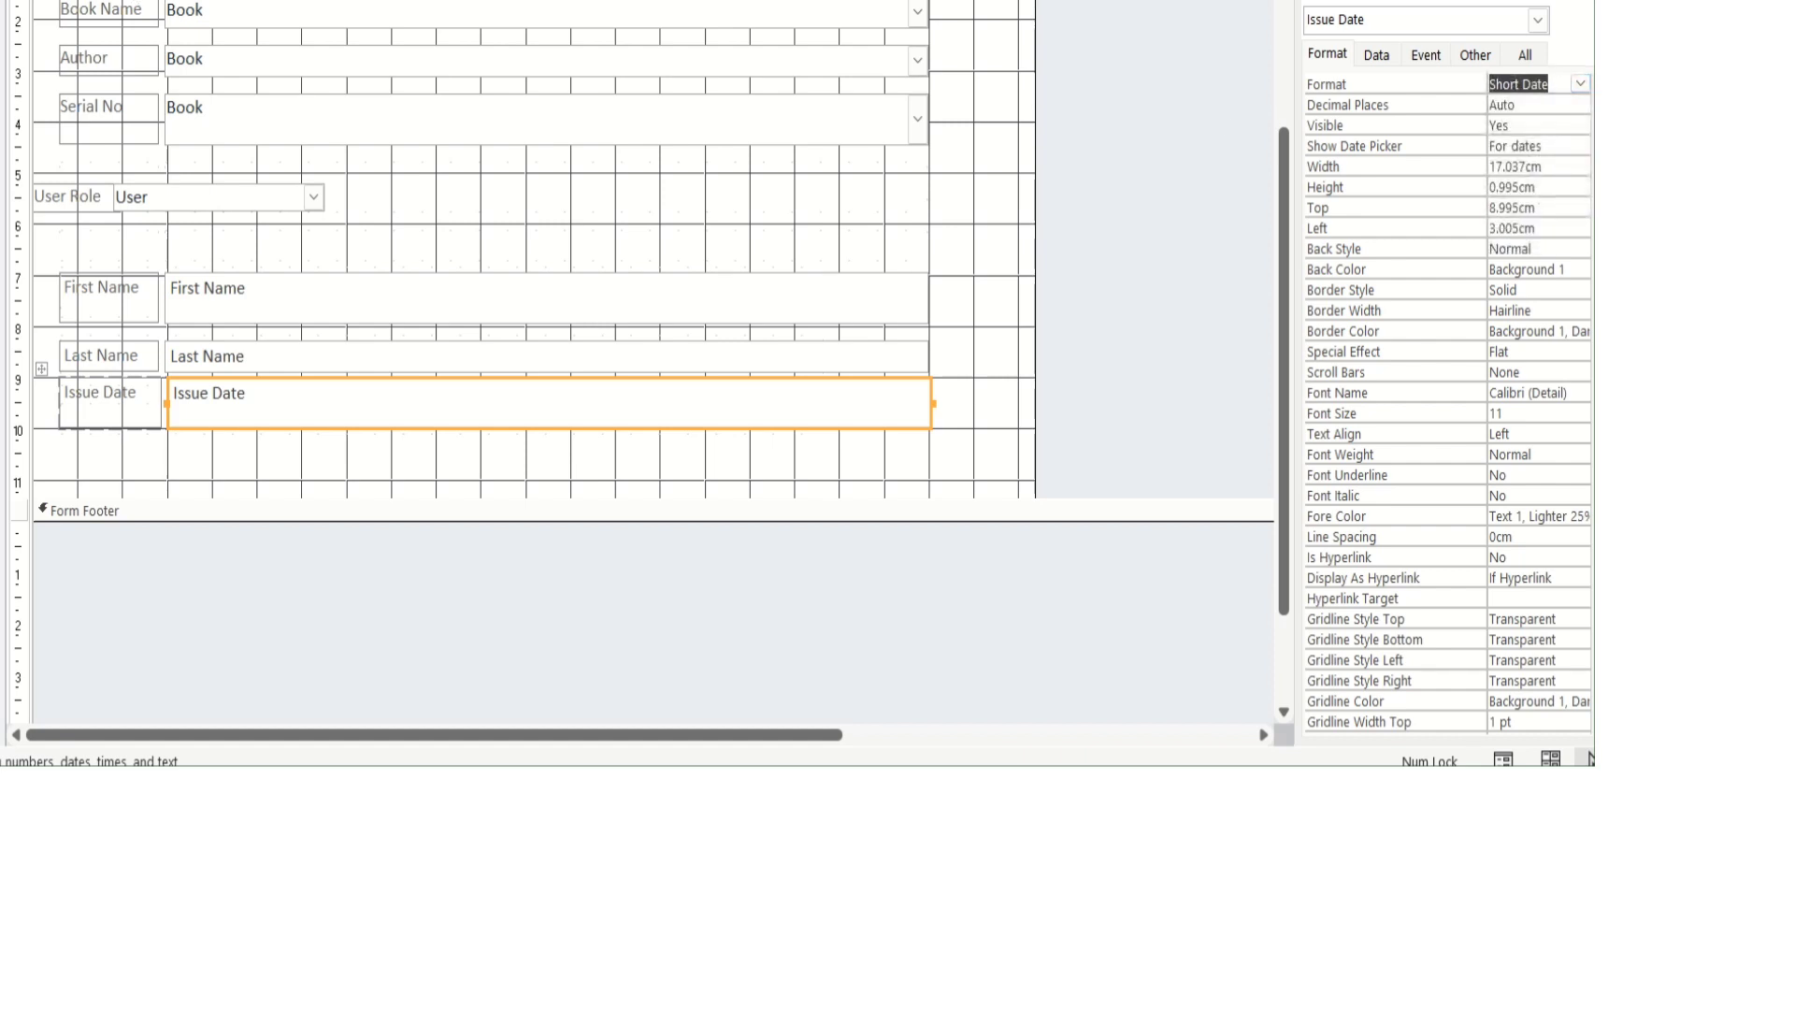
{"action": "right_click", "coordinate": [82, 2]}
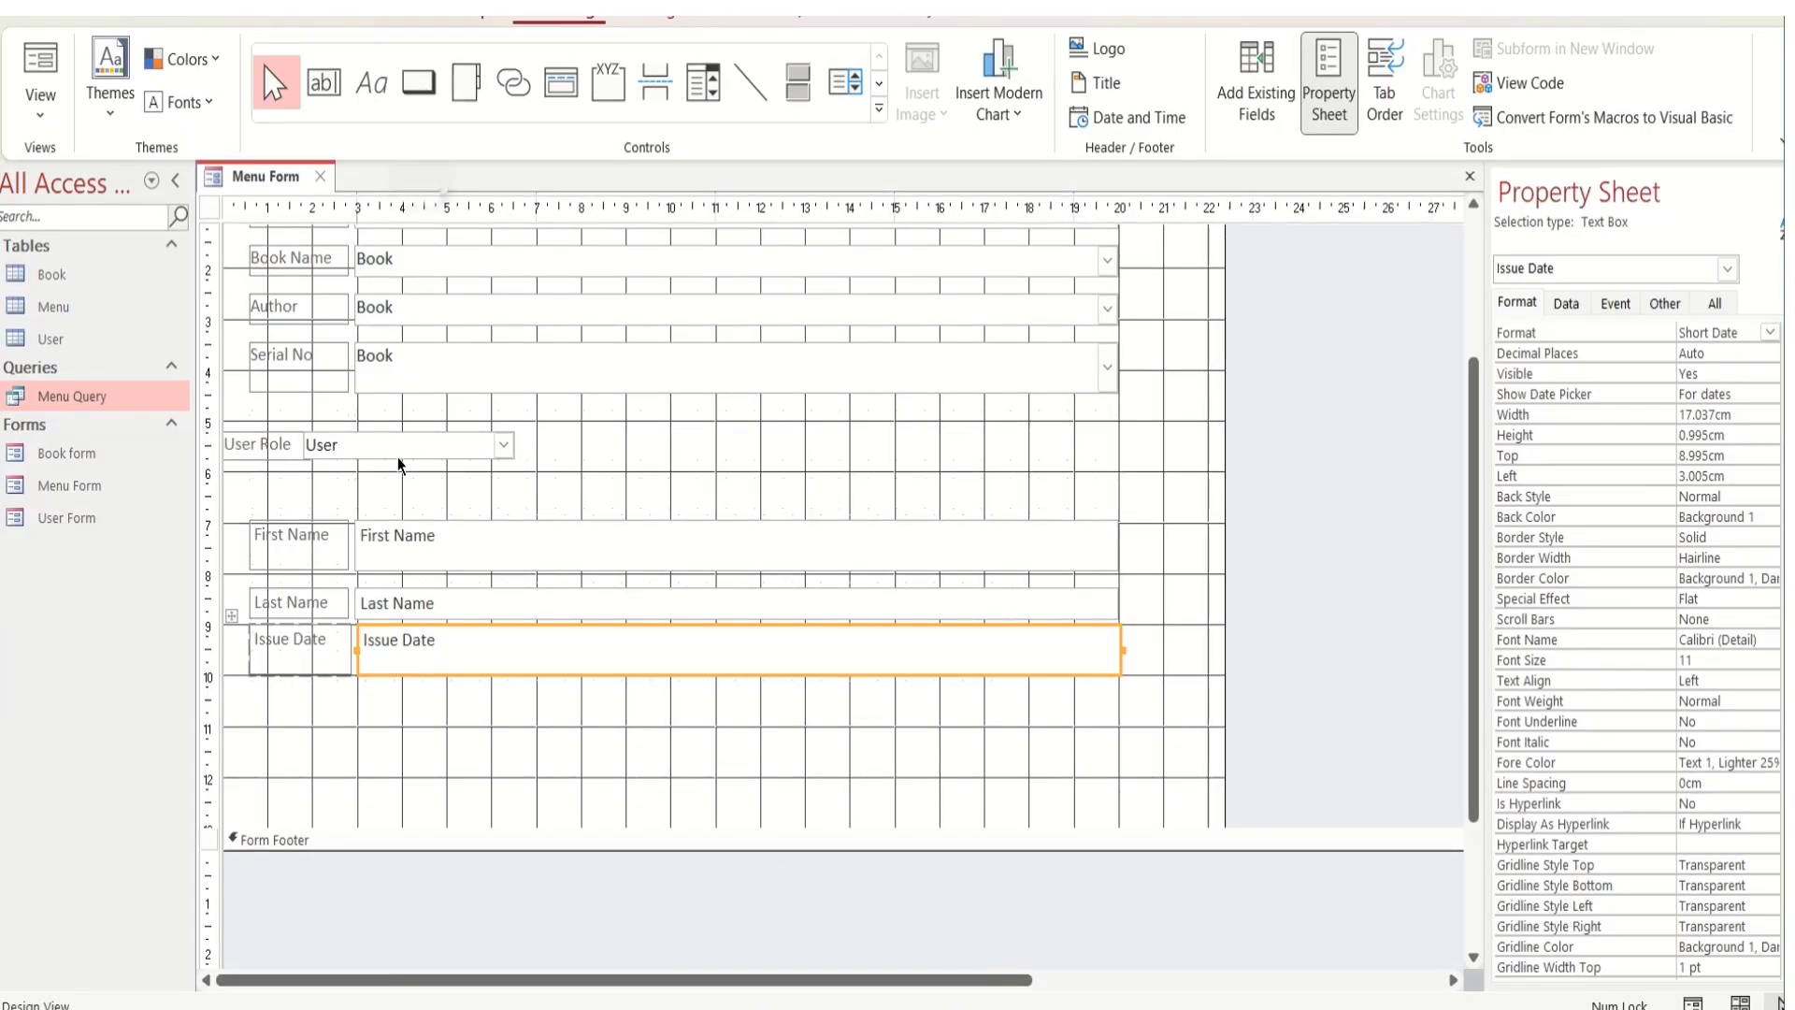
Add a command button below Issue Date that adds a new record, using the Go To New picture, and save the form
{"action": "left_click", "coordinate": [346, 753]}
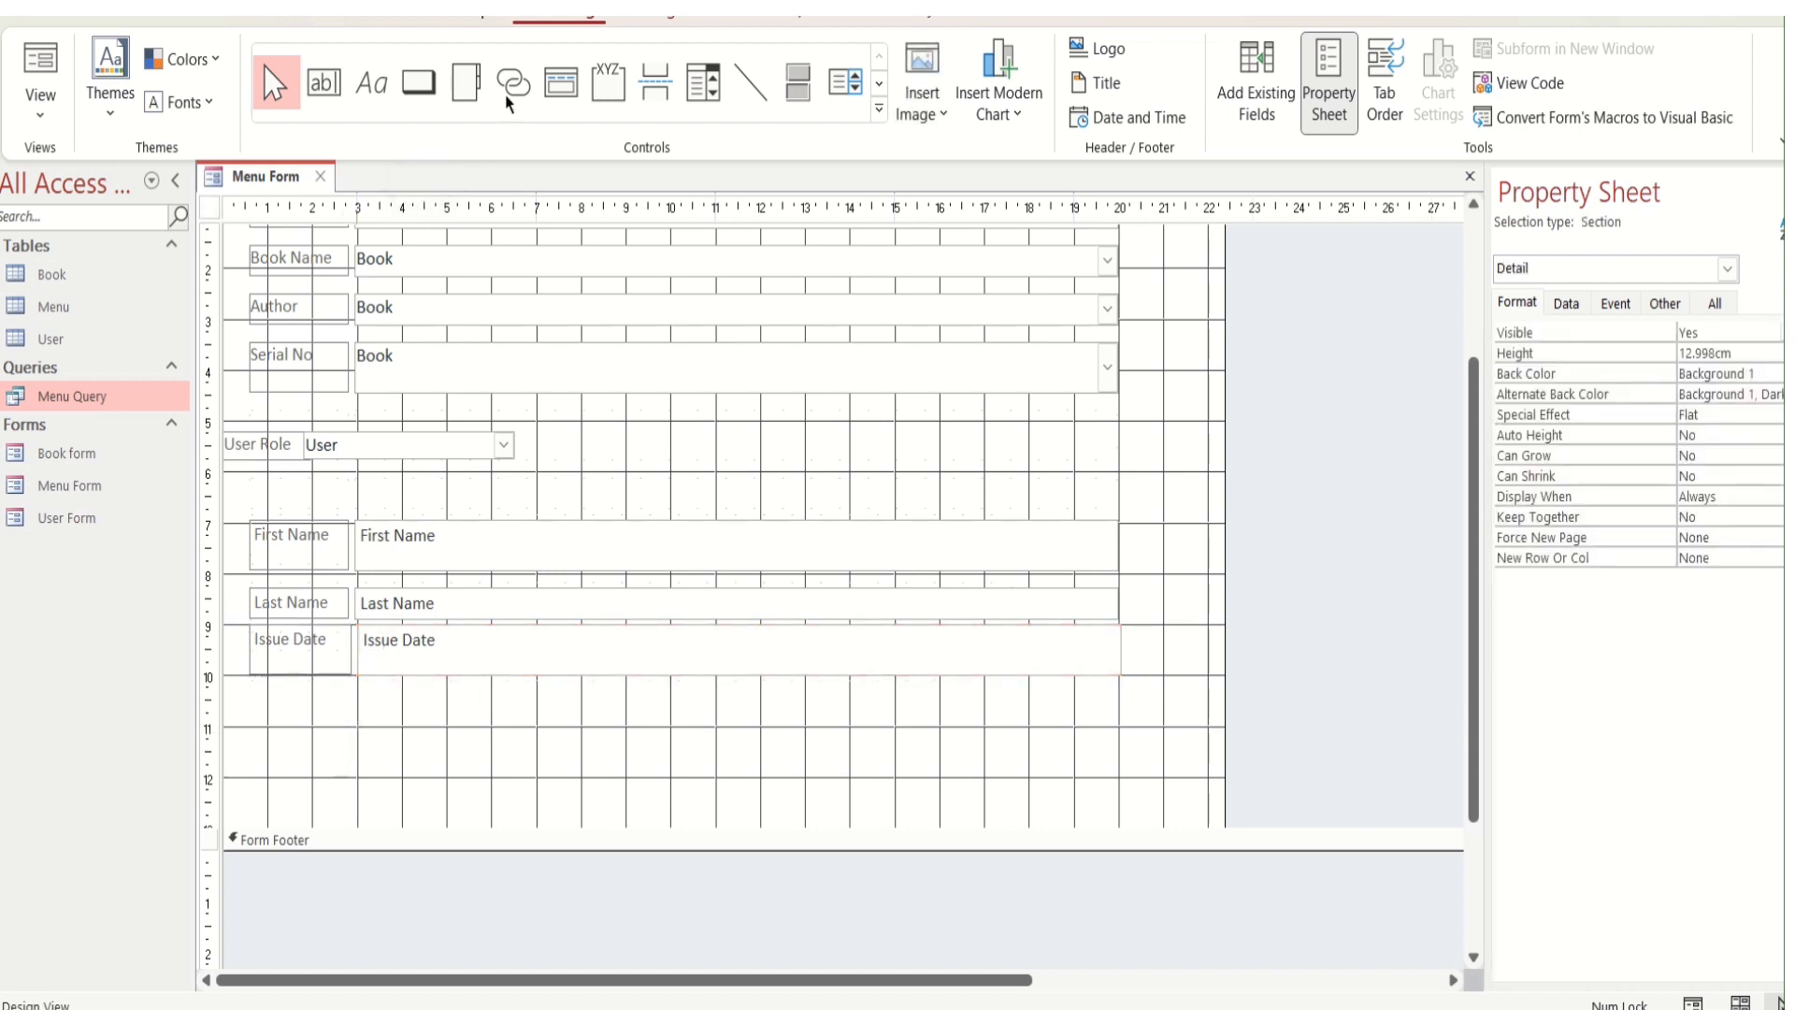
{"action": "left_click", "coordinate": [417, 85]}
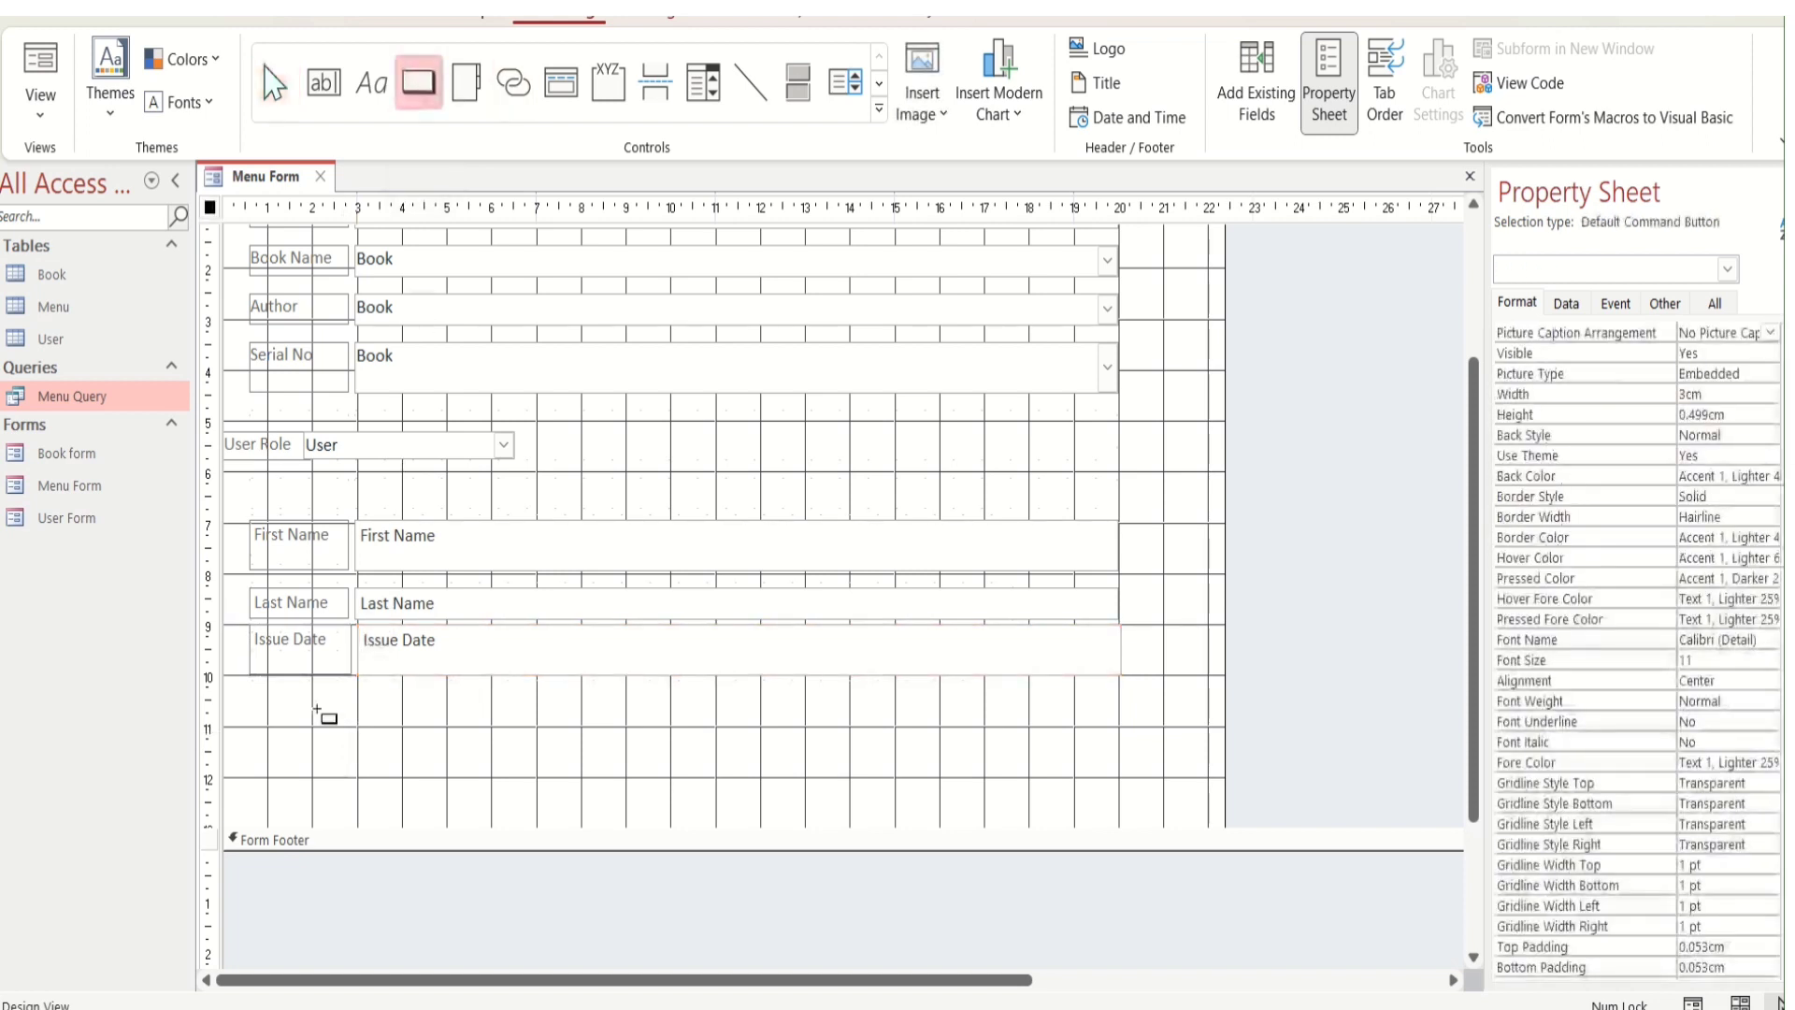
{"action": "left_click_drag", "start_coordinate": [299, 732], "coordinate": [406, 755]}
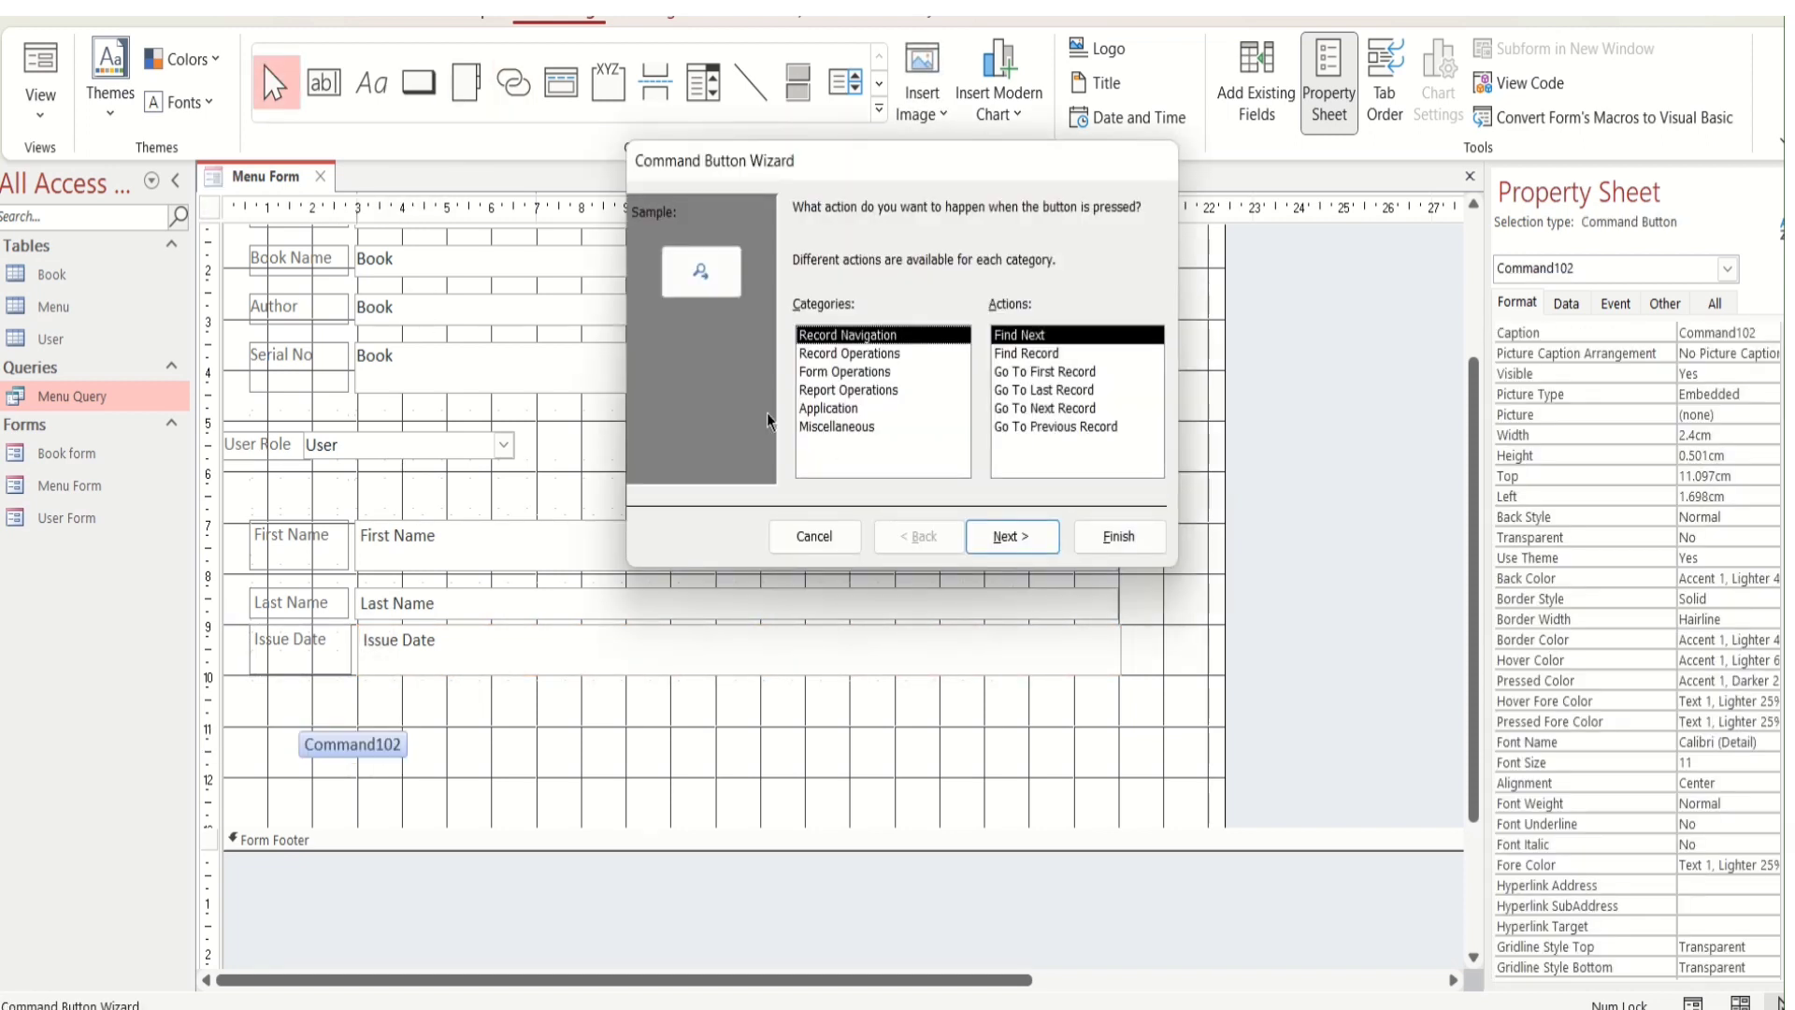
{"action": "left_click", "coordinate": [851, 353]}
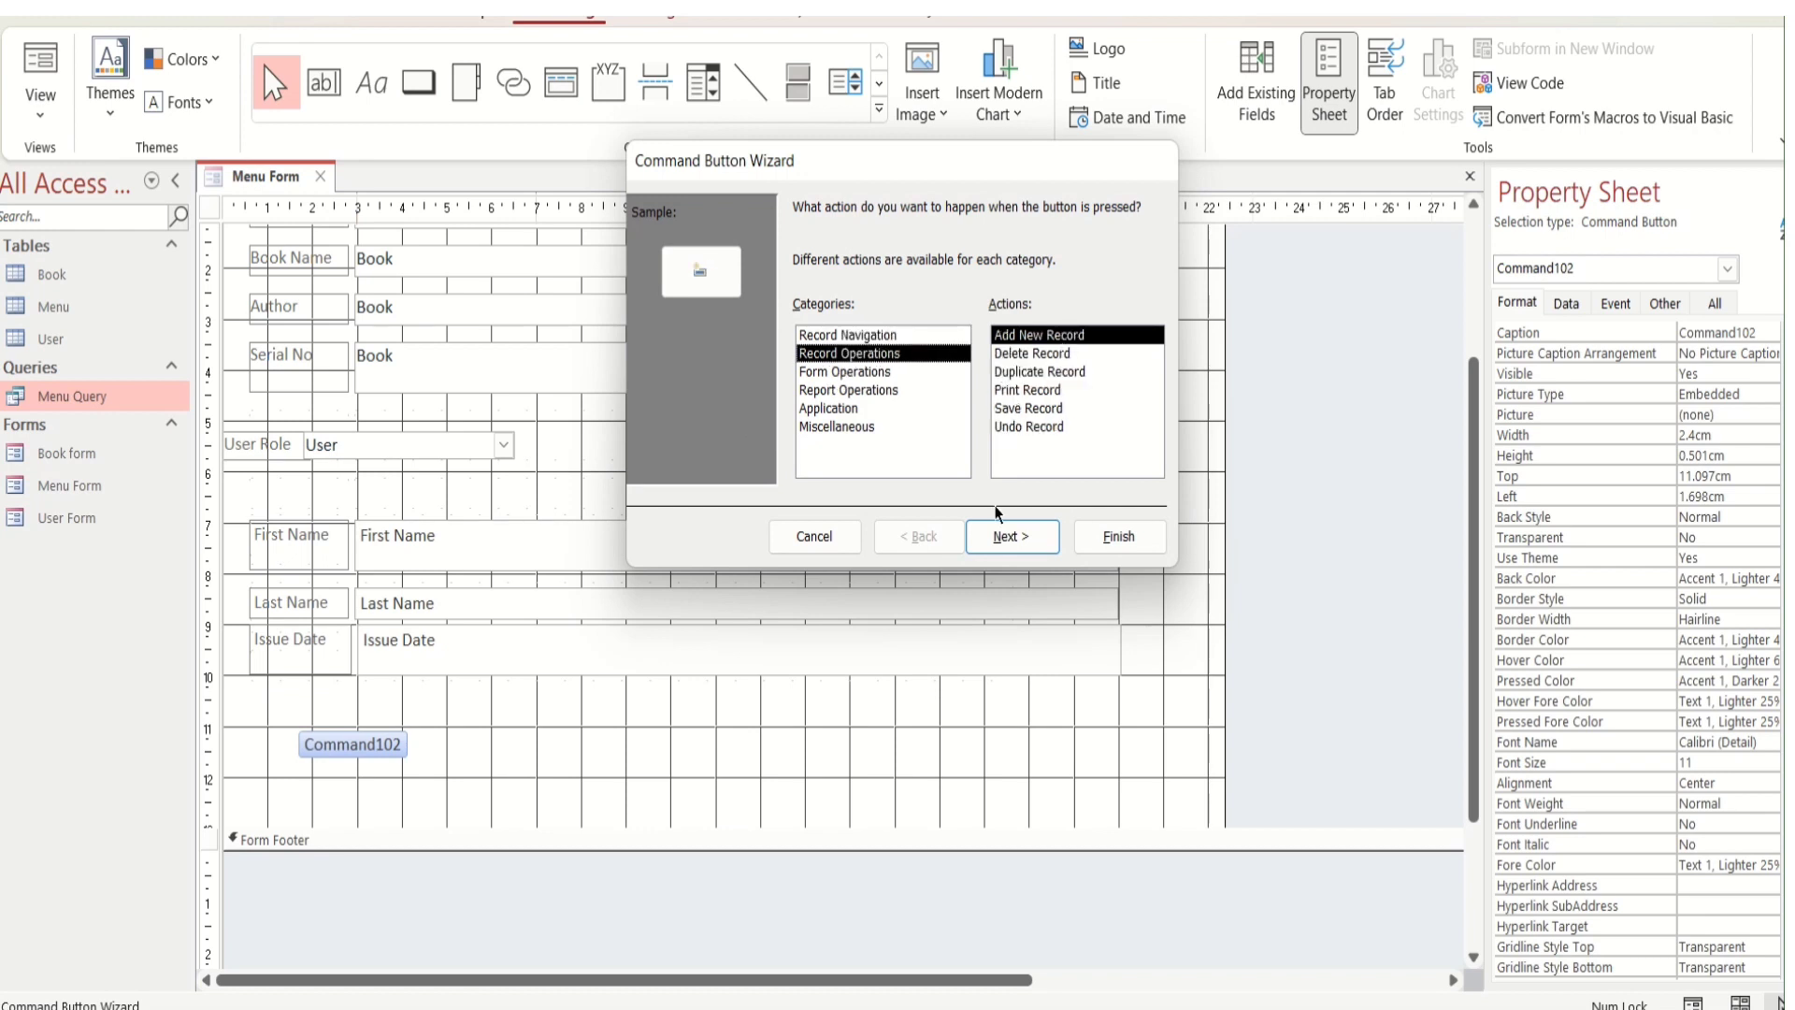
{"action": "left_click", "coordinate": [1008, 537]}
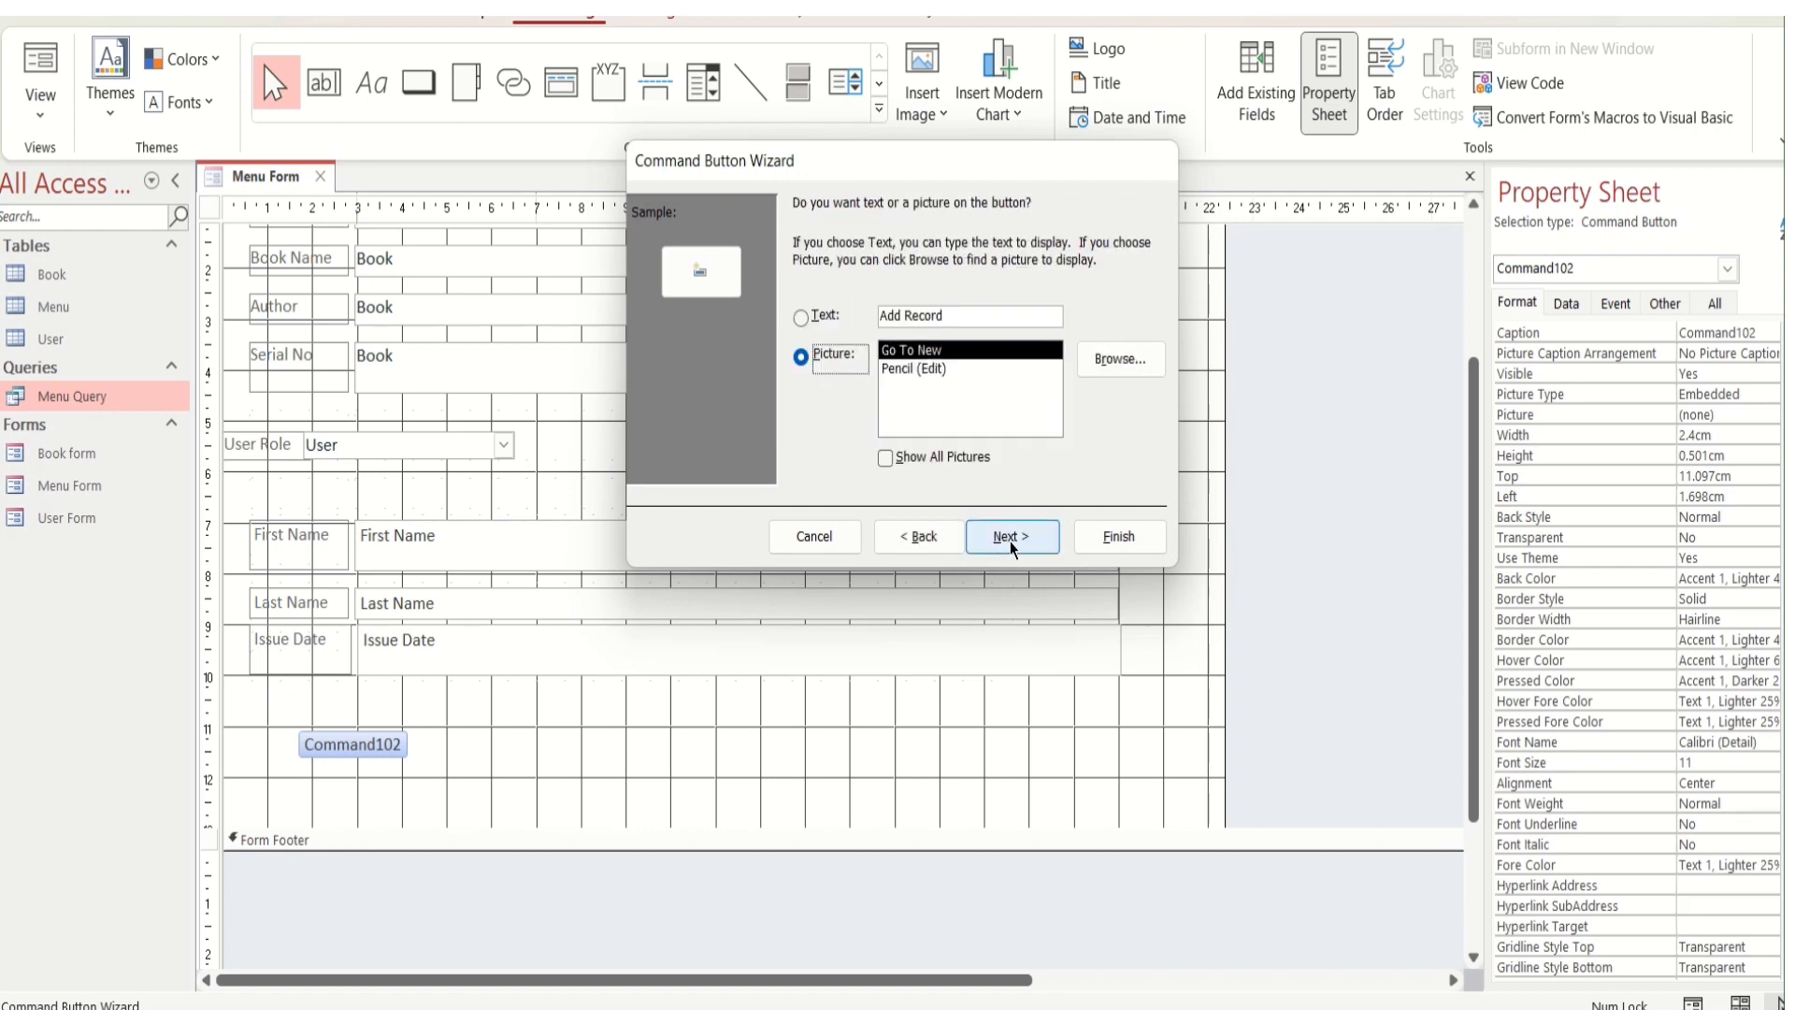
{"action": "left_click", "coordinate": [1010, 538]}
{"action": "left_click", "coordinate": [1120, 536]}
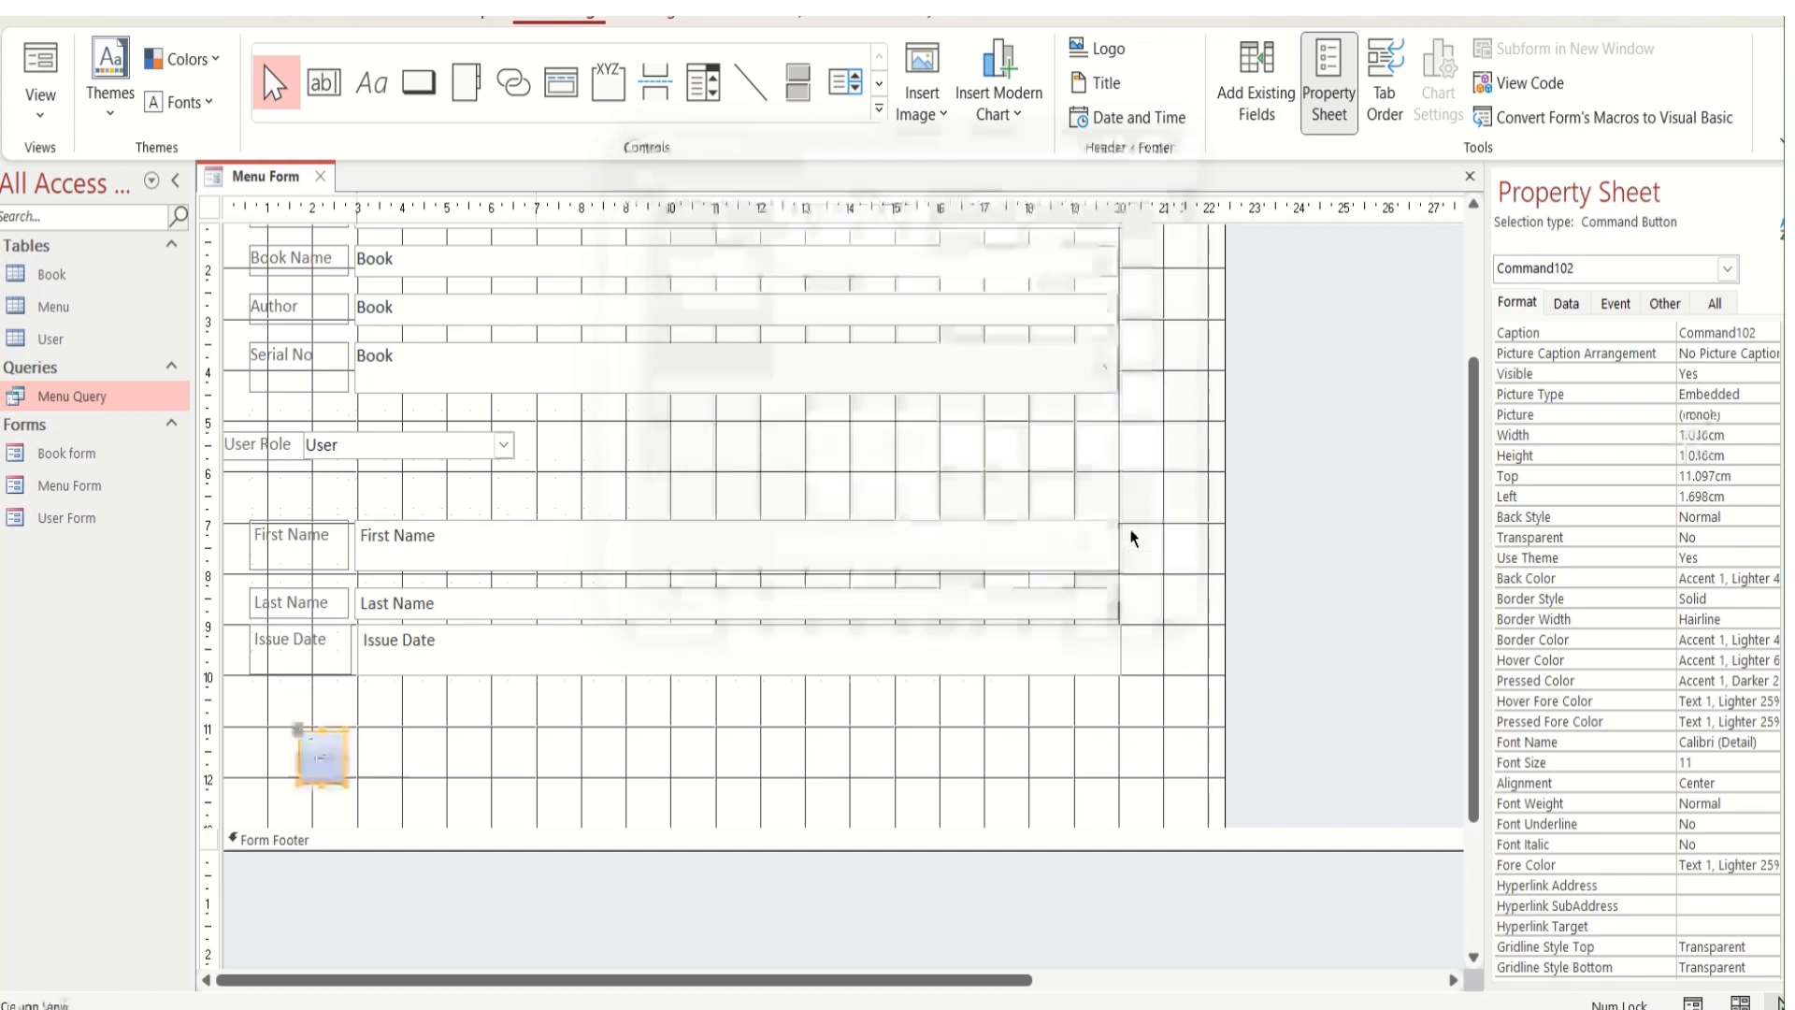
{"action": "right_click", "coordinate": [250, 176]}
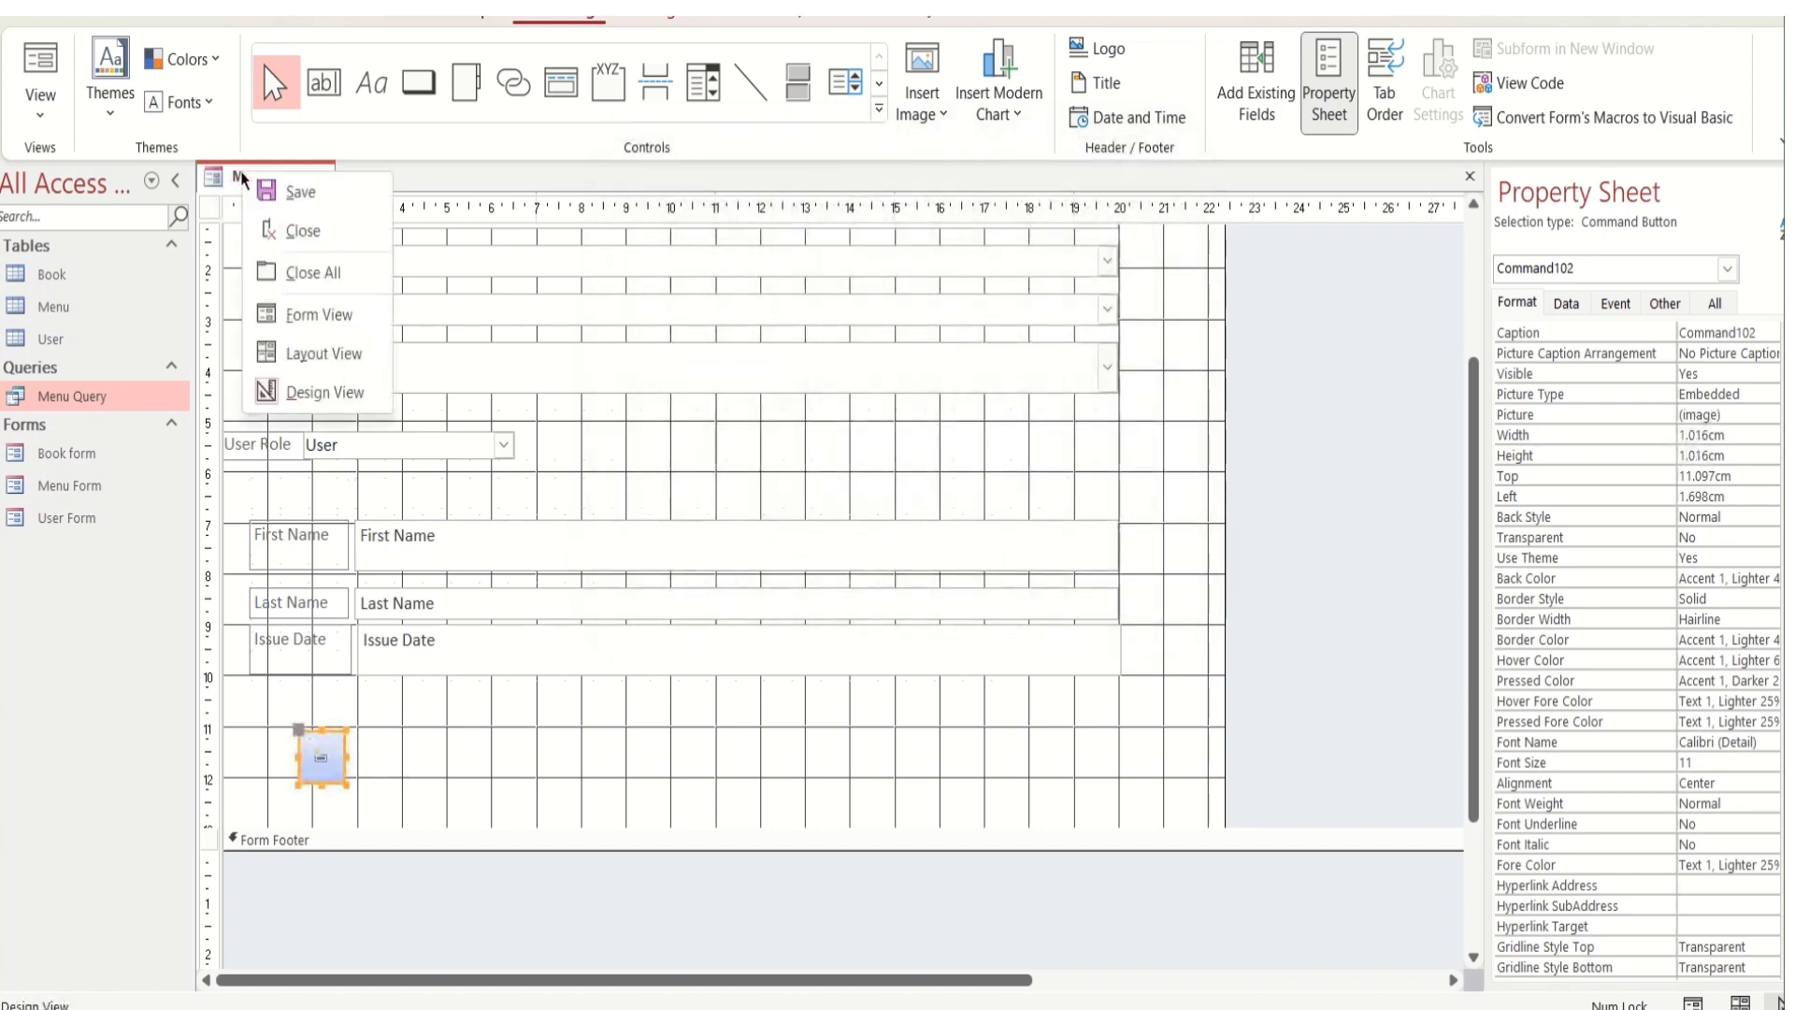
{"action": "left_click", "coordinate": [273, 187]}
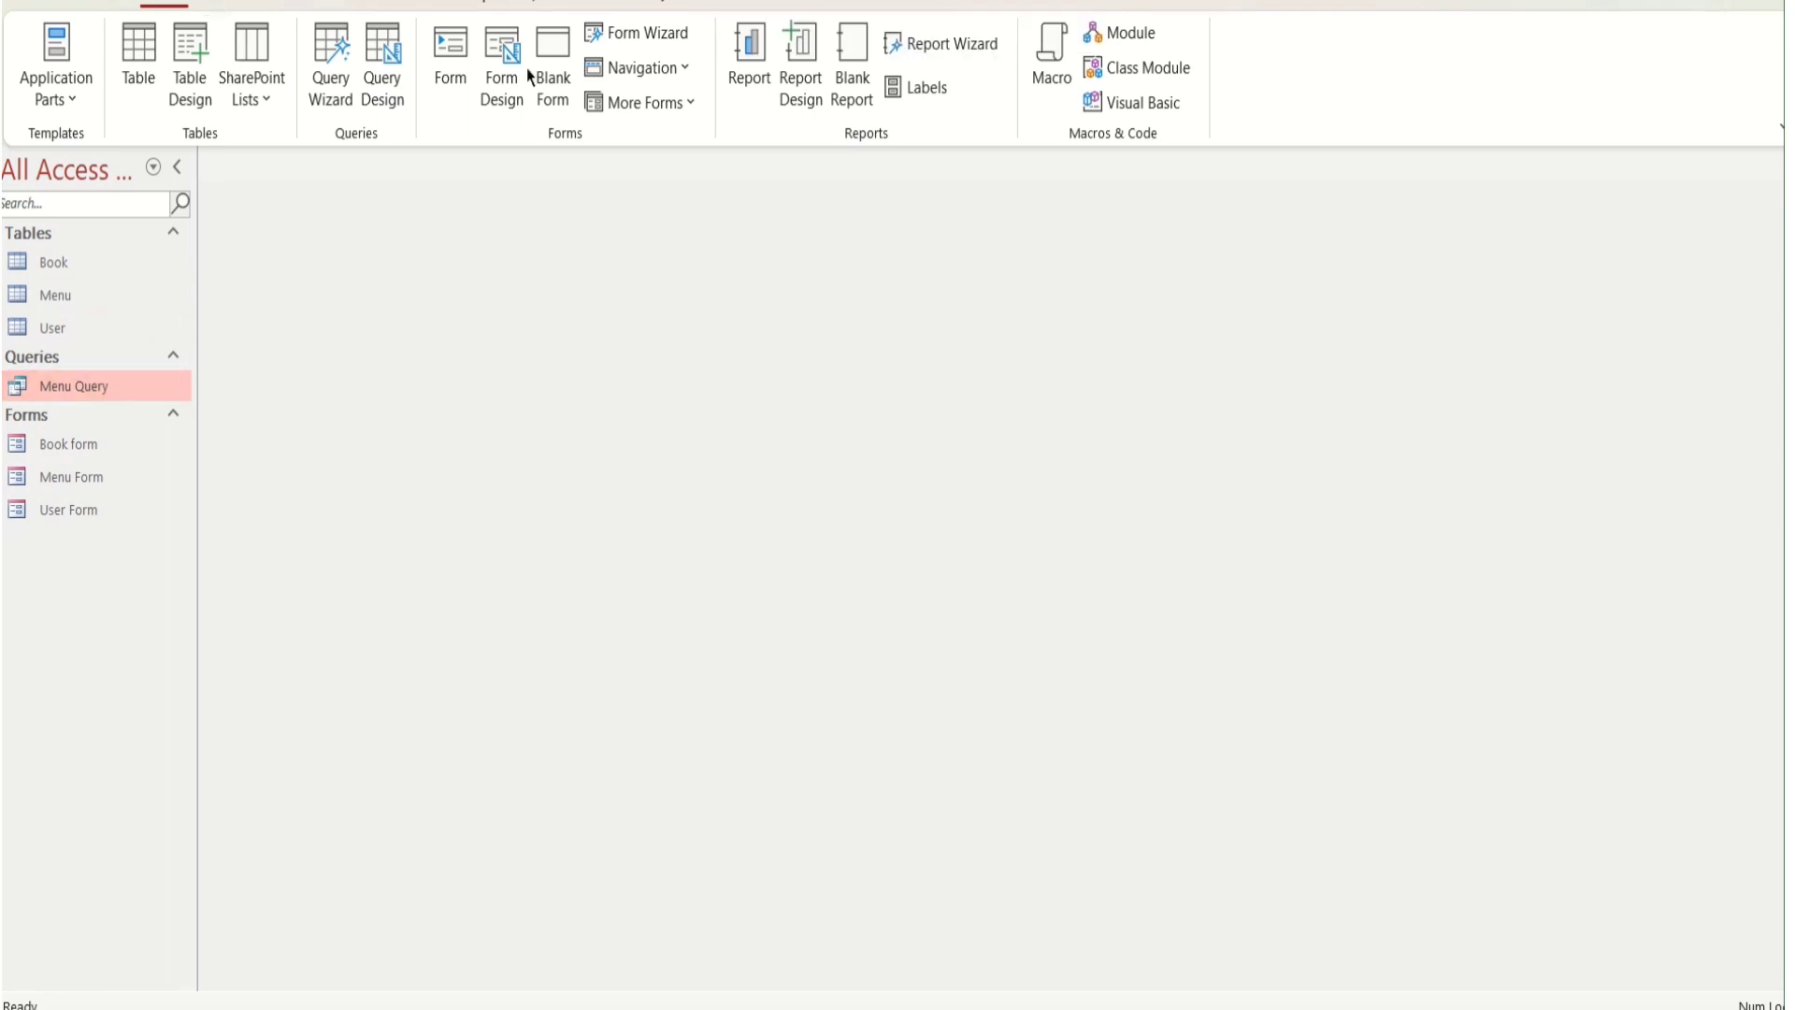
Start a report with the Report Wizard, adding ID from Menu Query and Book Name, Author and Serial No from the Book table
{"action": "left_click", "coordinate": [921, 47]}
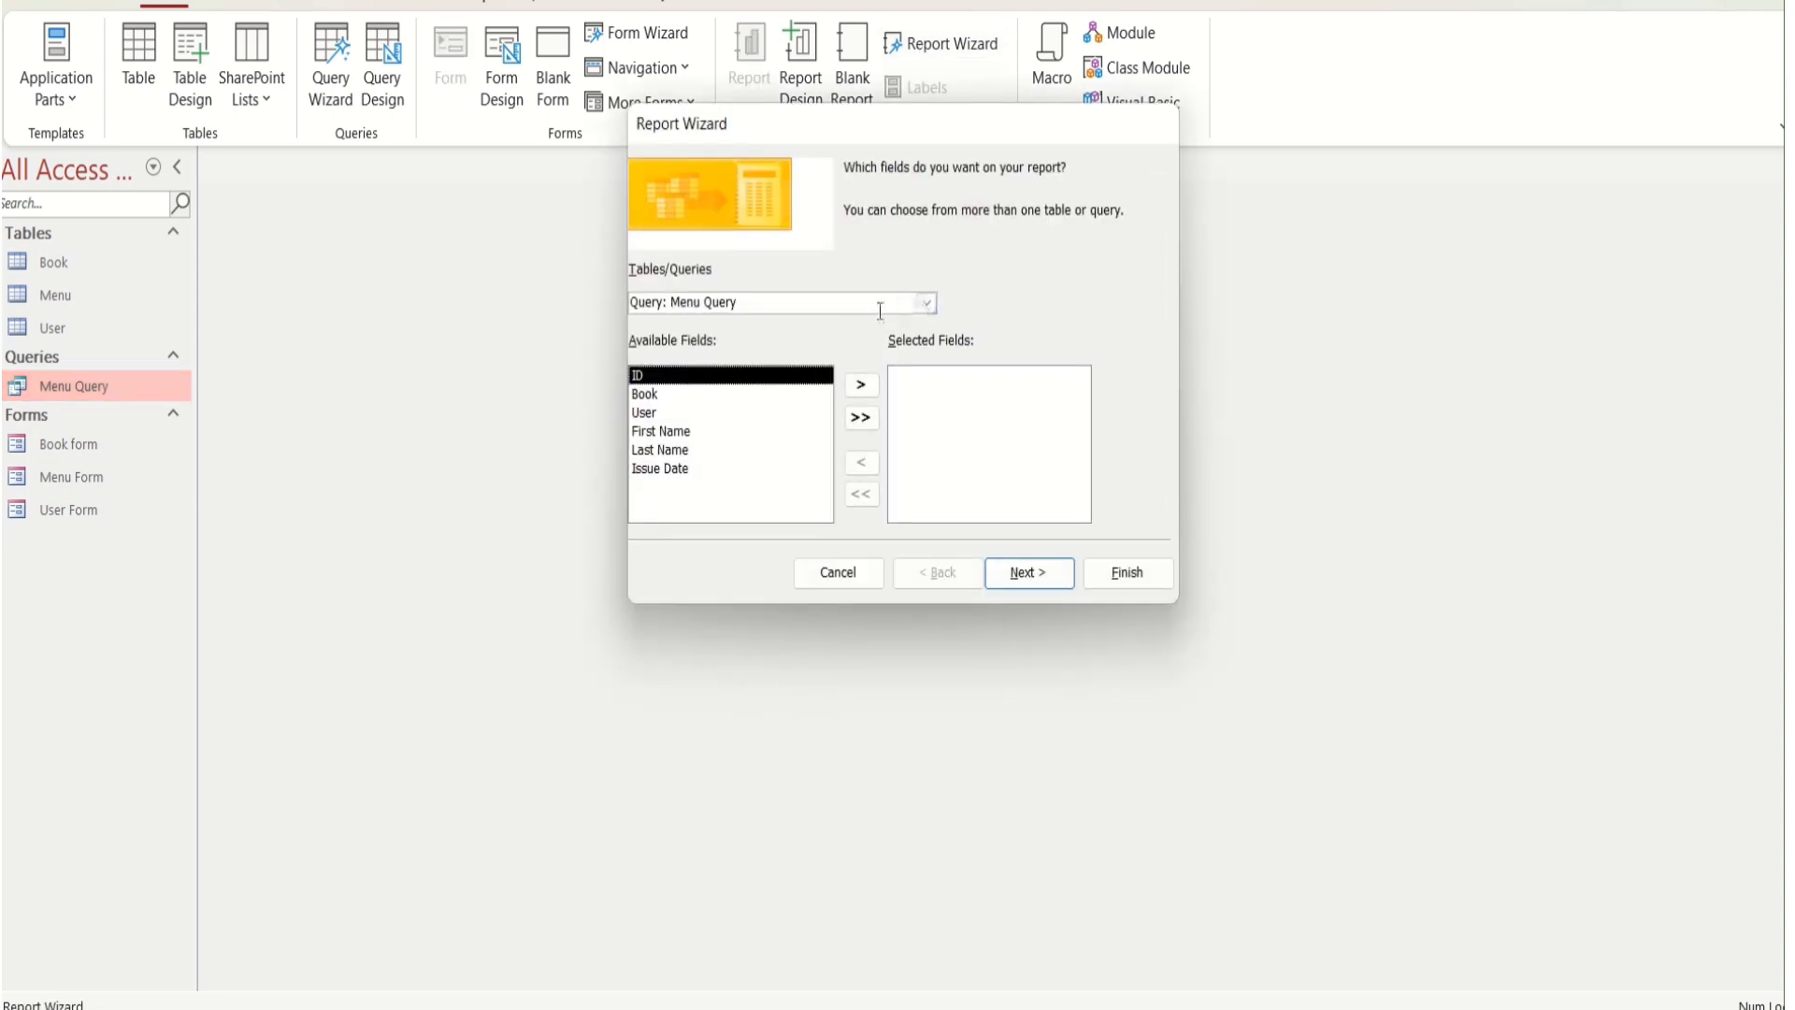
{"action": "left_click", "coordinate": [867, 395]}
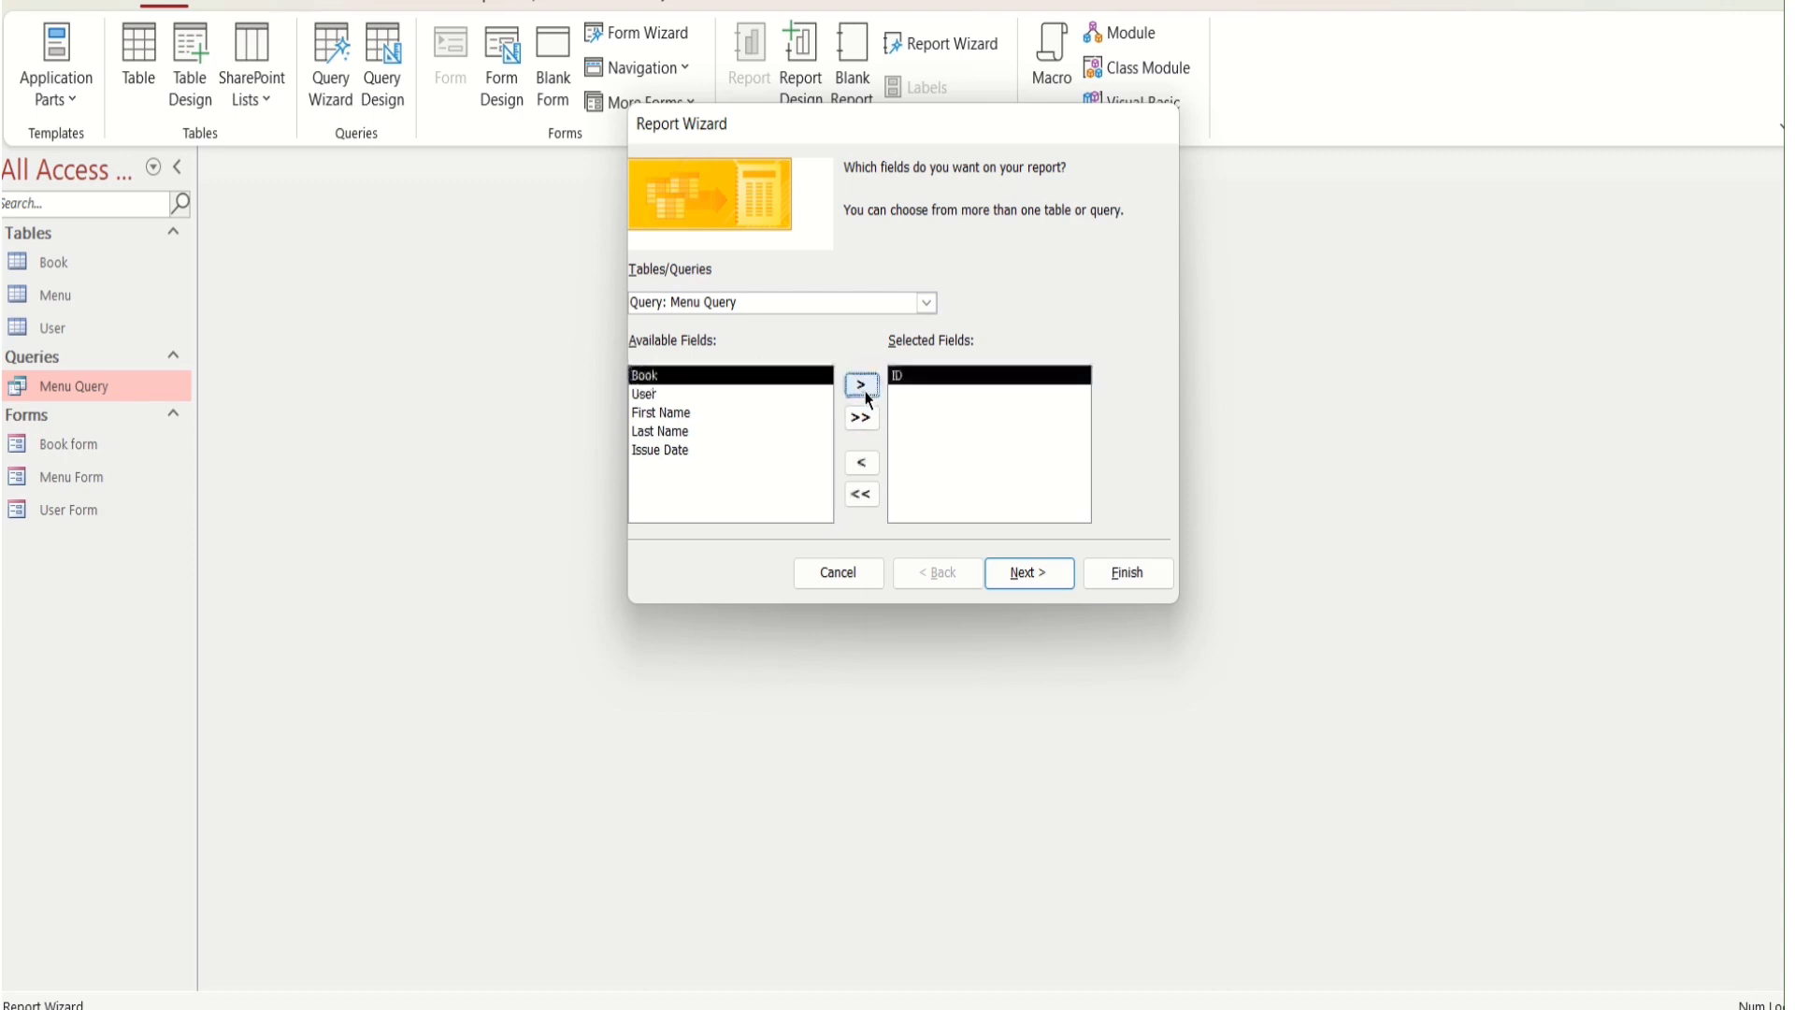
{"action": "left_click", "coordinate": [926, 302]}
{"action": "left_click", "coordinate": [839, 326]}
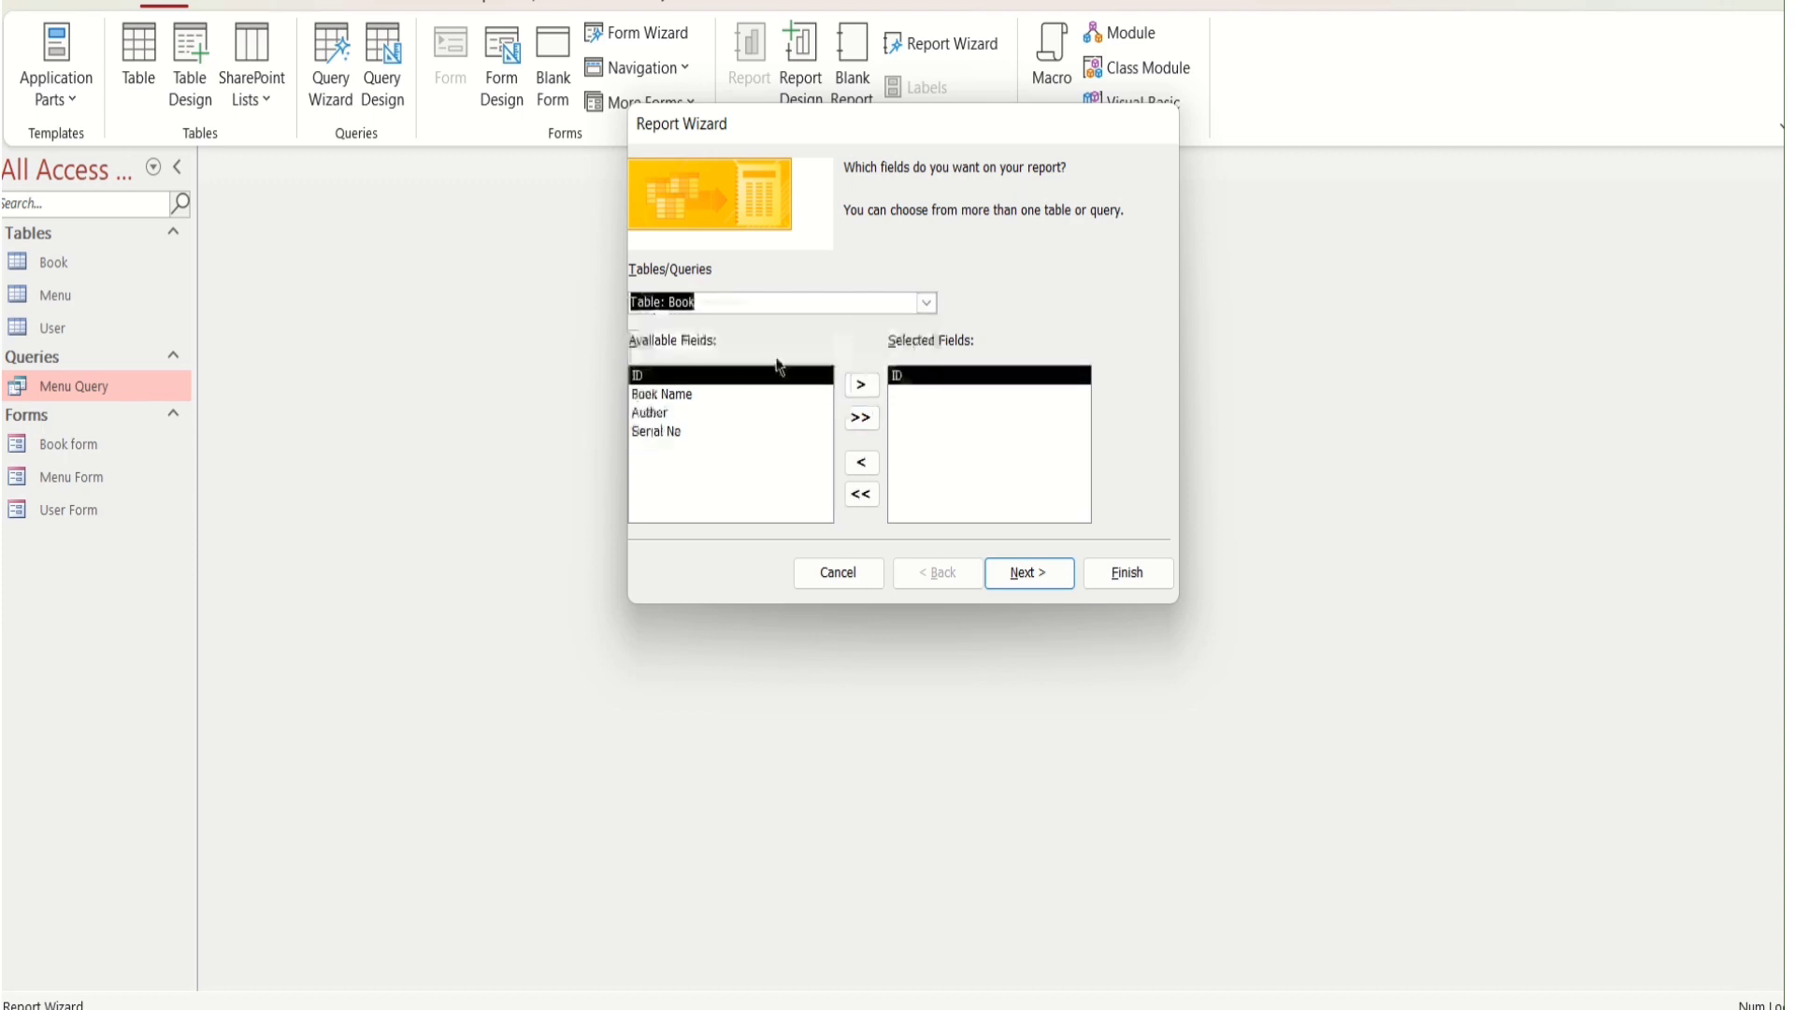
{"action": "left_click", "coordinate": [727, 393]}
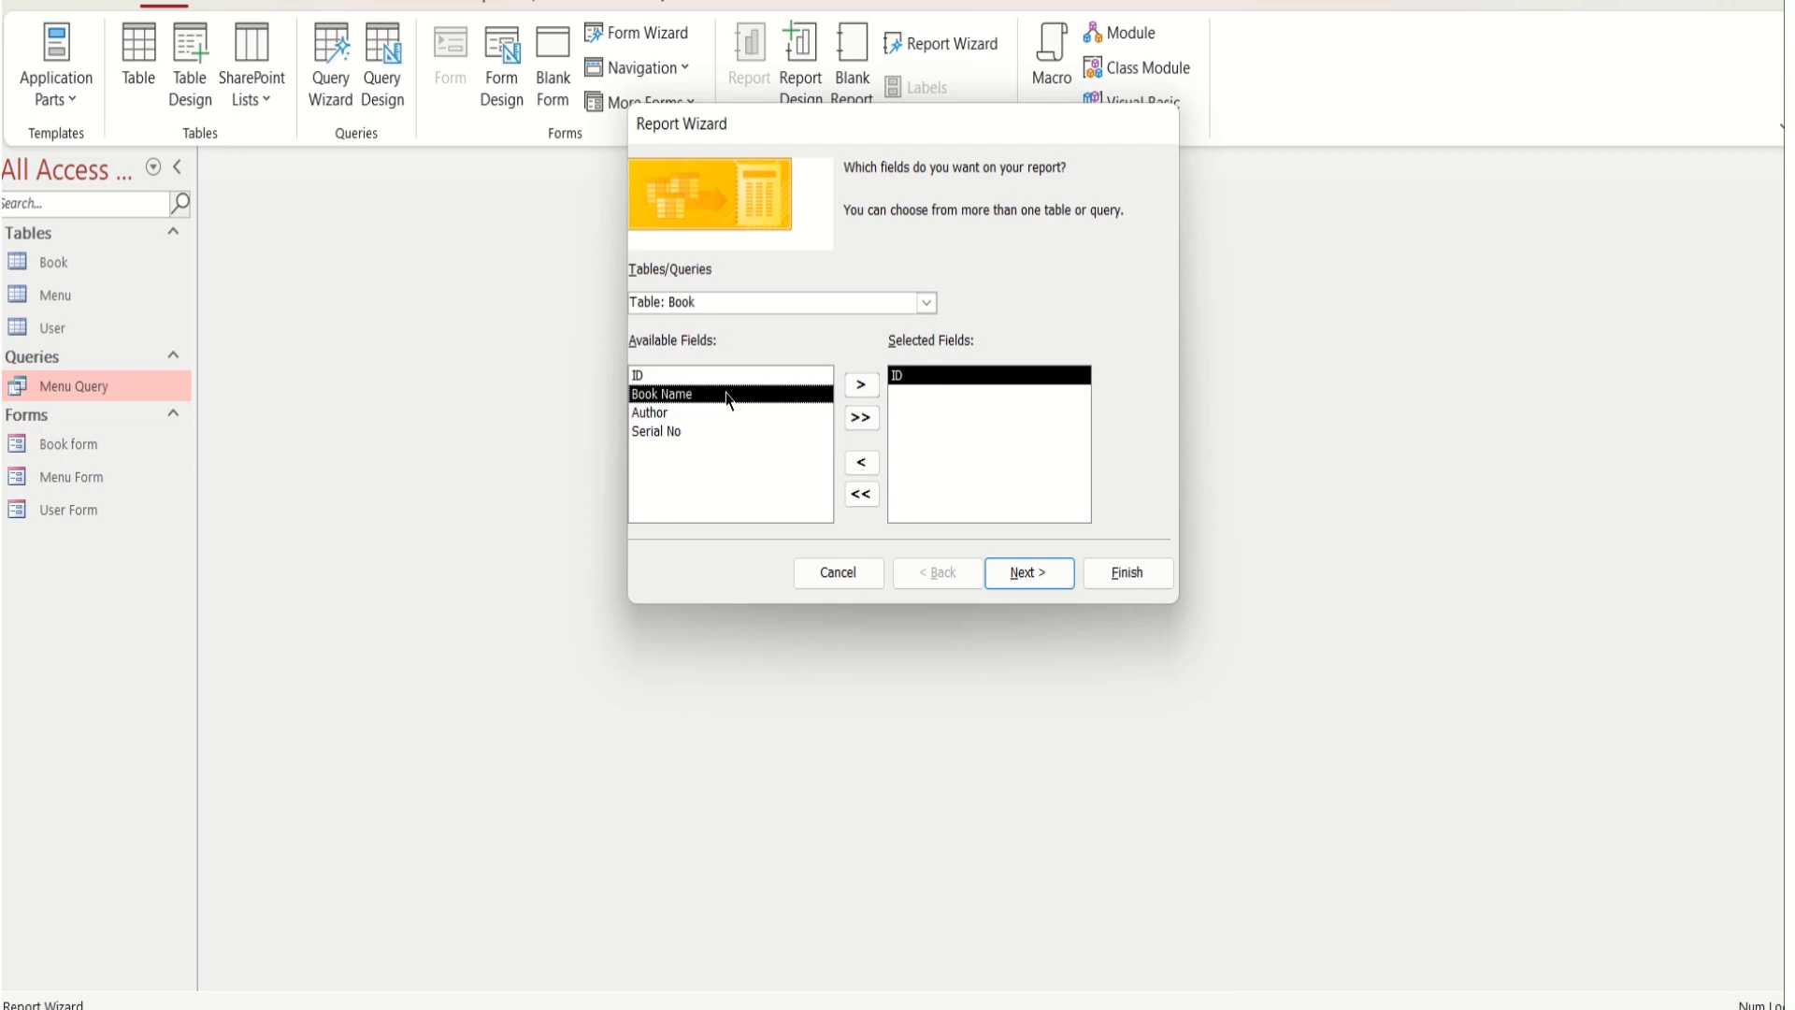
{"action": "left_click", "coordinate": [861, 386]}
{"action": "left_click", "coordinate": [861, 385]}
{"action": "left_click", "coordinate": [861, 385]}
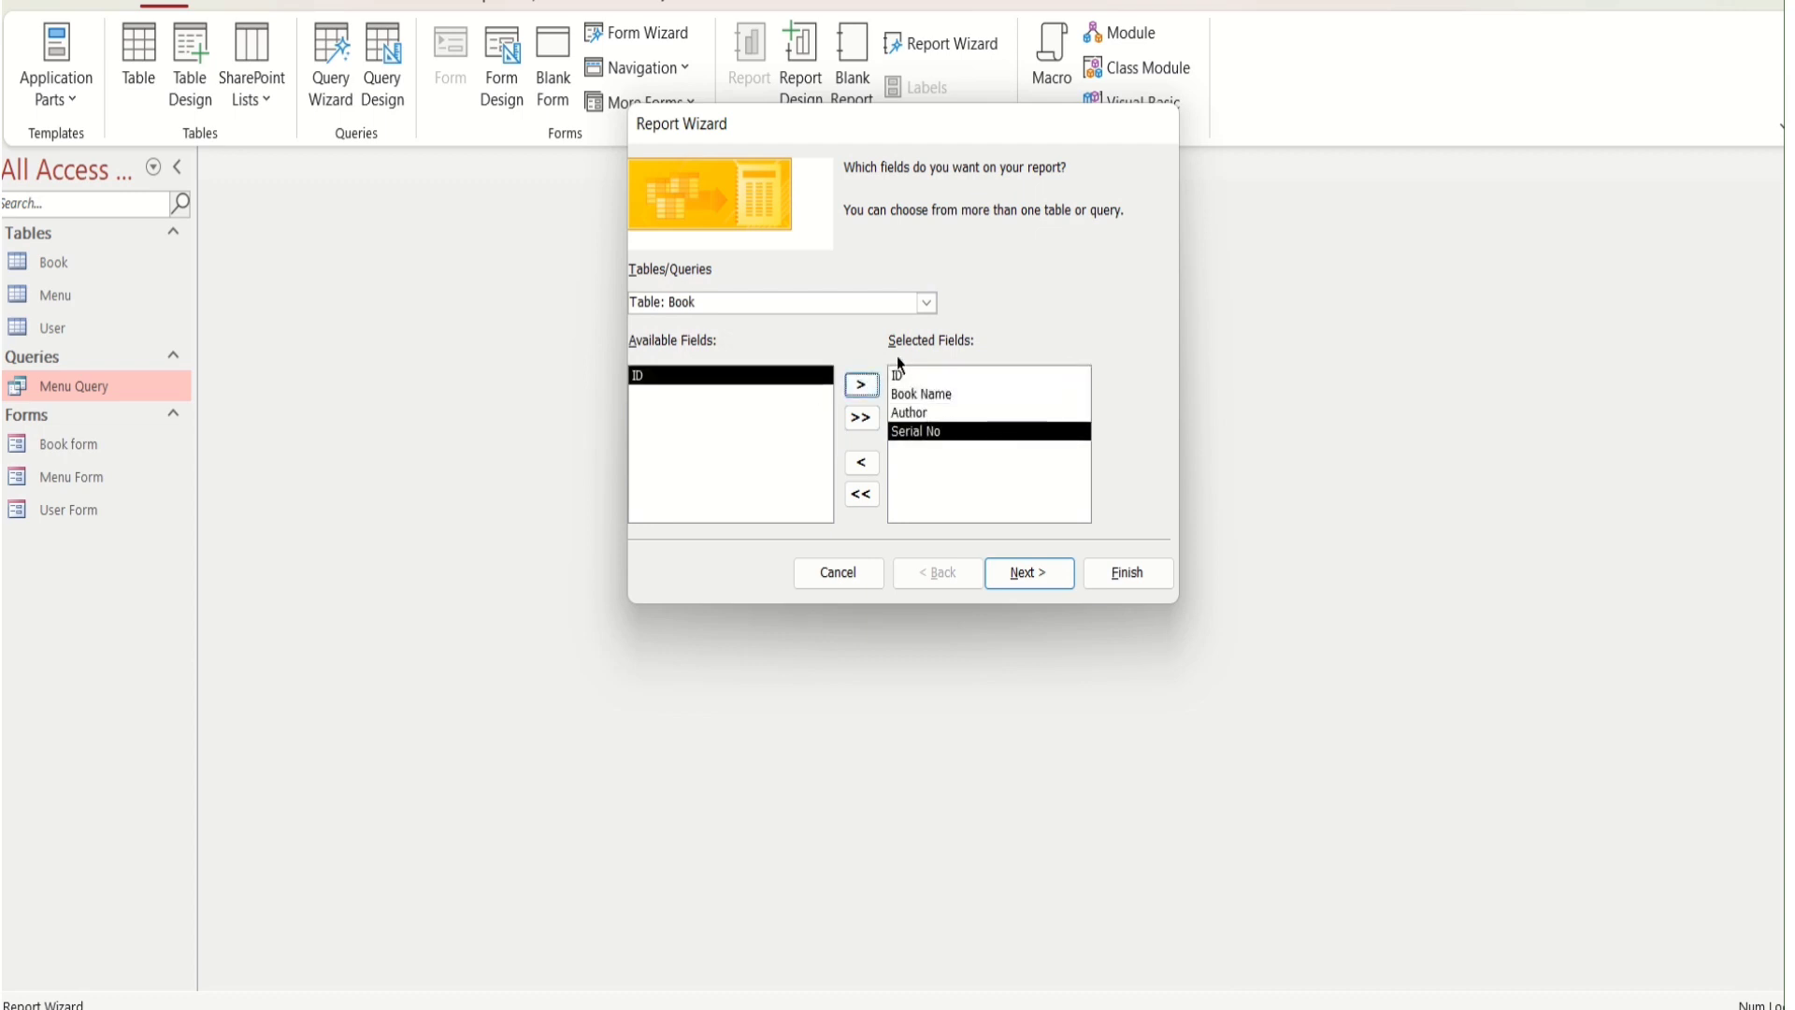
Add the User Role field from the User table to the report's selected fields
{"action": "left_click", "coordinate": [926, 303]}
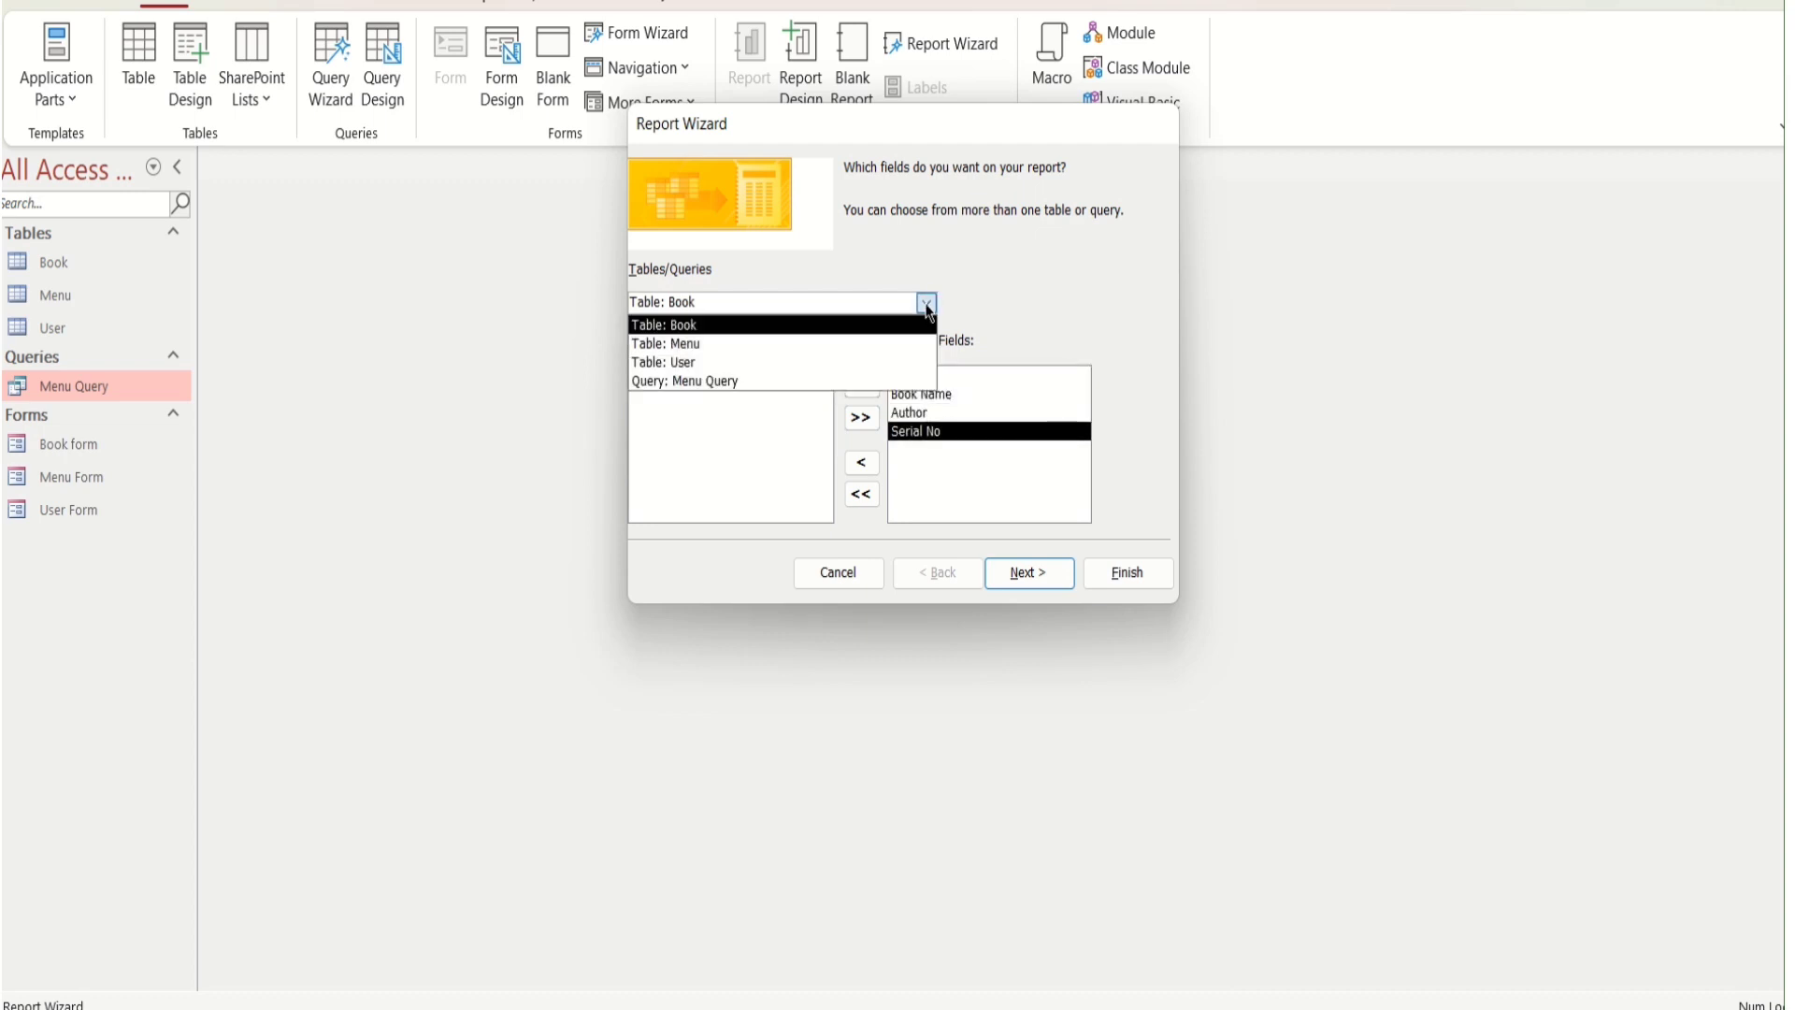
{"action": "left_click", "coordinate": [812, 361]}
{"action": "left_click", "coordinate": [798, 394]}
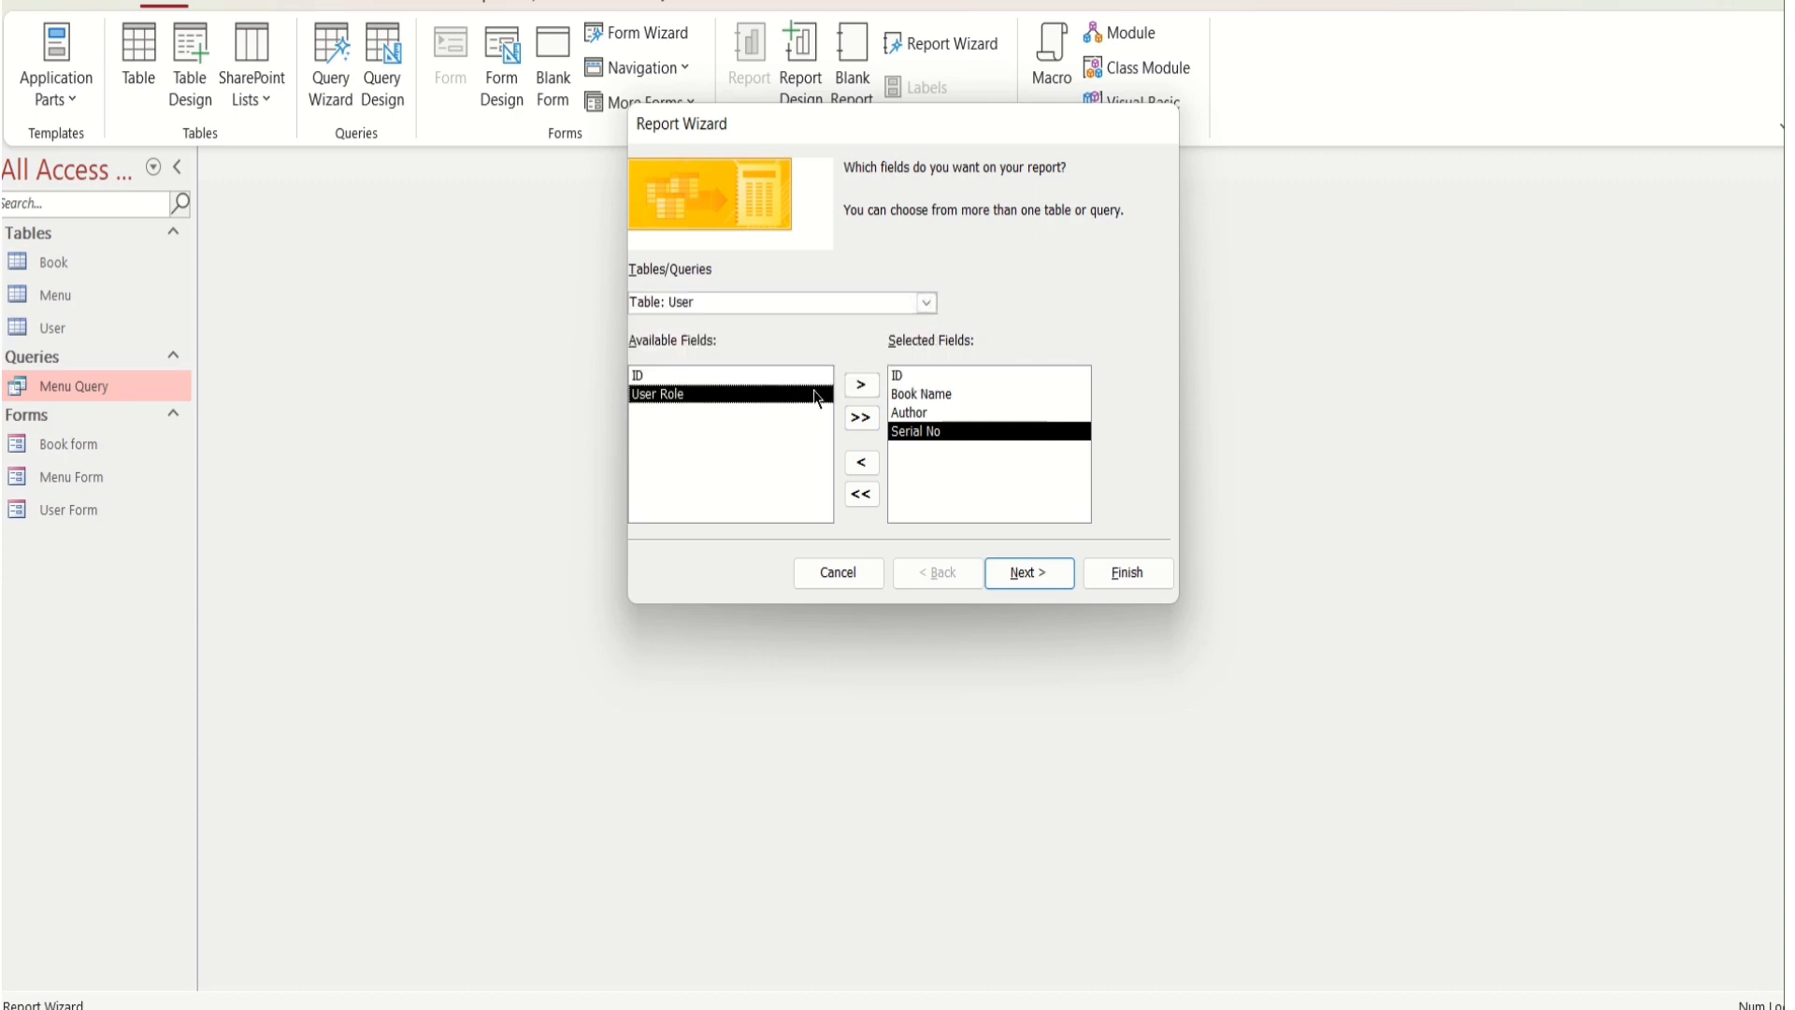
{"action": "left_click", "coordinate": [861, 385]}
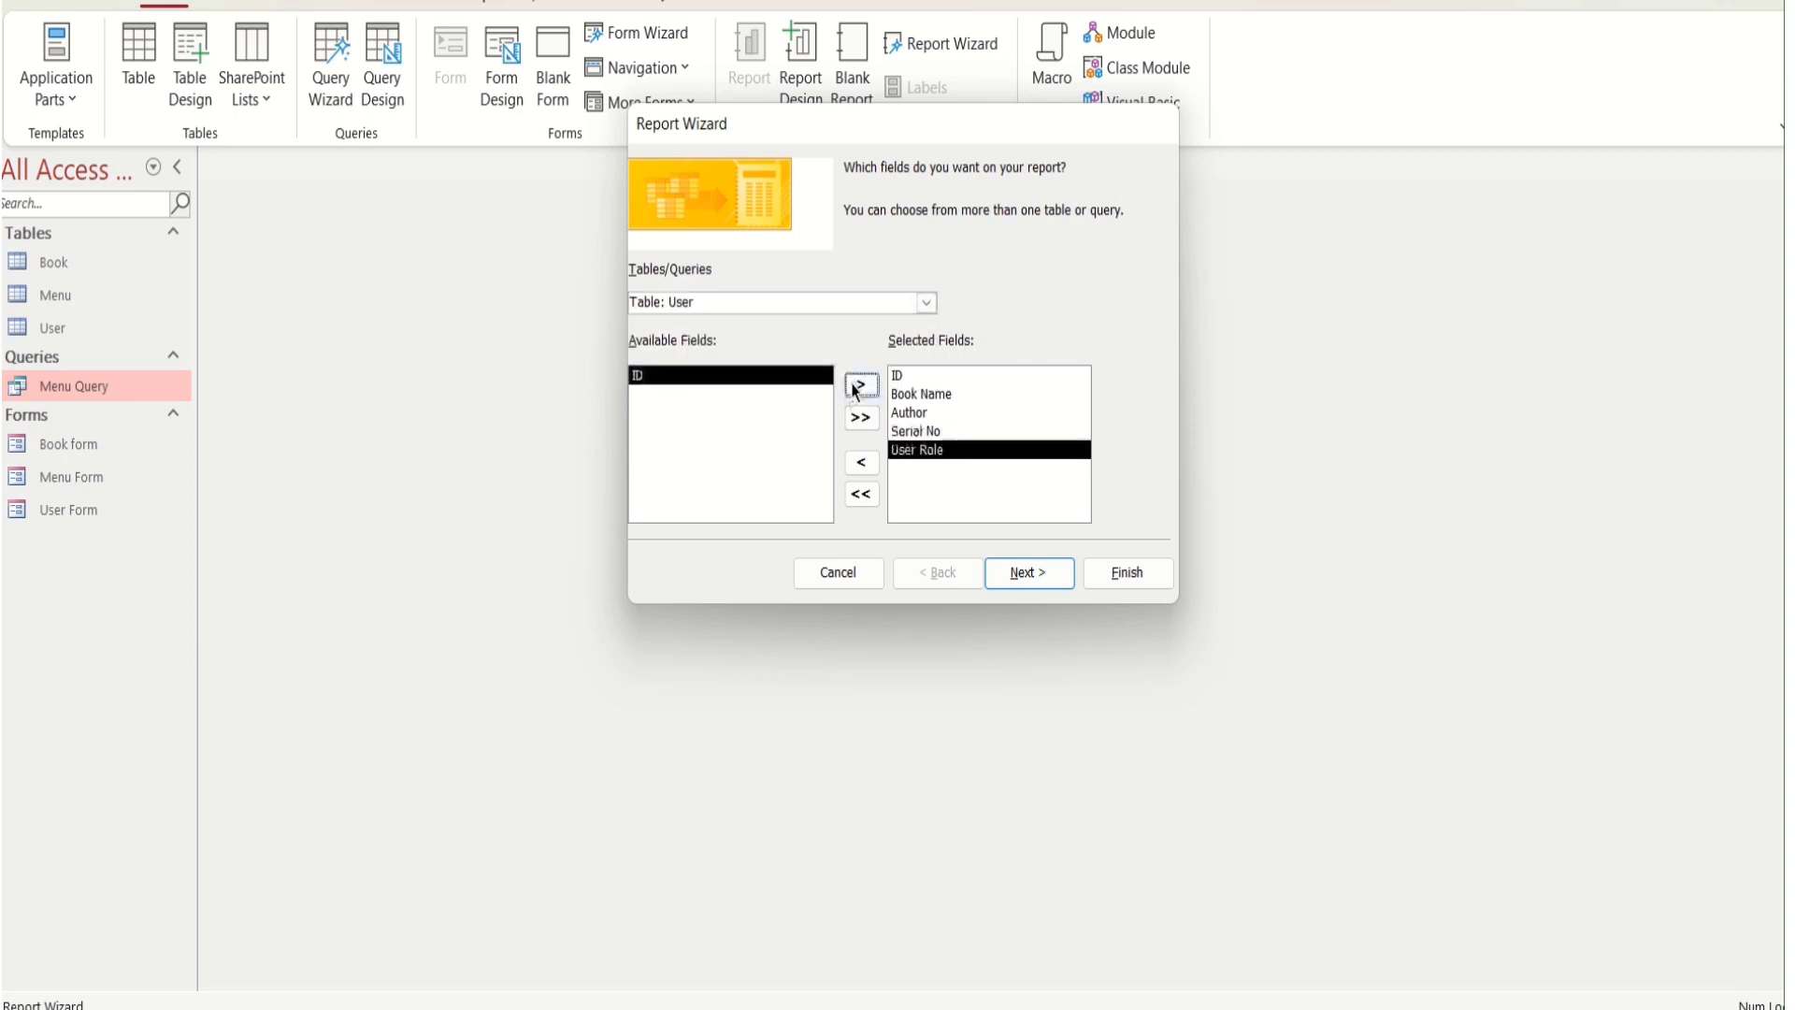
Add the First Name, Last Name and Issue Date fields from Menu Query to the report's selected fields
{"action": "left_click", "coordinate": [926, 303]}
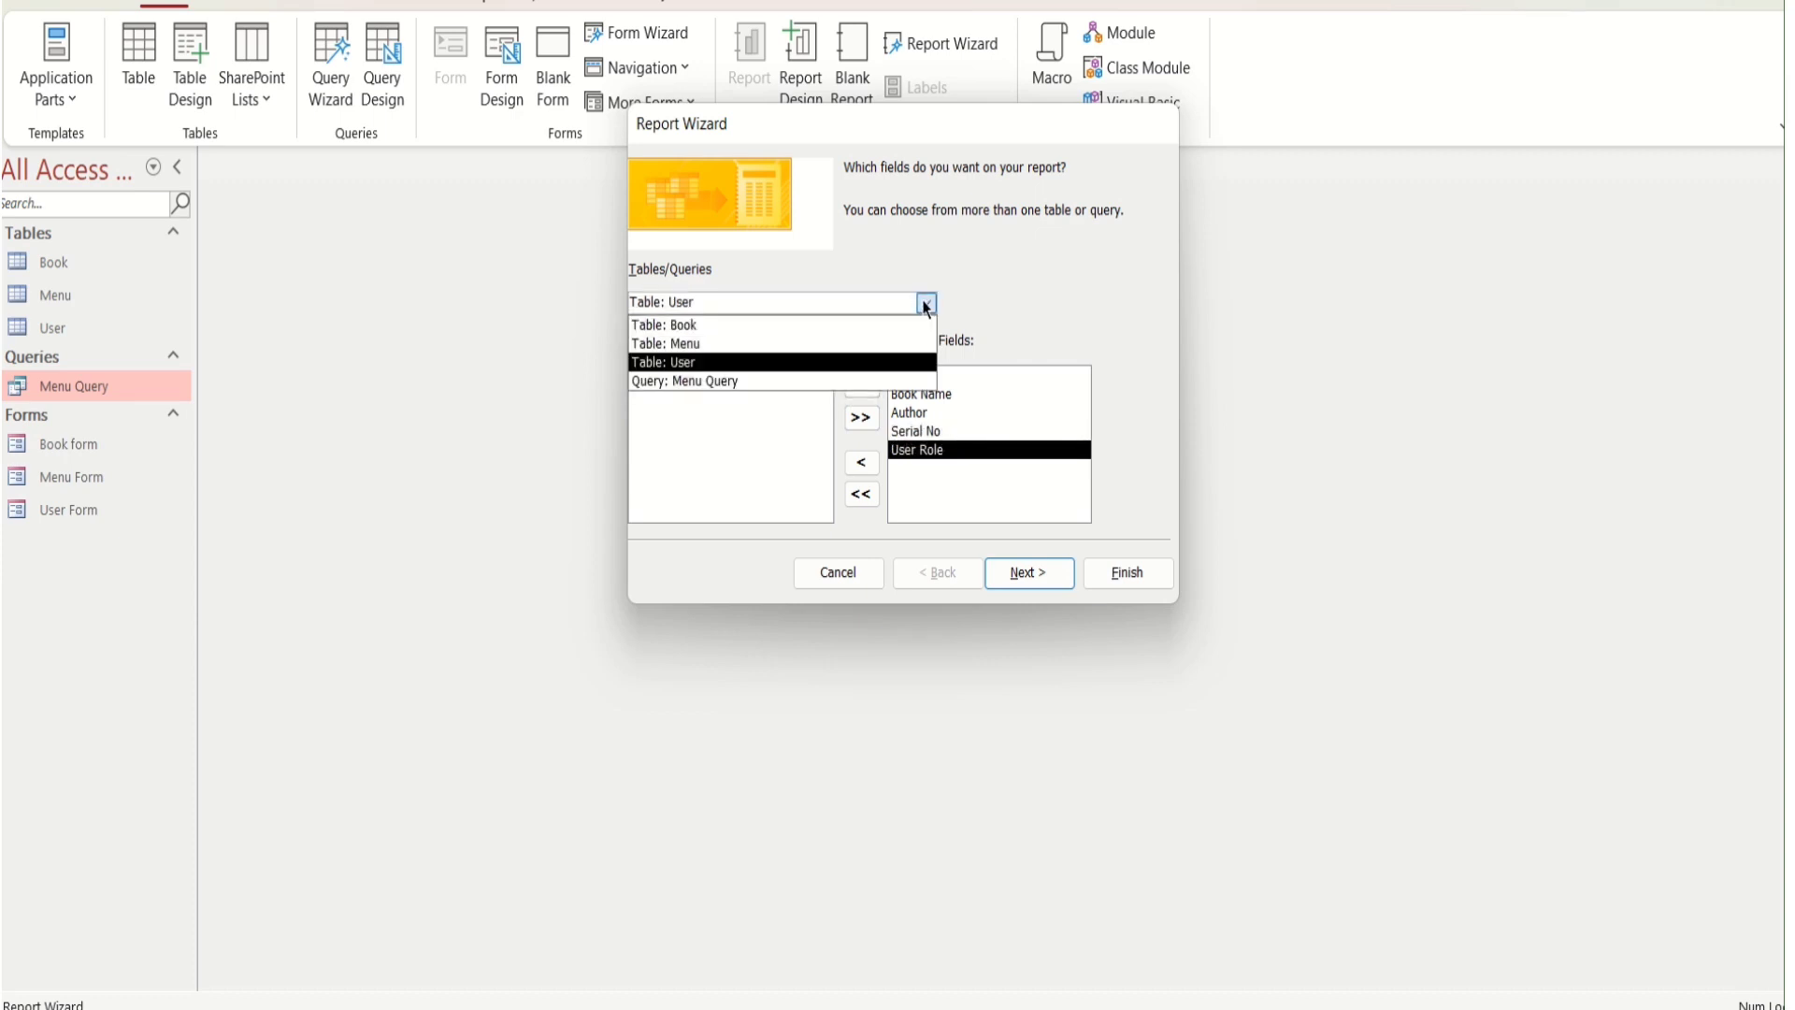
{"action": "left_click", "coordinate": [800, 385]}
{"action": "left_click", "coordinate": [754, 412]}
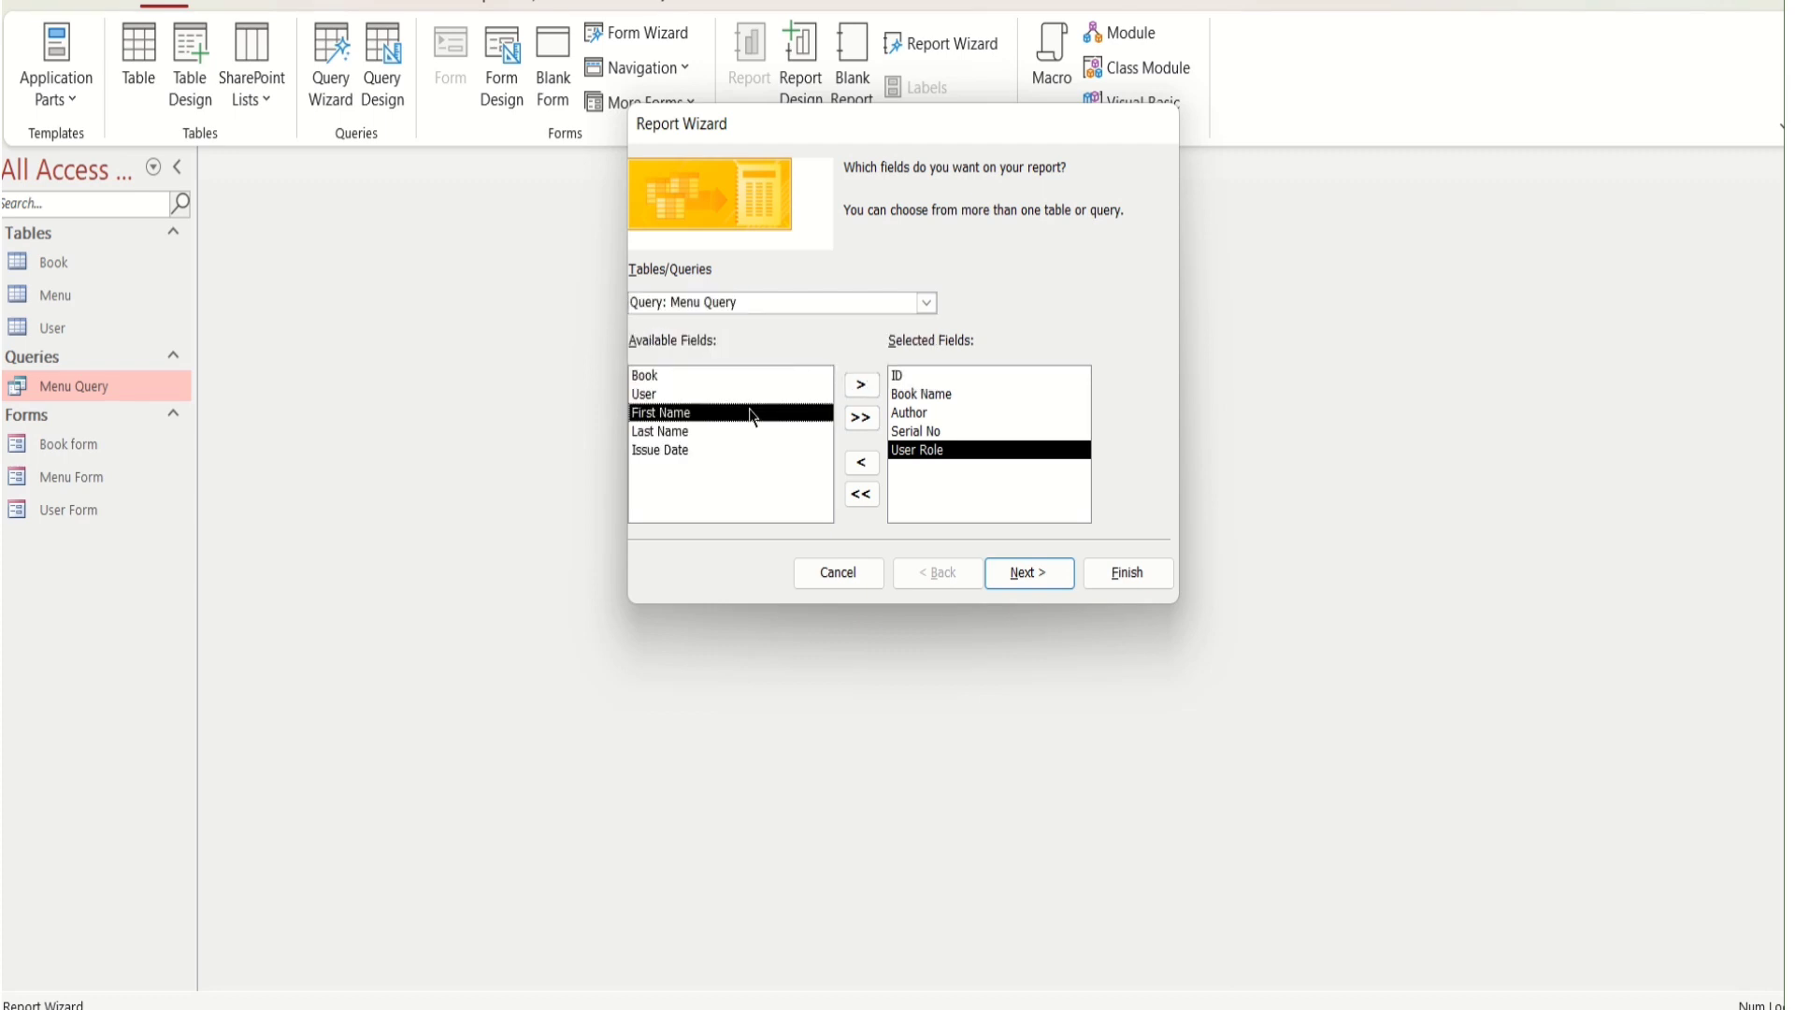
{"action": "left_click", "coordinate": [861, 385]}
{"action": "left_click", "coordinate": [861, 385]}
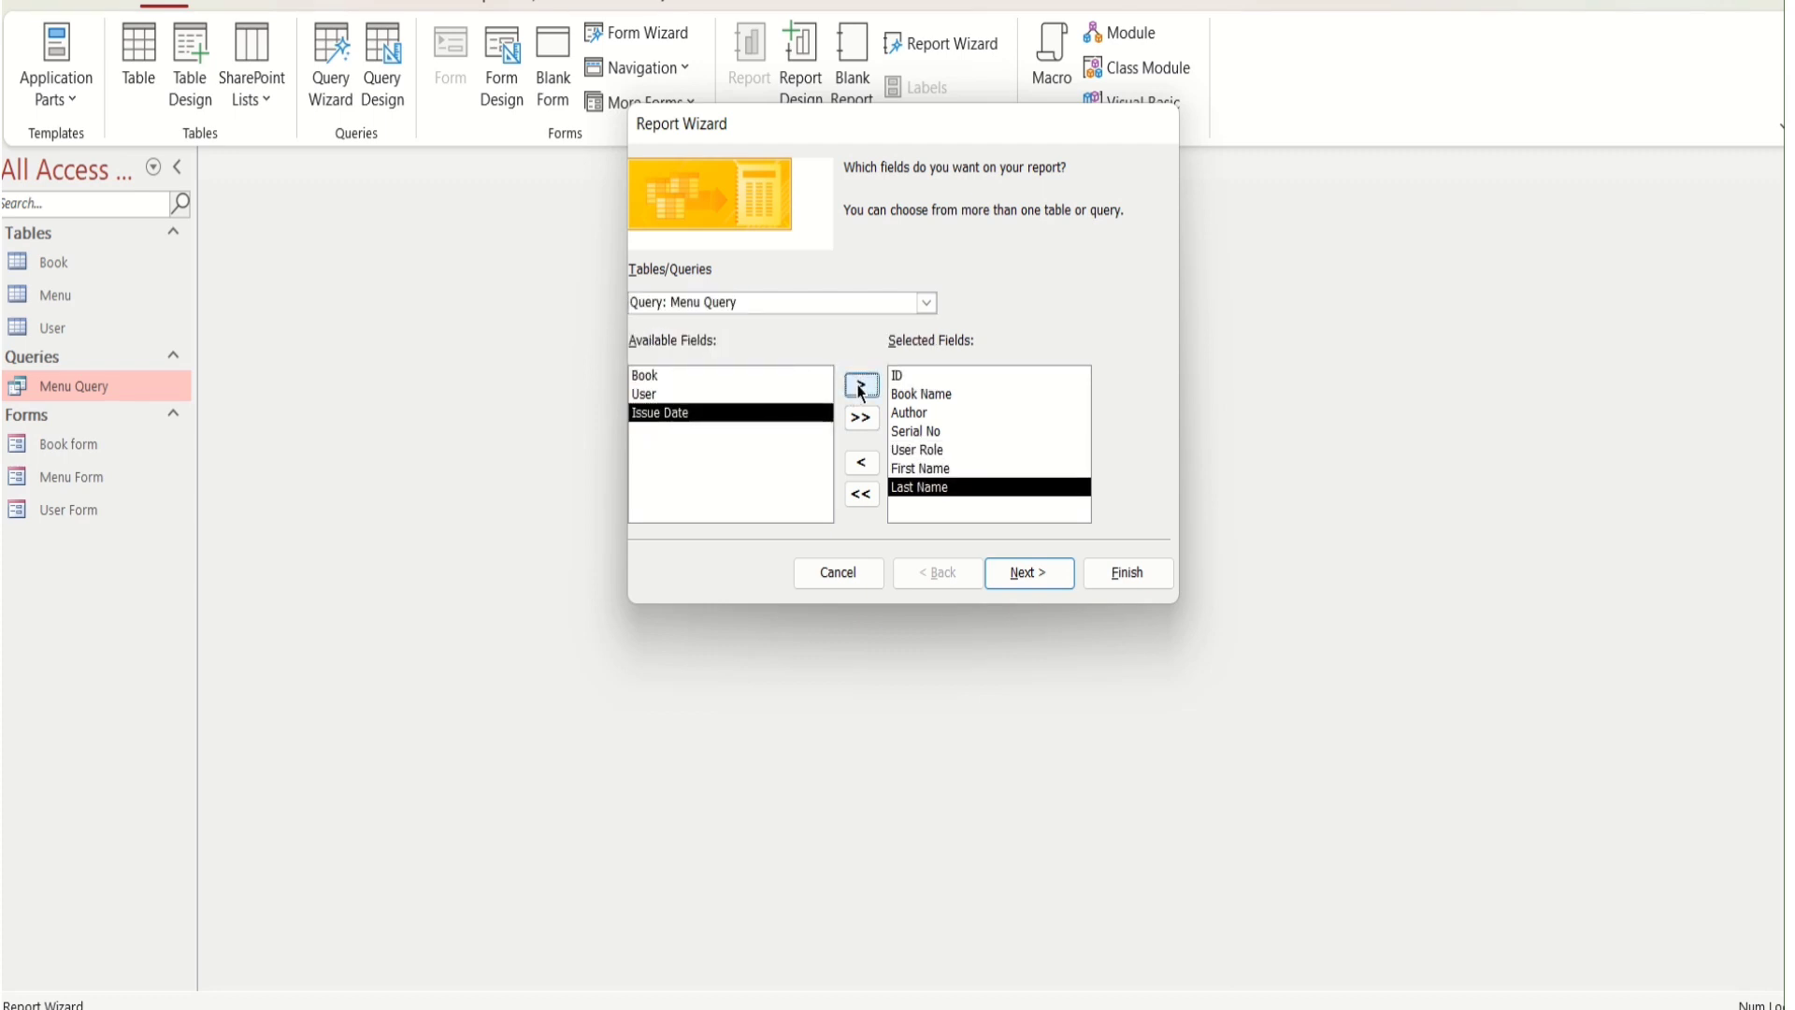
{"action": "left_click", "coordinate": [861, 389]}
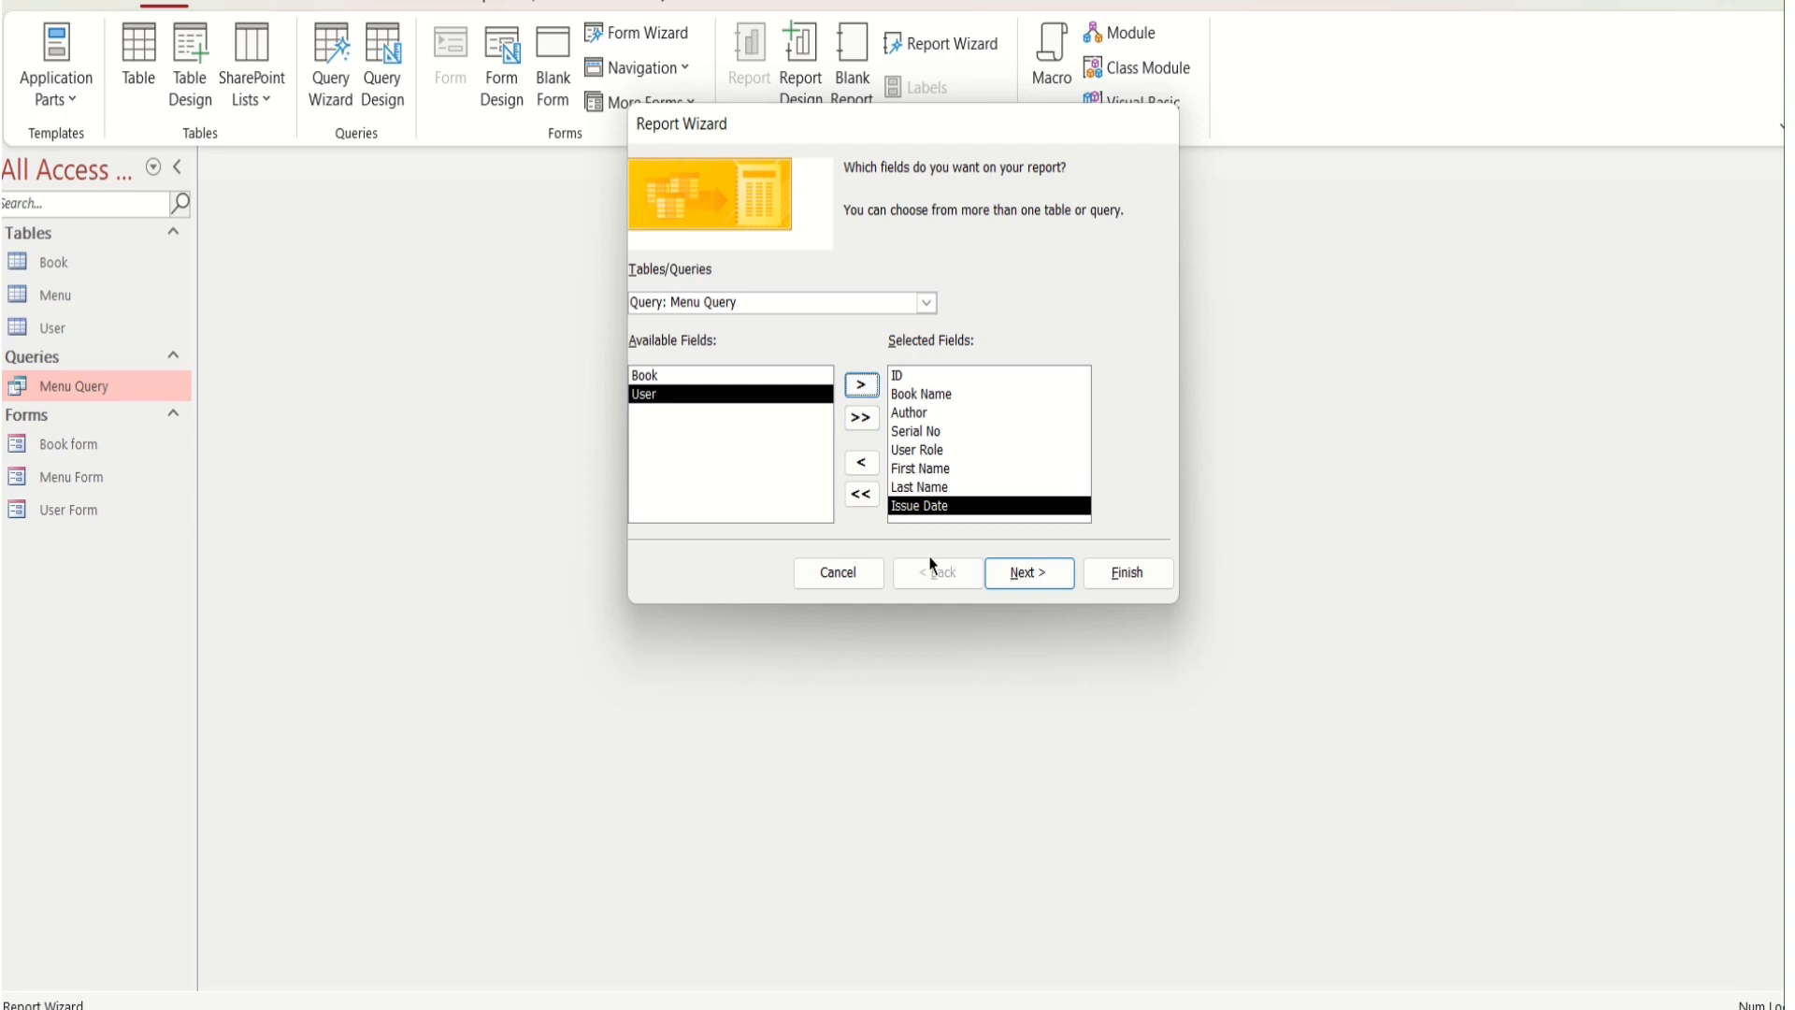
Organise the report data by Menu Query without adding any grouping levels
{"action": "left_click", "coordinate": [1016, 577]}
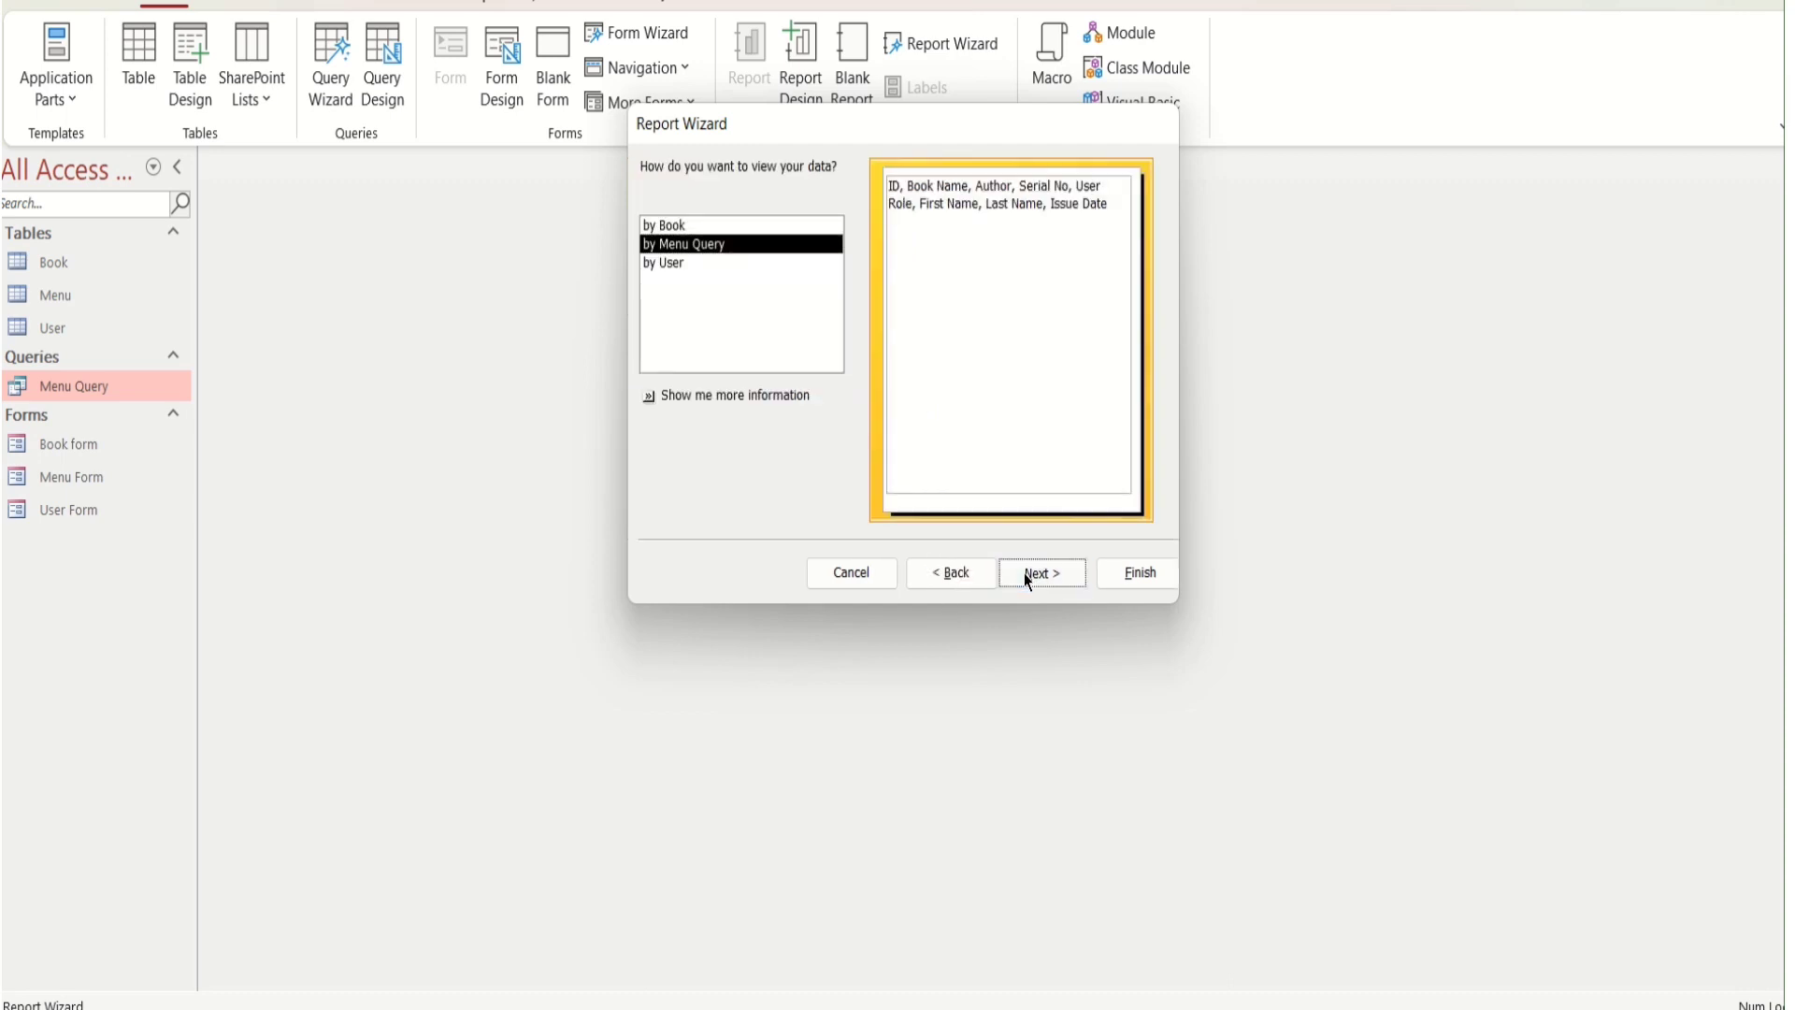
{"action": "left_click", "coordinate": [1026, 574]}
{"action": "left_click", "coordinate": [1027, 577]}
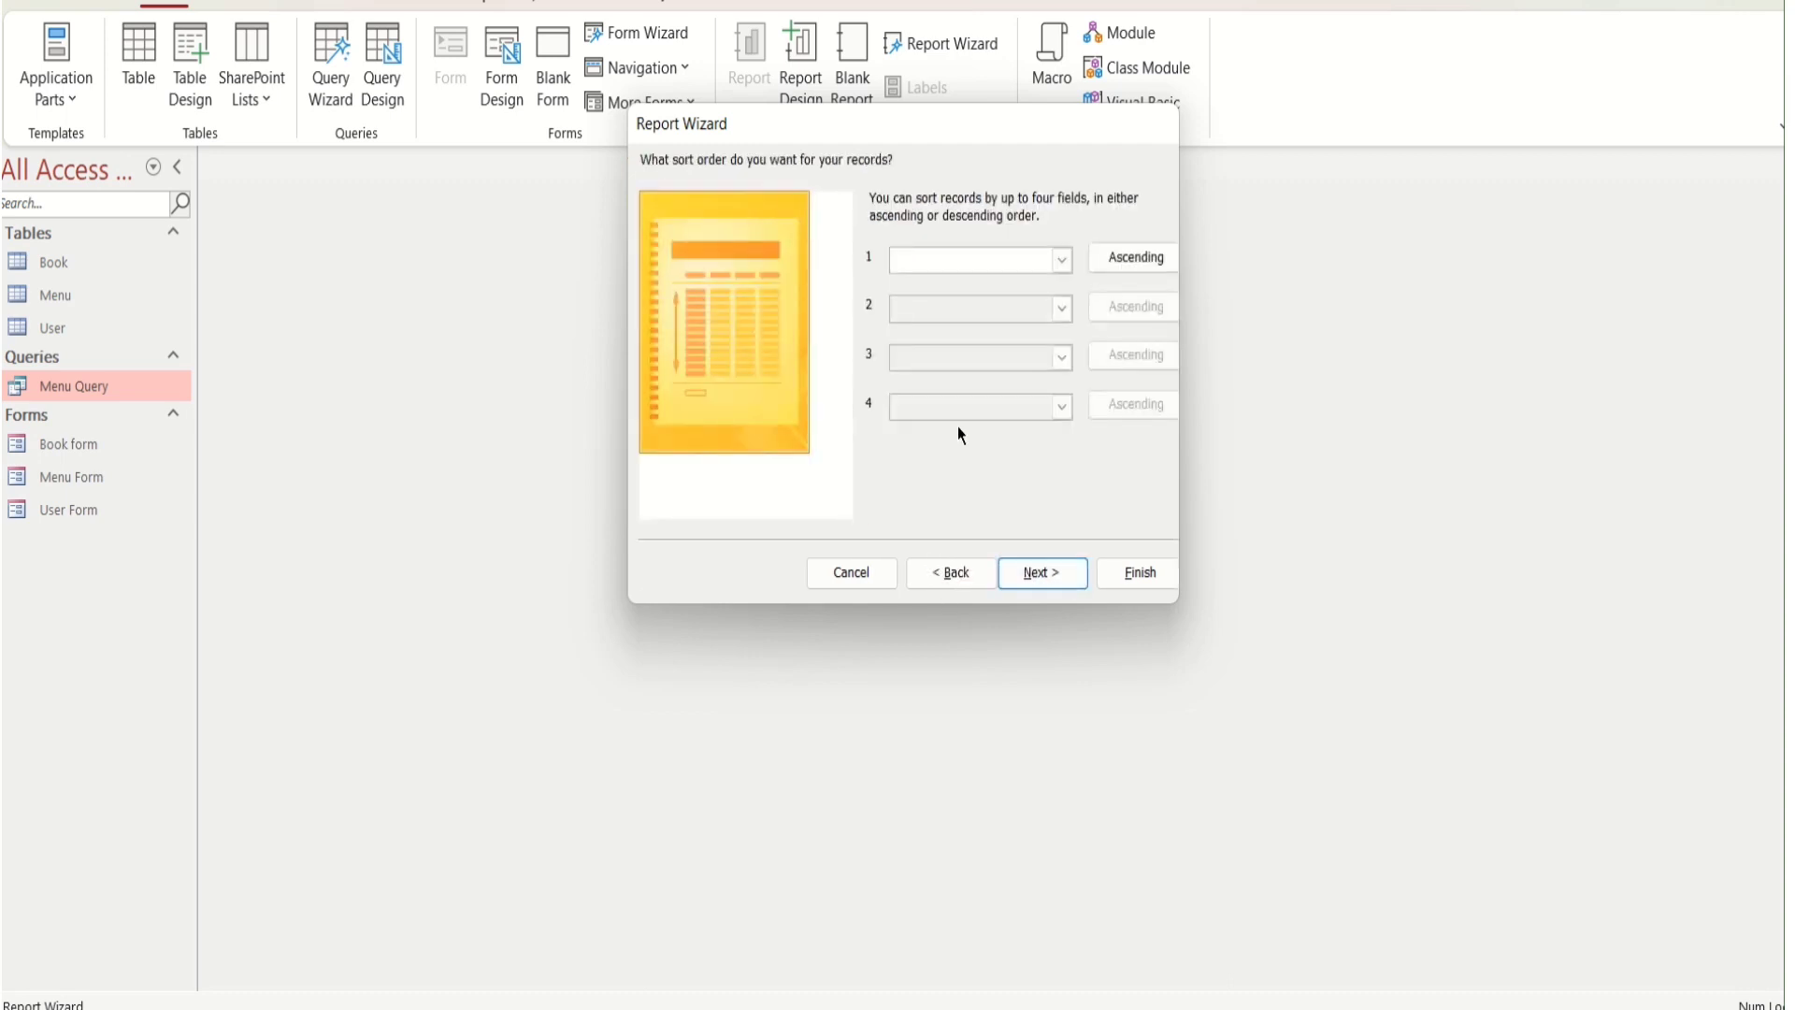
Sort the report records in ascending order by ID, Book Name, Author and Serial No
{"action": "left_click", "coordinate": [1064, 267]}
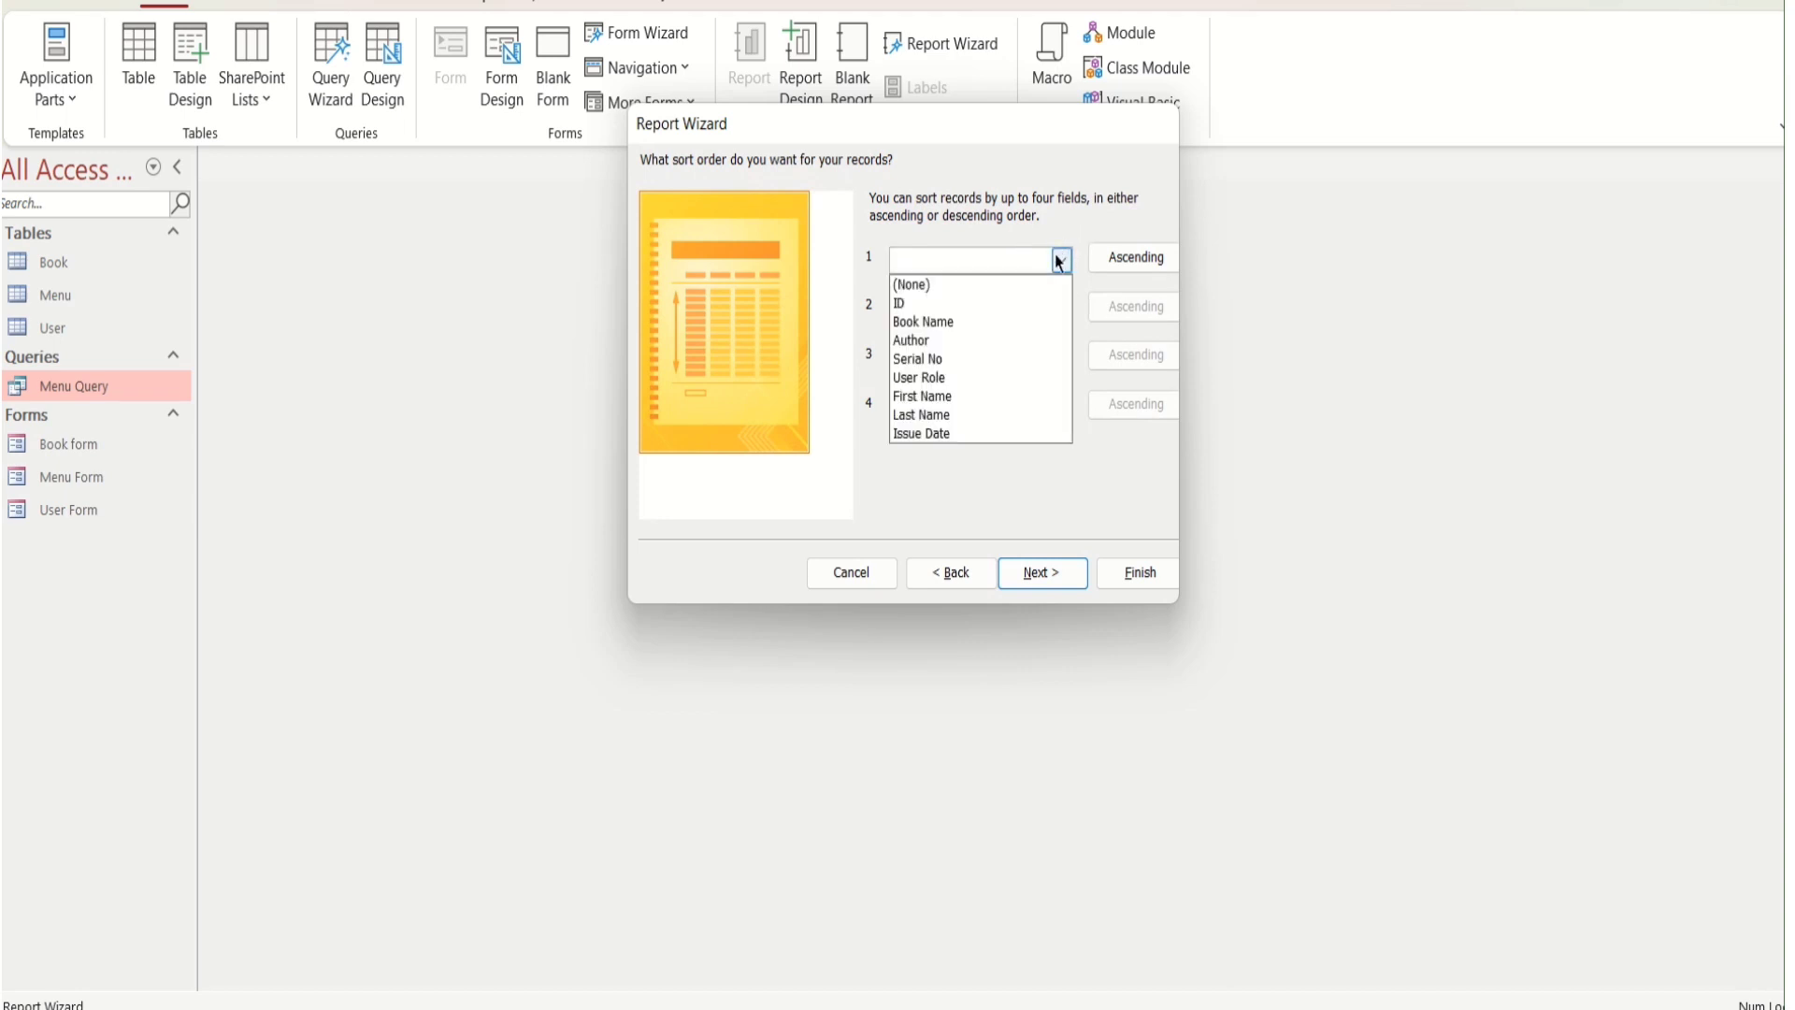
{"action": "left_click", "coordinate": [1010, 311]}
{"action": "left_click", "coordinate": [1063, 309]}
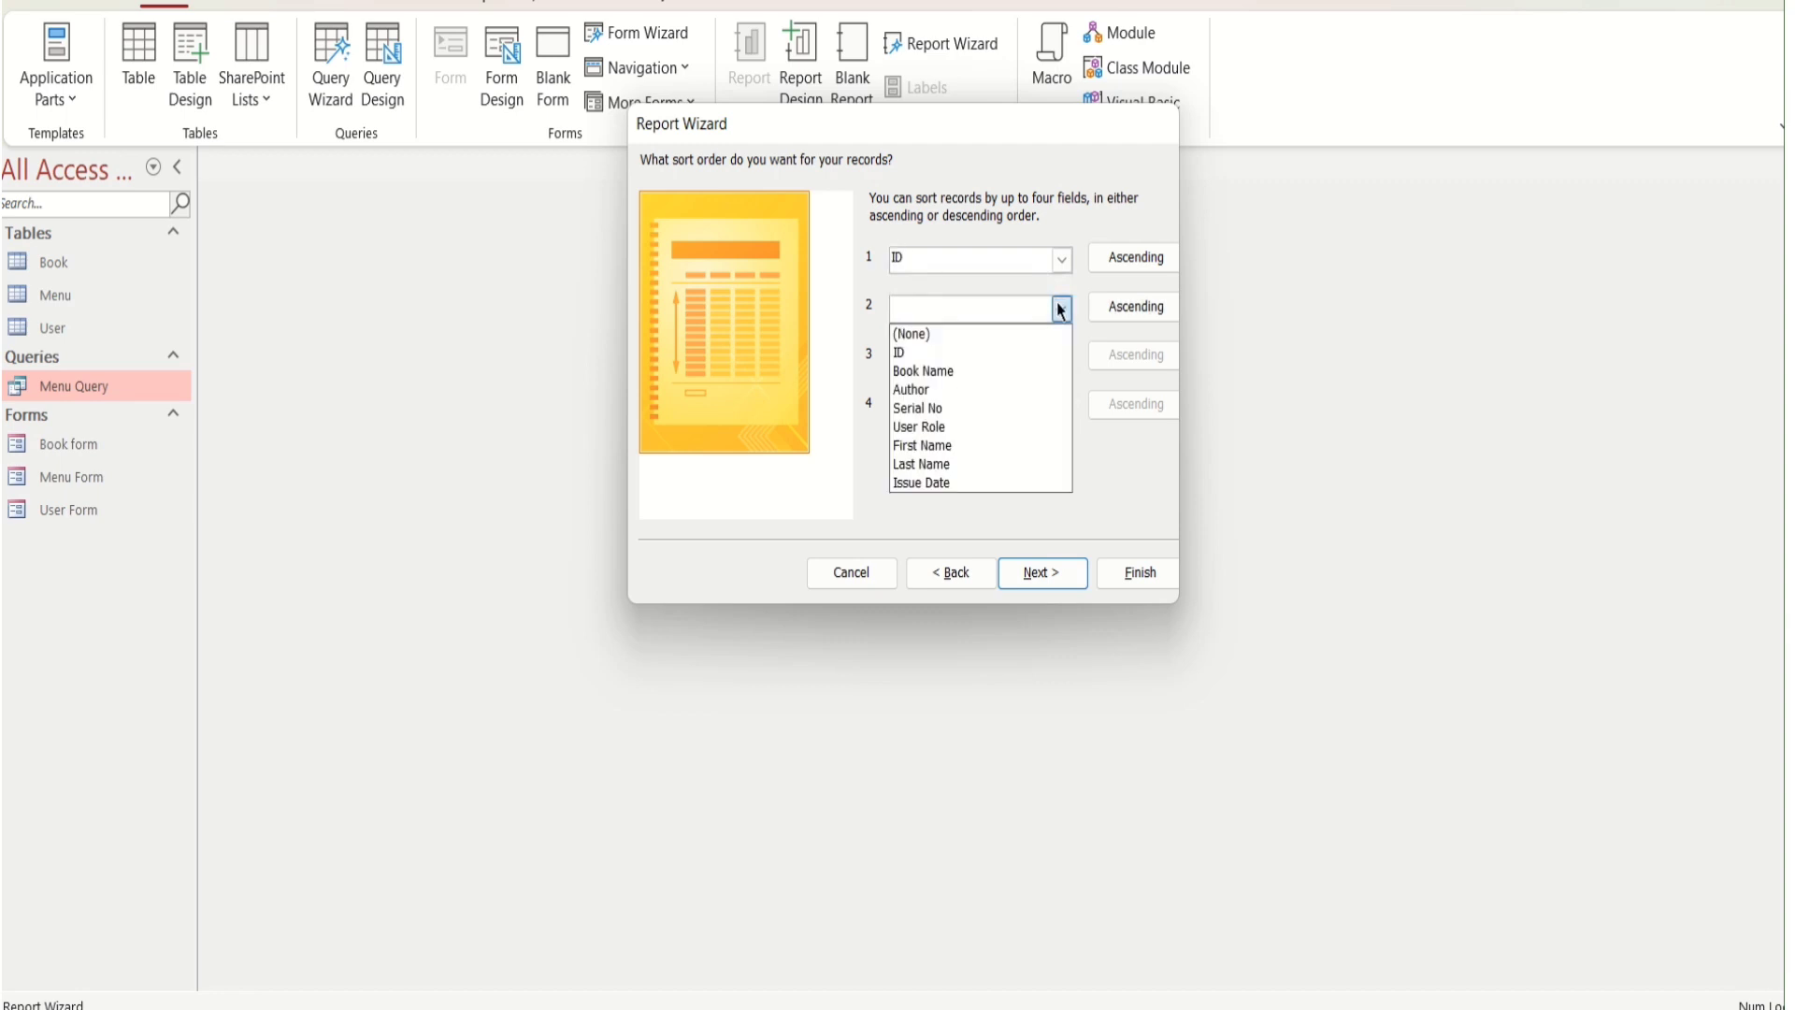
{"action": "left_click", "coordinate": [996, 353]}
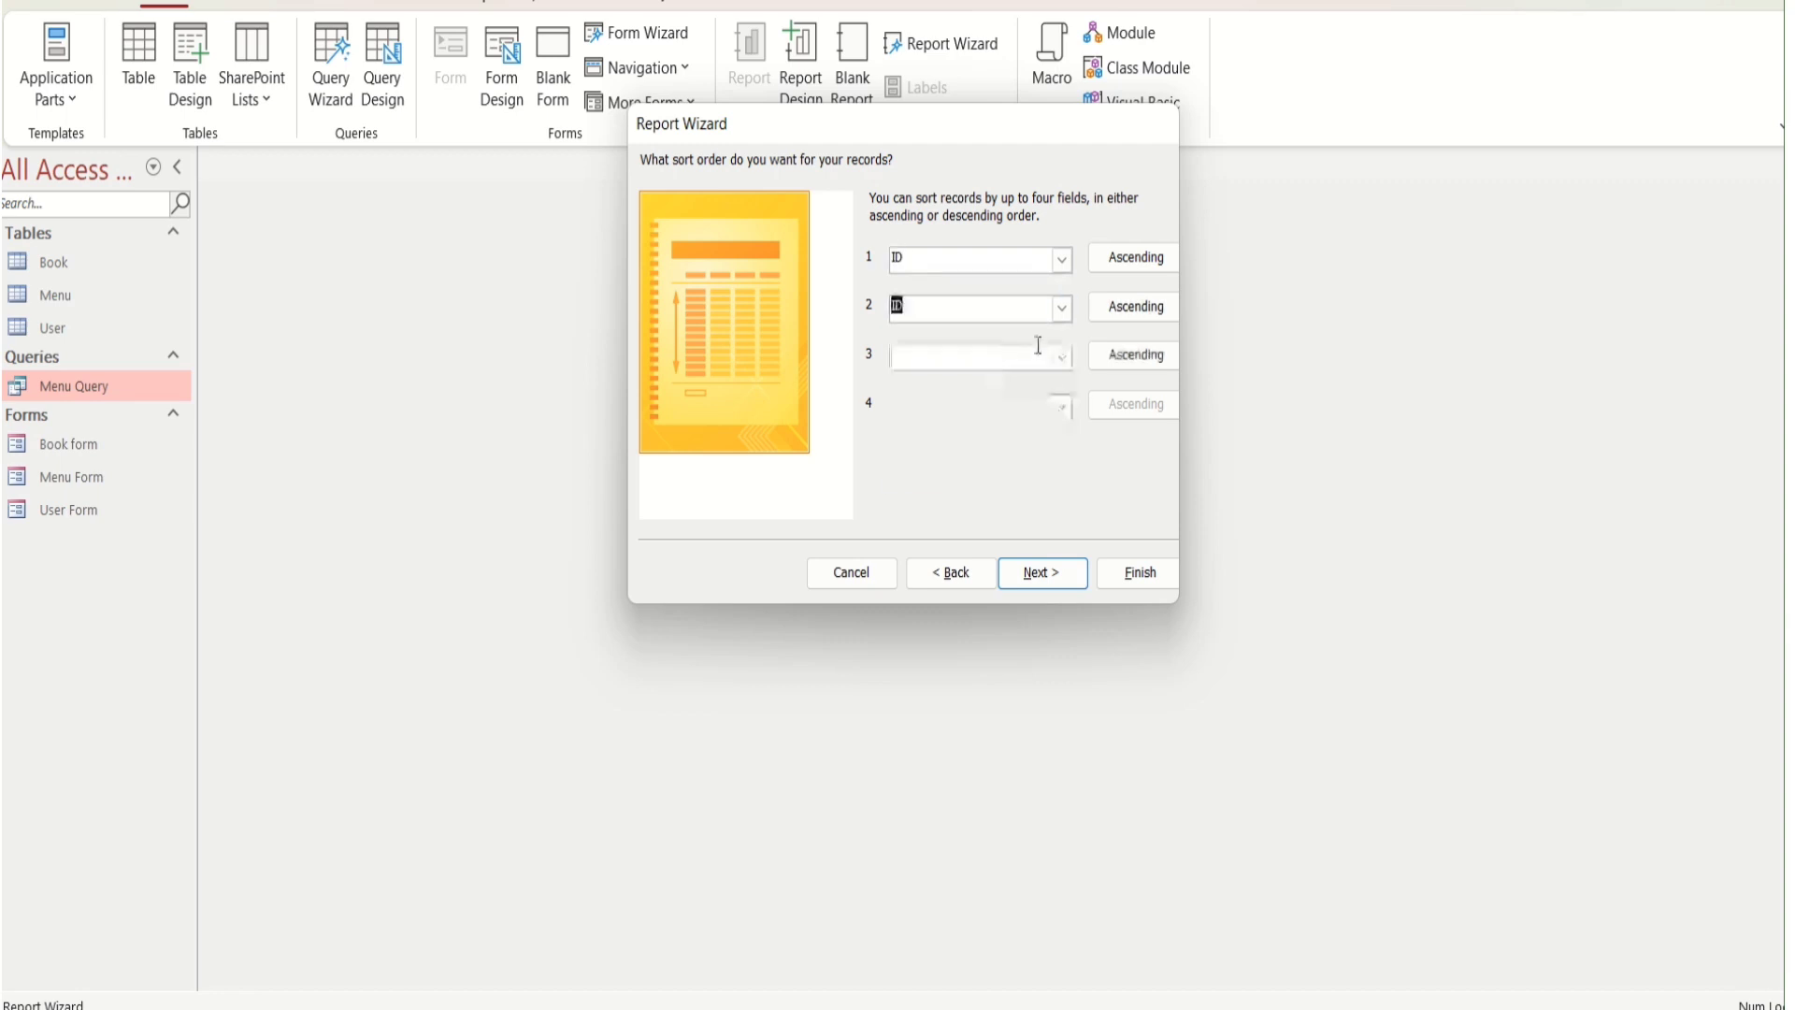
{"action": "left_click", "coordinate": [1062, 309]}
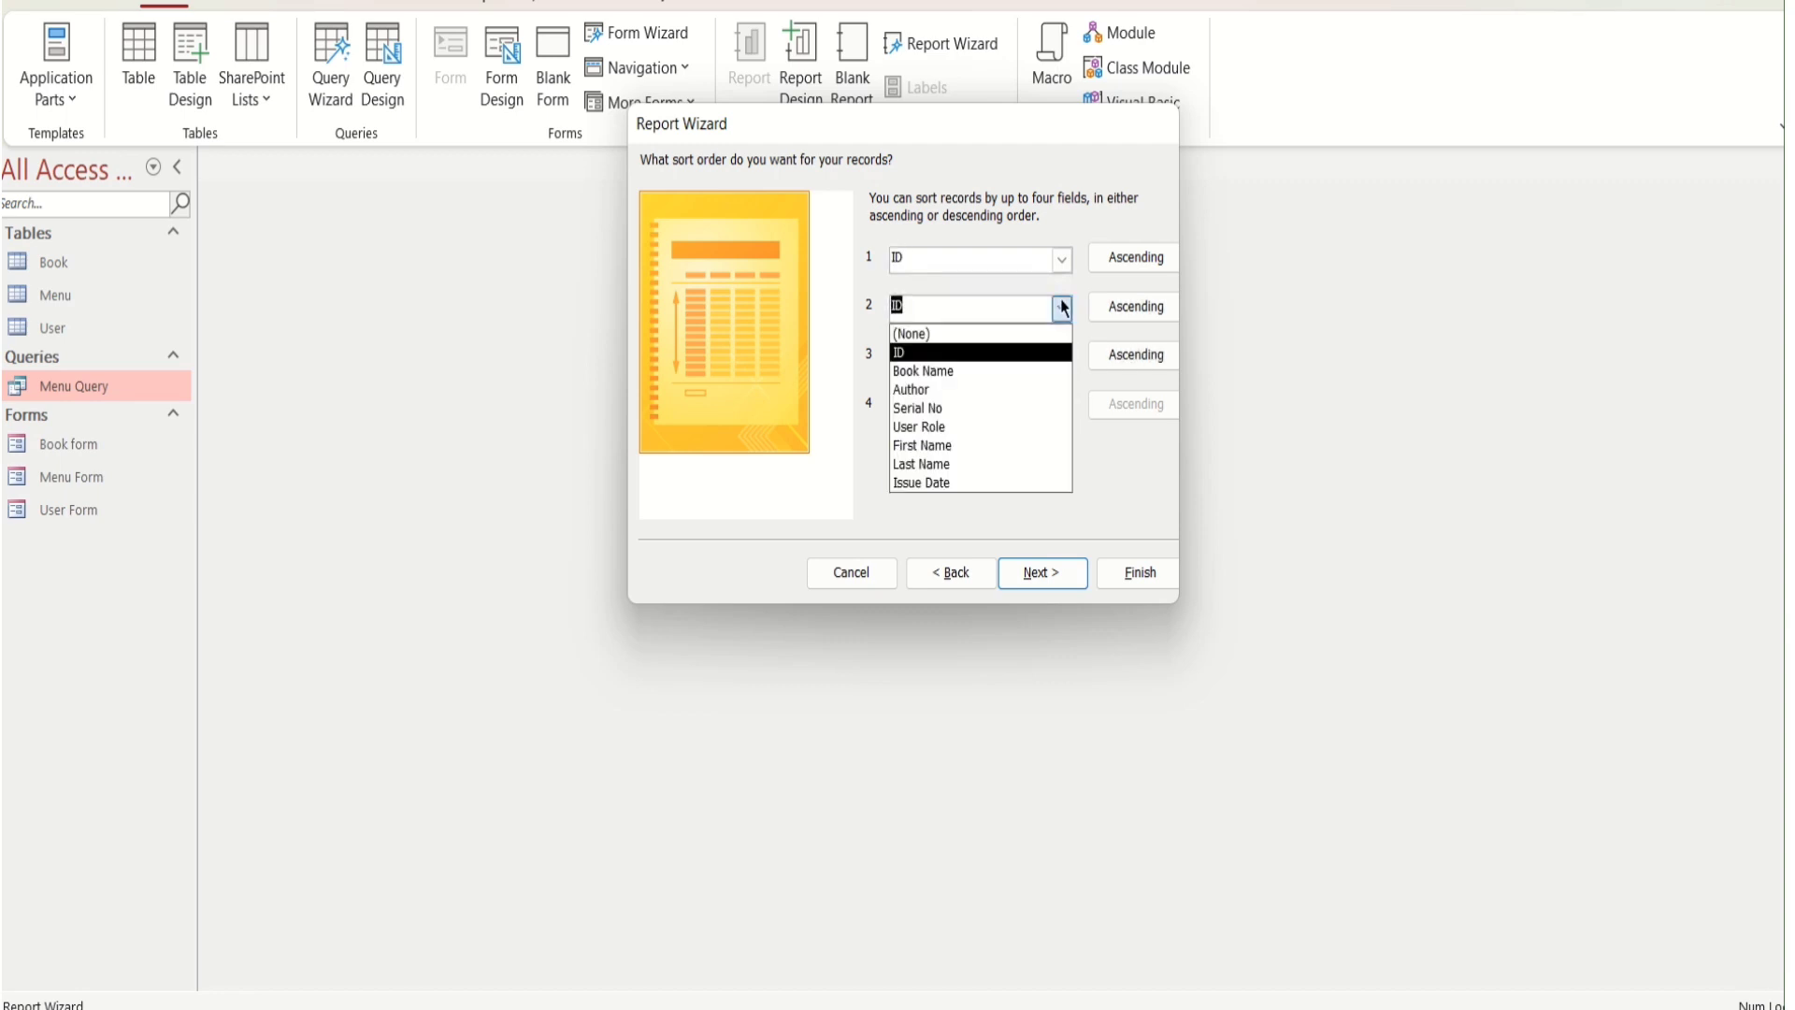
{"action": "left_click", "coordinate": [1006, 374]}
{"action": "left_click", "coordinate": [1063, 357]}
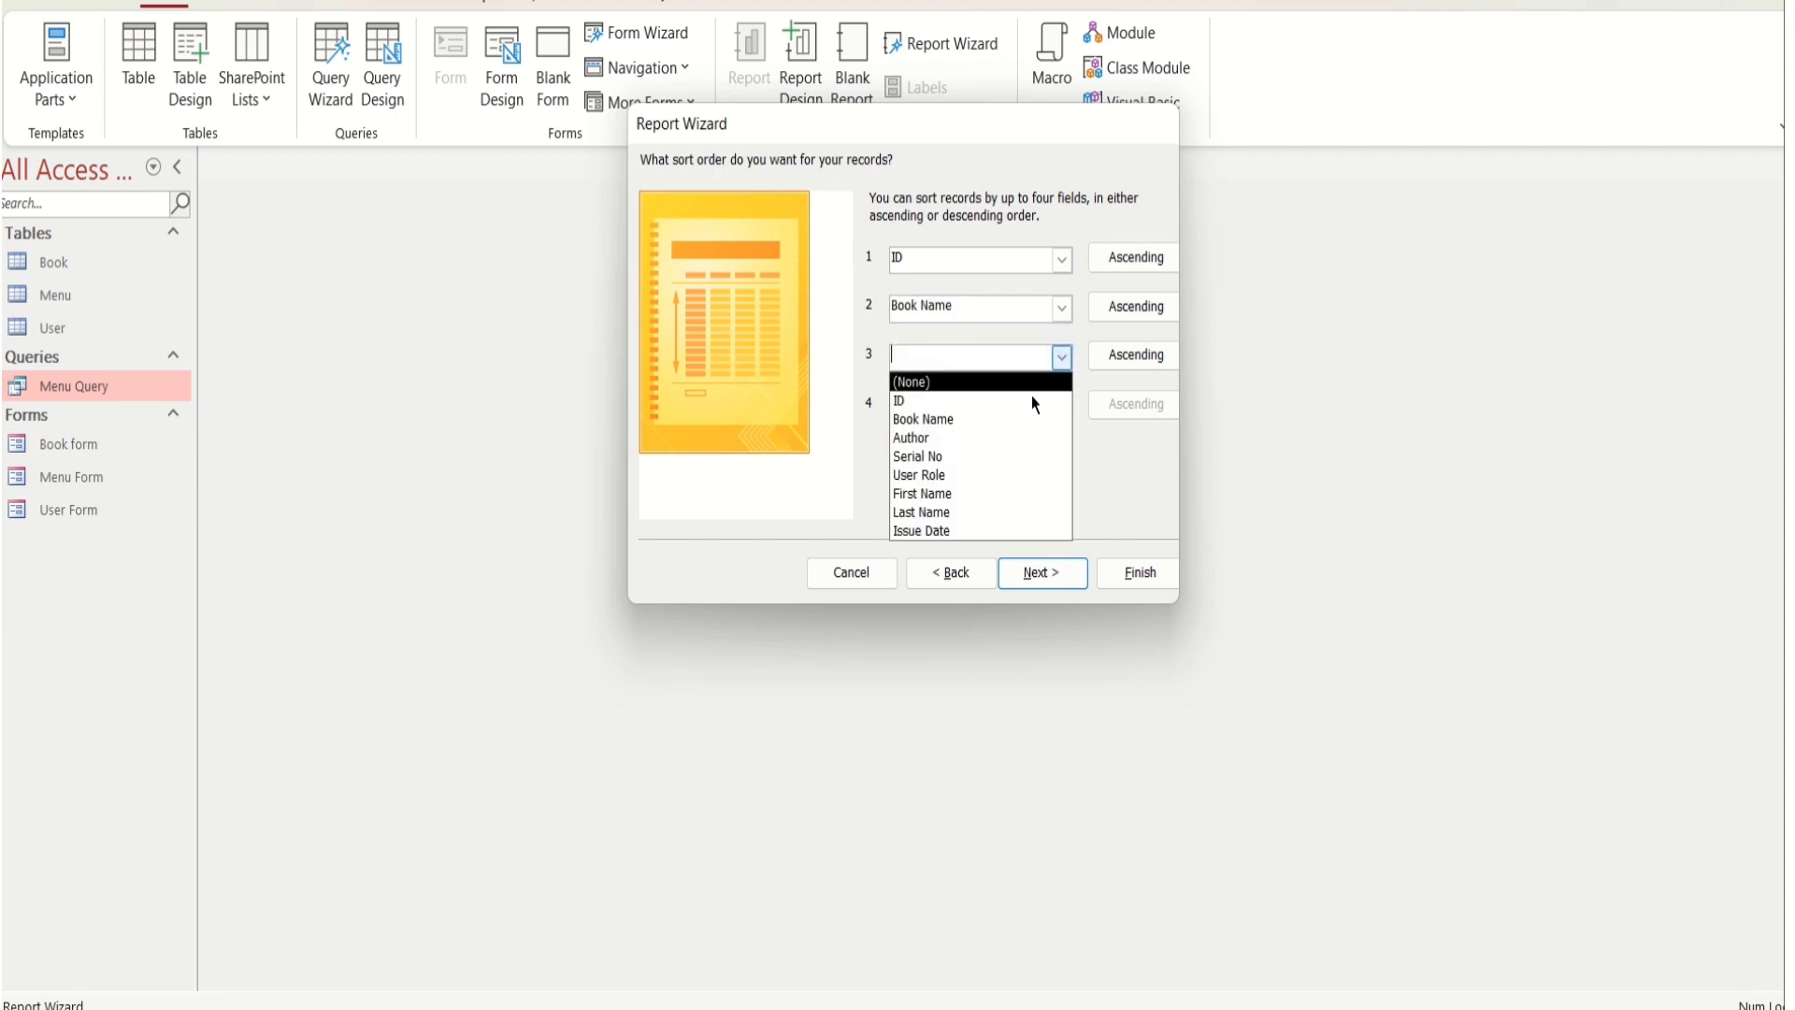
{"action": "left_click", "coordinate": [992, 439]}
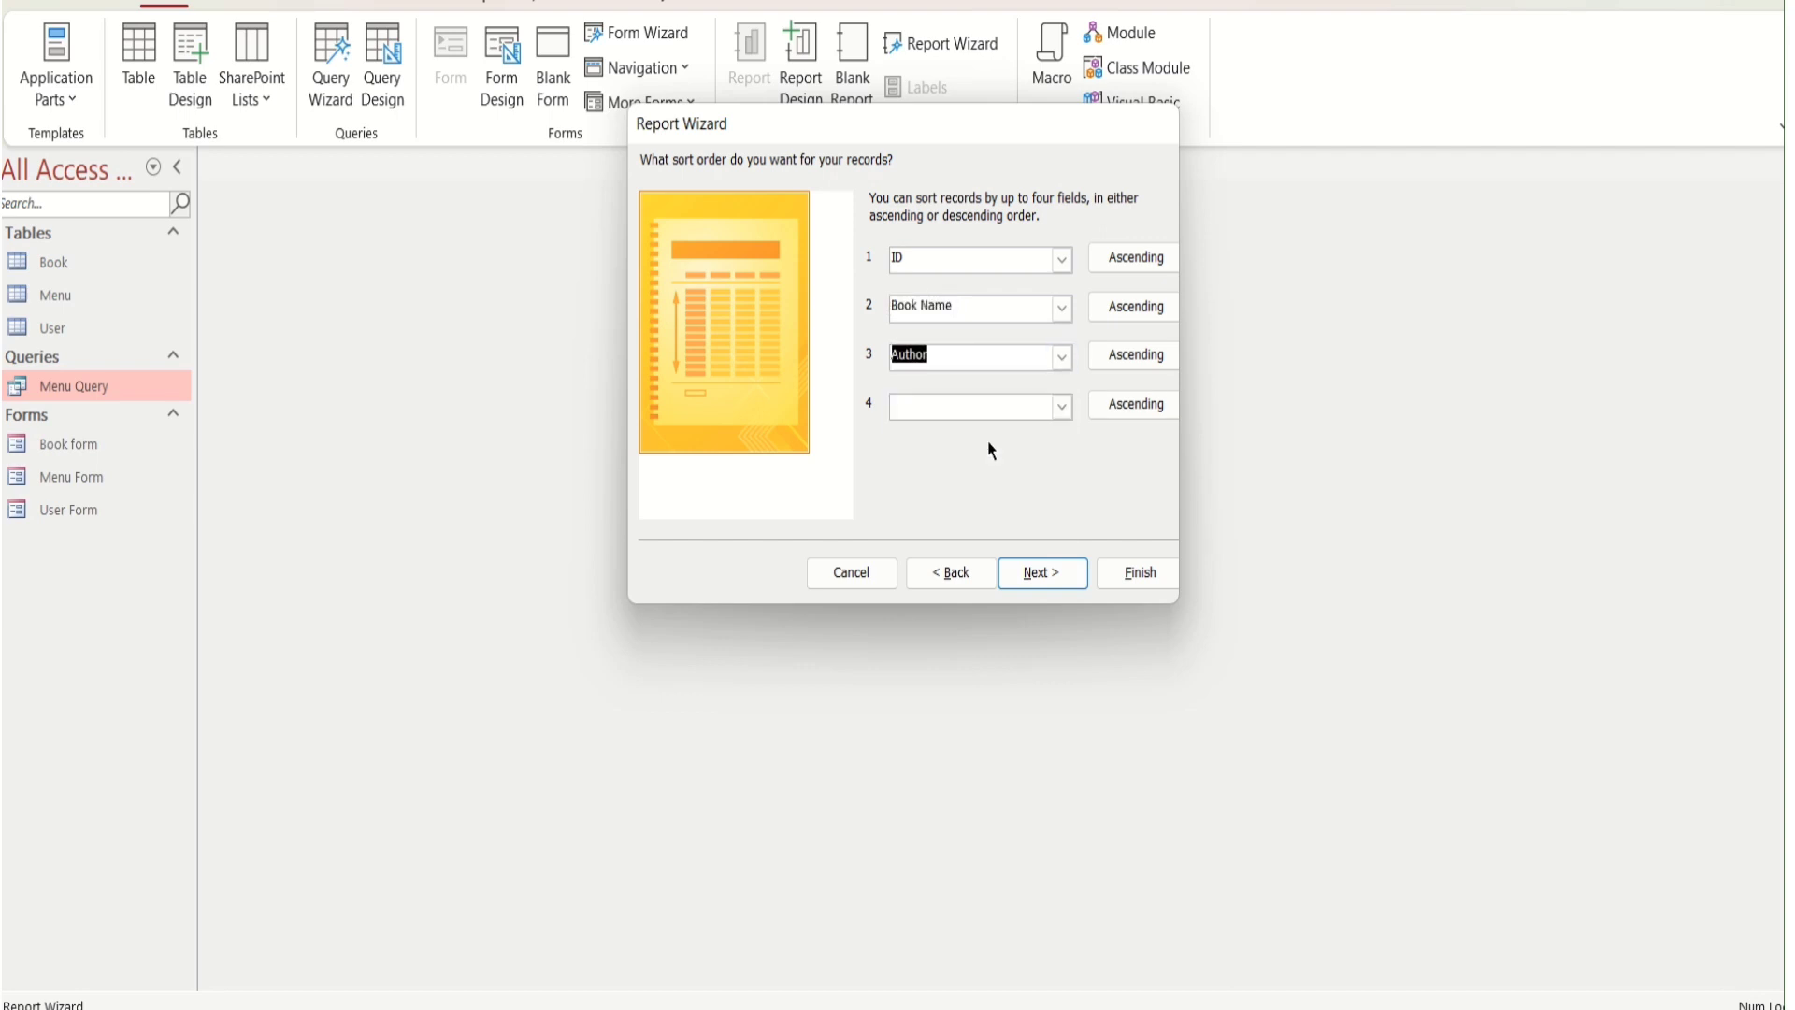
{"action": "left_click", "coordinate": [1062, 408]}
{"action": "left_click", "coordinate": [969, 508]}
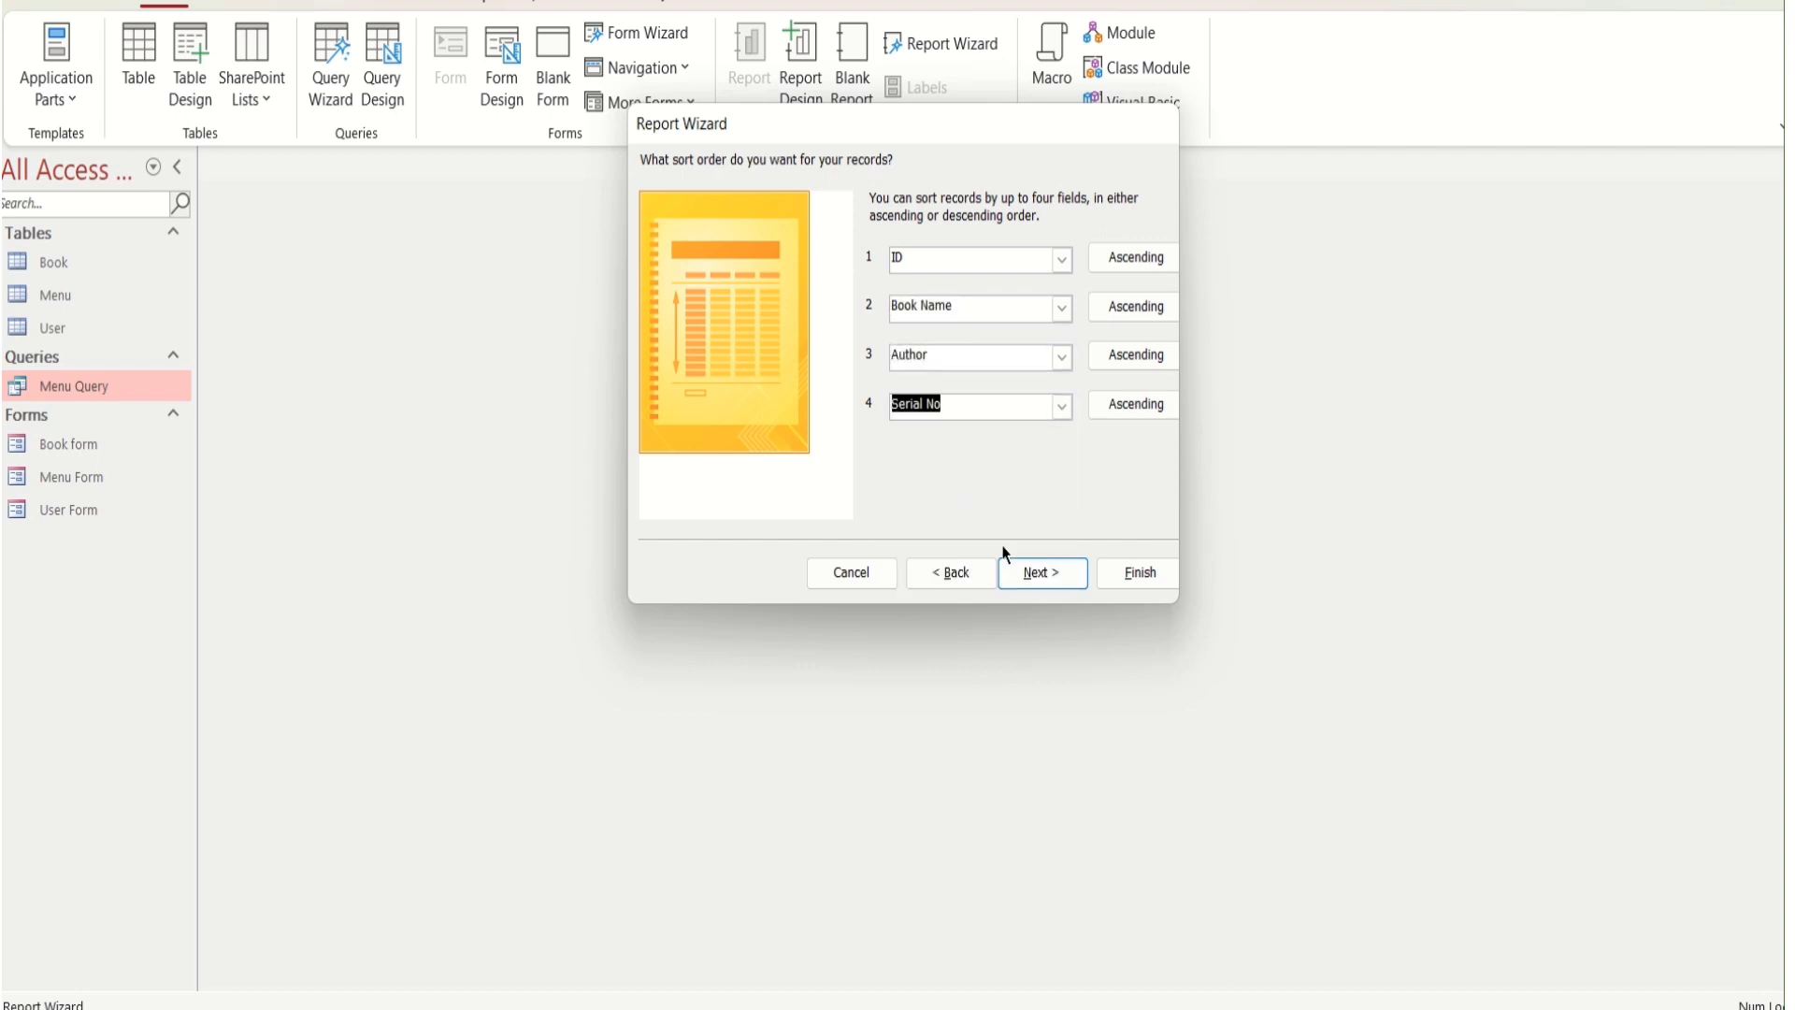
Lay out the report in tabular form with landscape orientation
{"action": "left_click", "coordinate": [1028, 570]}
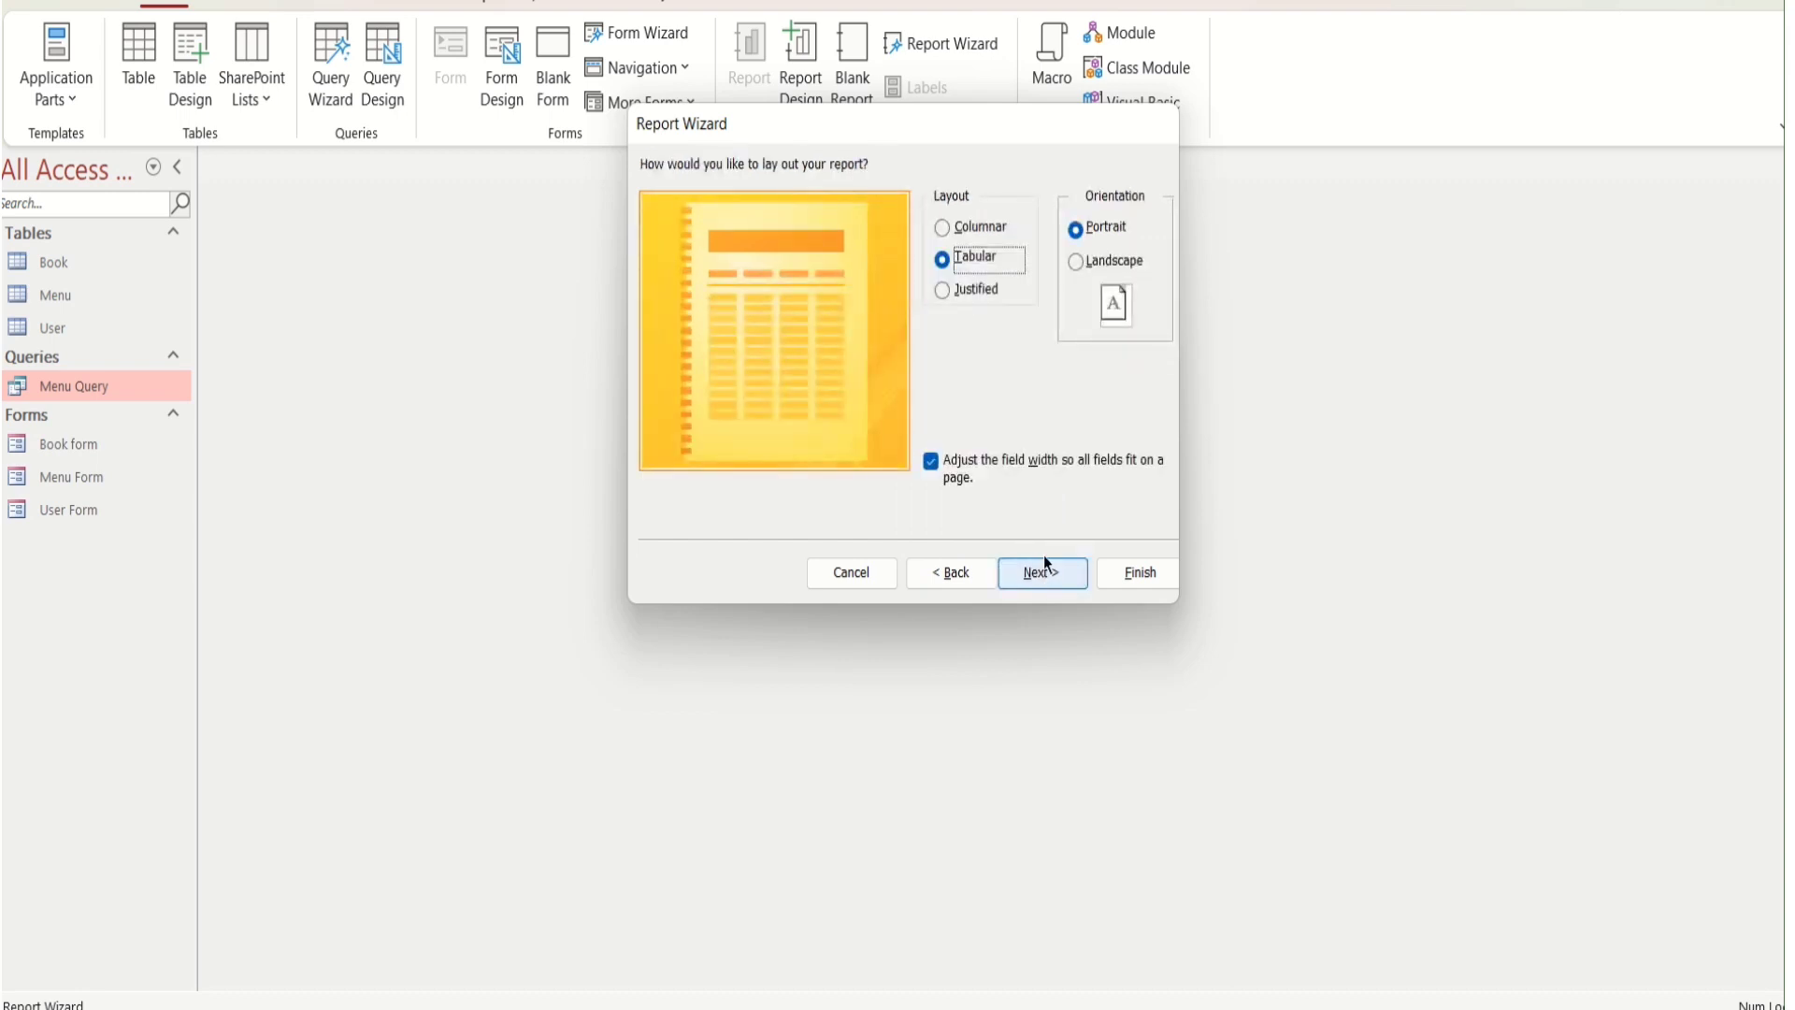
{"action": "left_click", "coordinate": [1077, 263]}
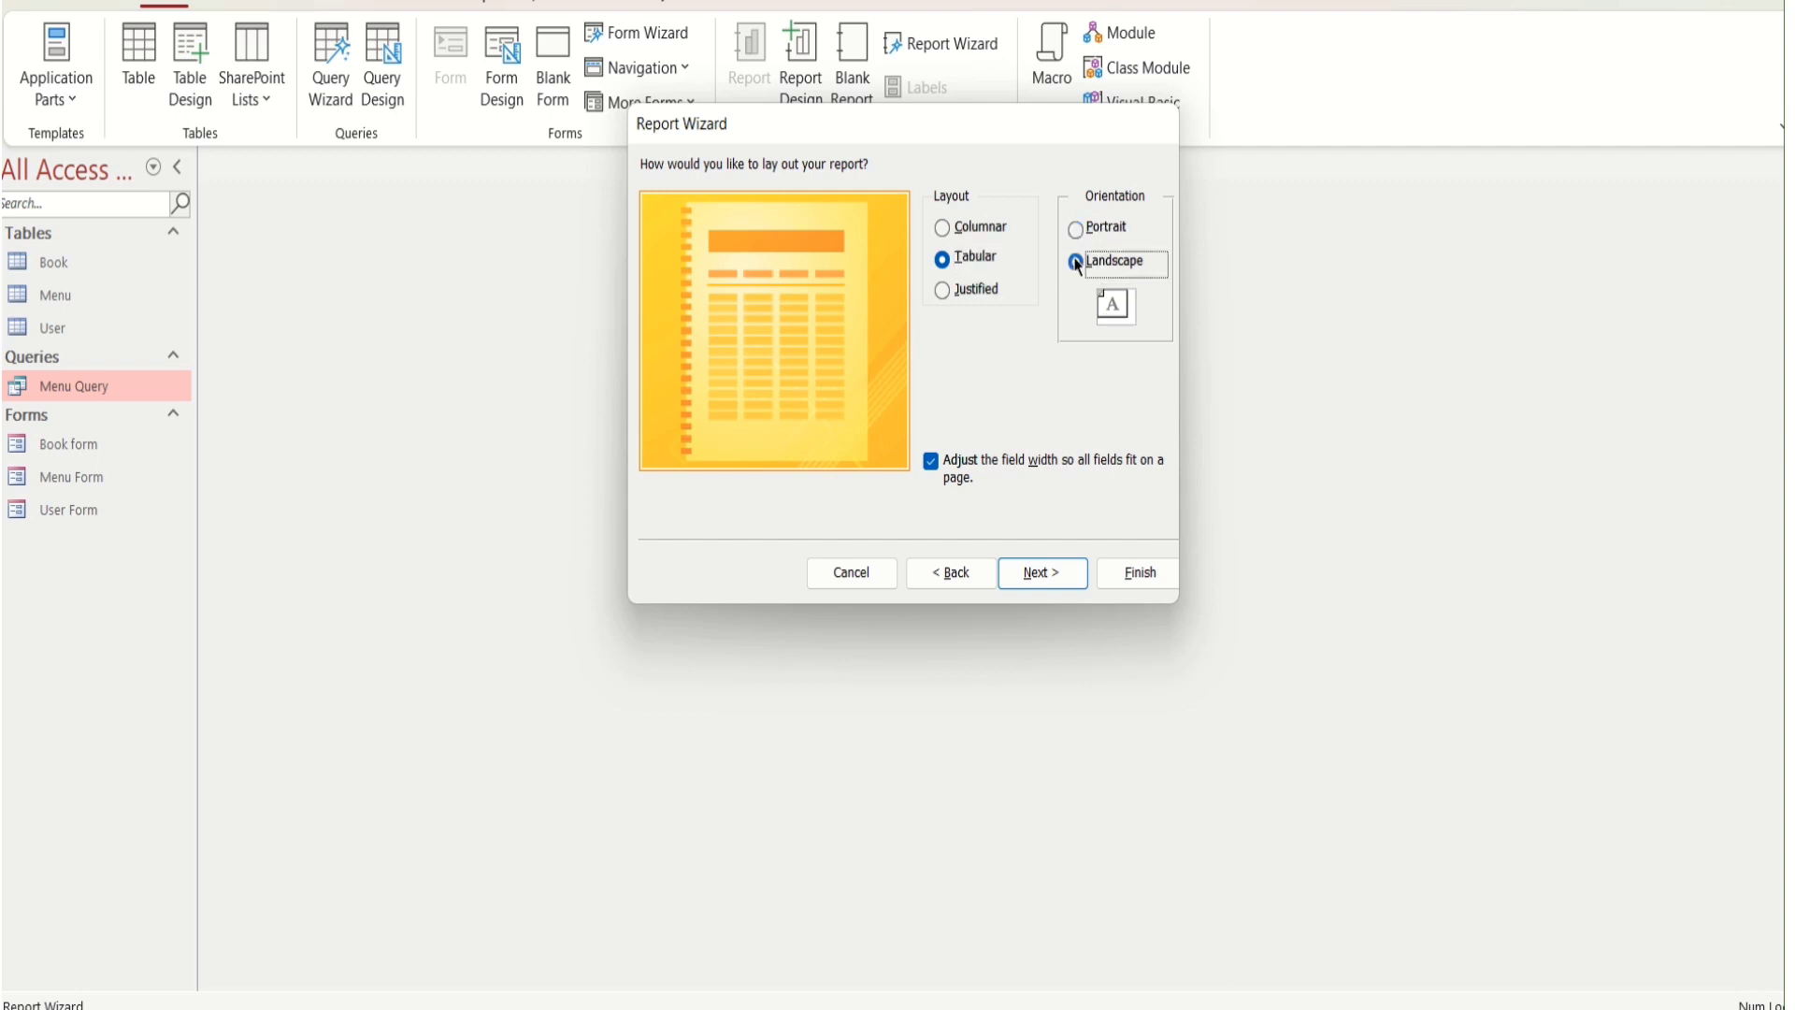
{"action": "left_click", "coordinate": [1029, 582]}
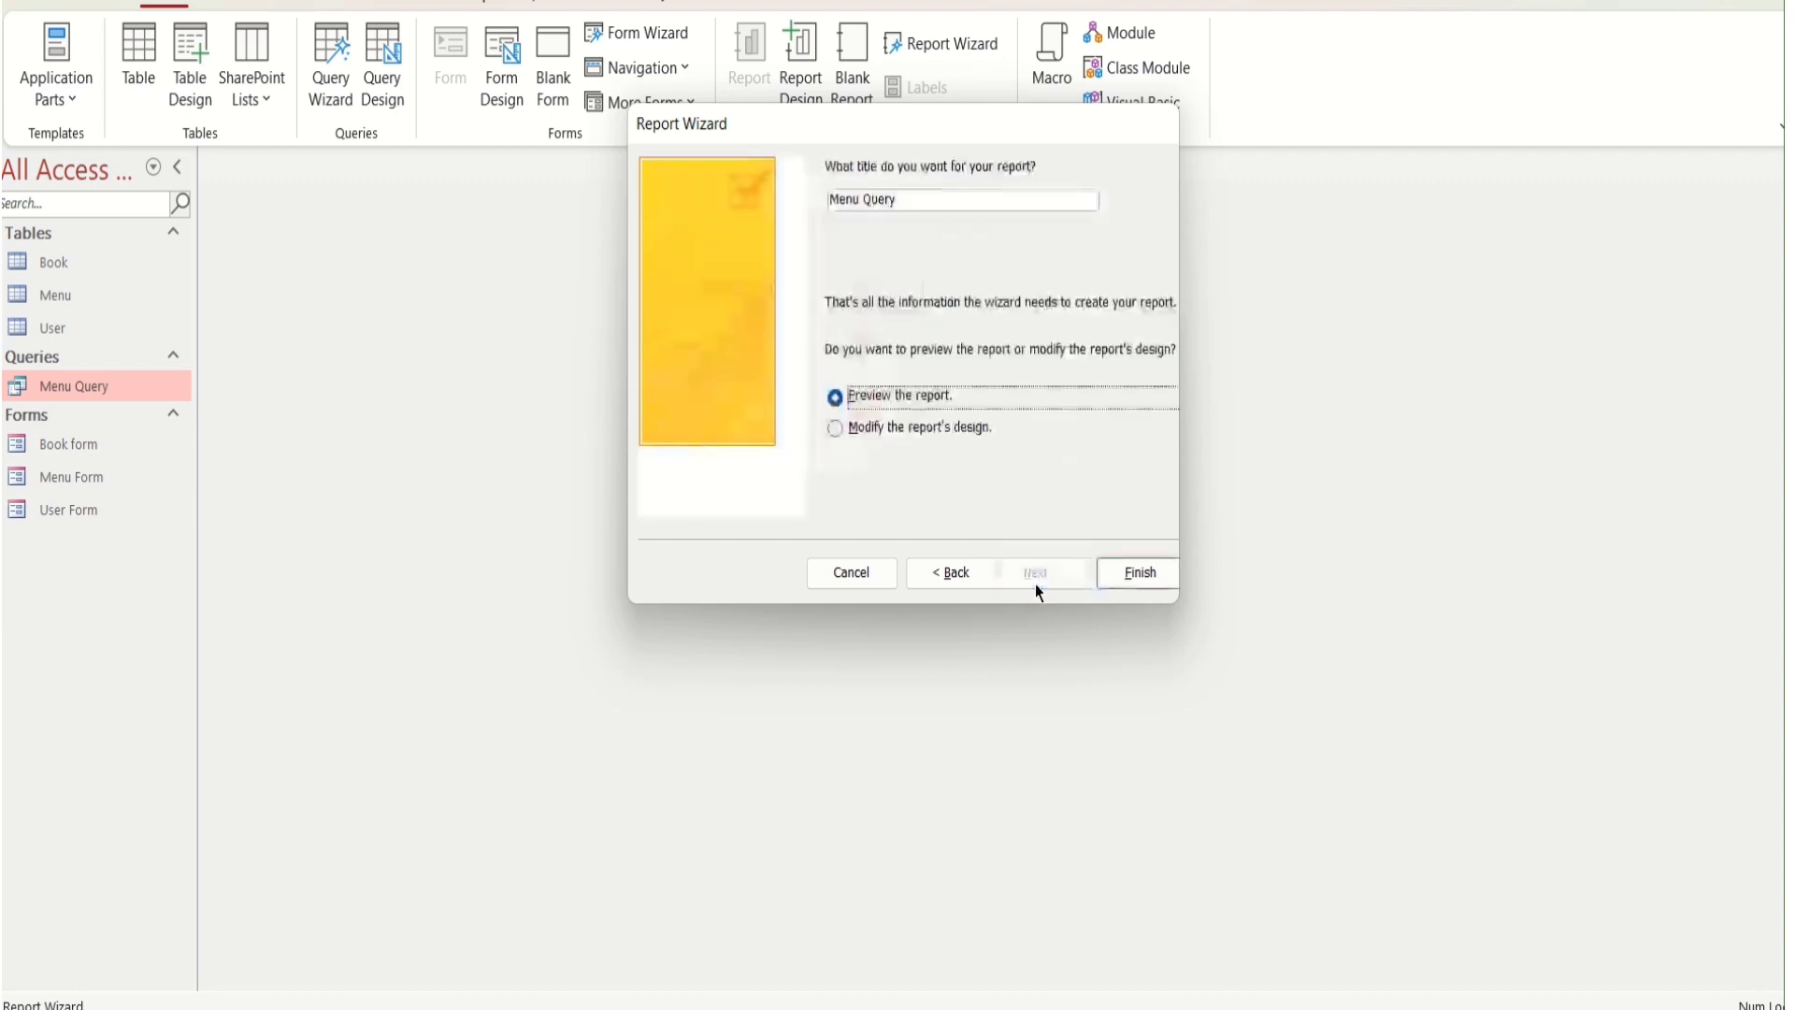
Title the report Report and finish the wizard with a preview of it
{"action": "left_click", "coordinate": [989, 200]}
{"action": "key", "text": "BackSpace"}
{"action": "key", "text": "BackSpace"}
{"action": "key", "text": "BackSpace"}
{"action": "key", "text": "BackSpace"}
{"action": "key", "text": "BackSpace"}
{"action": "key", "text": "BackSpace"}
{"action": "key", "text": "BackSpace"}
{"action": "key", "text": "BackSpace"}
{"action": "key", "text": "BackSpace"}
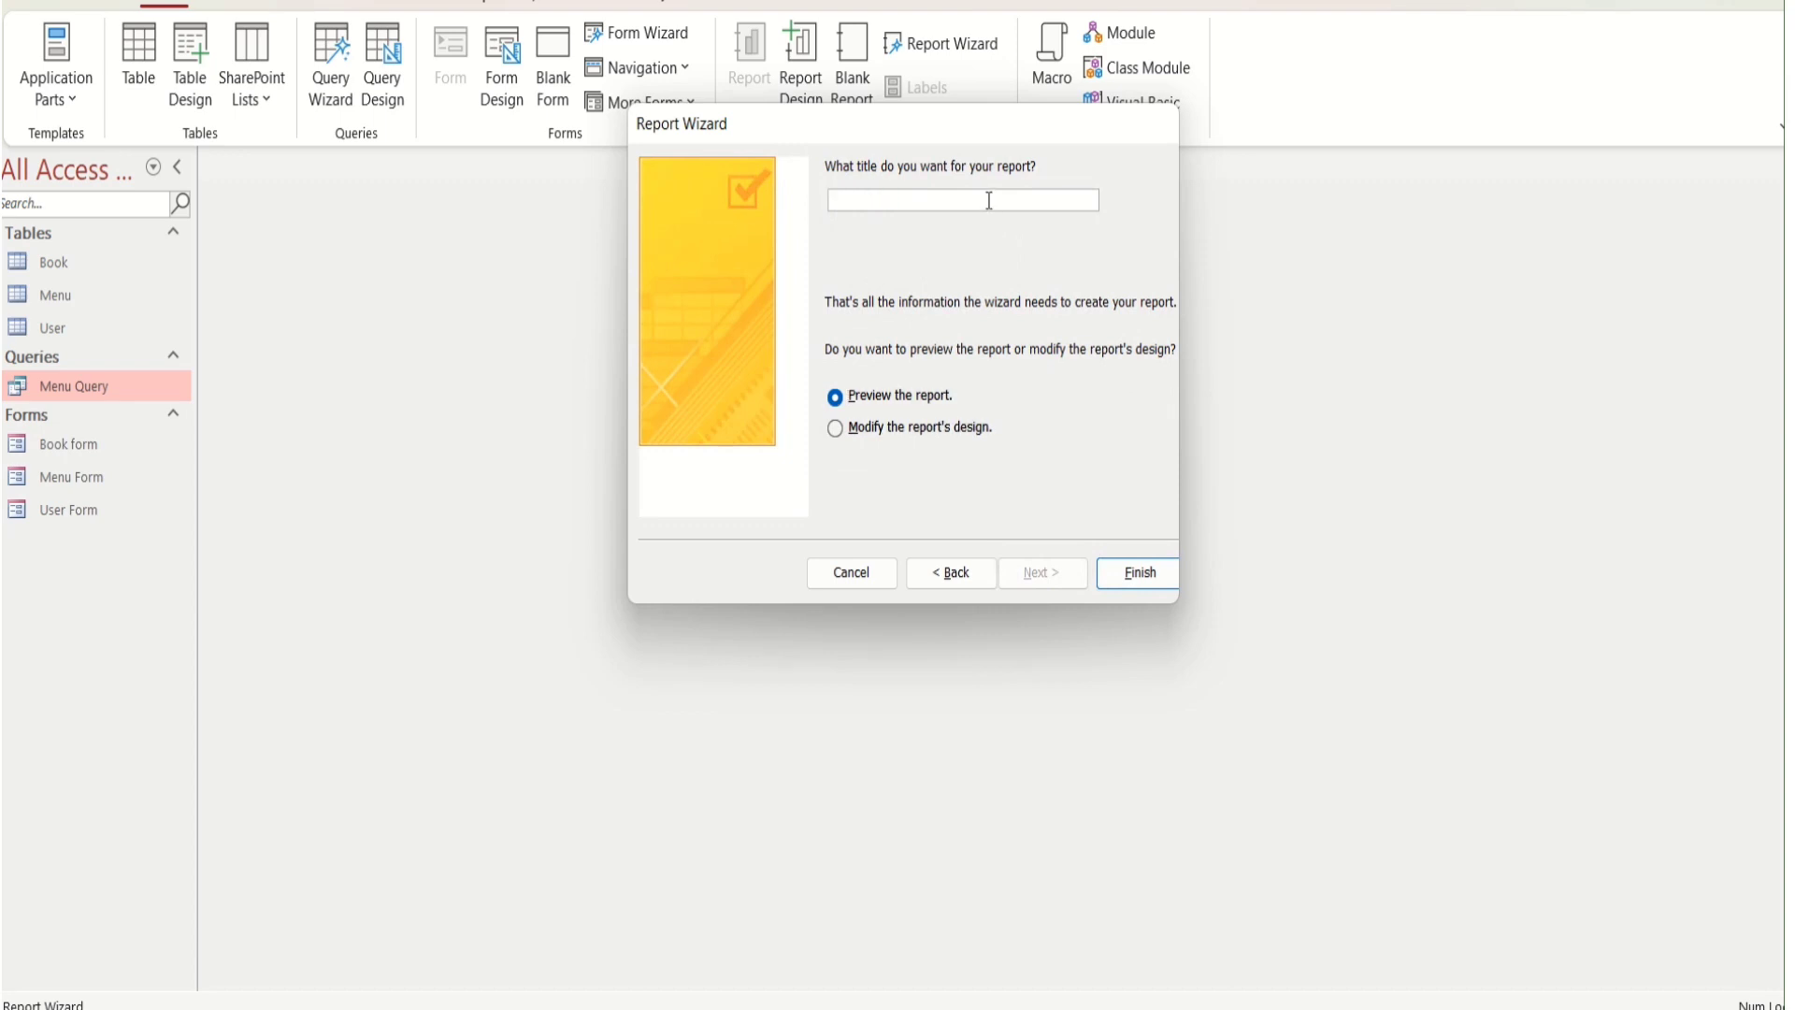
{"action": "type", "text": "RJ"}
{"action": "type", "text": "port"}
{"action": "left_click", "coordinate": [1135, 572]}
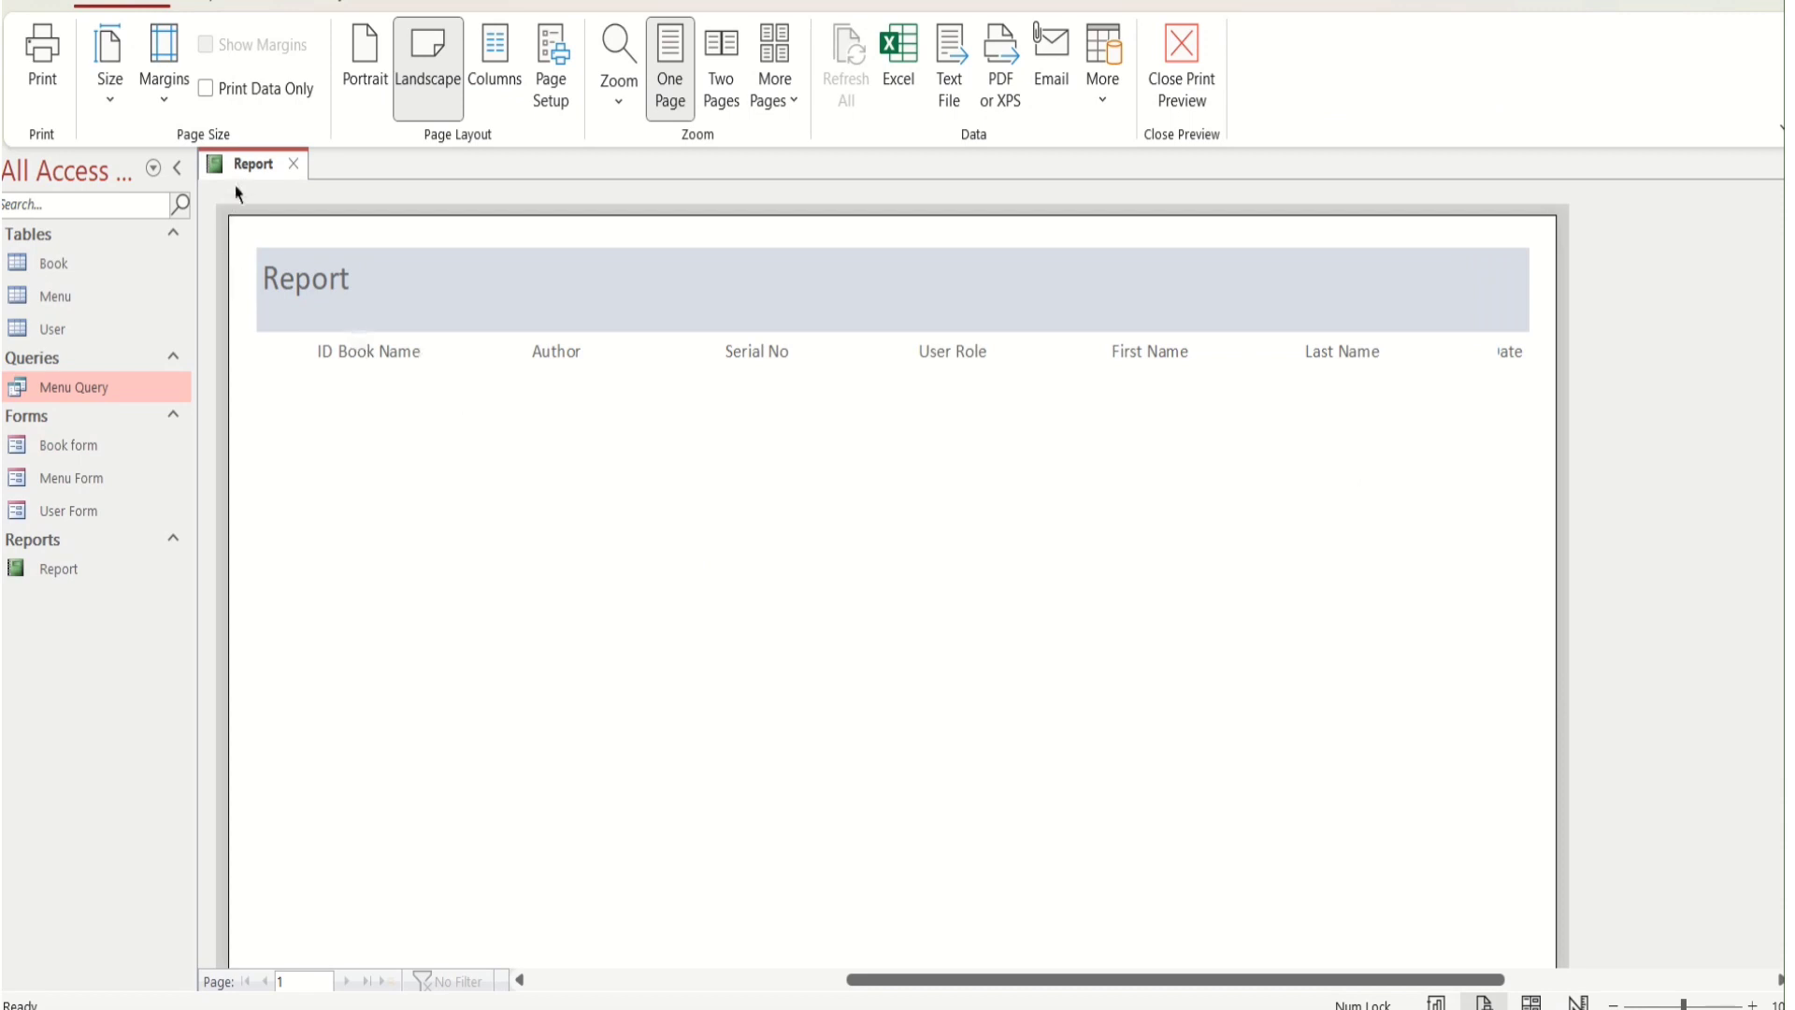
Switch the report to Design View and make the Author label in the Page Header bold at font size 20
{"action": "right_click", "coordinate": [246, 171]}
{"action": "left_click", "coordinate": [264, 177]}
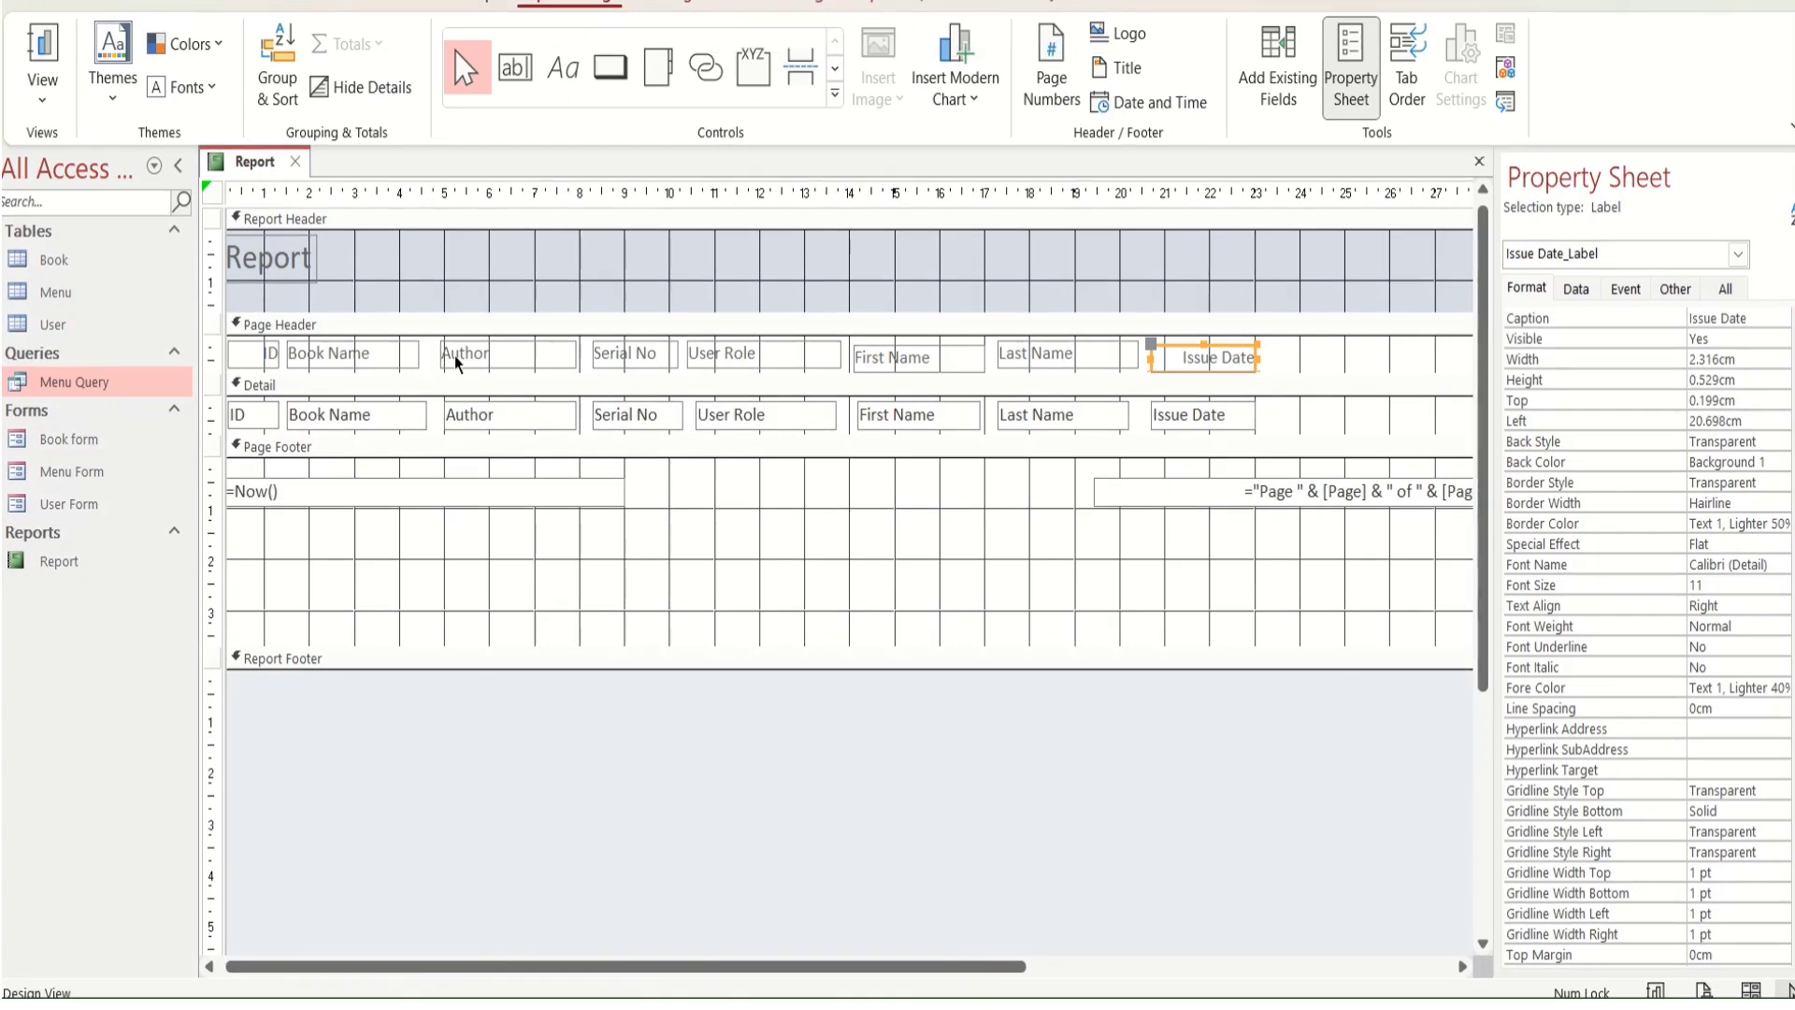
{"action": "left_click", "coordinate": [457, 364]}
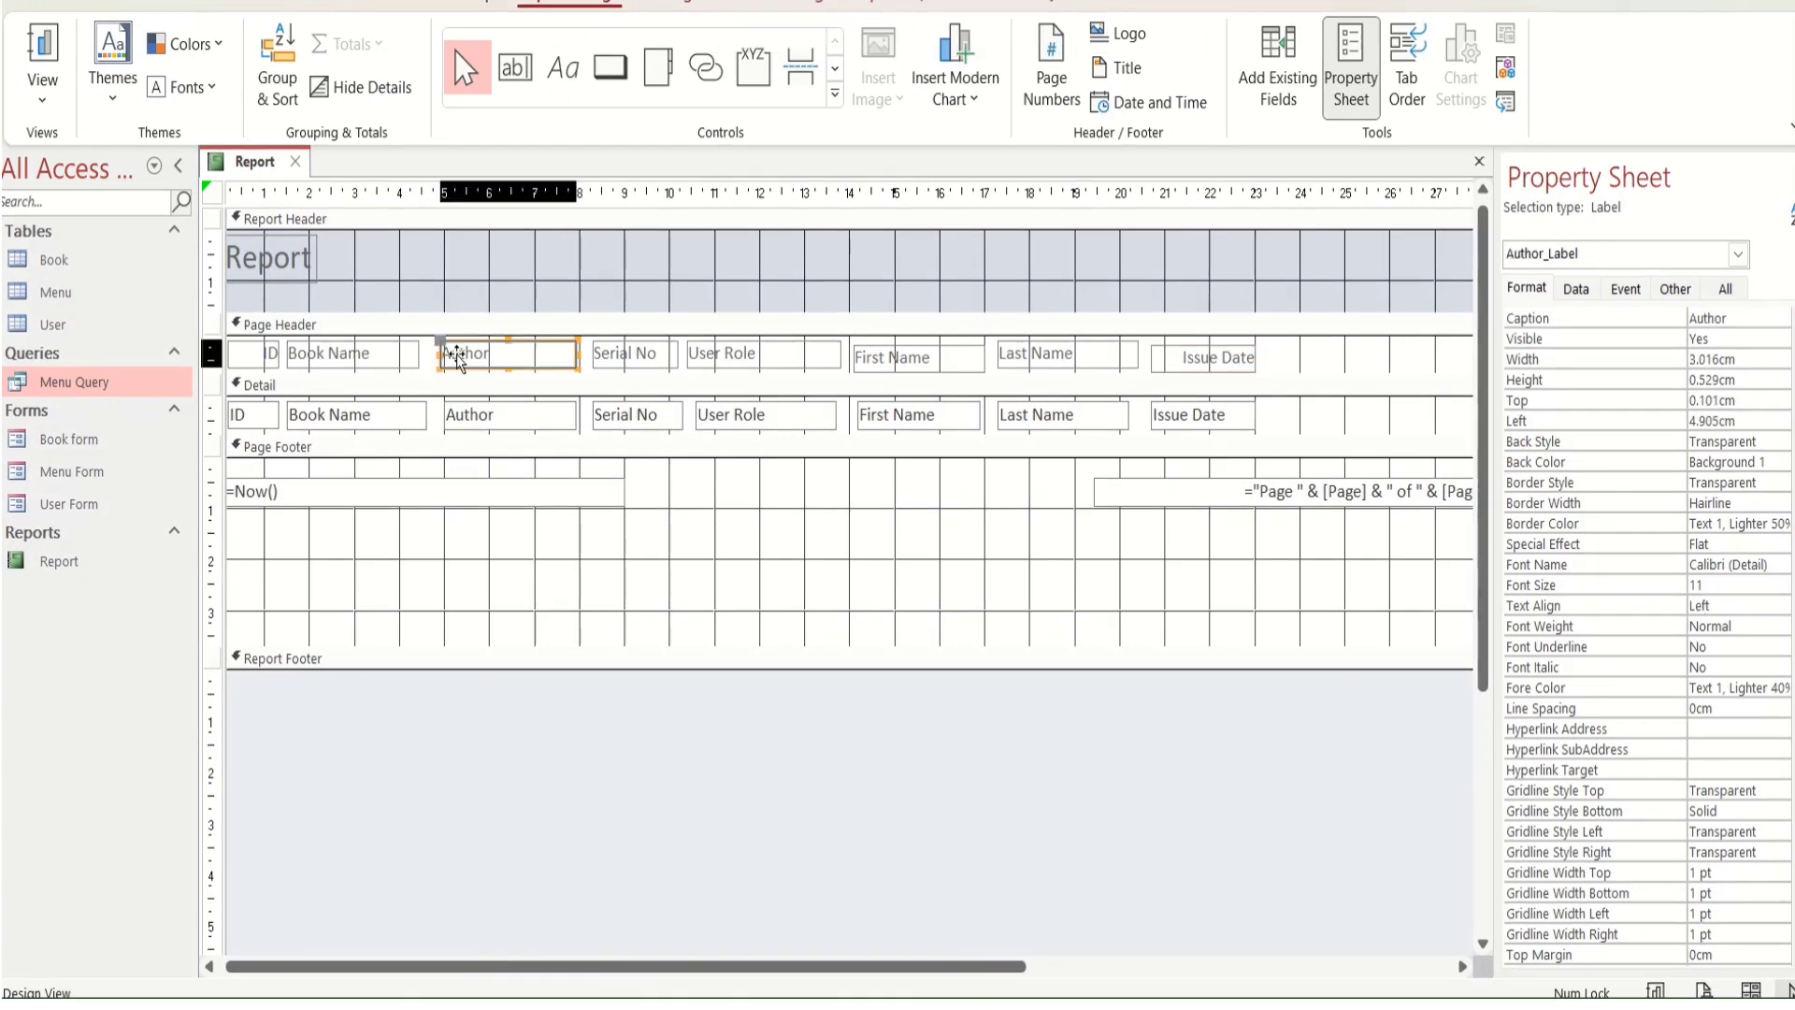
{"action": "left_click", "coordinate": [95, 3]}
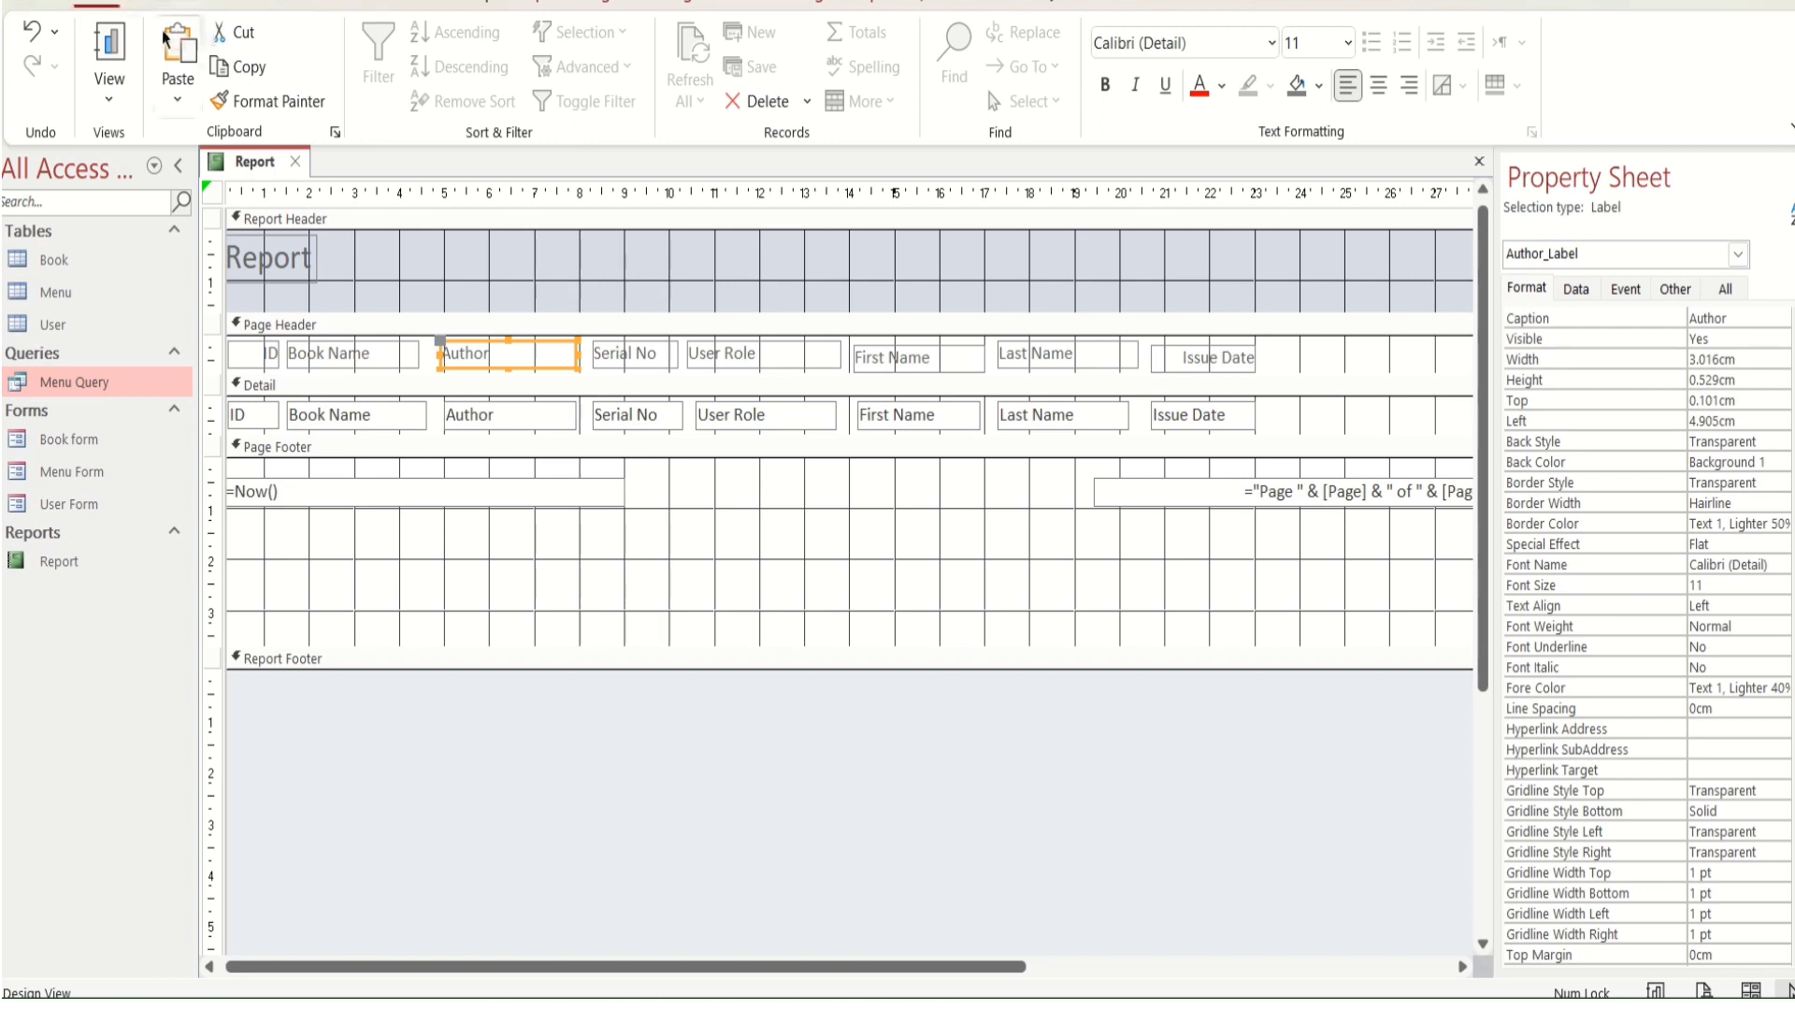
{"action": "left_click", "coordinate": [1347, 42]}
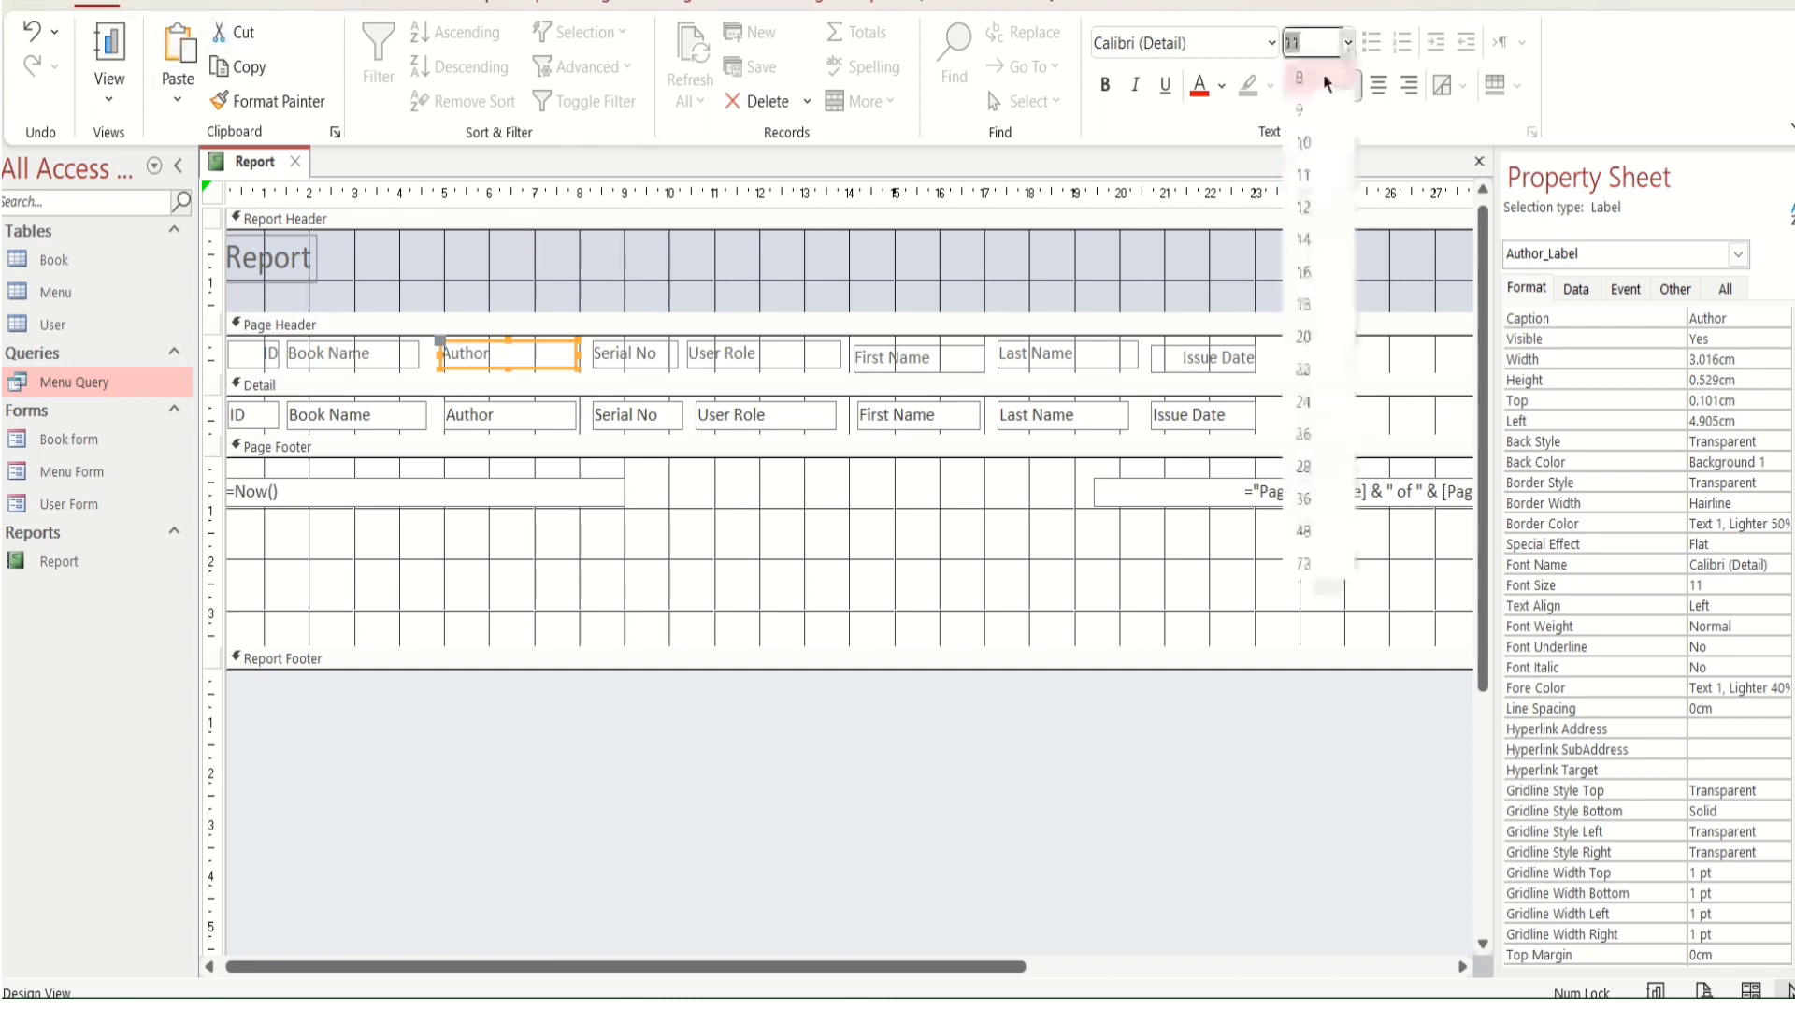
{"action": "left_click", "coordinate": [1310, 338]}
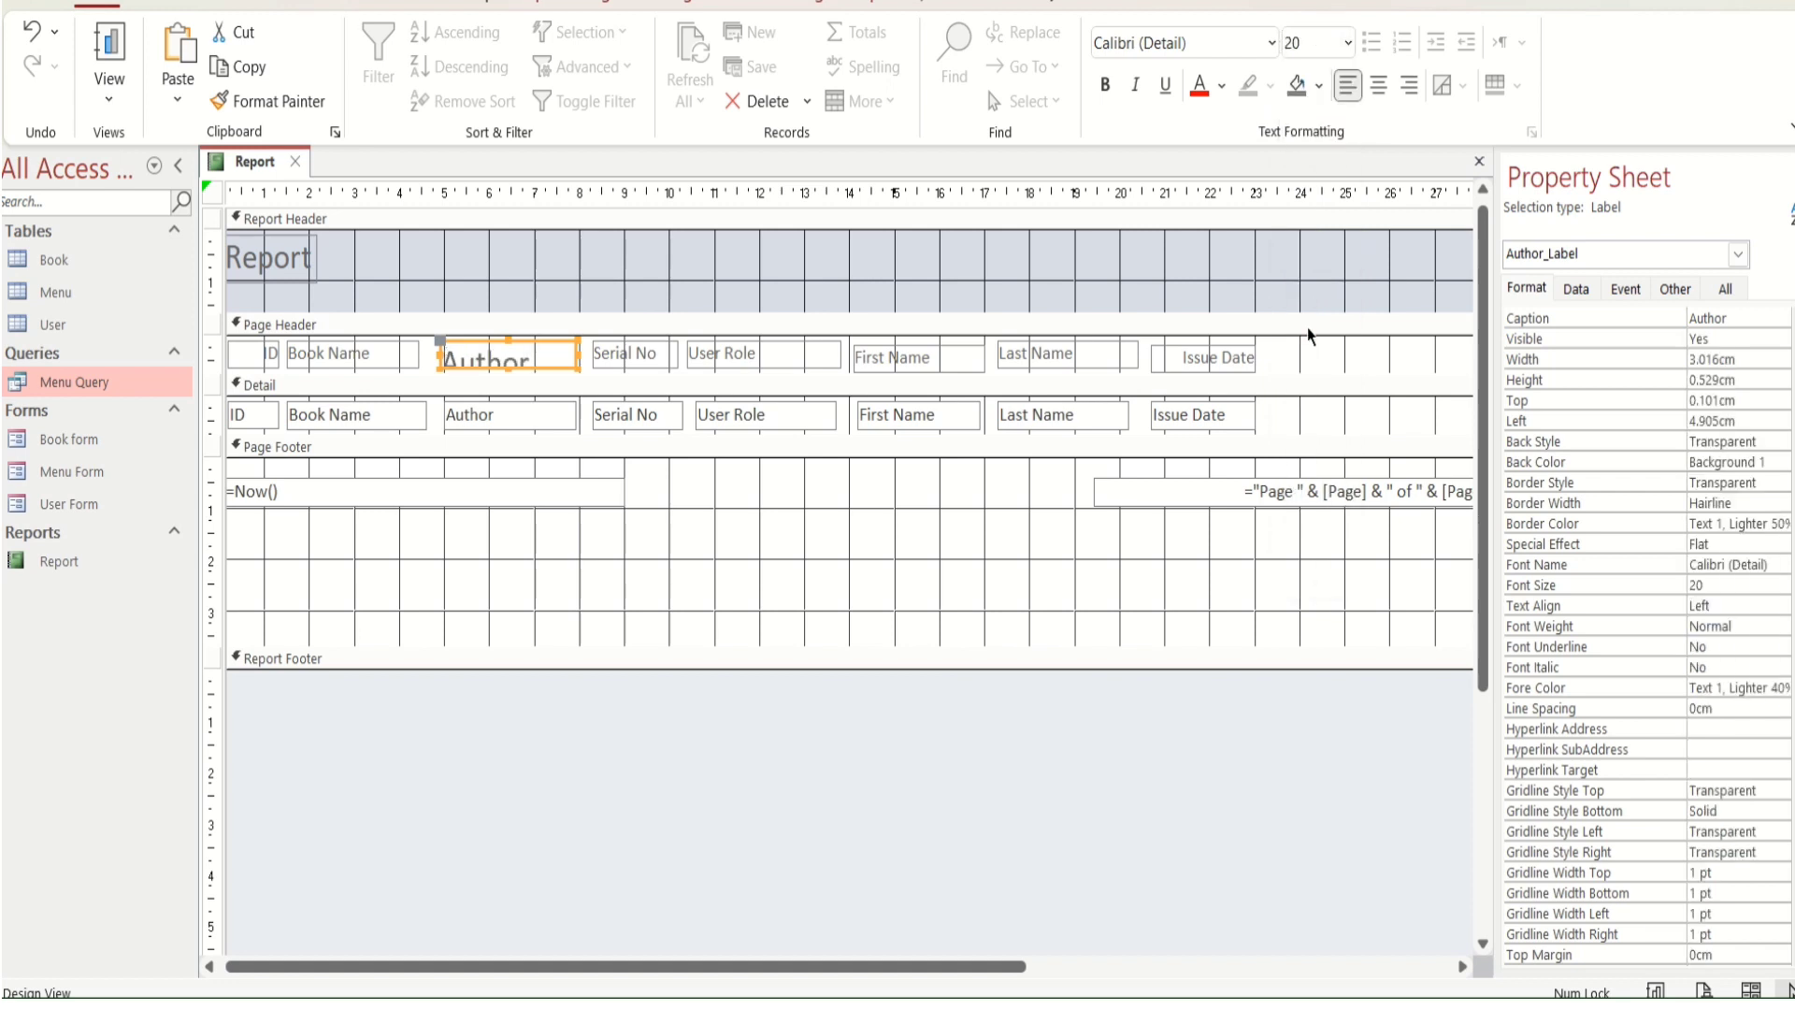
{"action": "left_click", "coordinate": [1103, 86]}
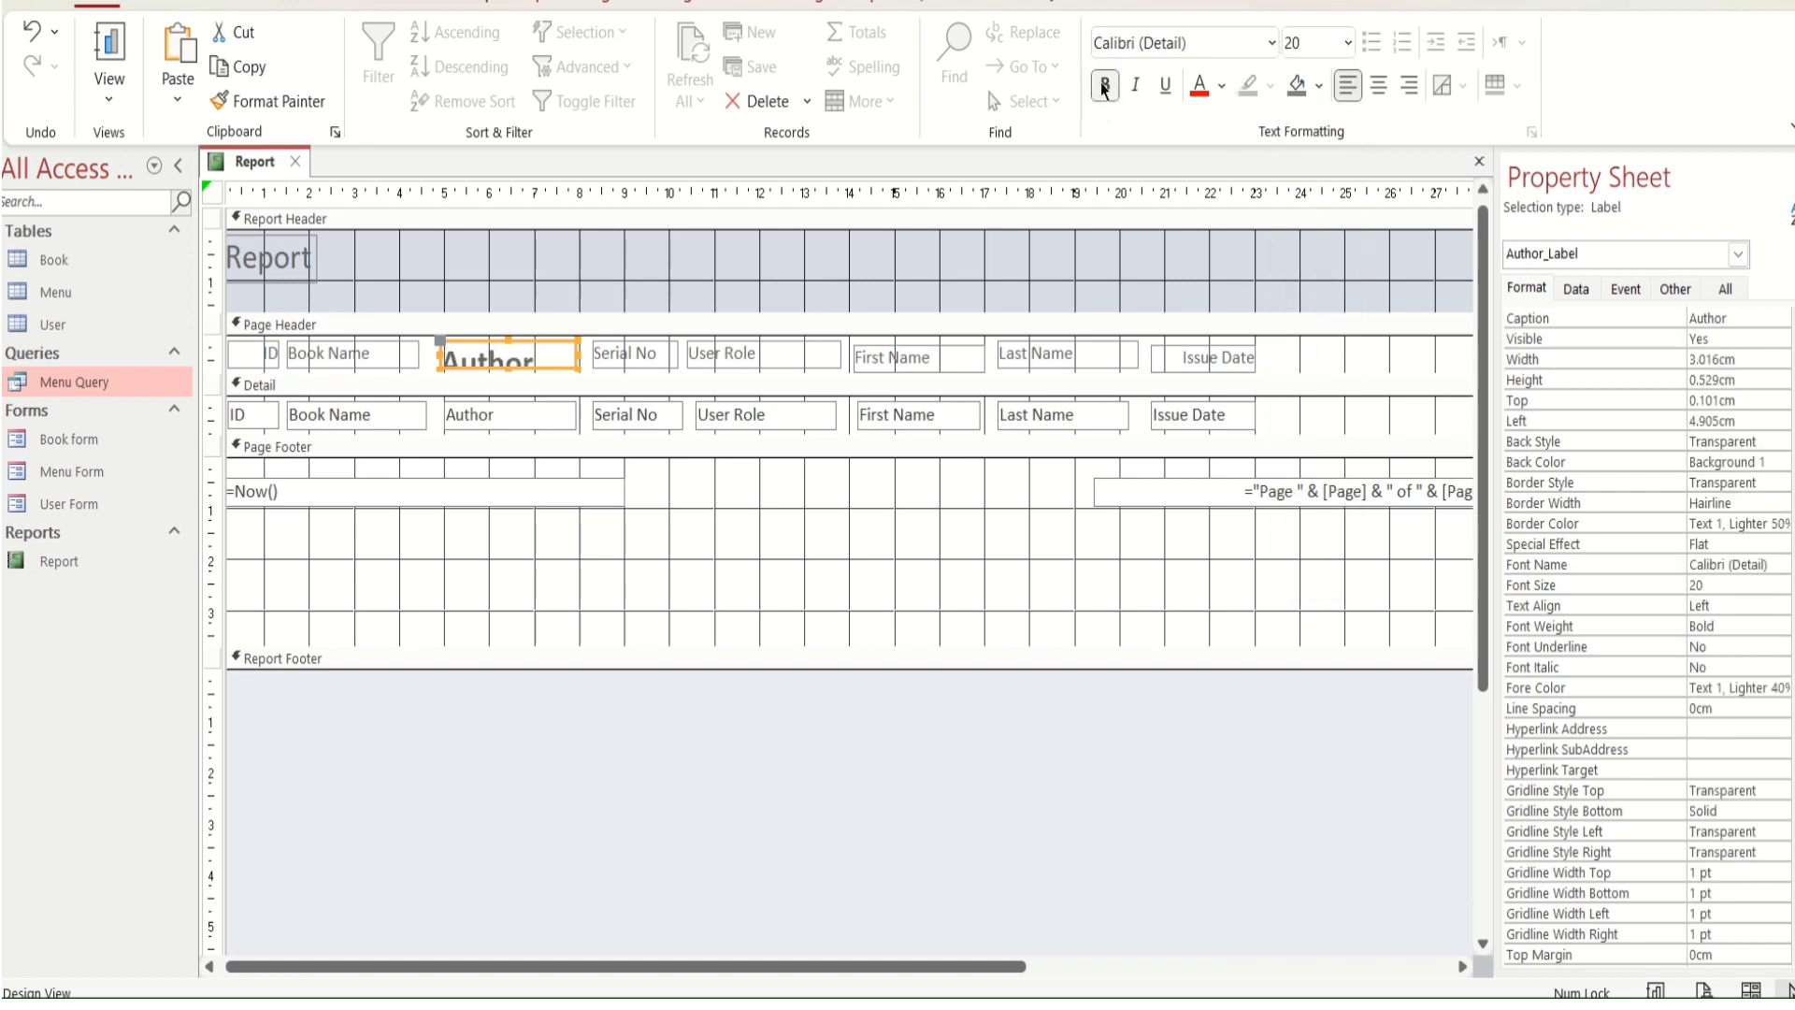
Set the Serial No label in the Page Header to font size 18 and bold
{"action": "left_click", "coordinate": [641, 353]}
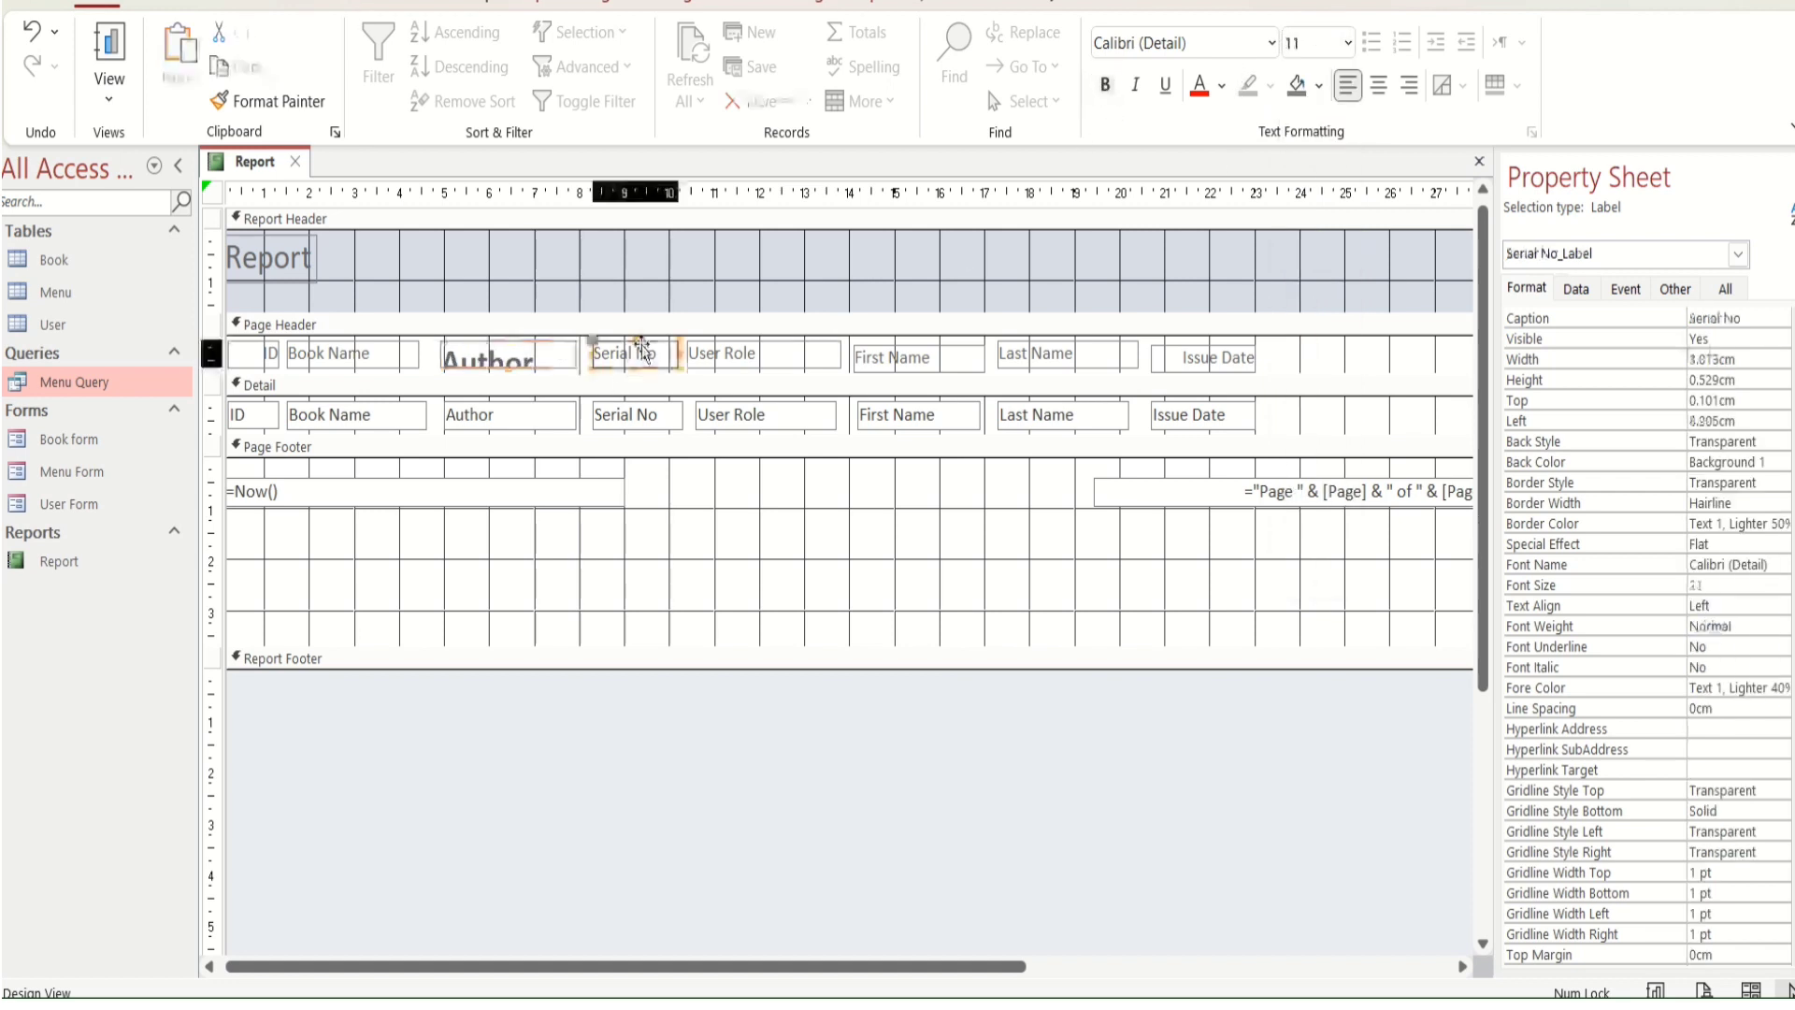
{"action": "left_click", "coordinate": [1272, 43]}
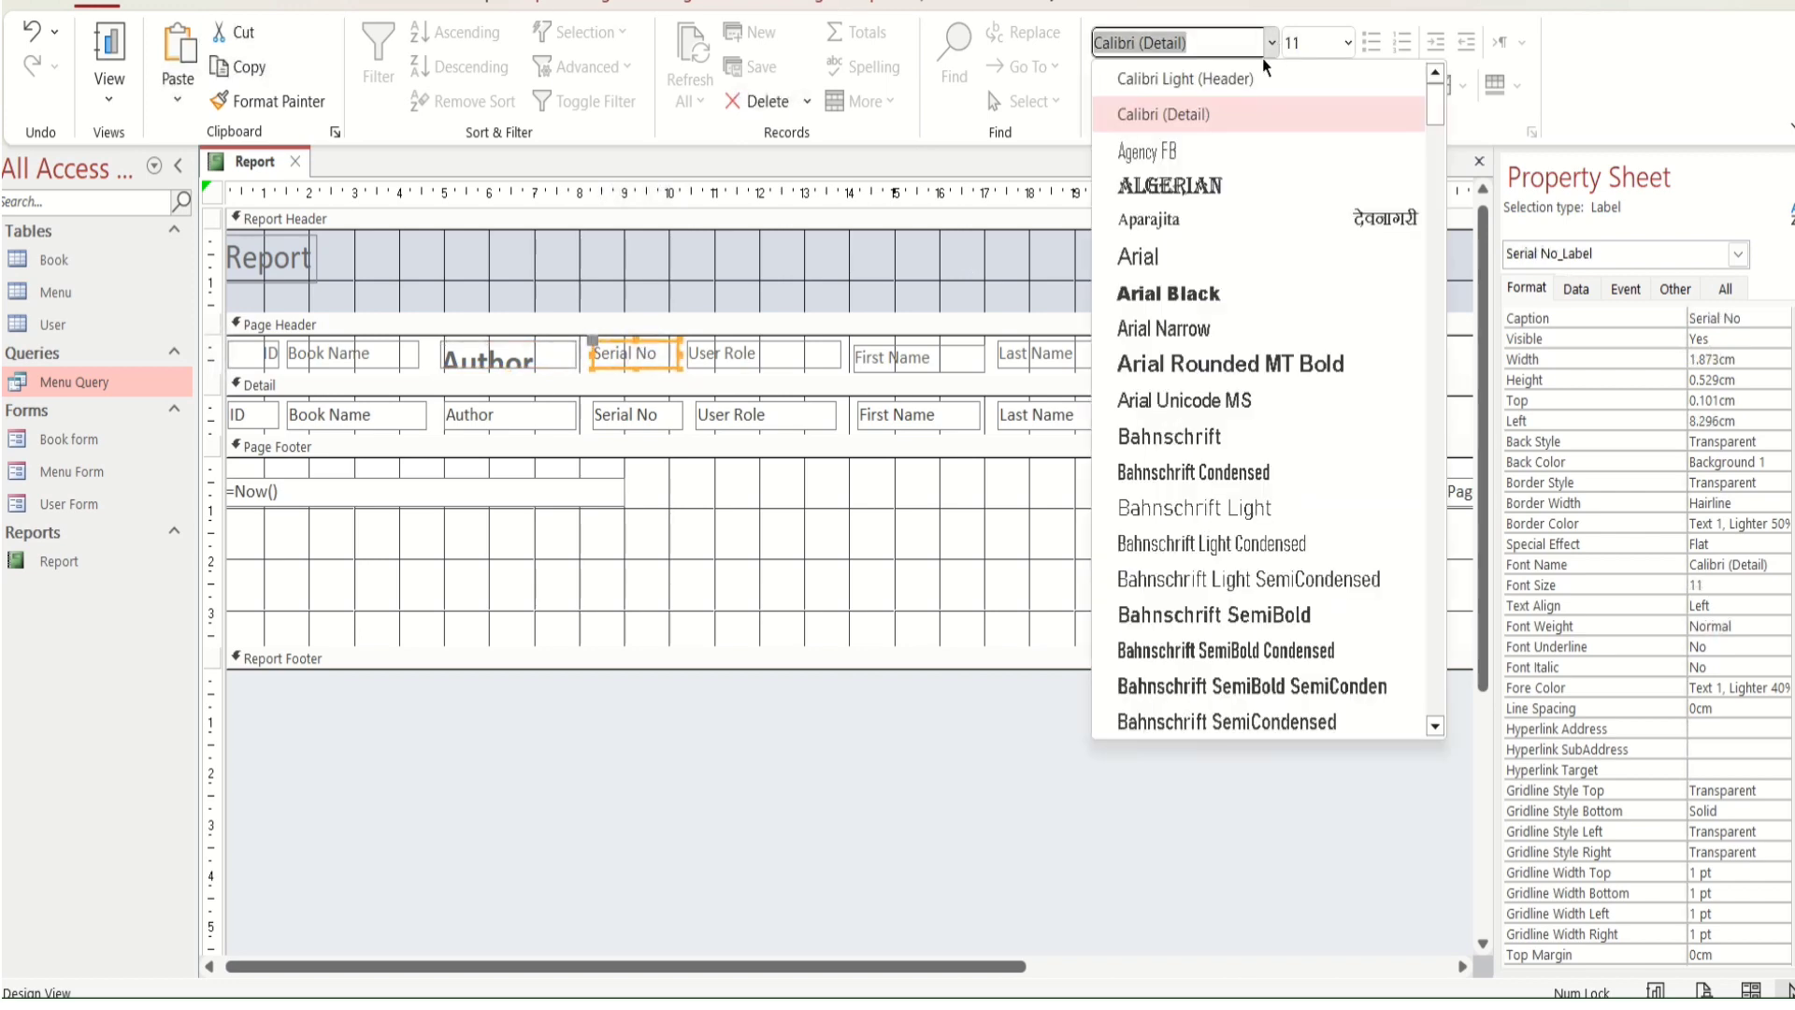
{"action": "left_click", "coordinate": [1346, 43]}
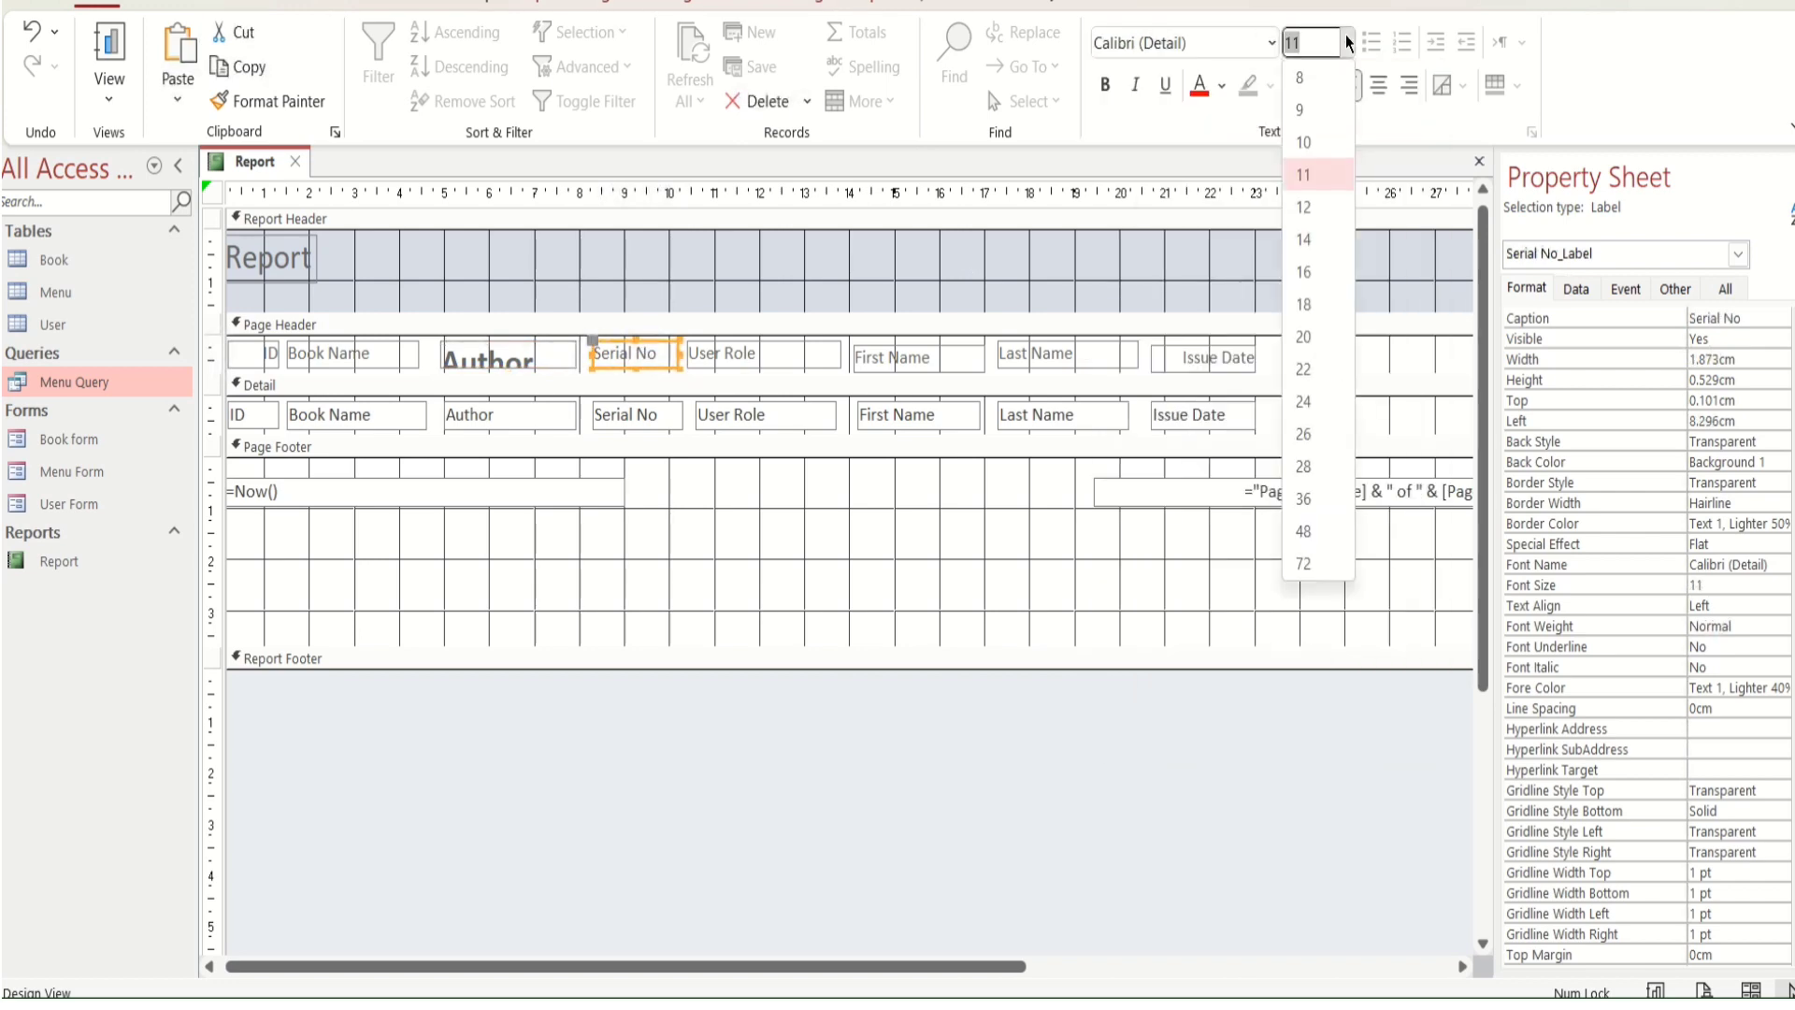
{"action": "left_click", "coordinate": [1313, 301]}
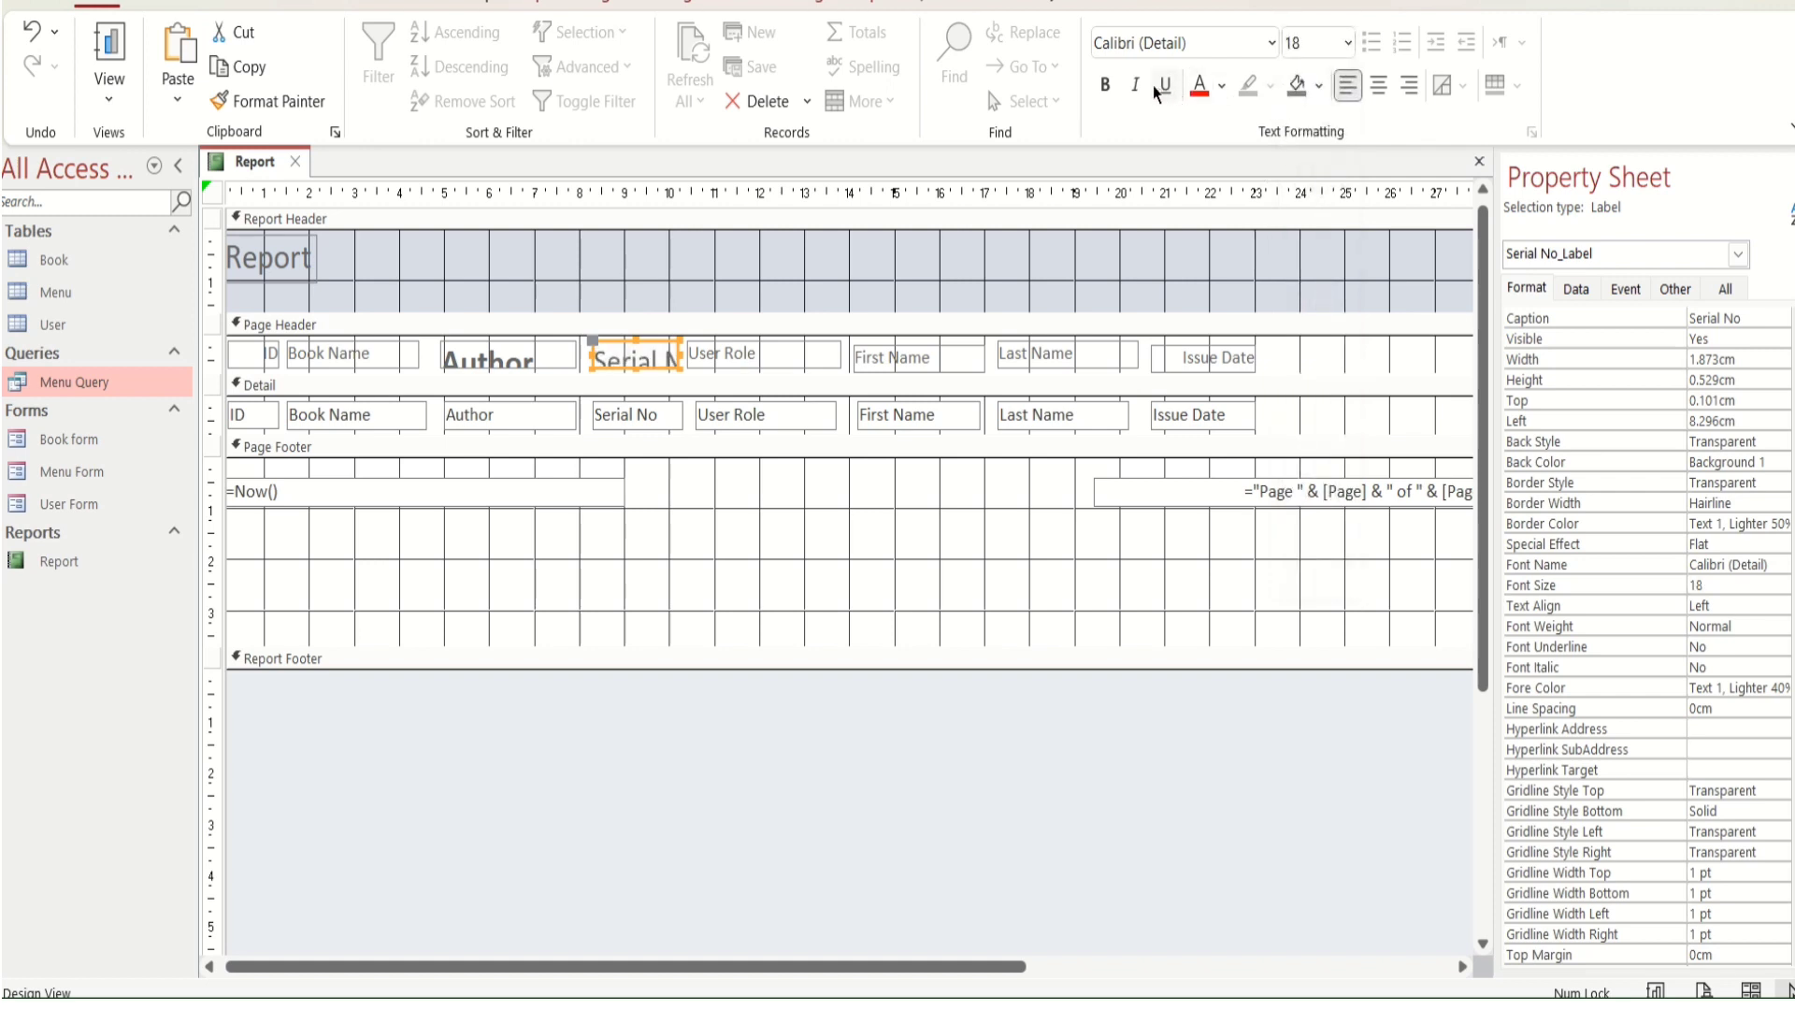
{"action": "left_click", "coordinate": [1105, 85]}
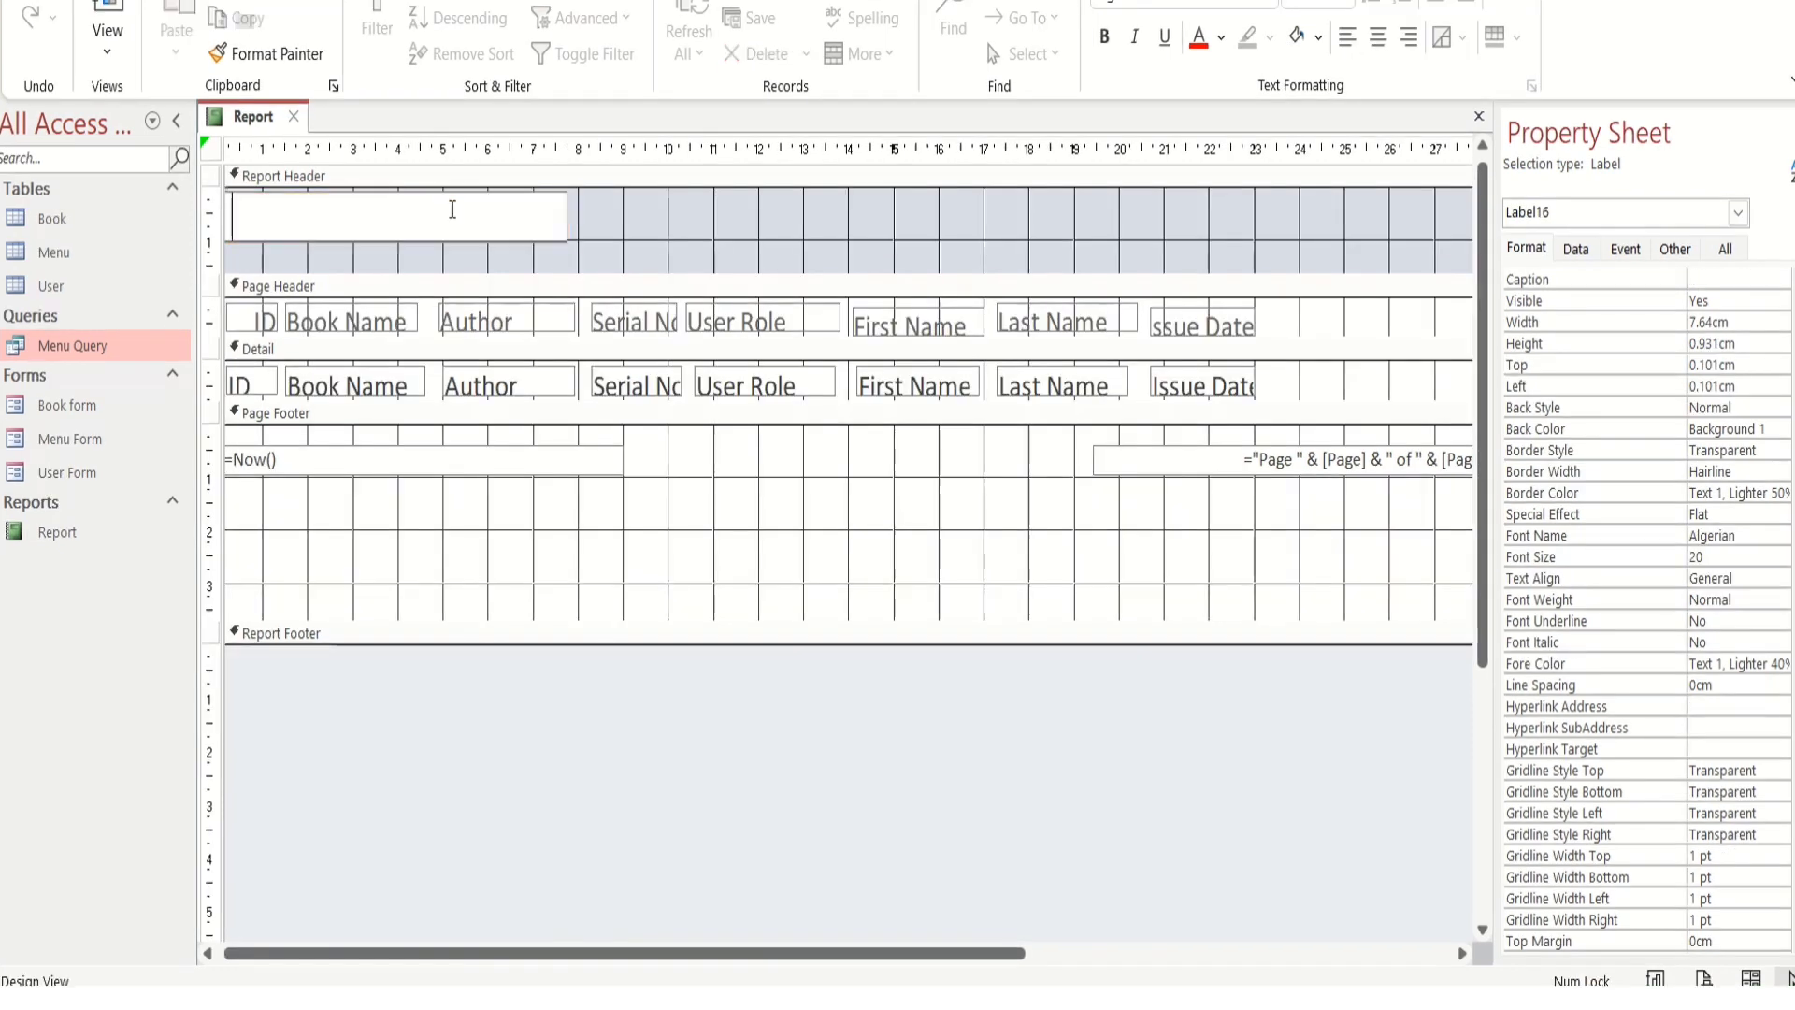
Enter LIBRARY BOOK ISSUE RECORD as the text of the new label in the Report Header
{"action": "type", "text": "L"}
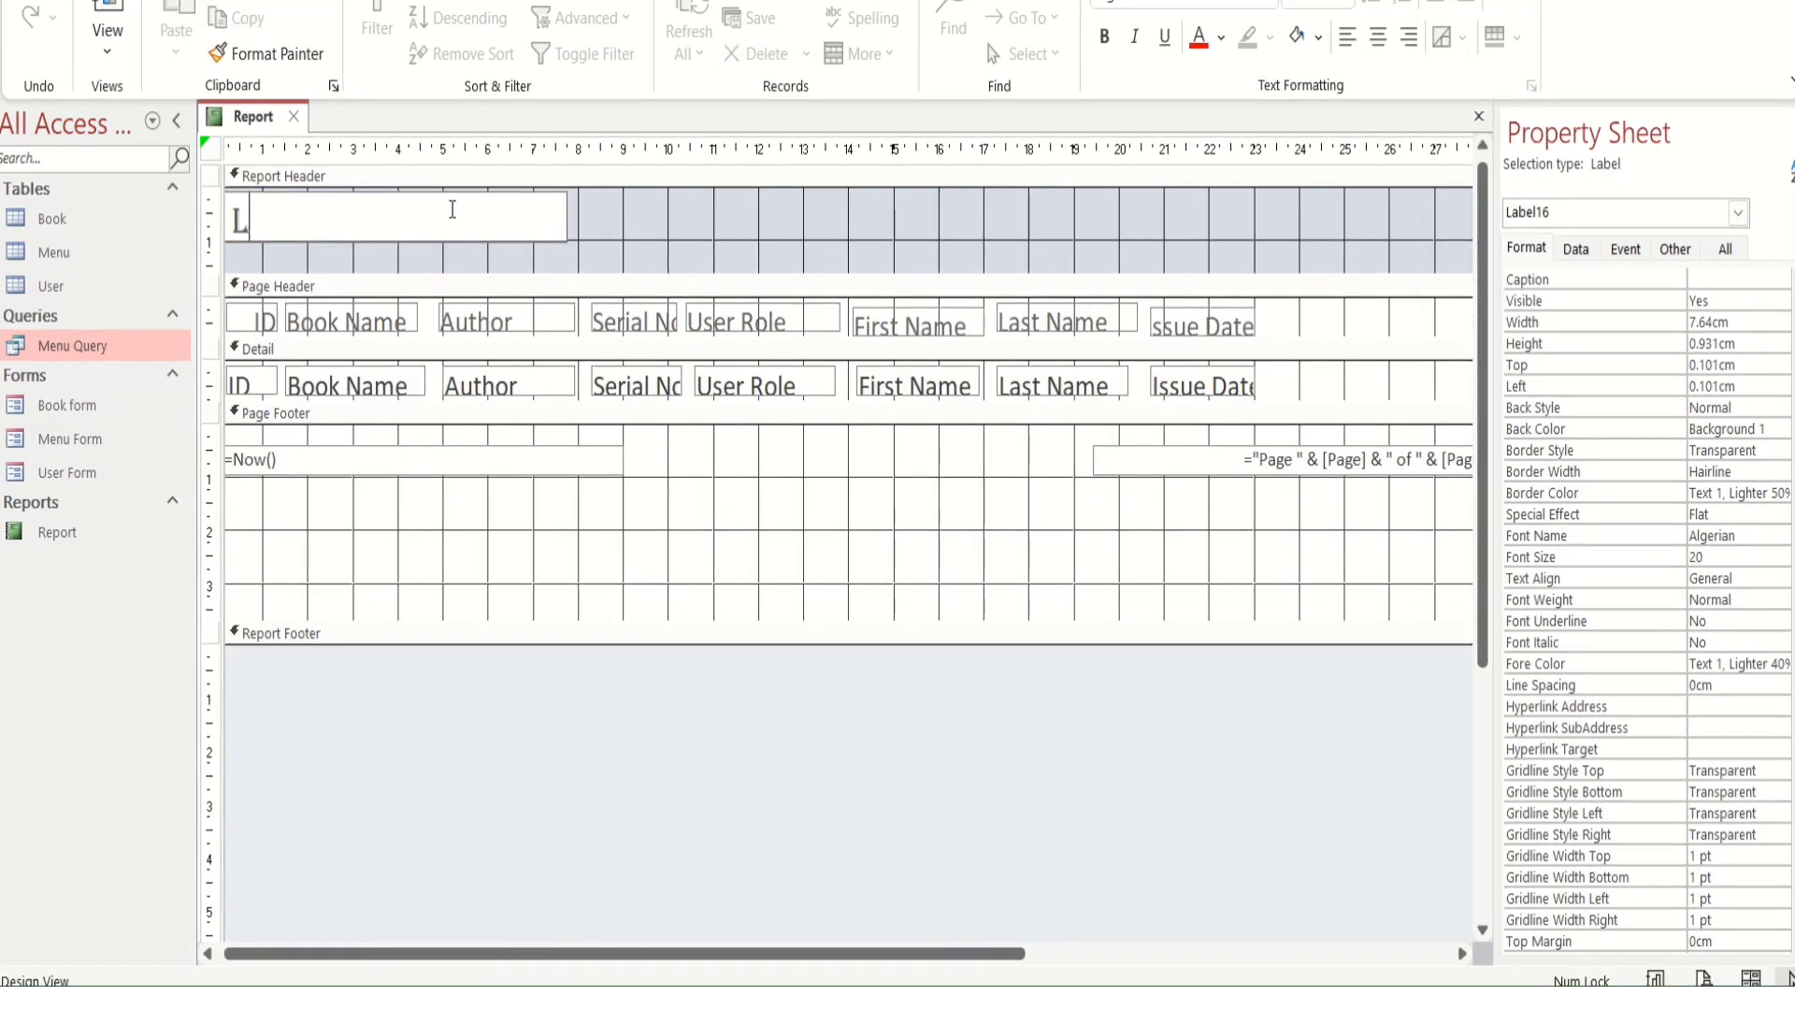
{"action": "type", "text": "IBRAR"}
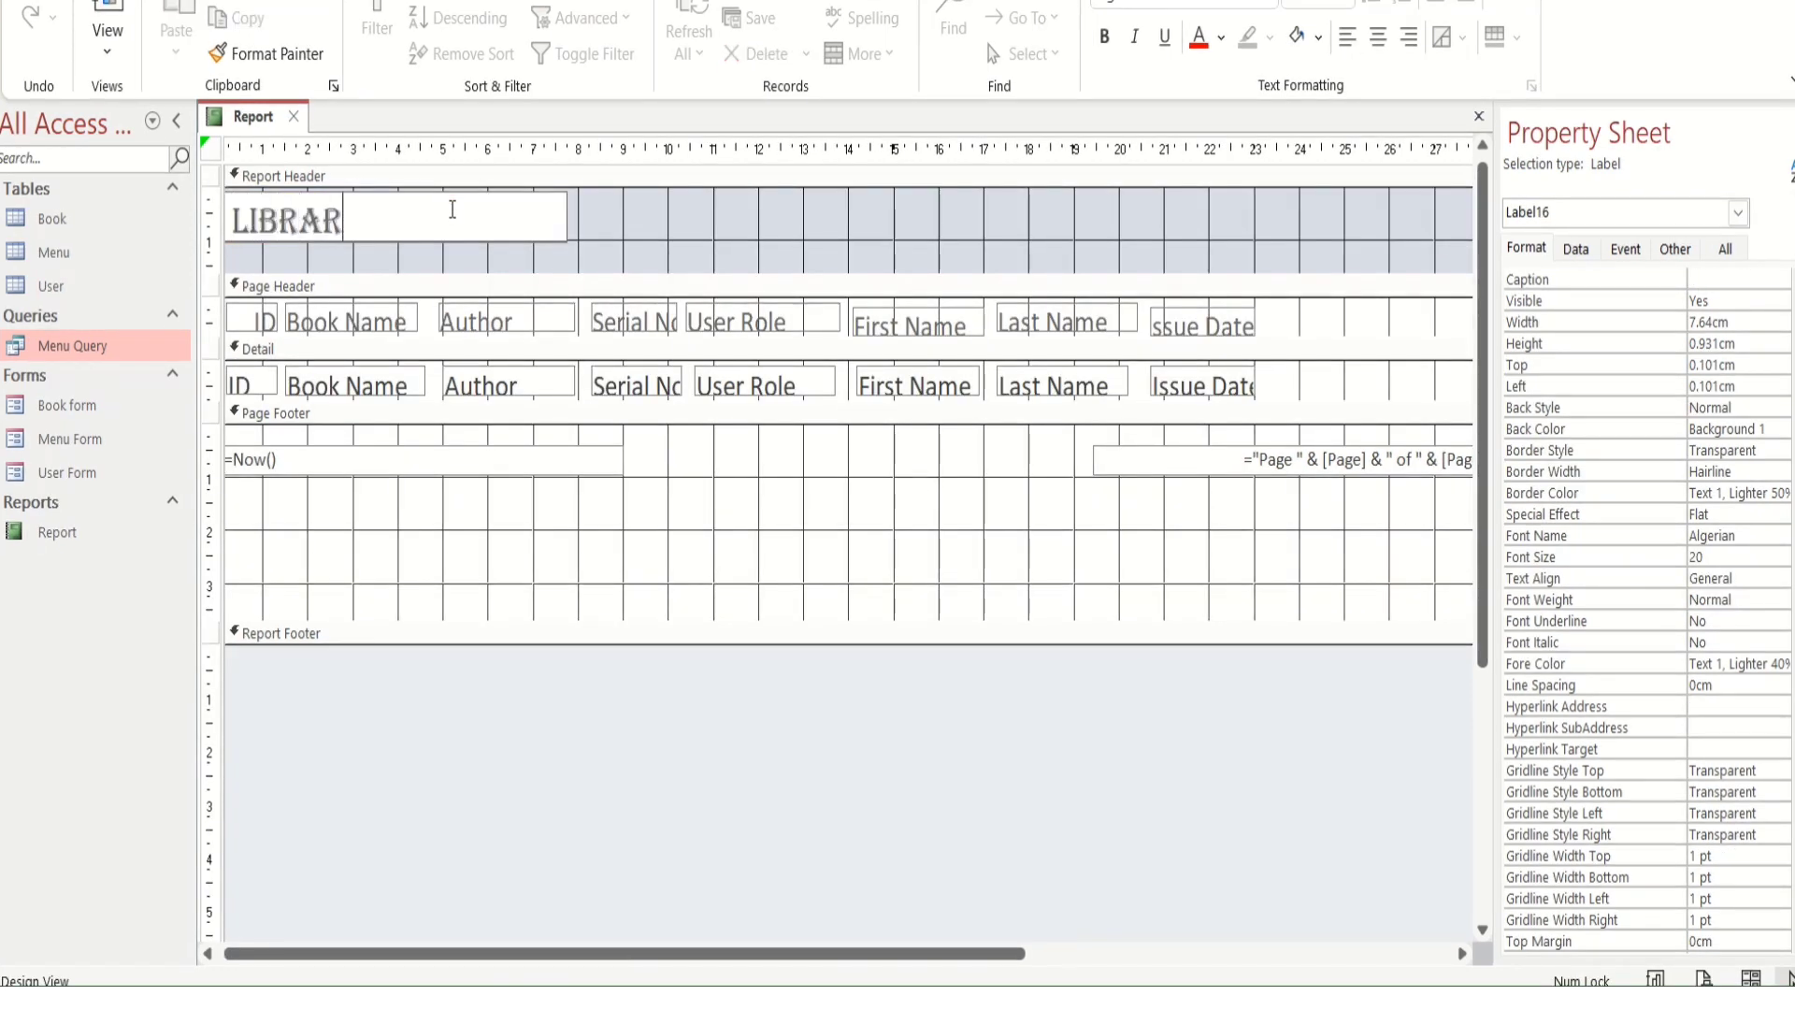
{"action": "type", "text": "Y BOOK ISSU"}
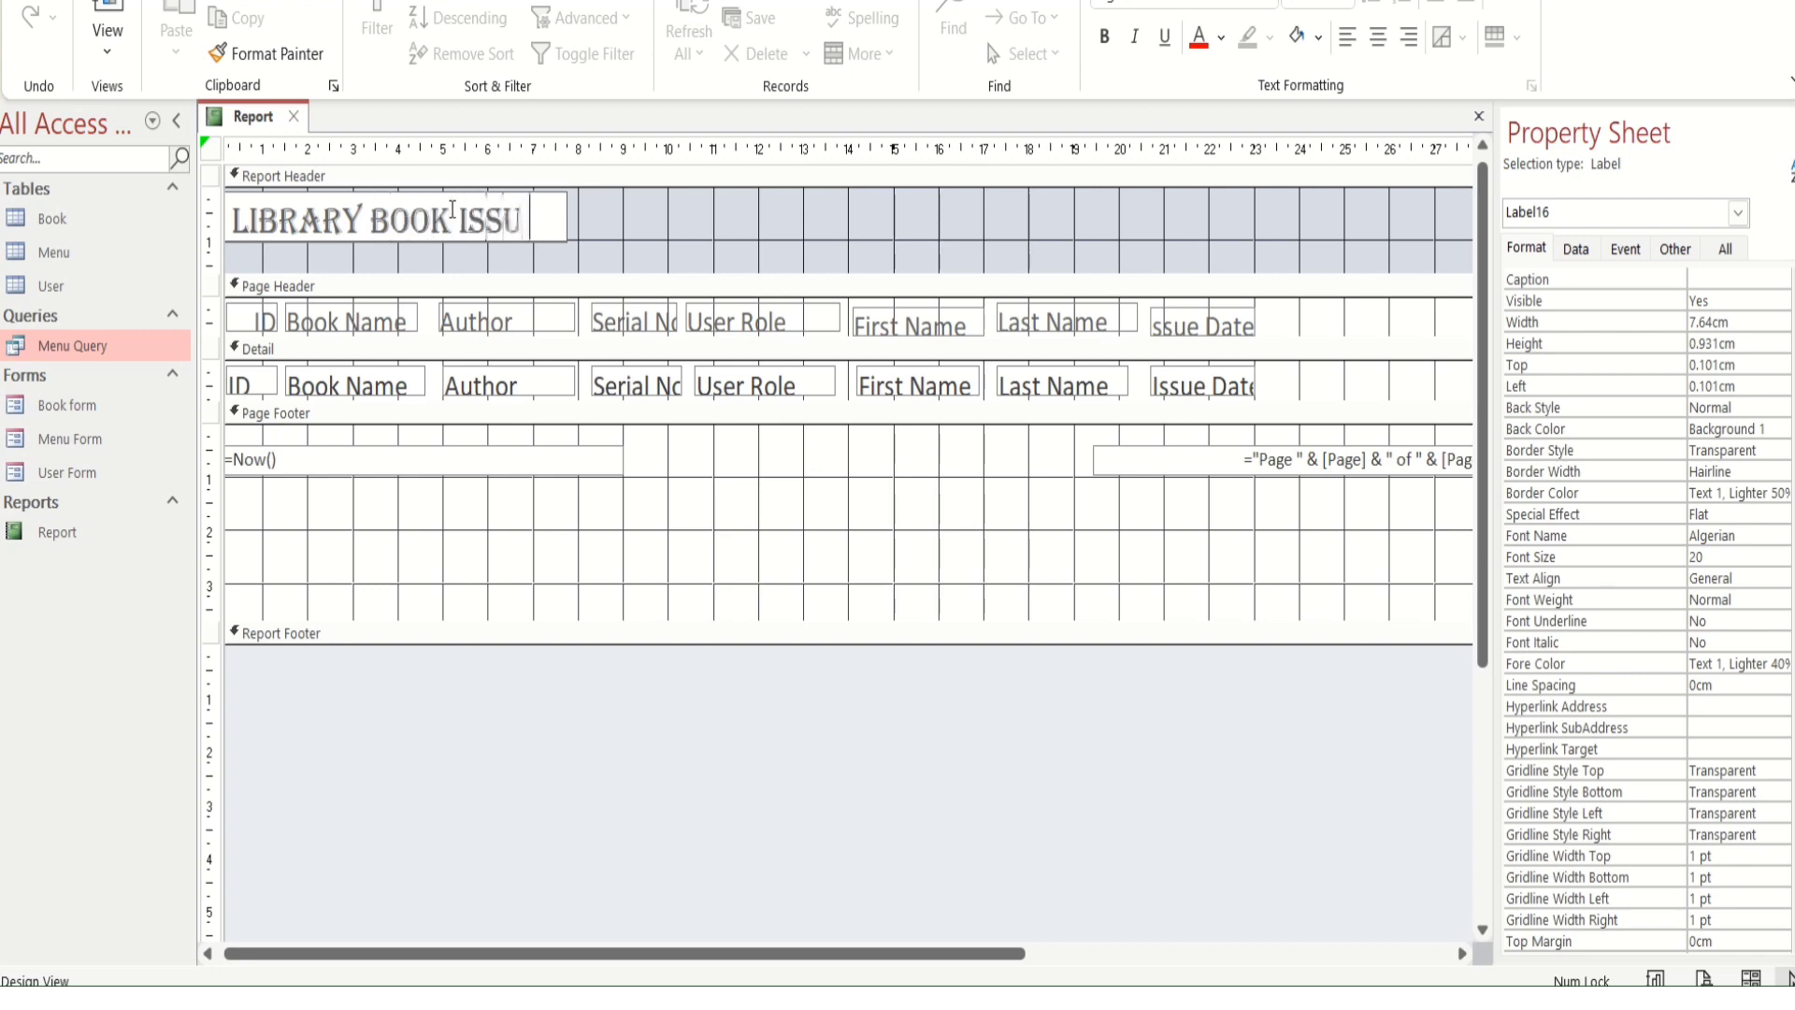
{"action": "type", "text": "E RESC"}
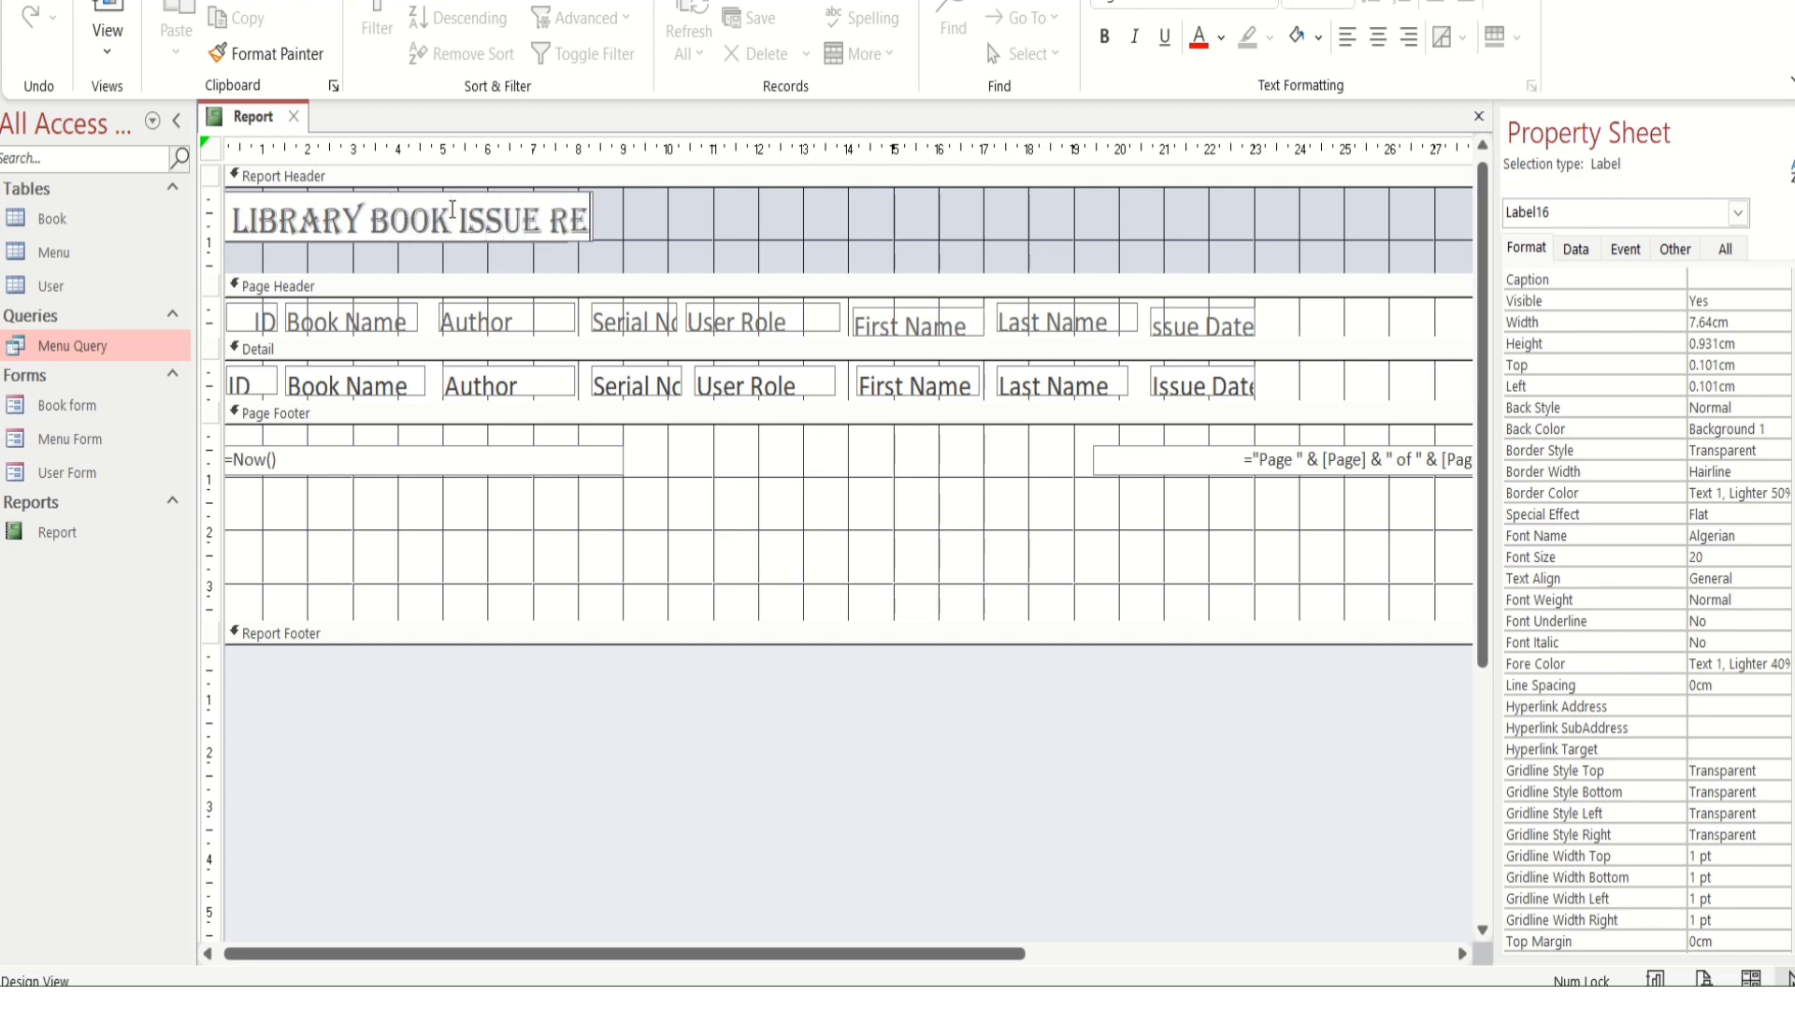
{"action": "key", "text": "BackSpace"}
{"action": "key", "text": "BackSpace"}
{"action": "type", "text": "CORD"}
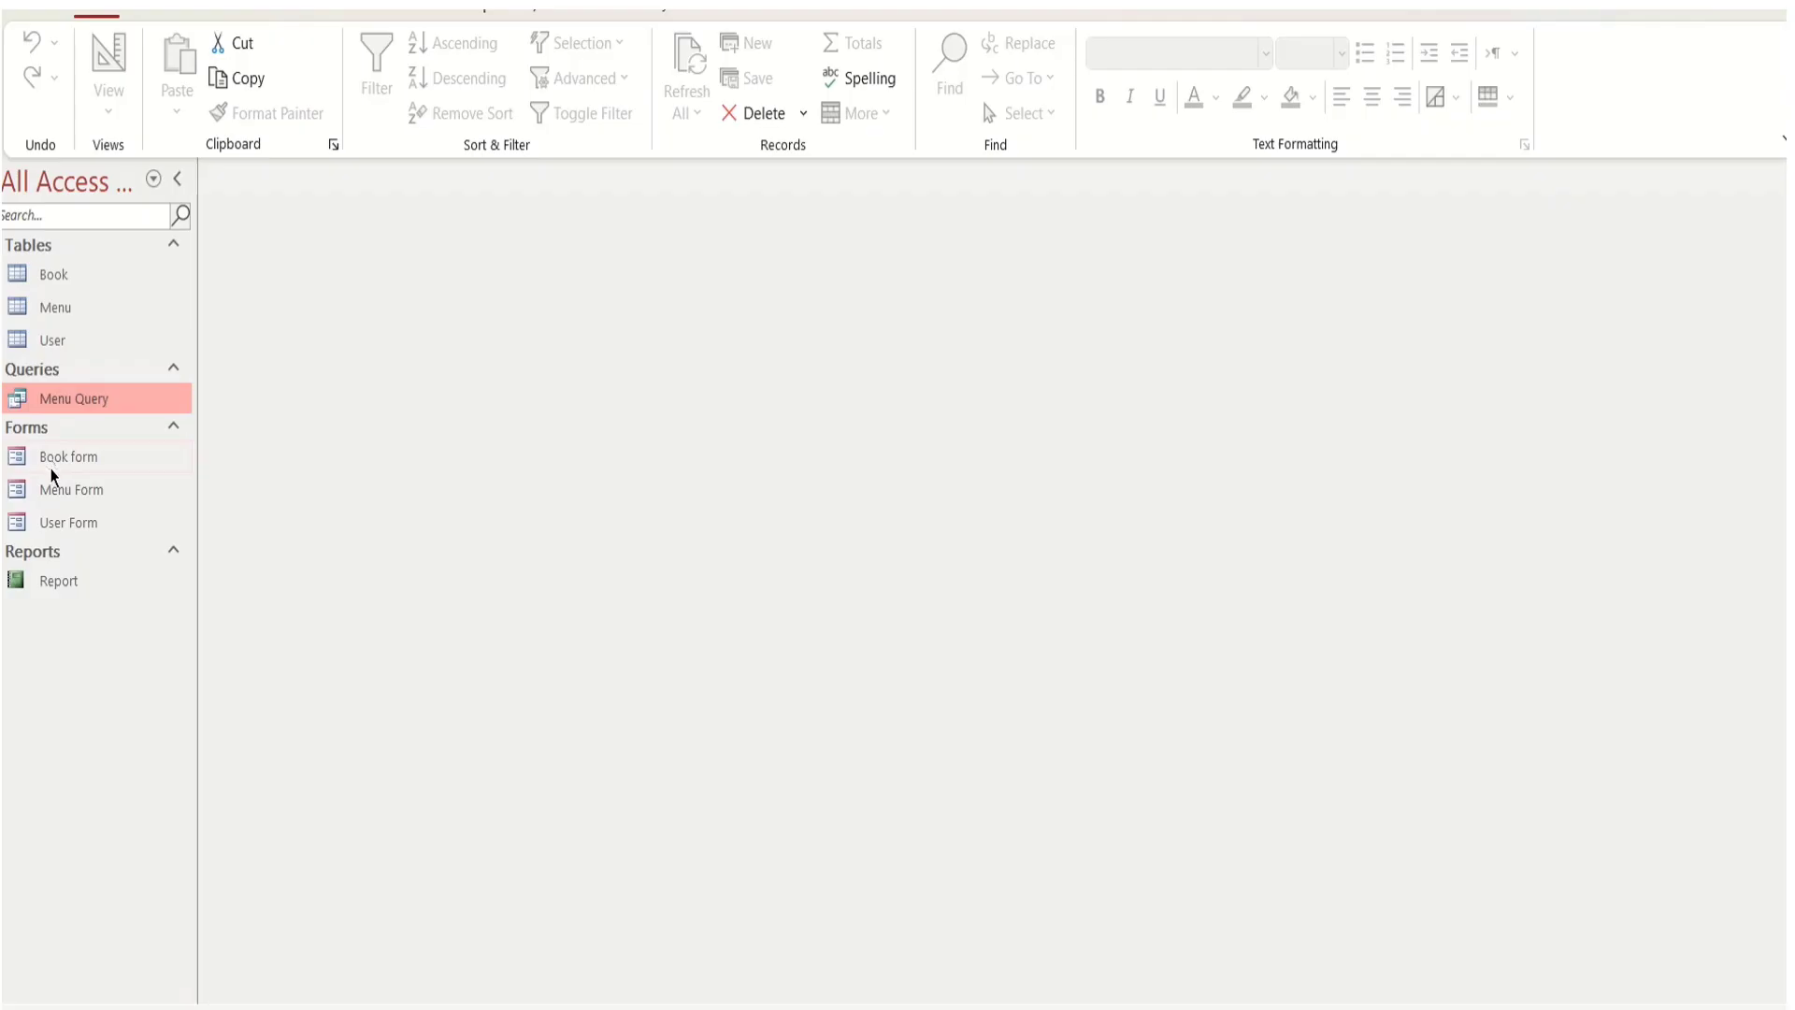
Create a blank form and add a label reading Library Book Issue Record to it
{"action": "left_click", "coordinate": [178, 15]}
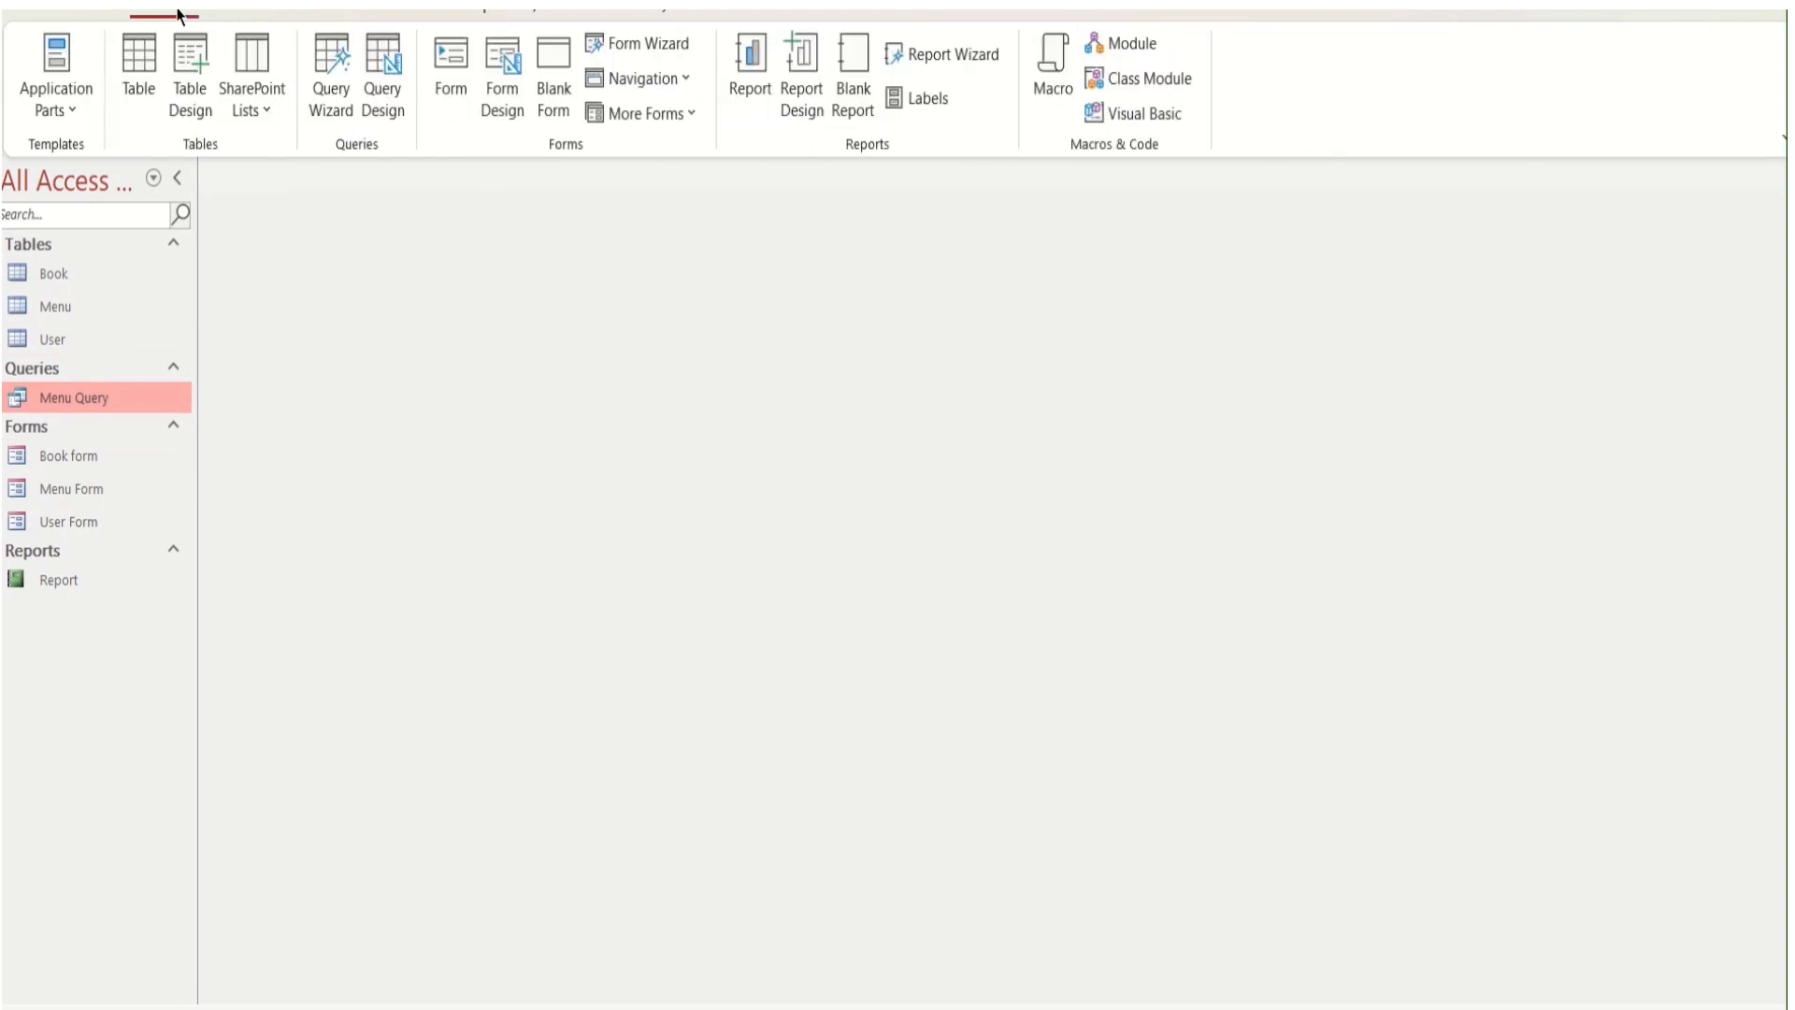
{"action": "left_click", "coordinate": [555, 80]}
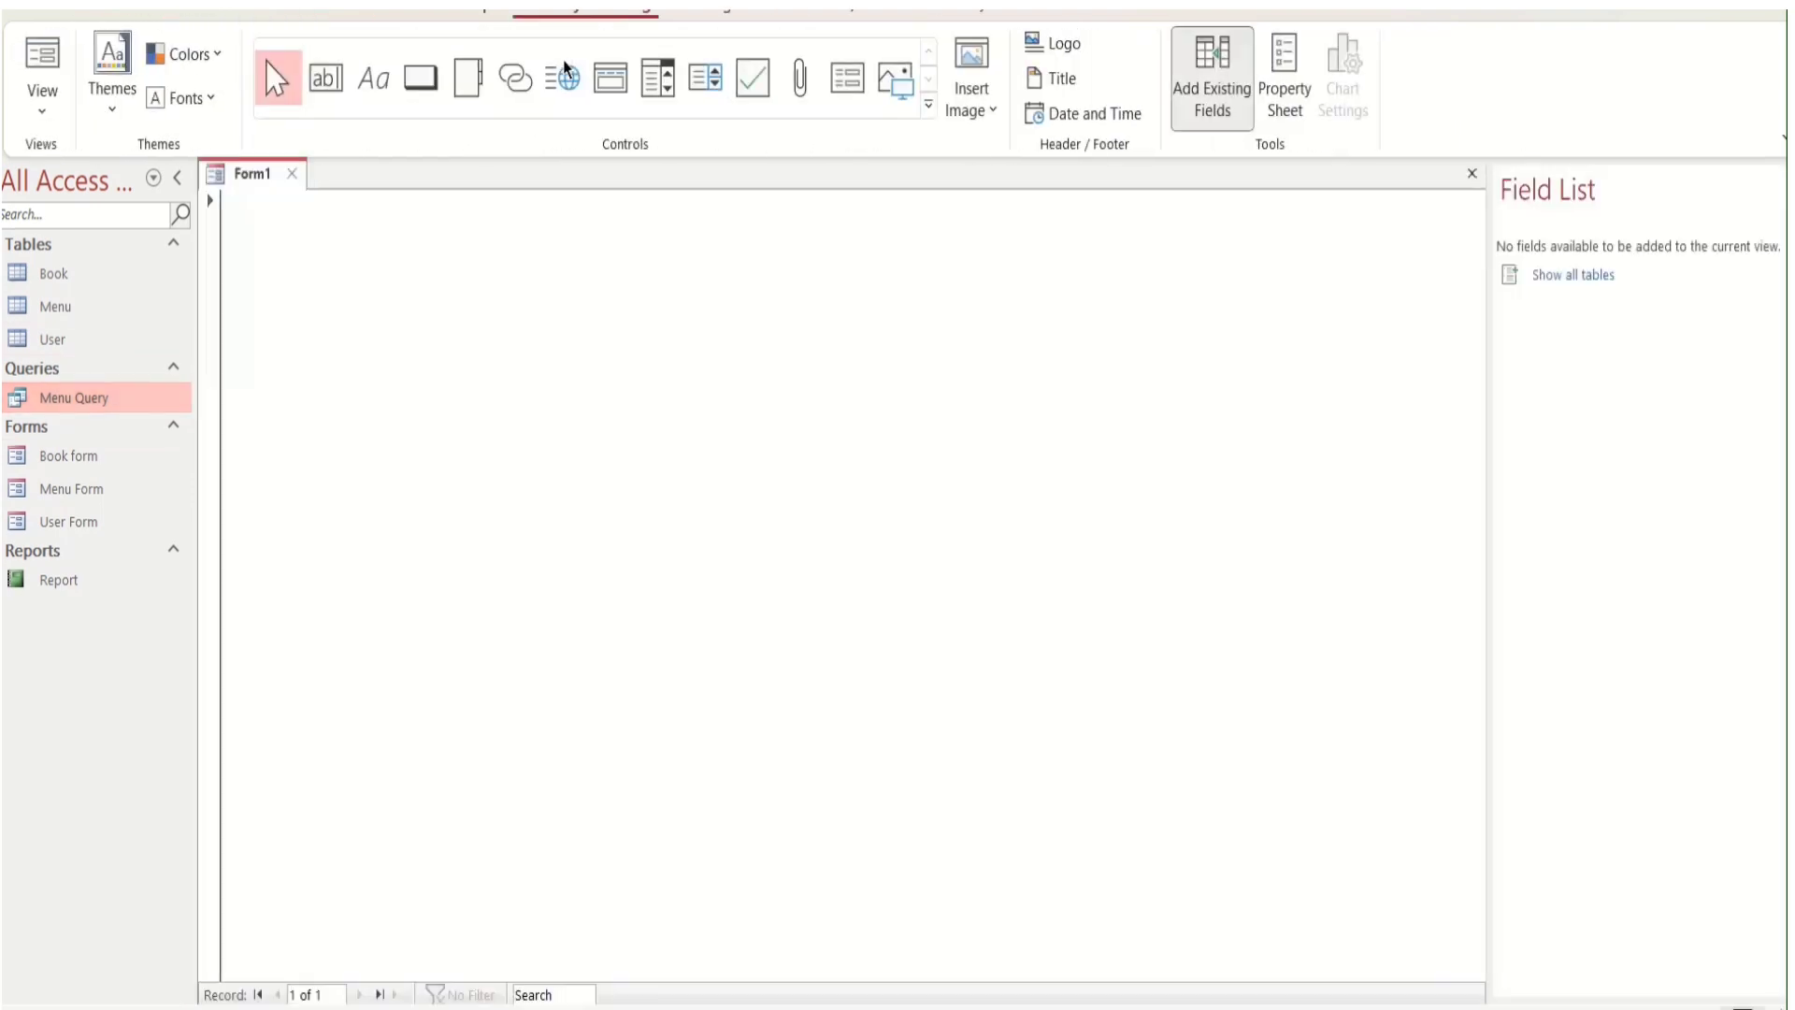
{"action": "left_click", "coordinate": [389, 98]}
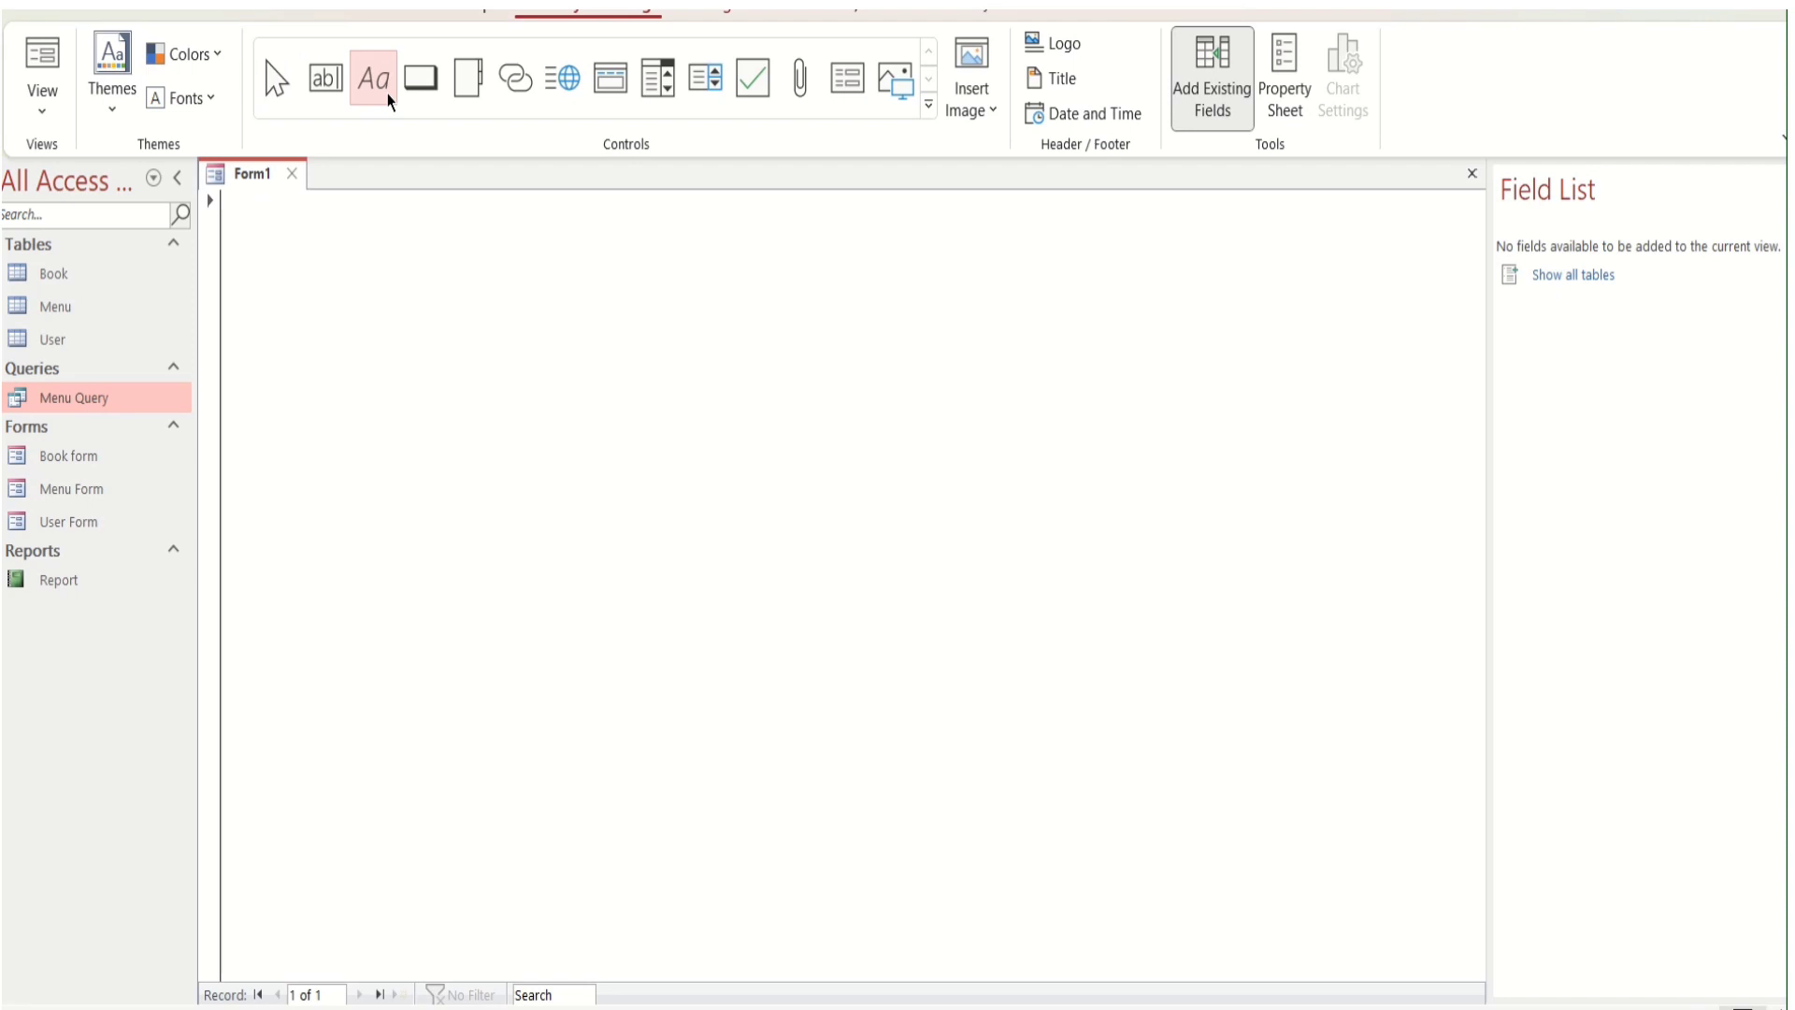
{"action": "left_click", "coordinate": [435, 276]}
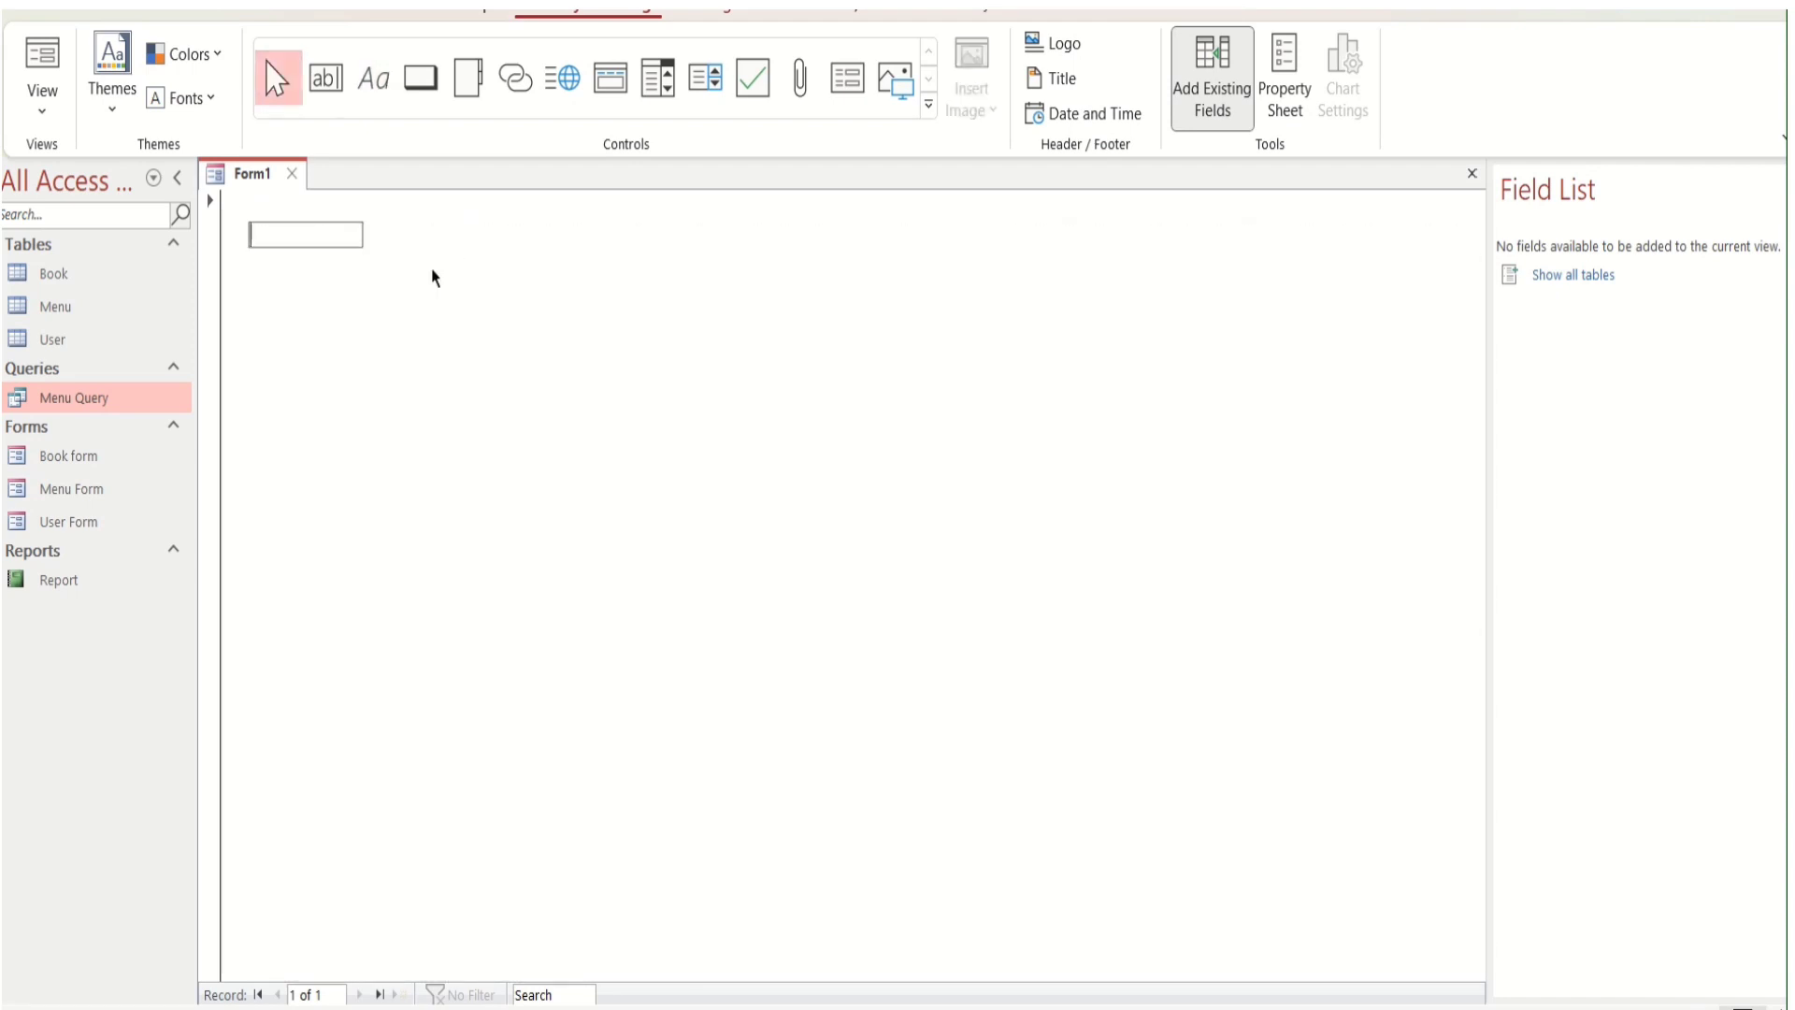
{"action": "type", "text": "Library Book Issue"}
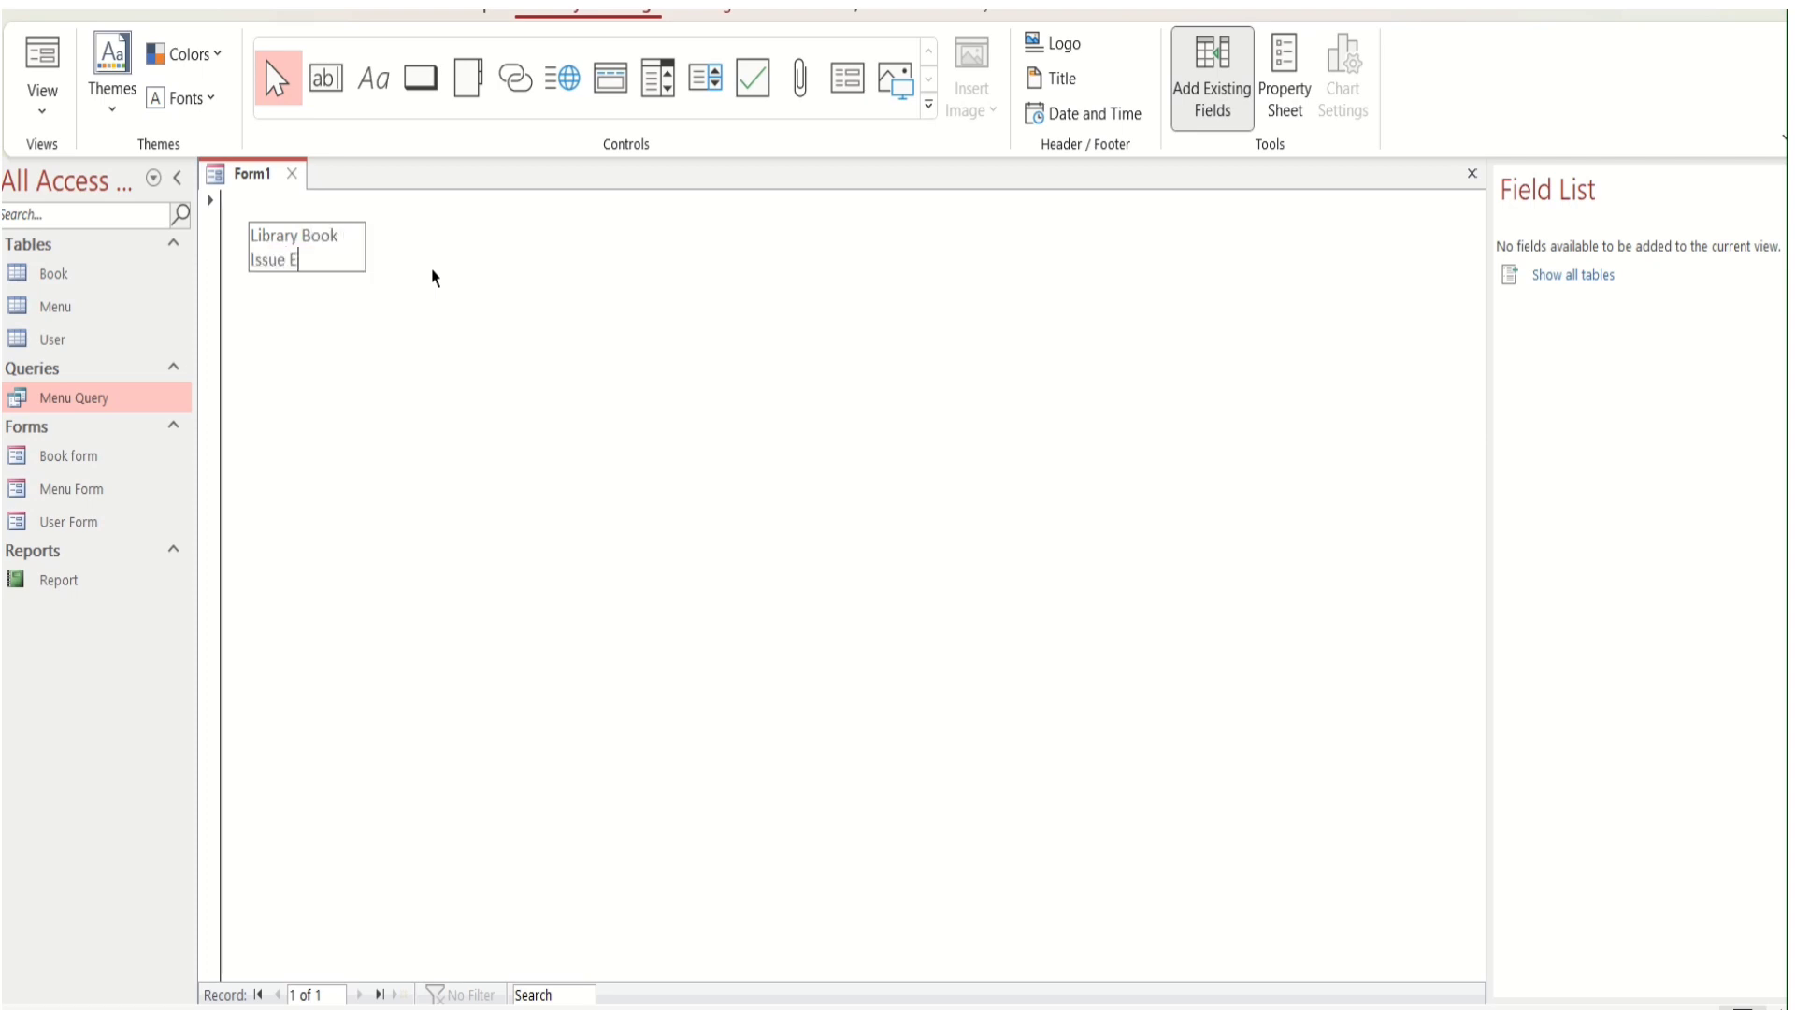
{"action": "type", "text": " Recore"}
{"action": "key", "text": "BackSpace"}
{"action": "type", "text": "d"}
Place a command button below the title label with the Open Form action for the Book form, showing all the records
{"action": "left_click", "coordinate": [421, 82]}
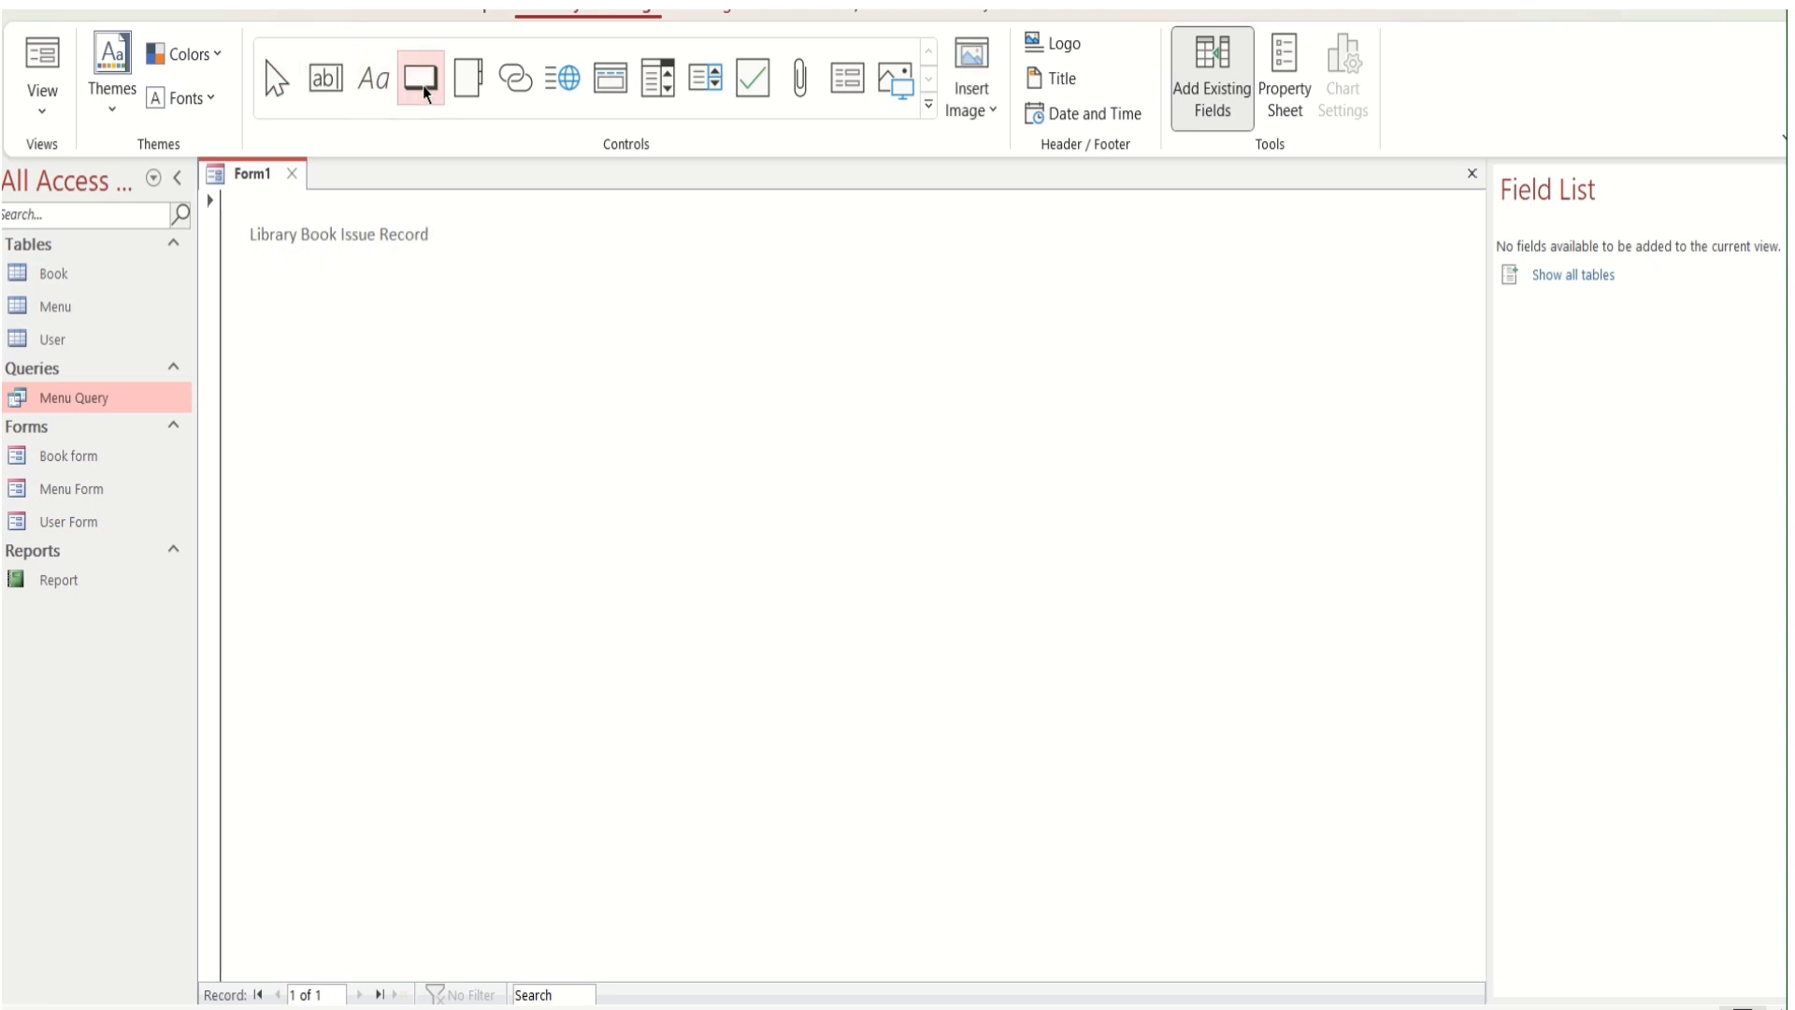
{"action": "left_click", "coordinate": [329, 324]}
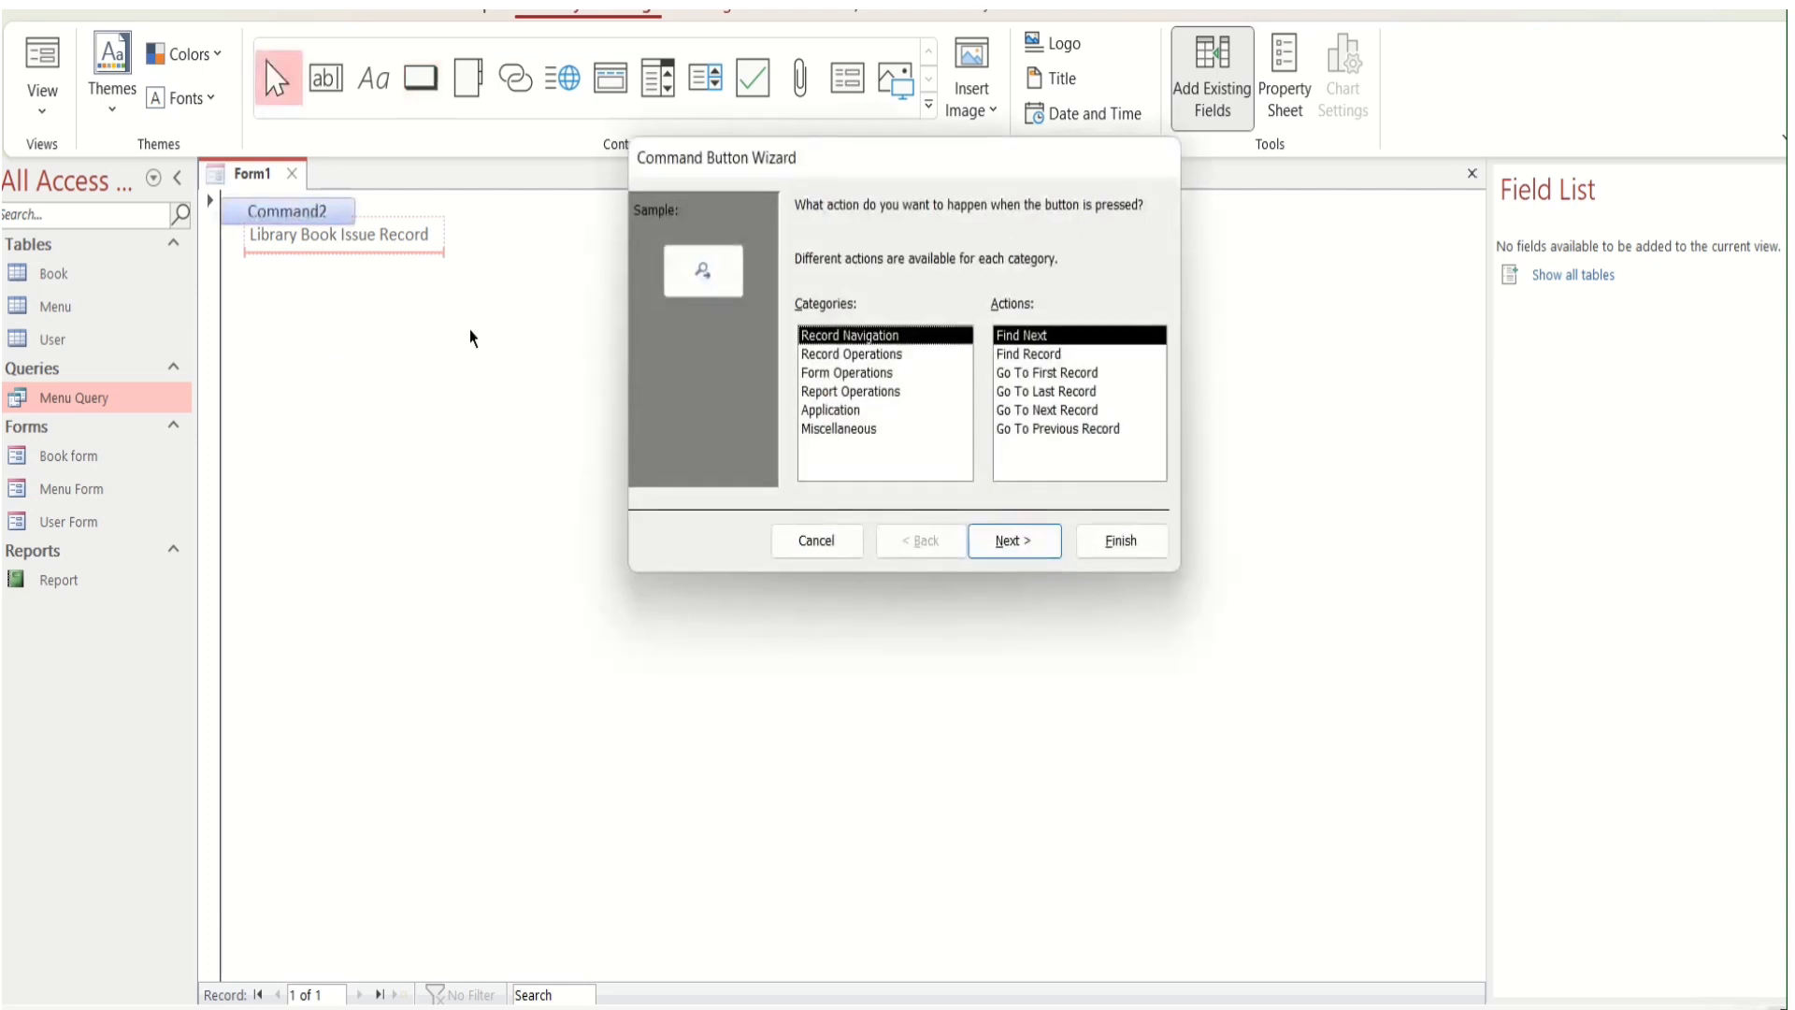
{"action": "left_click", "coordinate": [884, 373]}
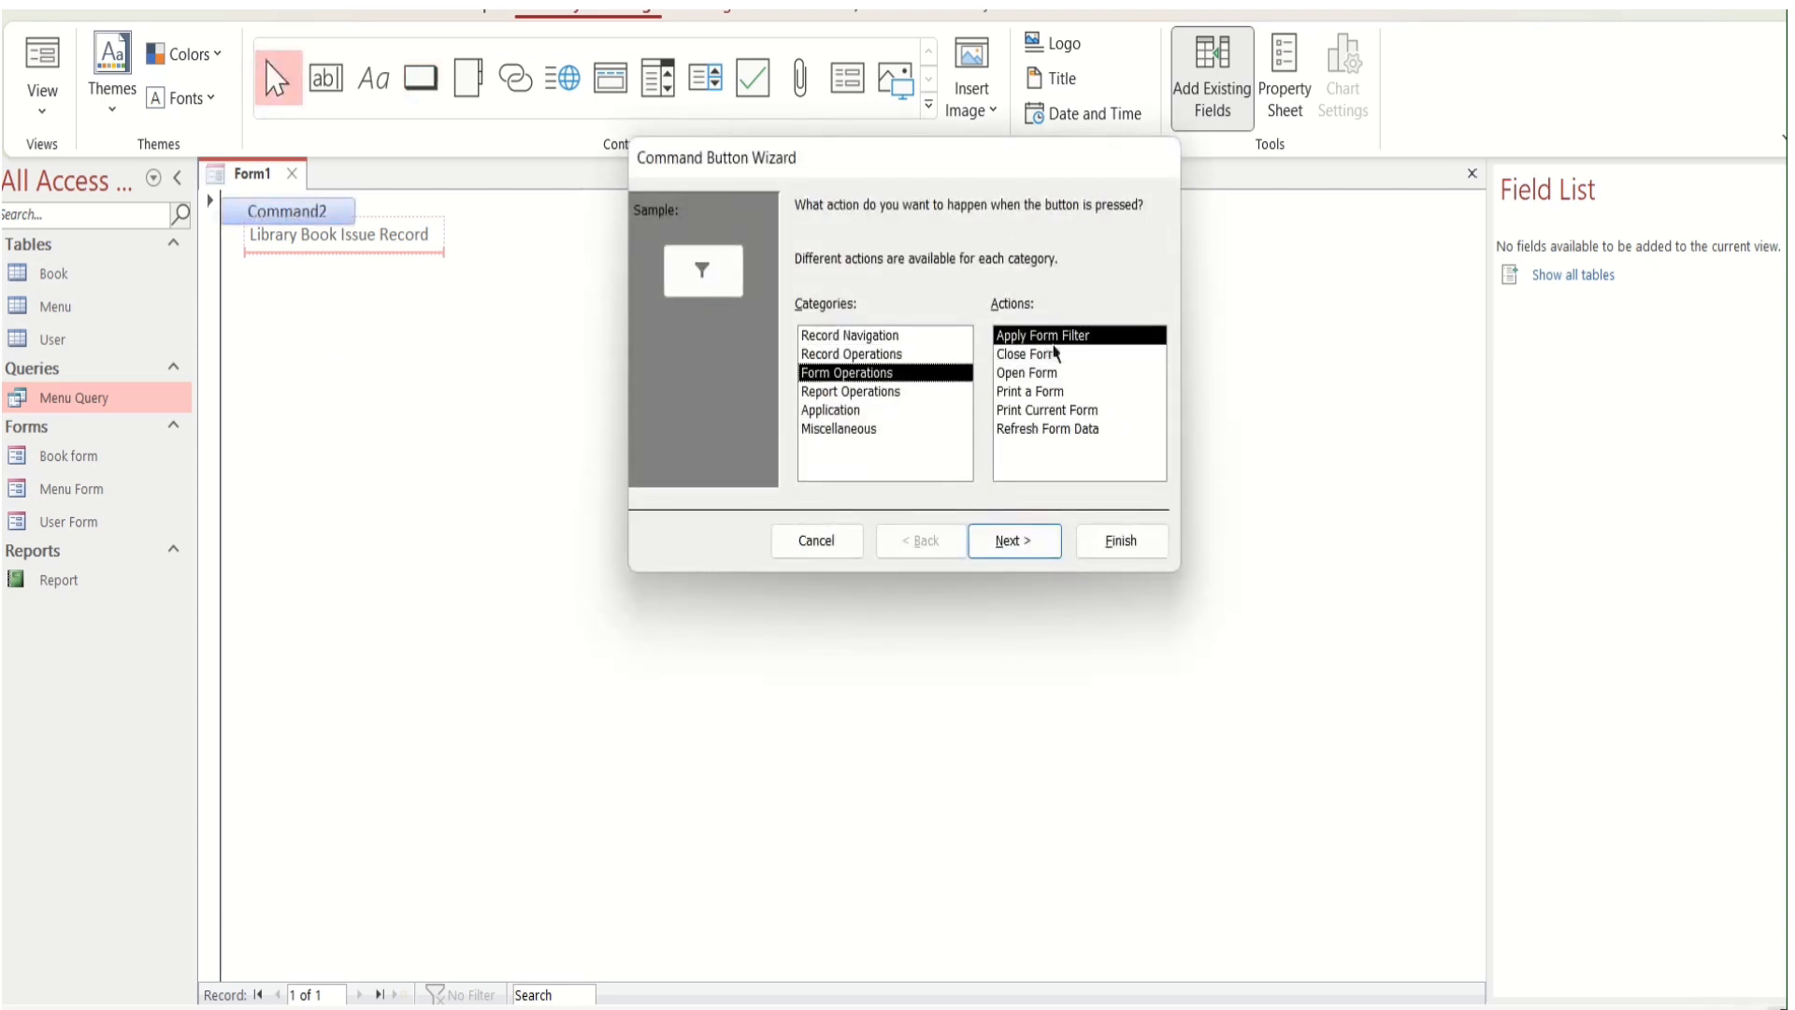
{"action": "left_click", "coordinate": [1054, 374]}
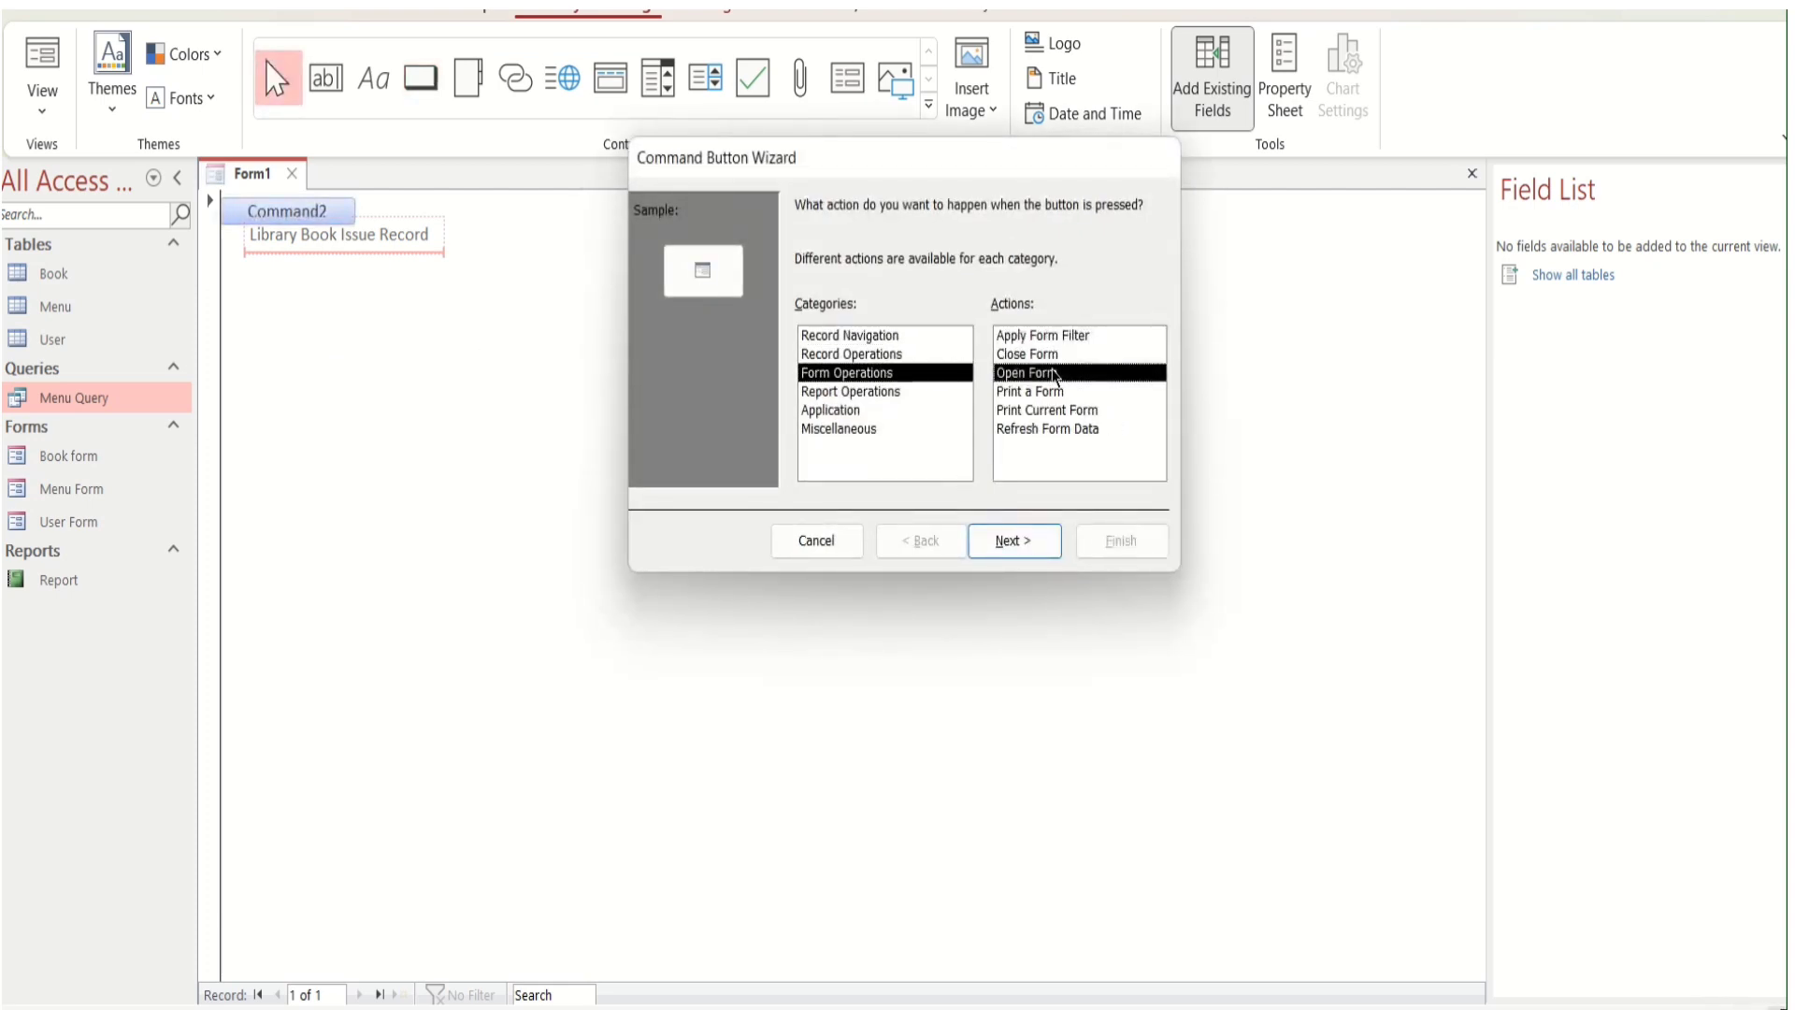
{"action": "left_click", "coordinate": [1028, 553]}
{"action": "left_click", "coordinate": [1013, 541]}
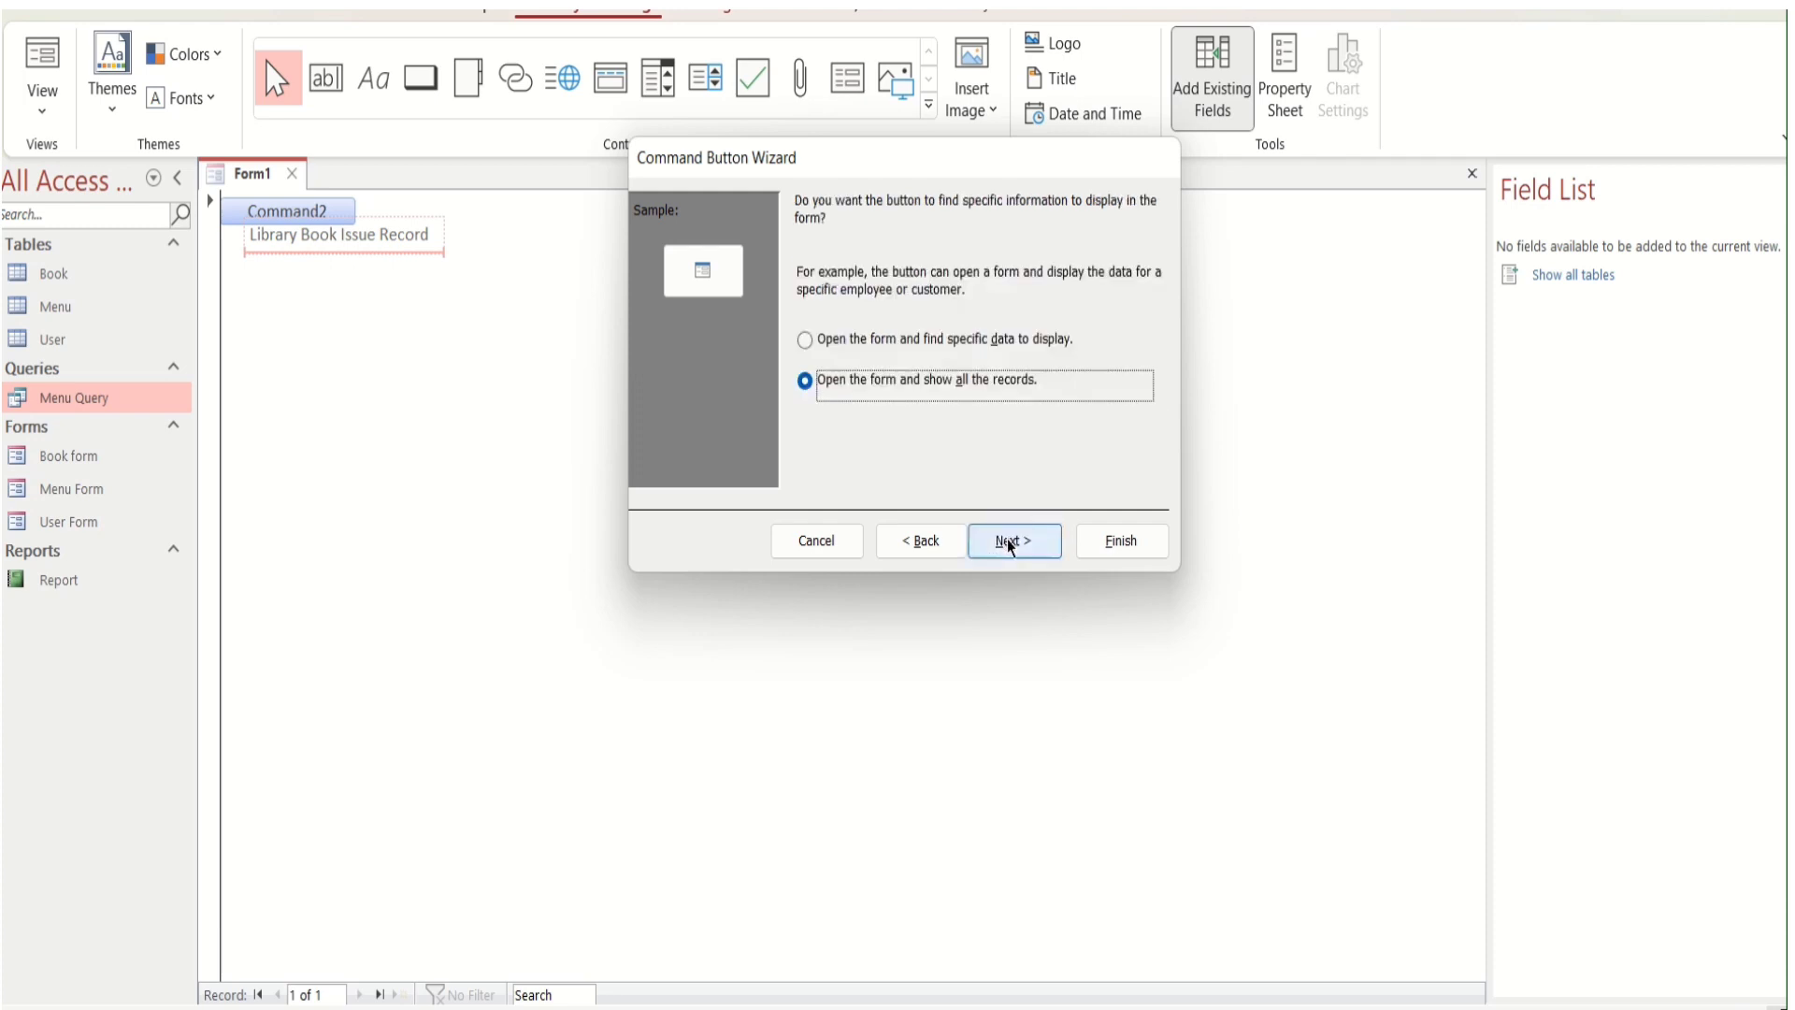
{"action": "left_click", "coordinate": [1012, 540]}
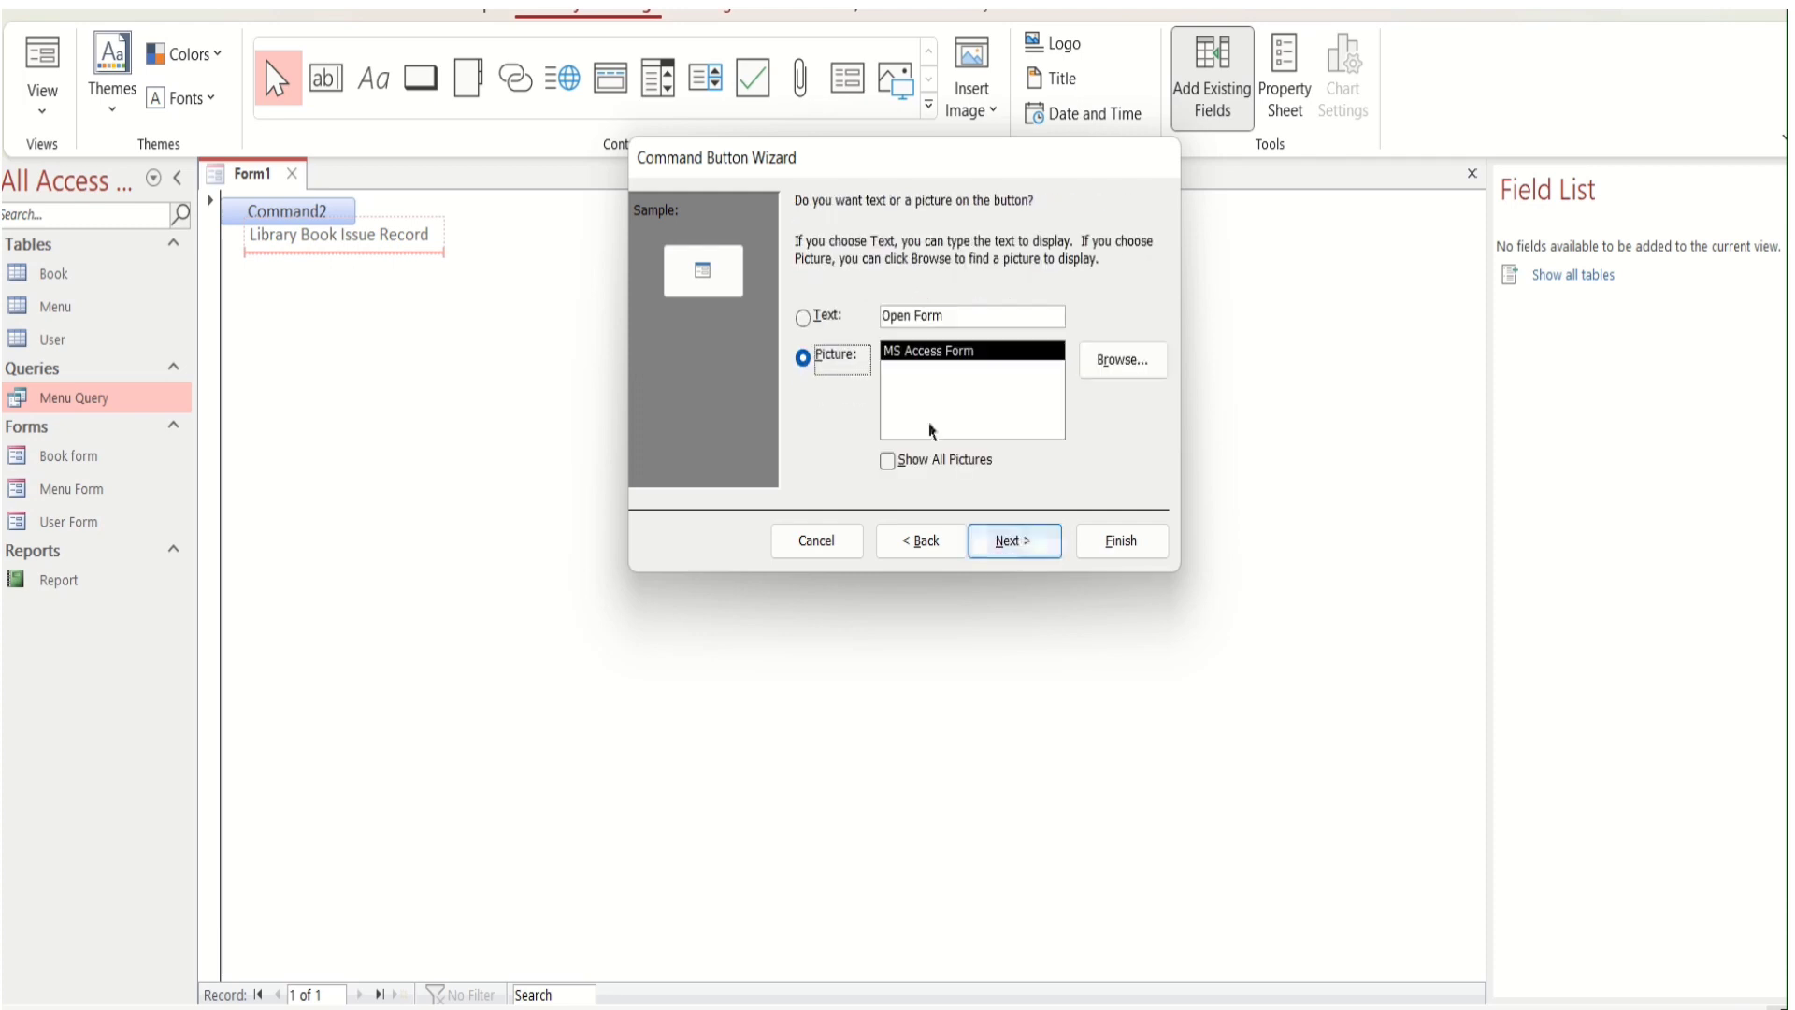
Give the command button the text Add New Book instead of a picture and finish the wizard
{"action": "left_click", "coordinate": [969, 309]}
{"action": "key", "text": "BackSpace"}
{"action": "key", "text": "BackSpace"}
{"action": "key", "text": "BackSpace"}
{"action": "key", "text": "BackSpace"}
{"action": "key", "text": "BackSpace"}
{"action": "key", "text": "BackSpace"}
{"action": "key", "text": "BackSpace"}
{"action": "key", "text": "BackSpace"}
{"action": "key", "text": "BackSpace"}
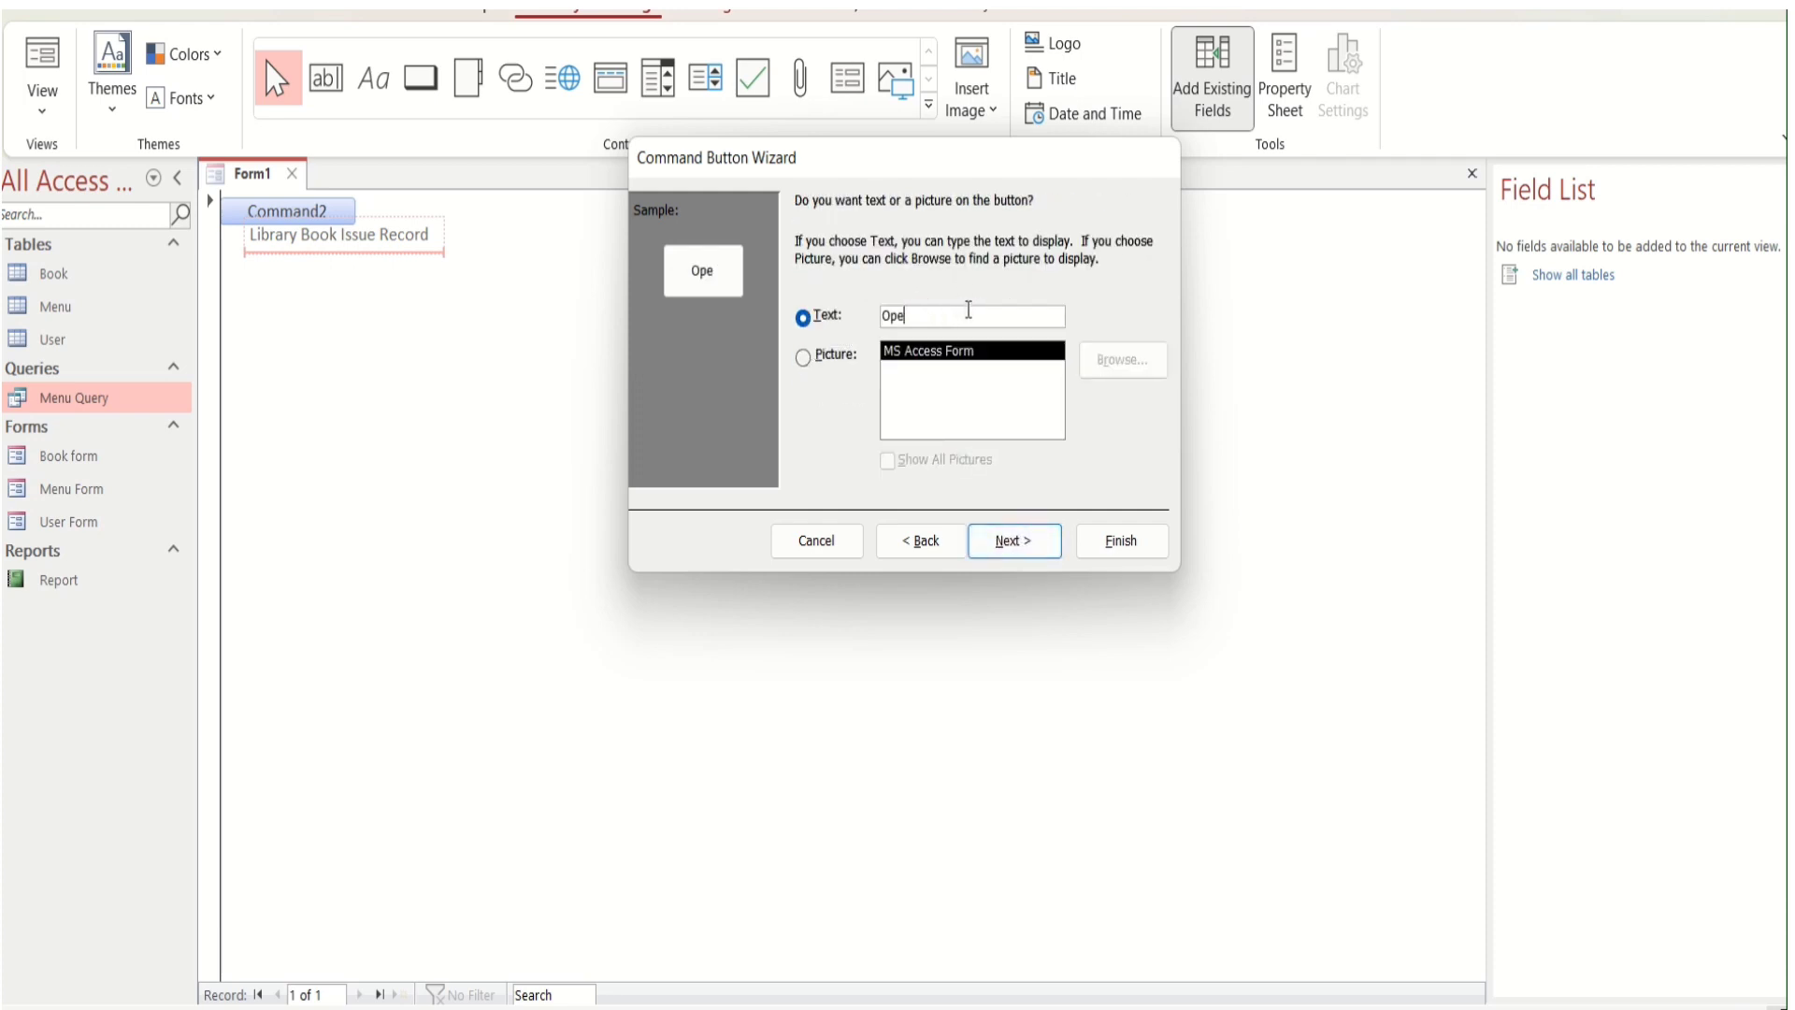
{"action": "type", "text": "Add New Book"}
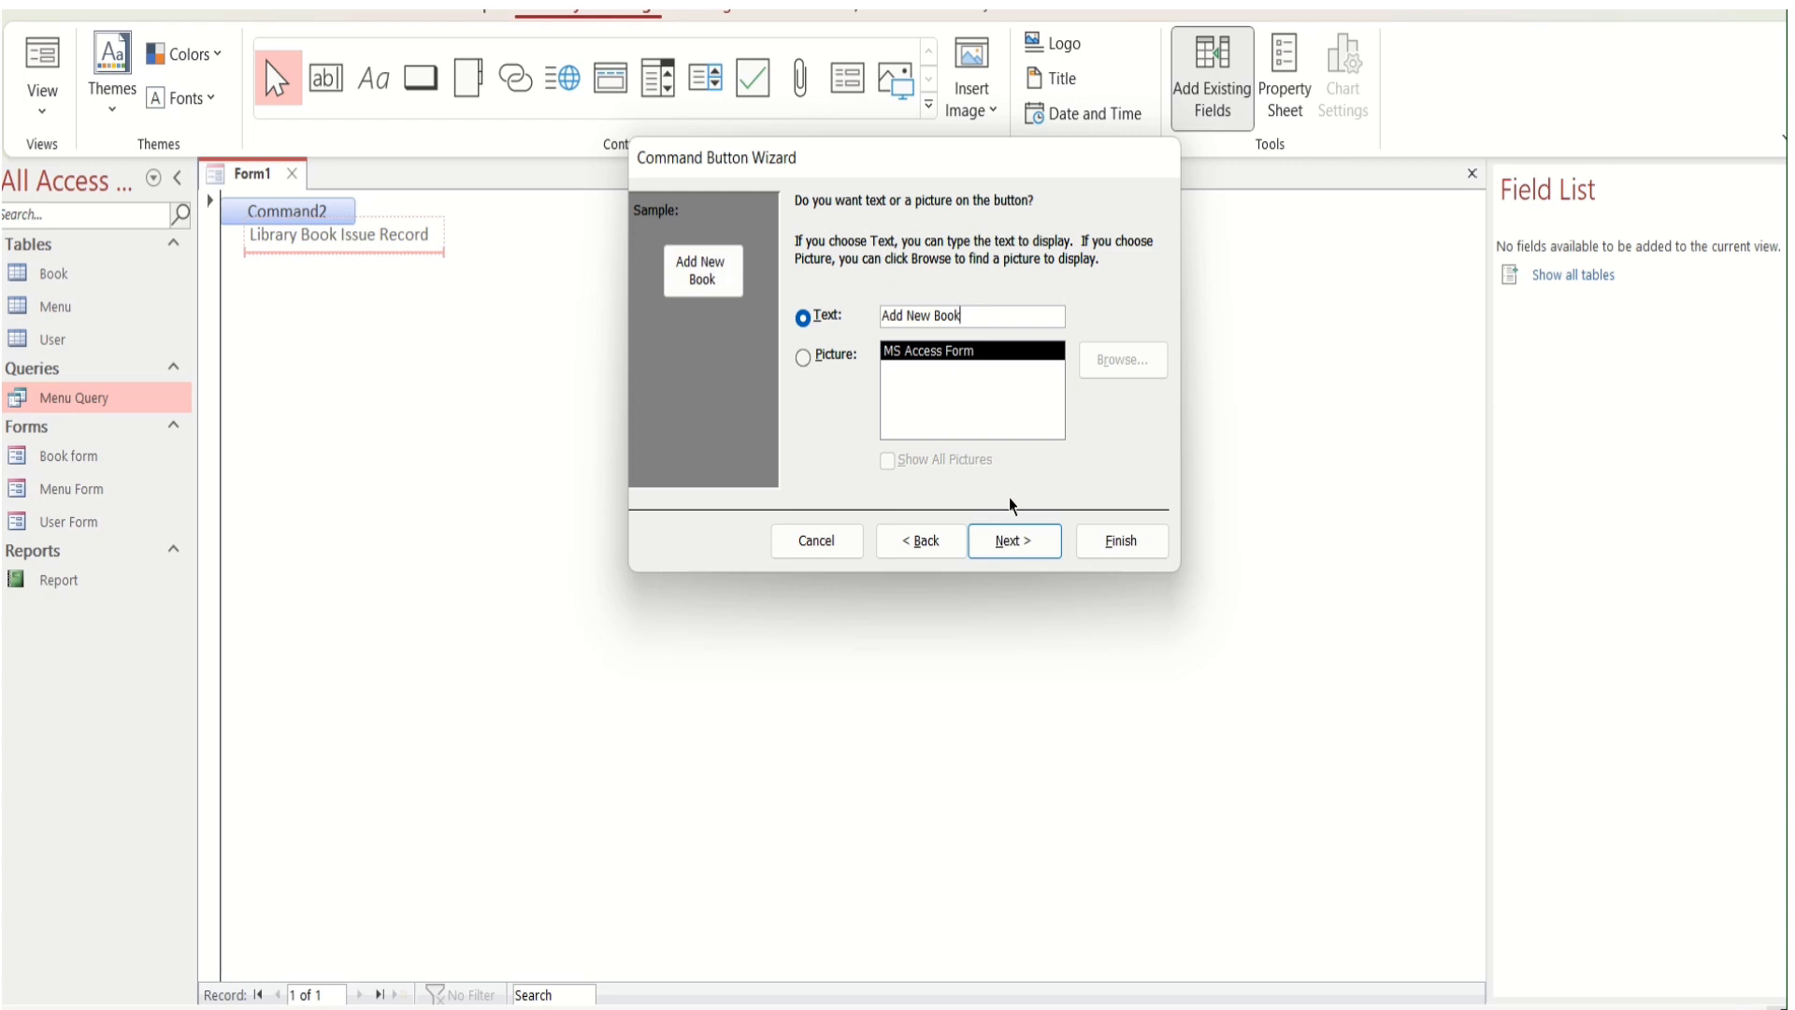
{"action": "left_click", "coordinate": [1017, 540]}
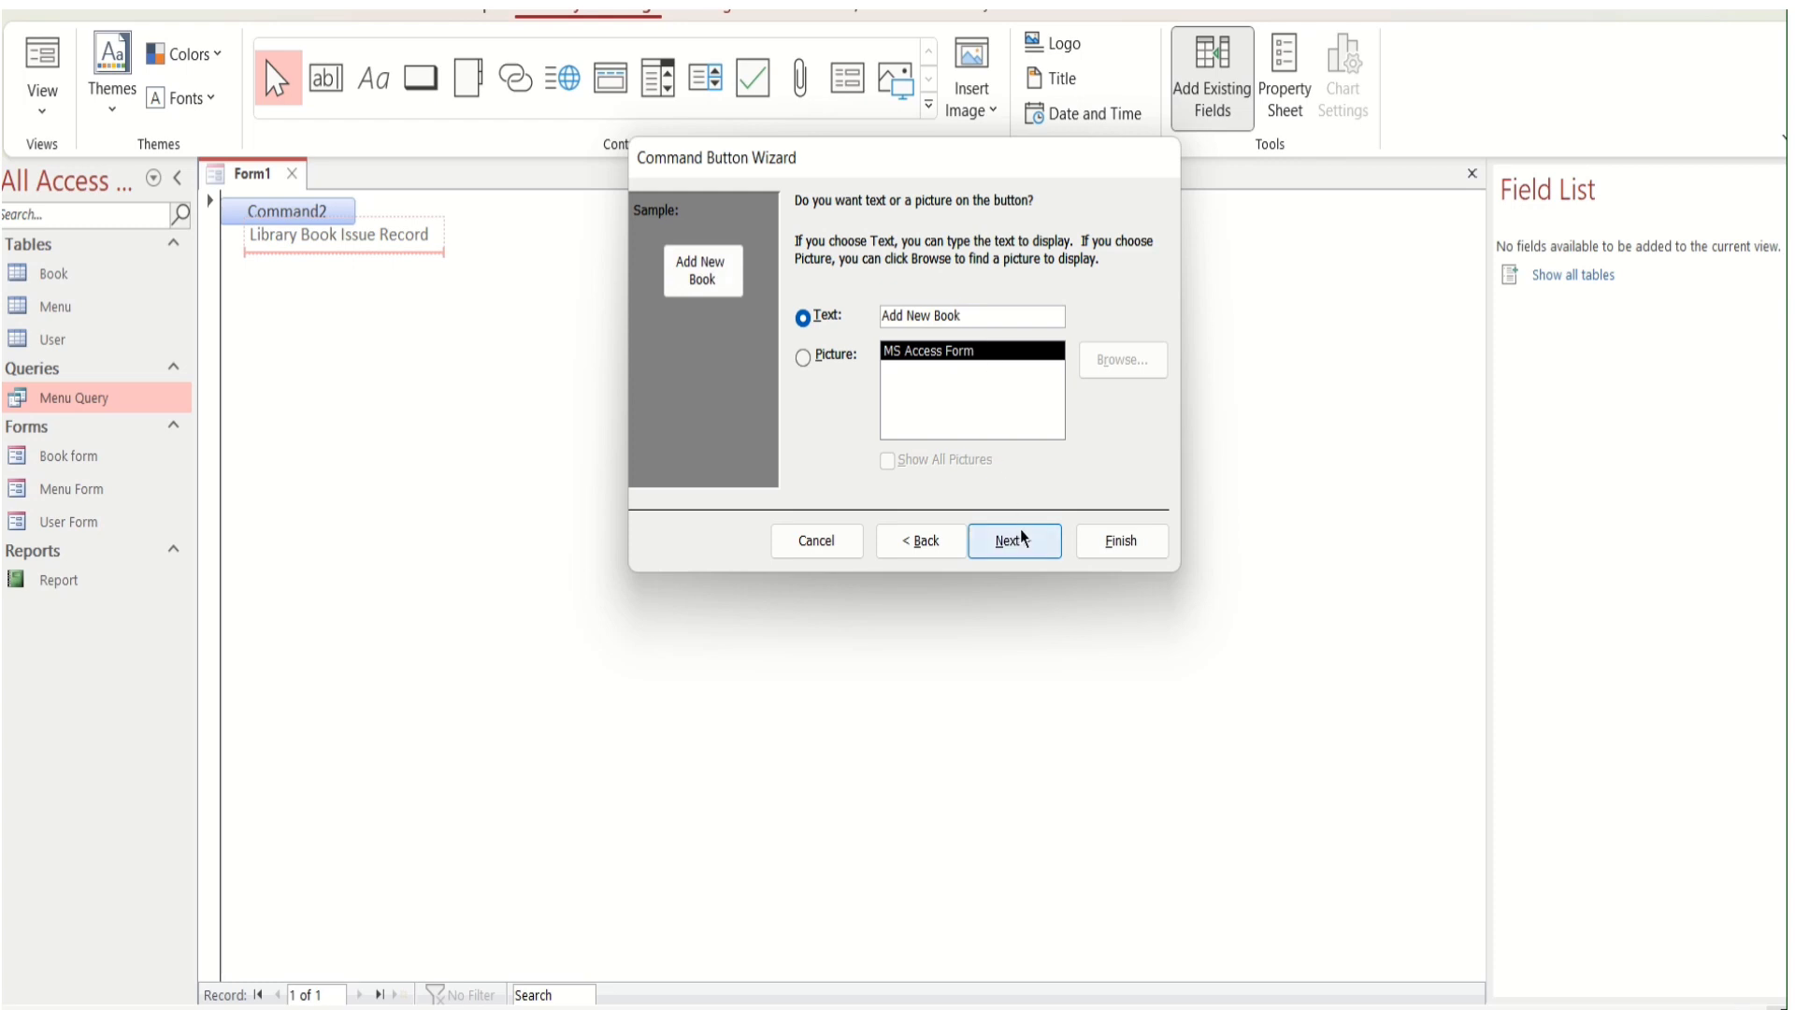
{"action": "left_click", "coordinate": [1101, 544]}
Place a second command button below Add New Book that opens the User Form and shows all the records
{"action": "left_click", "coordinate": [423, 80]}
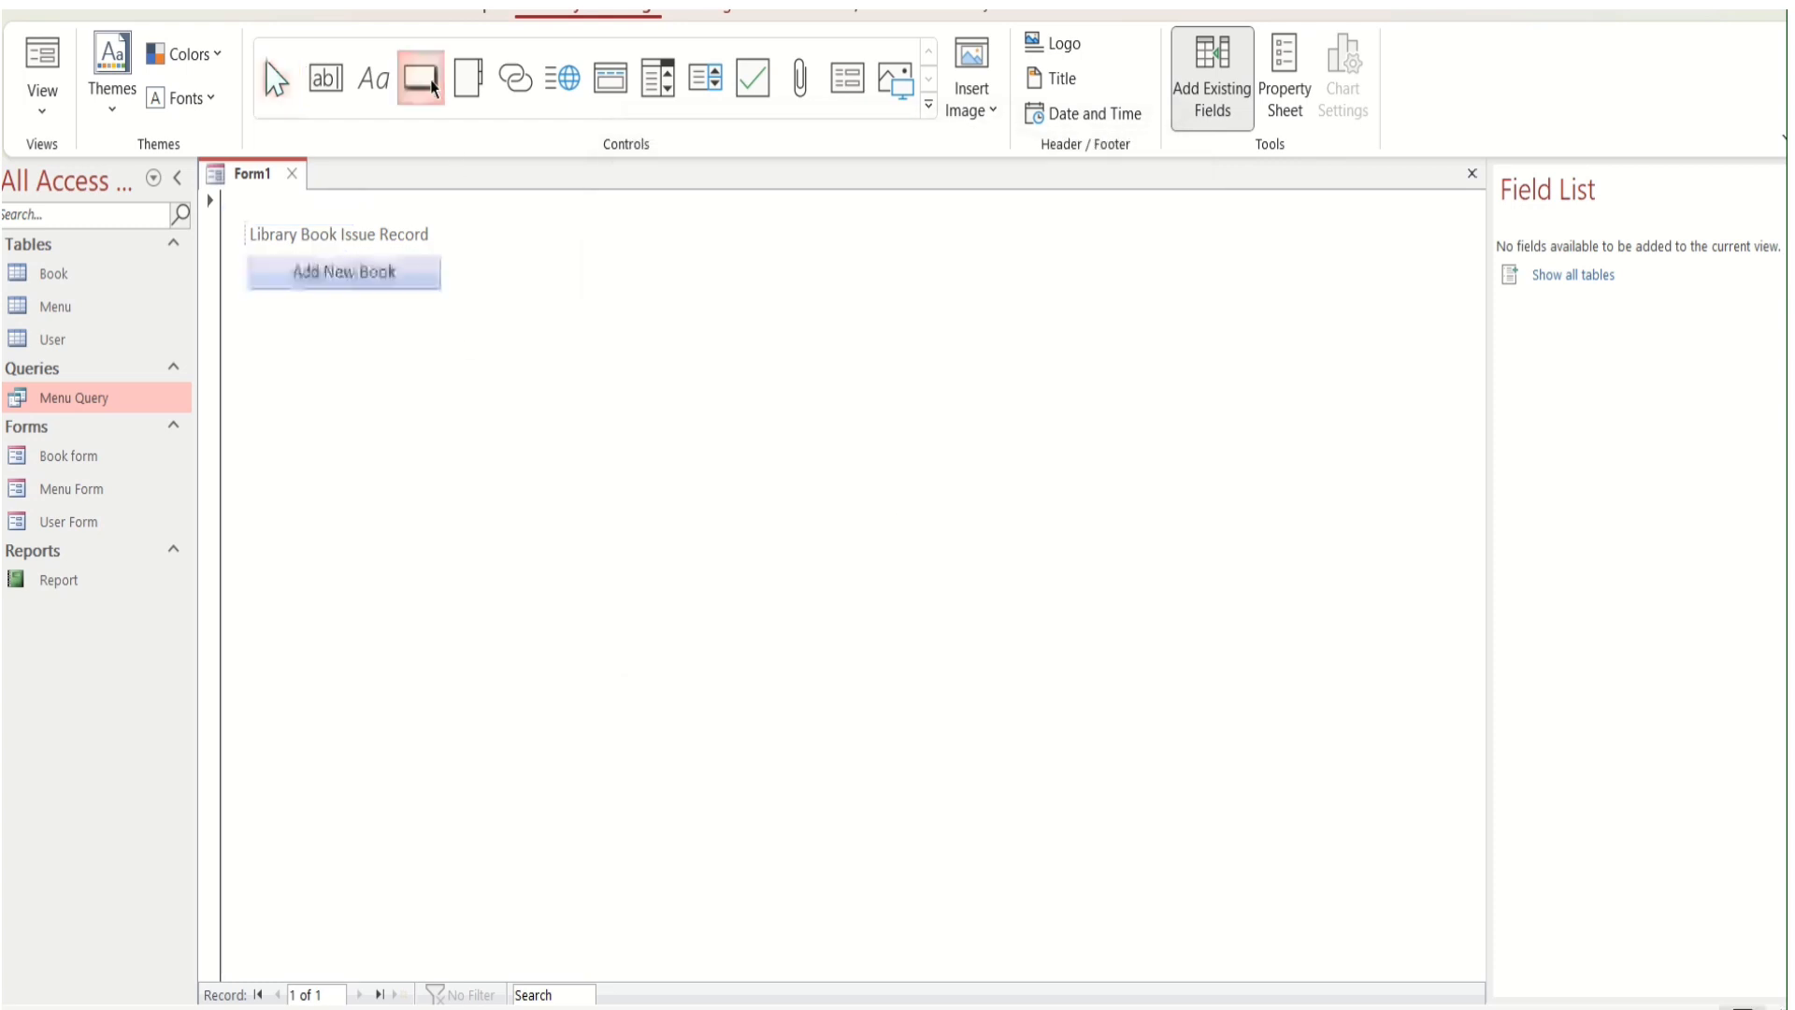
{"action": "left_click", "coordinate": [273, 352]}
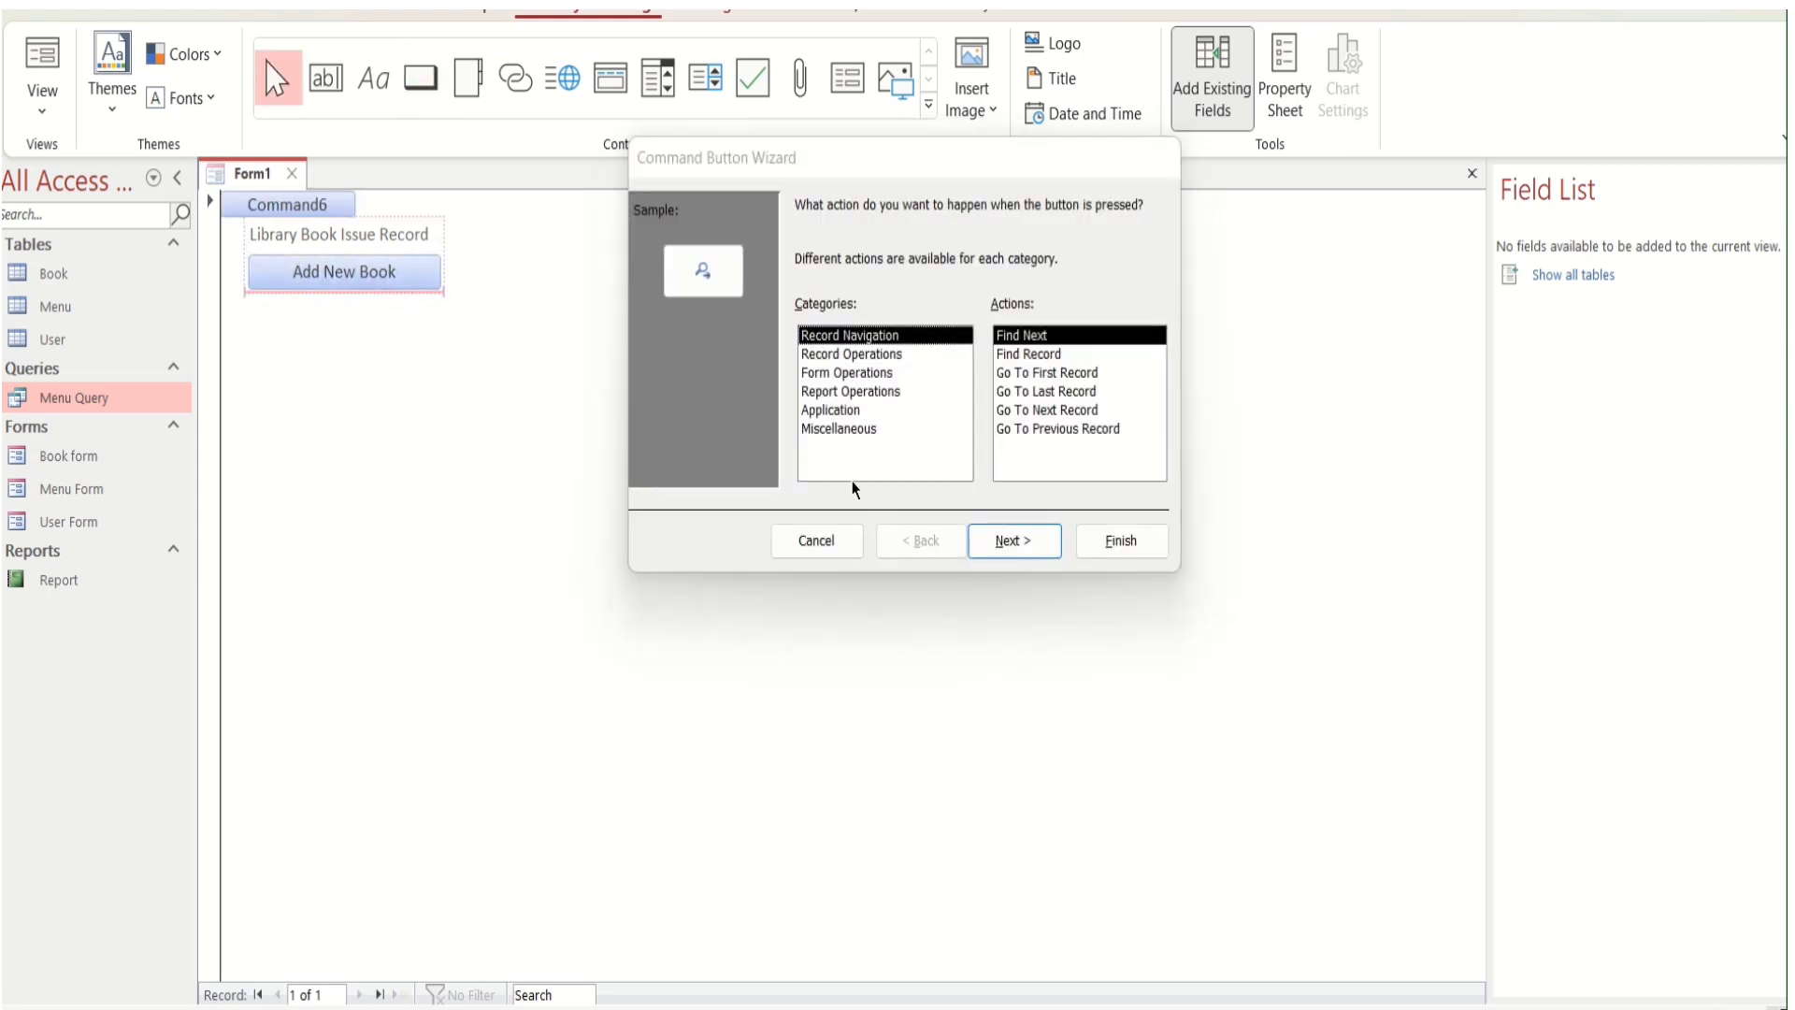
{"action": "left_click", "coordinate": [883, 374]}
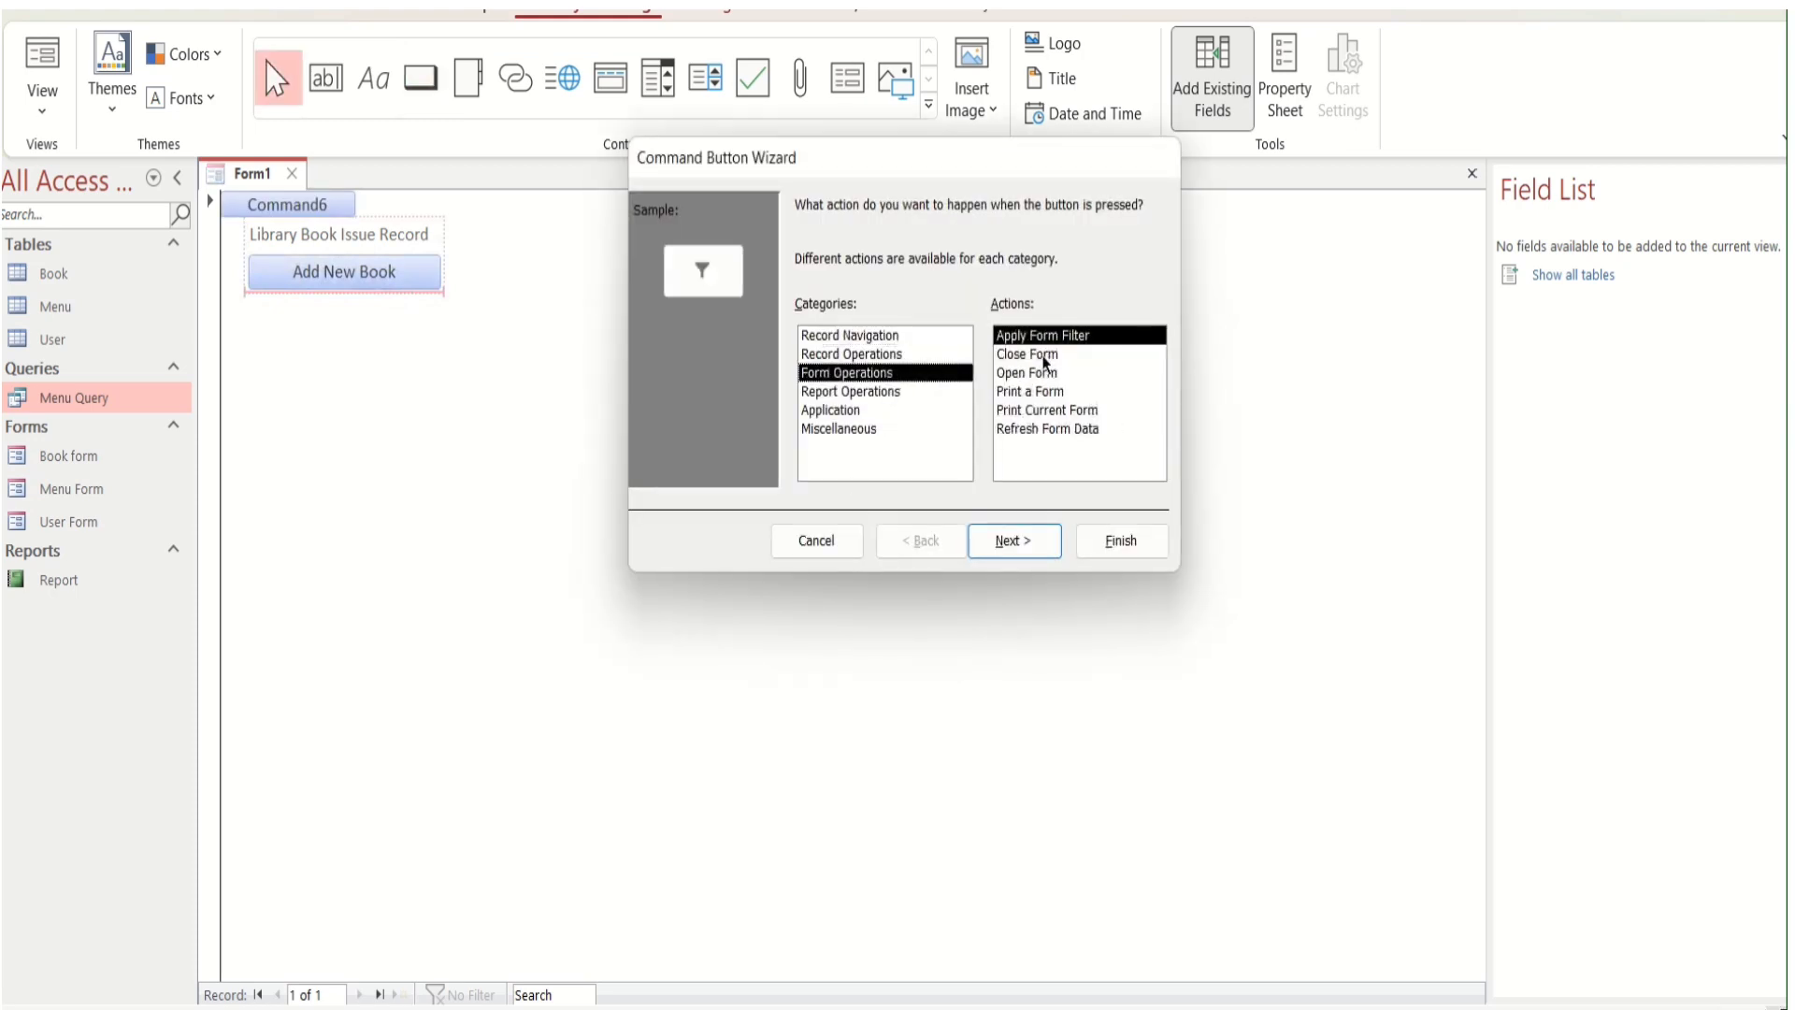
{"action": "left_click", "coordinate": [1047, 373]}
{"action": "left_click", "coordinate": [1027, 542]}
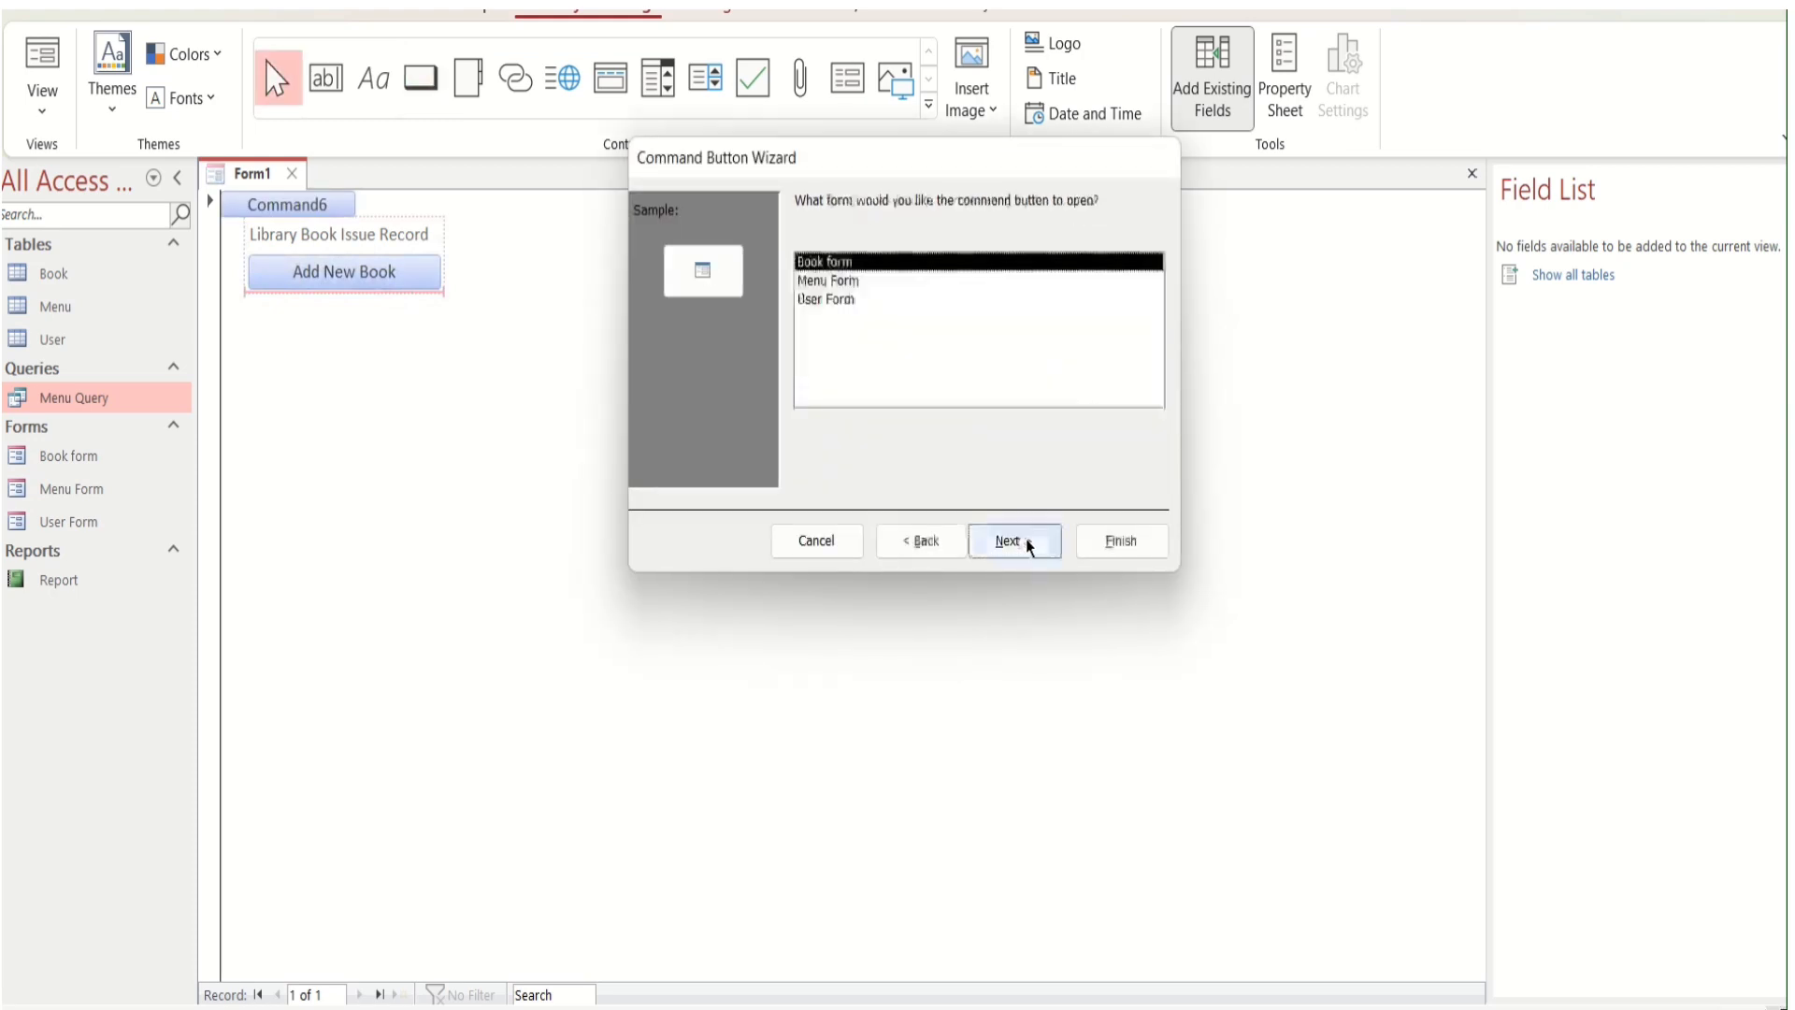
{"action": "left_click", "coordinate": [875, 299]}
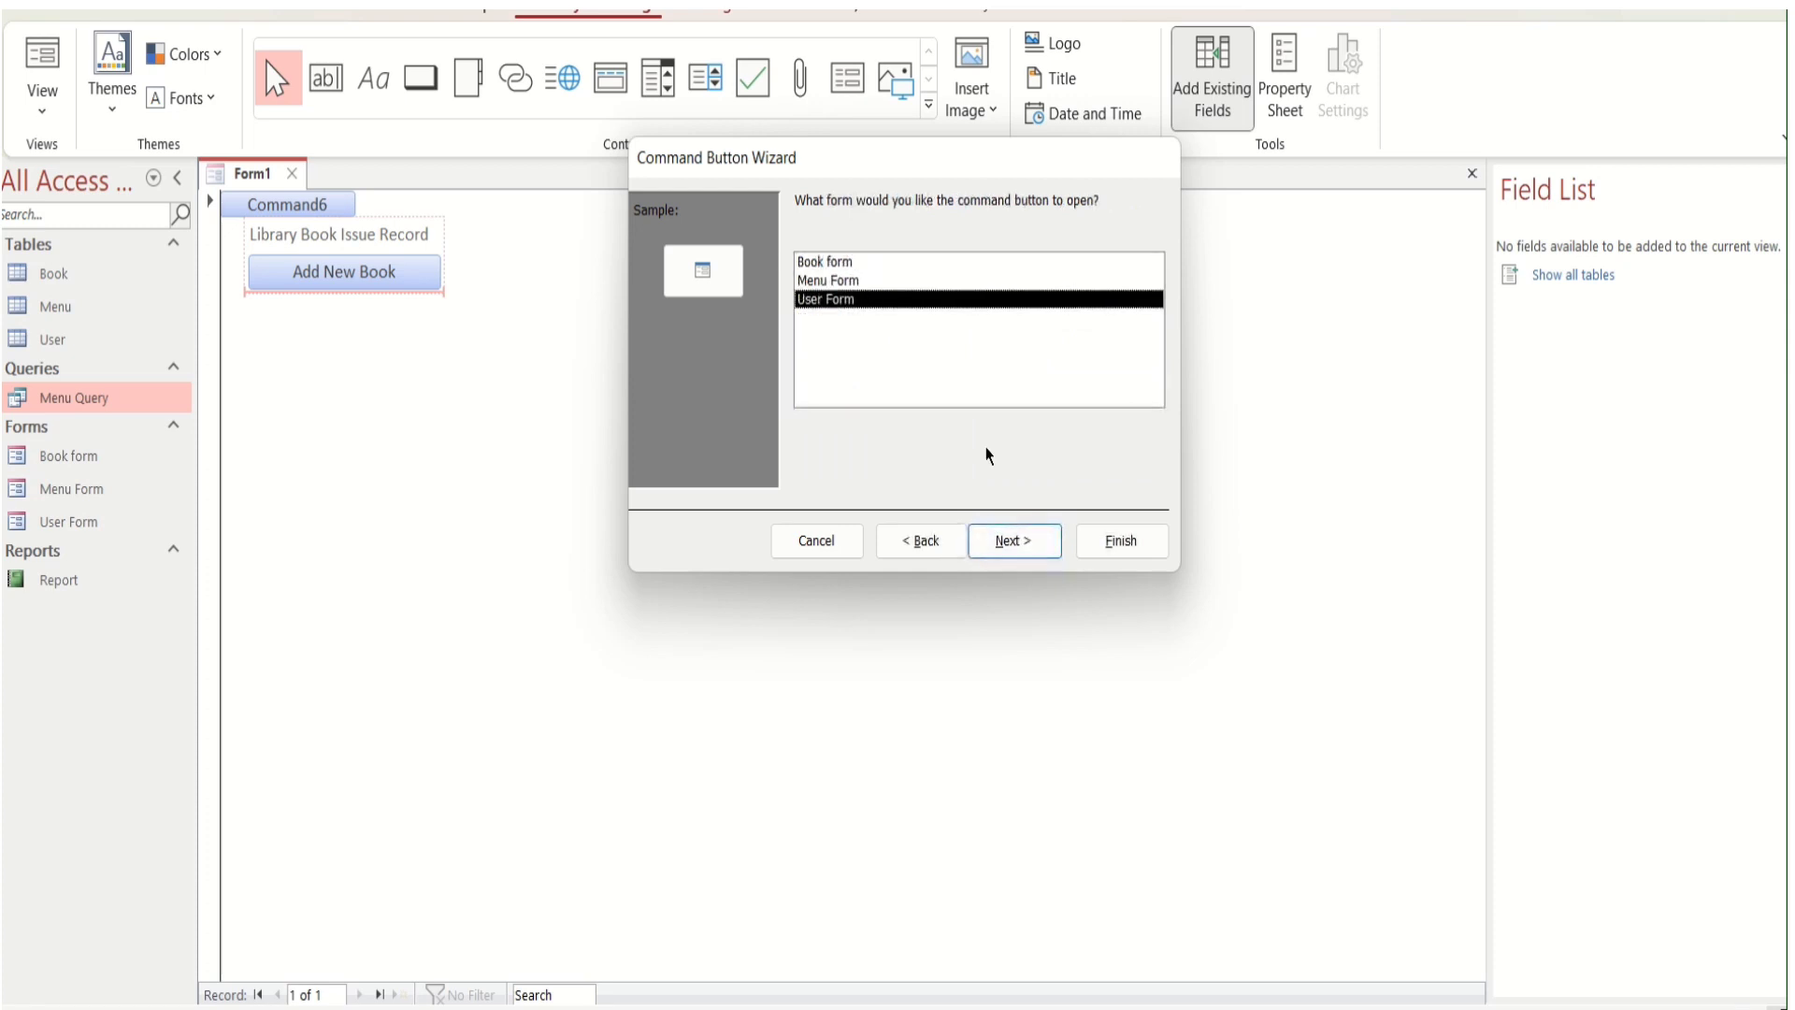
{"action": "left_click", "coordinate": [1017, 544]}
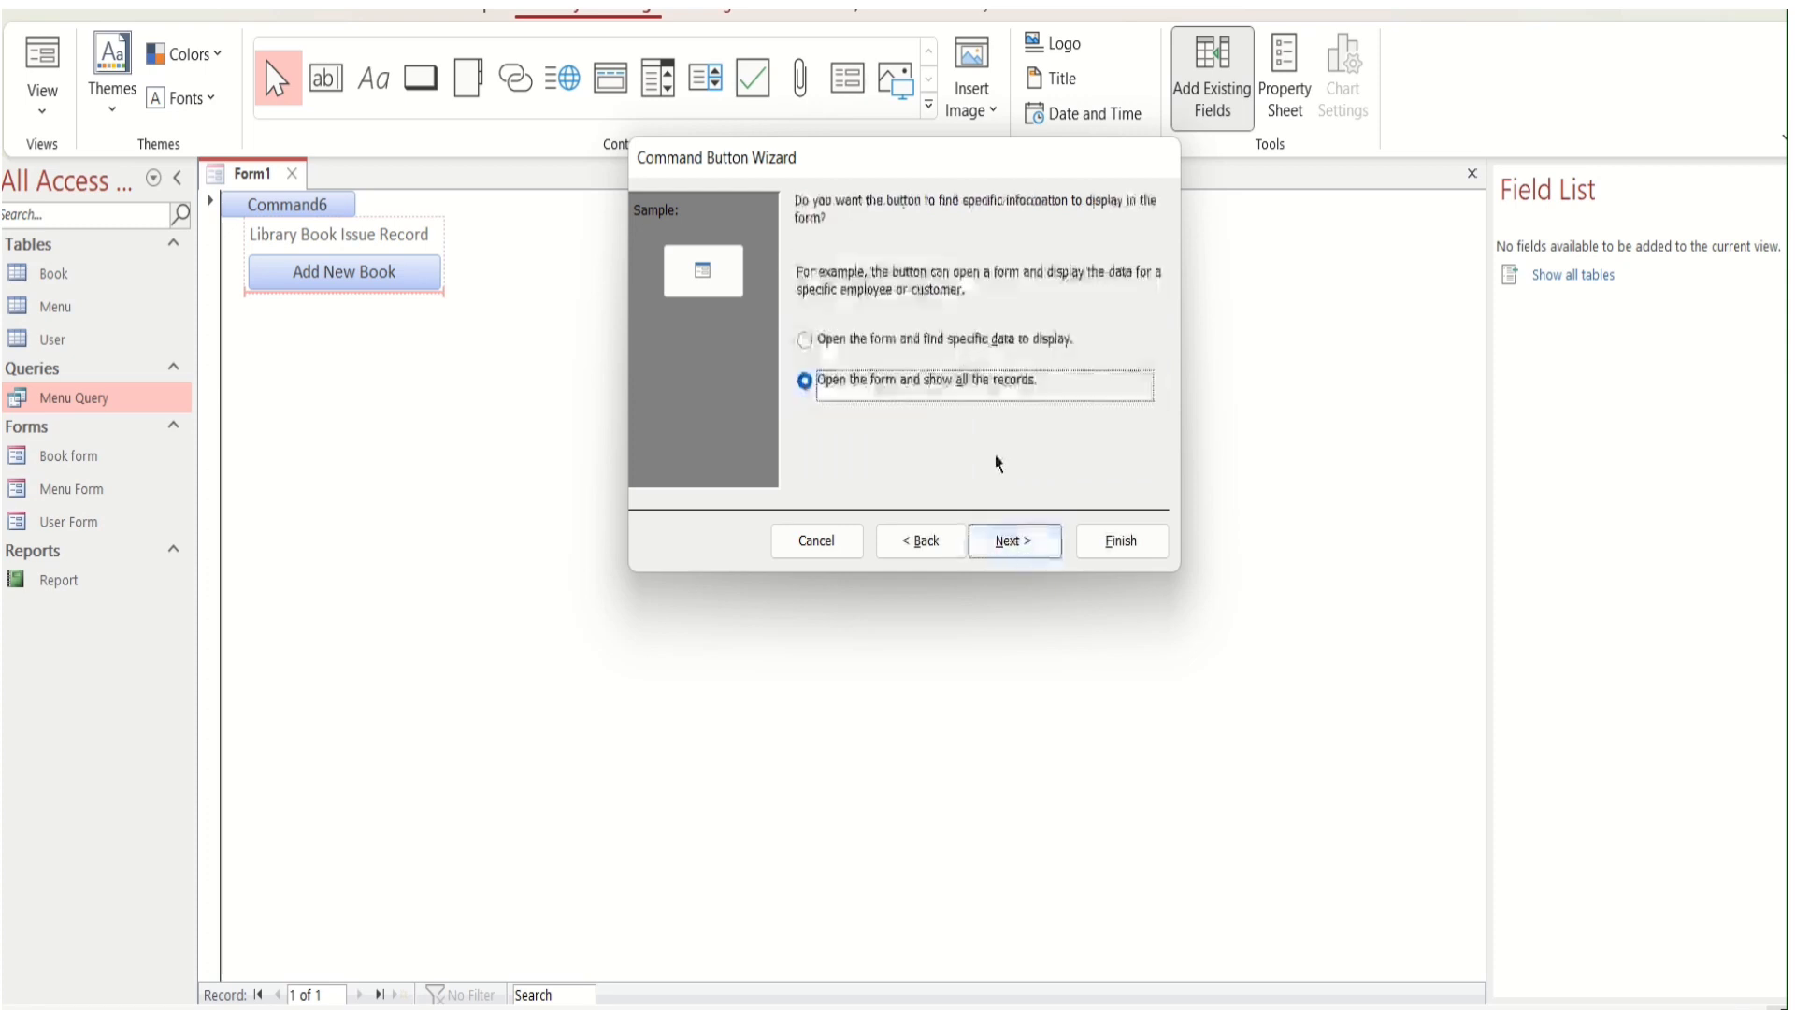
{"action": "left_click", "coordinate": [1015, 541]}
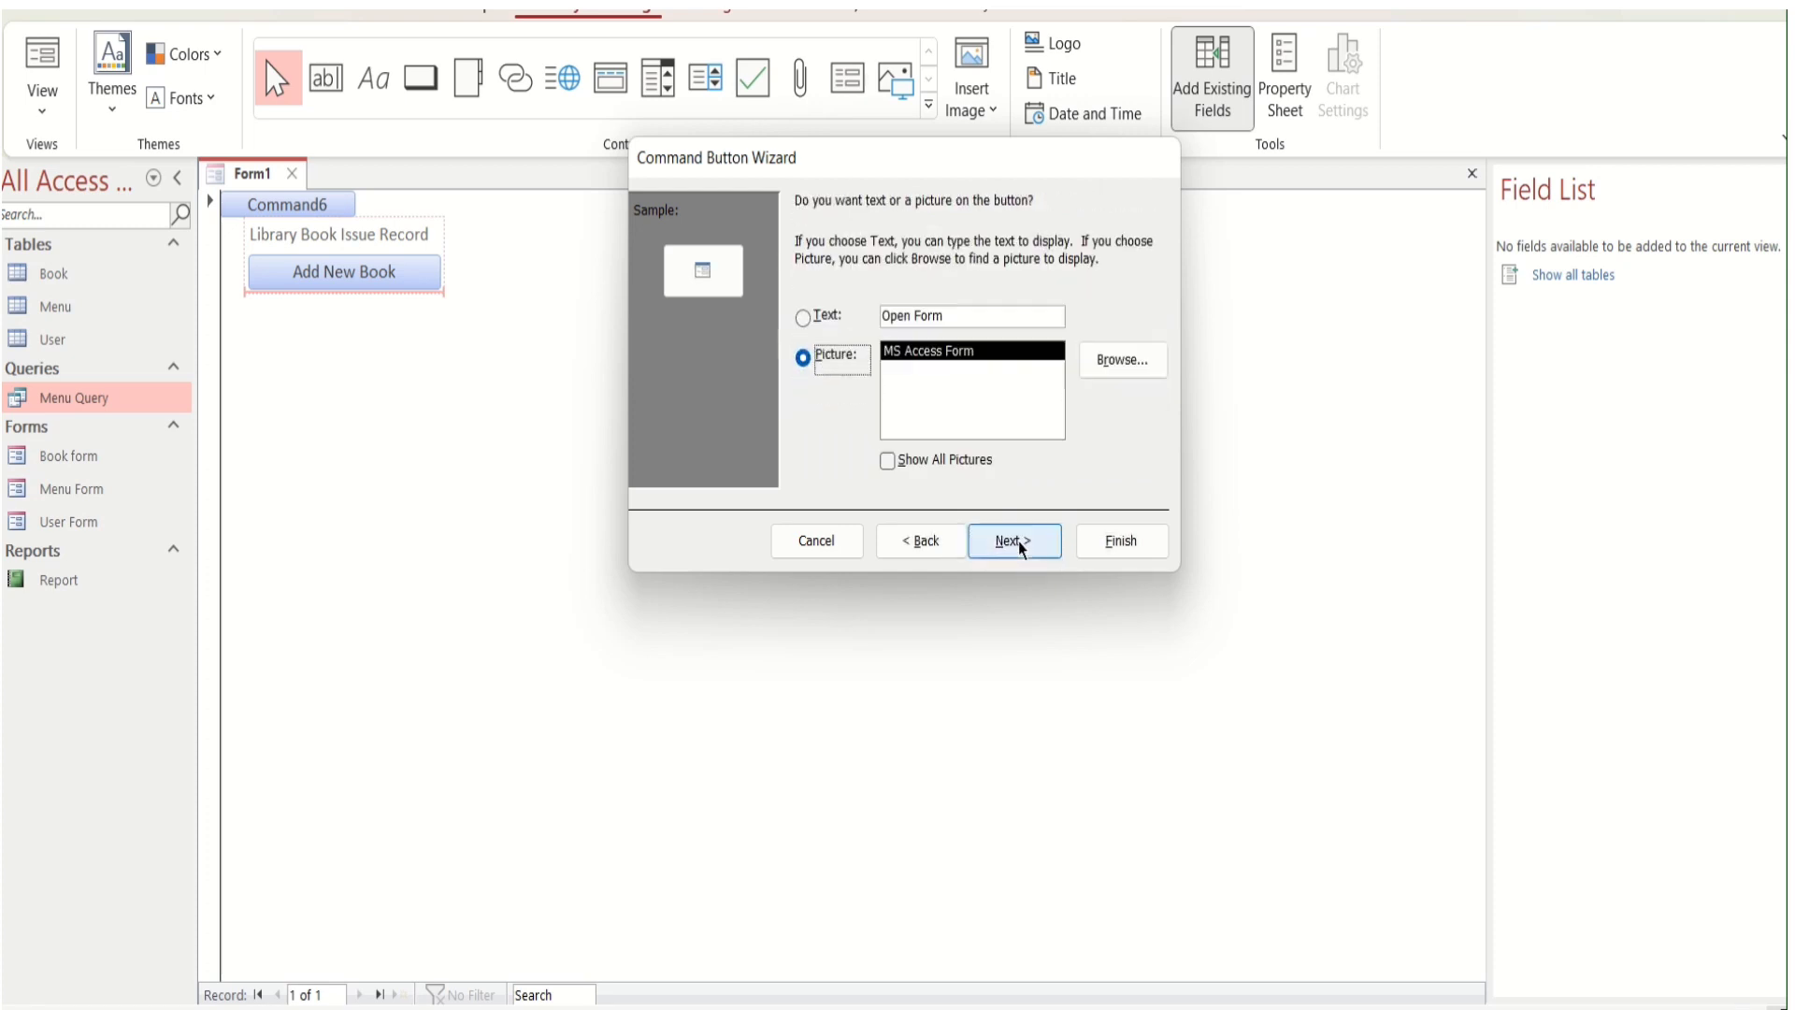
Give the second command button the text Add New User instead of a picture and finish the wizard
{"action": "left_click", "coordinate": [954, 313]}
{"action": "key", "text": "BackSpace"}
{"action": "key", "text": "BackSpace"}
{"action": "key", "text": "BackSpace"}
{"action": "key", "text": "BackSpace"}
{"action": "key", "text": "BackSpace"}
{"action": "key", "text": "BackSpace"}
{"action": "key", "text": "BackSpace"}
{"action": "key", "text": "BackSpace"}
{"action": "key", "text": "BackSpace"}
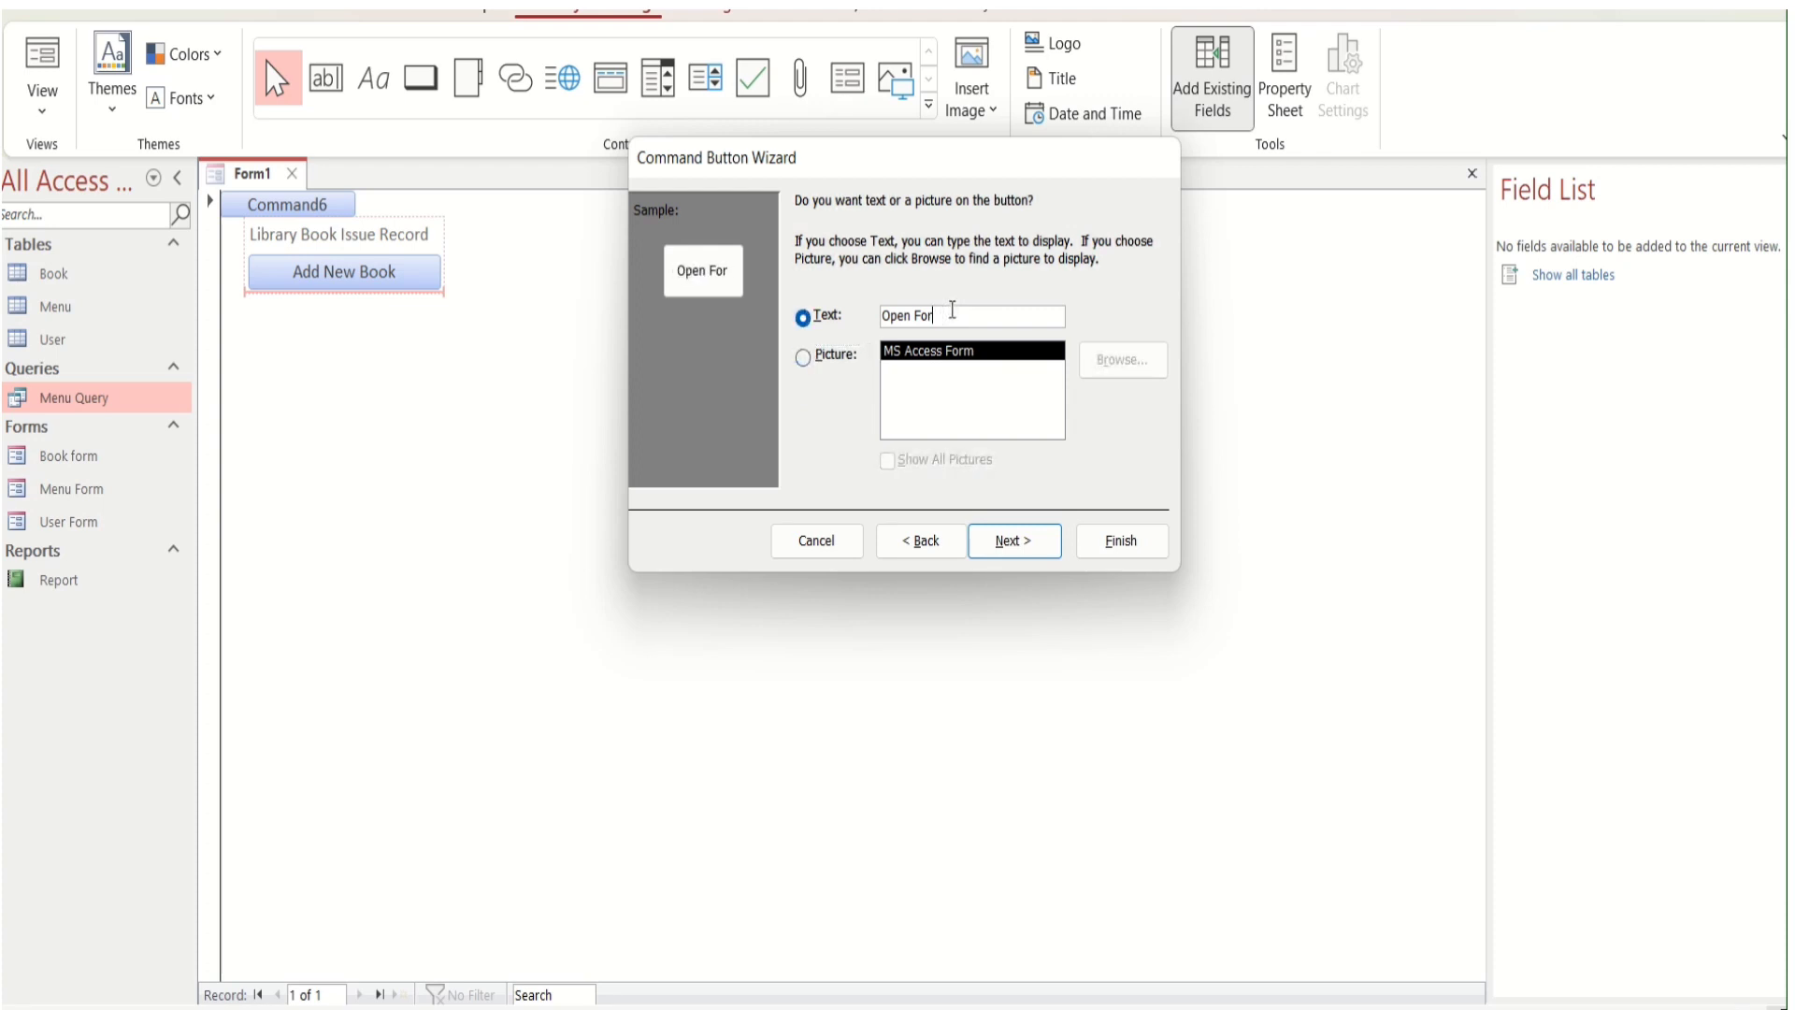
{"action": "type", "text": "Add New User"}
{"action": "left_click", "coordinate": [1032, 543]}
{"action": "left_click", "coordinate": [1089, 544]}
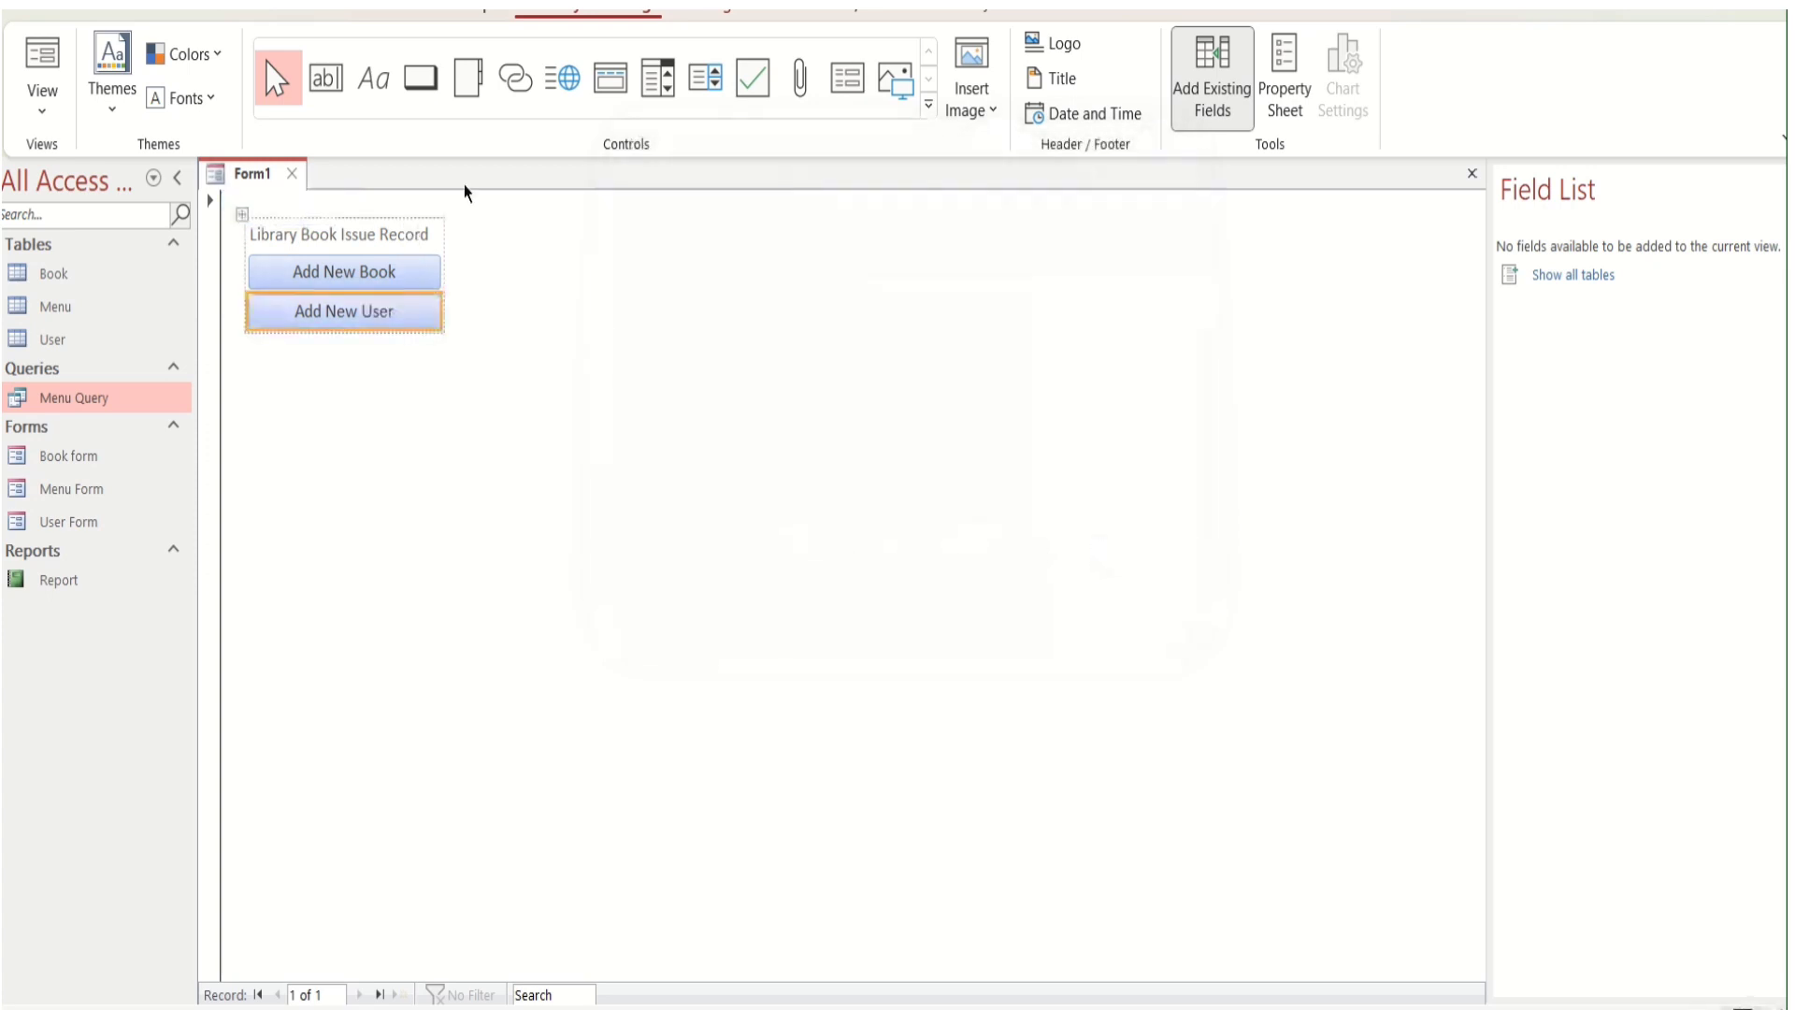
Place a third command button below Add New User that opens the Menu Form and shows all the records
{"action": "left_click", "coordinate": [421, 78]}
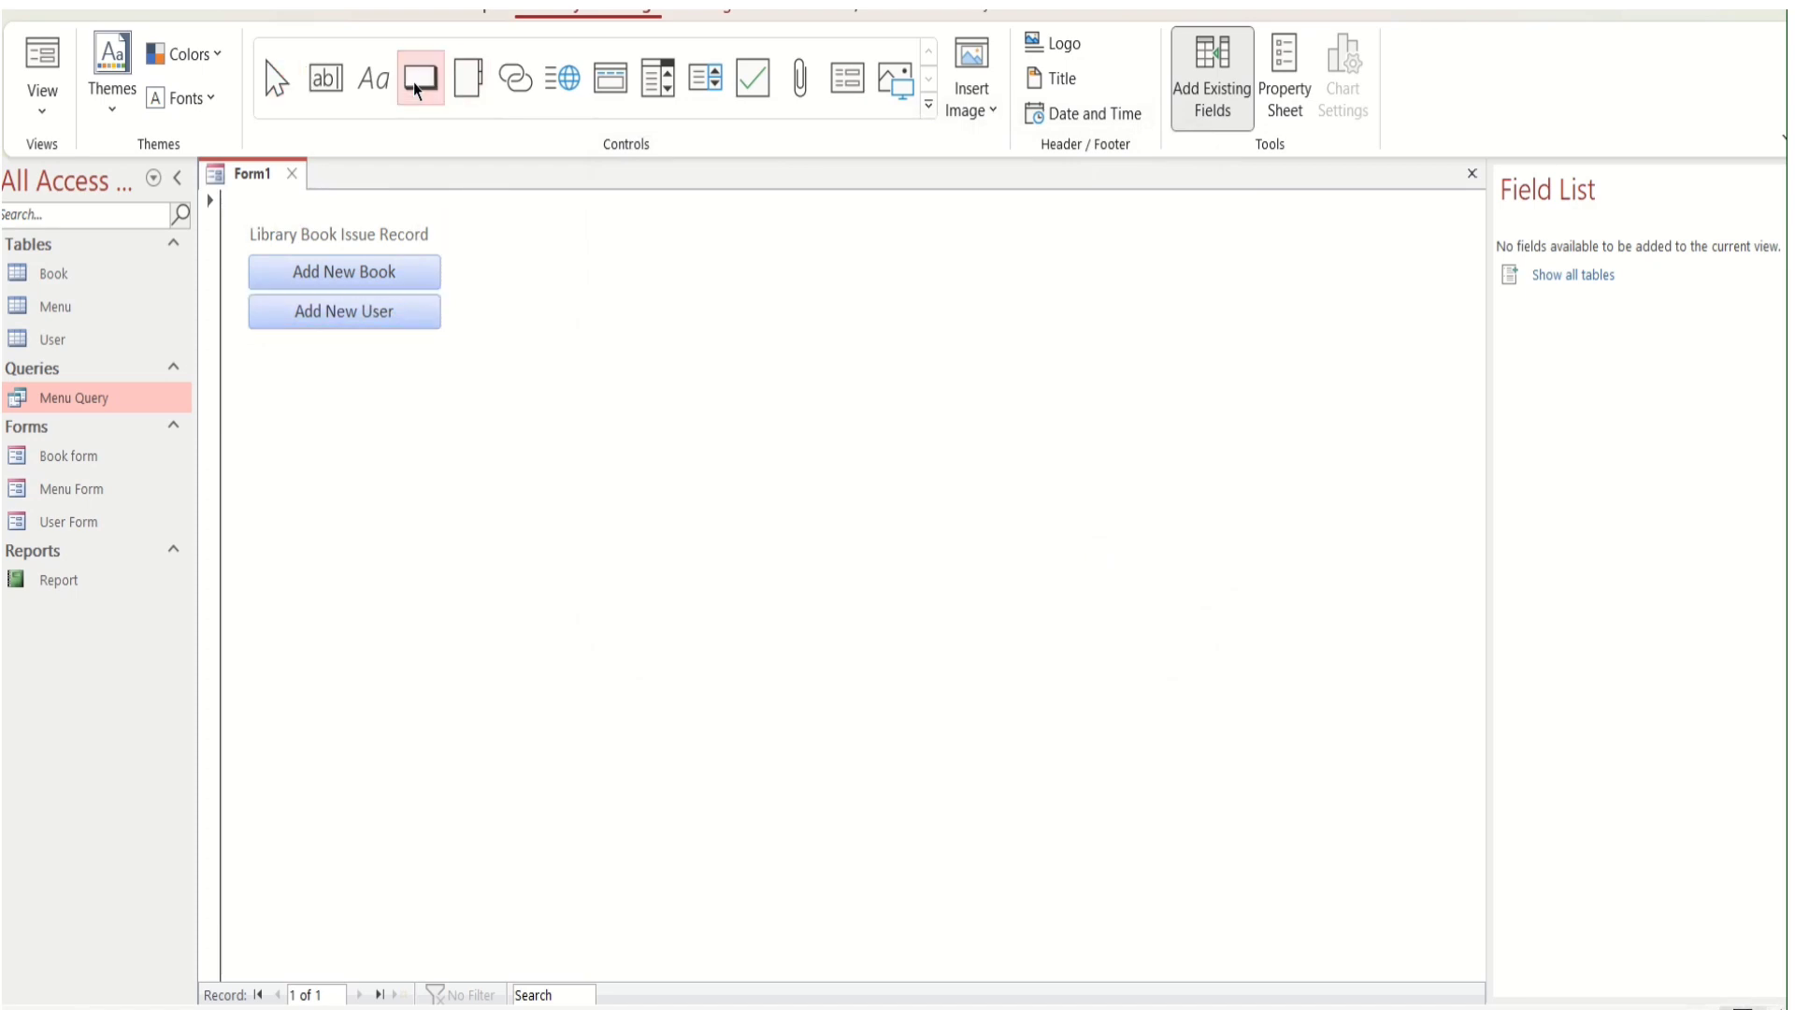
{"action": "left_click", "coordinate": [320, 359]}
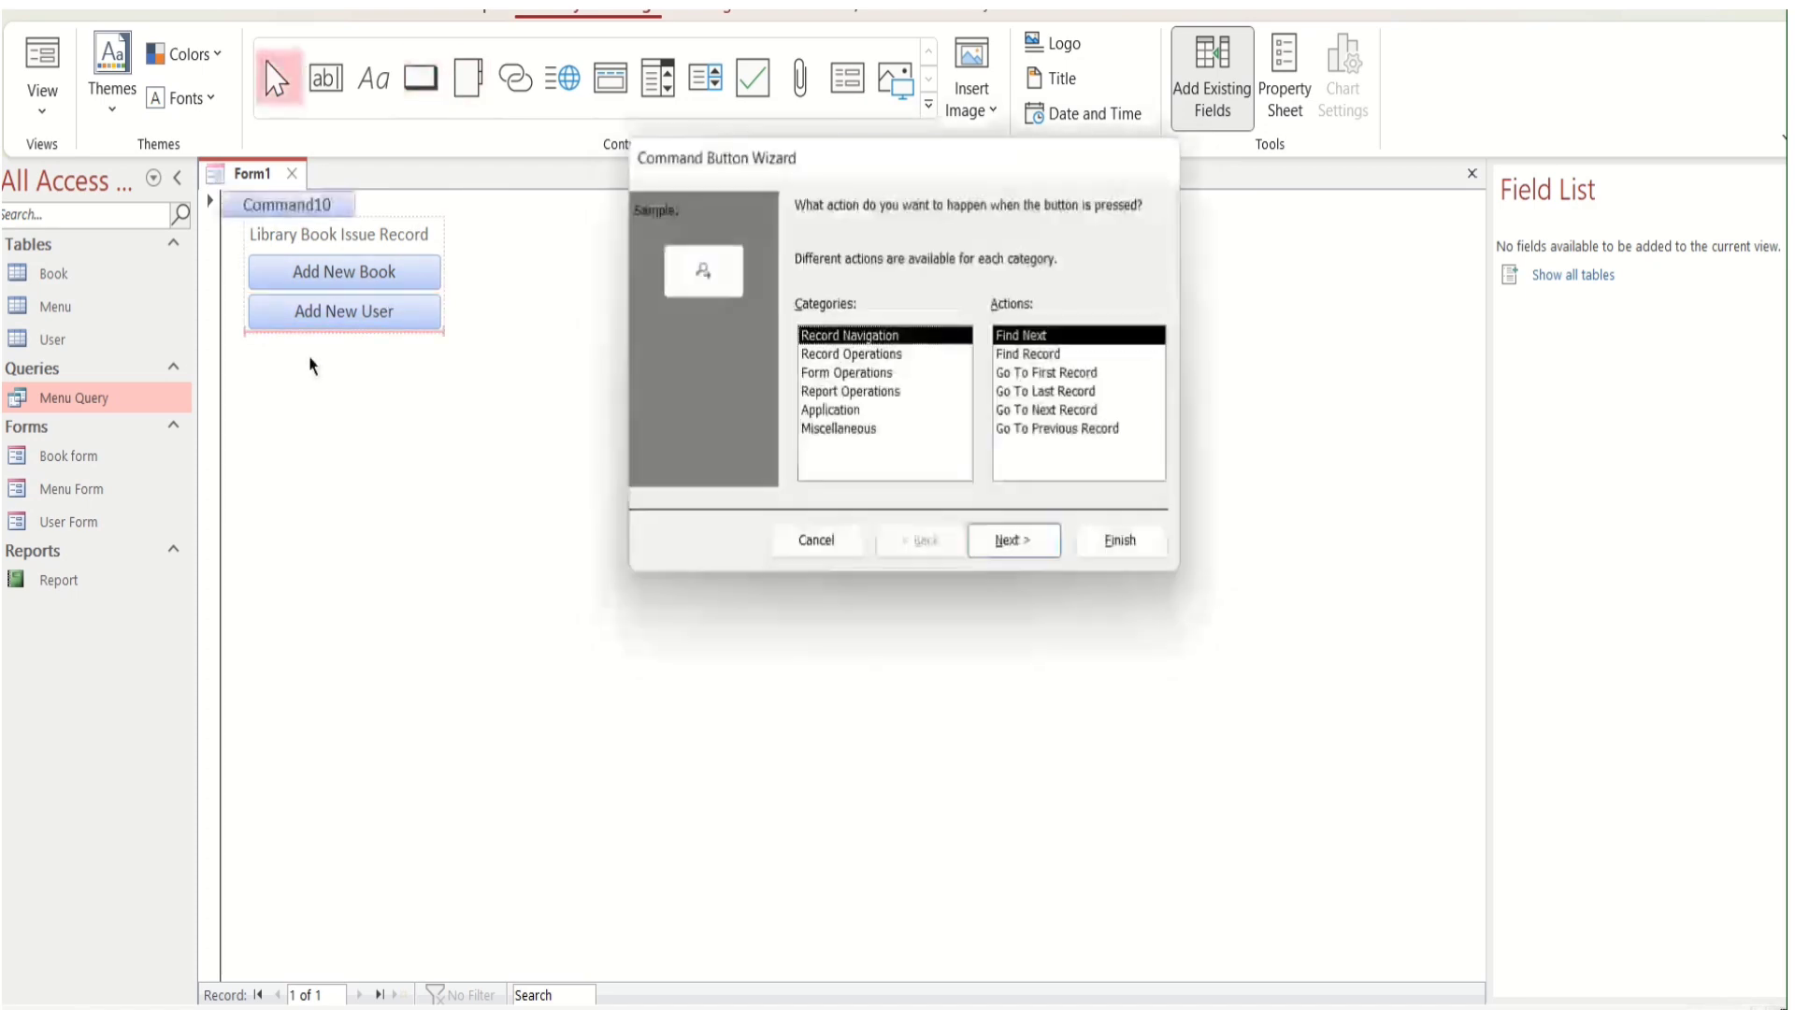
{"action": "left_click", "coordinate": [898, 374]}
{"action": "left_click", "coordinate": [1033, 373]}
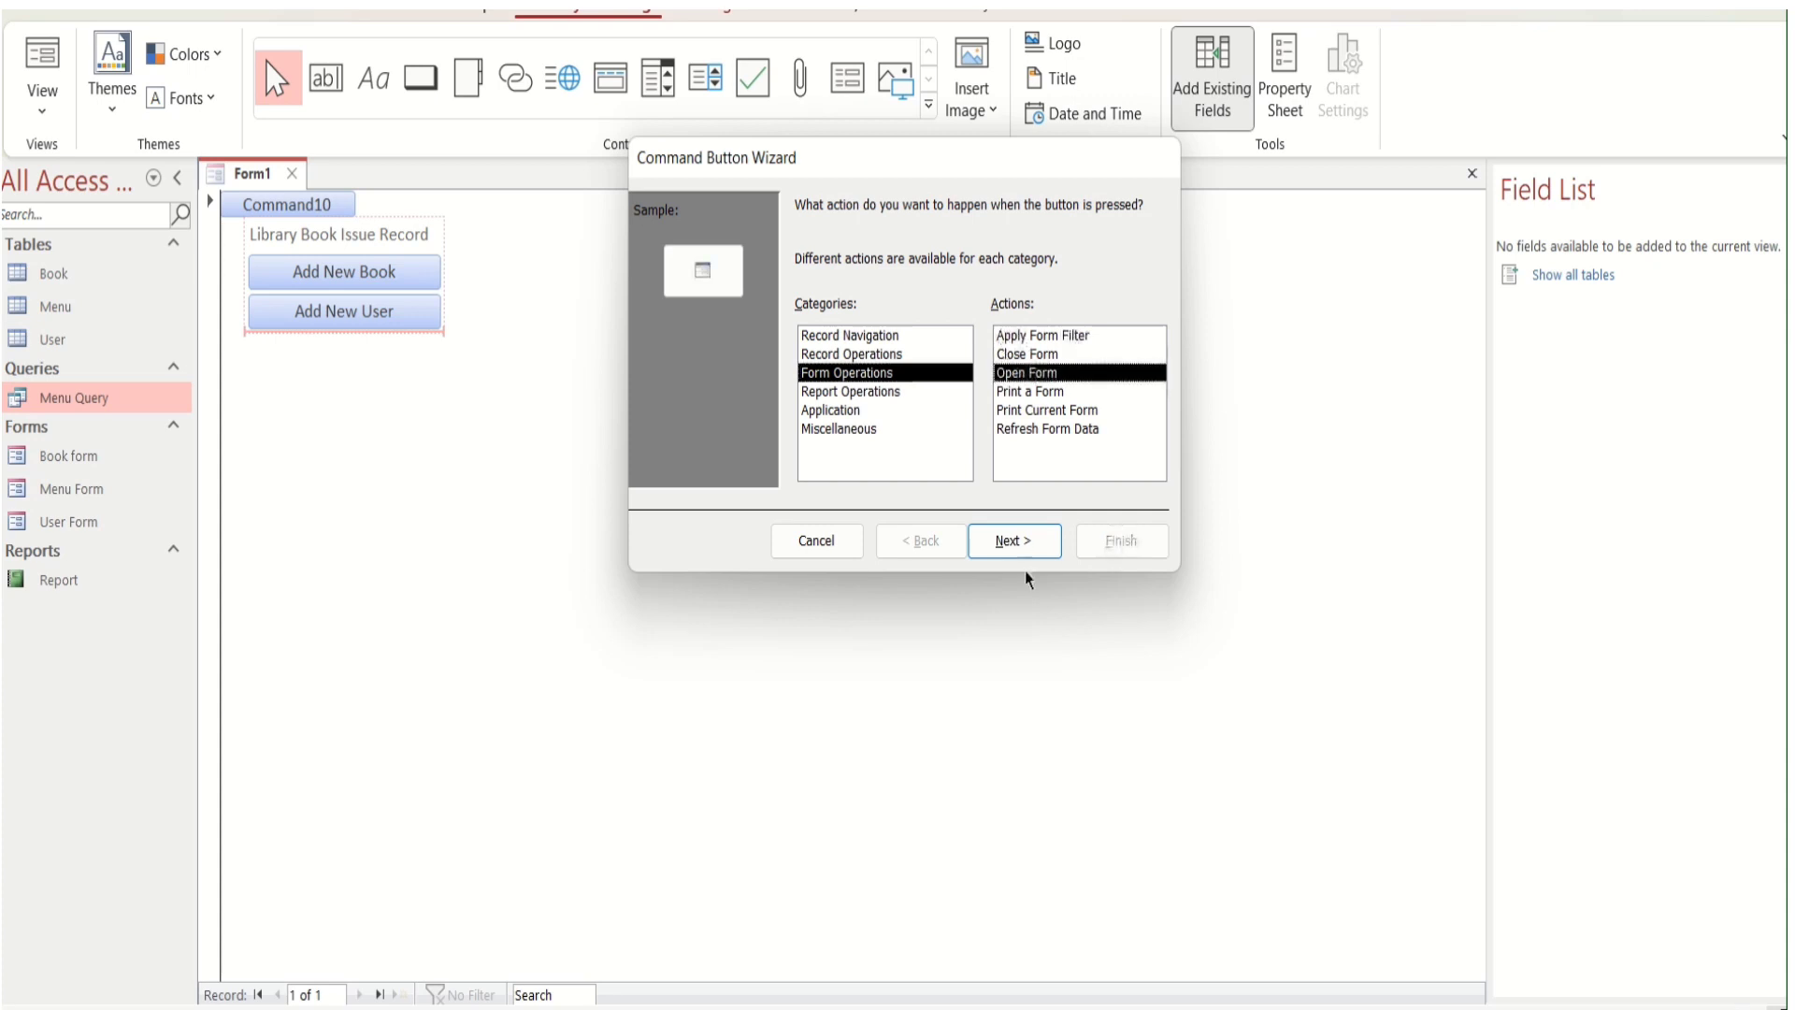
{"action": "left_click", "coordinate": [1022, 541]}
{"action": "left_click", "coordinate": [856, 281]}
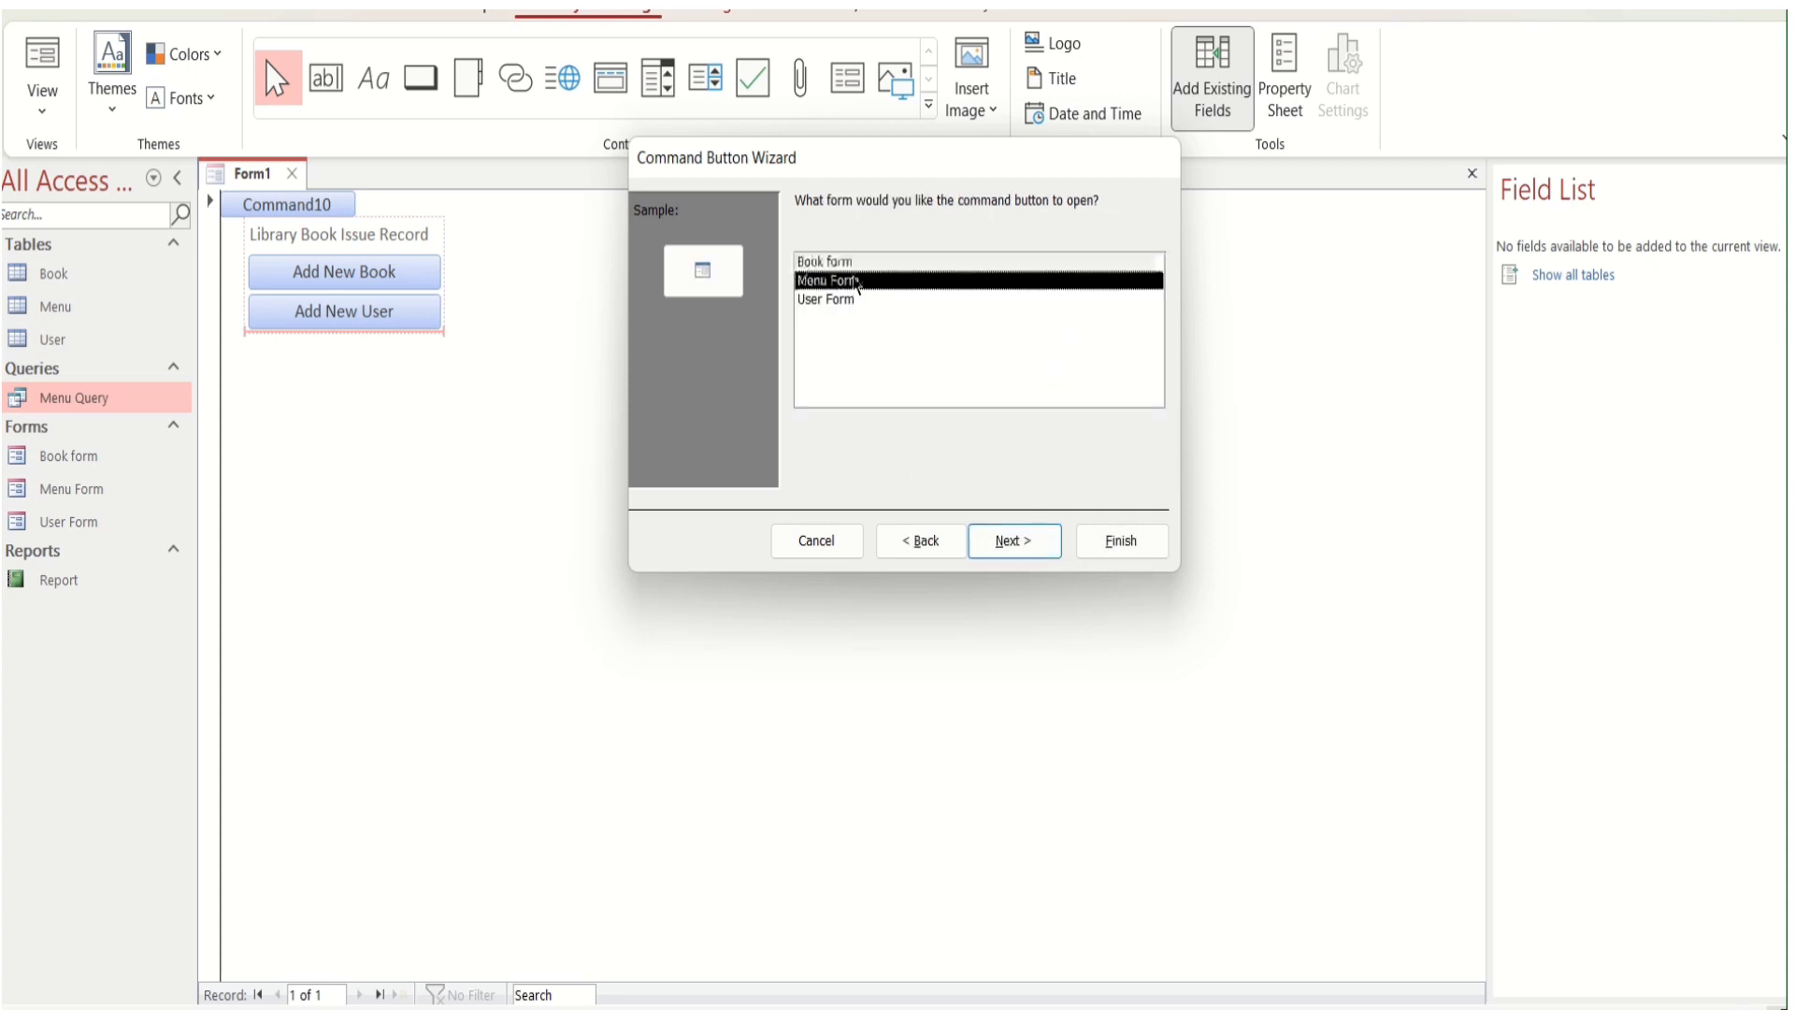
{"action": "left_click", "coordinate": [1028, 541]}
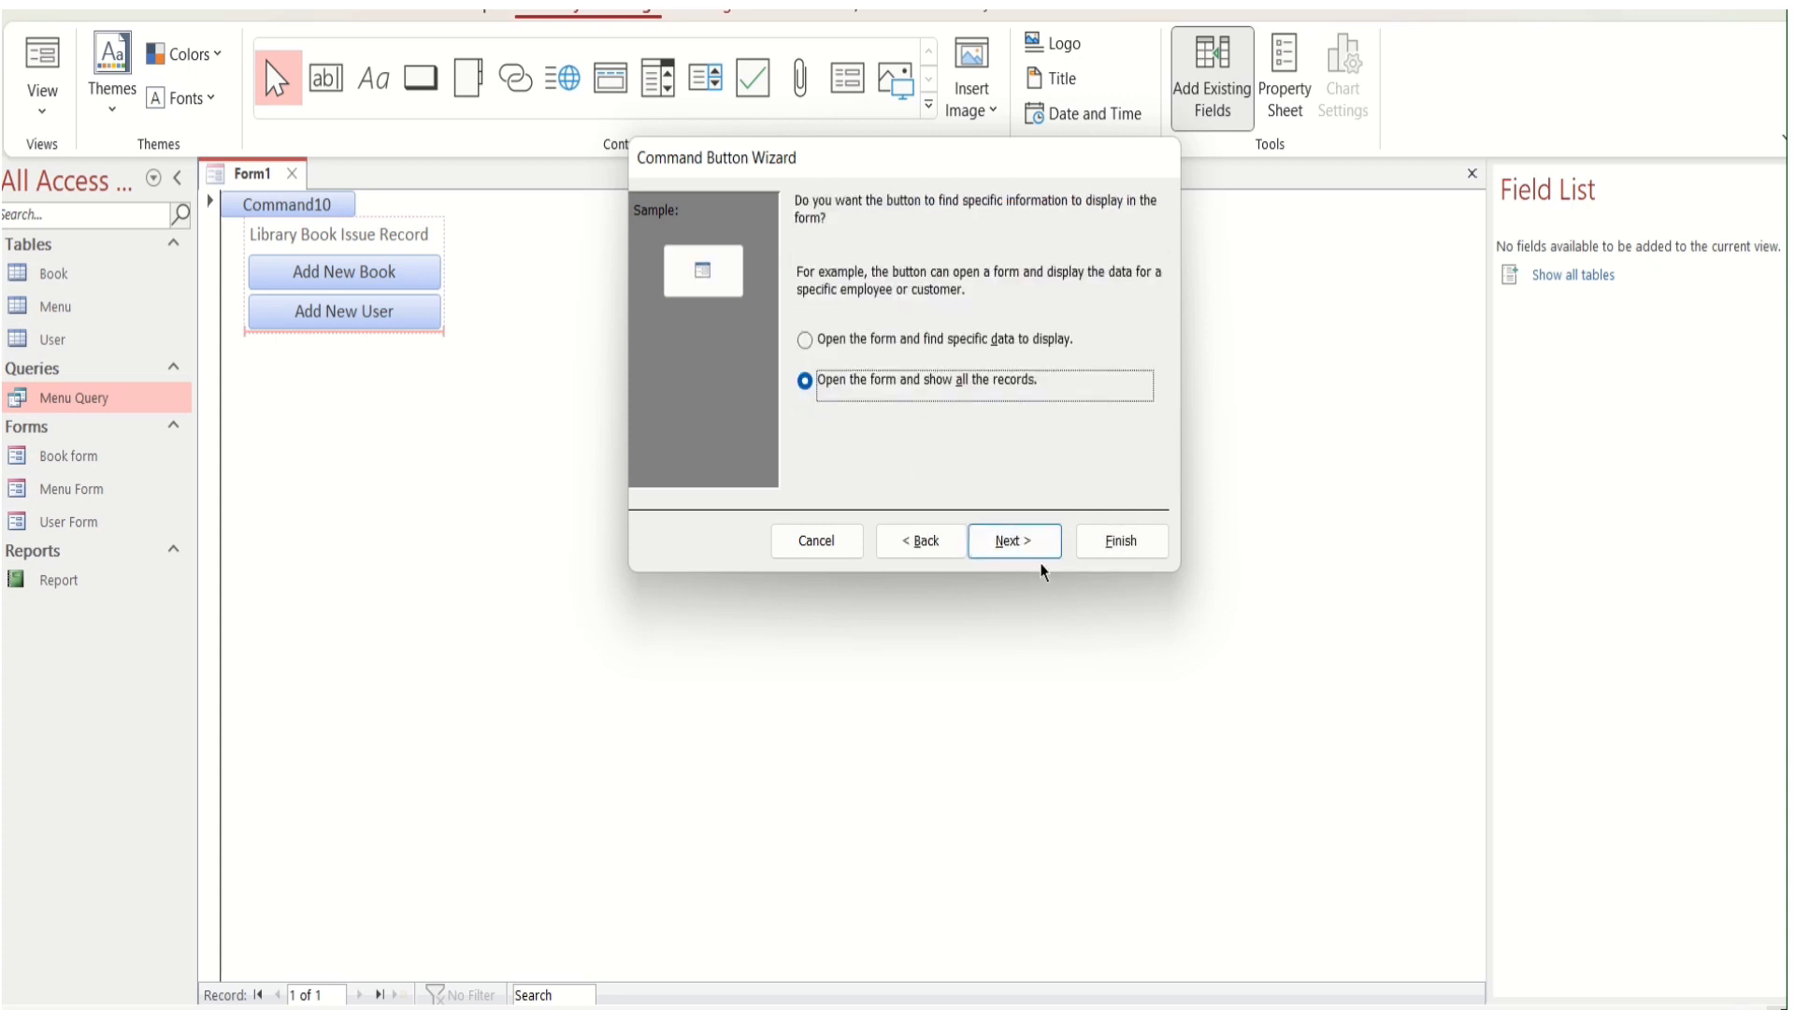
{"action": "left_click", "coordinate": [1038, 552]}
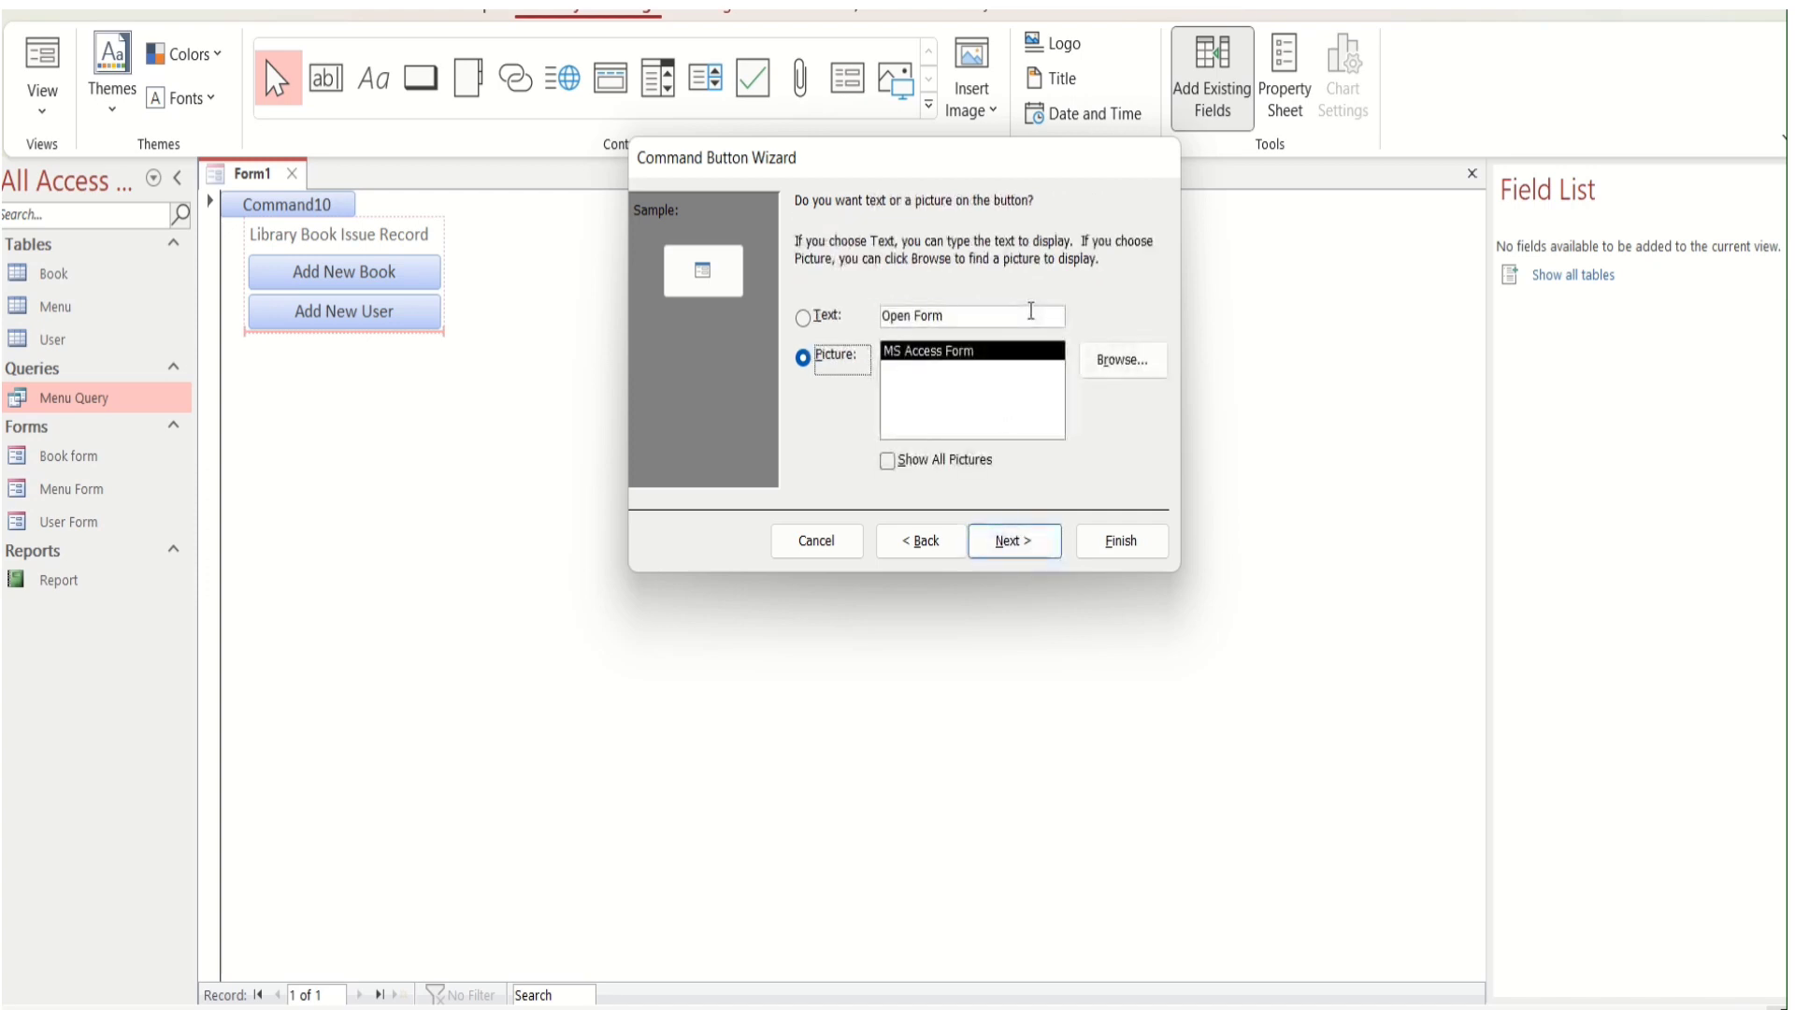
Give the third command button the text Issue Book instead of a picture and finish the wizard
{"action": "left_click", "coordinate": [1036, 315]}
{"action": "key", "text": "BackSpace"}
{"action": "key", "text": "BackSpace"}
{"action": "key", "text": "BackSpace"}
{"action": "key", "text": "BackSpace"}
{"action": "key", "text": "BackSpace"}
{"action": "key", "text": "BackSpace"}
{"action": "key", "text": "BackSpace"}
{"action": "key", "text": "BackSpace"}
{"action": "key", "text": "BackSpace"}
{"action": "type", "text": "I"}
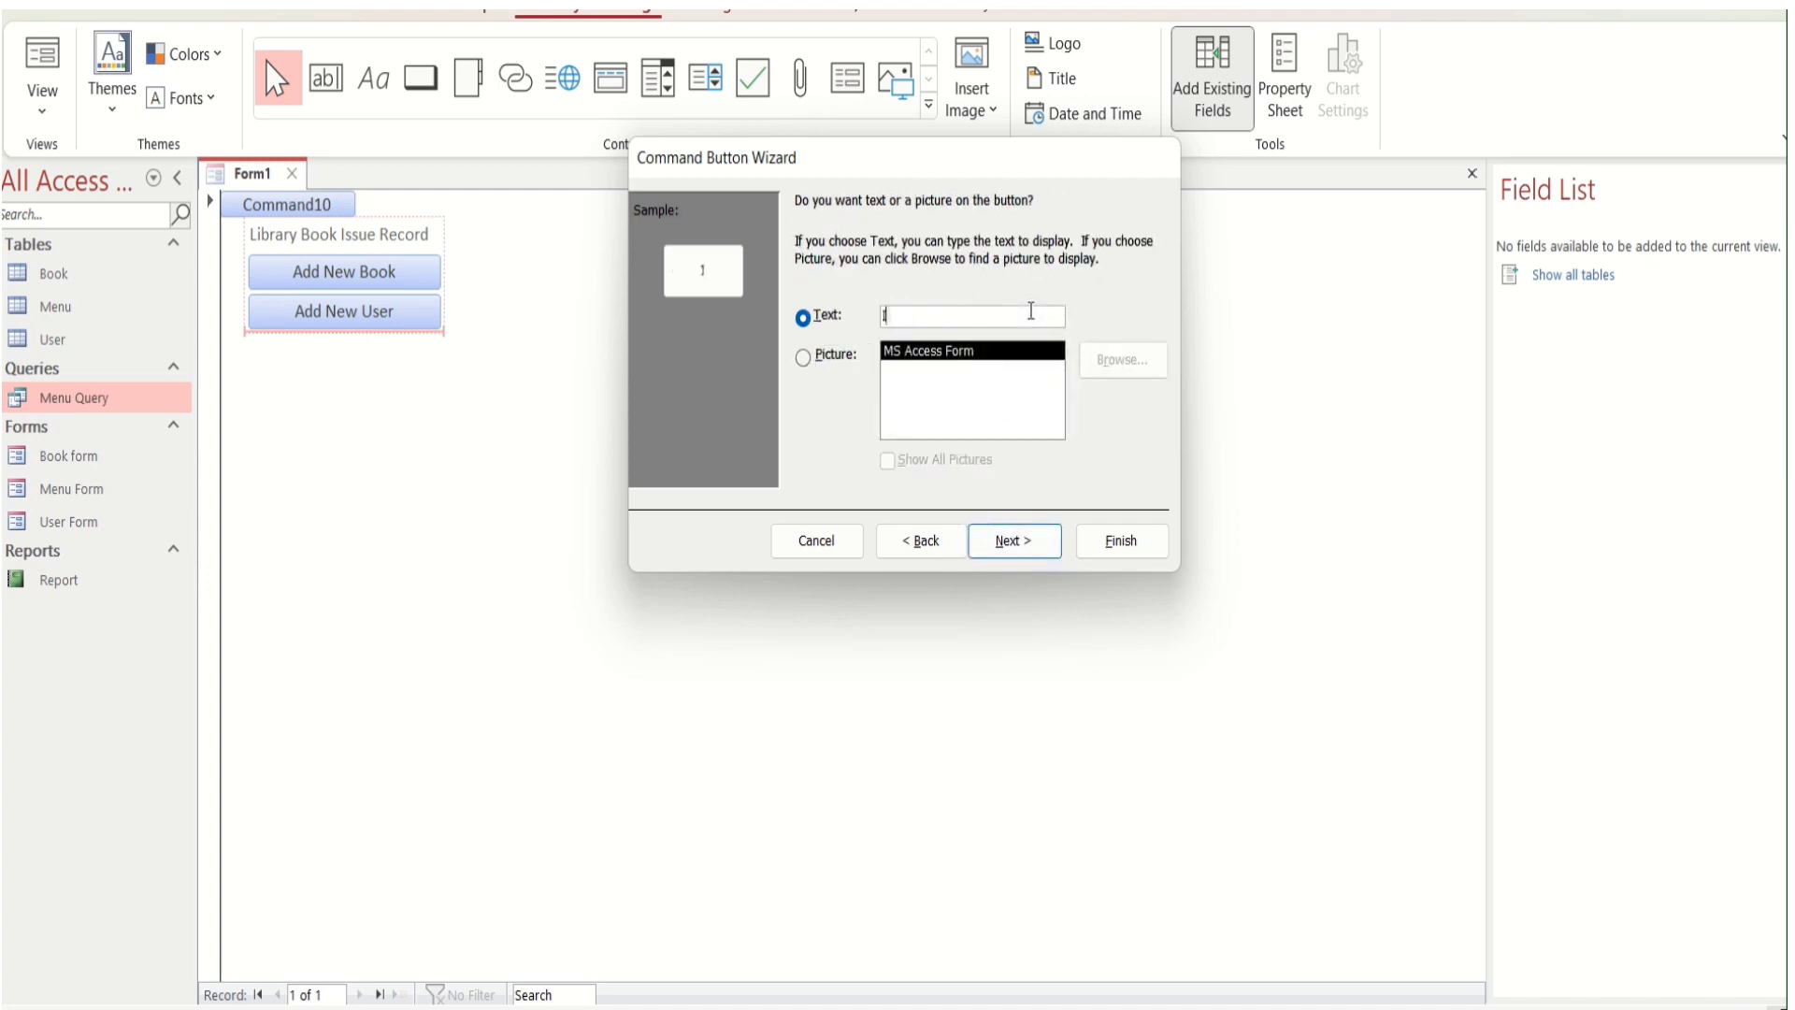
{"action": "type", "text": "ssue Book"}
{"action": "key", "text": "BackSpace"}
{"action": "key", "text": "BackSpace"}
{"action": "key", "text": "BackSpace"}
{"action": "key", "text": "BackSpace"}
{"action": "type", "text": "b"}
{"action": "key", "text": "BackSpace"}
{"action": "type", "text": "Book"}
{"action": "left_click", "coordinate": [1017, 542]}
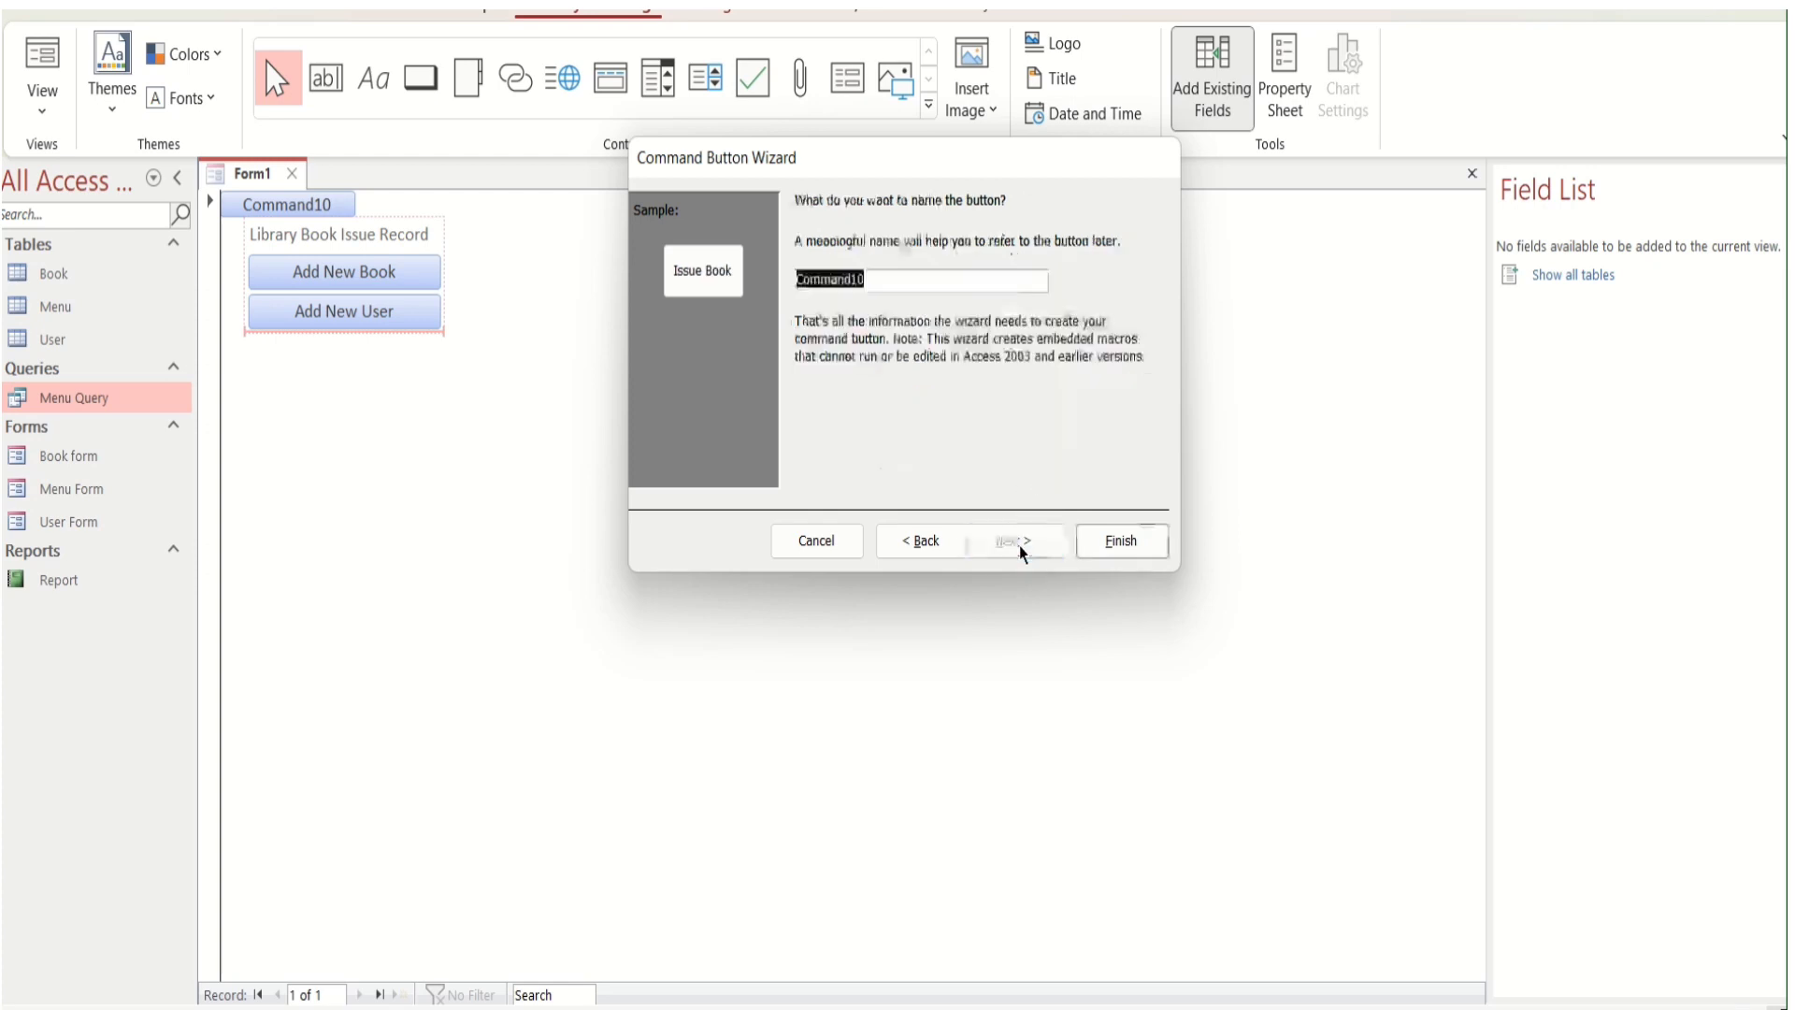
{"action": "left_click", "coordinate": [1121, 541]}
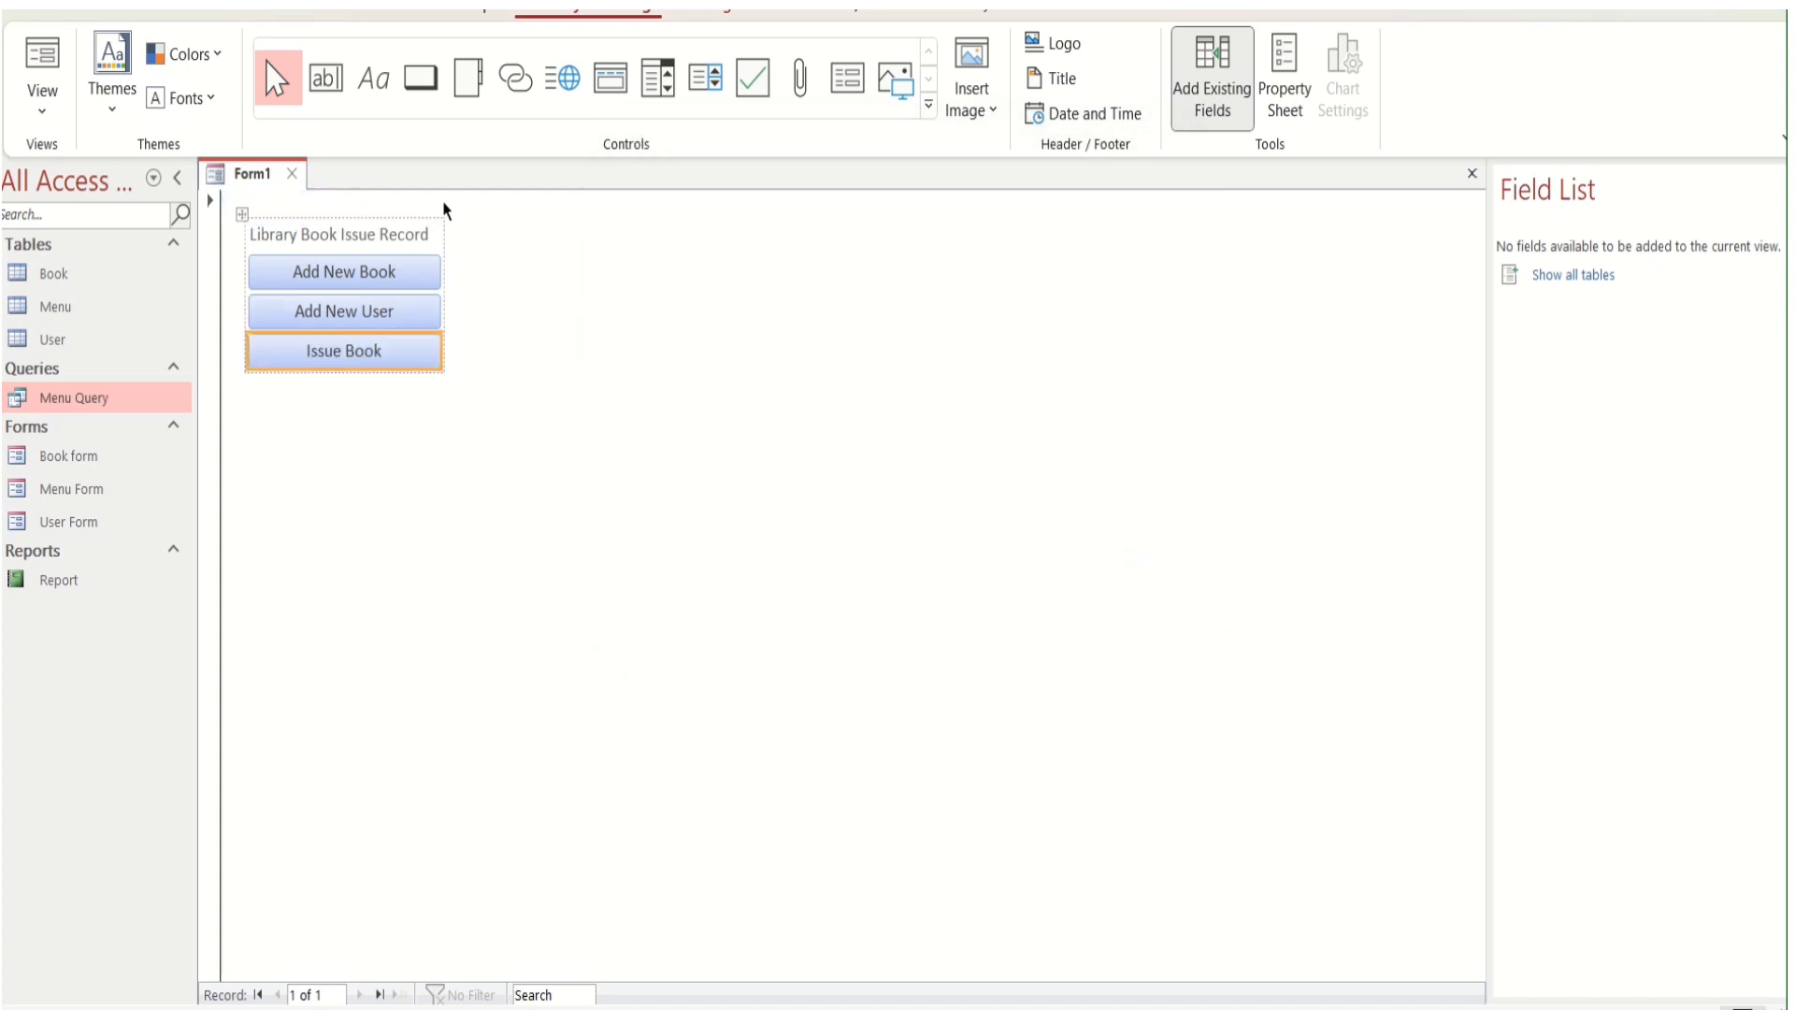
Place a fourth command button below Issue Book with the Open Report action for the report named Report
{"action": "left_click", "coordinate": [421, 78]}
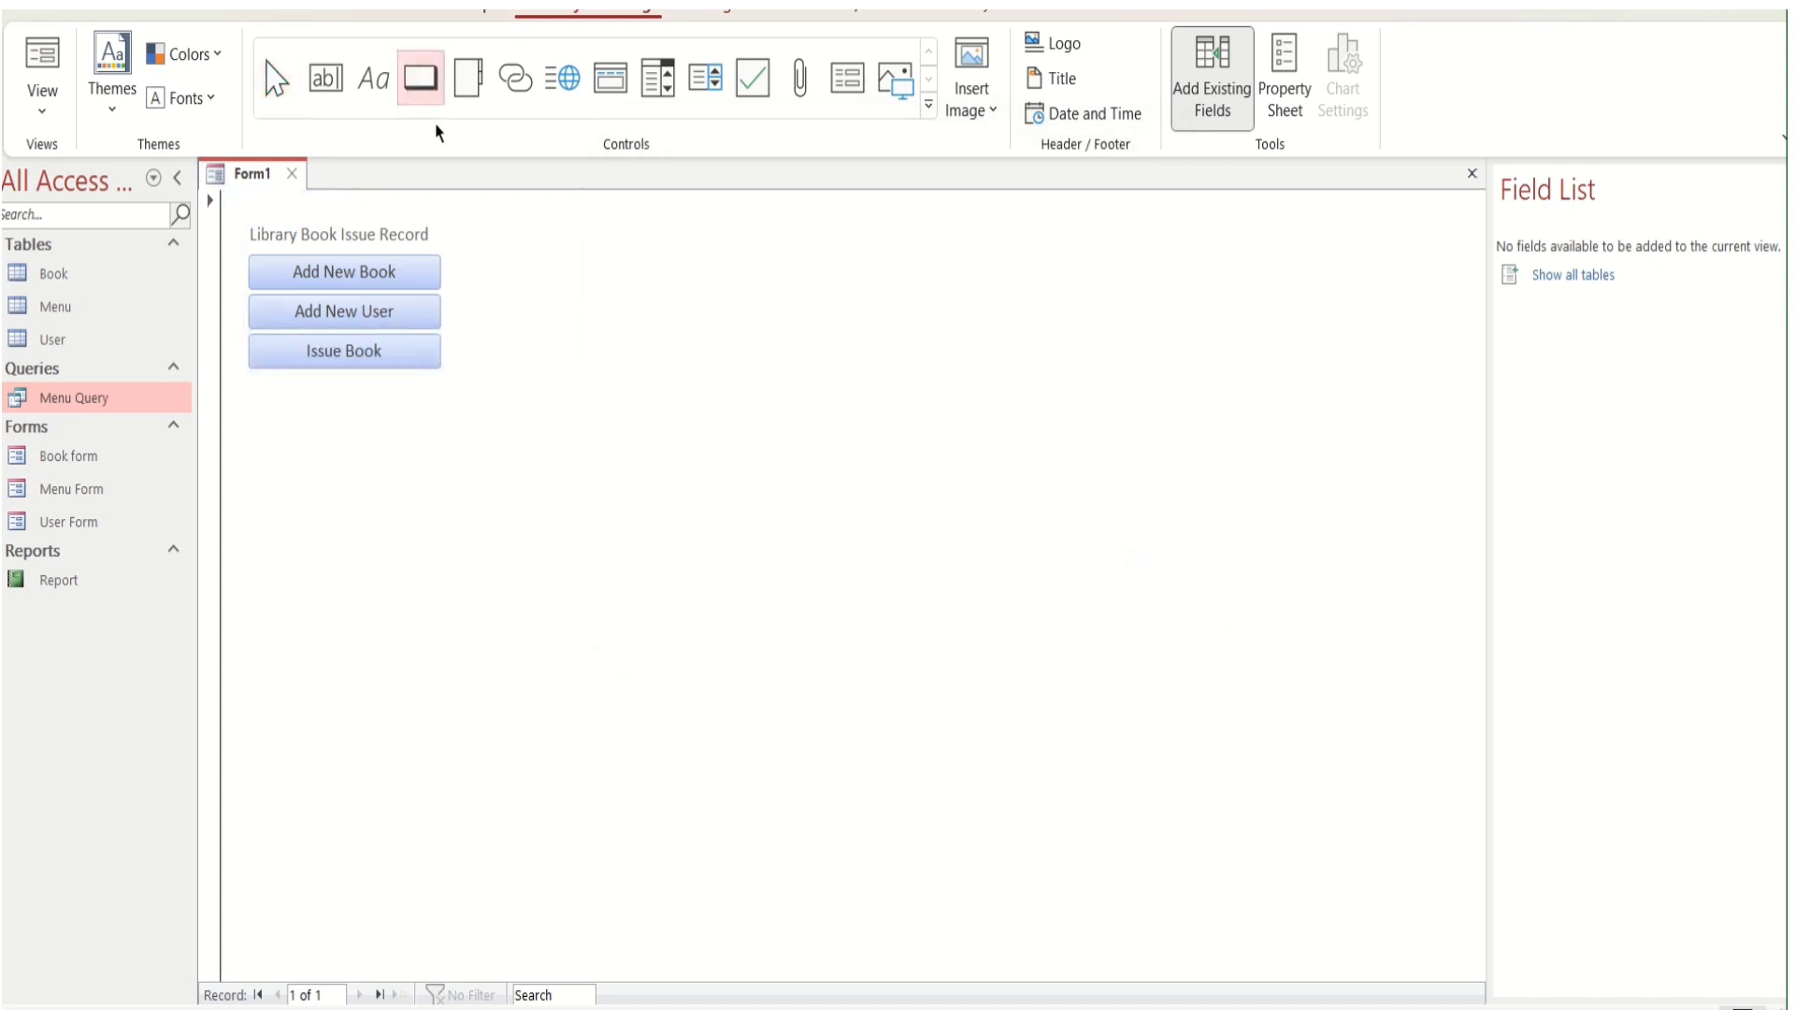
{"action": "left_click", "coordinate": [292, 393]}
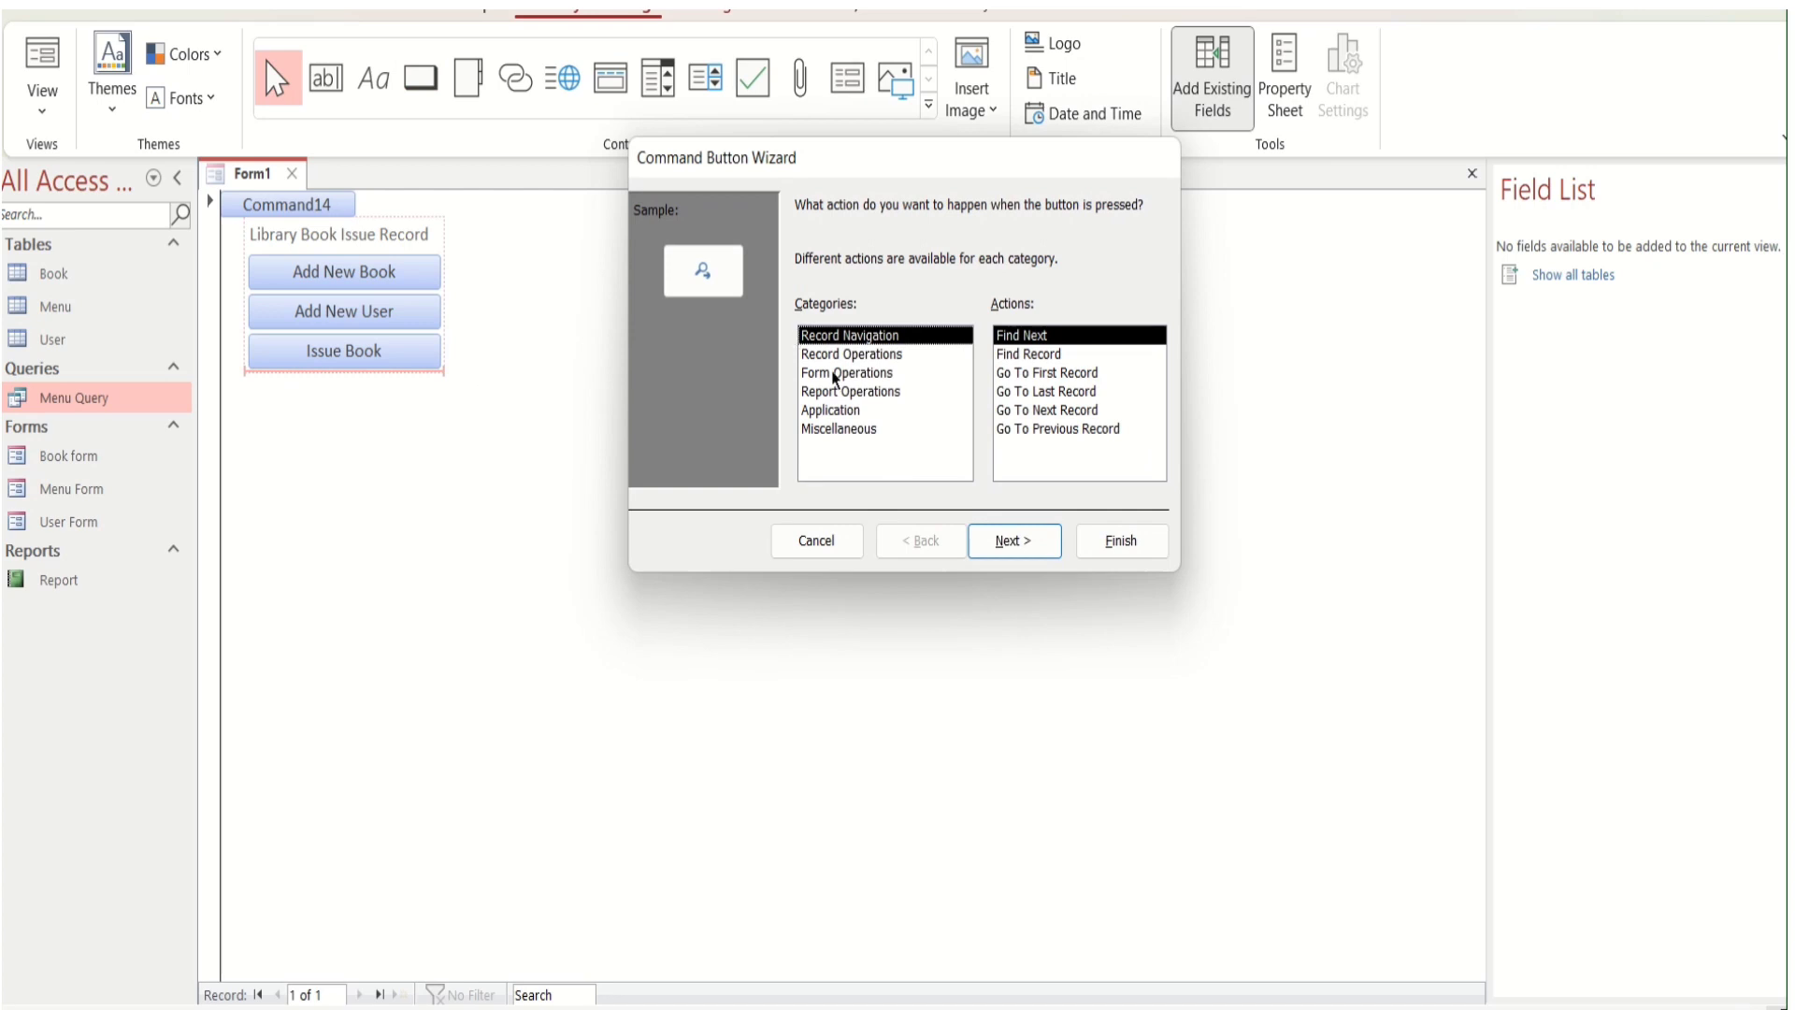
{"action": "left_click", "coordinate": [845, 392]}
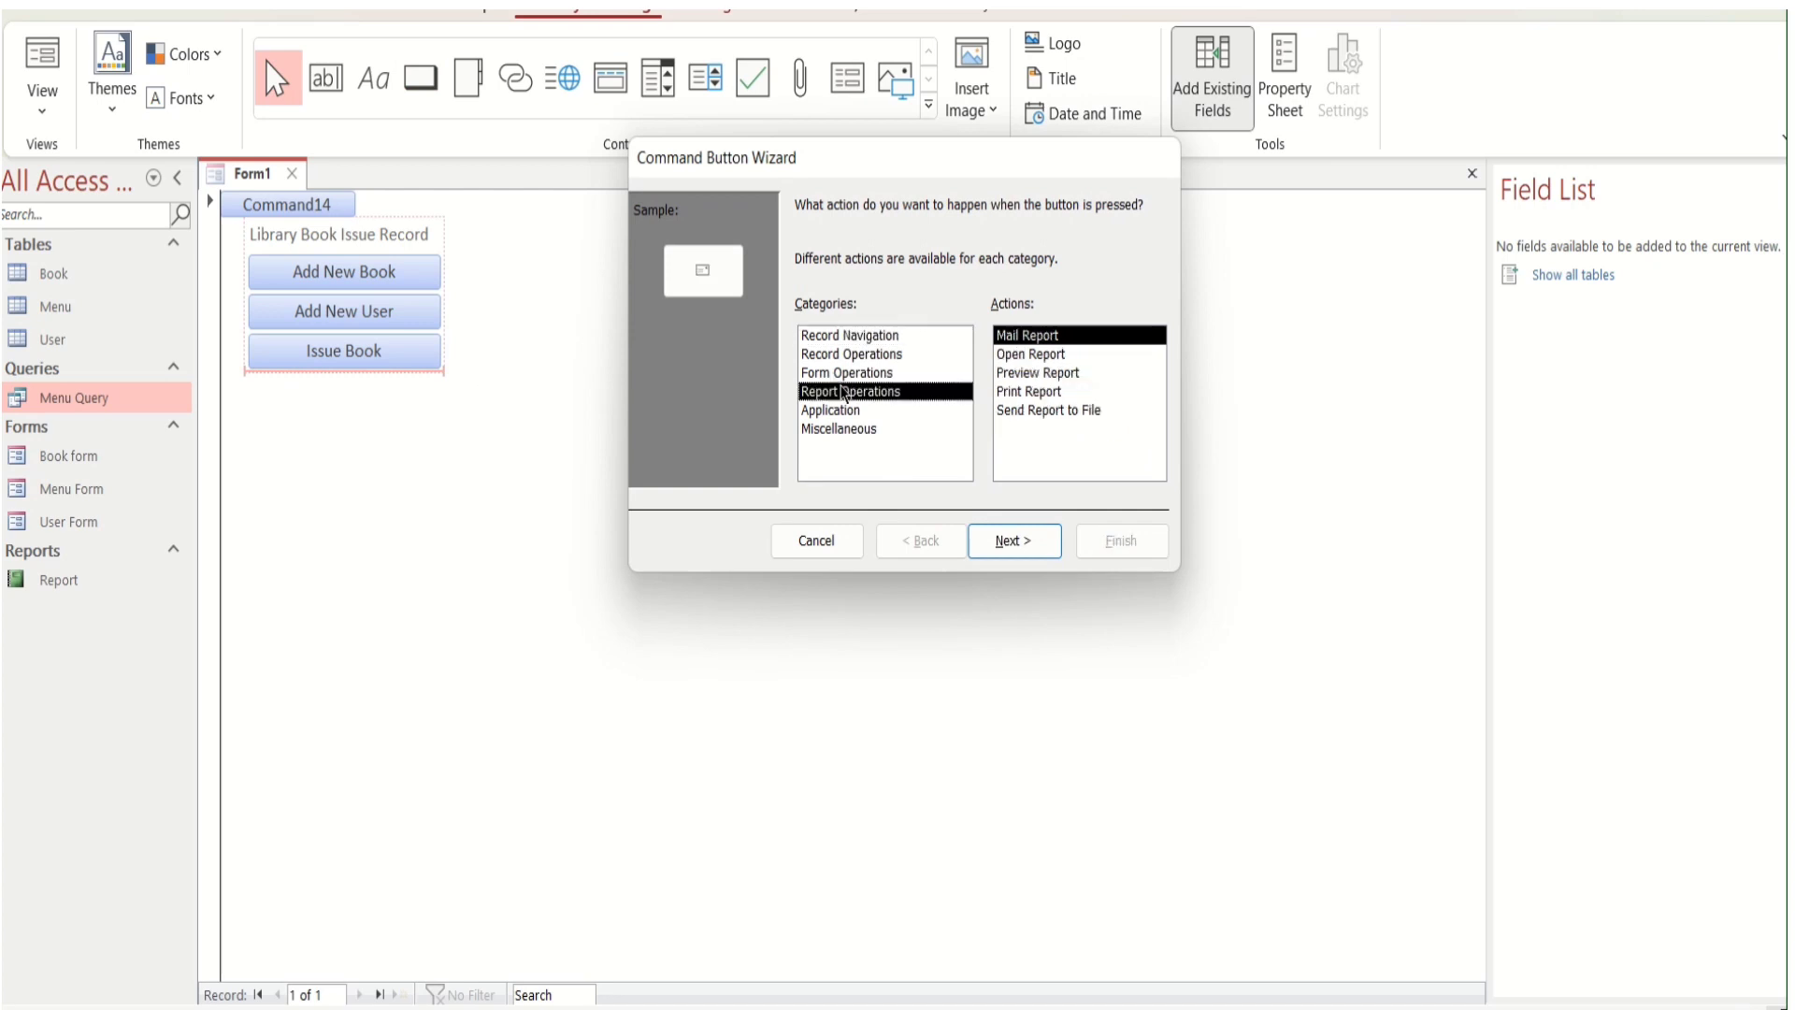
{"action": "left_click", "coordinate": [1060, 354]}
{"action": "left_click", "coordinate": [1019, 553]}
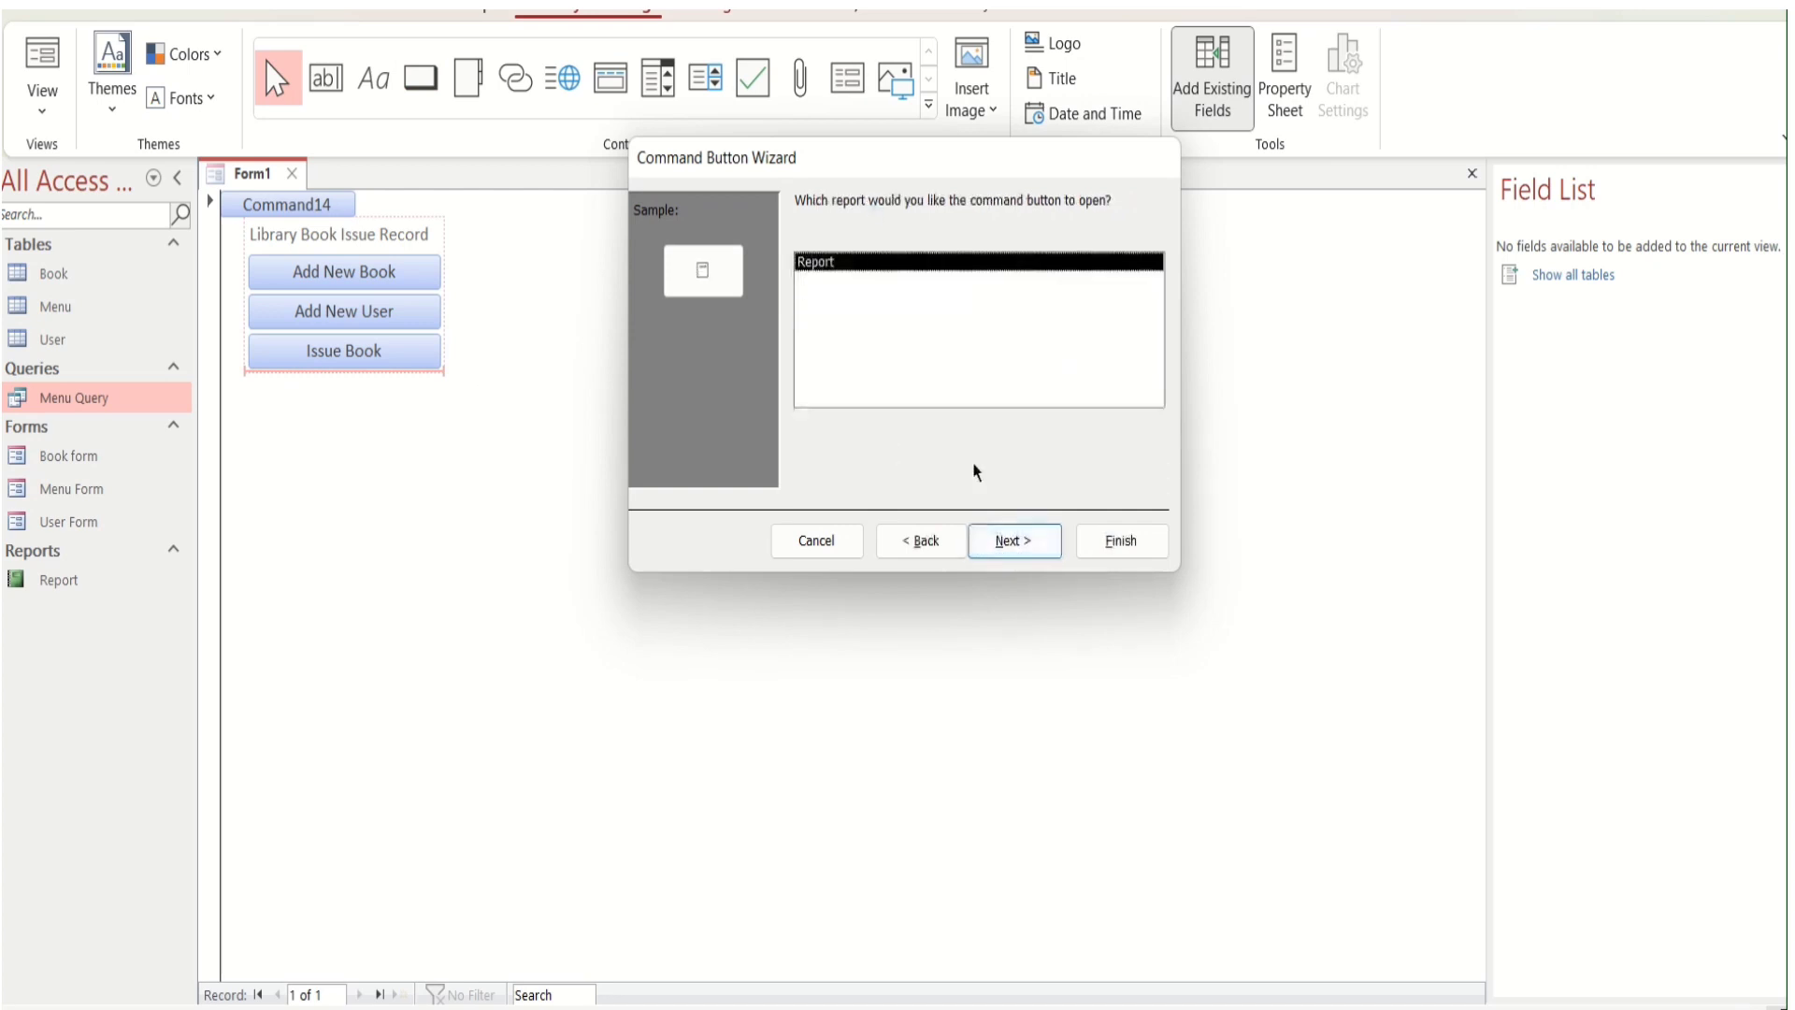
{"action": "left_click", "coordinate": [1015, 540]}
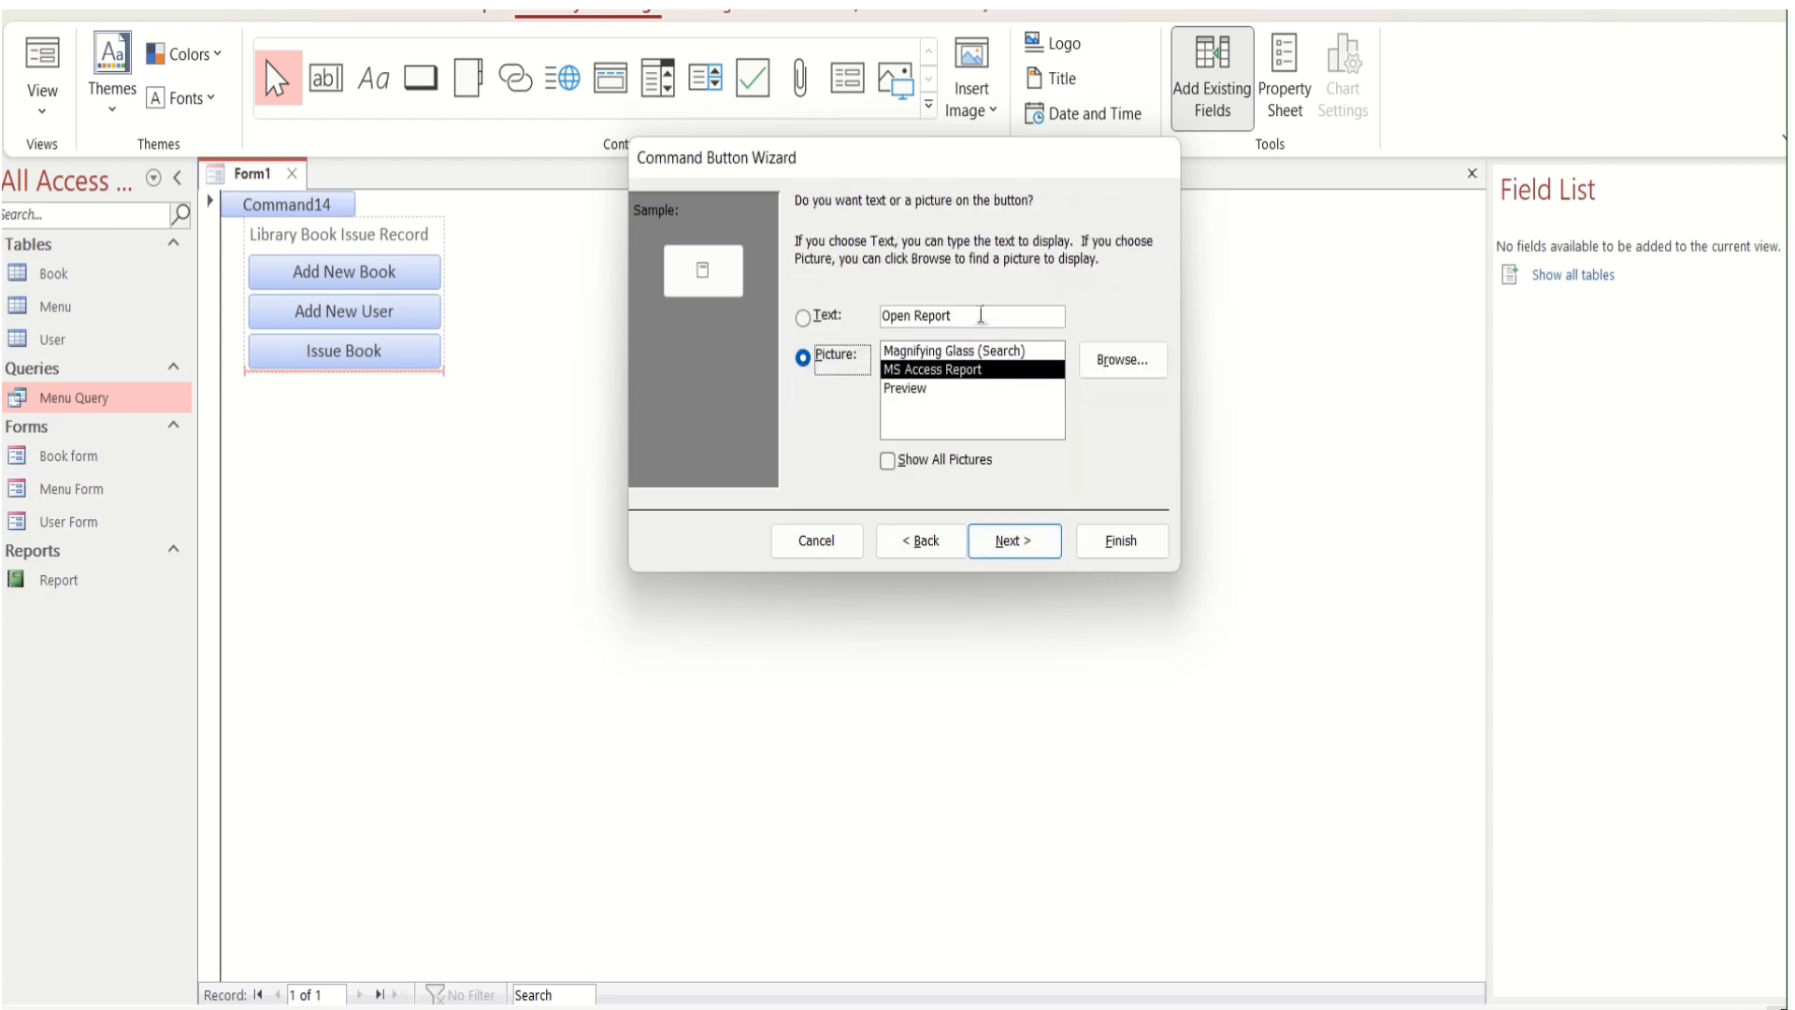
Give the fourth command button the text Book Issue Record instead of a picture and finish the wizard
{"action": "left_click", "coordinate": [980, 316]}
{"action": "key", "text": "BackSpace"}
{"action": "key", "text": "BackSpace"}
{"action": "key", "text": "BackSpace"}
{"action": "key", "text": "BackSpace"}
{"action": "key", "text": "BackSpace"}
{"action": "key", "text": "BackSpace"}
{"action": "key", "text": "BackSpace"}
{"action": "key", "text": "BackSpace"}
{"action": "key", "text": "BackSpace"}
{"action": "key", "text": "BackSpace"}
{"action": "key", "text": "BackSpace"}
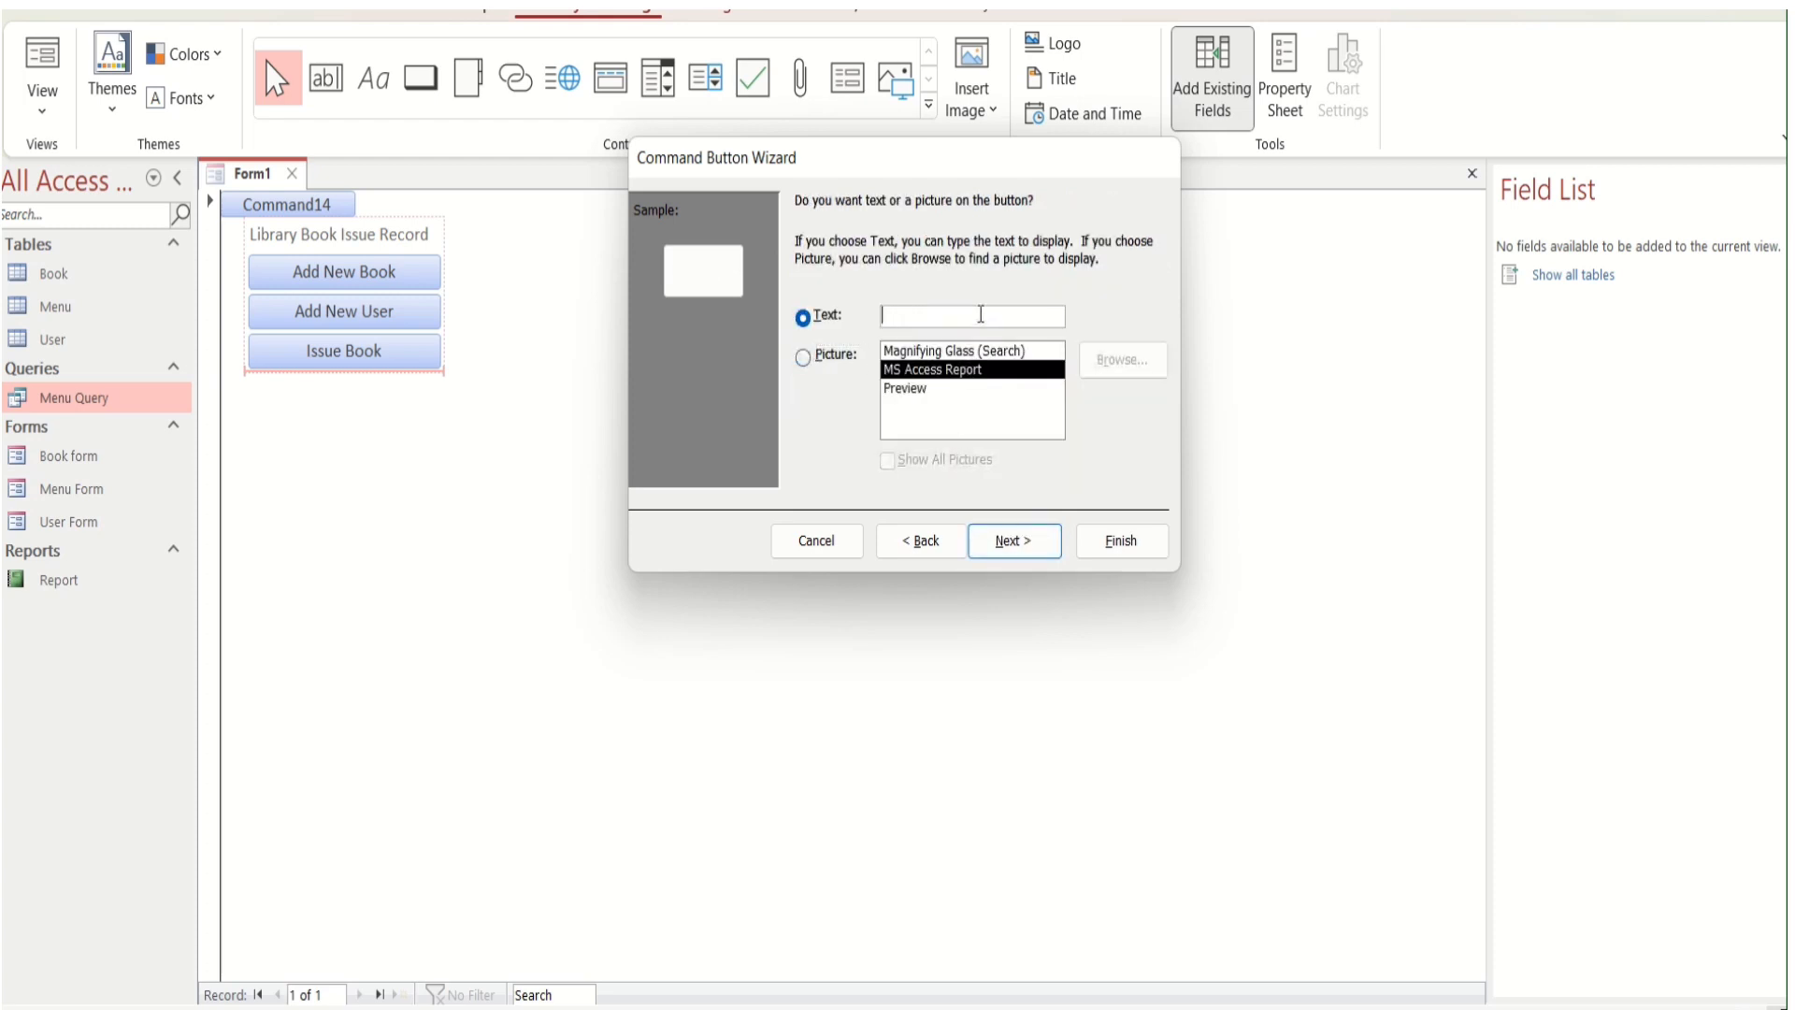
{"action": "type", "text": "Book Issue Records"}
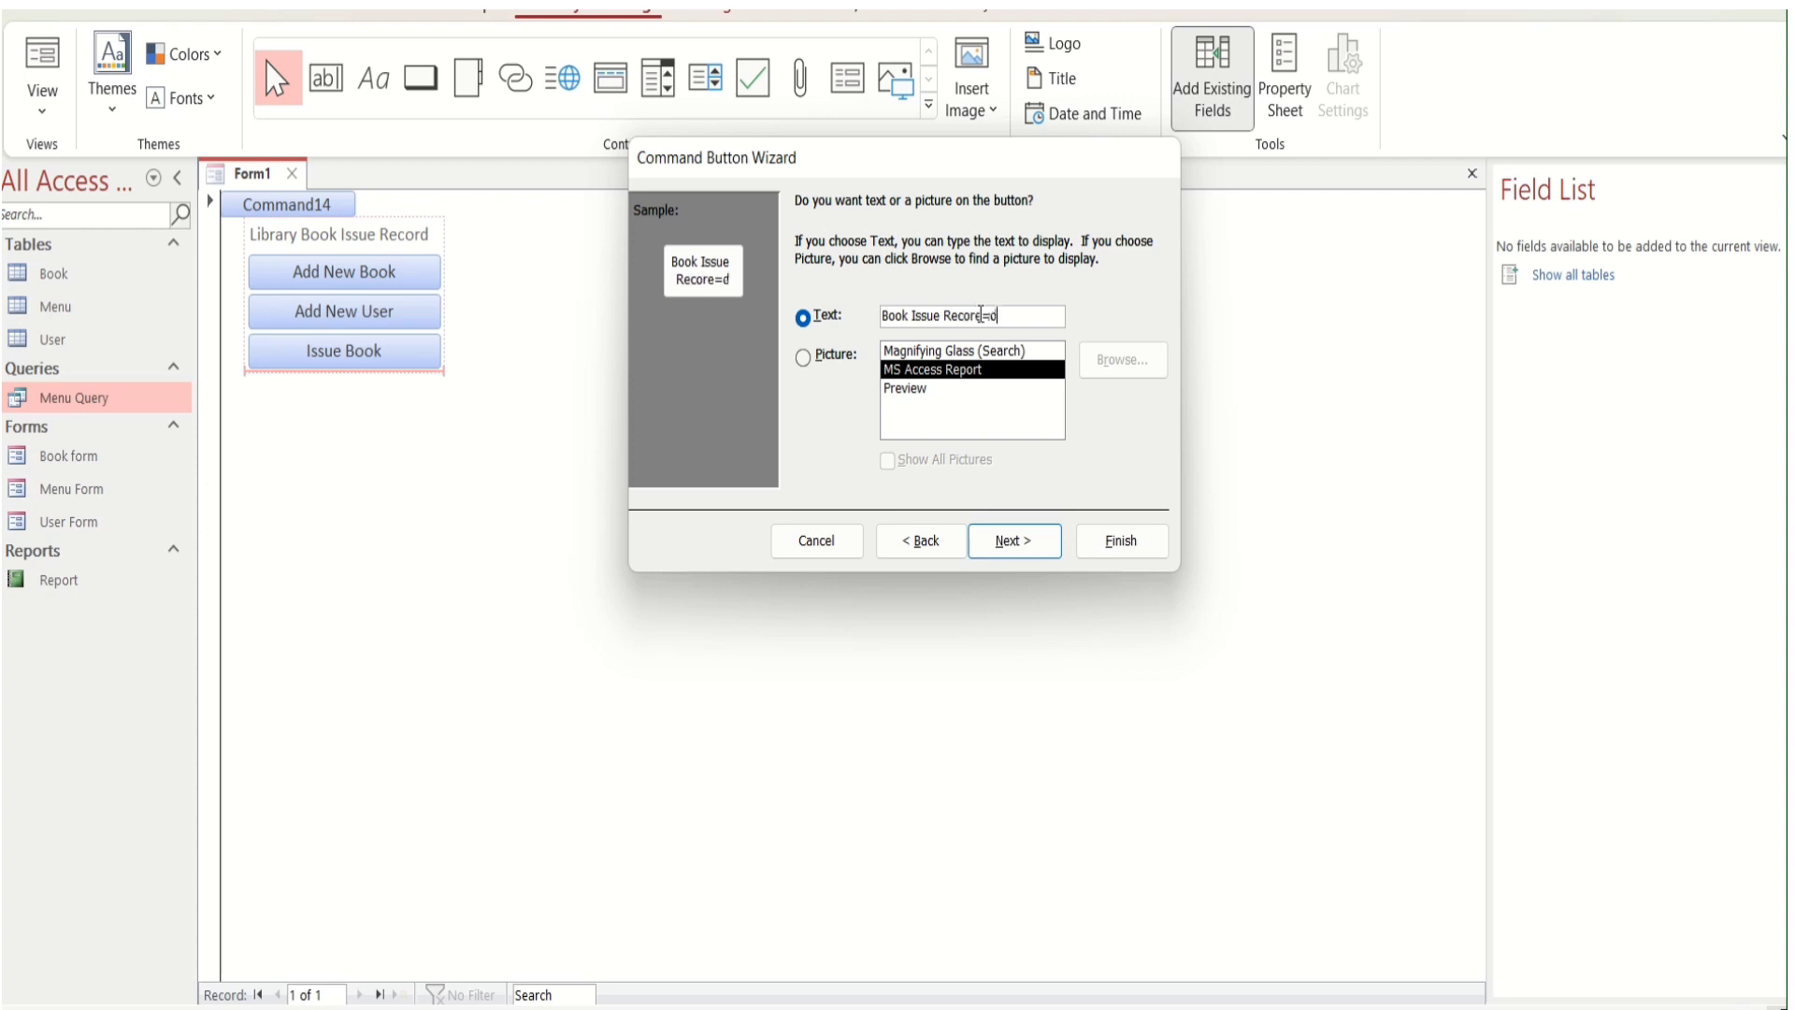
{"action": "key", "text": "BackSpace"}
{"action": "key", "text": "BackSpace"}
{"action": "type", "text": "d"}
{"action": "left_click", "coordinate": [1010, 538]}
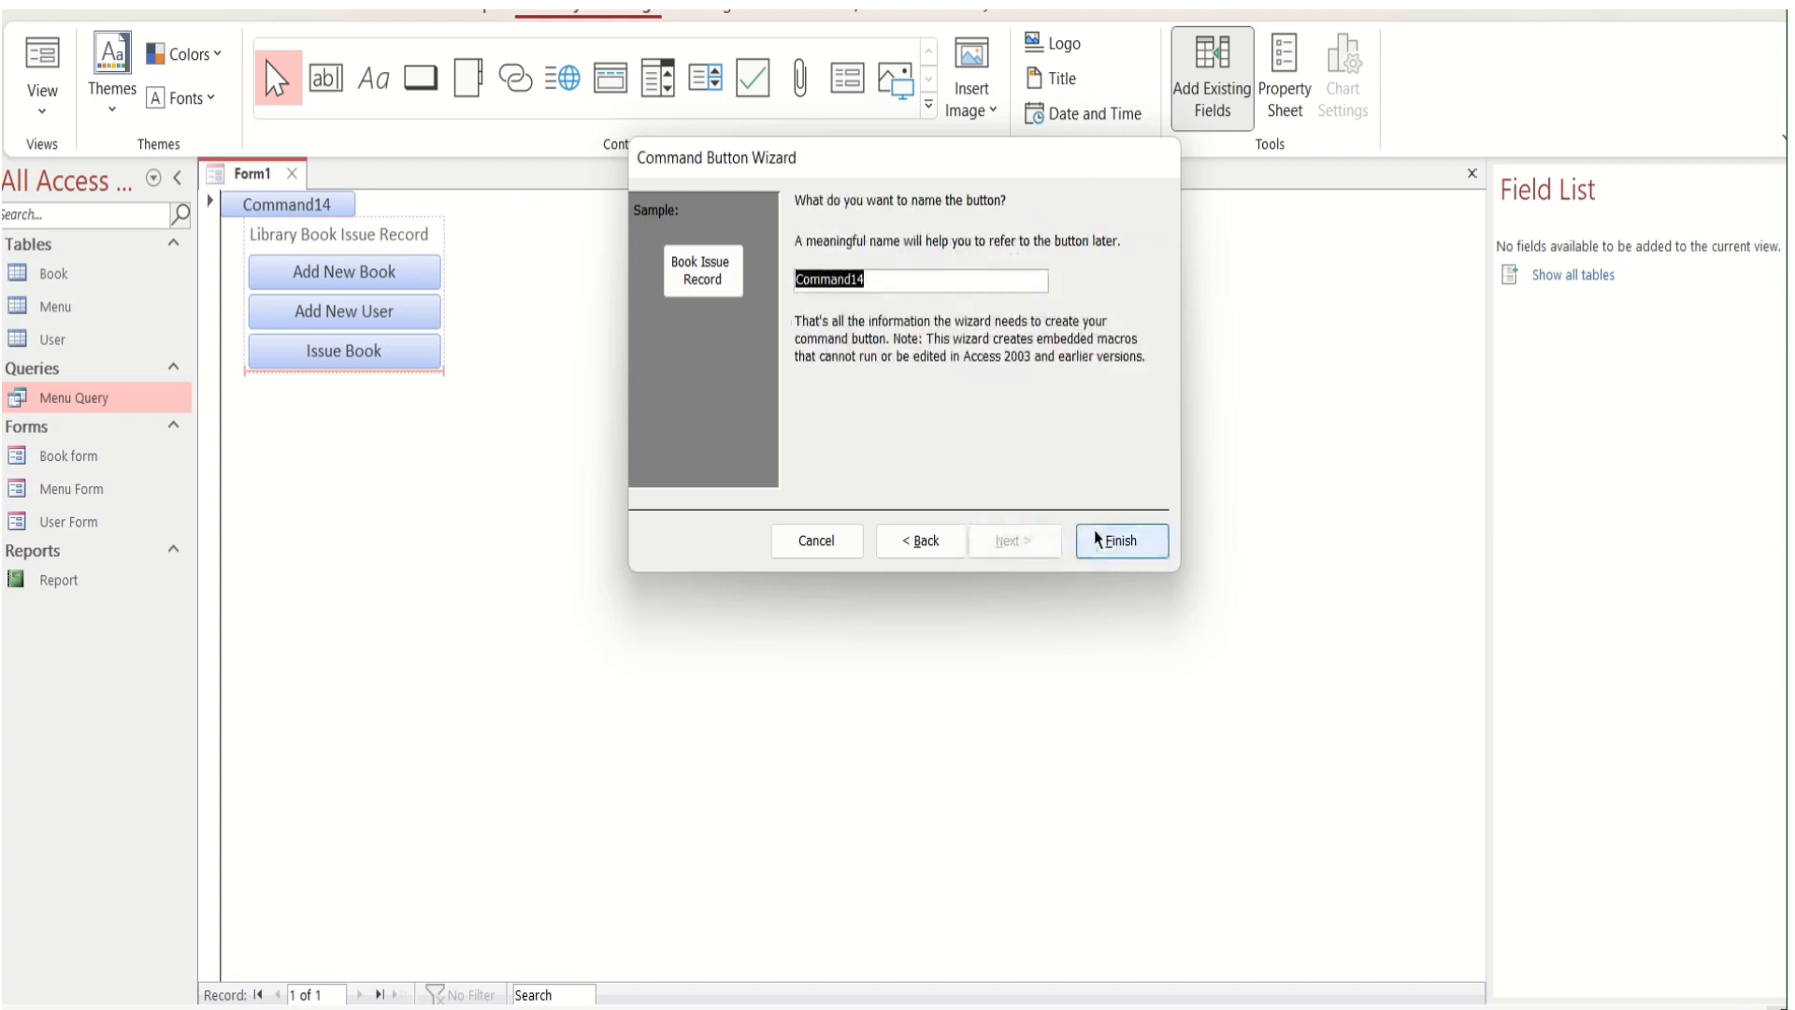
{"action": "left_click", "coordinate": [1119, 541]}
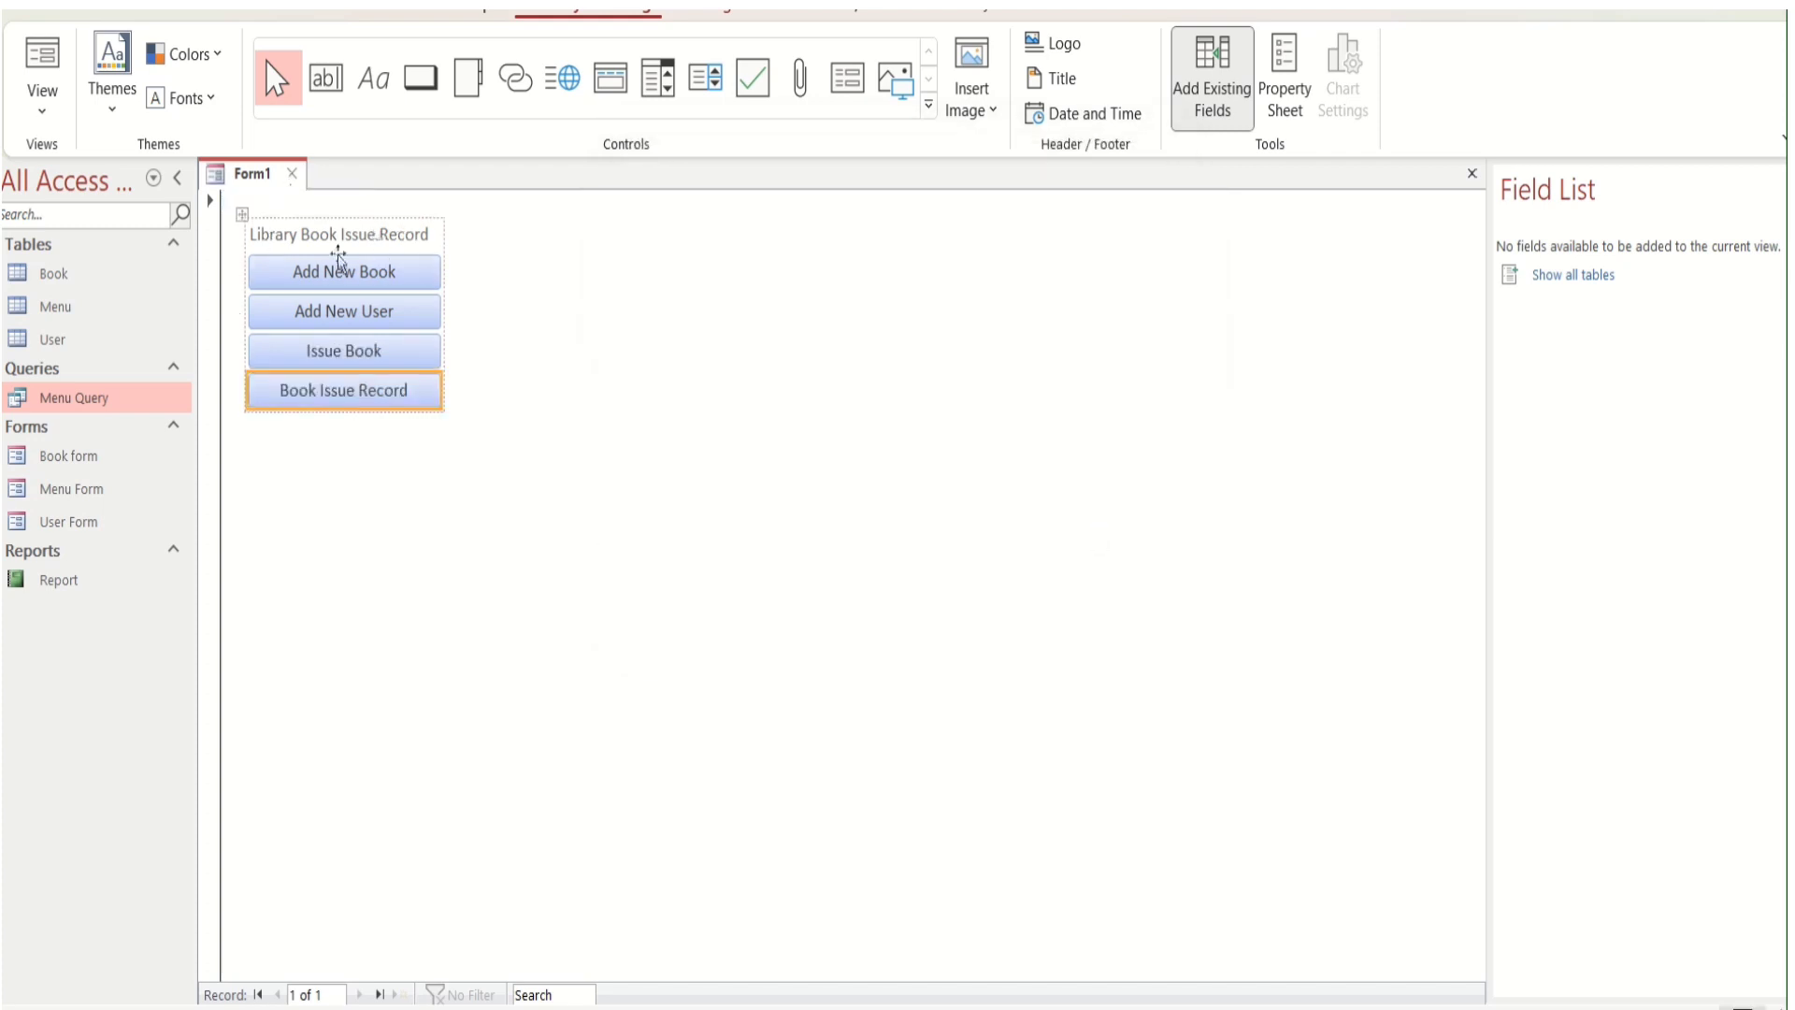
Save the new form with the name Library and close it
{"action": "right_click", "coordinate": [252, 174]}
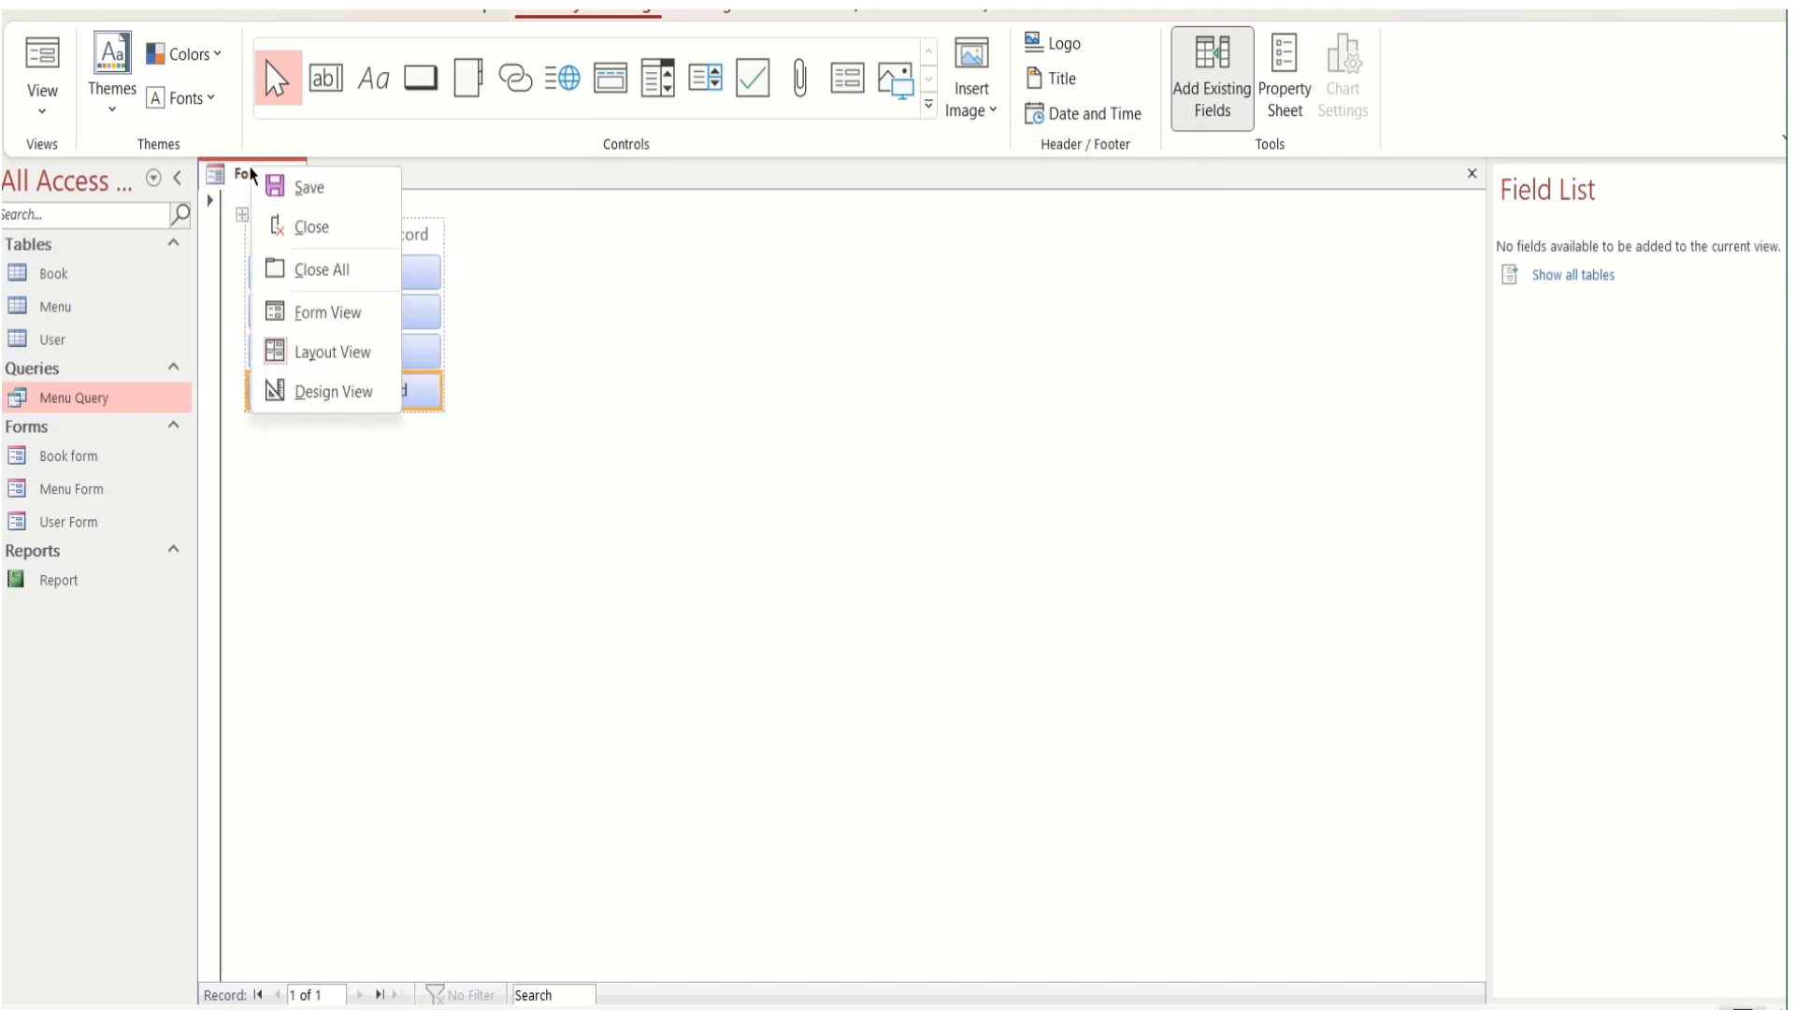
{"action": "left_click", "coordinate": [283, 183]}
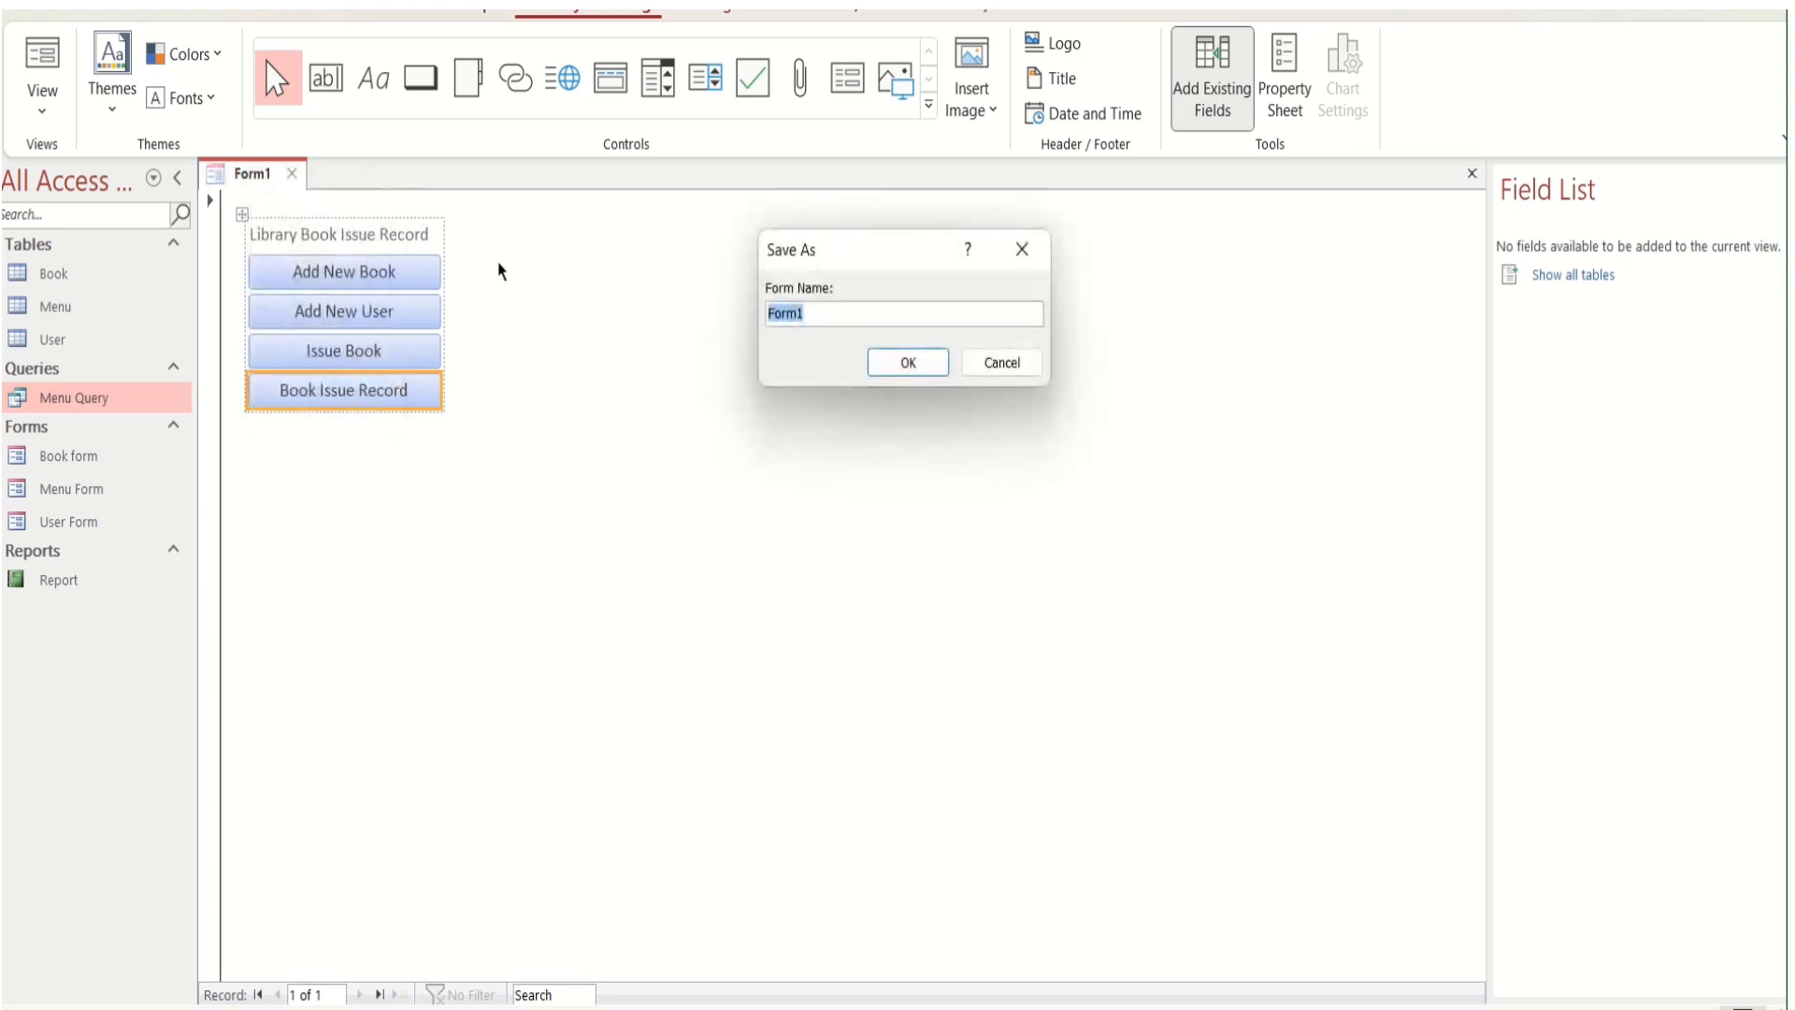
{"action": "left_click", "coordinate": [883, 312]}
{"action": "key", "text": "BackSpace"}
{"action": "key", "text": "BackSpace"}
{"action": "key", "text": "BackSpace"}
{"action": "key", "text": "BackSpace"}
{"action": "key", "text": "BackSpace"}
{"action": "key", "text": "BackSpace"}
{"action": "key", "text": "BackSpace"}
{"action": "type", "text": "Lib"}
{"action": "left_click", "coordinate": [926, 362]}
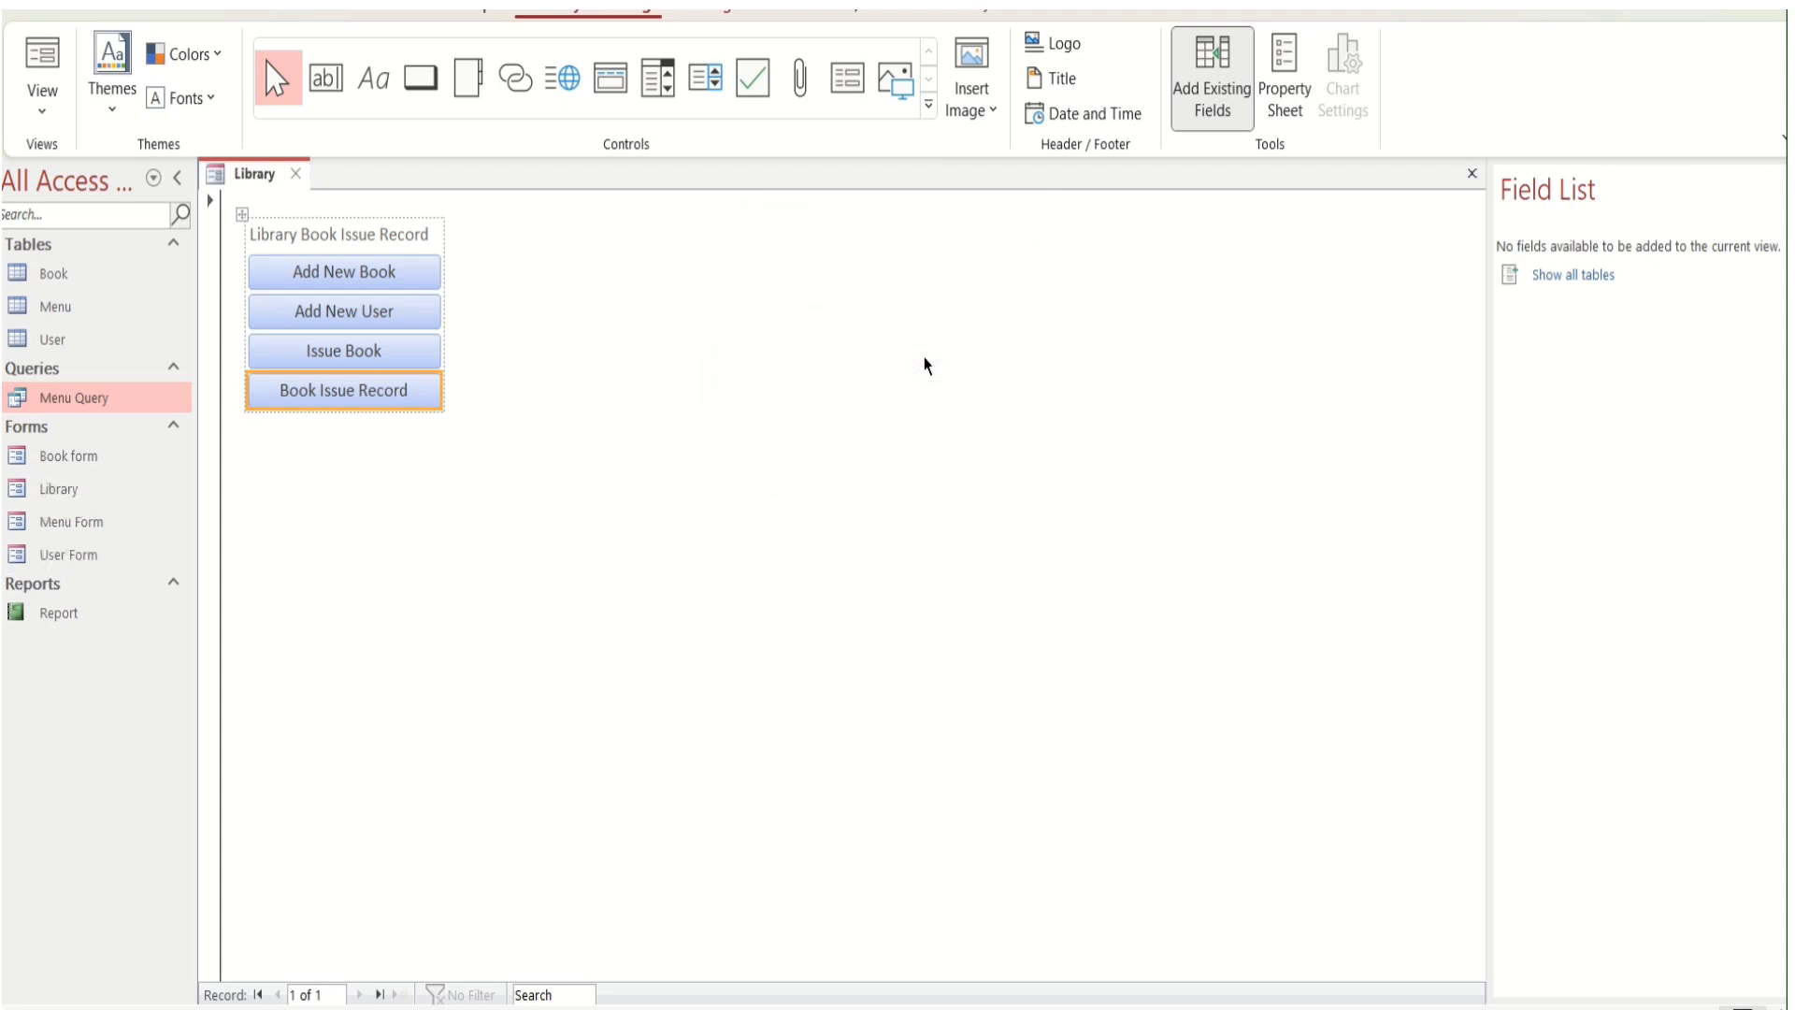
{"action": "key", "text": "ctrl+w"}
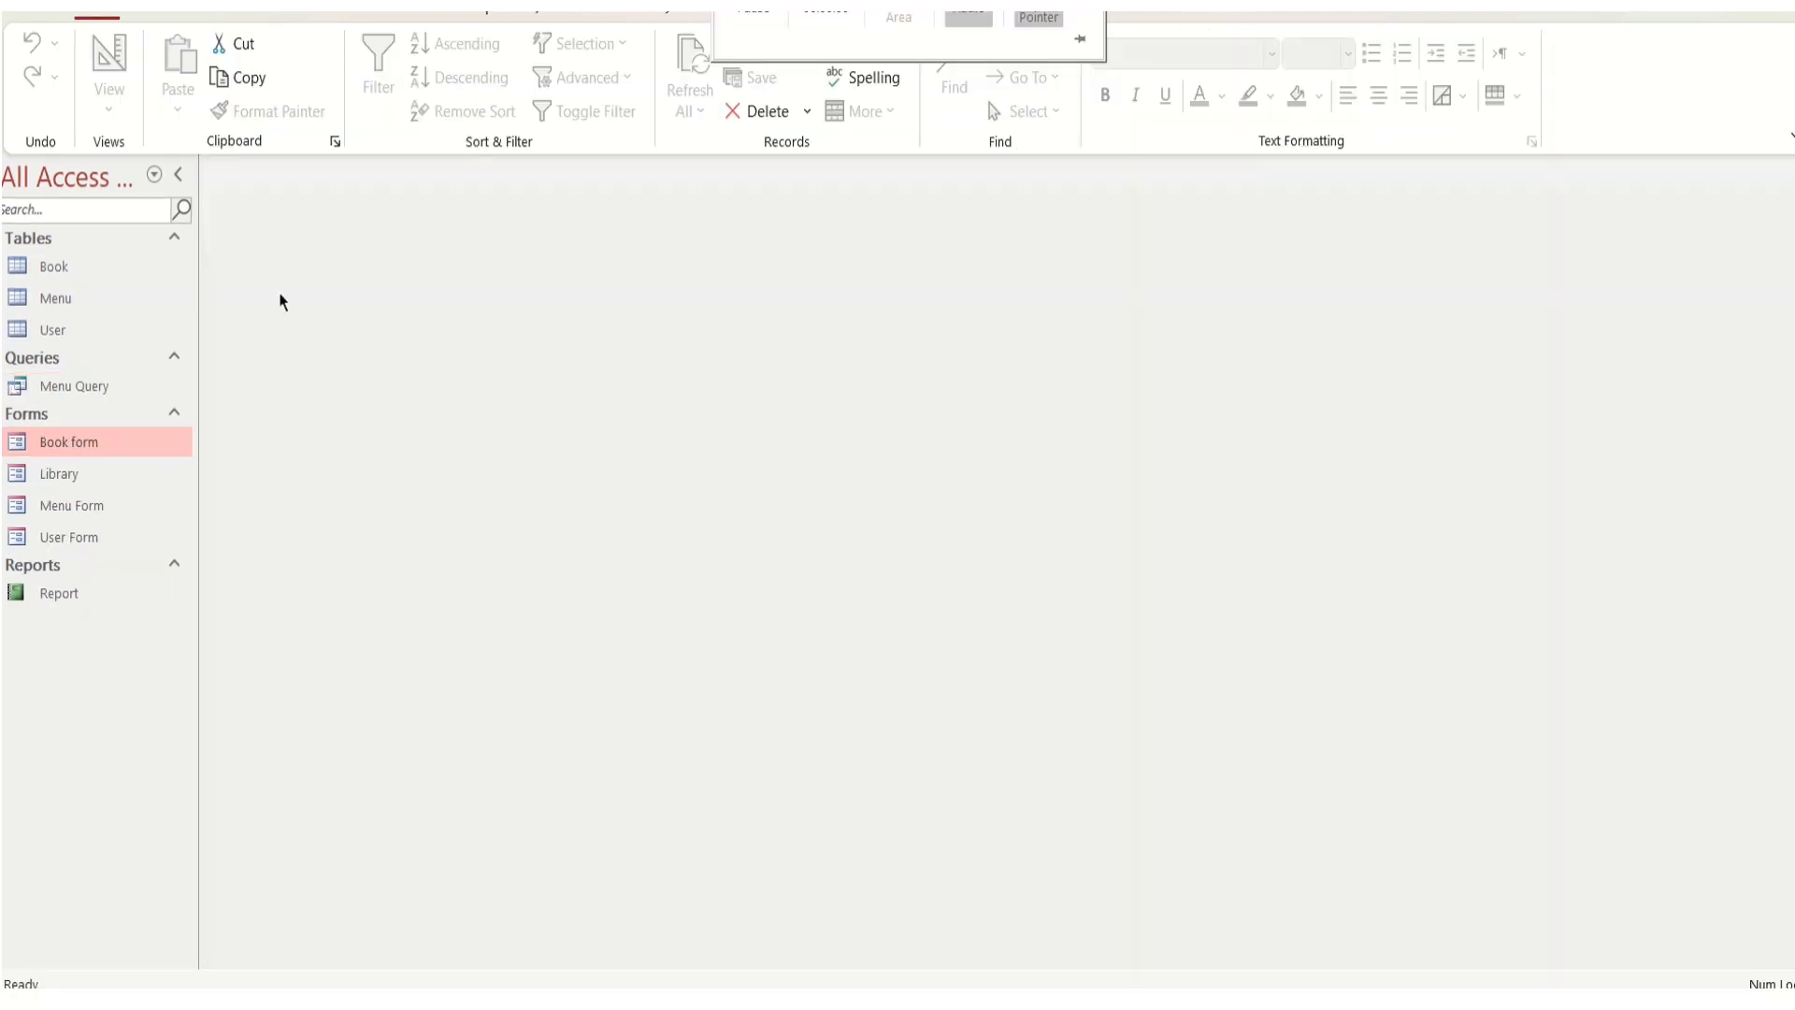
Open the Book form in Design View
{"action": "double_click", "coordinate": [113, 439]}
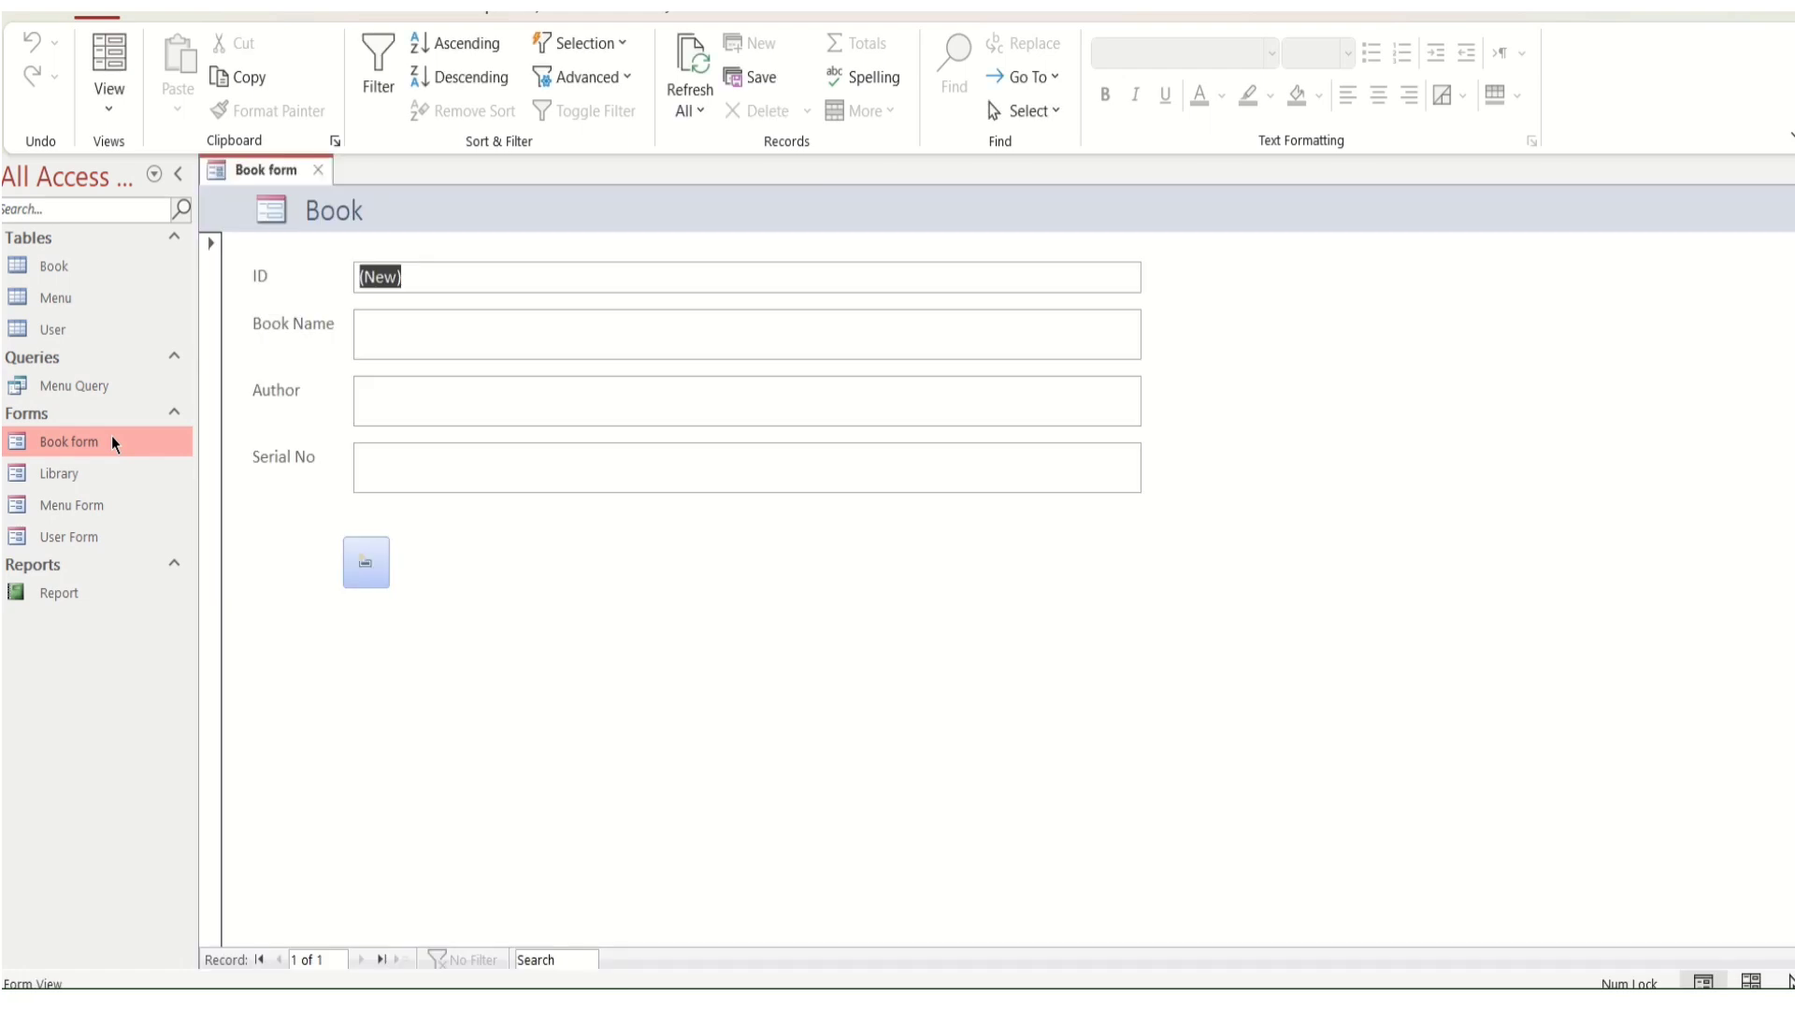
{"action": "right_click", "coordinate": [270, 171]}
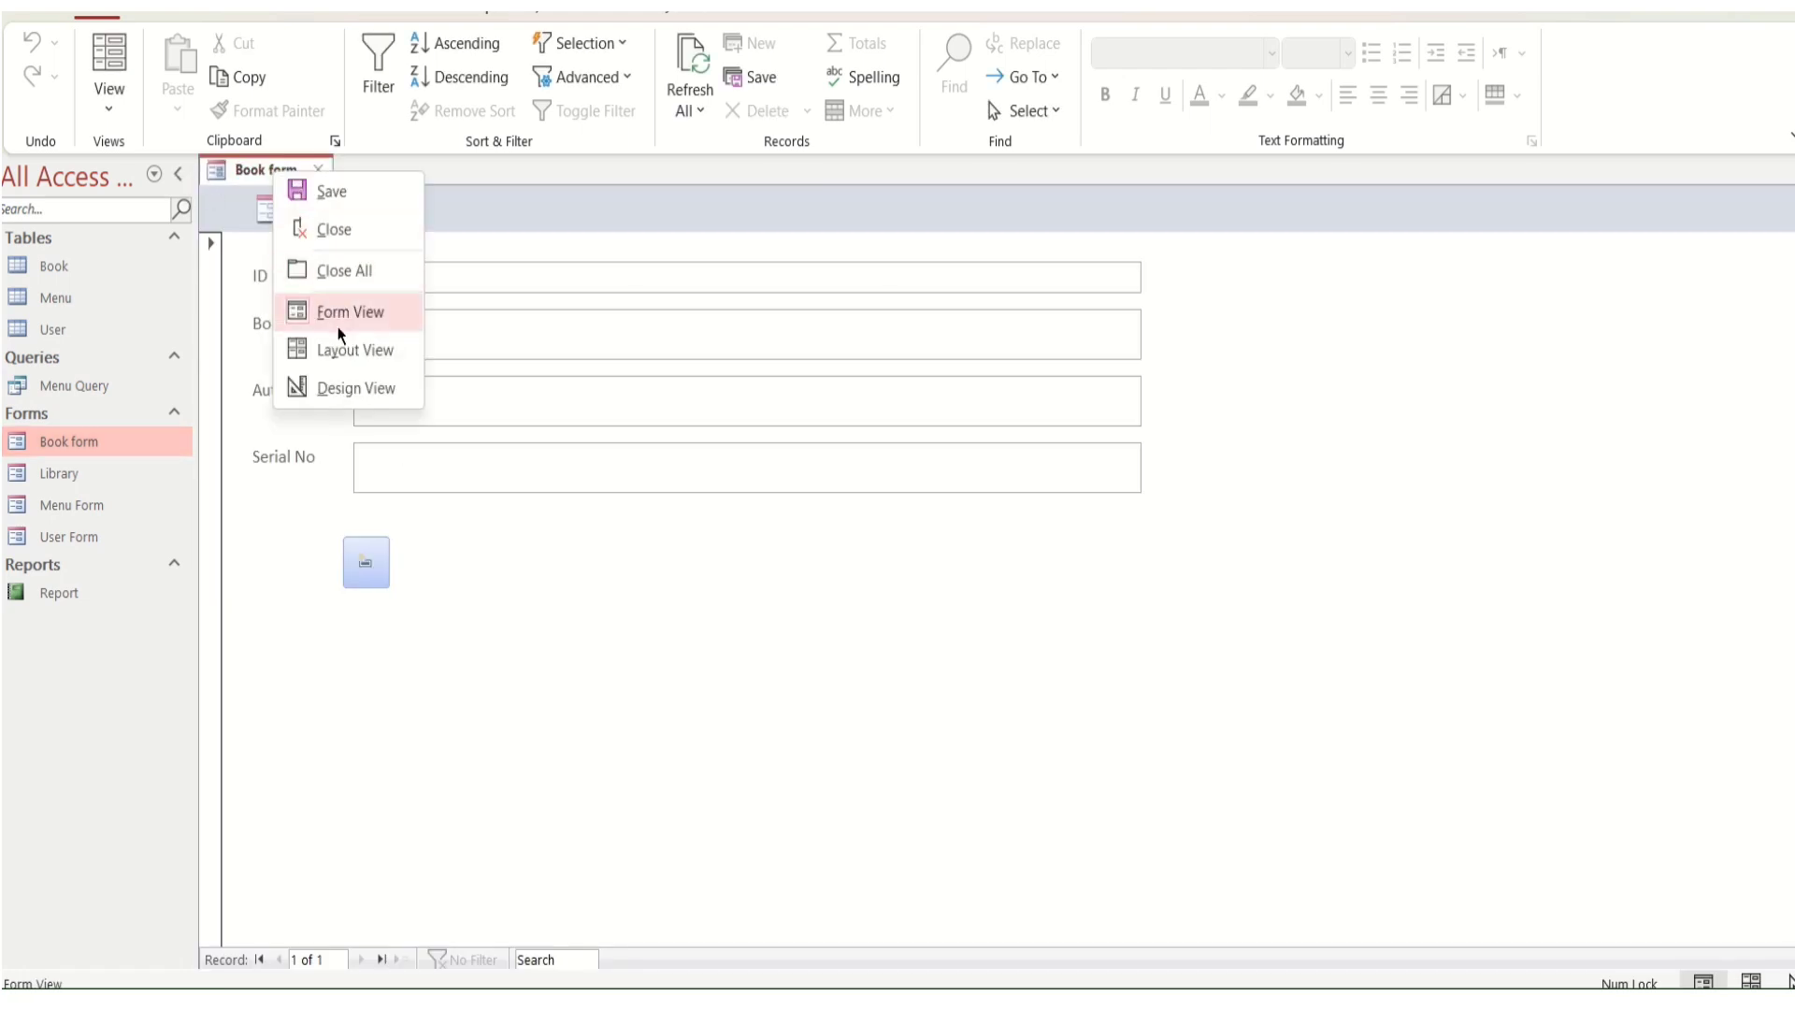
{"action": "left_click", "coordinate": [338, 387]}
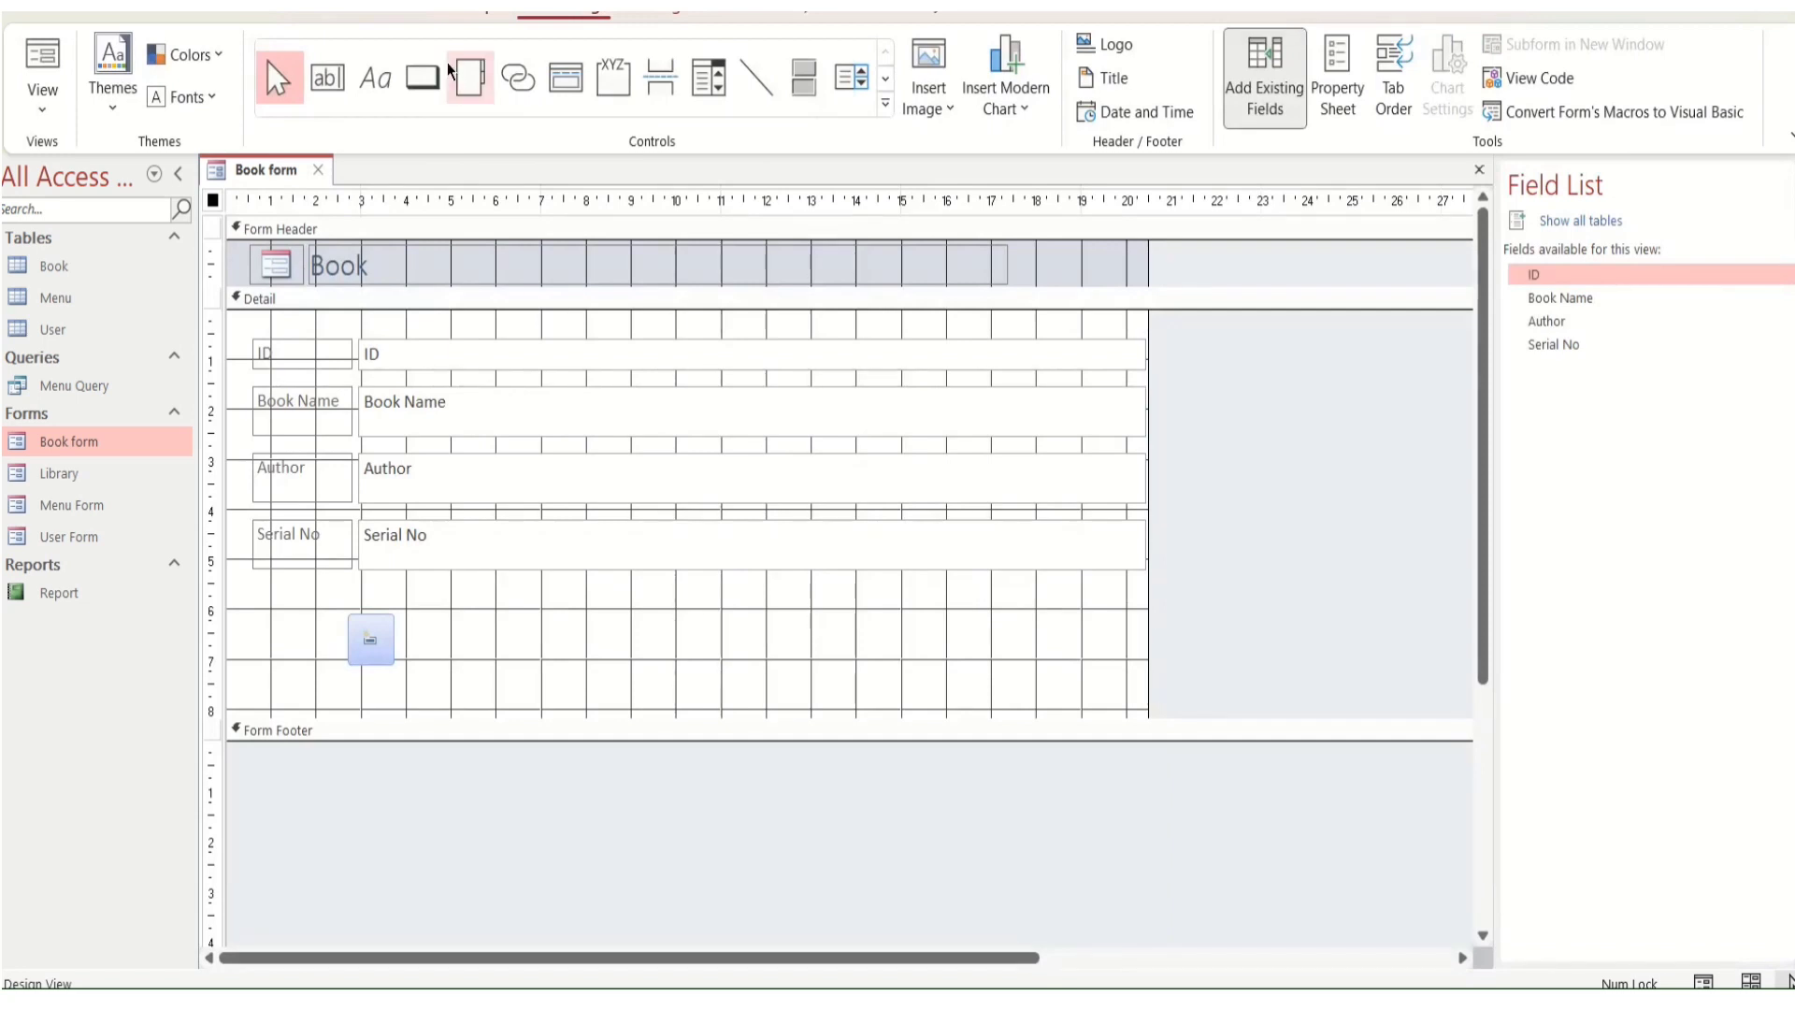
Draw a command button about 1 cm wide below the Serial No field, beside the existing button, with the Open Form action for the Library form
{"action": "left_click", "coordinate": [422, 77]}
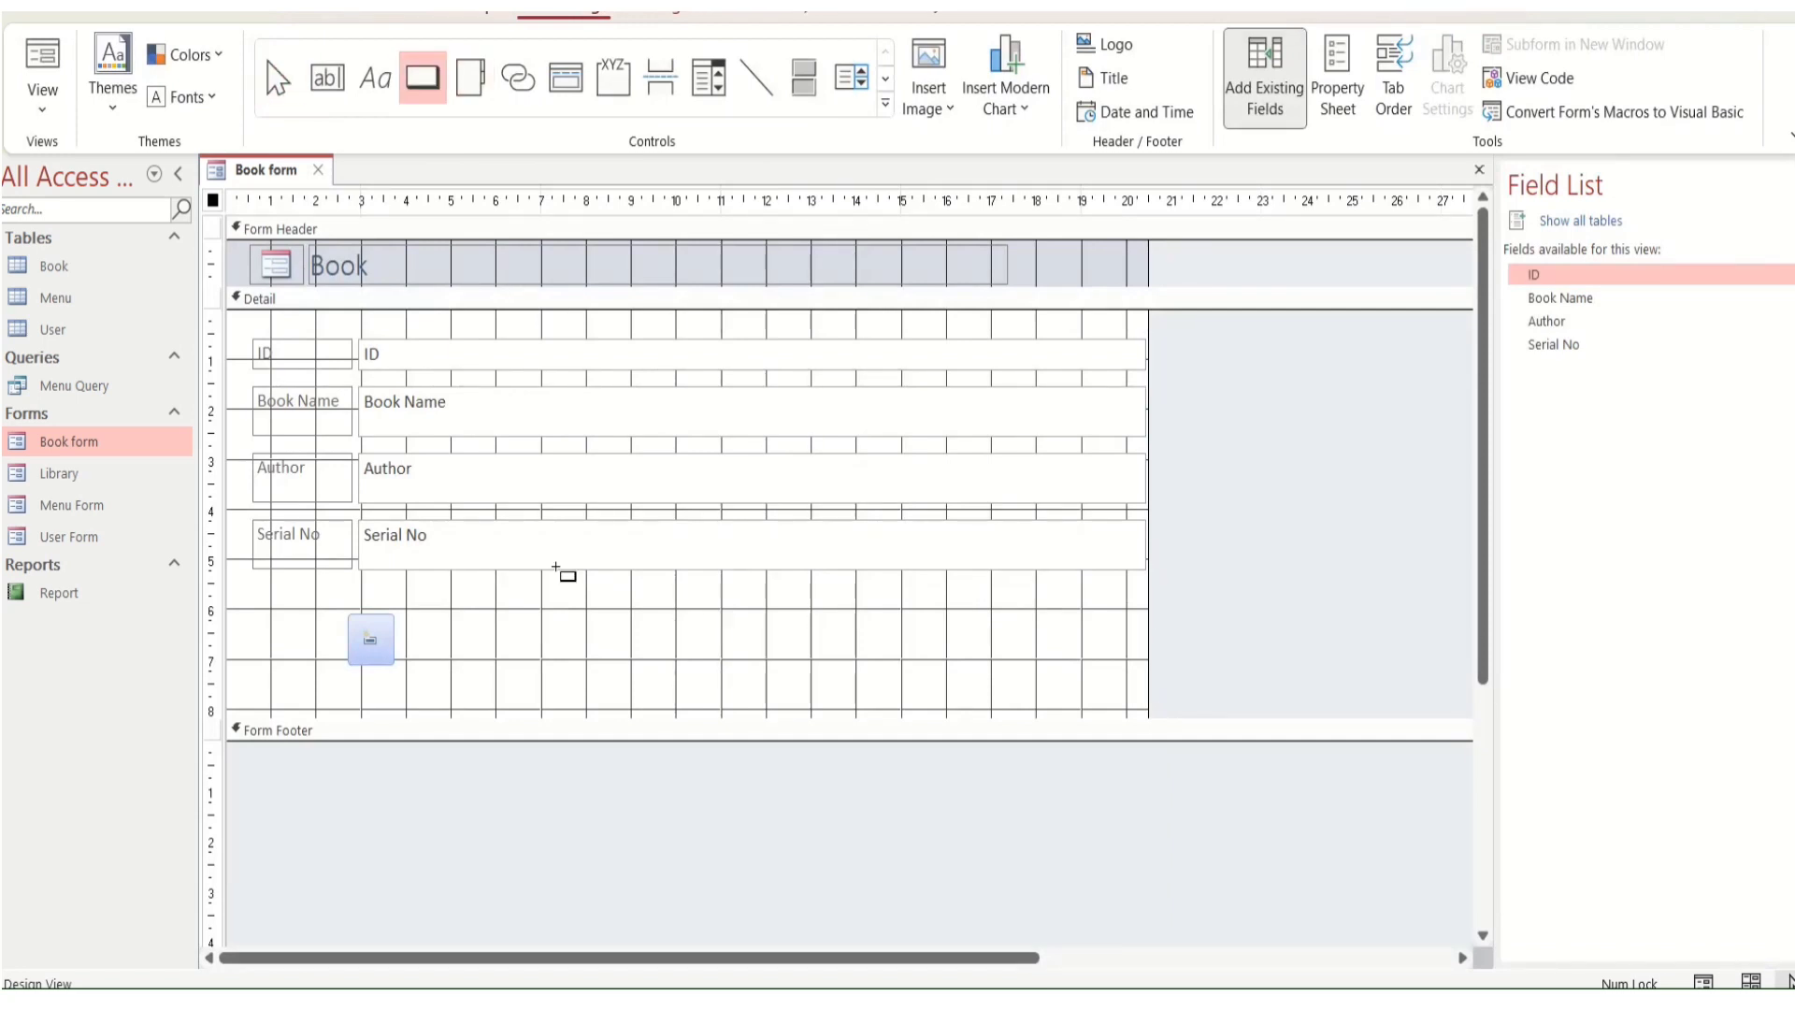
{"action": "left_click_drag", "start_coordinate": [537, 604], "coordinate": [589, 642]}
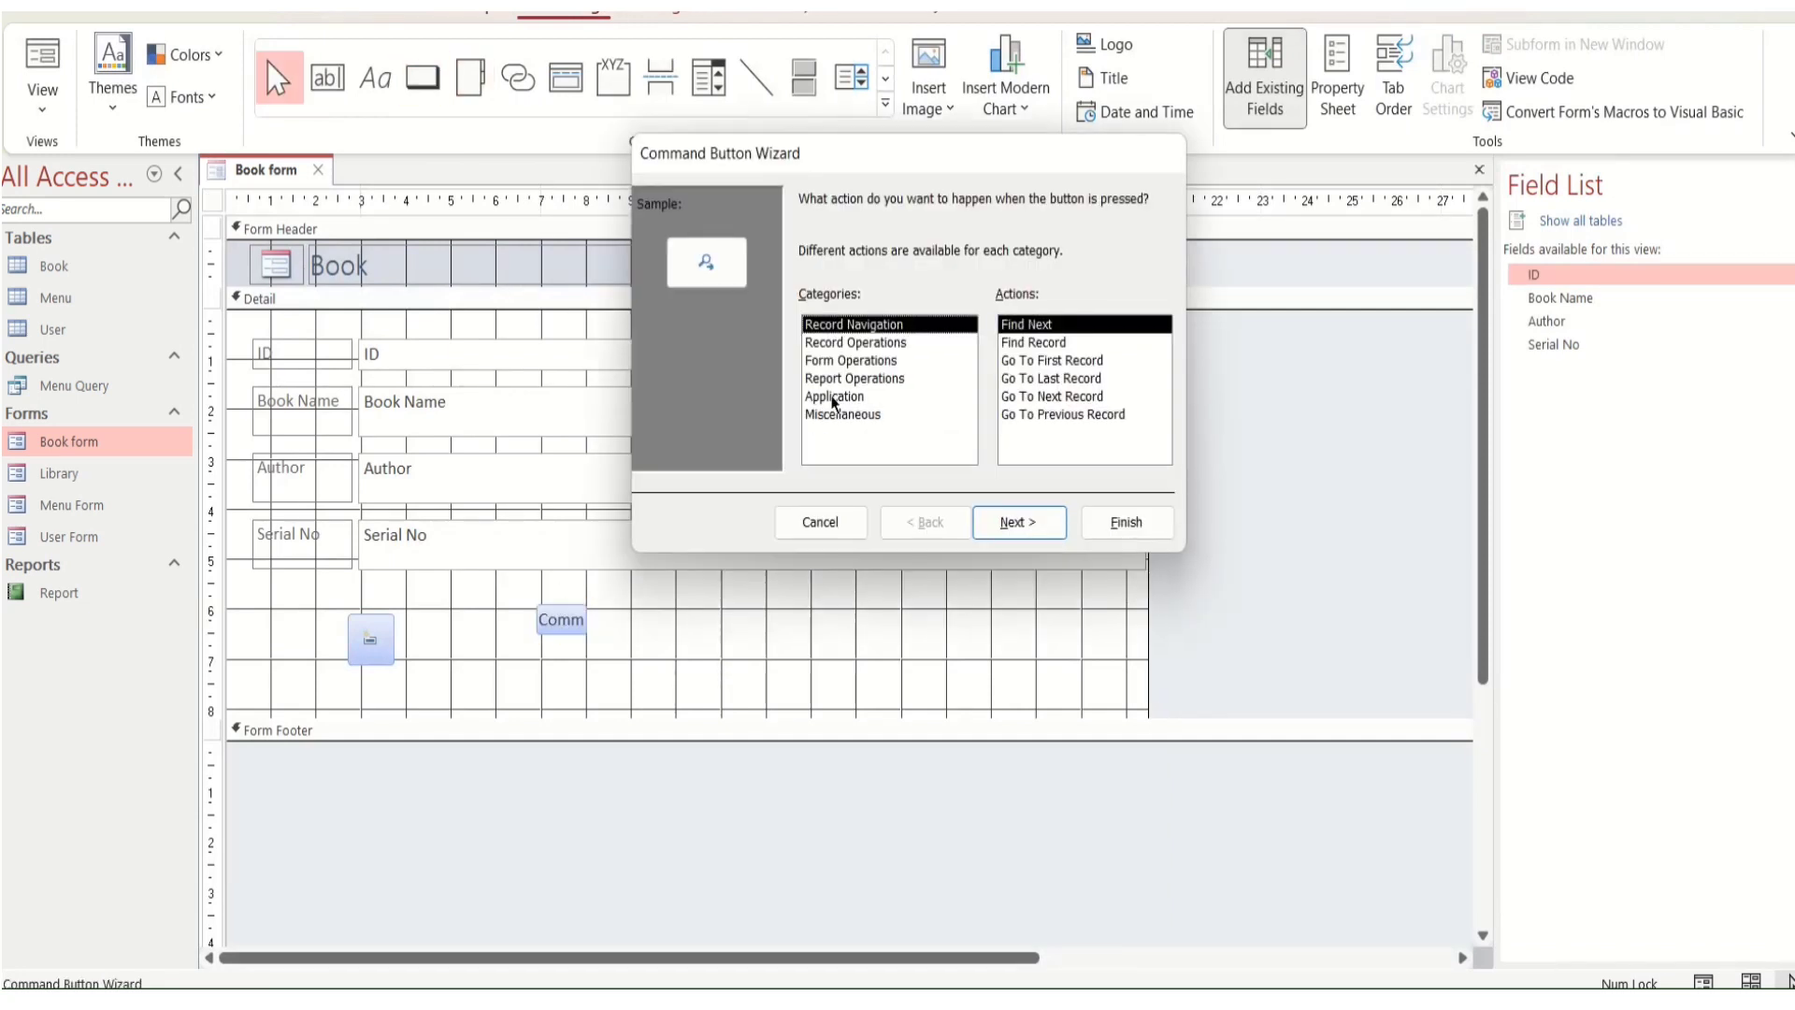
{"action": "left_click", "coordinate": [853, 361]}
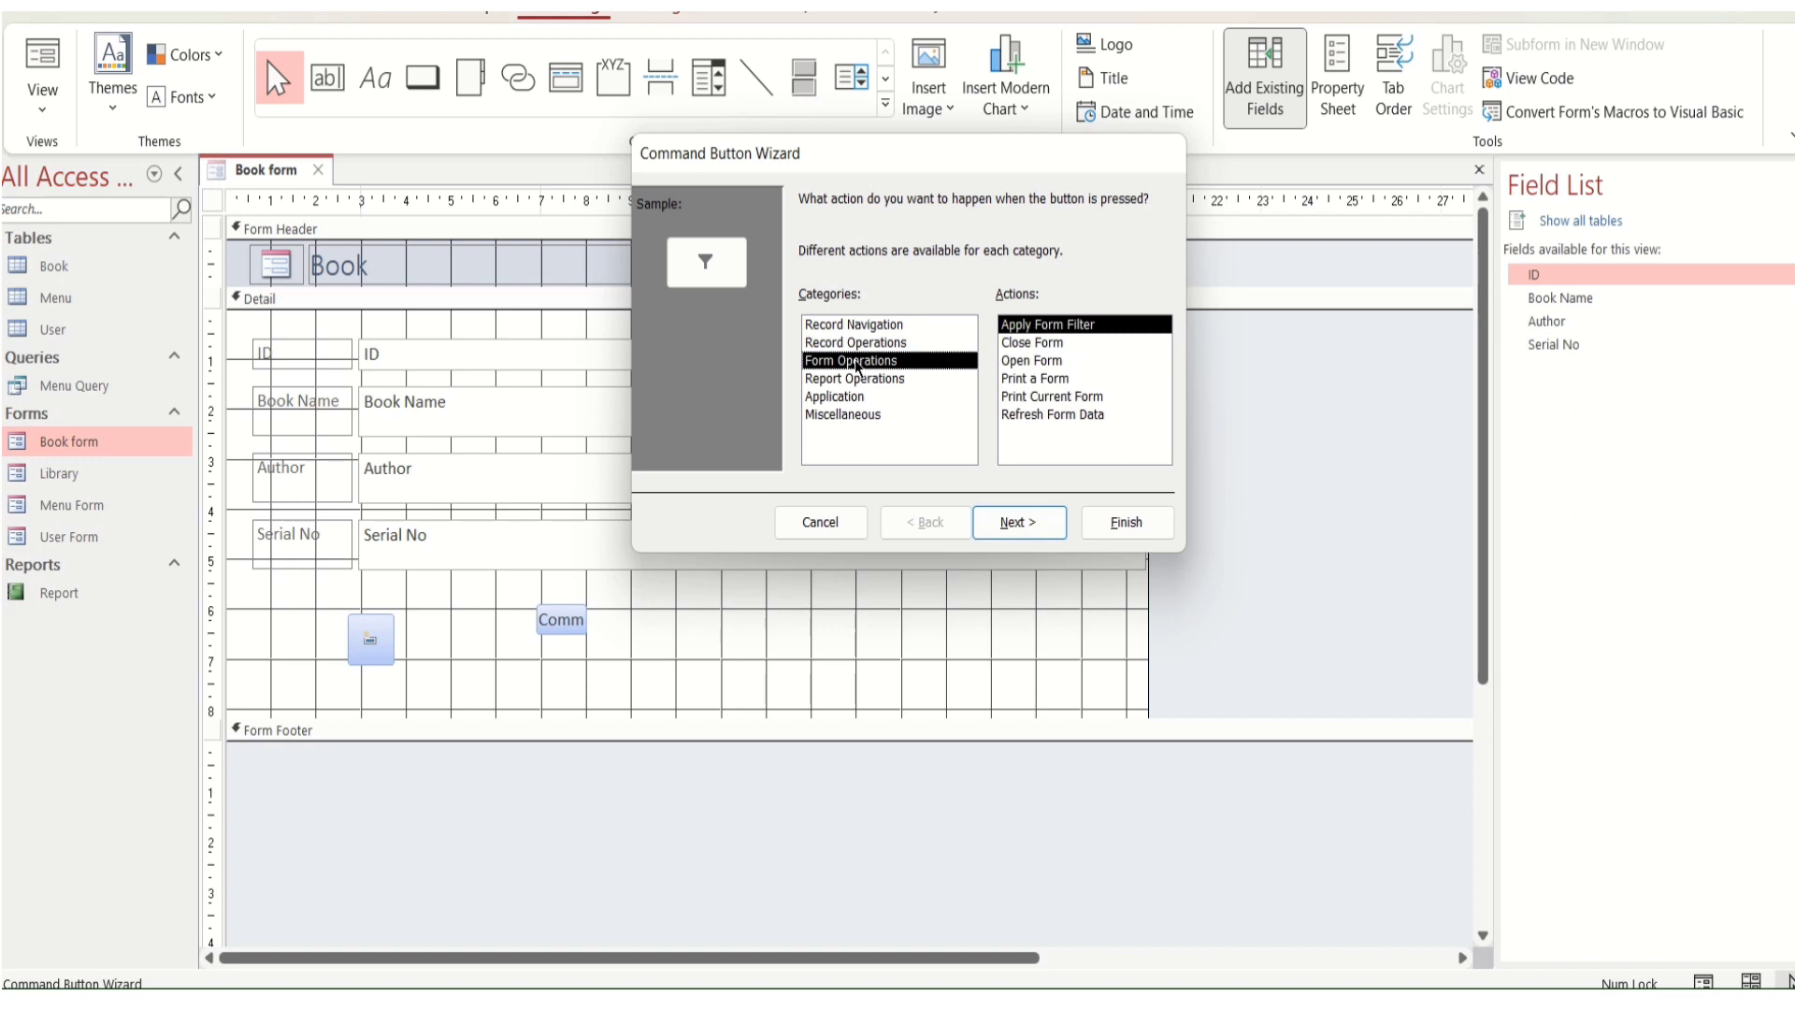
{"action": "left_click", "coordinate": [1035, 350]}
{"action": "left_click", "coordinate": [1037, 365]}
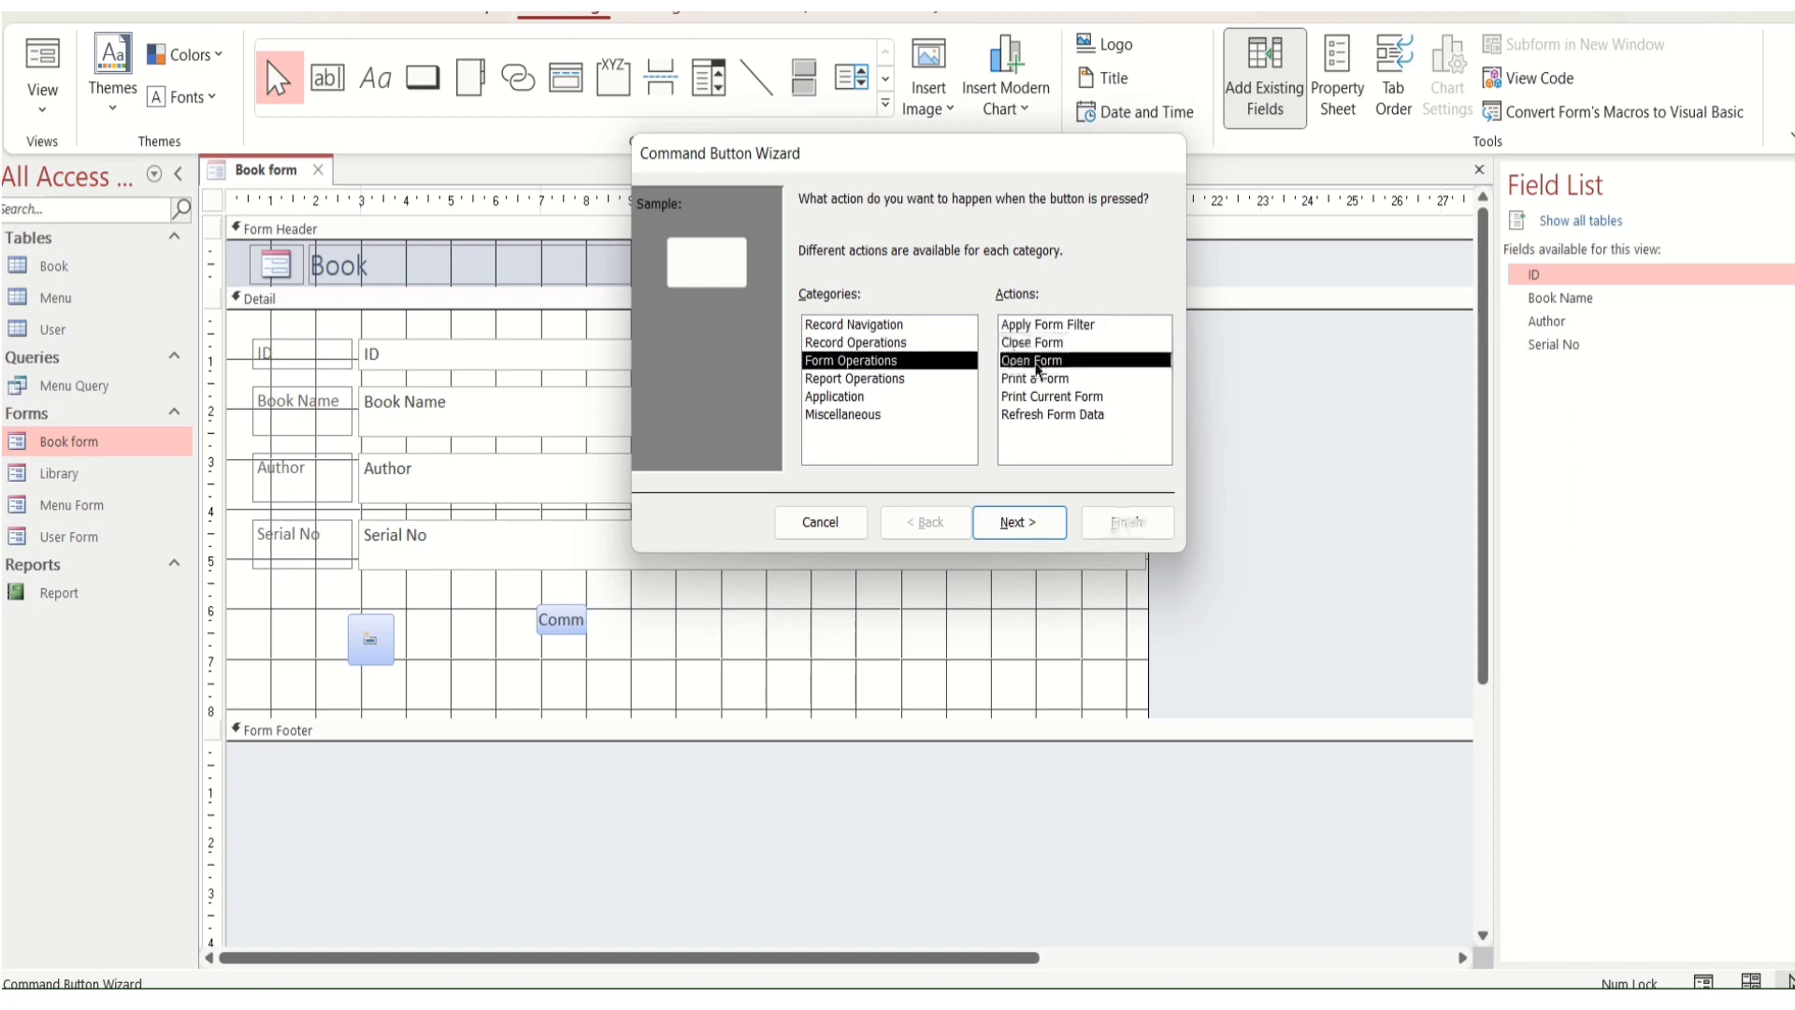
{"action": "left_click", "coordinate": [1018, 521]}
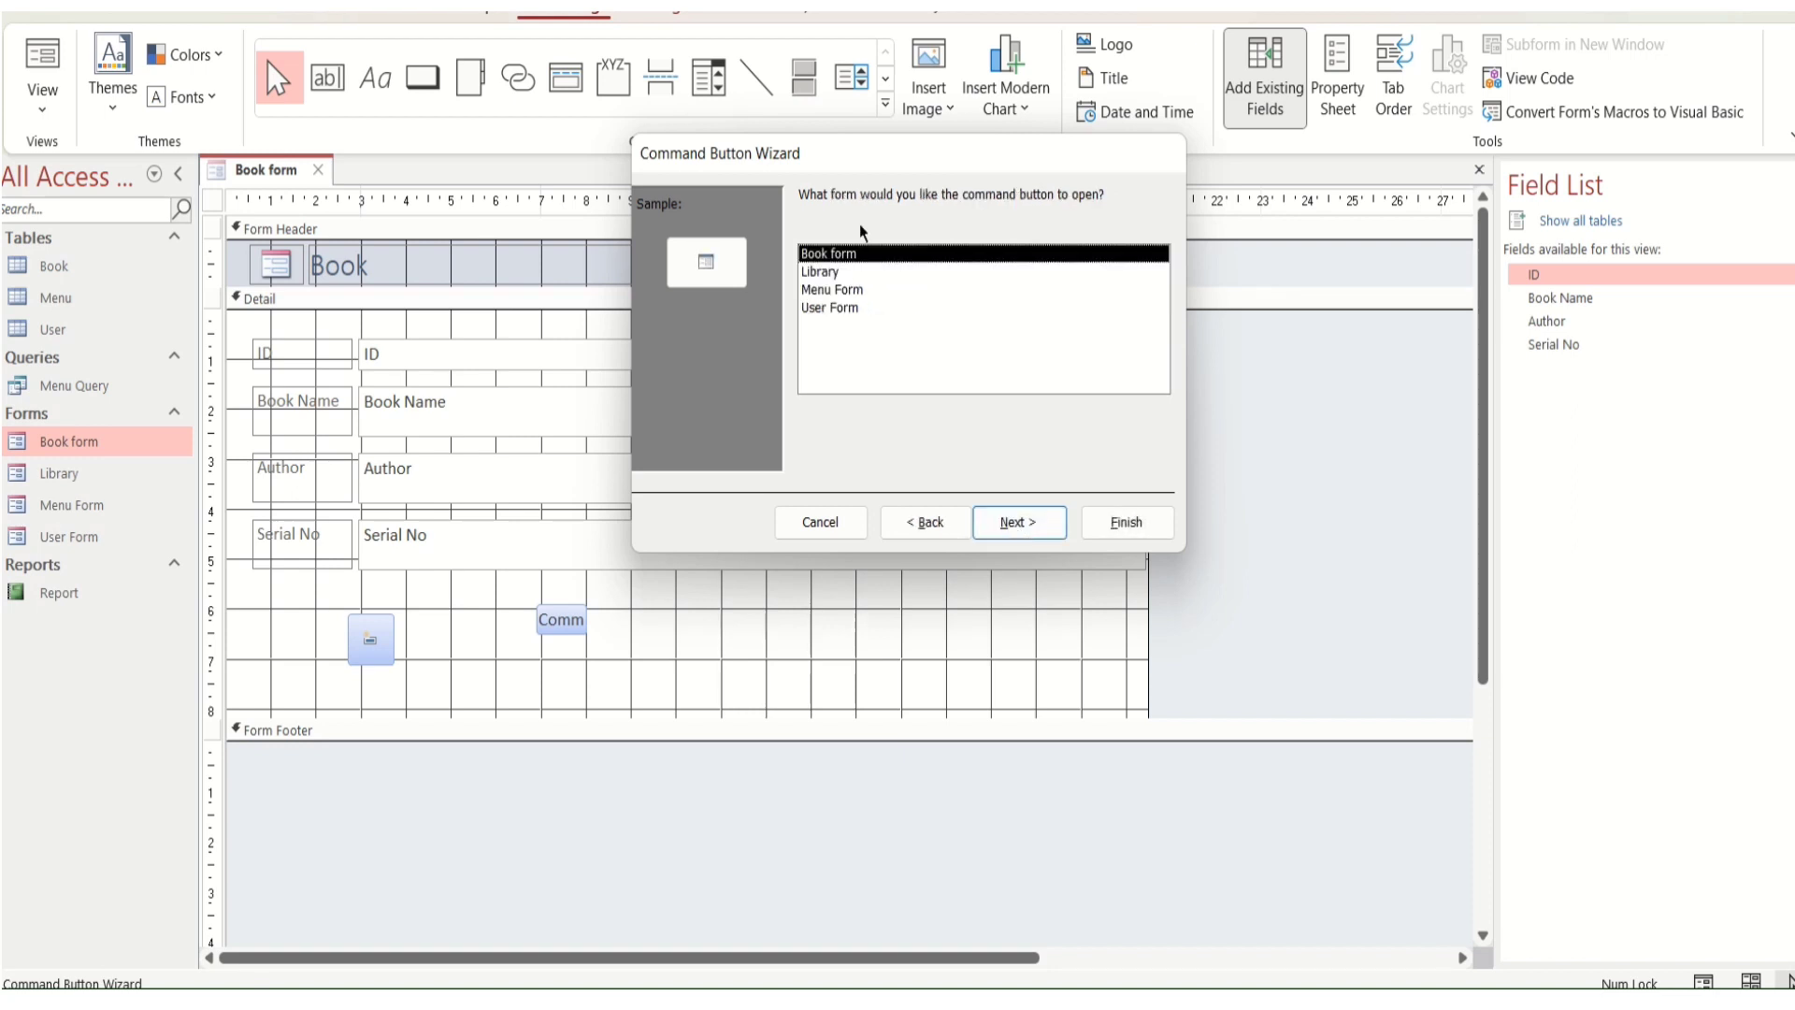
{"action": "left_click", "coordinate": [858, 271]}
{"action": "left_click", "coordinate": [1026, 523]}
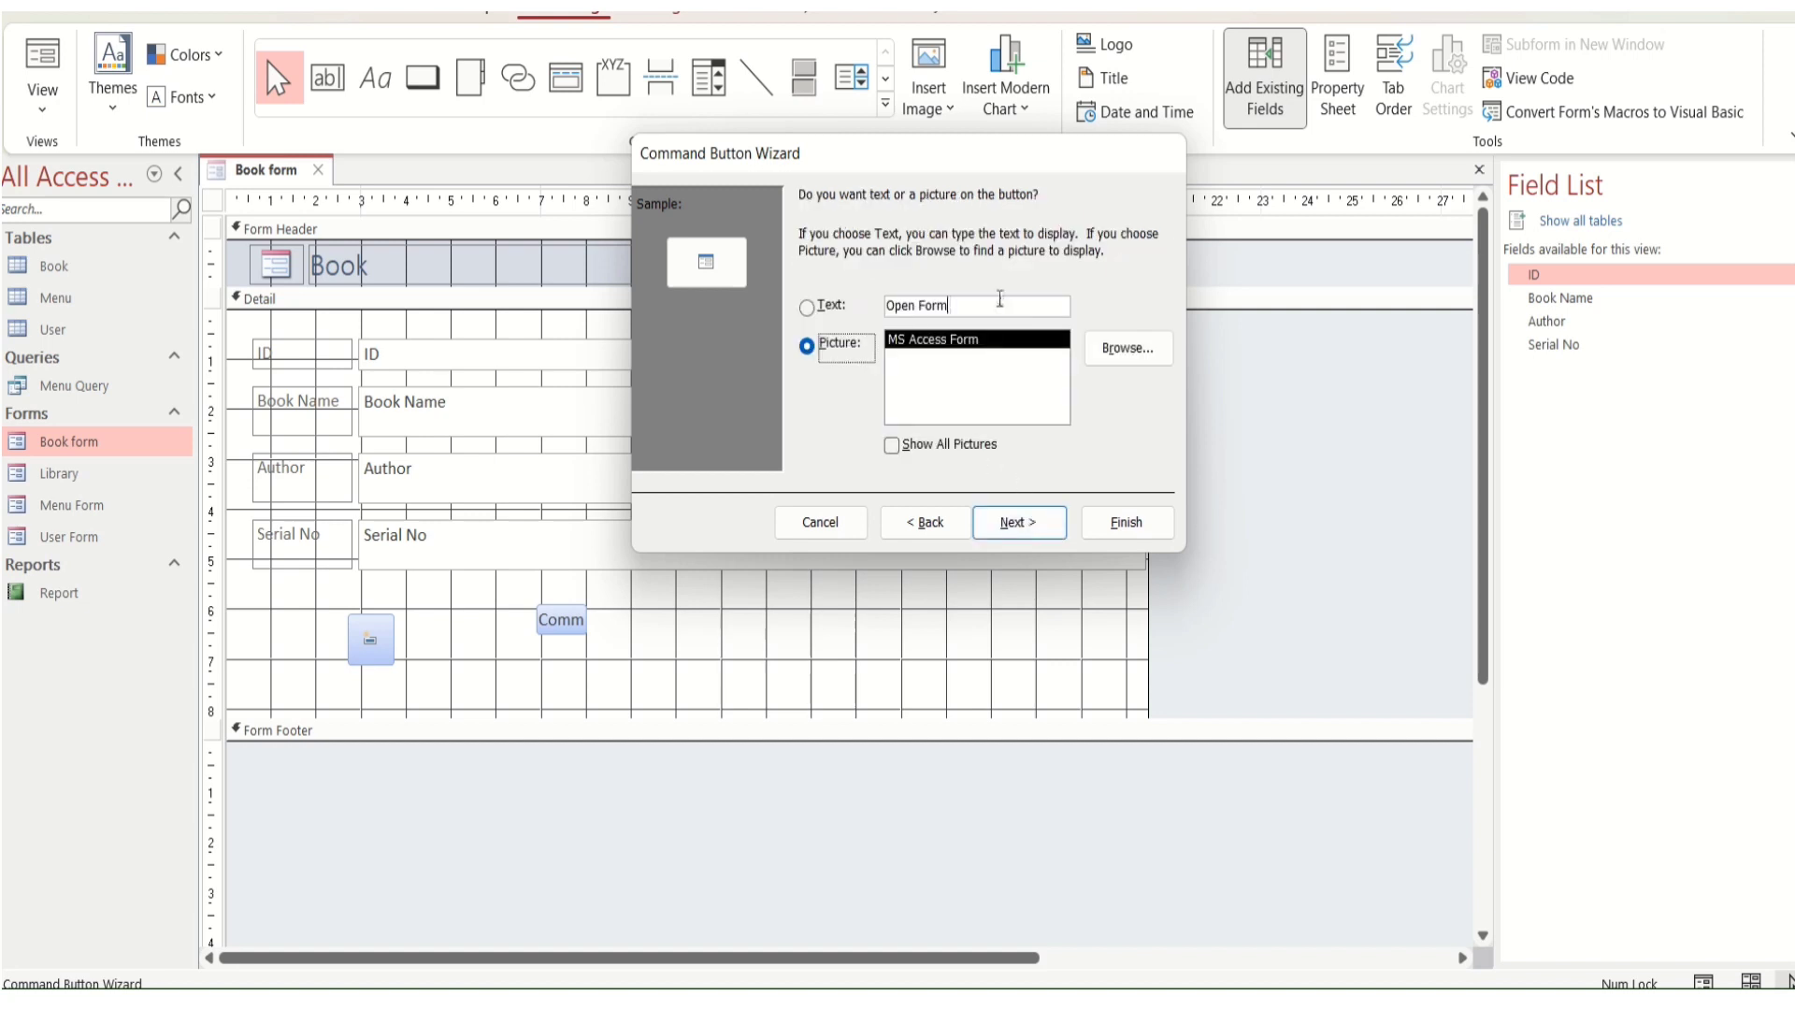
Give the Book form's new command button the text Back instead of a picture and finish the wizard
{"action": "left_click", "coordinate": [999, 305]}
{"action": "key", "text": "BackSpace"}
{"action": "key", "text": "BackSpace"}
{"action": "key", "text": "BackSpace"}
{"action": "key", "text": "BackSpace"}
{"action": "key", "text": "BackSpace"}
{"action": "key", "text": "BackSpace"}
{"action": "key", "text": "BackSpace"}
{"action": "key", "text": "BackSpace"}
{"action": "key", "text": "BackSpace"}
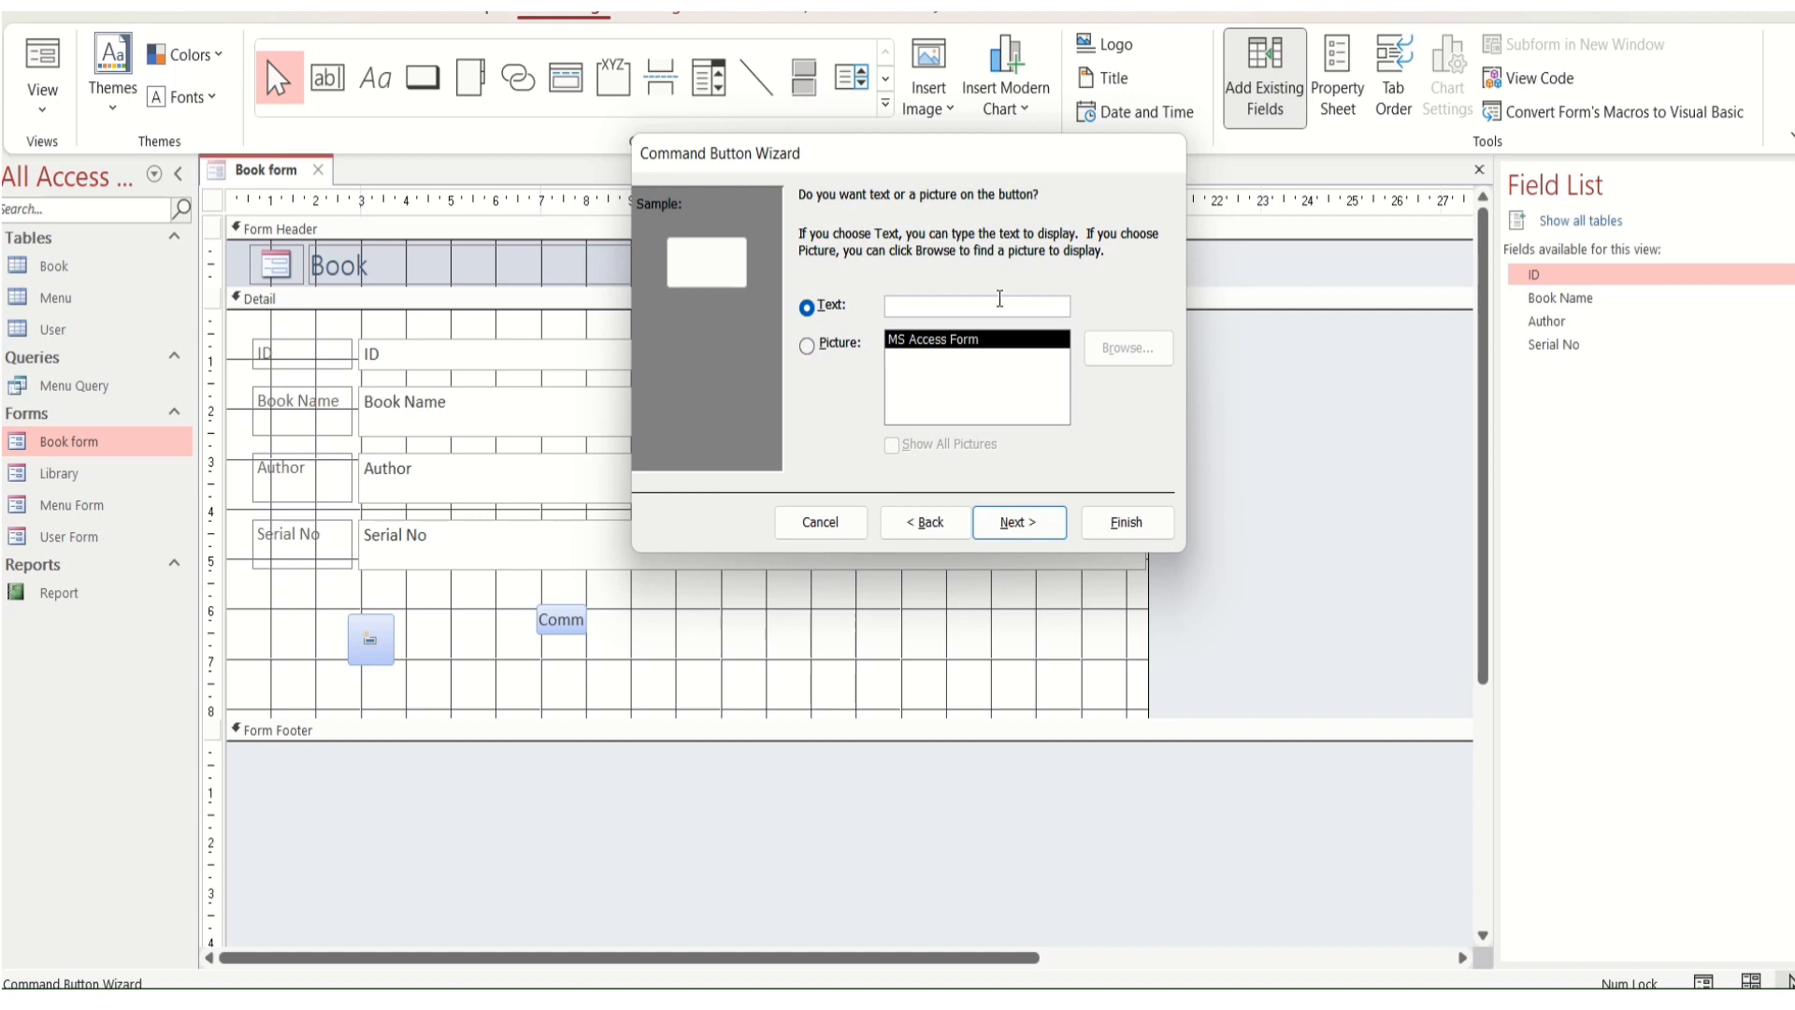
{"action": "type", "text": "Back"}
{"action": "left_click", "coordinate": [1019, 522]}
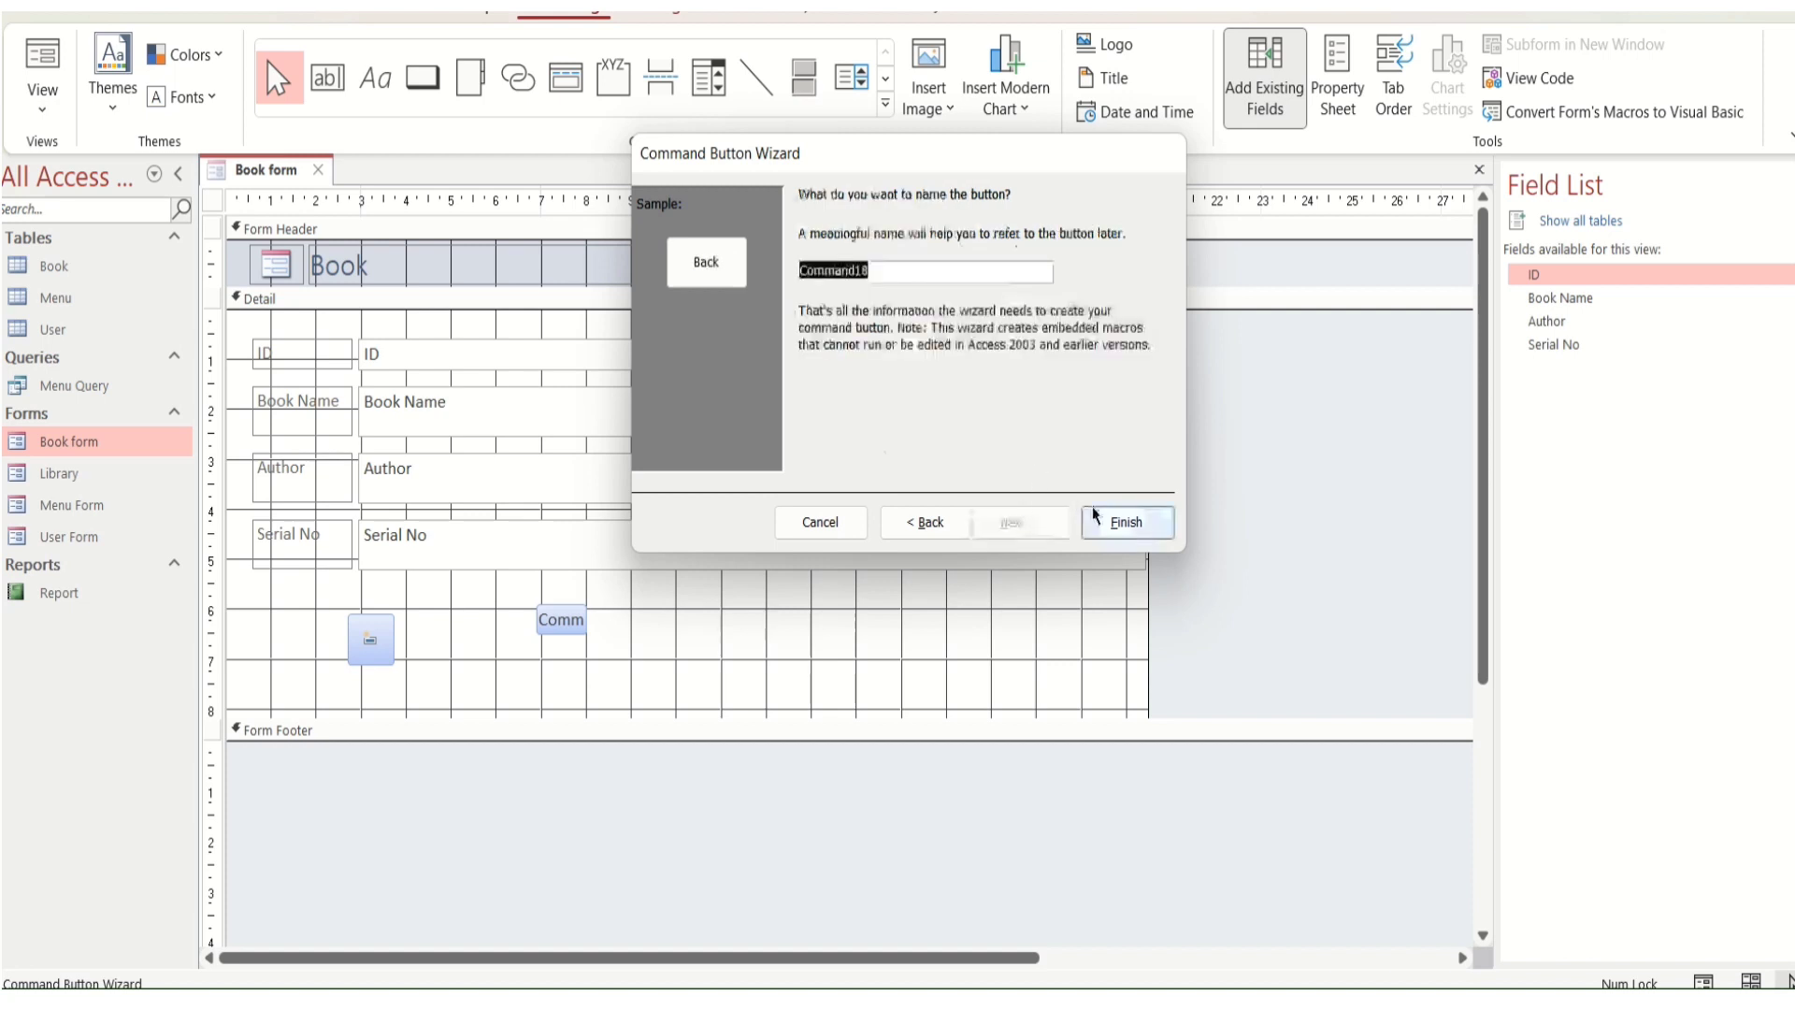
{"action": "left_click", "coordinate": [1124, 522]}
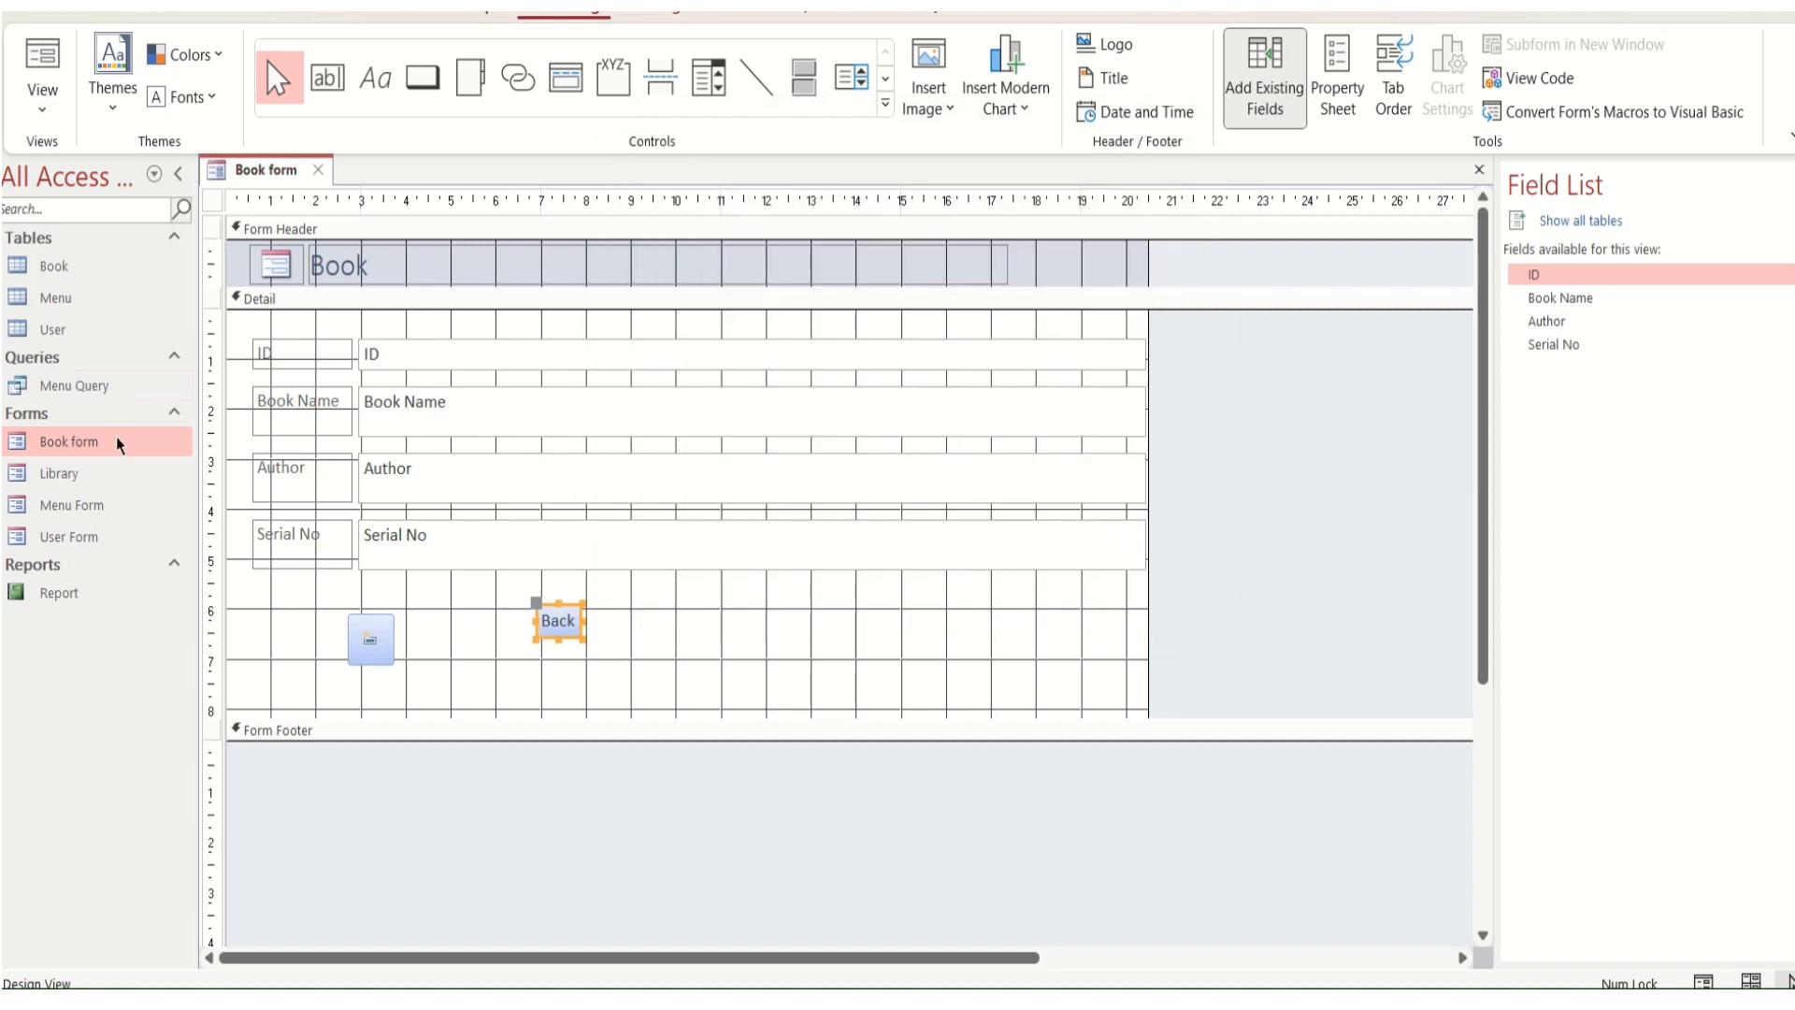
Save the design changes to the Book form
{"action": "right_click", "coordinate": [289, 171]}
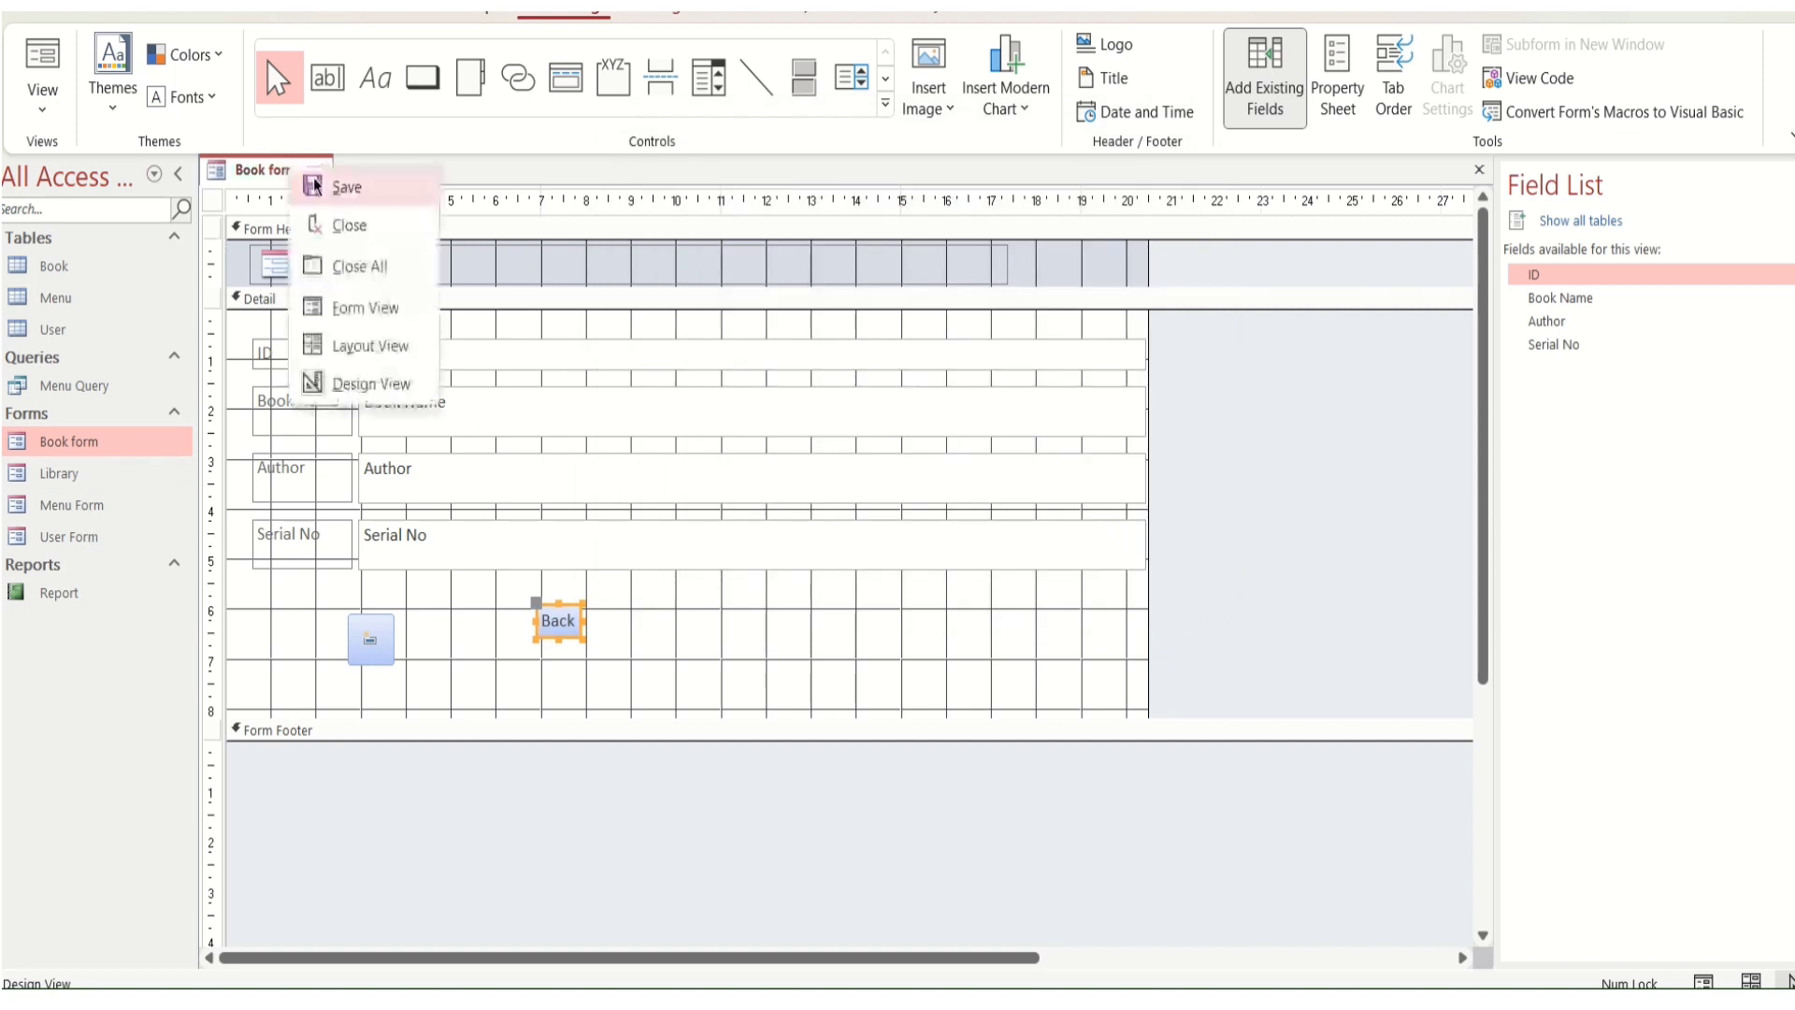
{"action": "left_click", "coordinate": [316, 186]}
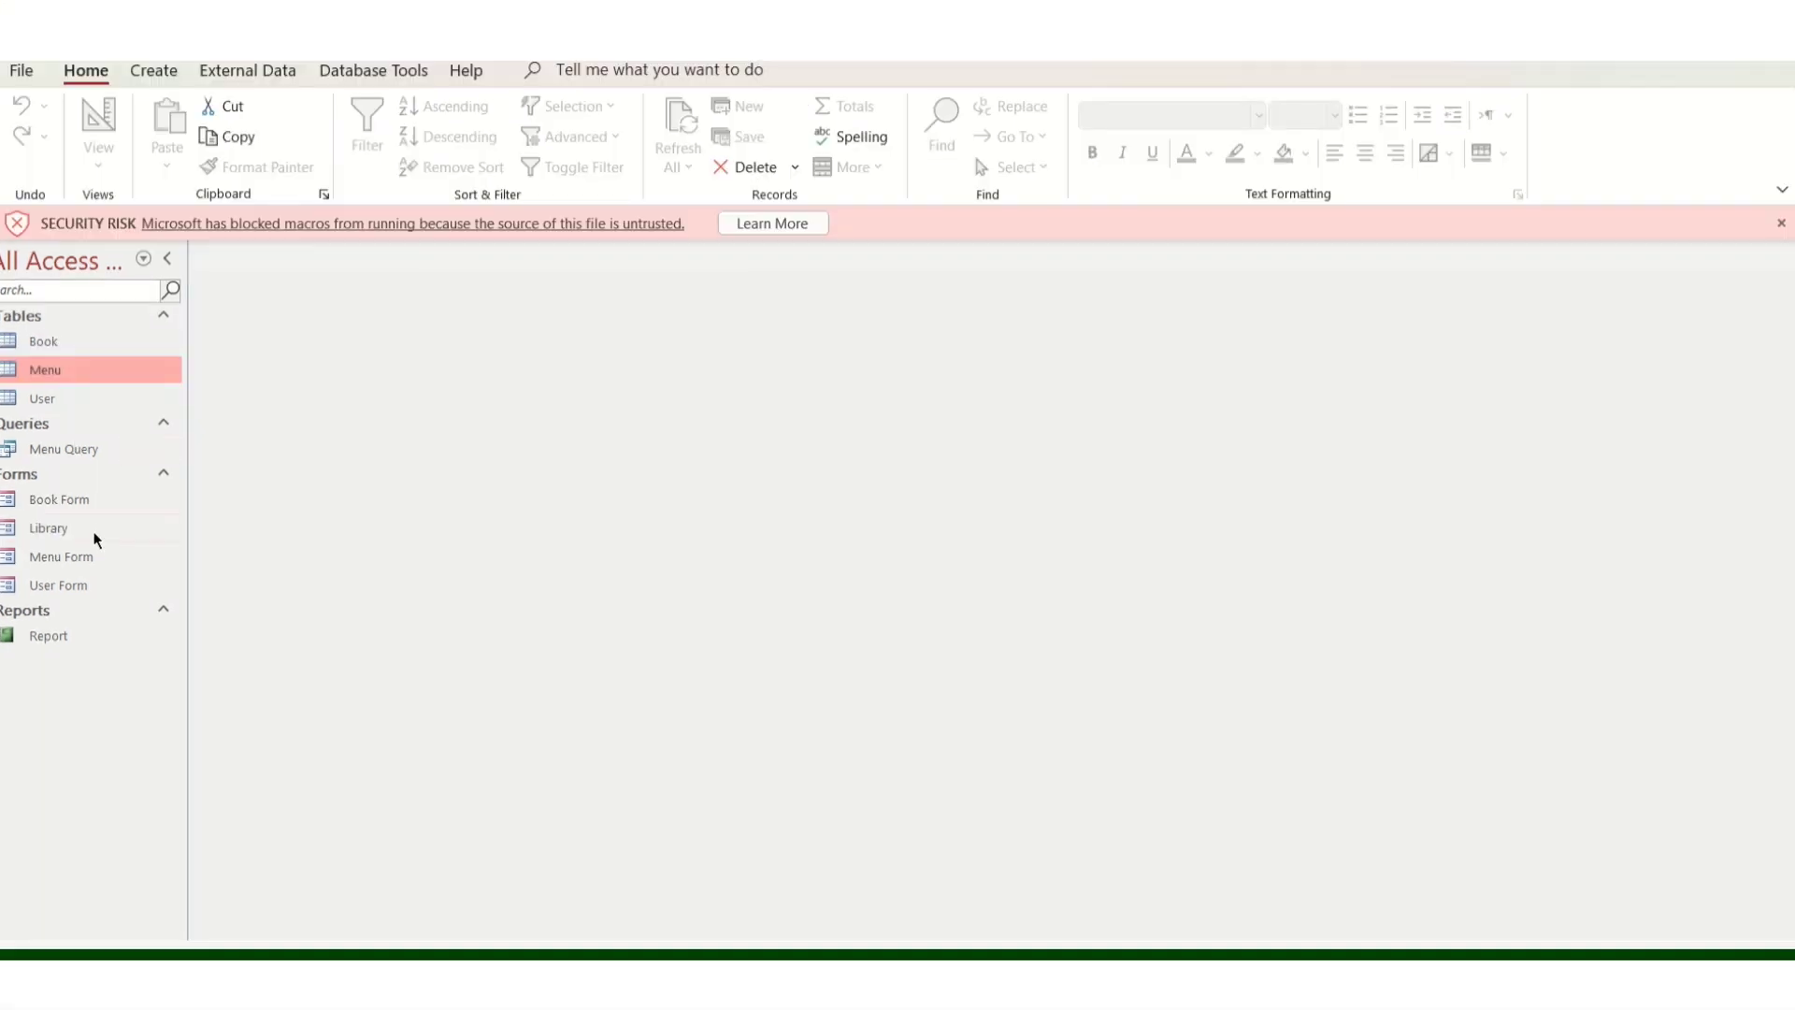
Through the Library form, add a new book record named C++ with the author's name and serial number 12345, and go back to Library
{"action": "double_click", "coordinate": [93, 531]}
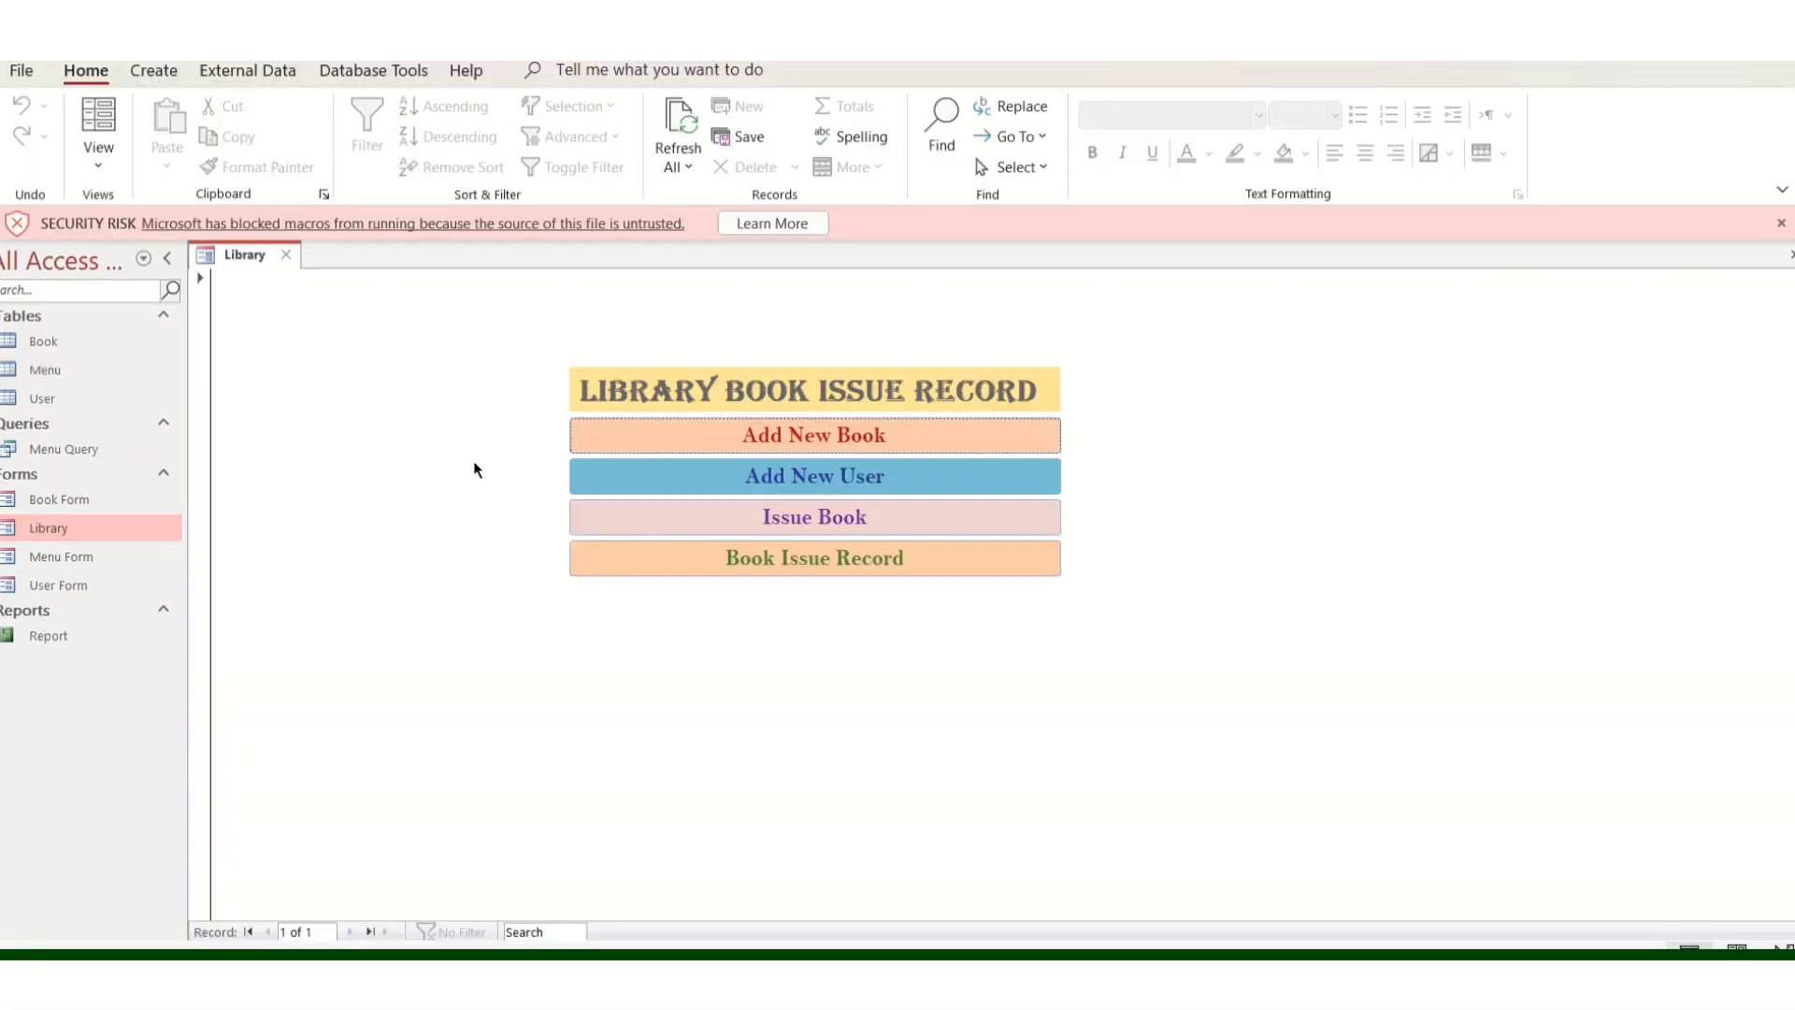
{"action": "left_click", "coordinate": [600, 444]}
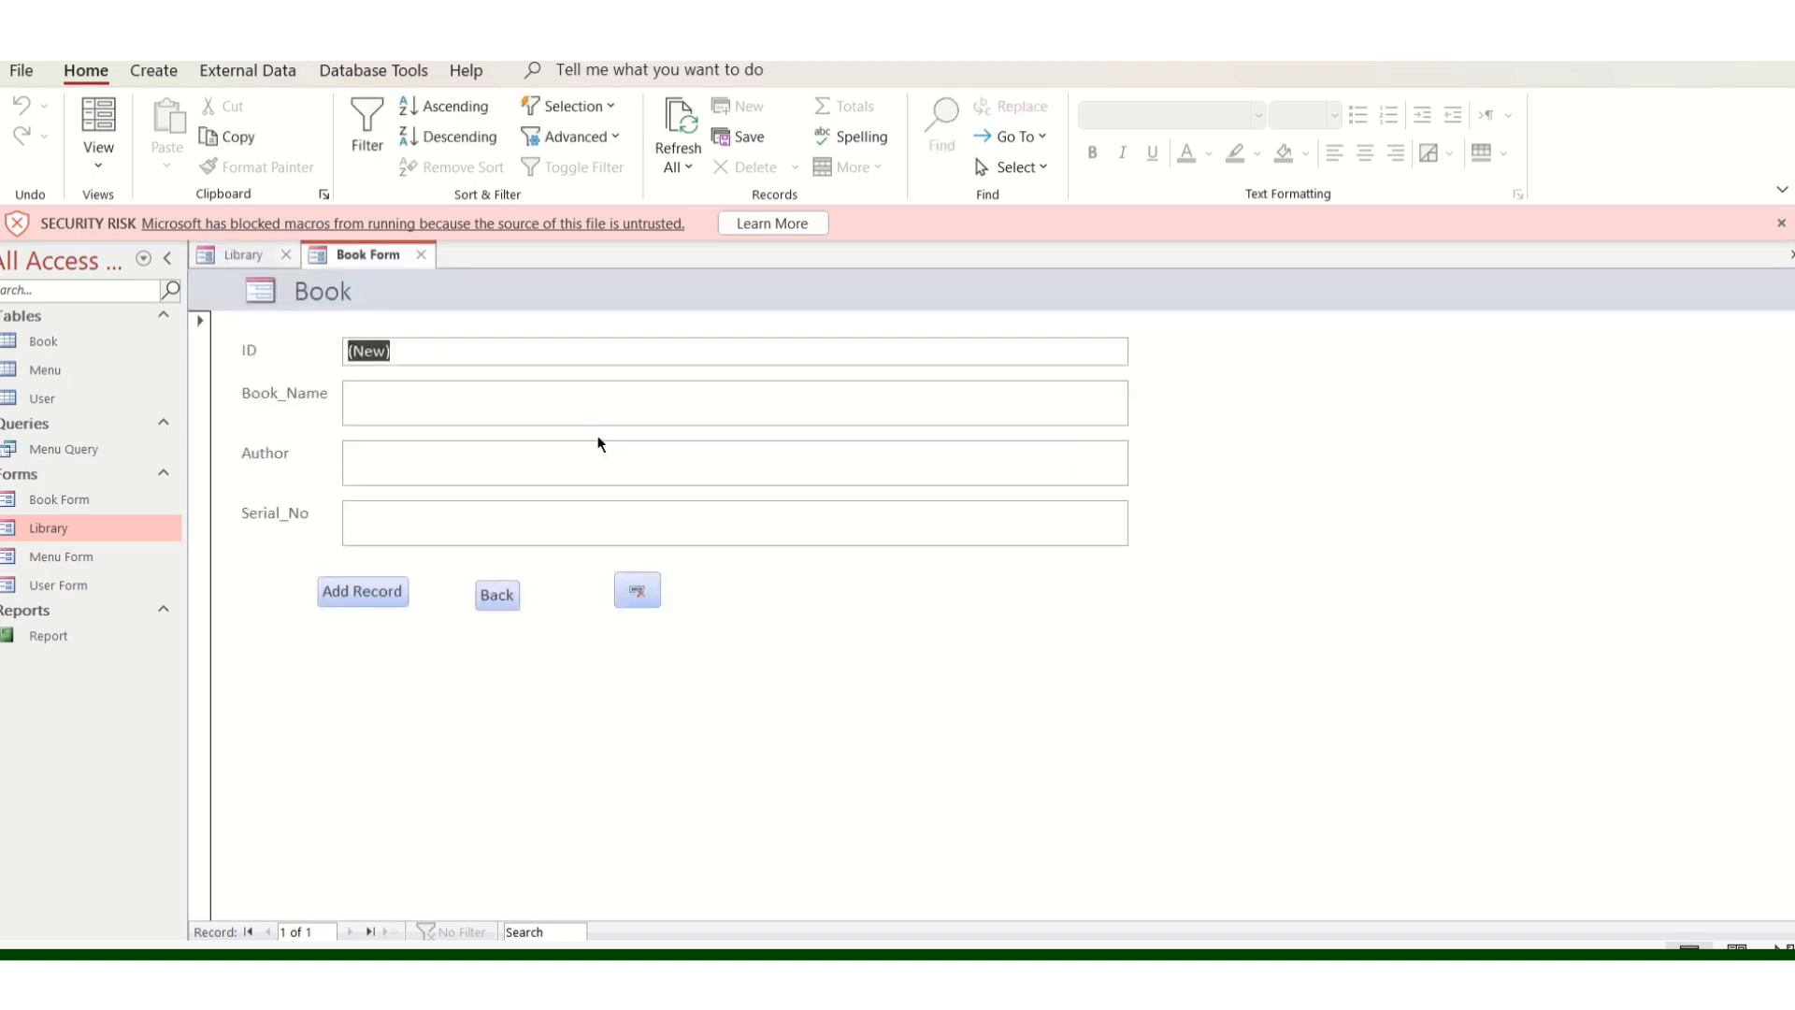
{"action": "left_click", "coordinate": [504, 412]}
{"action": "type", "text": "C++"}
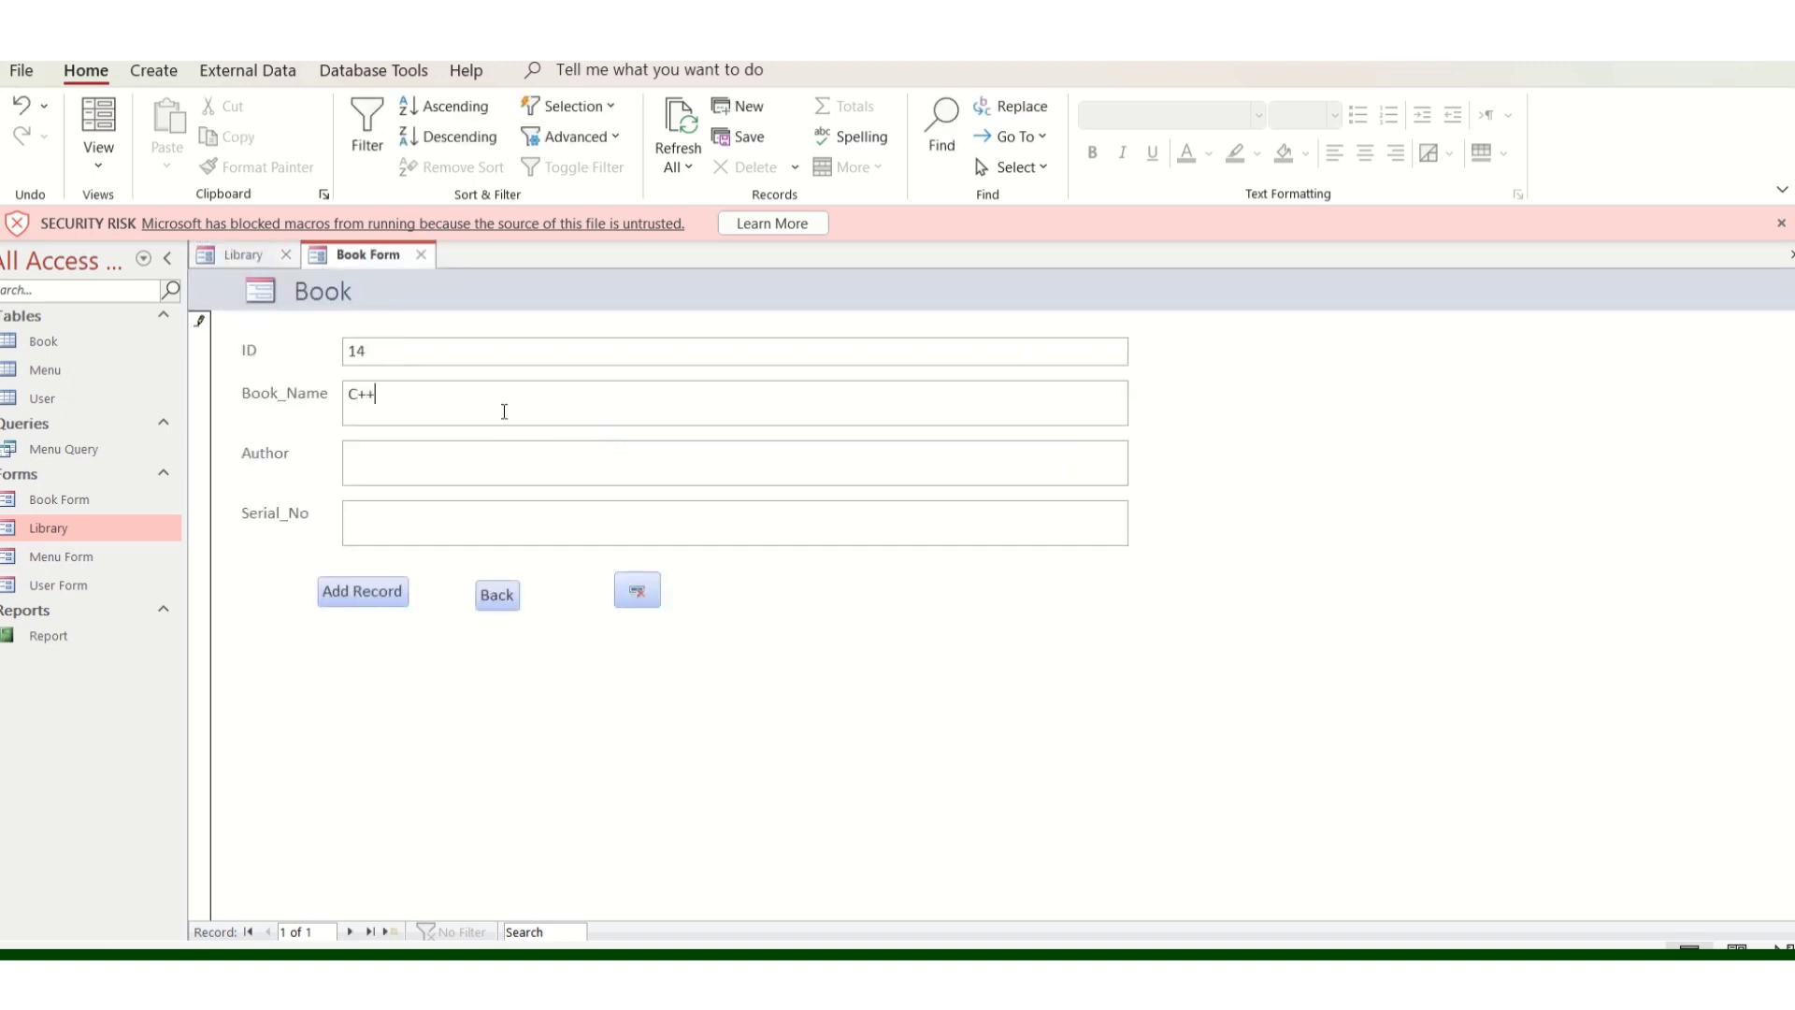
{"action": "left_click", "coordinate": [463, 462]}
{"action": "type", "text": "S.S.Bhatia"}
{"action": "left_click", "coordinate": [368, 597]}
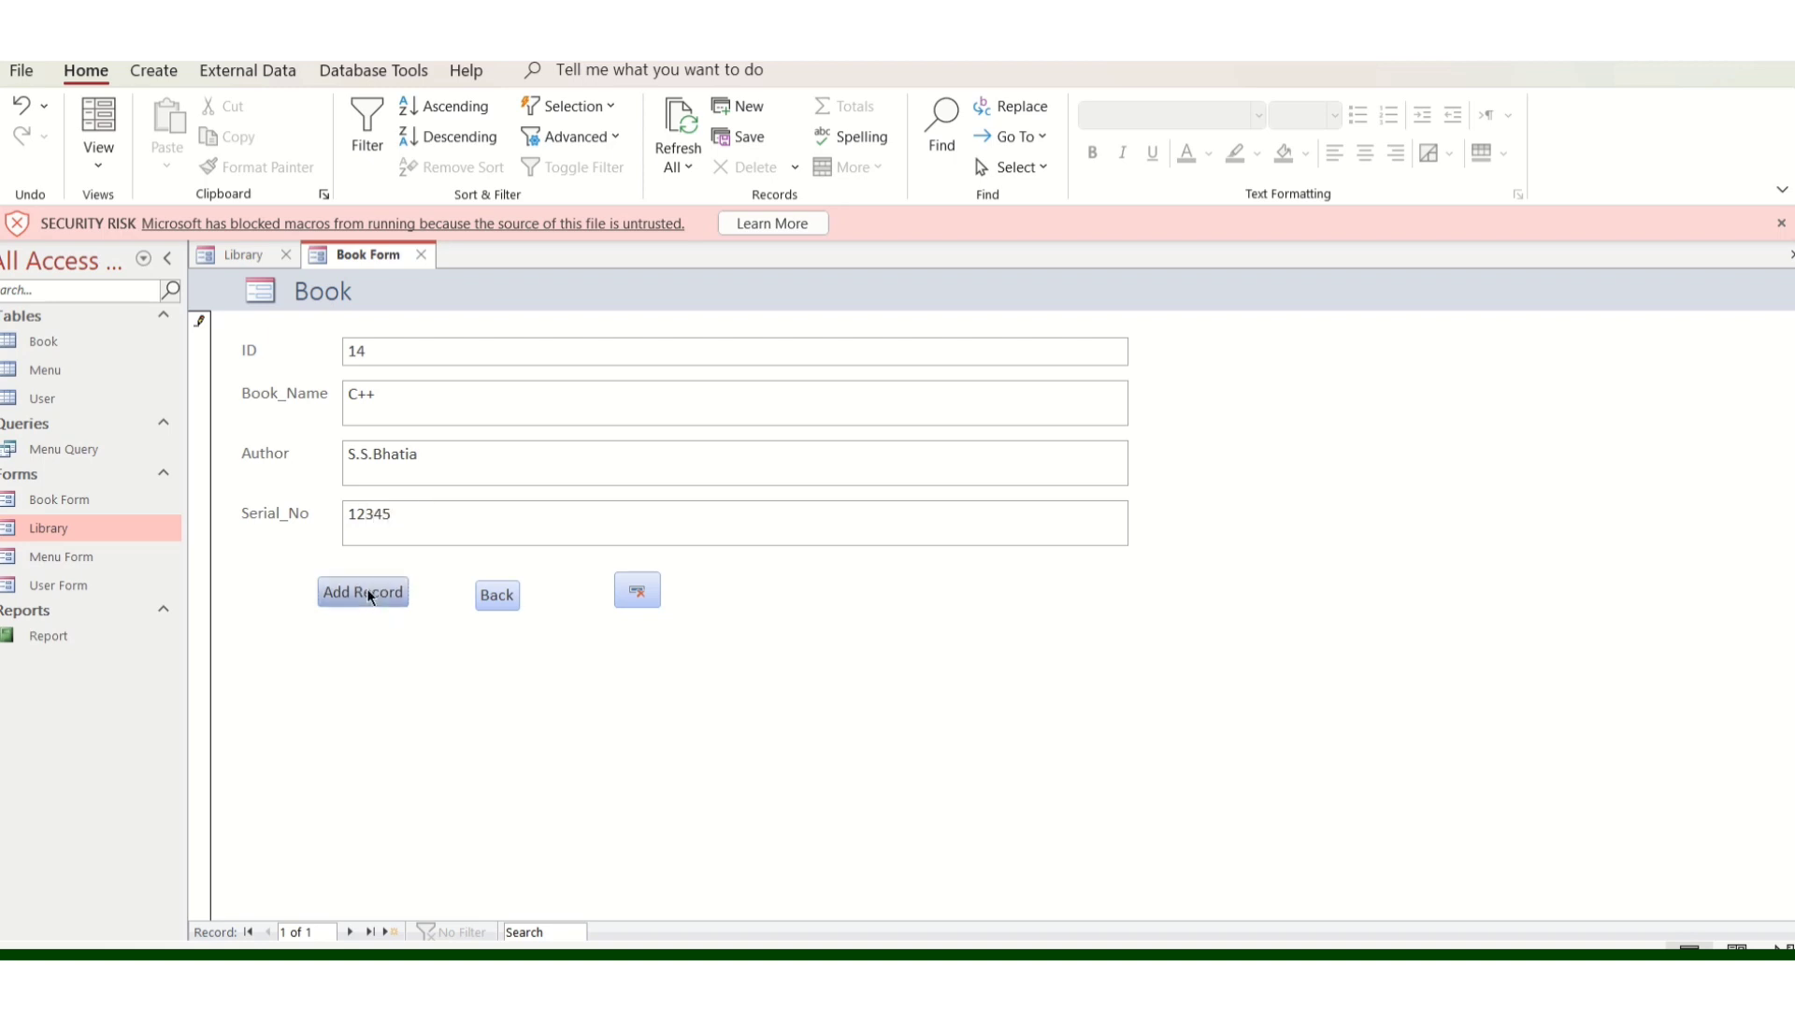
{"action": "left_click", "coordinate": [513, 597]}
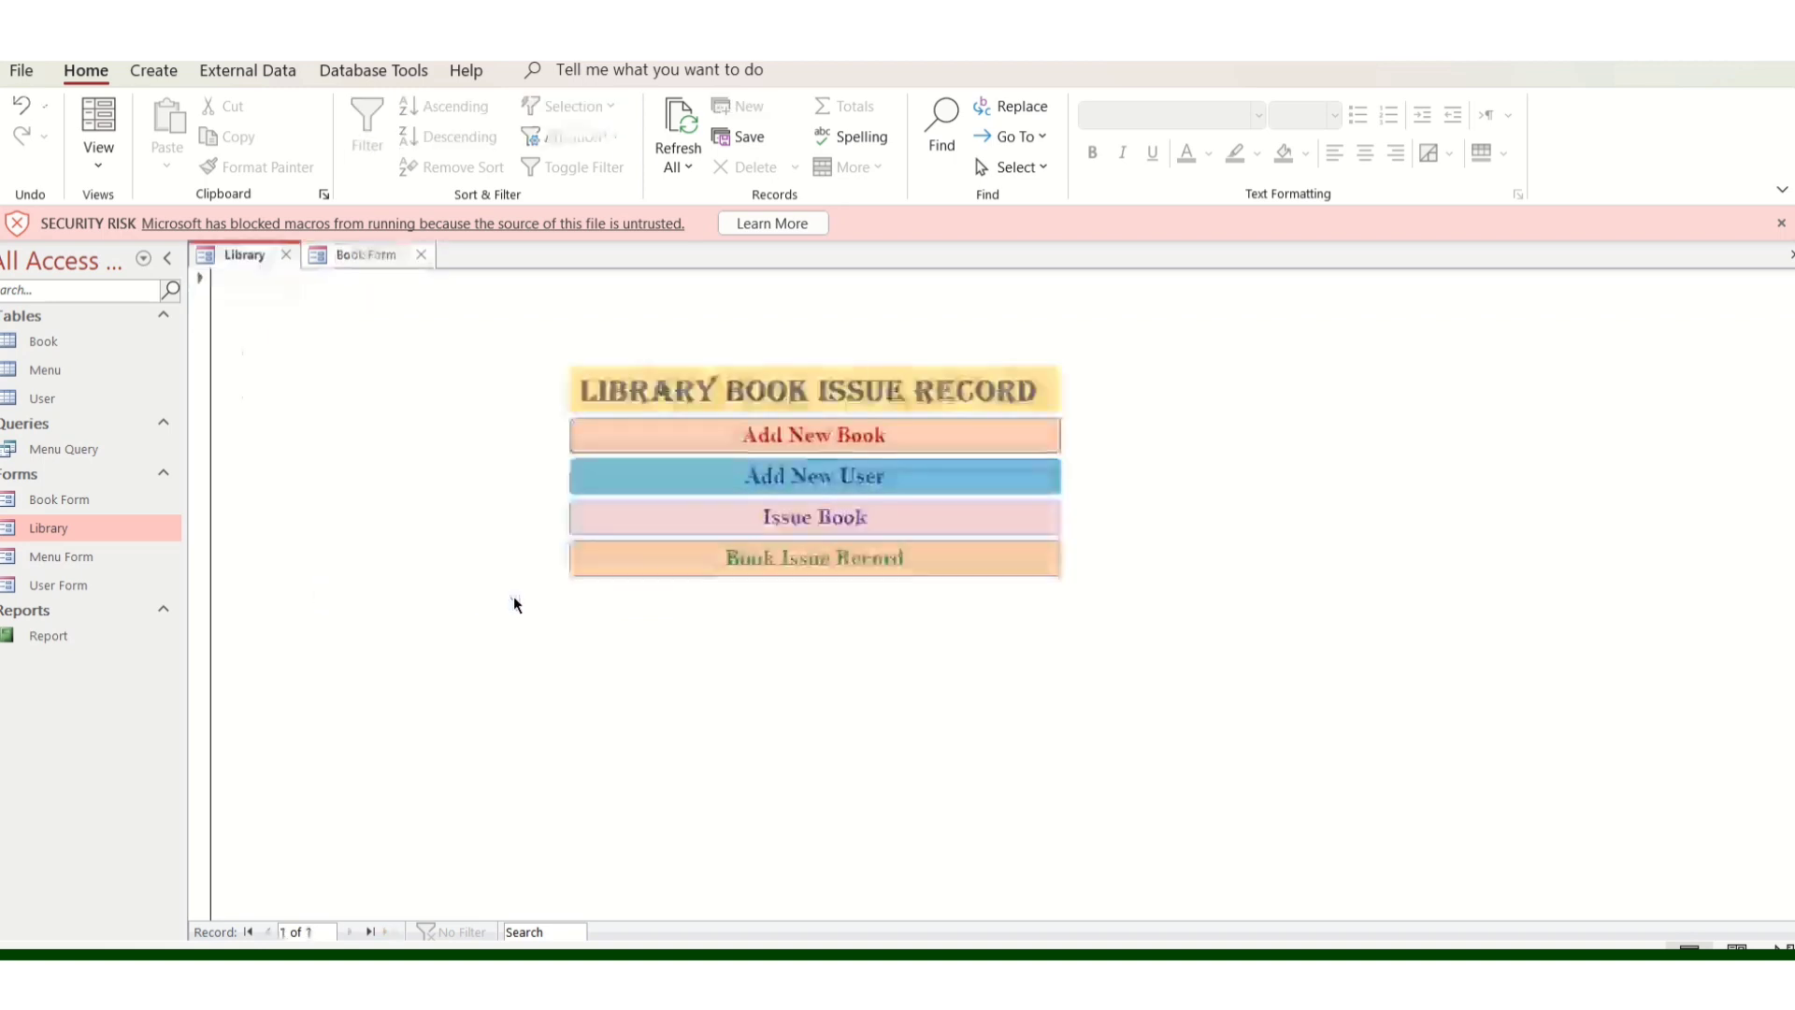
Add a new user record with the user role Student from the Library form, and go back to Library
{"action": "left_click", "coordinate": [798, 467]}
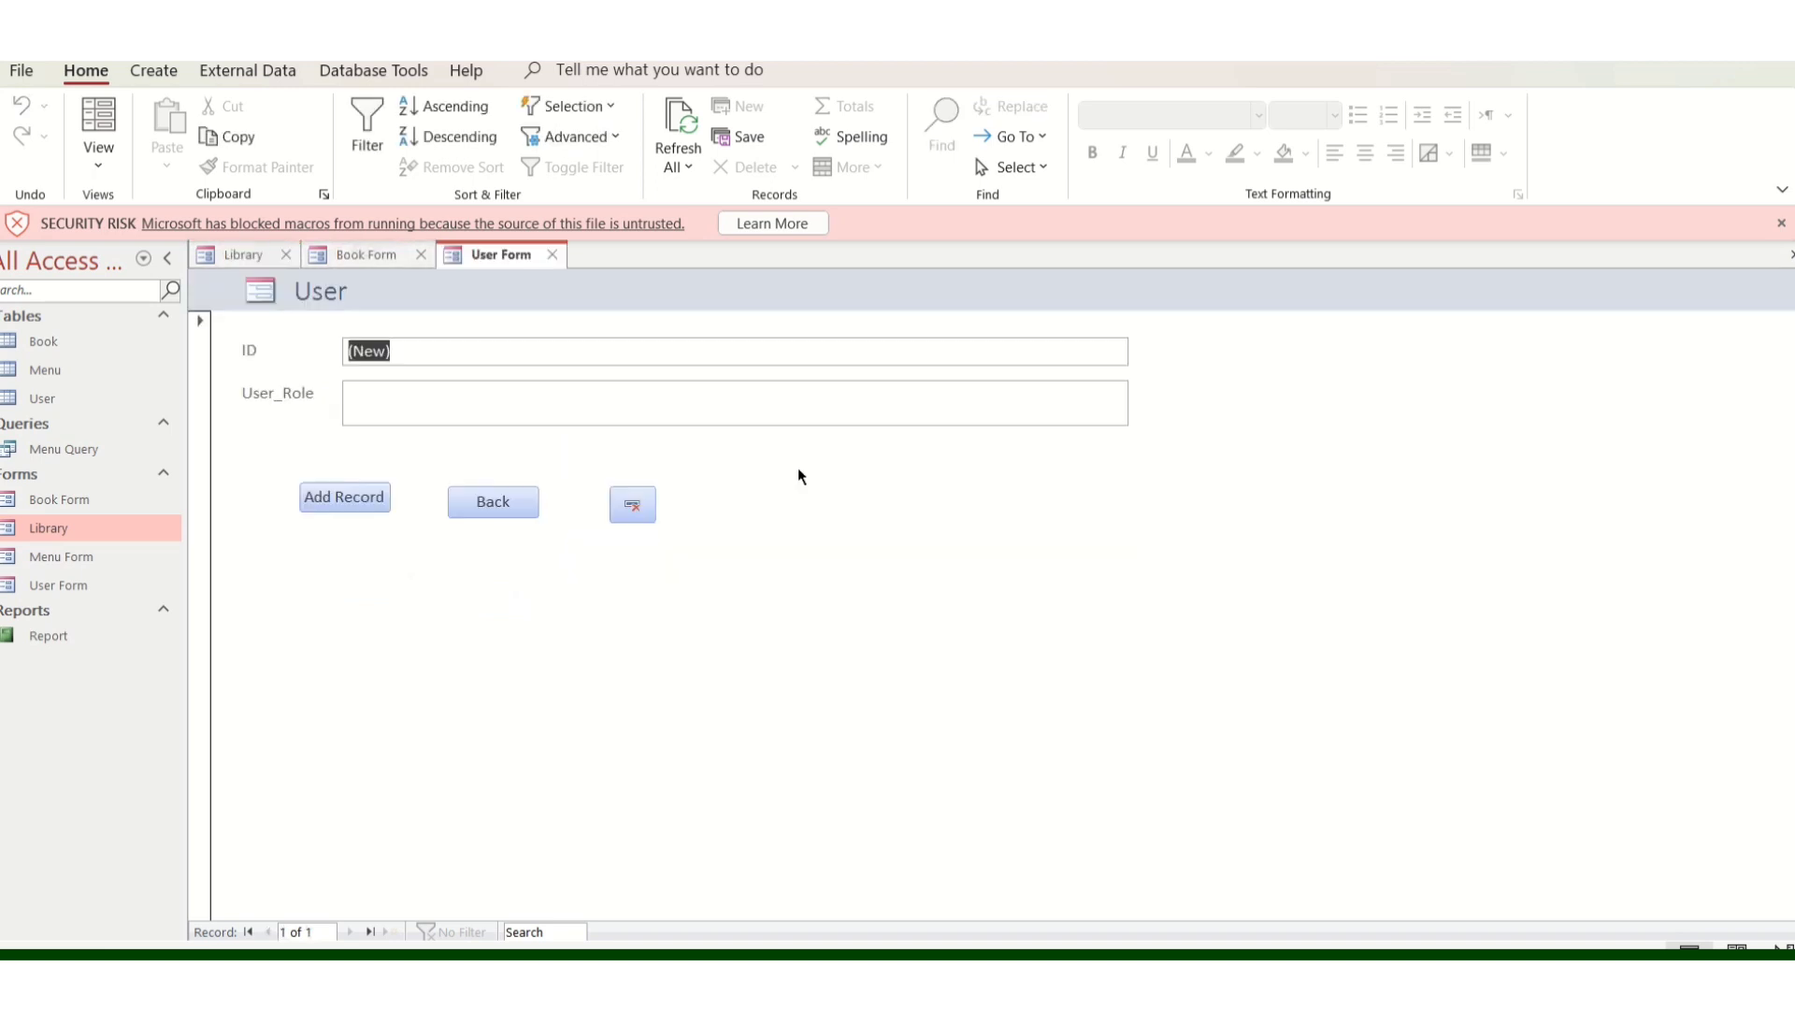
{"action": "left_click", "coordinate": [473, 412]}
{"action": "type", "text": "S"}
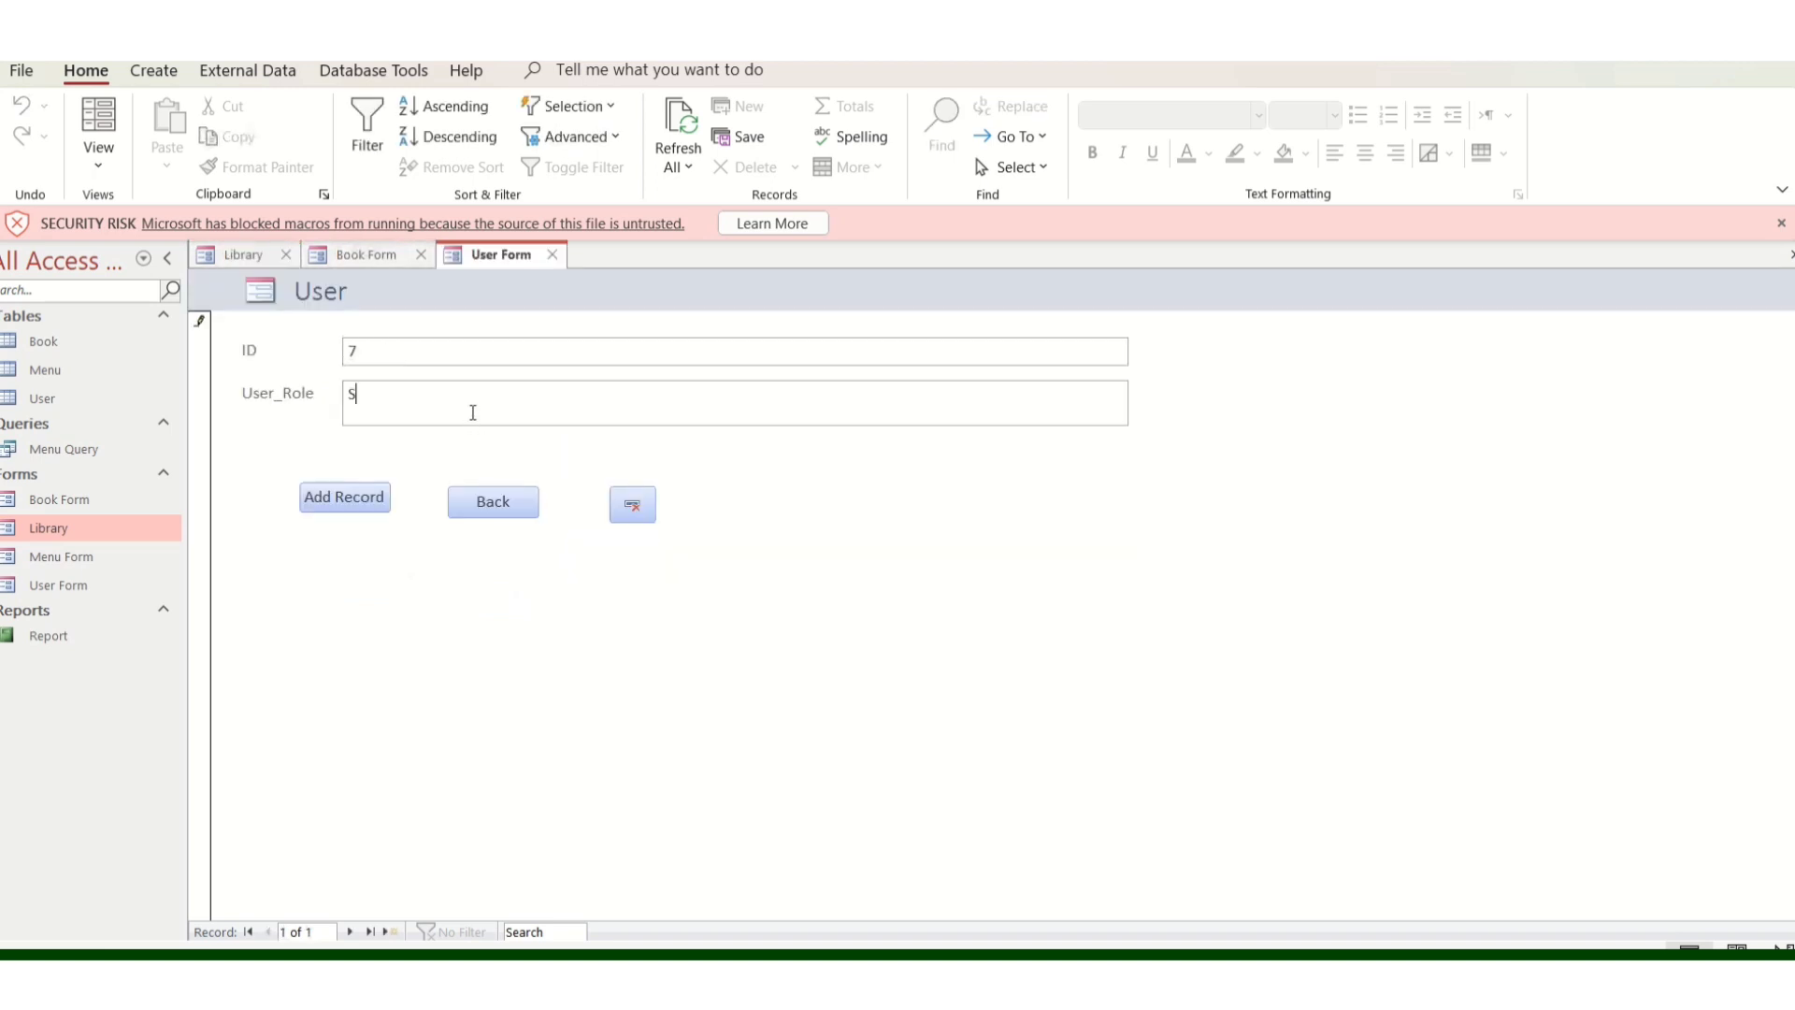
{"action": "type", "text": "tudent"}
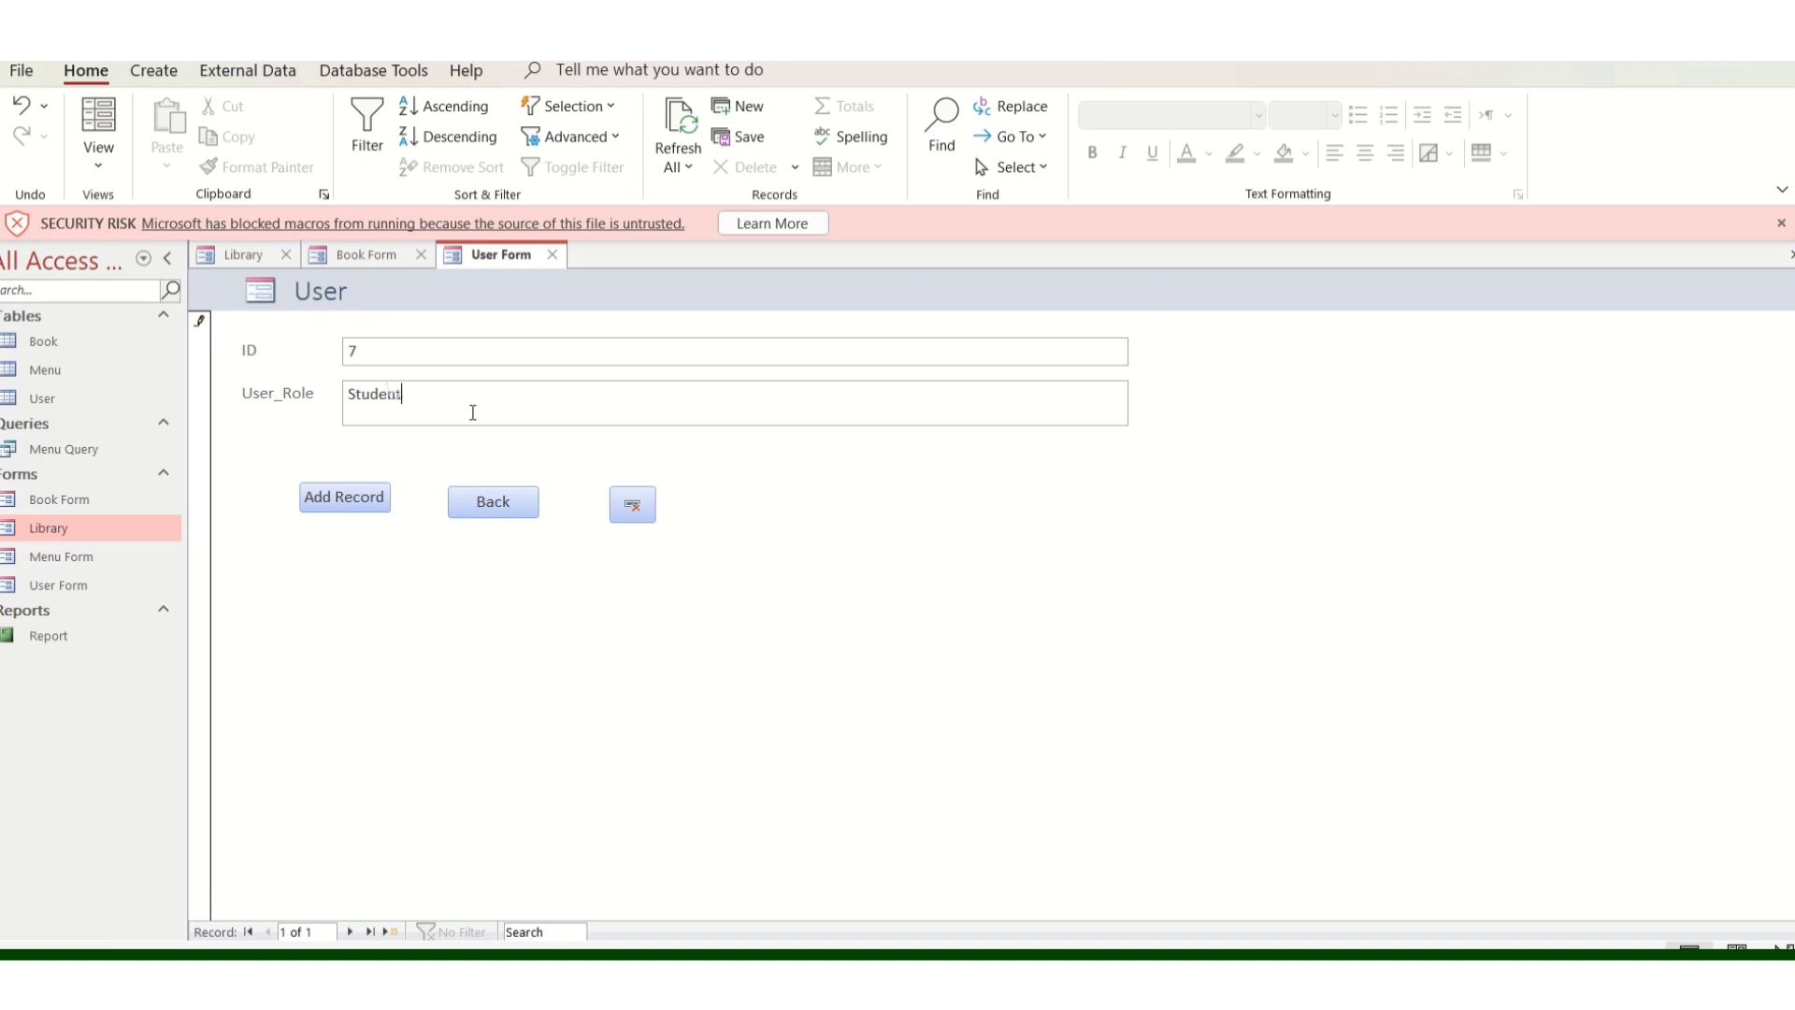
{"action": "left_click", "coordinate": [365, 494]}
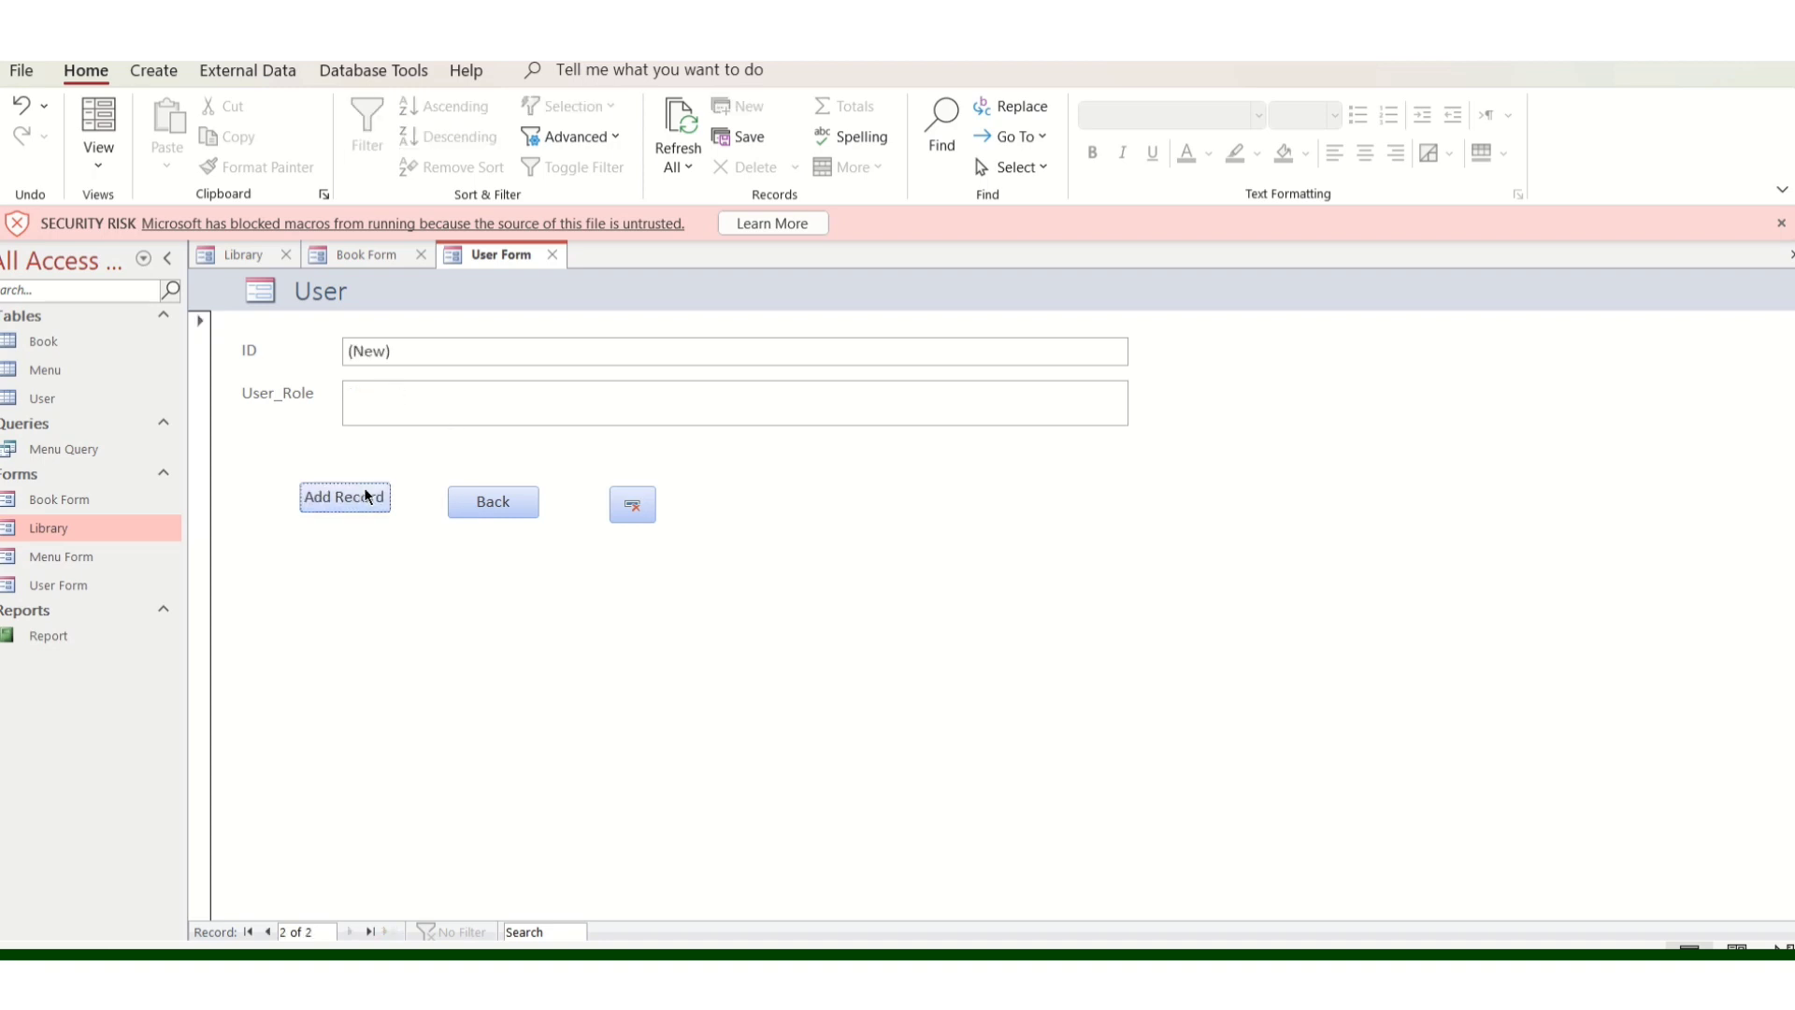
{"action": "left_click", "coordinate": [508, 501]}
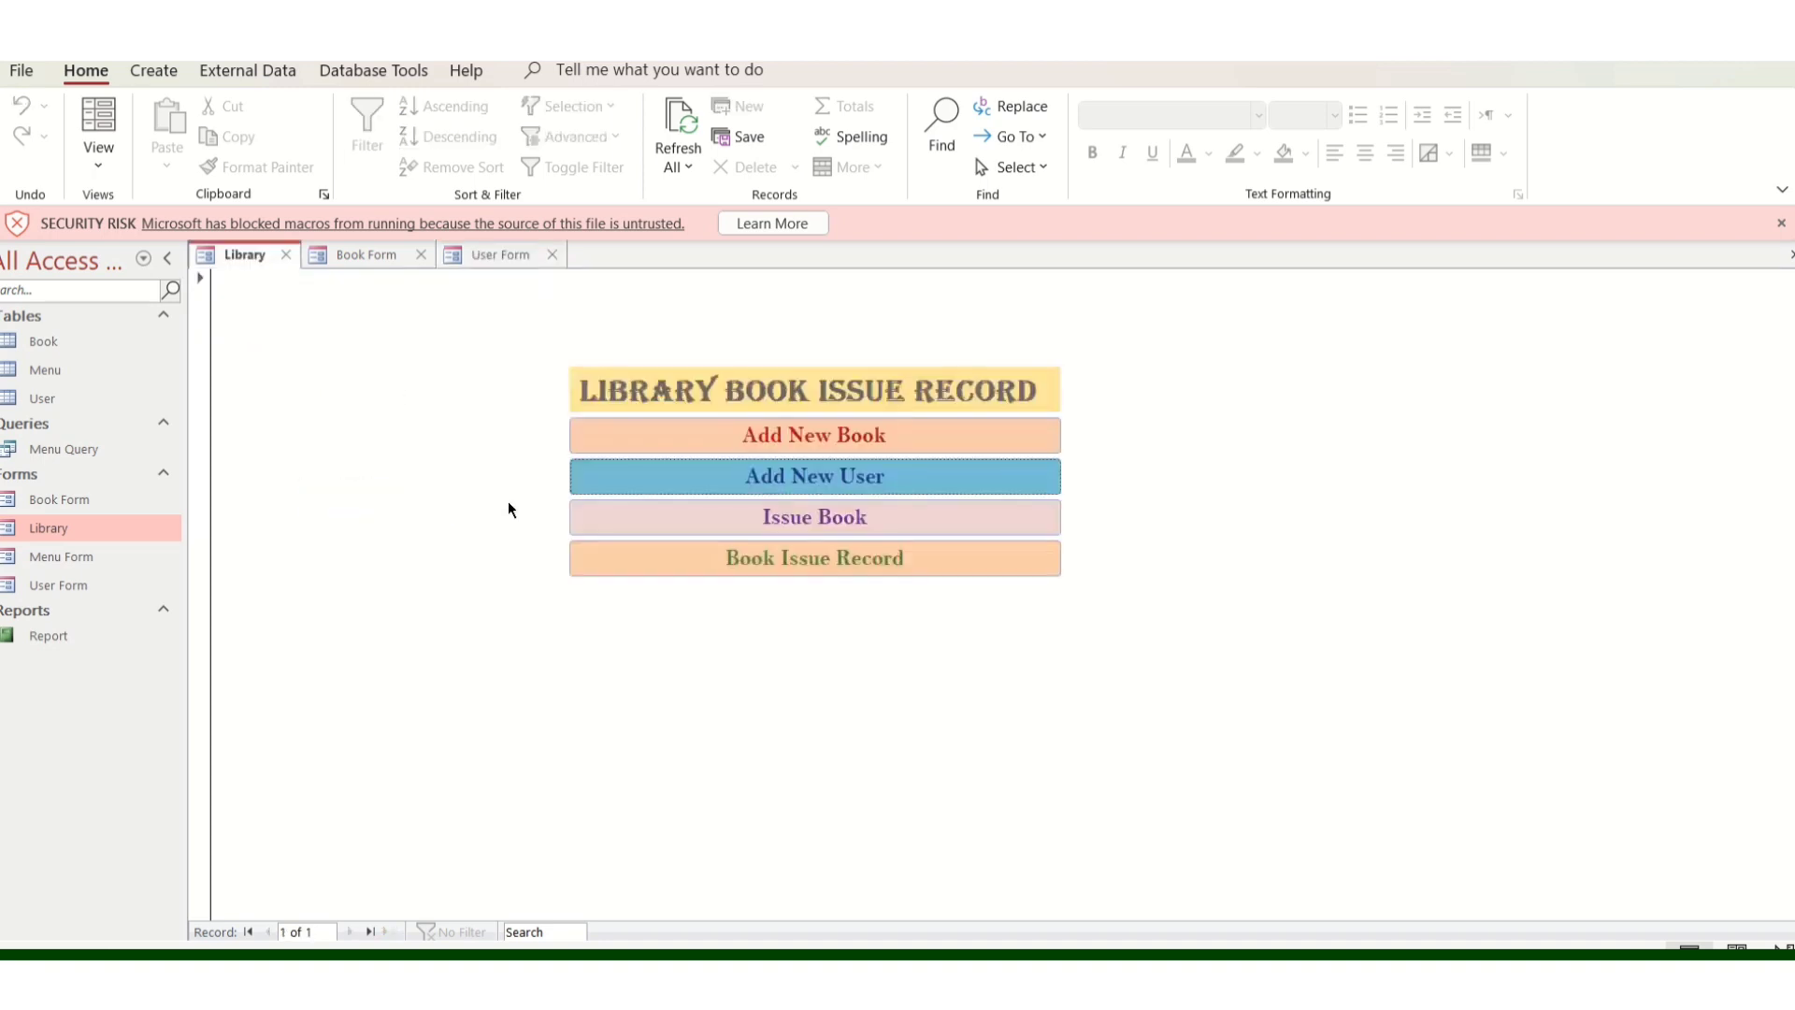
Open the Issue Book form from Library and choose the book C++ and the user role Student for the new record
{"action": "left_click", "coordinate": [662, 514]}
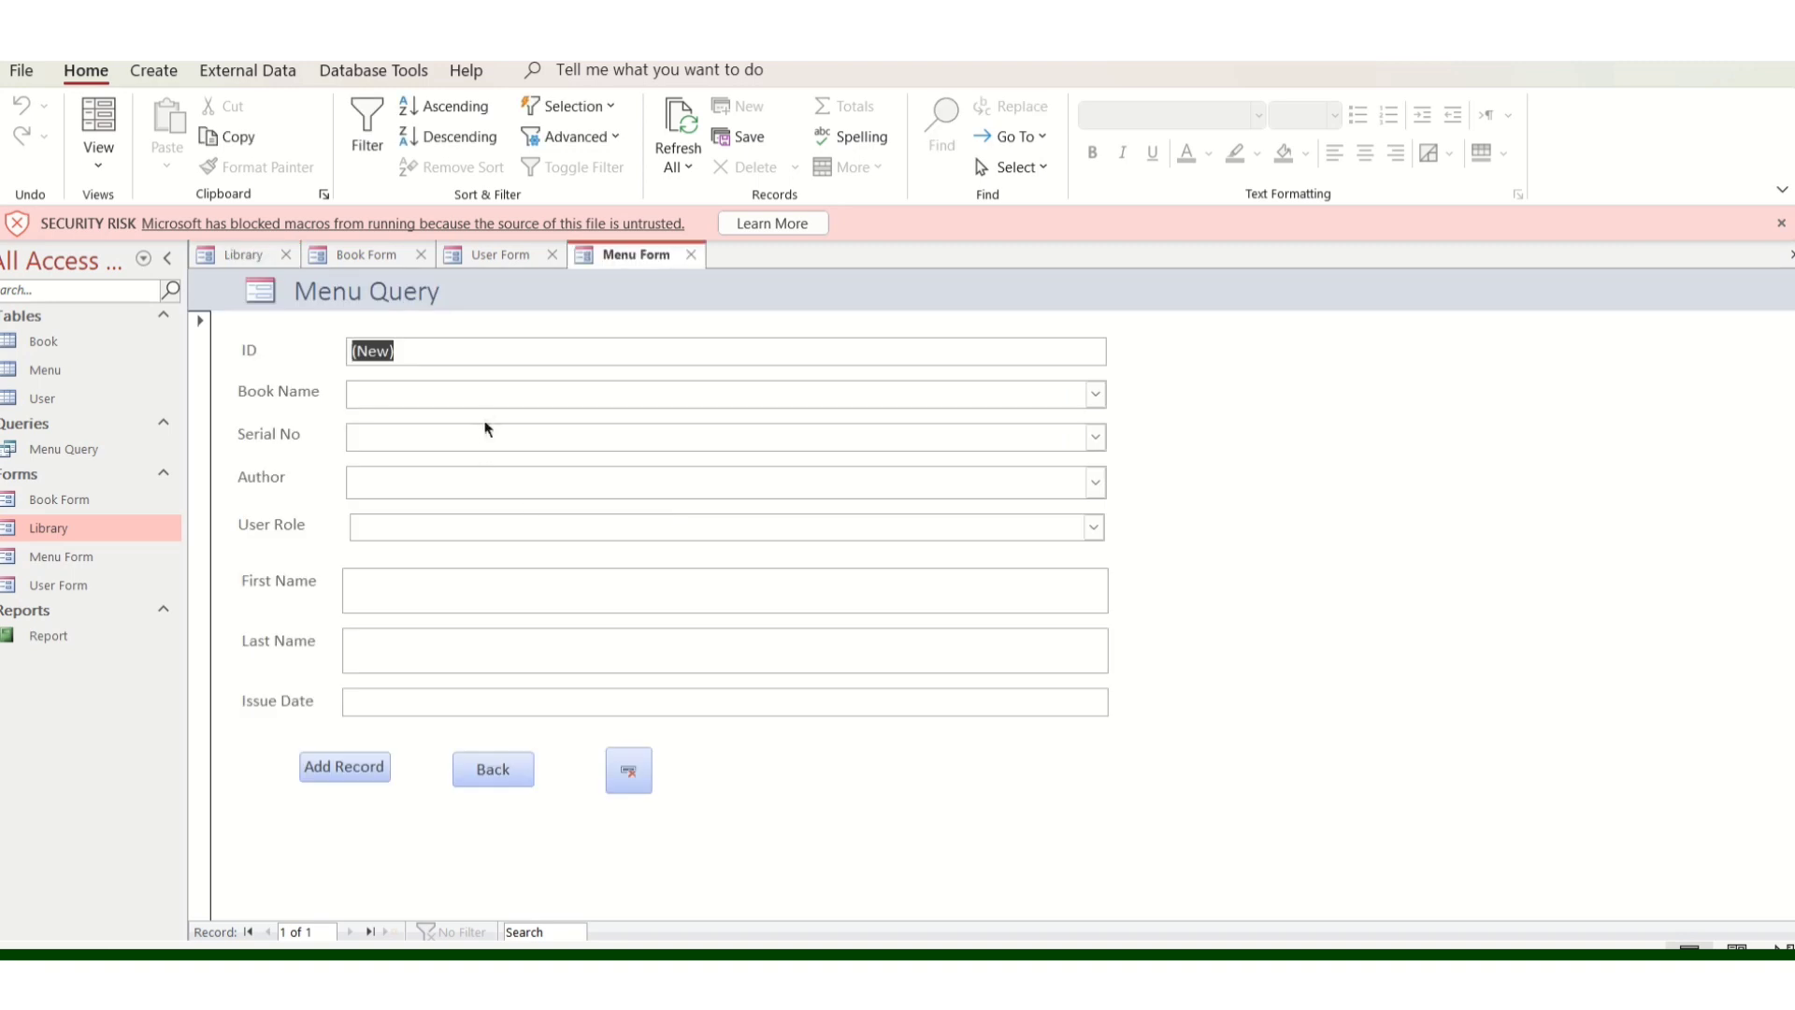
{"action": "left_click", "coordinate": [552, 386]}
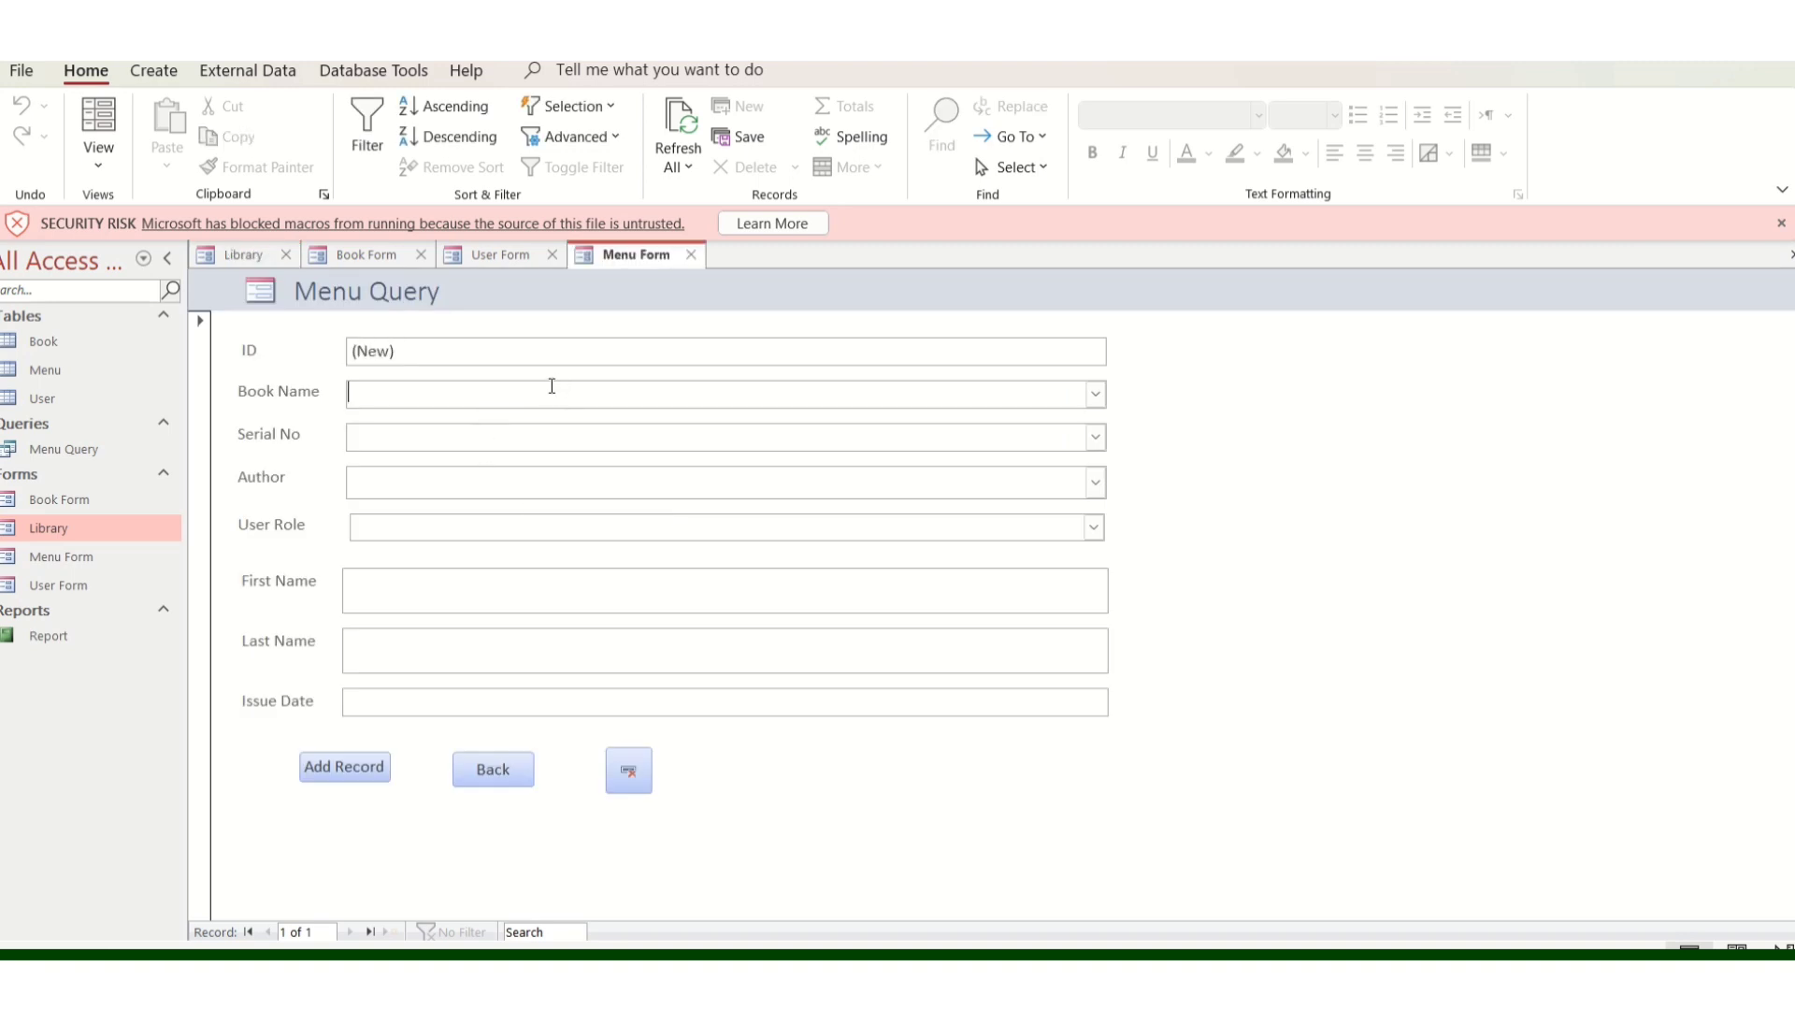
{"action": "type", "text": "C++"}
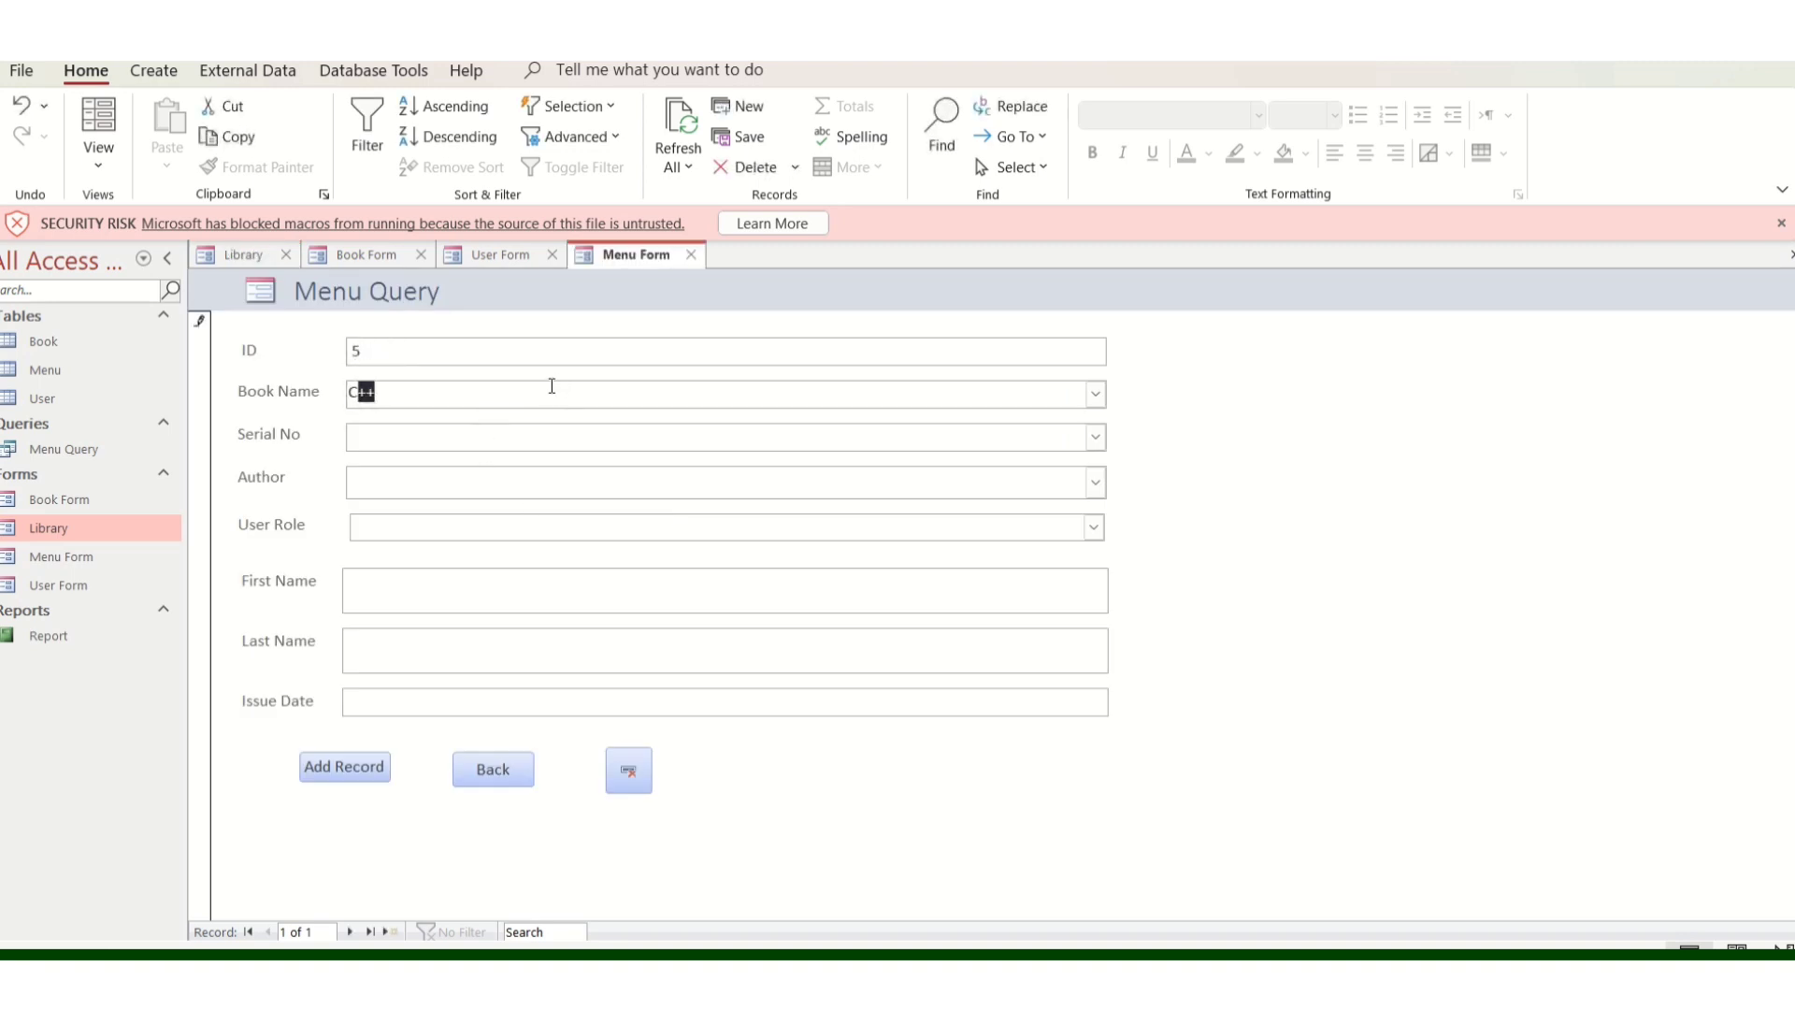
{"action": "left_click", "coordinate": [496, 442]}
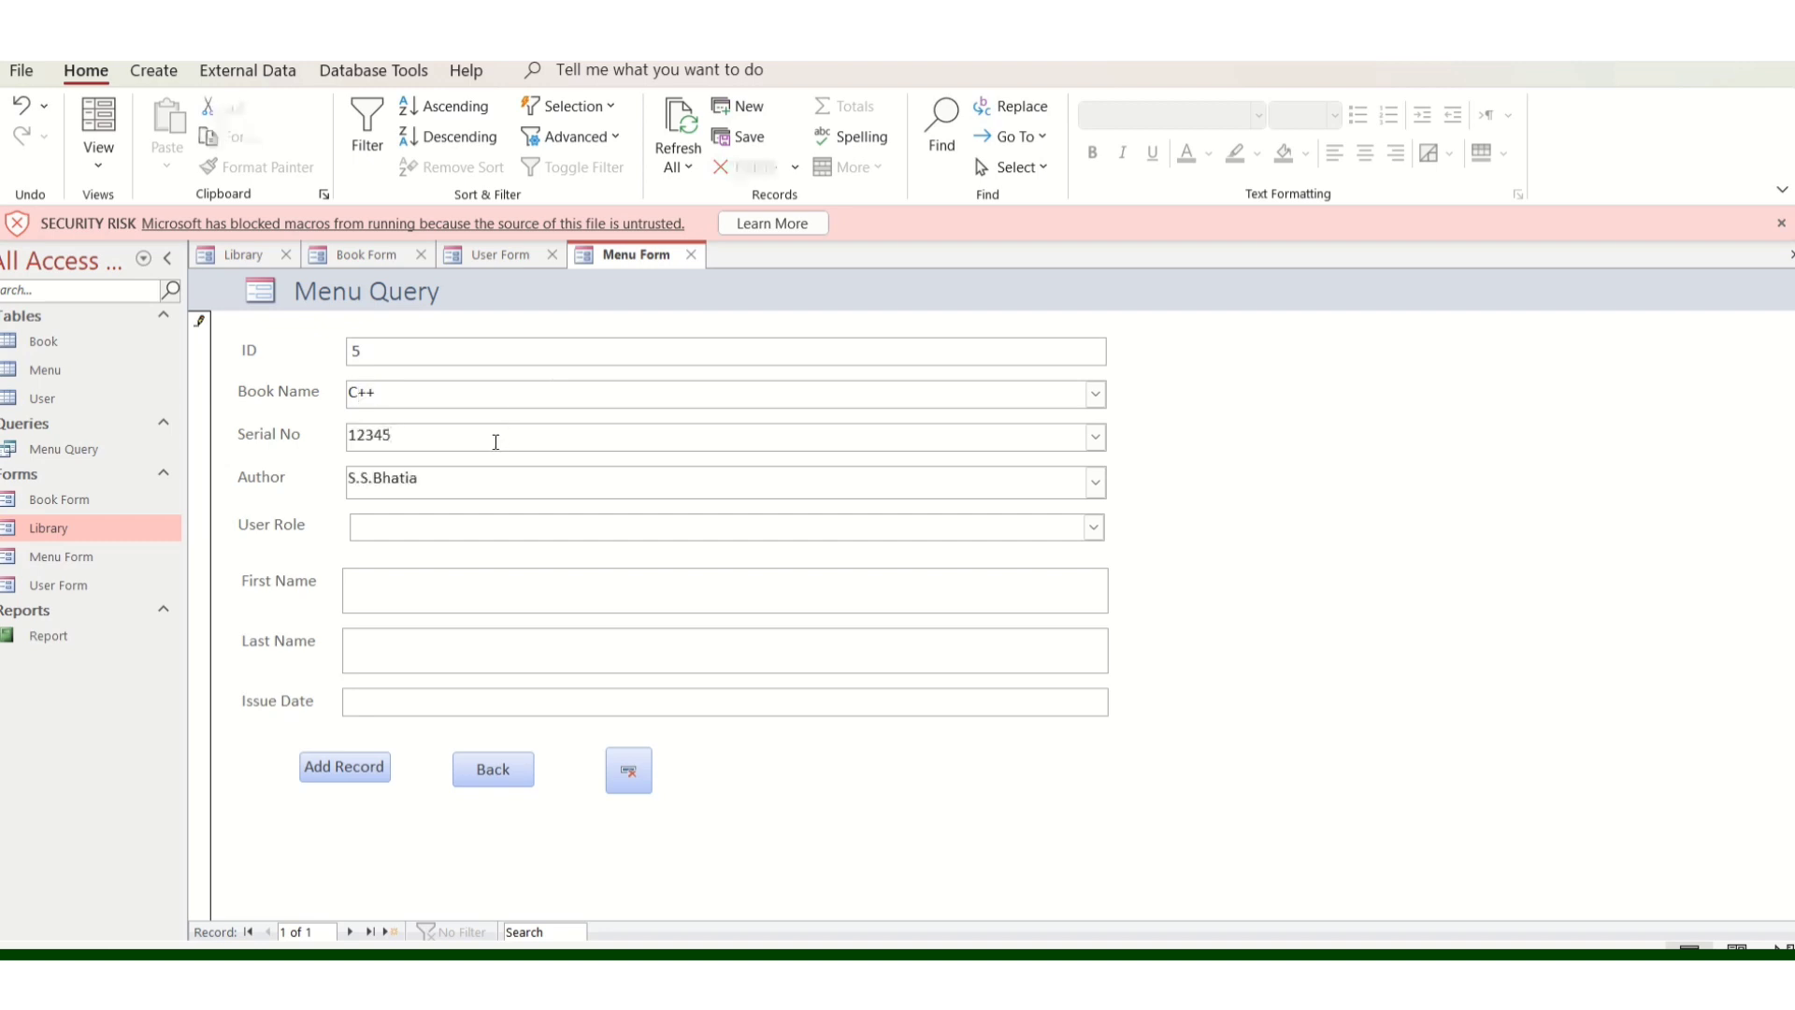
{"action": "type", "text": "Student"}
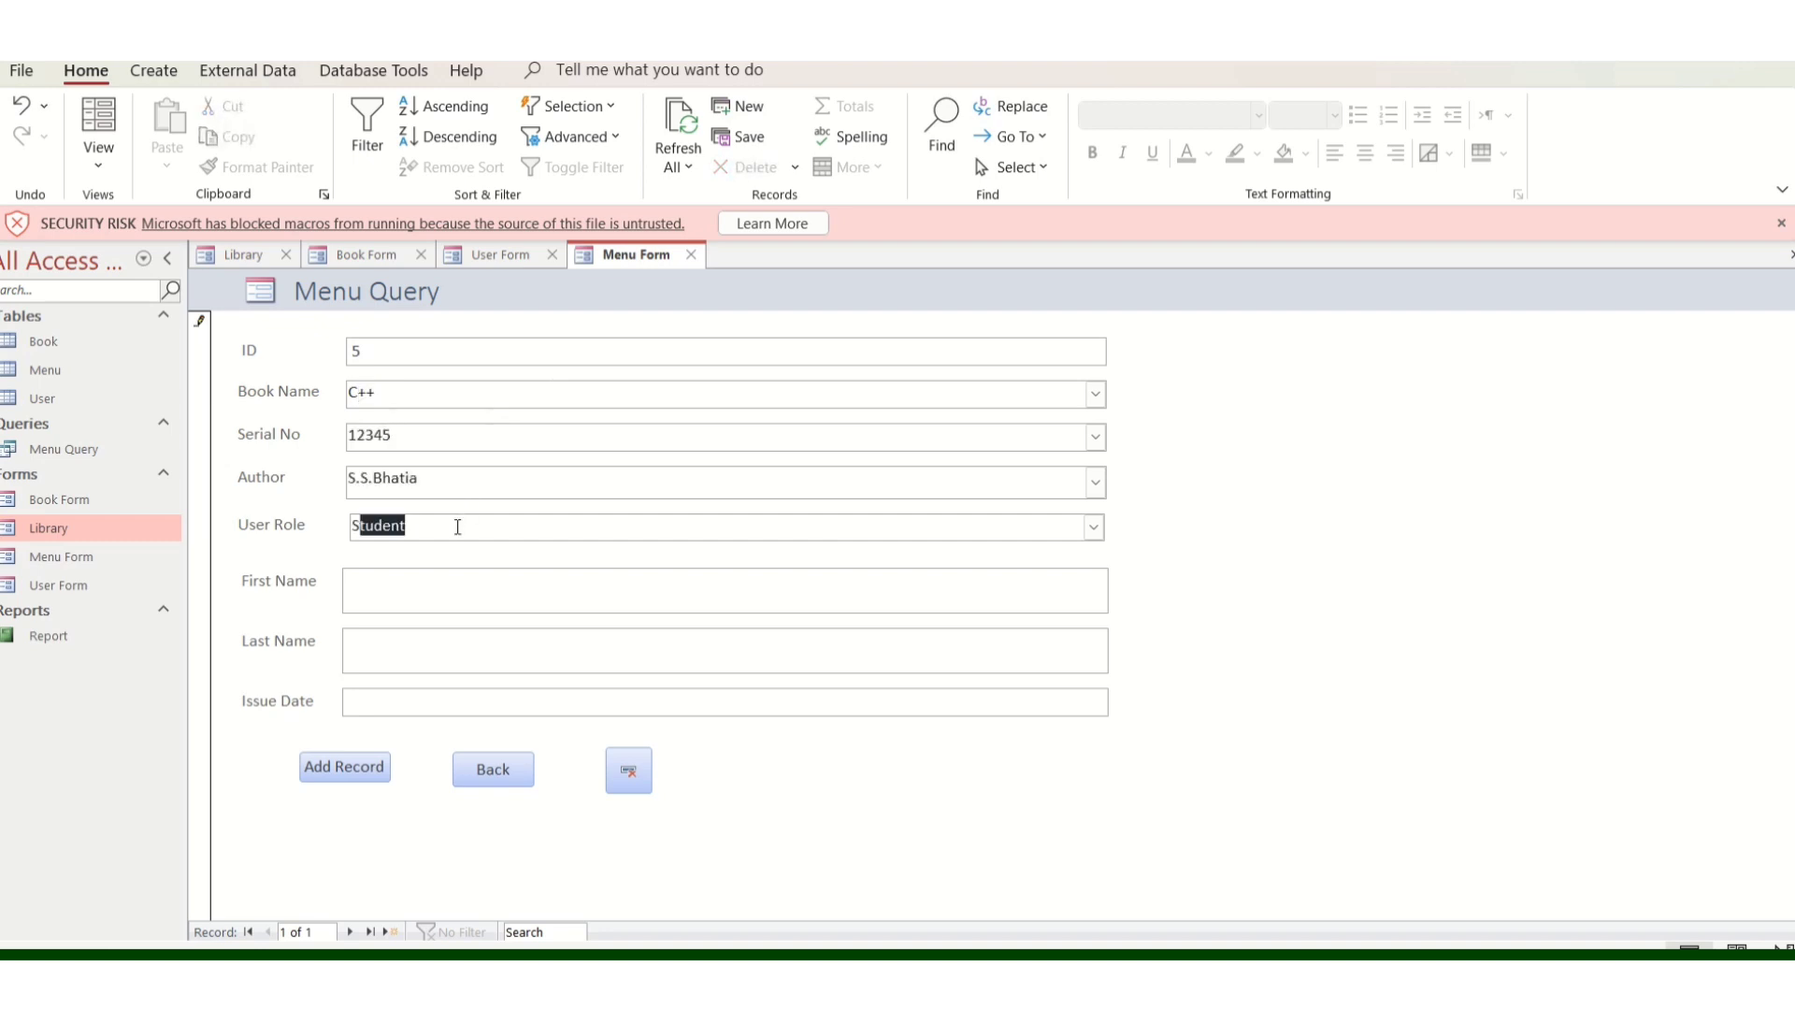
Enter the borrower's first and last name, set the issue date to 13-10-2022, and add the issue record
{"action": "left_click", "coordinate": [413, 586]}
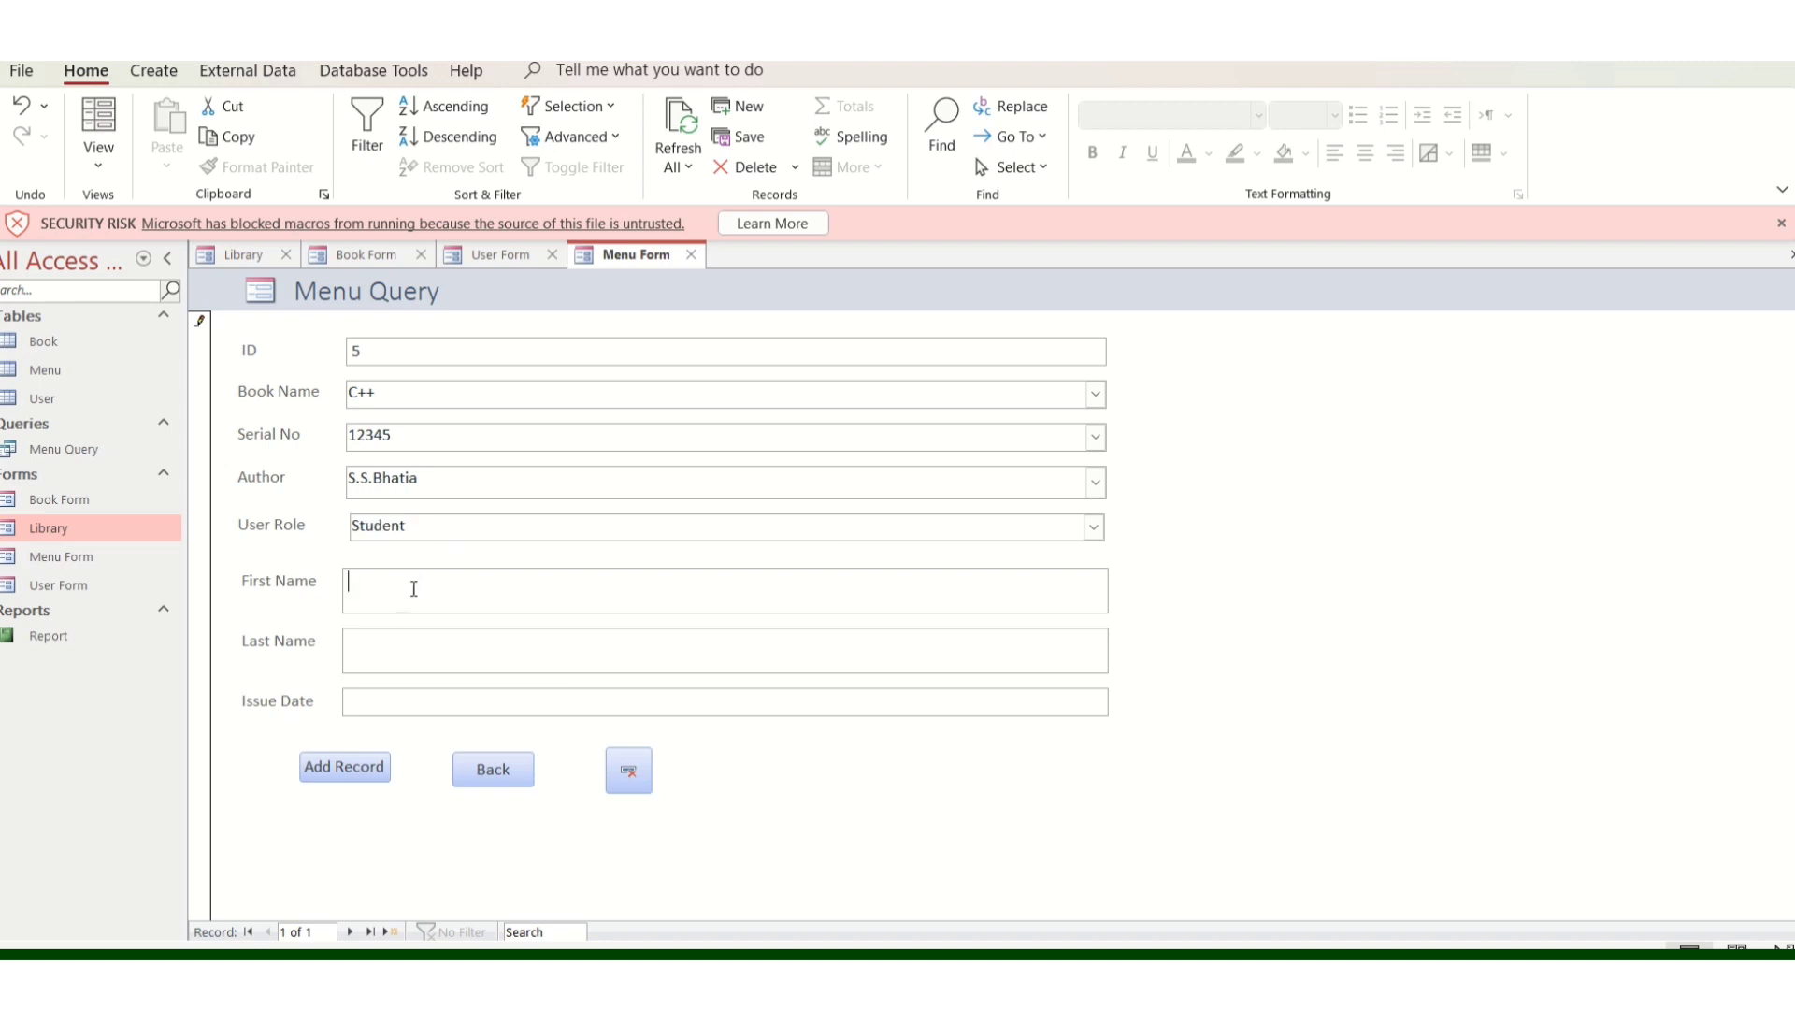
{"action": "type", "text": "Rahul"}
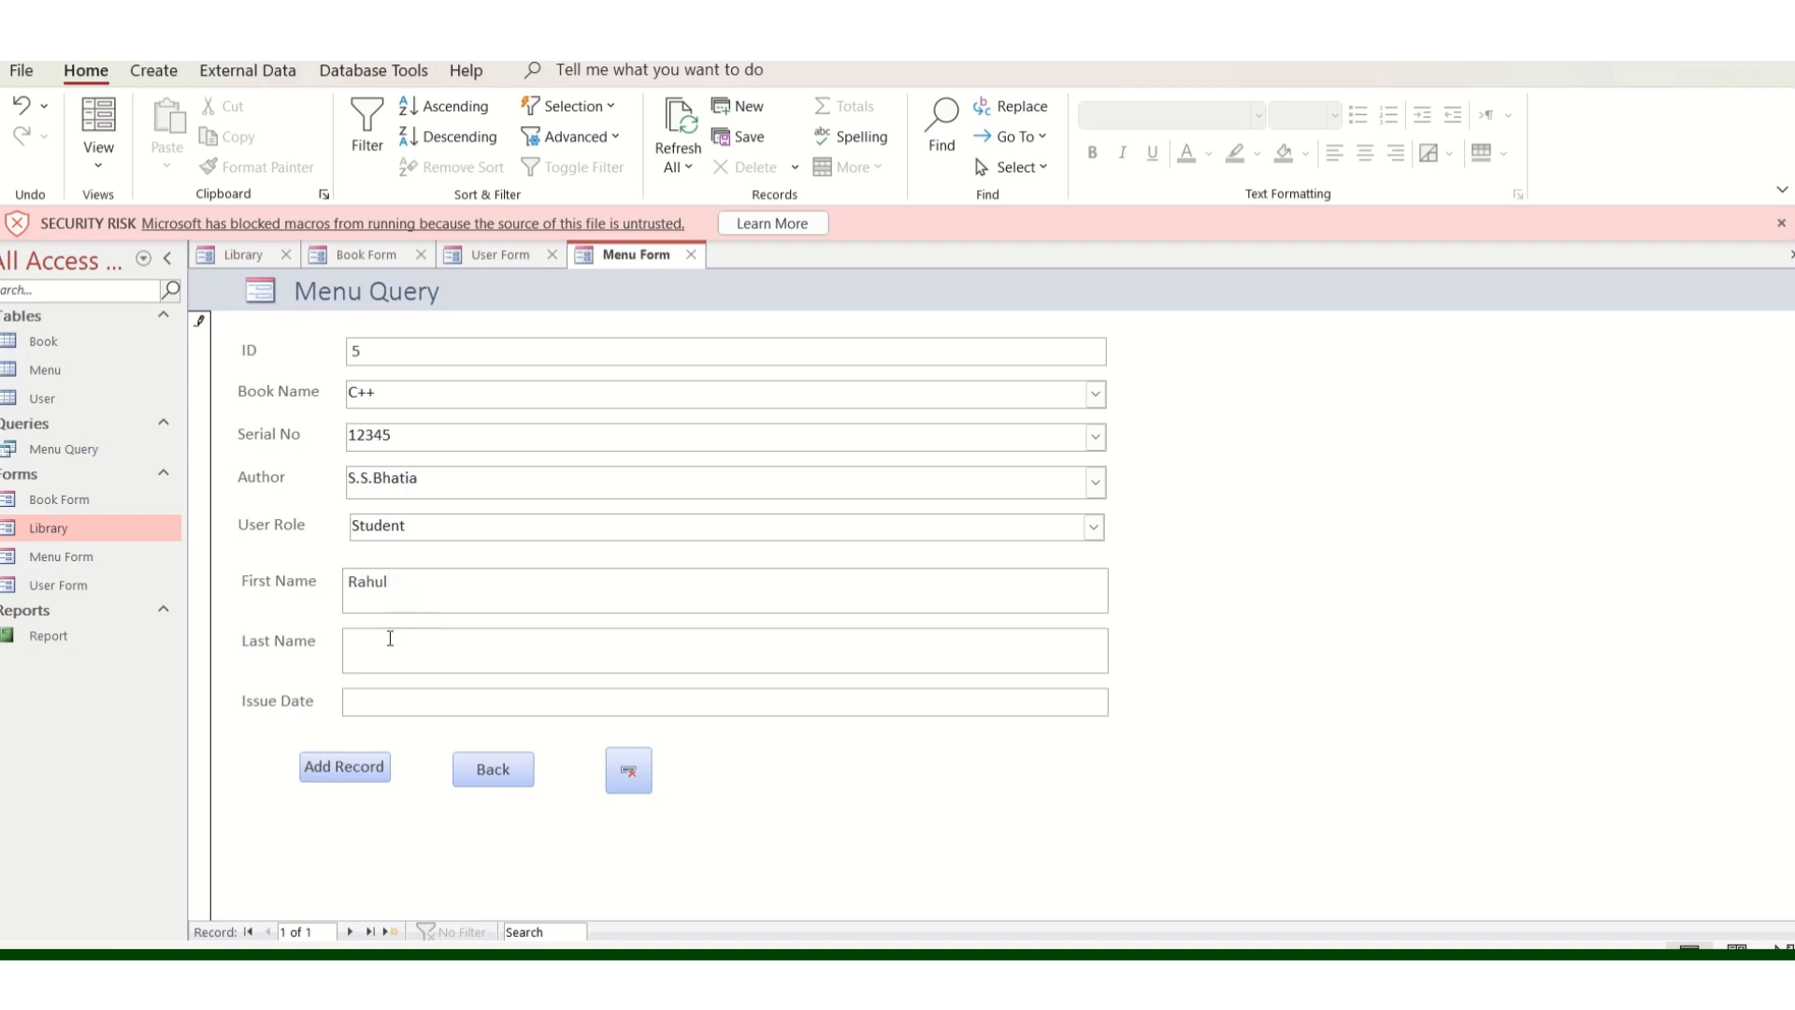
{"action": "type", "text": "a"}
{"action": "left_click", "coordinate": [711, 694]}
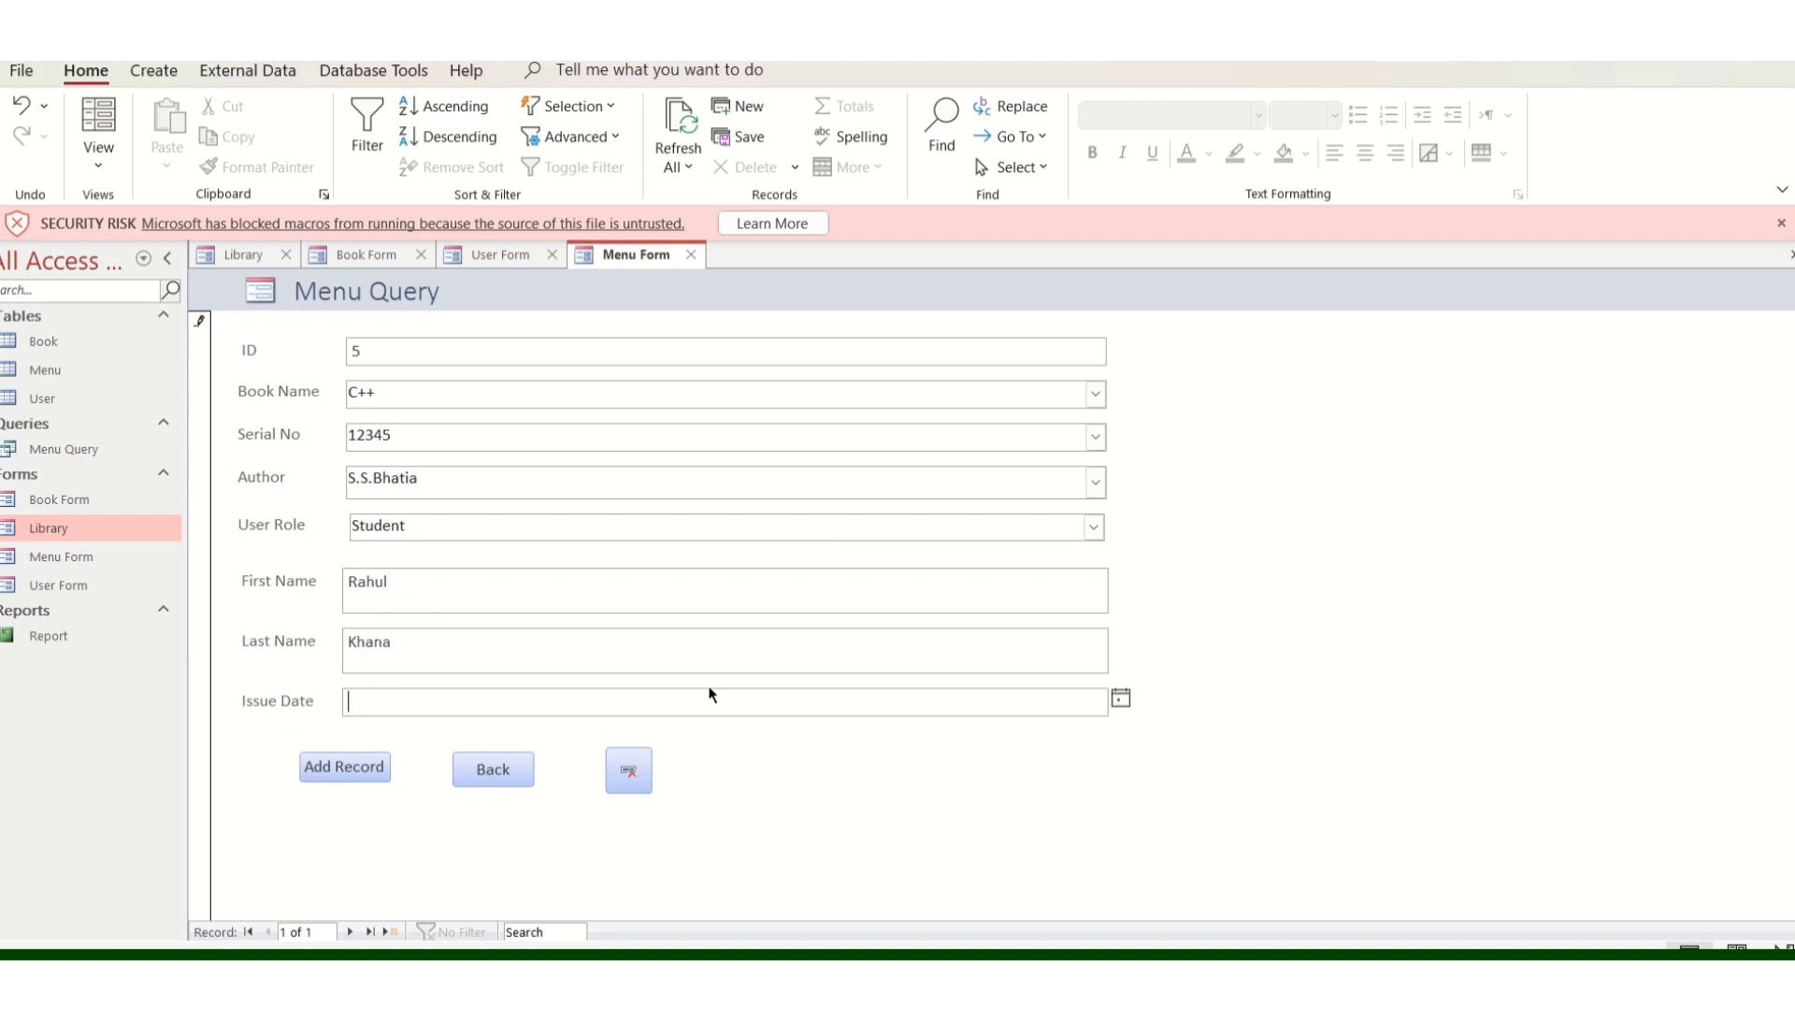
{"action": "left_click", "coordinate": [1120, 698]}
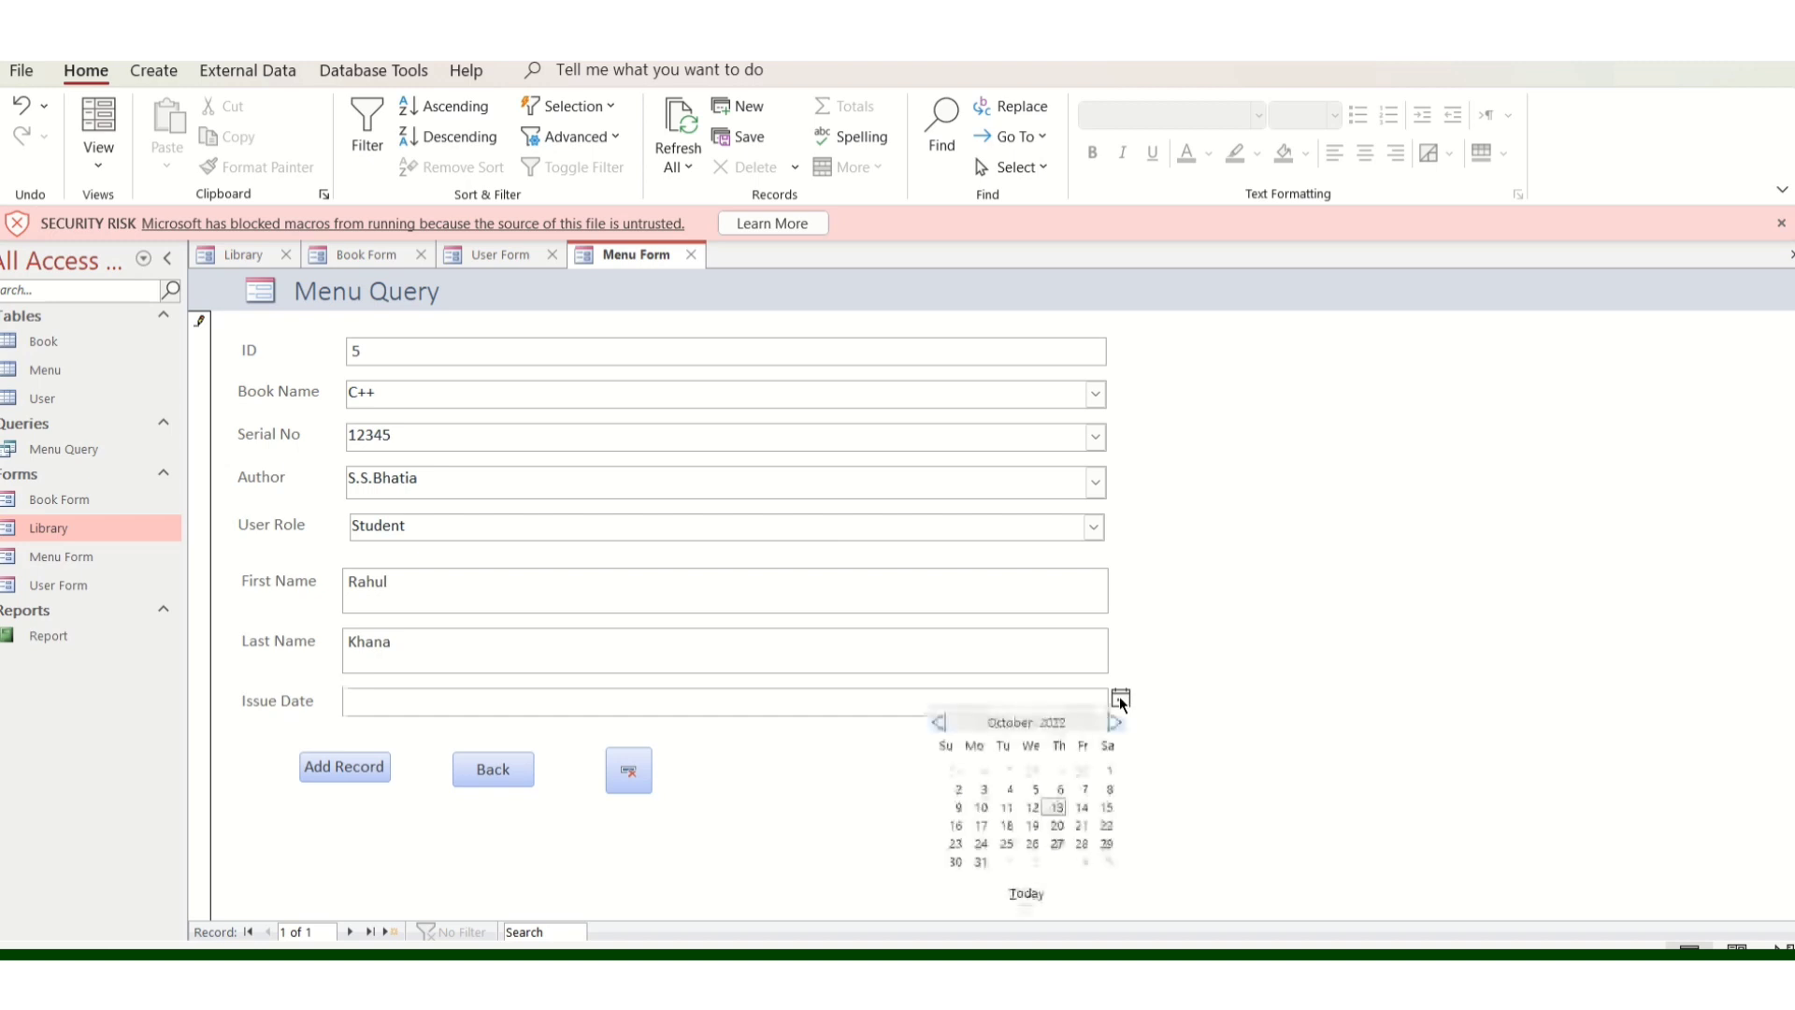
{"action": "left_click", "coordinate": [1057, 807]}
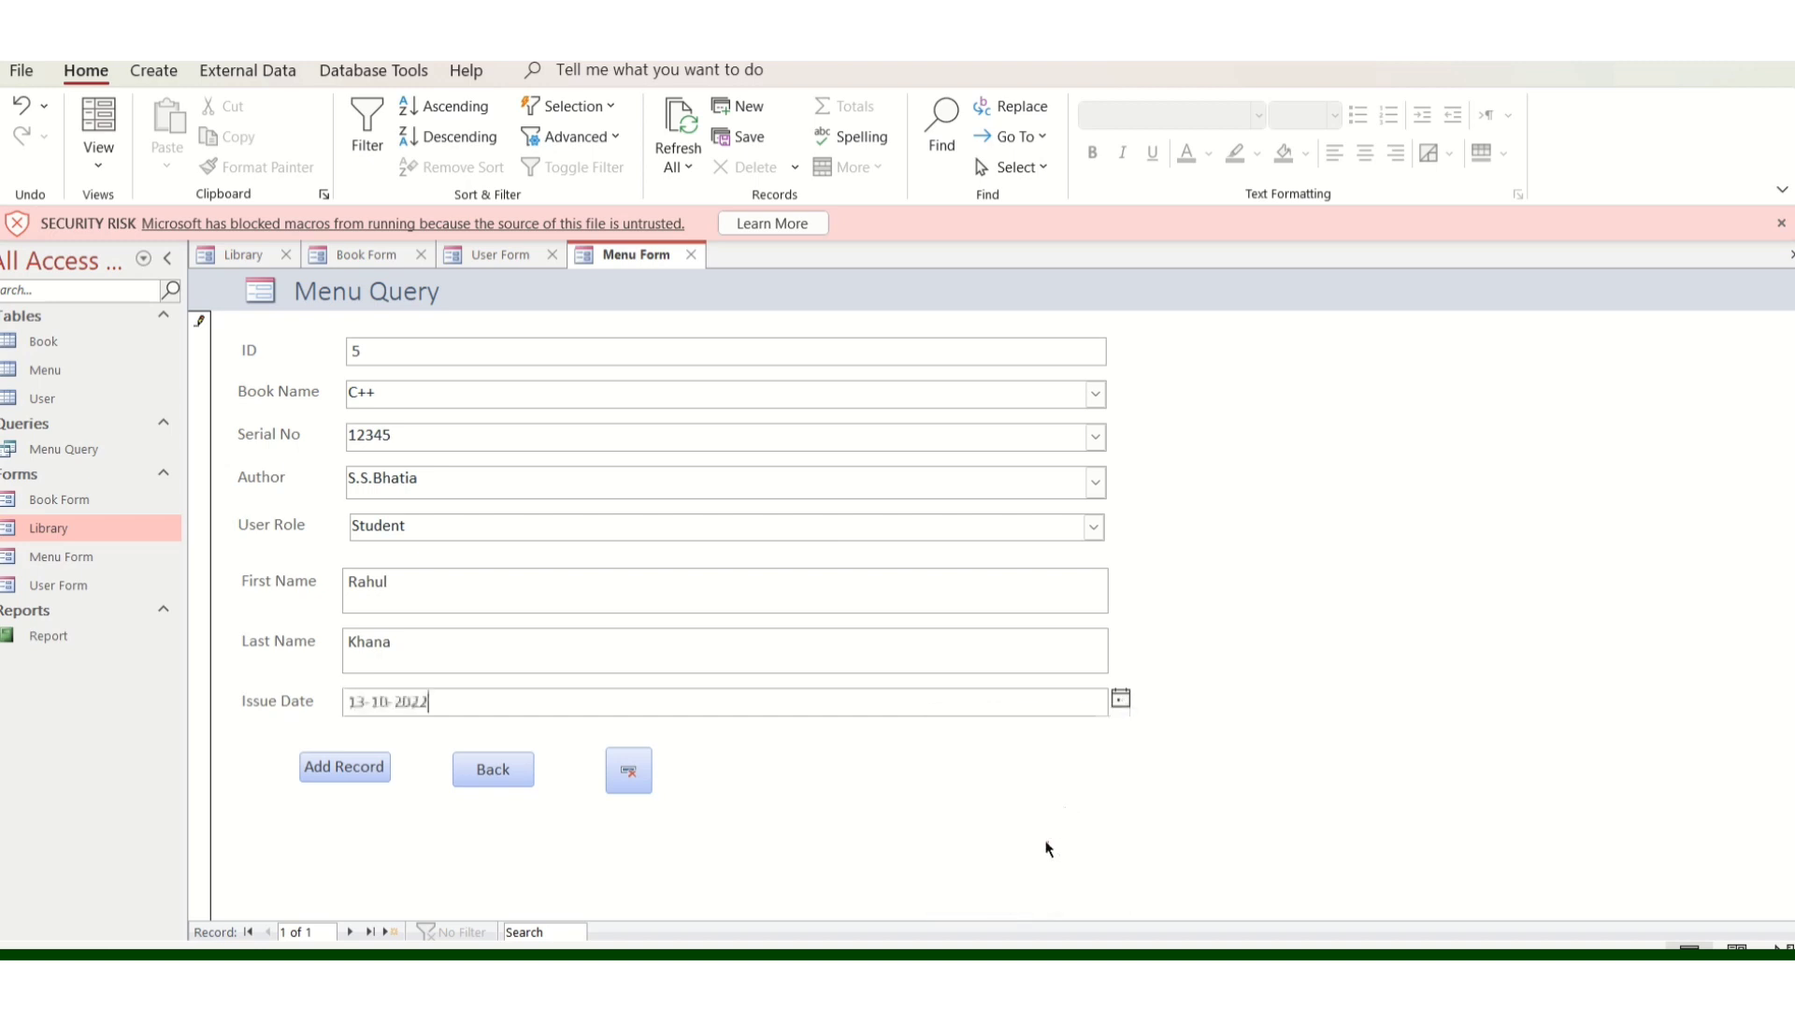
{"action": "left_click", "coordinate": [361, 769]}
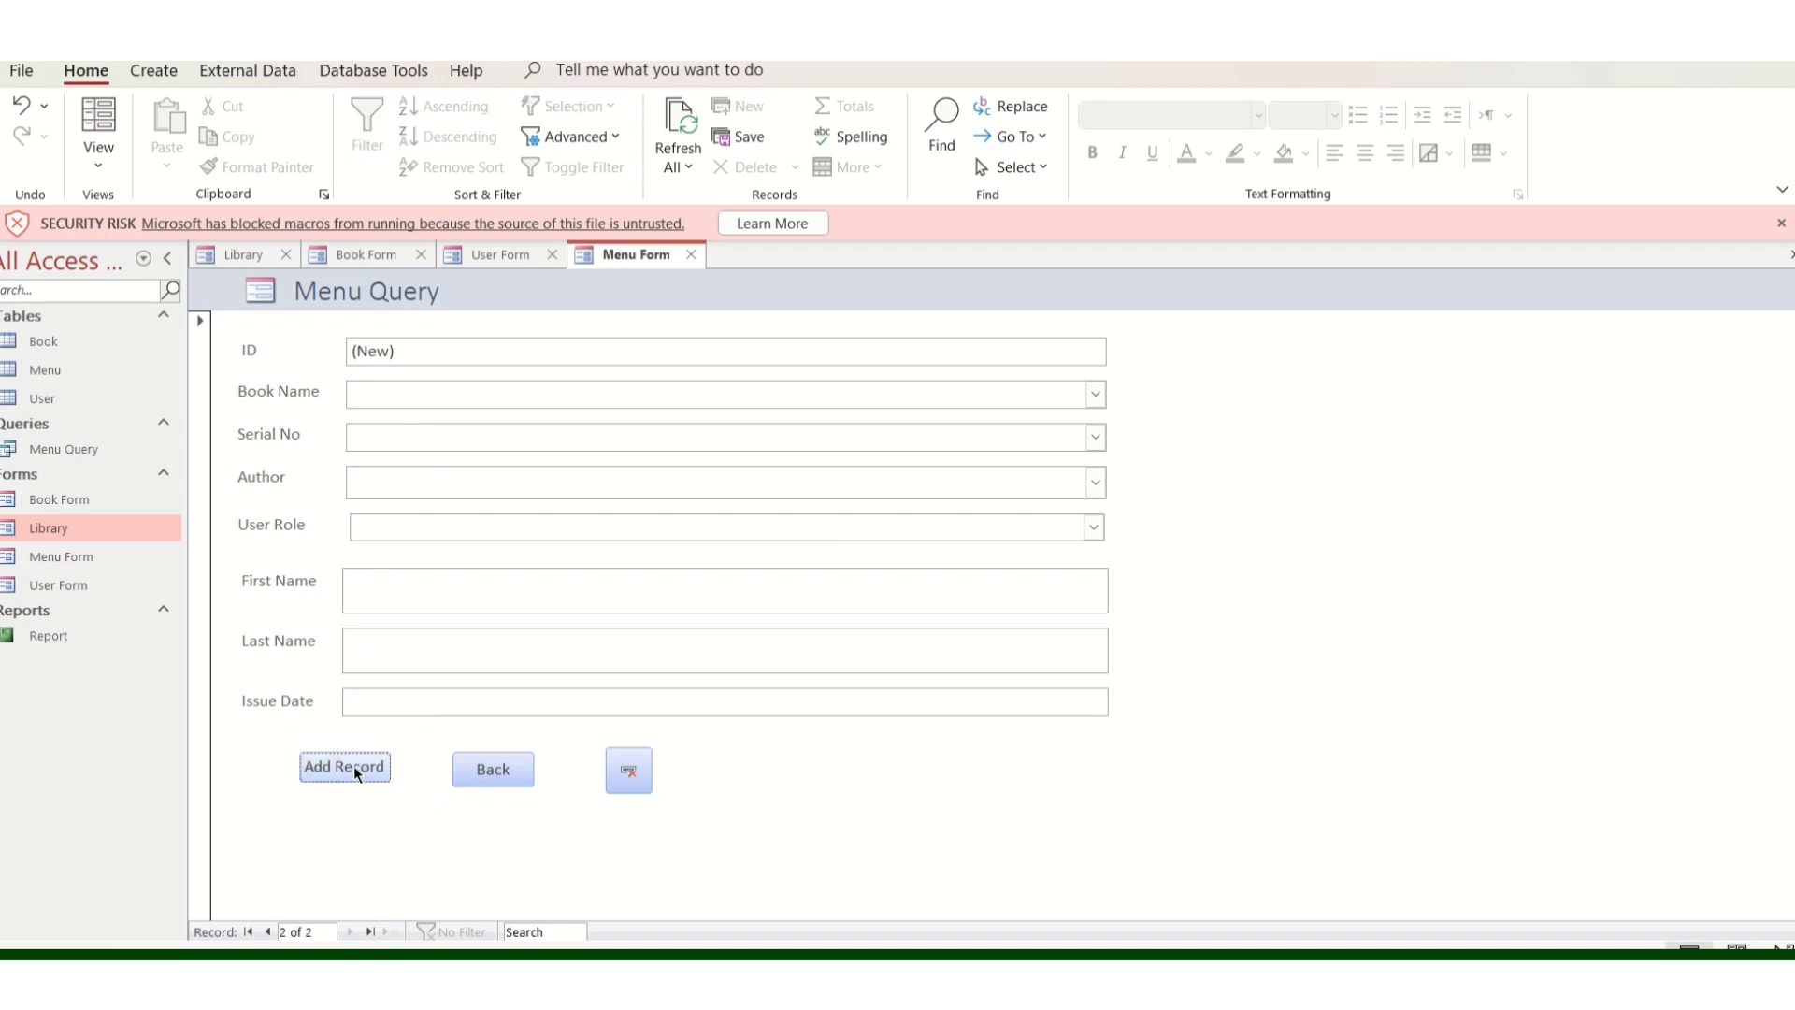
Go back to the Library form and open the Book Issue Record report
{"action": "left_click", "coordinate": [495, 768]}
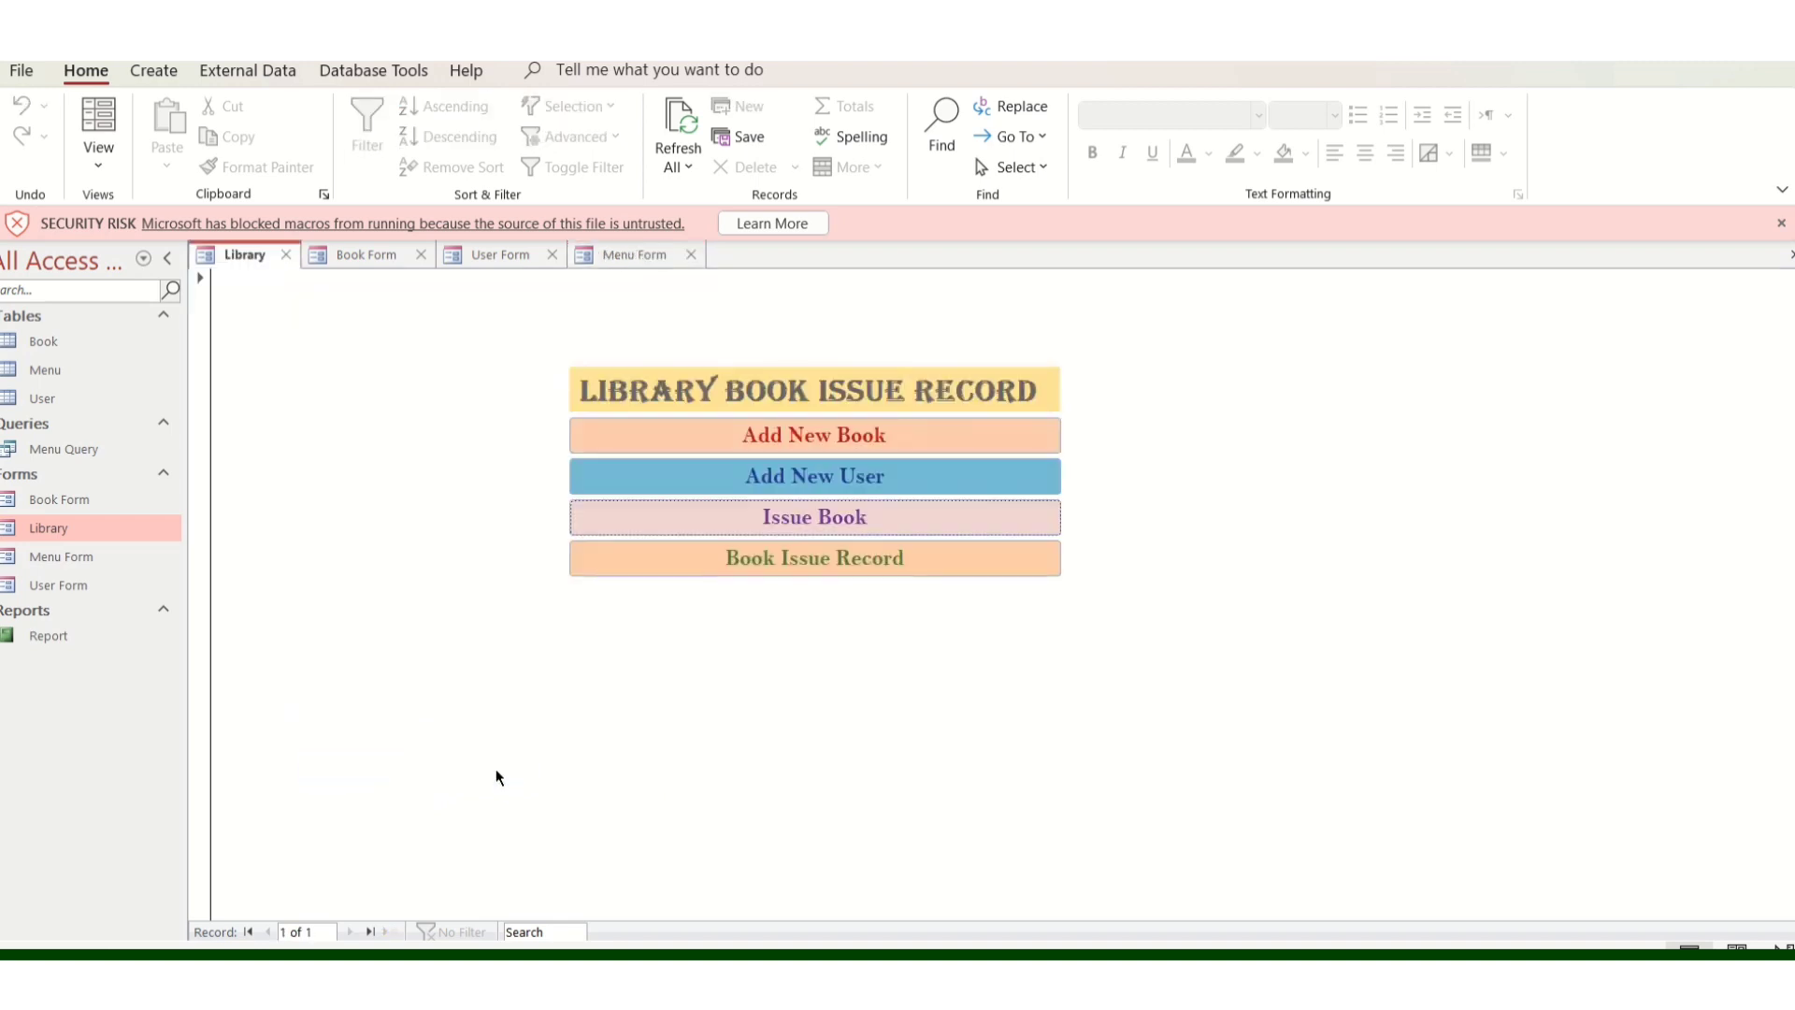
{"action": "left_click", "coordinate": [798, 564]}
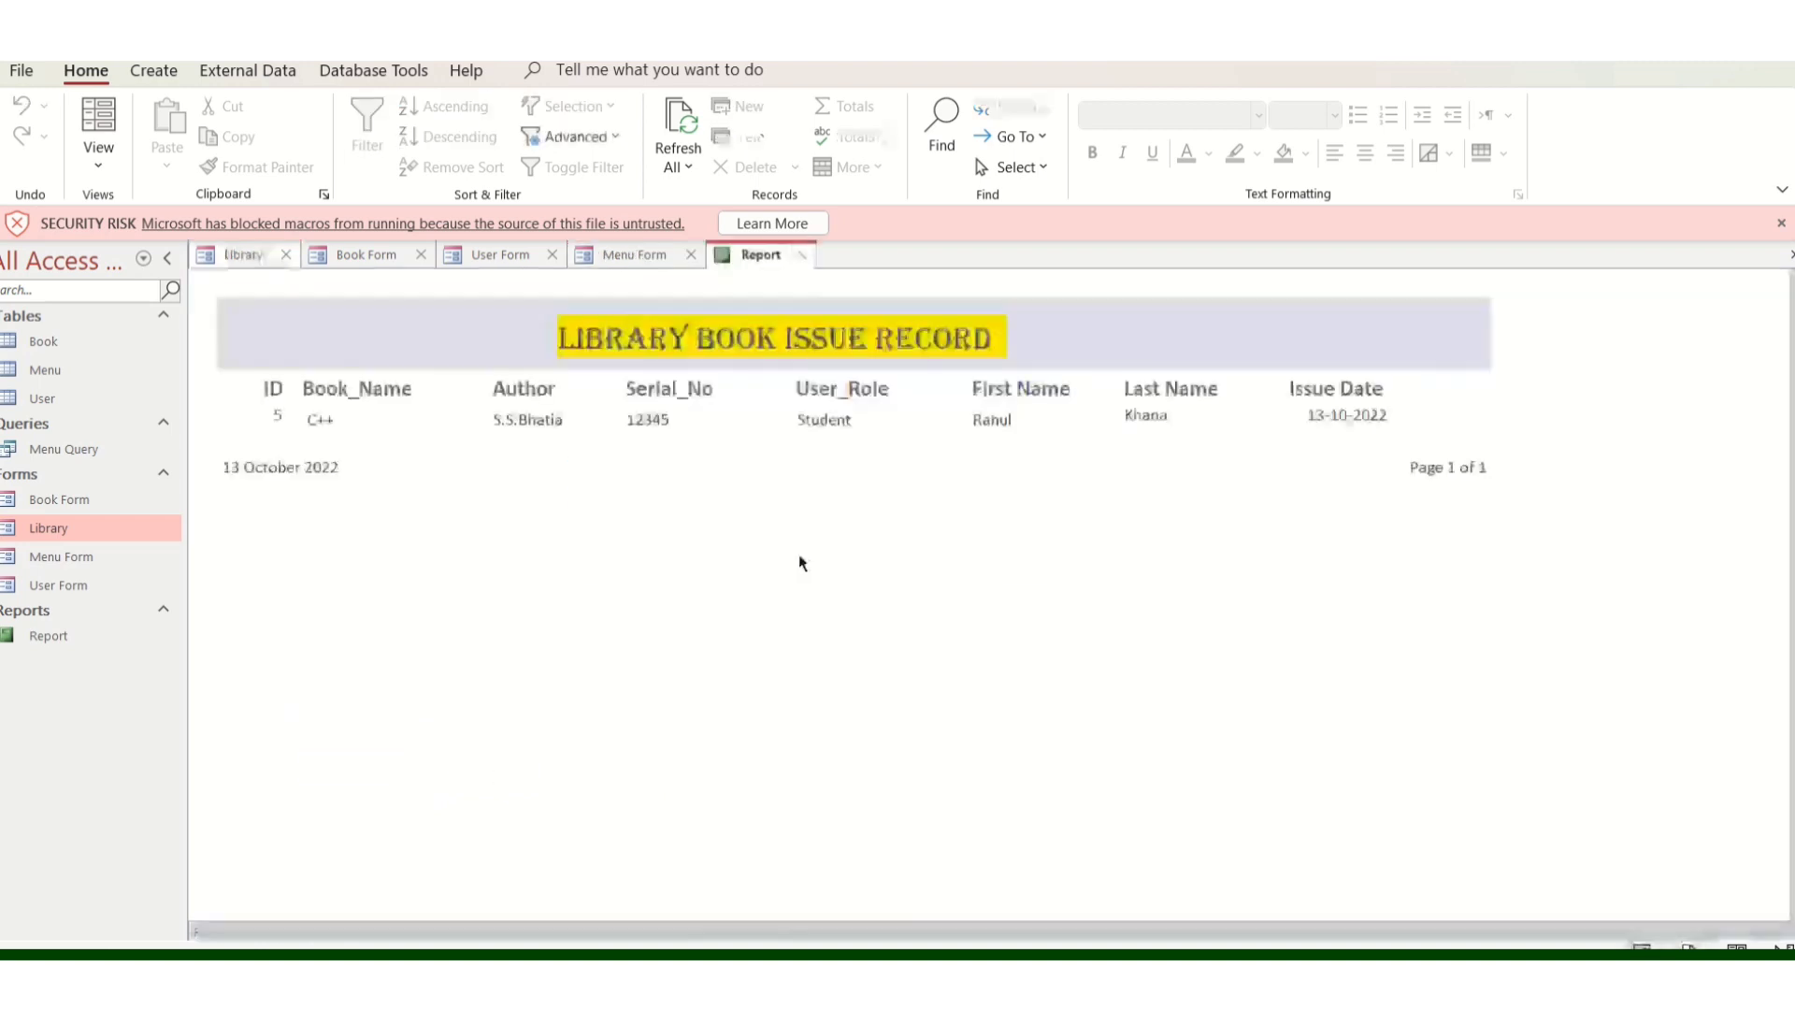